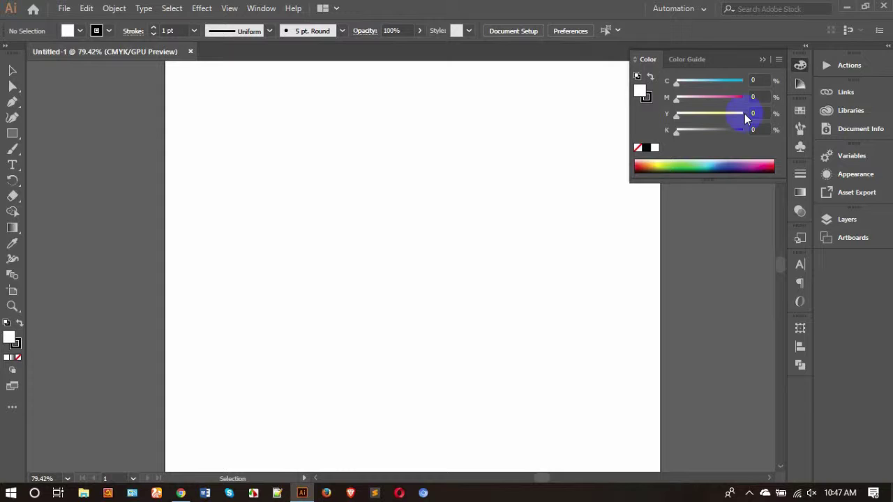
- Place point text on the middle of the artboard, replacing the placeholder with "আমার সোনার বাংলা"
{"action": "left_click", "coordinate": [799, 65]}
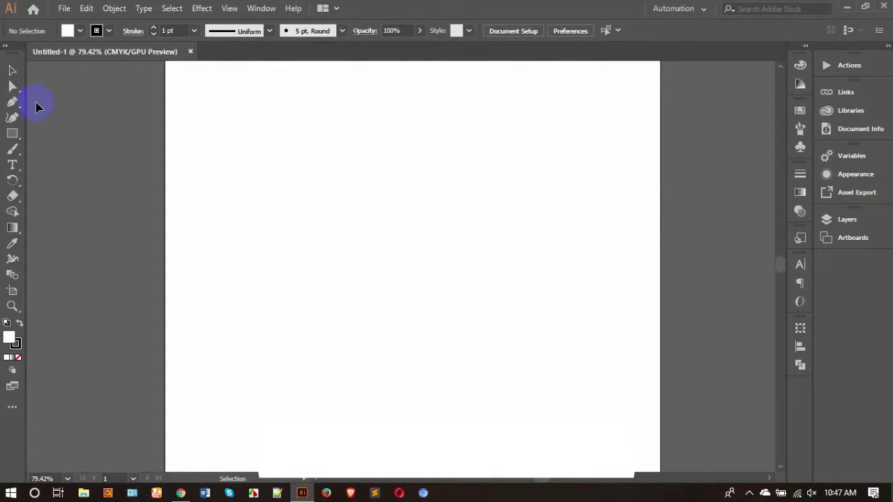
{"action": "left_click", "coordinate": [12, 164]}
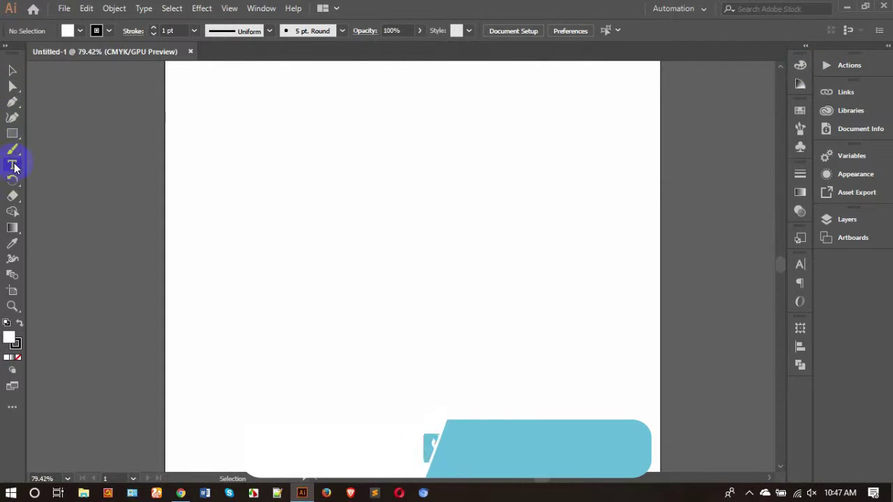
{"action": "left_click", "coordinate": [344, 267]}
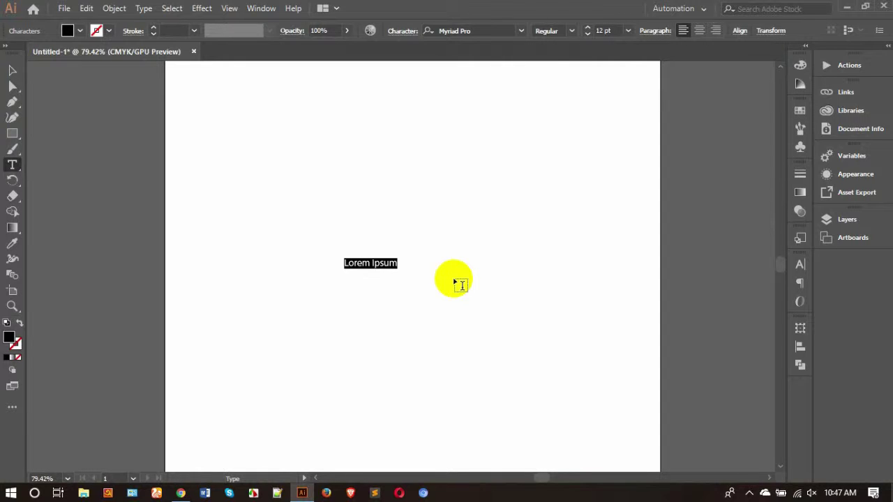
{"action": "key", "text": "BackSpace"}
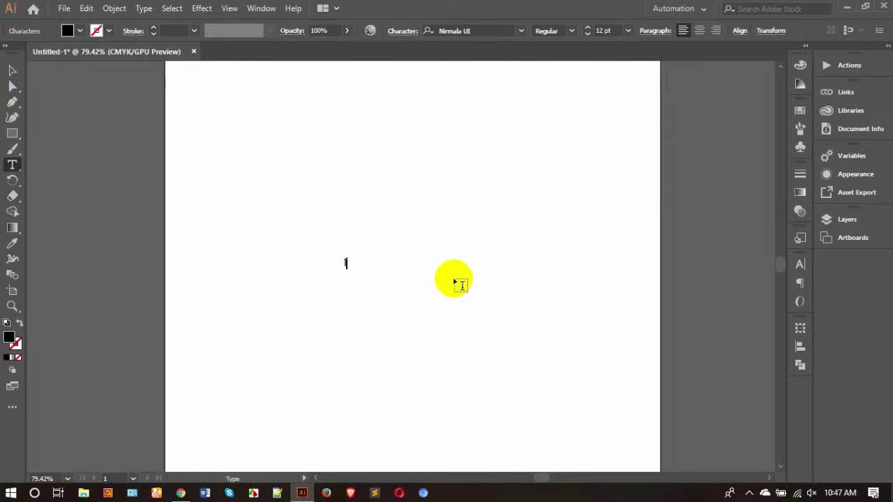
{"action": "type", "text": "আমার"}
{"action": "type", "text": " সে"}
{"action": "key", "text": "BackSpace"}
{"action": "key", "text": "BackSpace"}
{"action": "key", "text": "BackSpace"}
{"action": "type", "text": "সোনার বাংলা"}
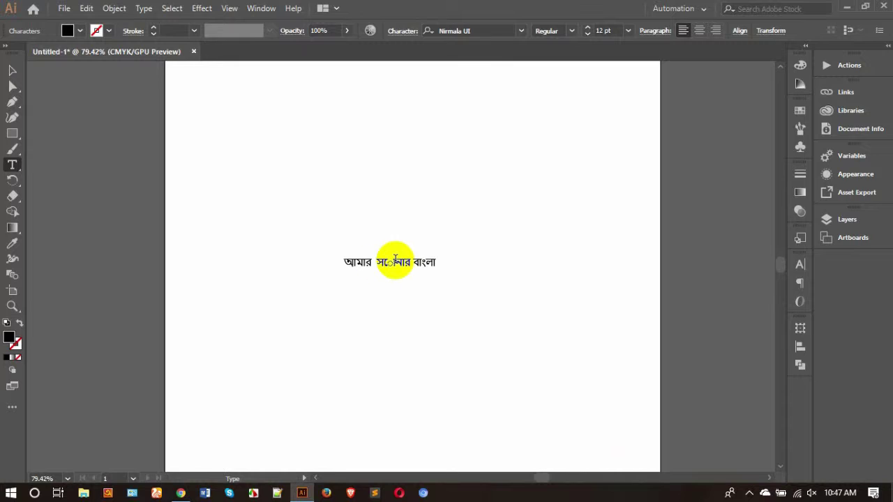
- Select the whole Bengali line and examine its character, paragraph and OpenType settings
{"action": "left_click_drag", "start_coordinate": [378, 260], "coordinate": [414, 261]}
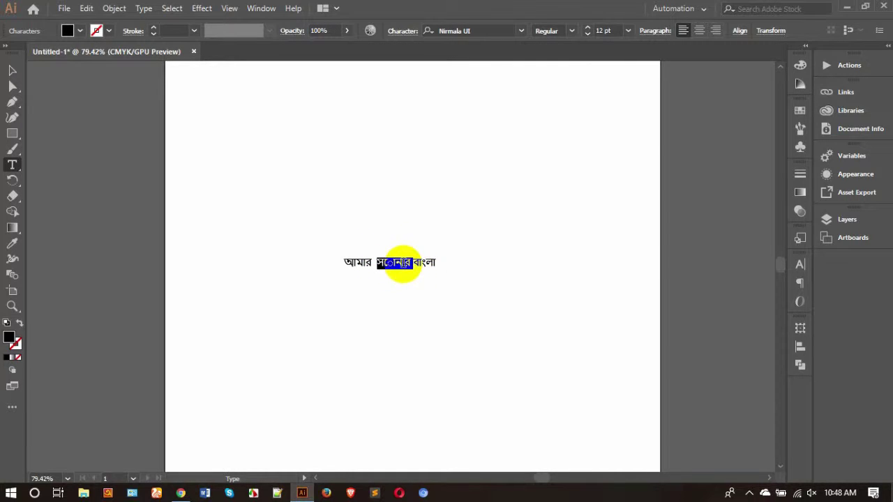
{"action": "key", "text": "Escape"}
{"action": "triple_click", "coordinate": [387, 262]}
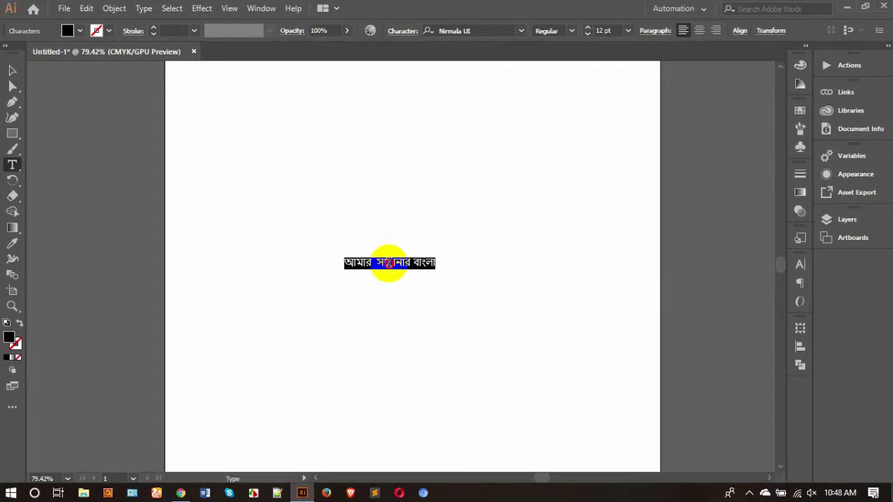
{"action": "left_click", "coordinate": [800, 264]}
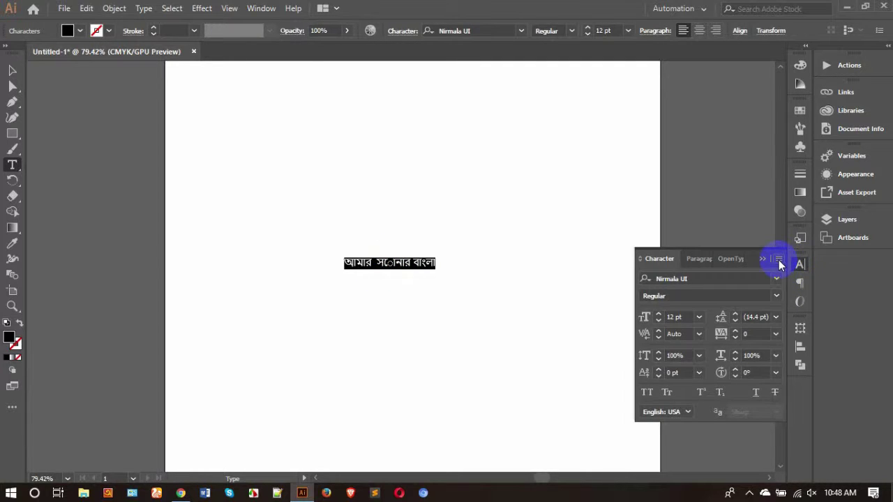
{"action": "left_click", "coordinate": [779, 260]}
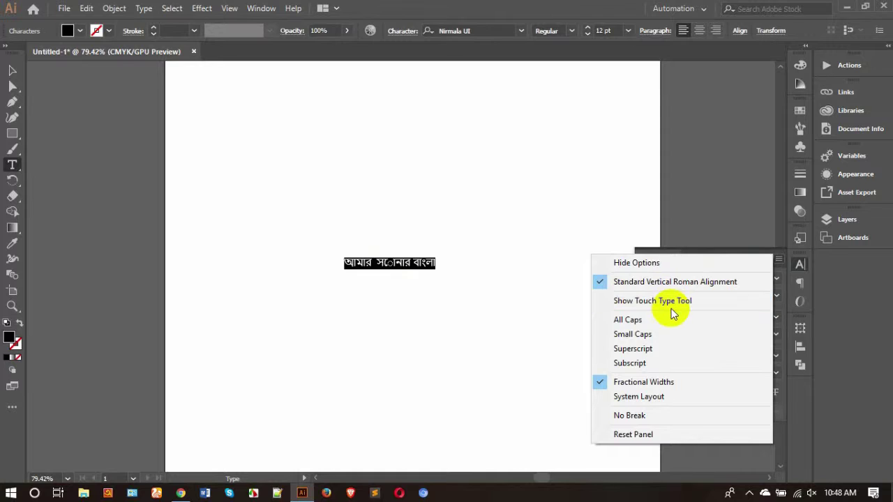
{"action": "left_click", "coordinate": [799, 263]}
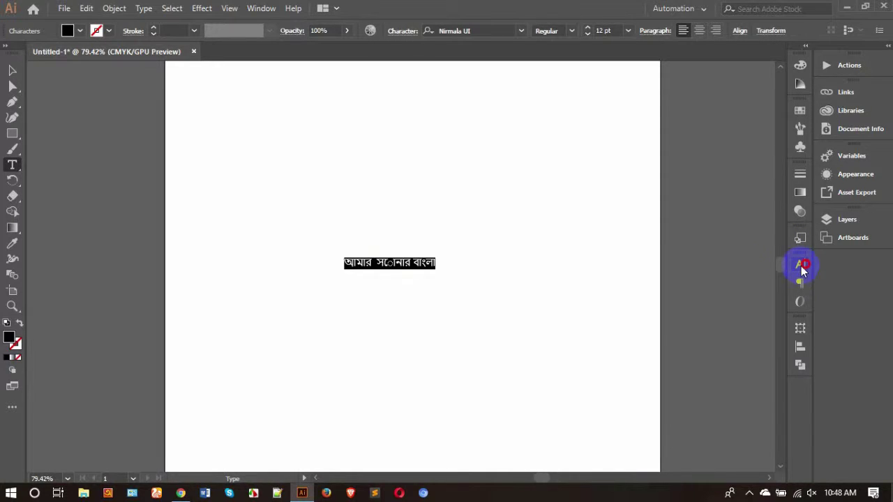
{"action": "left_click", "coordinate": [799, 264]}
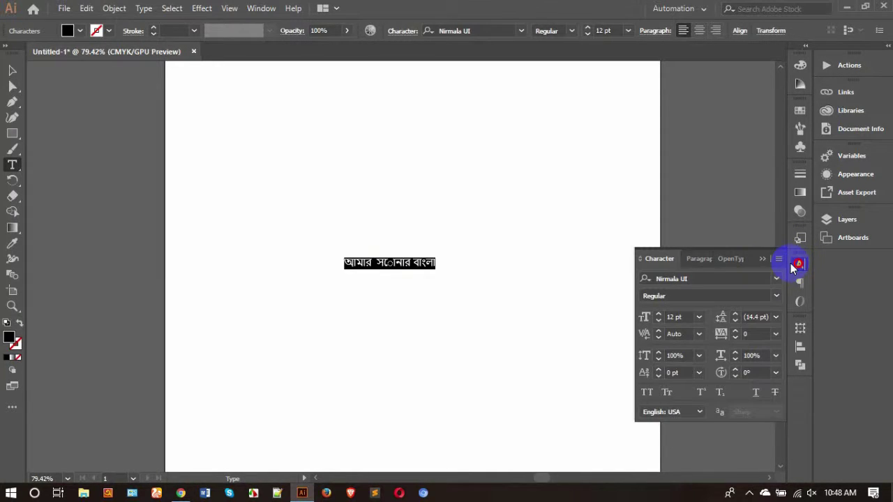
{"action": "left_click", "coordinate": [703, 258]}
{"action": "left_click", "coordinate": [730, 259]}
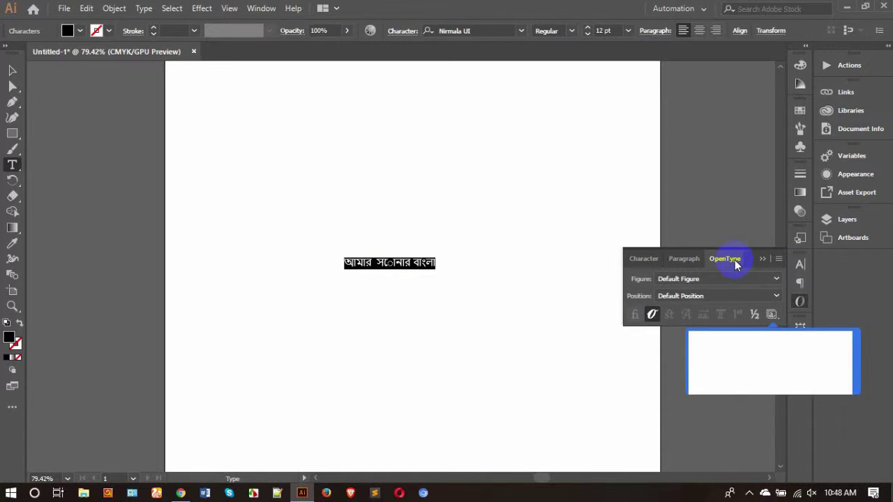
{"action": "left_click", "coordinate": [799, 265]}
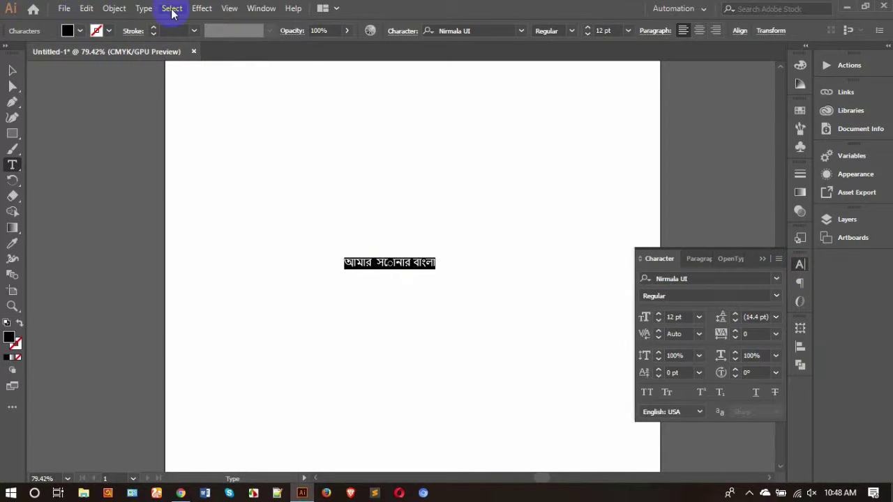
- Examine the available type commands, including special characters, whitespace characters, break characters and type orientation
{"action": "left_click", "coordinate": [144, 8]}
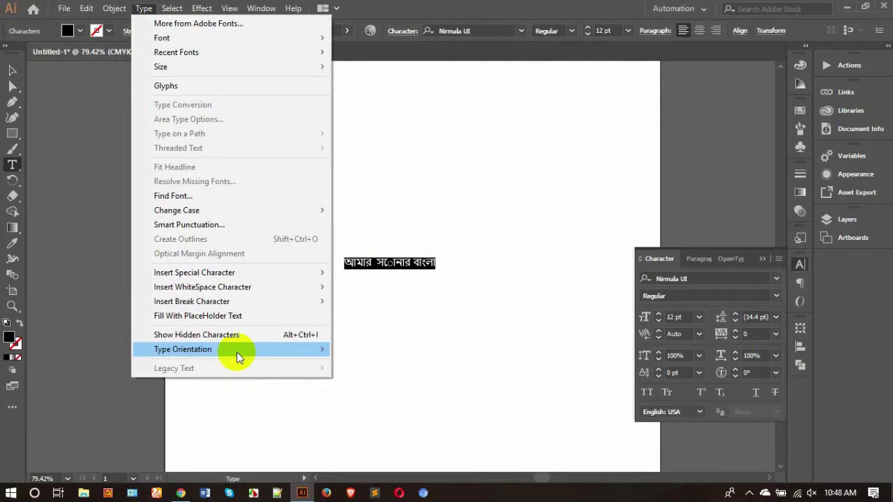
{"action": "mouse_move", "coordinate": [236, 348]}
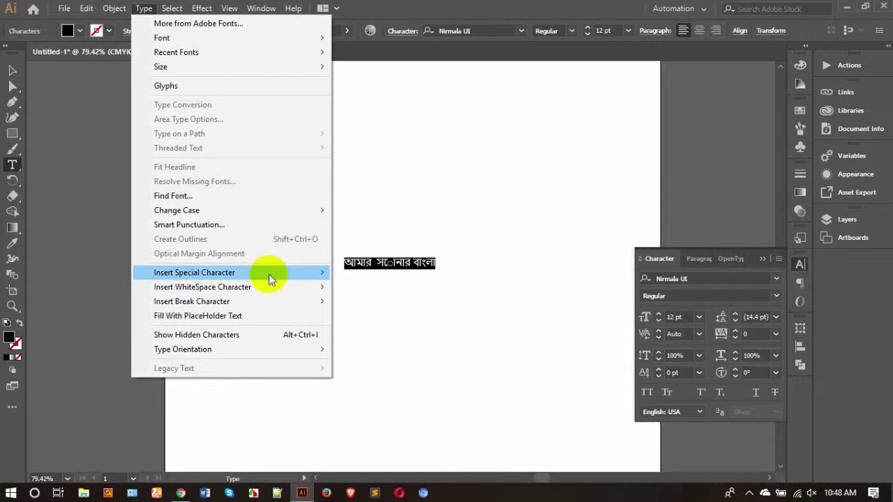
{"action": "mouse_move", "coordinate": [269, 302]}
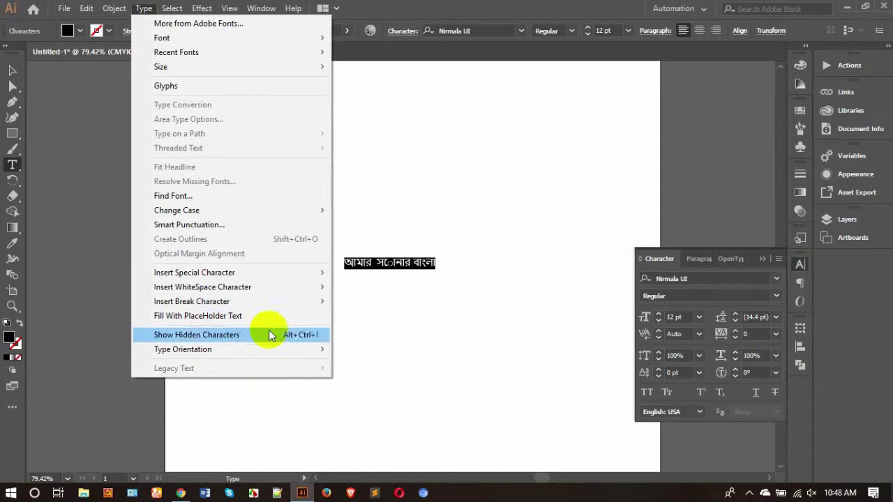
{"action": "mouse_move", "coordinate": [269, 348]}
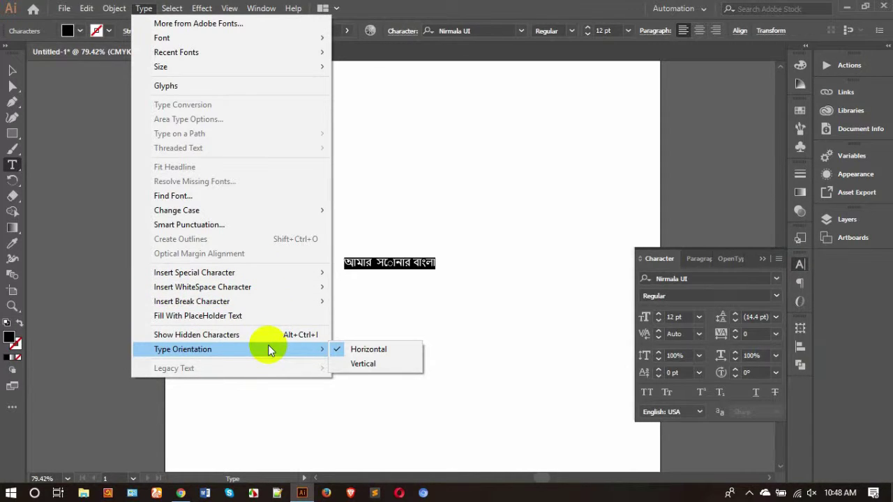
{"action": "left_click", "coordinate": [13, 70]}
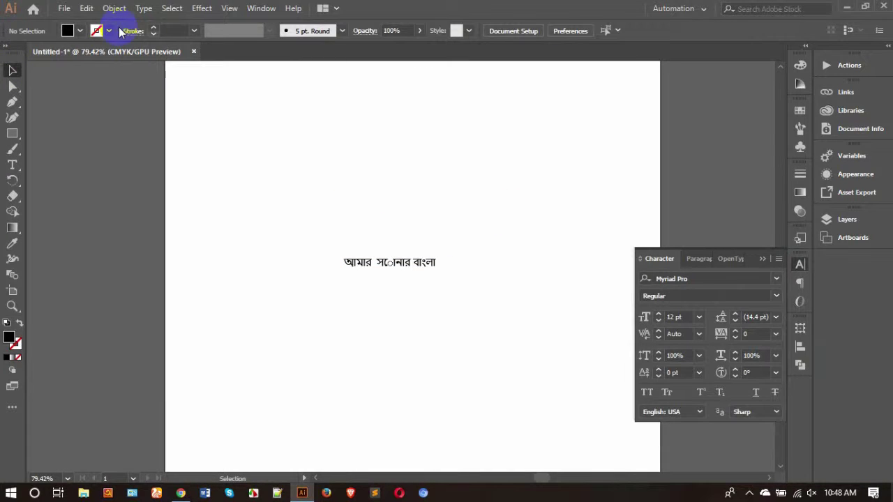
{"action": "left_click", "coordinate": [144, 8]}
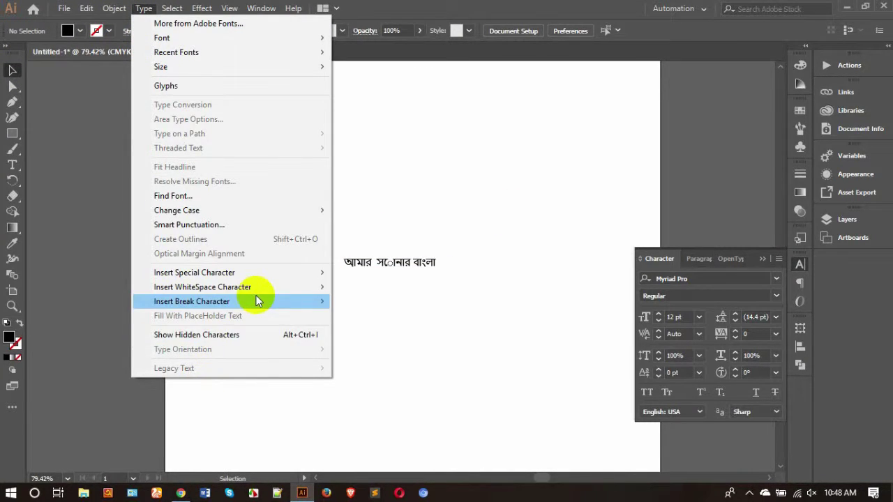
{"action": "mouse_move", "coordinate": [256, 297]}
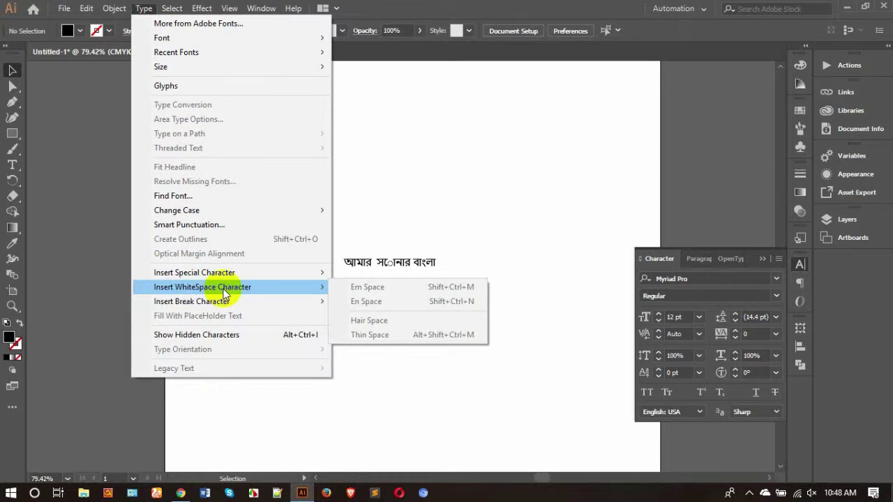
{"action": "left_click", "coordinate": [115, 6]}
- Enable Show Indic Options under the language options of the Type preferences and apply the change
{"action": "left_click", "coordinate": [86, 8]}
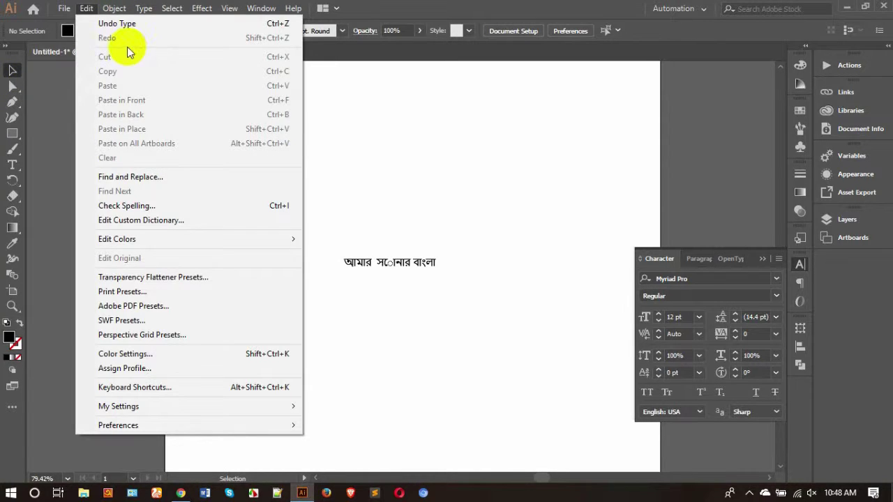
{"action": "mouse_move", "coordinate": [159, 424]}
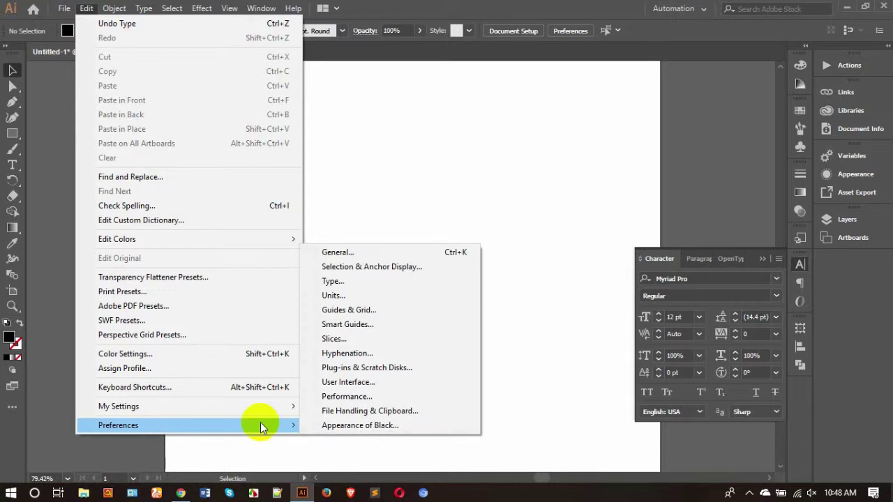
{"action": "left_click", "coordinate": [351, 282]}
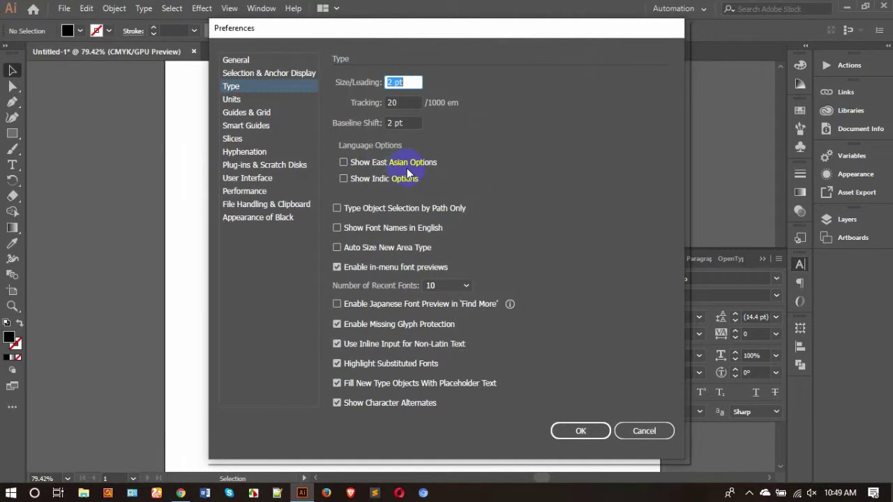
{"action": "left_click", "coordinate": [396, 179]}
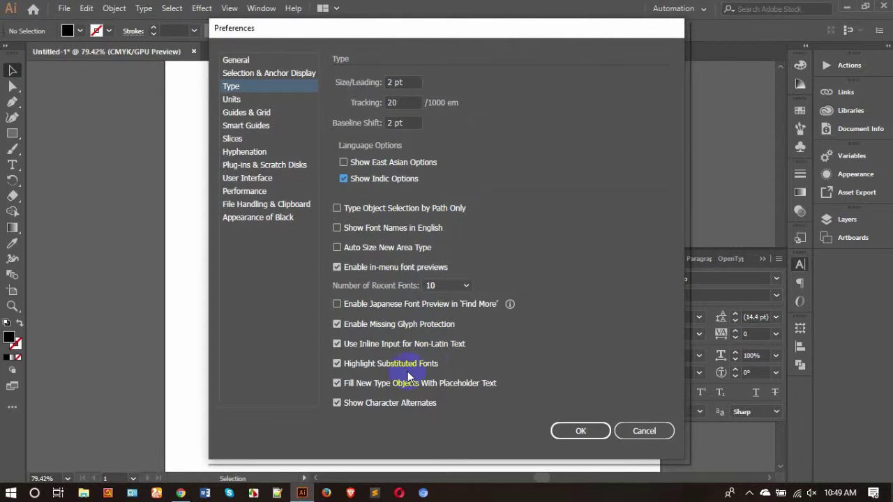
{"action": "left_click", "coordinate": [343, 179]}
{"action": "left_click", "coordinate": [569, 428]}
{"action": "left_click", "coordinate": [573, 428]}
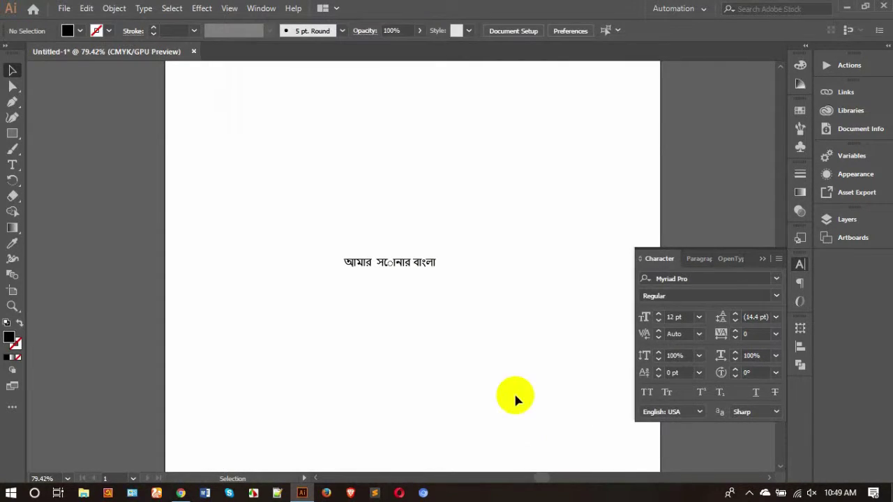
- Delete the existing Bengali text and place new point text reading "আমার সোনার" in place of the placeholder
{"action": "left_click_drag", "start_coordinate": [289, 203], "coordinate": [507, 292]}
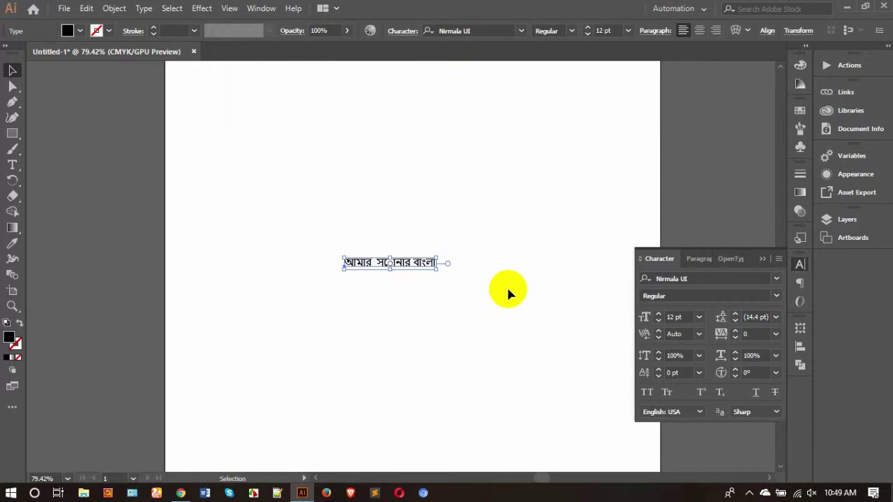
{"action": "key", "text": "Delete"}
{"action": "key", "text": "t"}
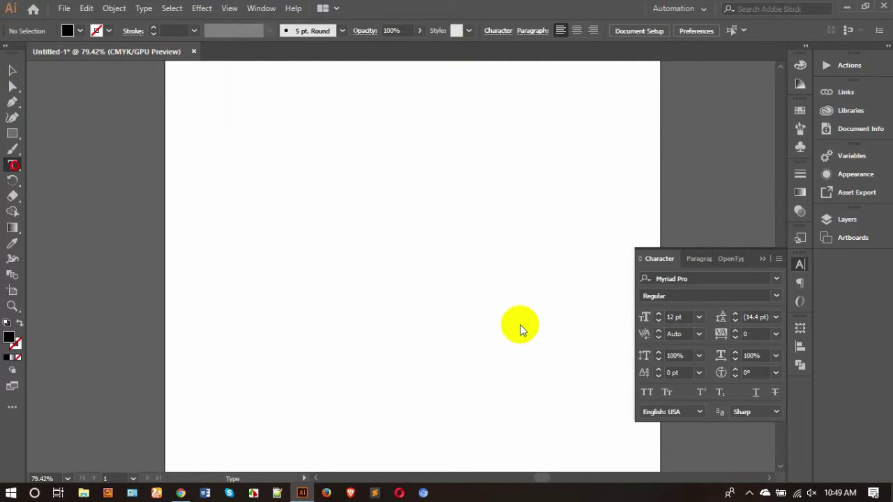
{"action": "left_click", "coordinate": [319, 256]}
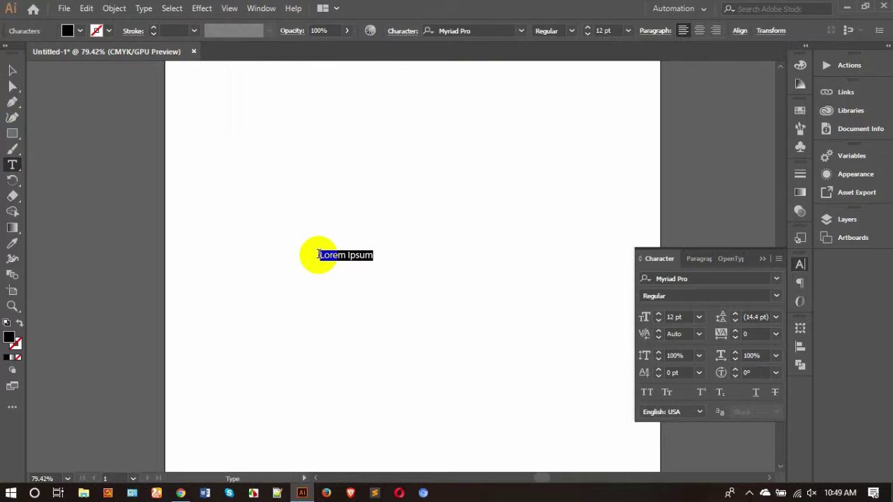
{"action": "key", "text": "BackSpace"}
{"action": "type", "text": "আমার সোনার"}
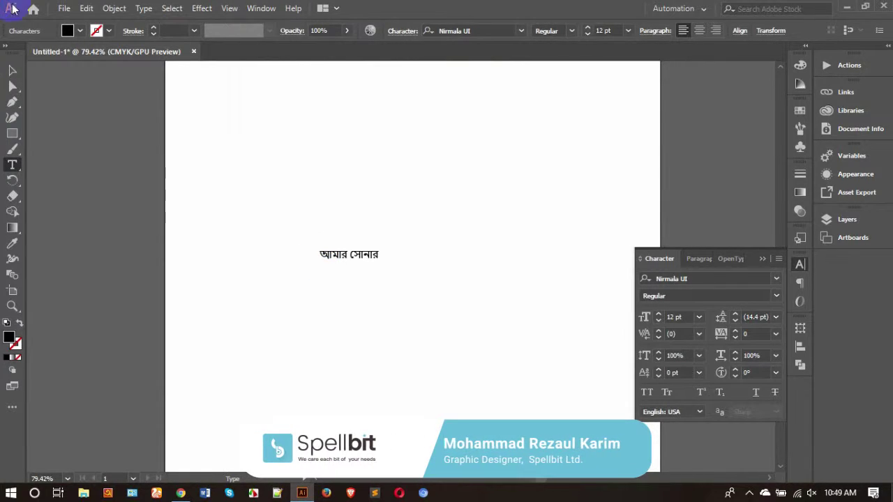
- Reopen the Type preferences and review the Show Indic Options setting
{"action": "left_click", "coordinate": [86, 8]}
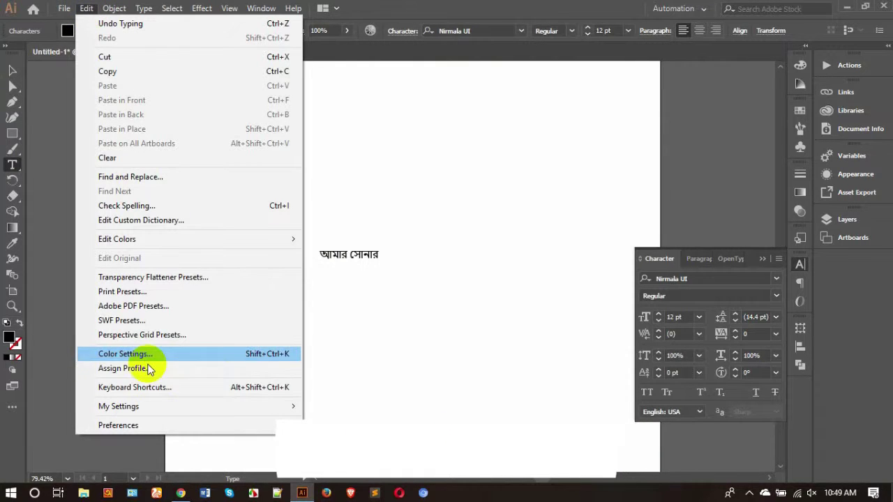
{"action": "mouse_move", "coordinate": [207, 426]}
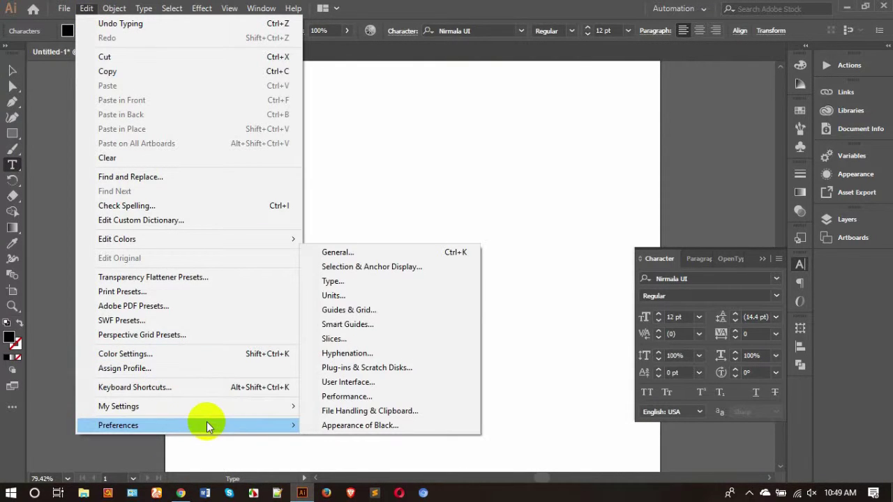
{"action": "left_click", "coordinate": [330, 281]}
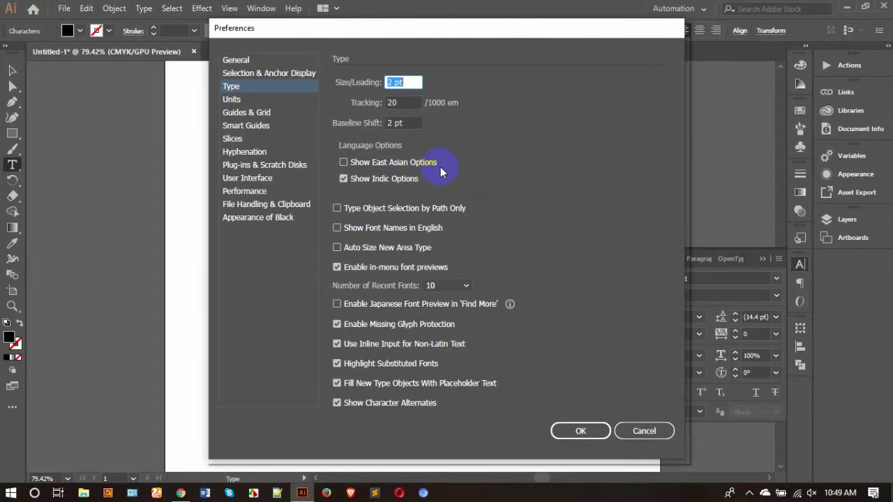
{"action": "left_click", "coordinate": [343, 179]}
{"action": "left_click", "coordinate": [593, 430]}
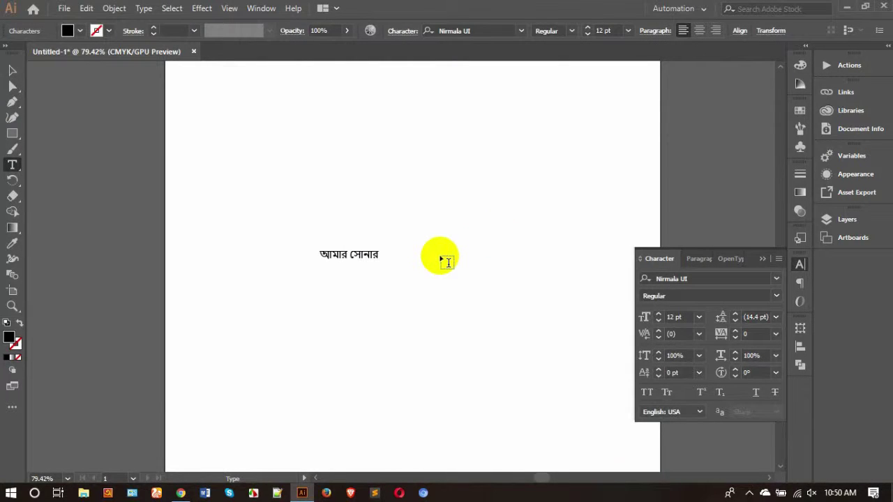
- Append "আমি তোমায় ভালোবাসি" to the Bengali line and select all of its text
{"action": "type", "text": "আমি তোমায় ভালো"}
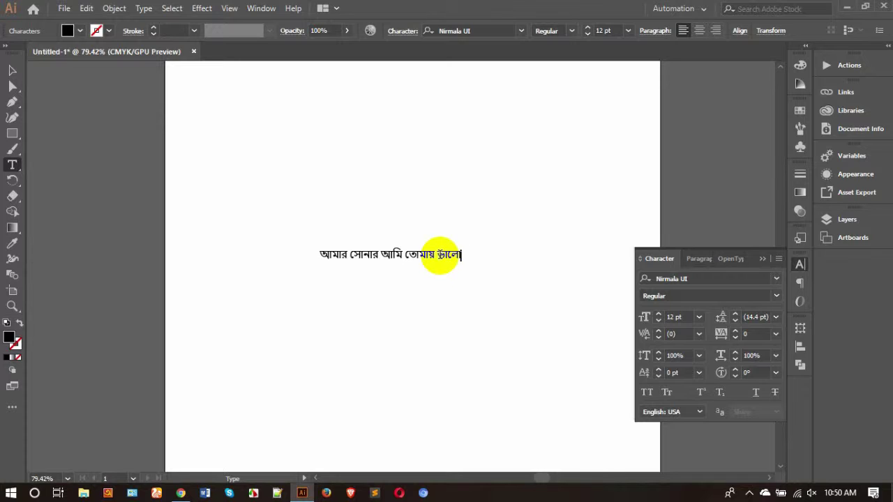
{"action": "type", "text": "বাসি"}
{"action": "key", "text": "ctrl+a"}
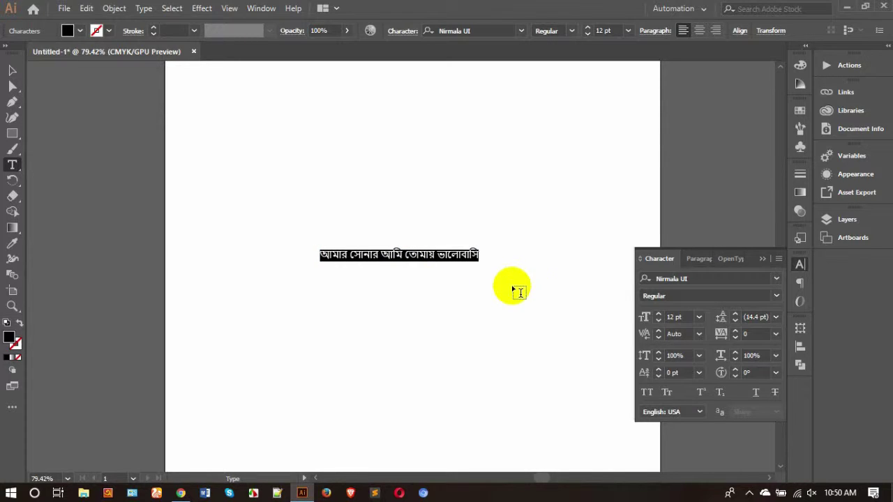
- Search the font families for "shor" with the whole Bengali line selected
{"action": "left_click", "coordinate": [659, 288]}
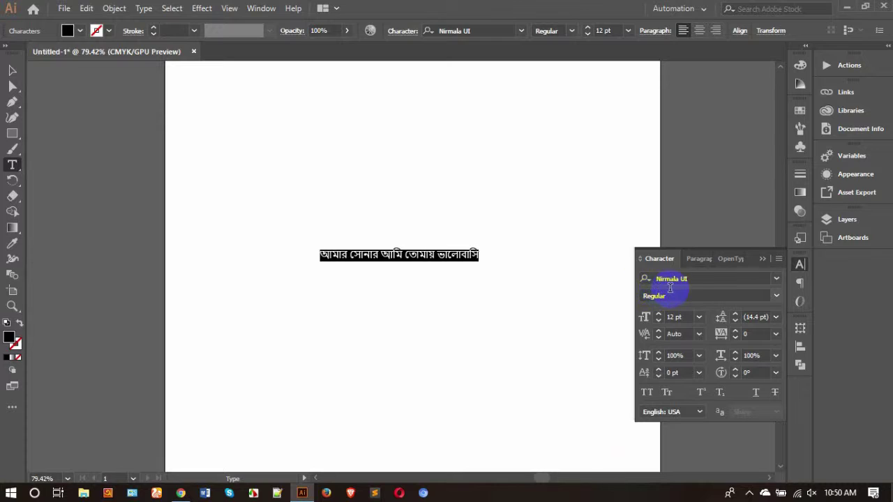
{"action": "left_click", "coordinate": [691, 286]}
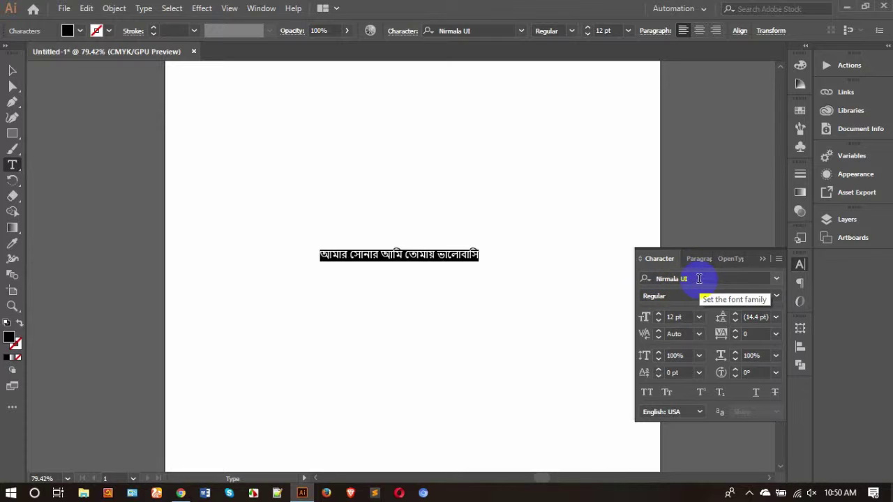
{"action": "left_click", "coordinate": [698, 278]}
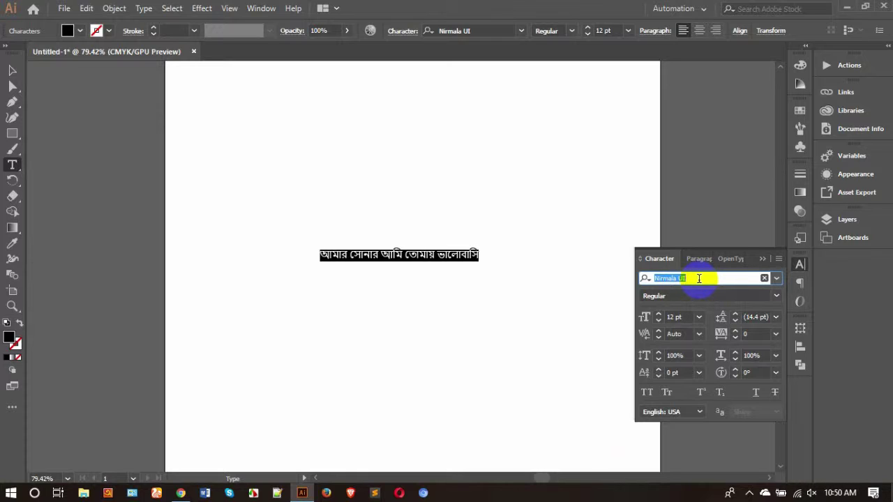
{"action": "key", "text": "BackSpace"}
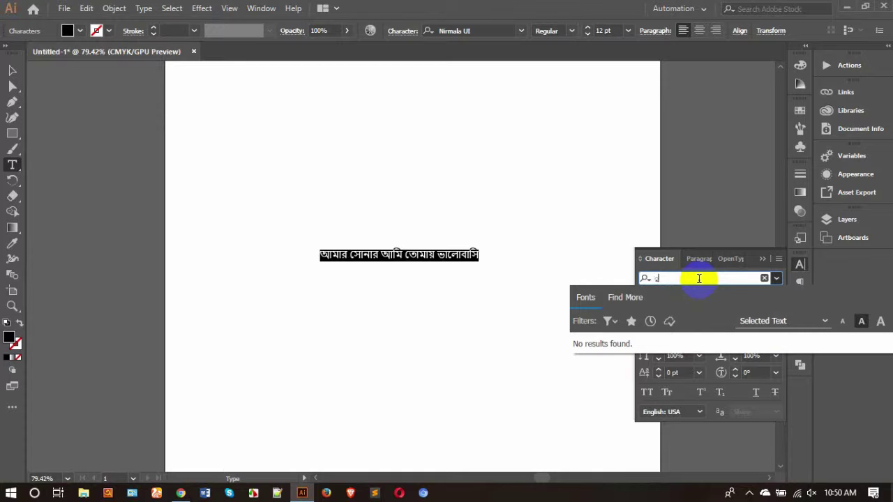
{"action": "type", "text": "shor"}
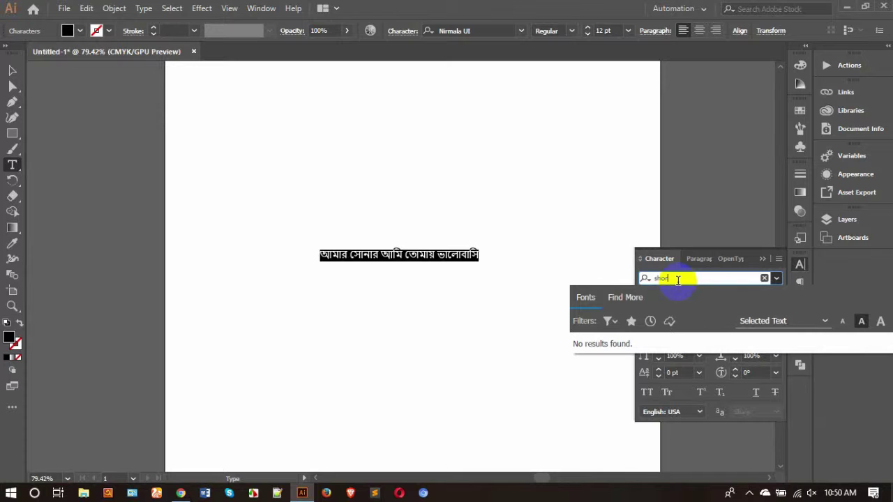
- Leave text editing and select the Bengali line as an object with the Selection tool
{"action": "left_click", "coordinate": [10, 72]}
{"action": "left_click", "coordinate": [438, 151]}
{"action": "left_click_drag", "start_coordinate": [272, 204], "coordinate": [511, 289]}
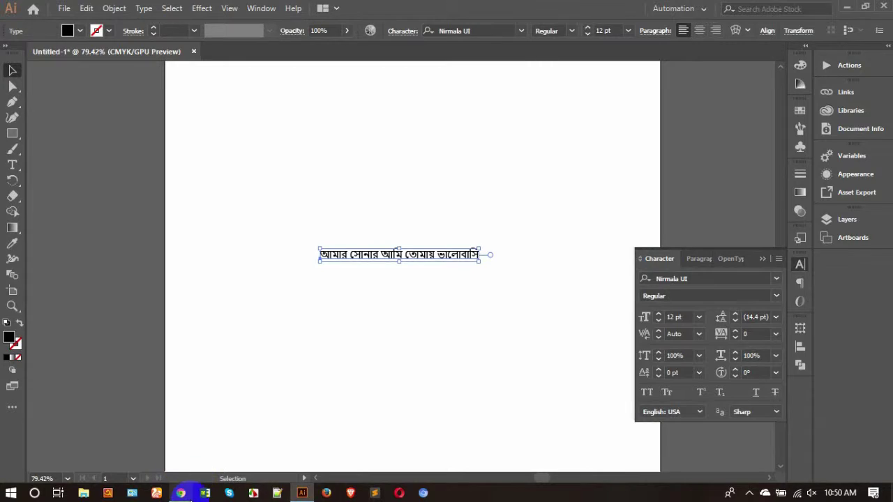
- Switch to Chrome and open the Bengali font foundry site lipighor.com
{"action": "left_click", "coordinate": [180, 493]}
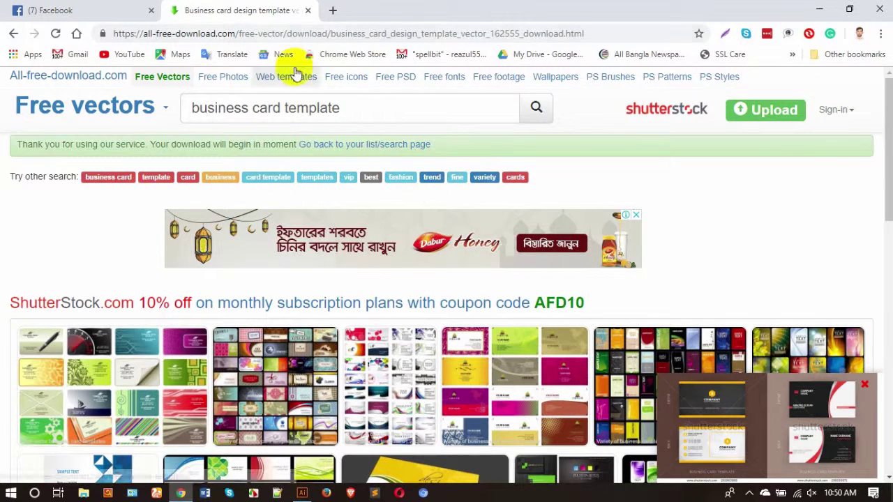
{"action": "left_click", "coordinate": [200, 35]}
{"action": "type", "text": "li"}
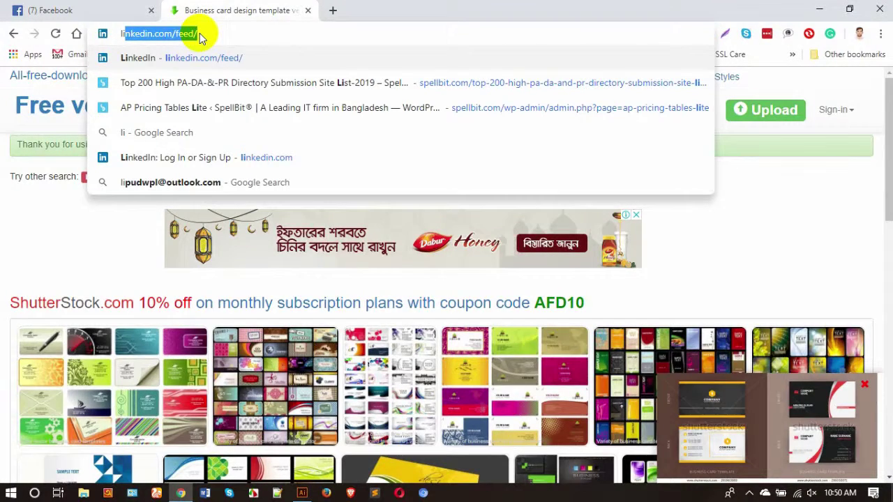
{"action": "type", "text": "p"}
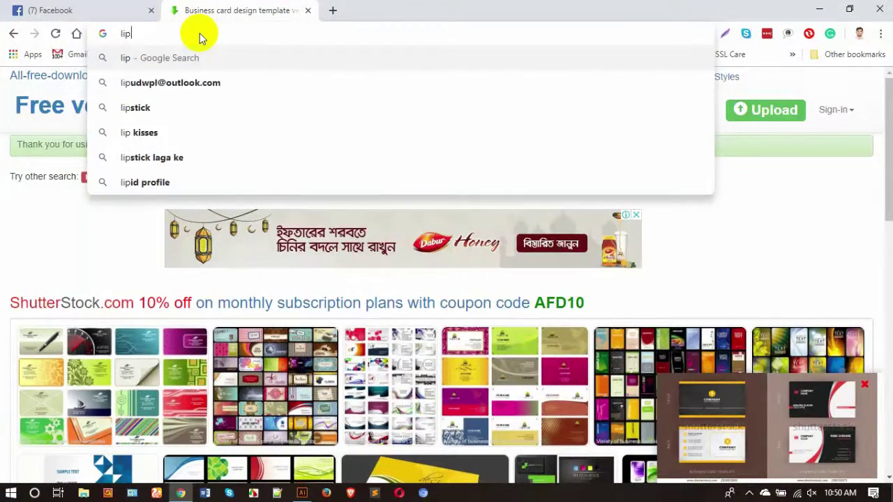
{"action": "type", "text": "ighor"}
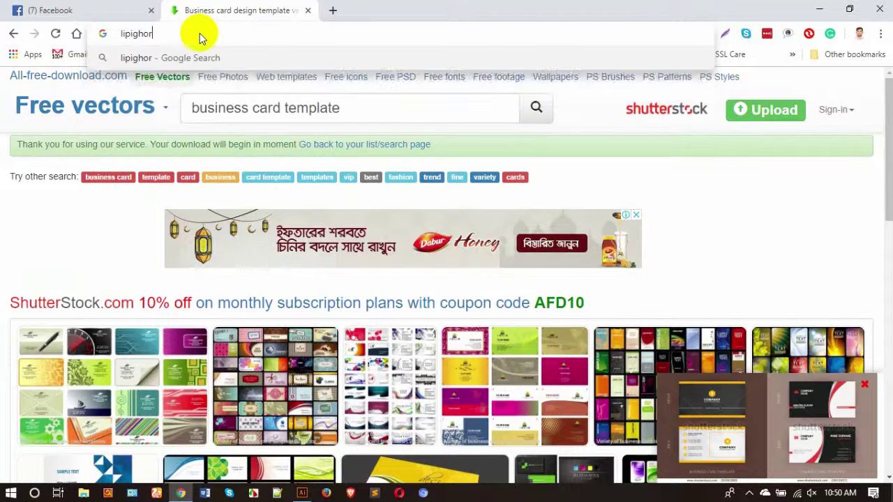
{"action": "type", "text": ".com"}
{"action": "key", "text": "Return"}
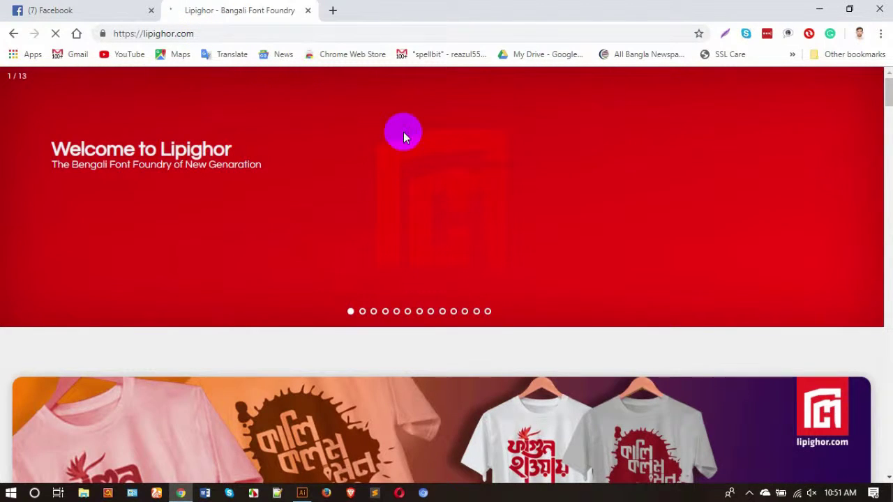
- Examine the Lipighor font list, comparing the paid and free Unicode fonts and their Bengali samples
{"action": "scroll", "coordinate": [547, 405], "scroll_direction": "down", "scroll_amount": 12}
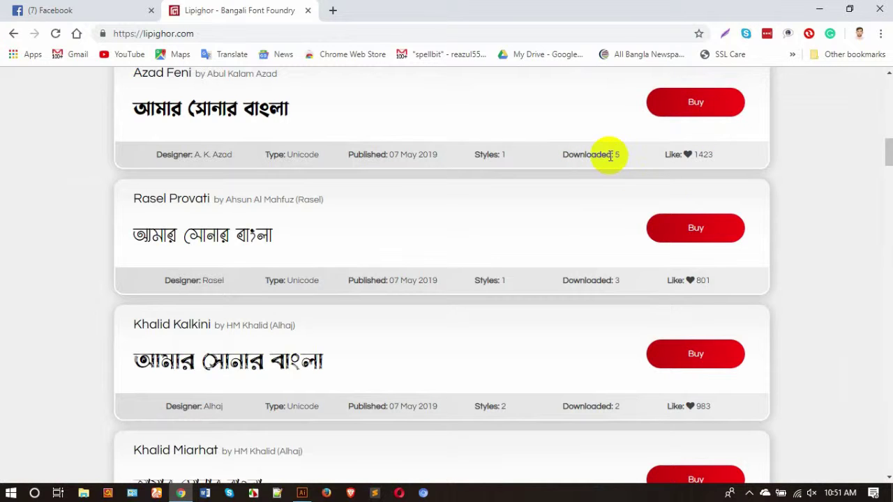
{"action": "scroll", "coordinate": [610, 154], "scroll_direction": "down", "scroll_amount": 1}
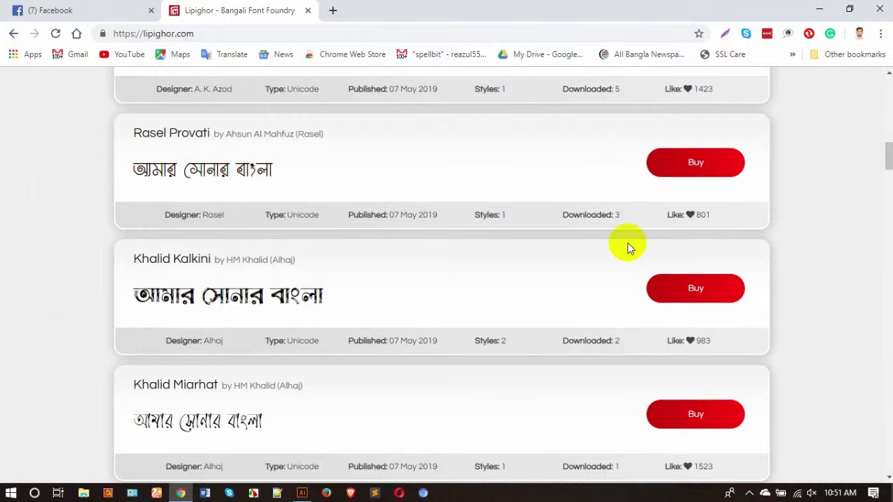
{"action": "scroll", "coordinate": [510, 296], "scroll_direction": "down", "scroll_amount": 2}
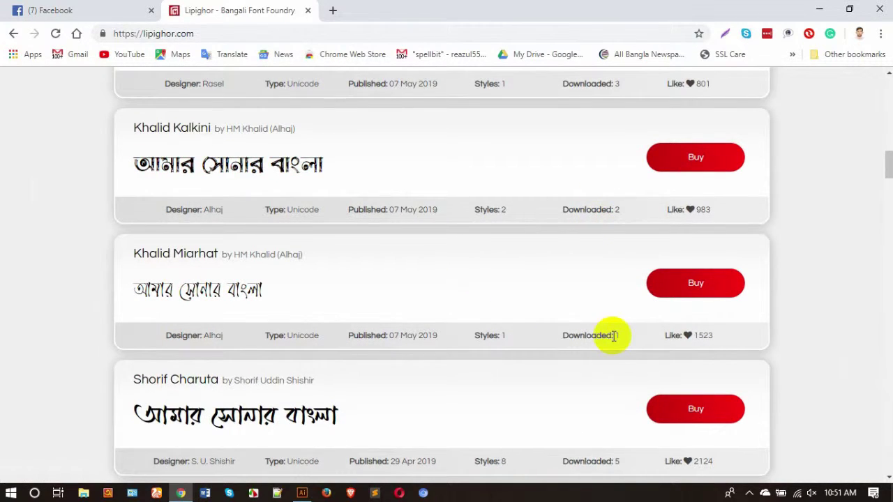
{"action": "scroll", "coordinate": [454, 293], "scroll_direction": "down", "scroll_amount": 4}
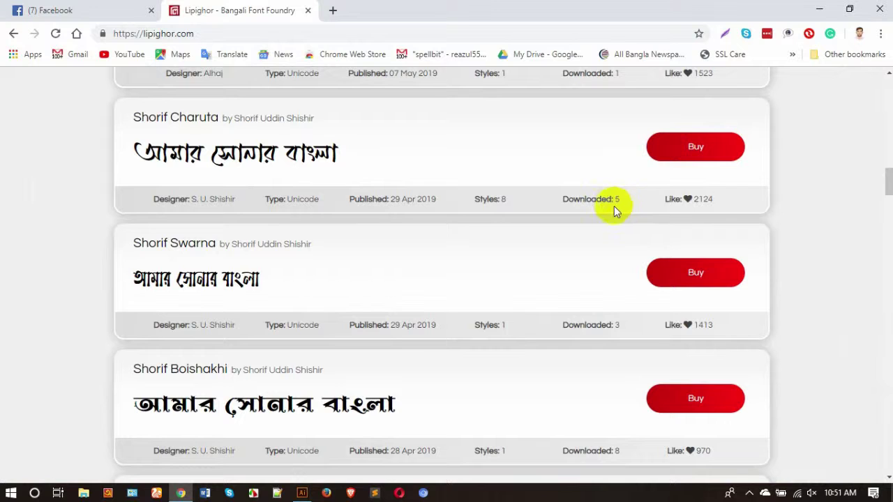
{"action": "scroll", "coordinate": [581, 257], "scroll_direction": "down", "scroll_amount": 2}
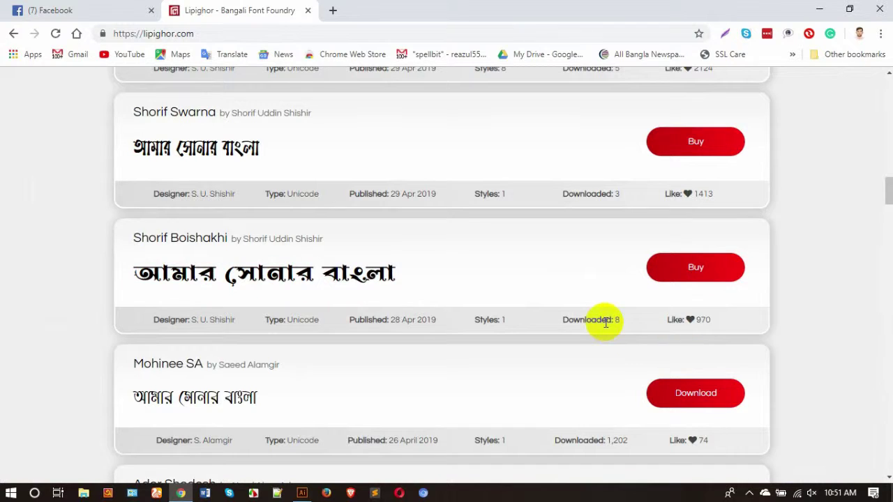
{"action": "scroll", "coordinate": [604, 324], "scroll_direction": "down", "scroll_amount": 4}
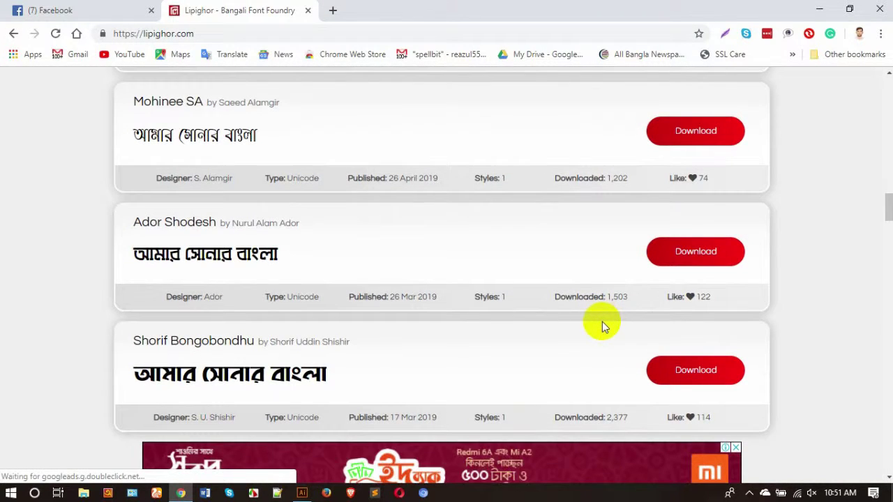
{"action": "scroll", "coordinate": [592, 321], "scroll_direction": "up", "scroll_amount": 1}
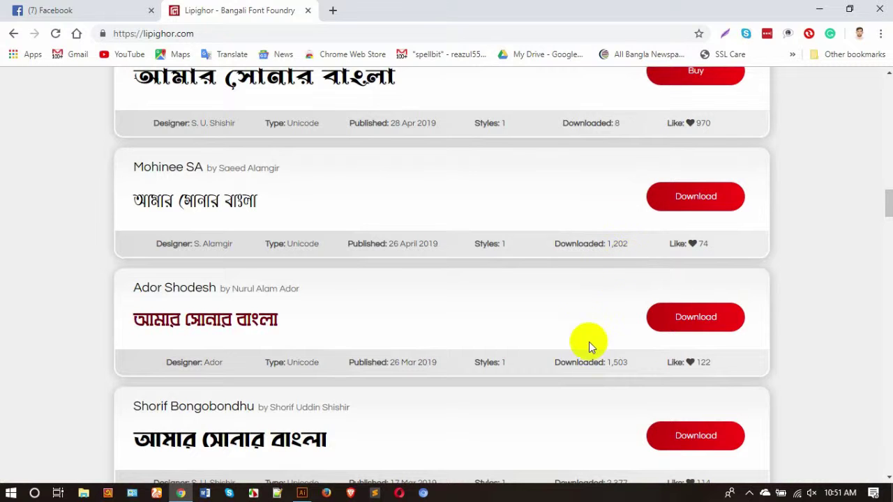
{"action": "scroll", "coordinate": [570, 446], "scroll_direction": "down", "scroll_amount": 3}
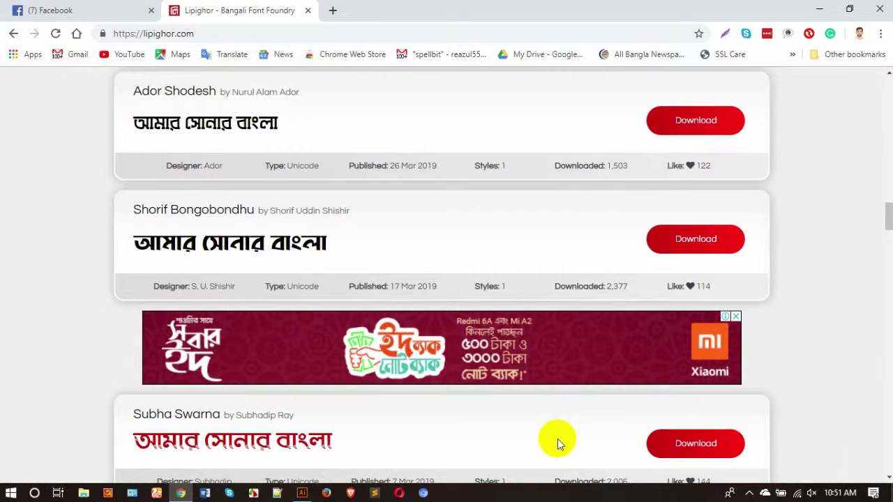
{"action": "scroll", "coordinate": [384, 247], "scroll_direction": "up", "scroll_amount": 2}
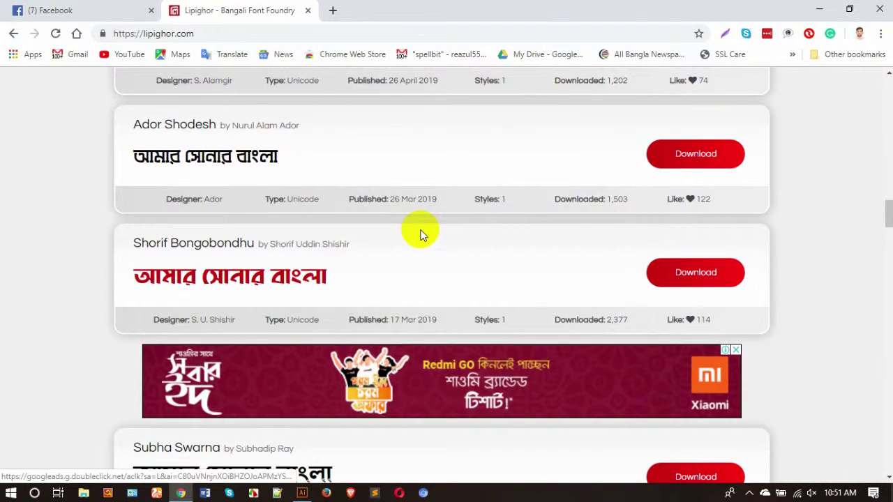
{"action": "scroll", "coordinate": [418, 232], "scroll_direction": "up", "scroll_amount": 1}
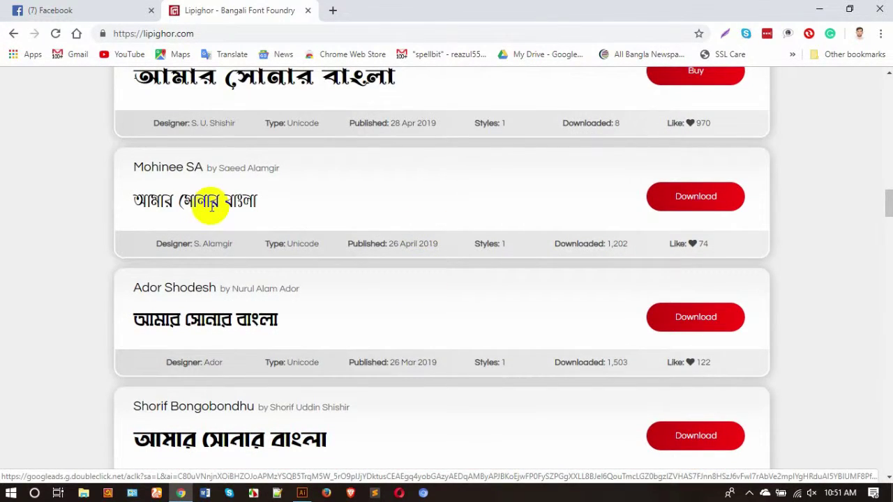
{"action": "scroll", "coordinate": [482, 273], "scroll_direction": "down", "scroll_amount": 5}
{"action": "scroll", "coordinate": [483, 273], "scroll_direction": "down", "scroll_amount": 2}
{"action": "scroll", "coordinate": [482, 273], "scroll_direction": "down", "scroll_amount": 1}
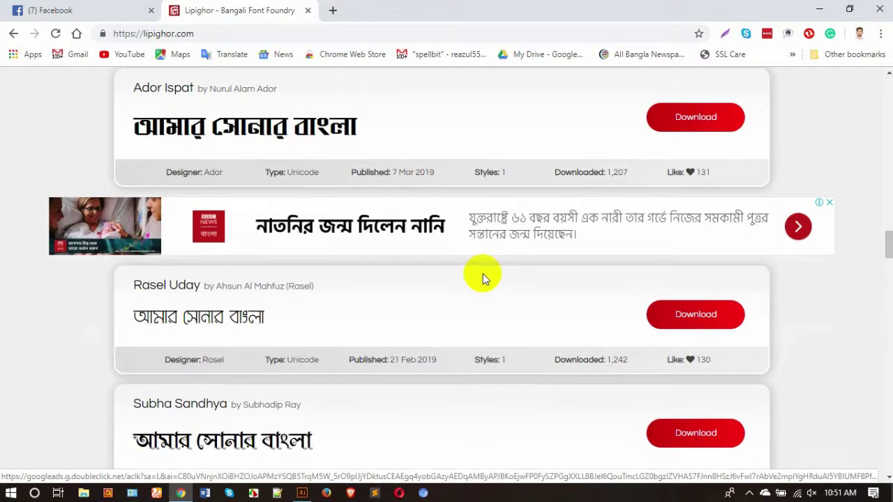
{"action": "scroll", "coordinate": [483, 273], "scroll_direction": "down", "scroll_amount": 2}
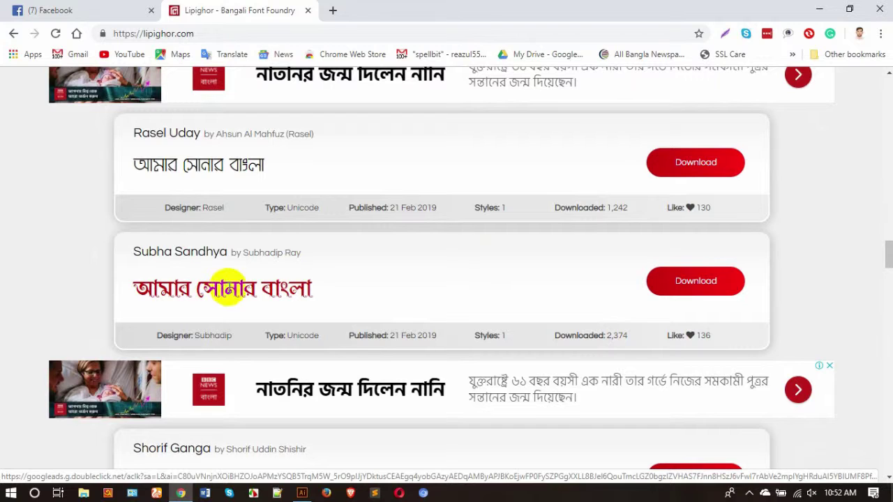
- Download the free Subha Sandhya font from its details page and save SubhaSandhya.zip to the Desktop
{"action": "left_click", "coordinate": [705, 280]}
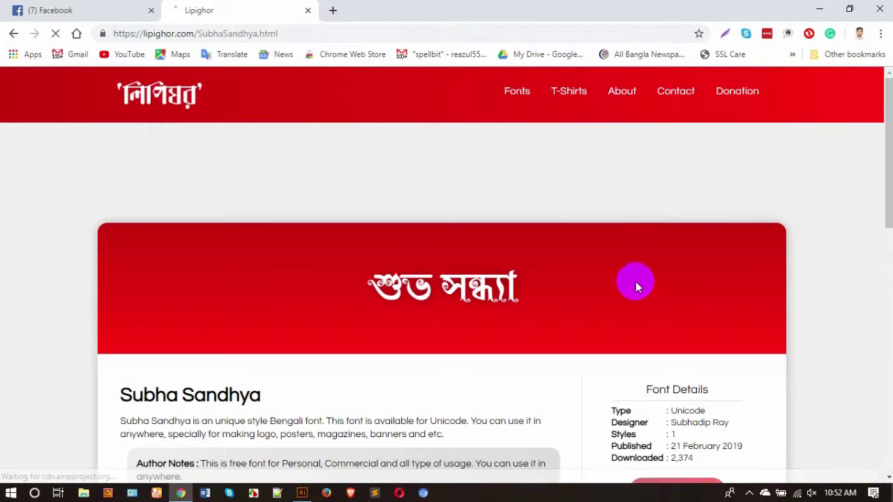
{"action": "scroll", "coordinate": [617, 281], "scroll_direction": "down", "scroll_amount": 4}
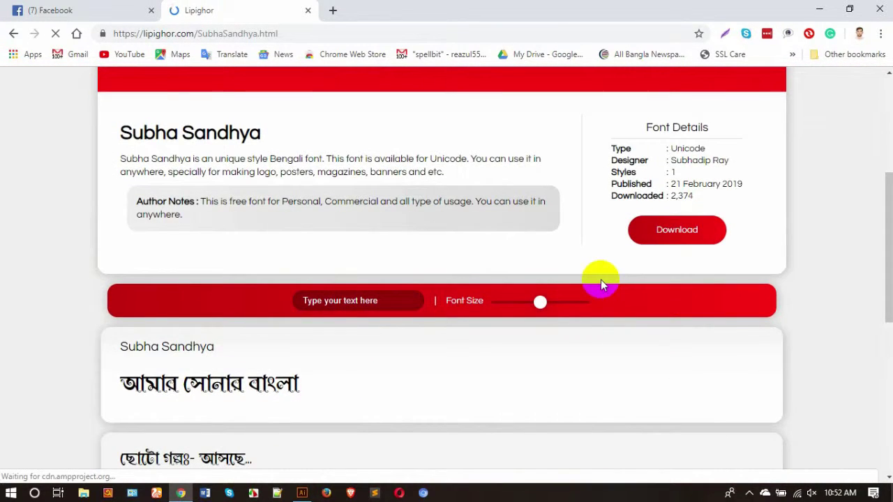
{"action": "left_click", "coordinate": [701, 232]}
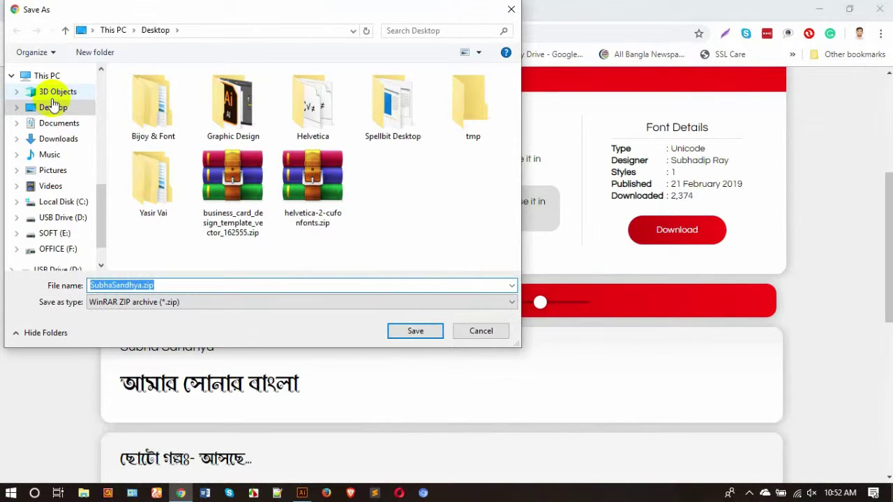
{"action": "left_click", "coordinate": [401, 333]}
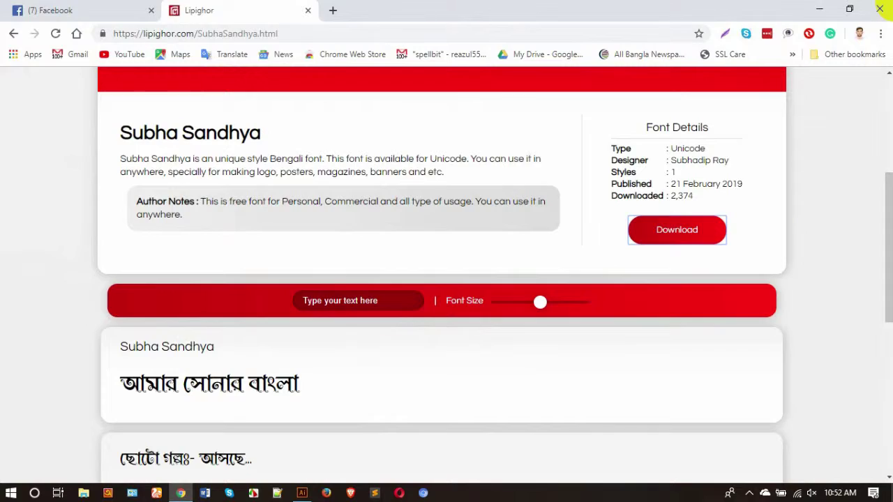
- Minimize Chrome and Illustrator and open the downloaded SubhaSandhya.zip archive from the desktop in WinRAR
{"action": "left_click", "coordinate": [813, 10]}
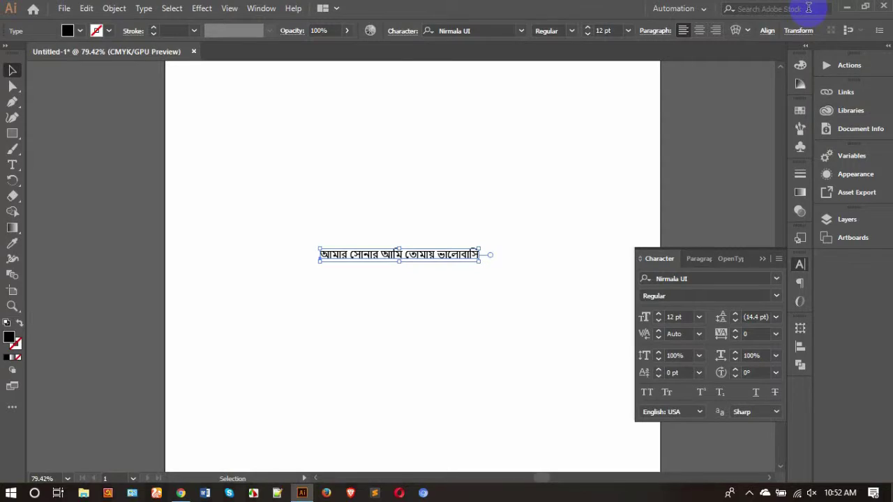
{"action": "left_click", "coordinate": [843, 10]}
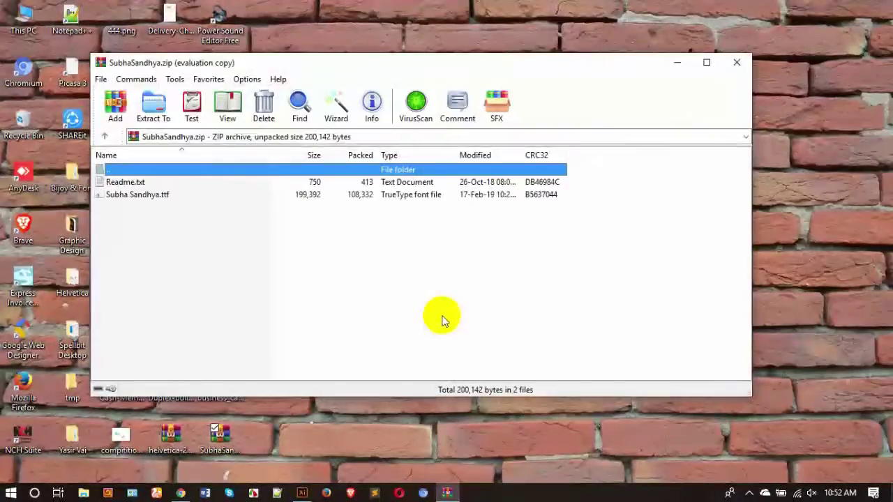
{"action": "left_click", "coordinate": [519, 180]}
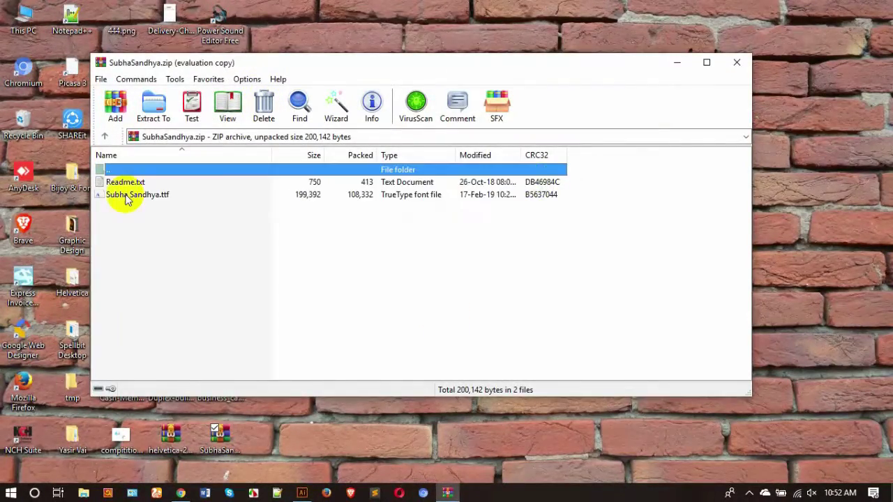
- Extract Subha Sandhya.ttf from the archive onto the desktop and close the archive
{"action": "left_click", "coordinate": [127, 196]}
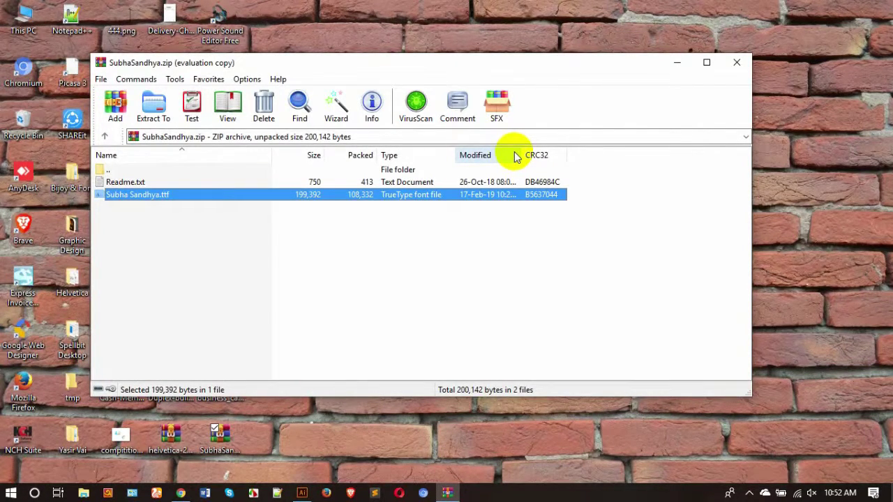
{"action": "right_click", "coordinate": [148, 202]}
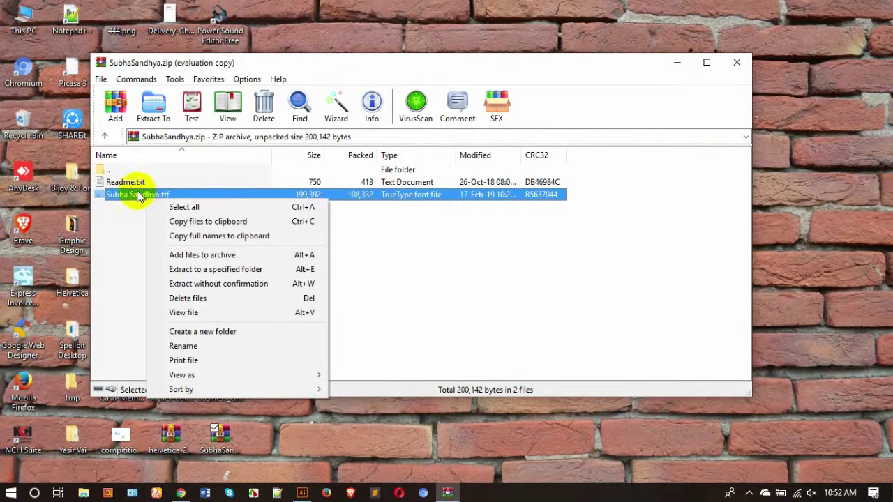
{"action": "left_click", "coordinate": [140, 196]}
{"action": "left_click", "coordinate": [151, 247]}
{"action": "left_click", "coordinate": [139, 194]}
{"action": "left_click_drag", "start_coordinate": [887, 58], "coordinate": [813, 24]}
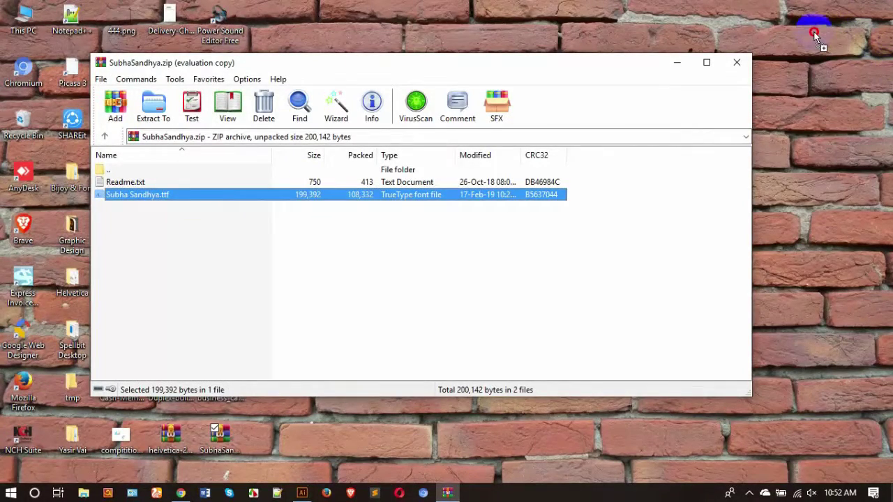
{"action": "left_click", "coordinate": [736, 62]}
- Install the extracted Subha Sandhya.ttf font from the desktop
{"action": "left_click", "coordinate": [279, 131]}
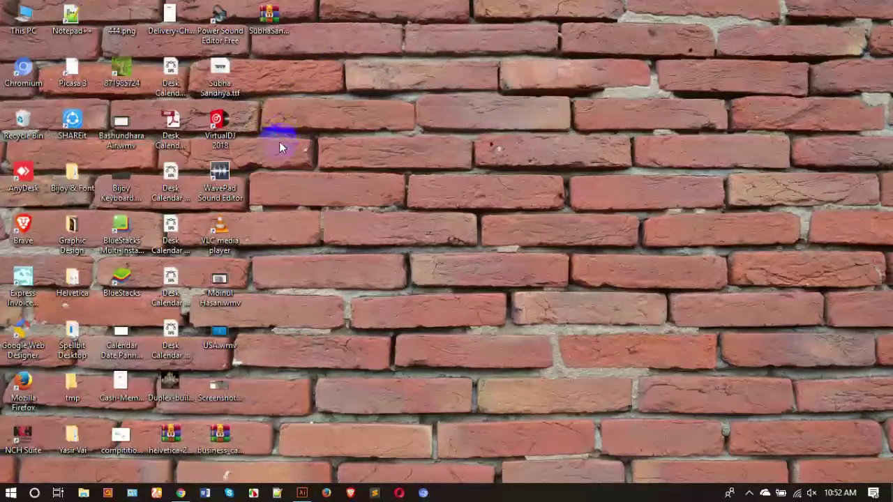
{"action": "left_click", "coordinate": [221, 78]}
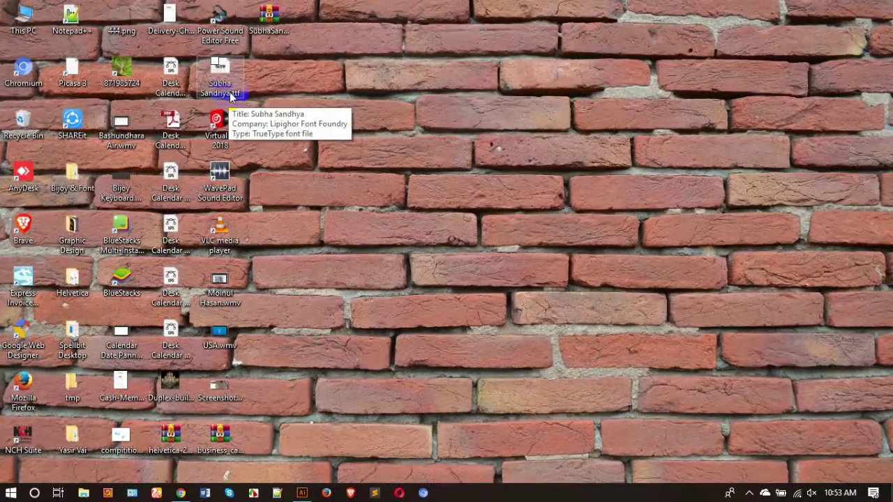
{"action": "double_click", "coordinate": [220, 76]}
{"action": "right_click", "coordinate": [223, 77]}
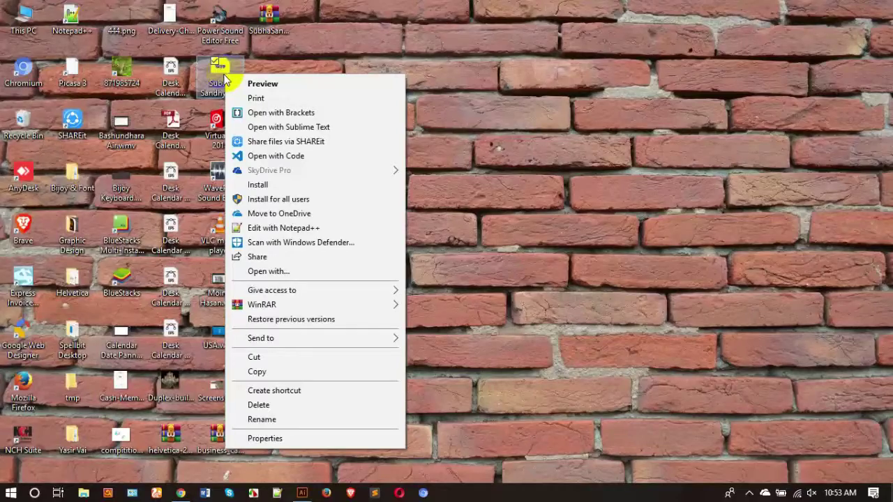
{"action": "left_click", "coordinate": [259, 185]}
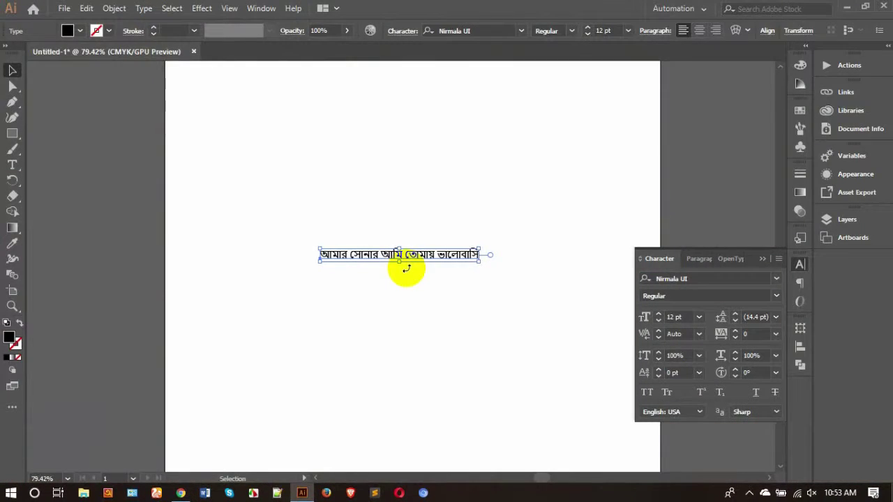
- Switch to Illustrator and apply the Subha Sandhya Regular font to the Bengali text line
{"action": "left_click", "coordinate": [413, 310]}
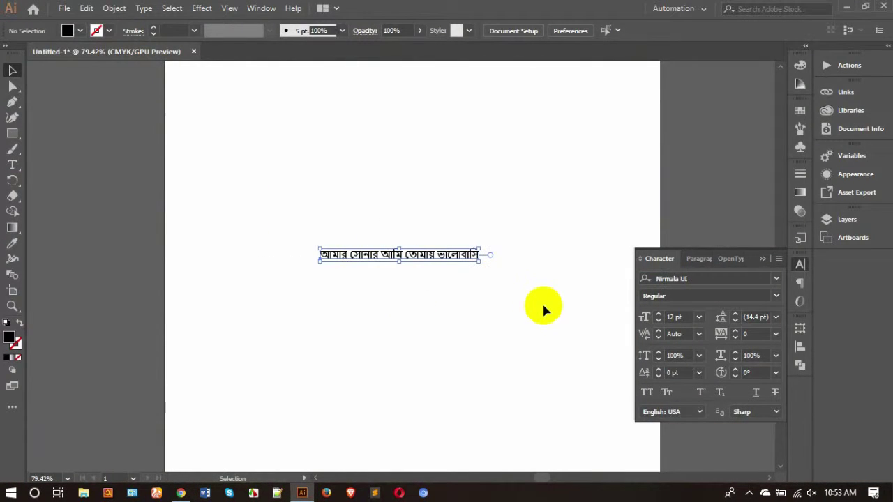
{"action": "left_click", "coordinate": [697, 278]}
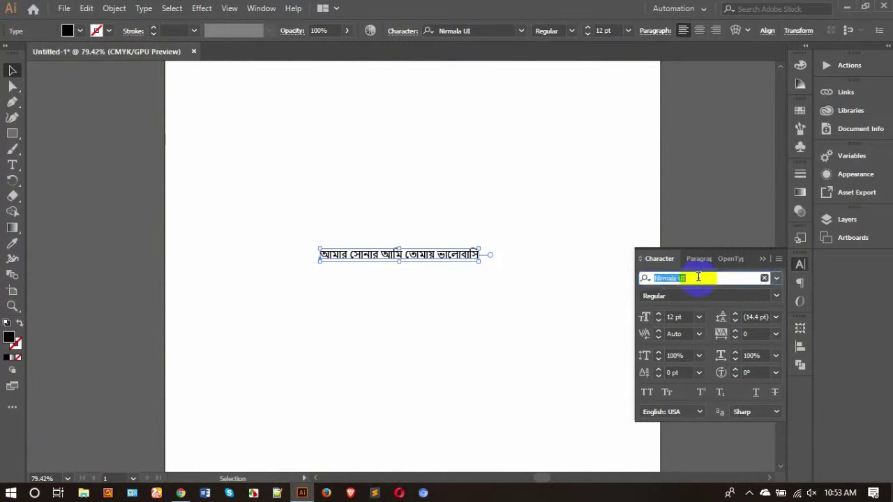
{"action": "type", "text": "su"}
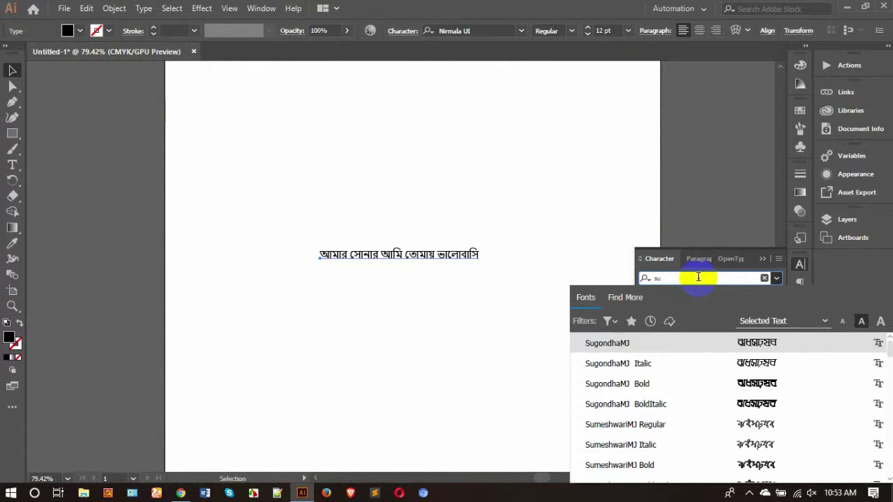
{"action": "type", "text": "b"}
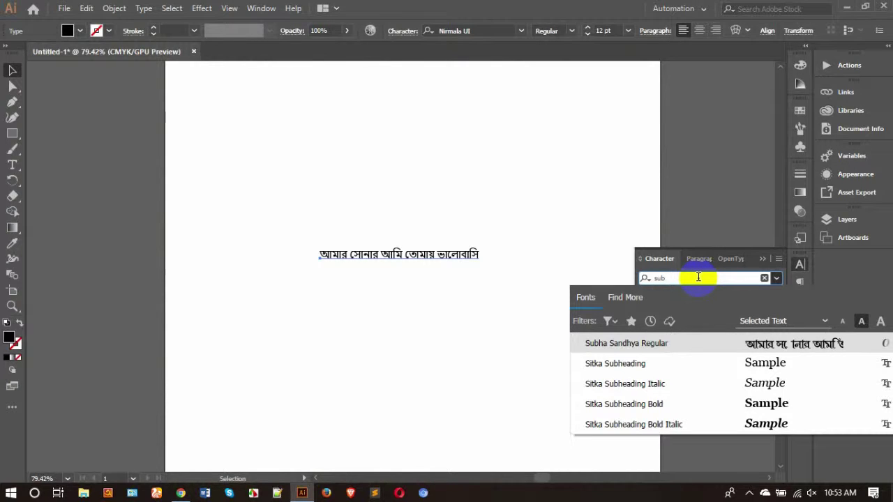
{"action": "left_click", "coordinate": [657, 344]}
- Enlarge the Bengali text to about 24.49 pt, move it higher on the artboard, and break it into two lines after আমি
{"action": "left_click_drag", "start_coordinate": [444, 262], "coordinate": [355, 210]}
{"action": "left_click", "coordinate": [355, 230]}
{"action": "left_click", "coordinate": [342, 193]}
{"action": "double_click", "coordinate": [343, 198]}
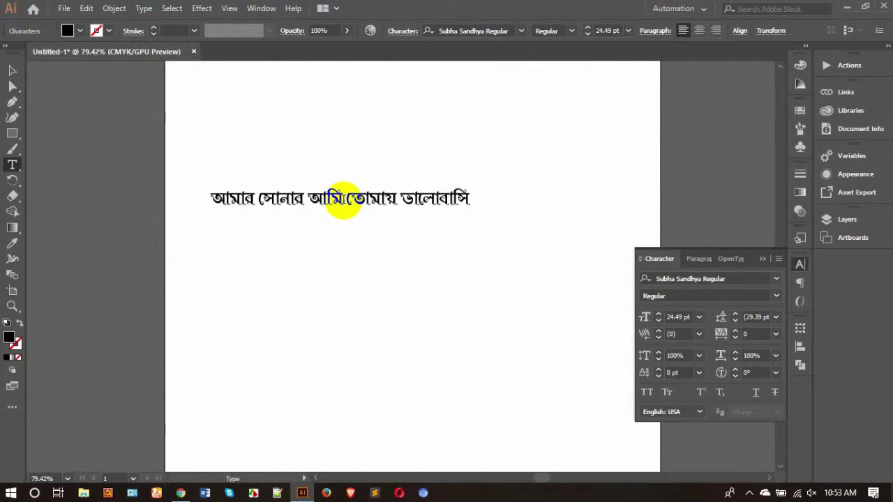
{"action": "left_click", "coordinate": [344, 199]}
{"action": "key", "text": "Return"}
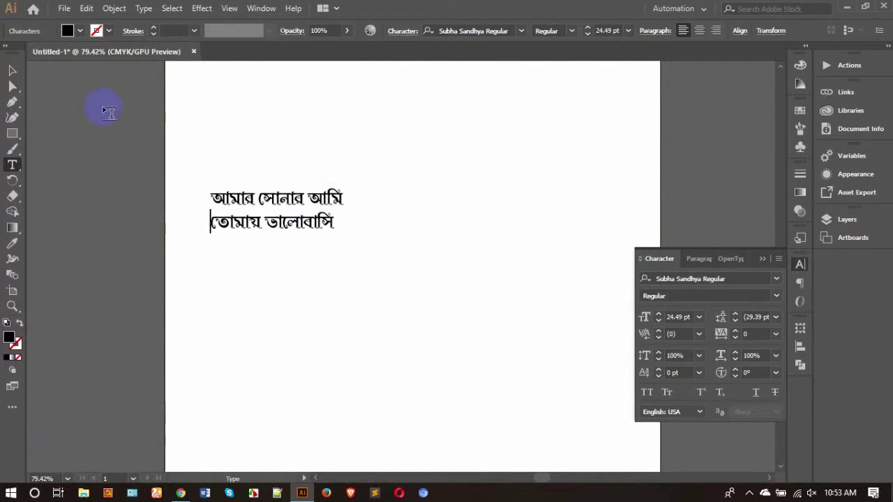
- Scale the two-line text up to about 78.64 pt and set its horizontal scaling to 100%
{"action": "left_click", "coordinate": [12, 69]}
{"action": "left_click_drag", "start_coordinate": [343, 235], "coordinate": [530, 342]}
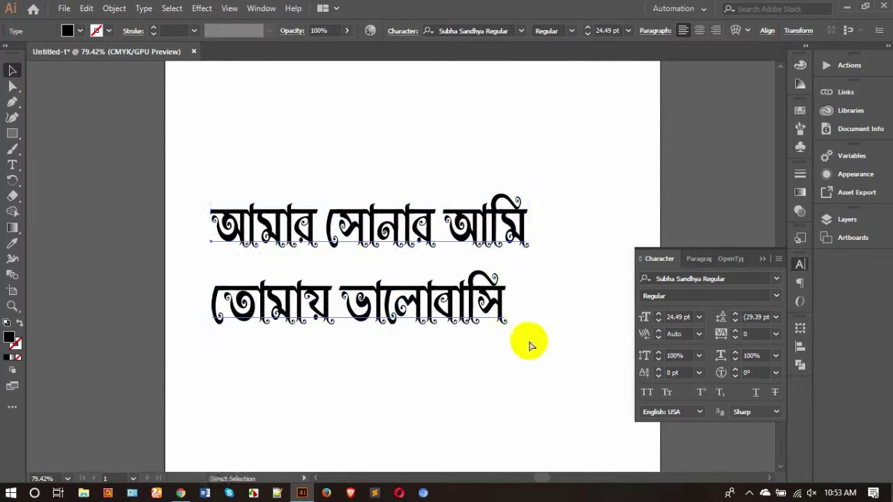
{"action": "left_click", "coordinate": [476, 342]}
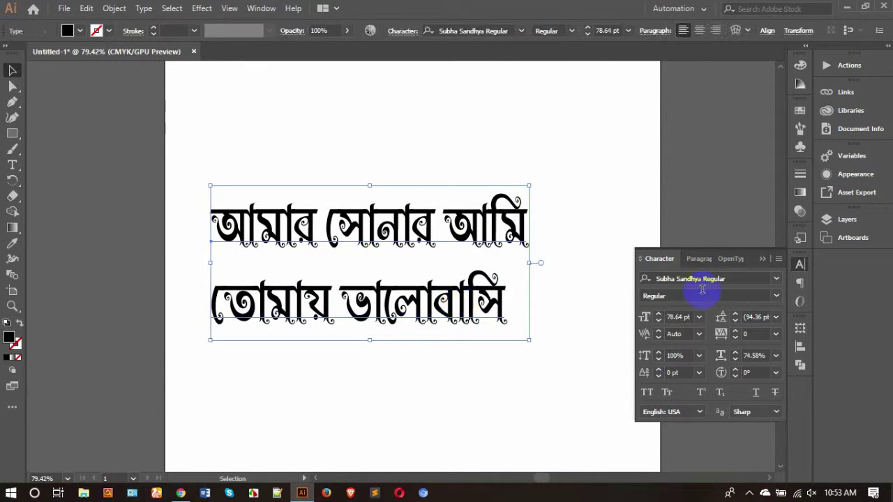
{"action": "left_click", "coordinate": [775, 356]}
{"action": "left_click", "coordinate": [788, 272]}
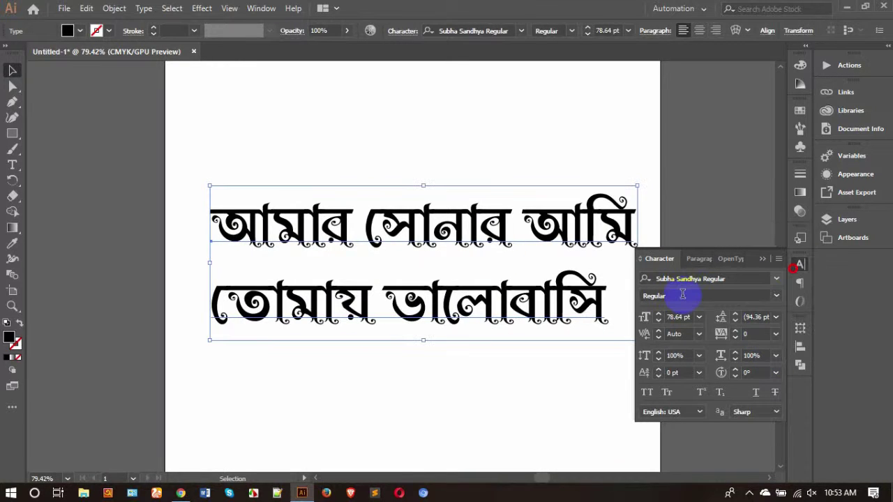
- Set the text's leading to 69 pt, move it near the artboard's upper edge, and collapse the character settings
{"action": "left_click", "coordinate": [735, 320]}
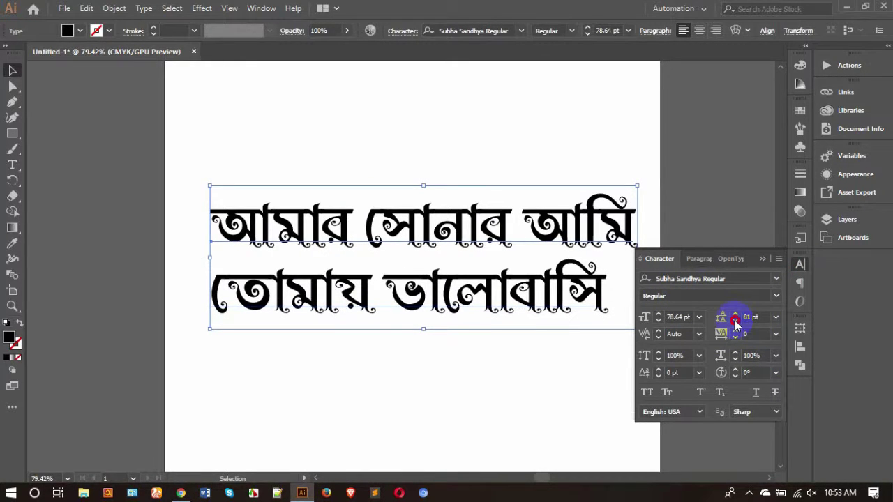
{"action": "left_click", "coordinate": [734, 320]}
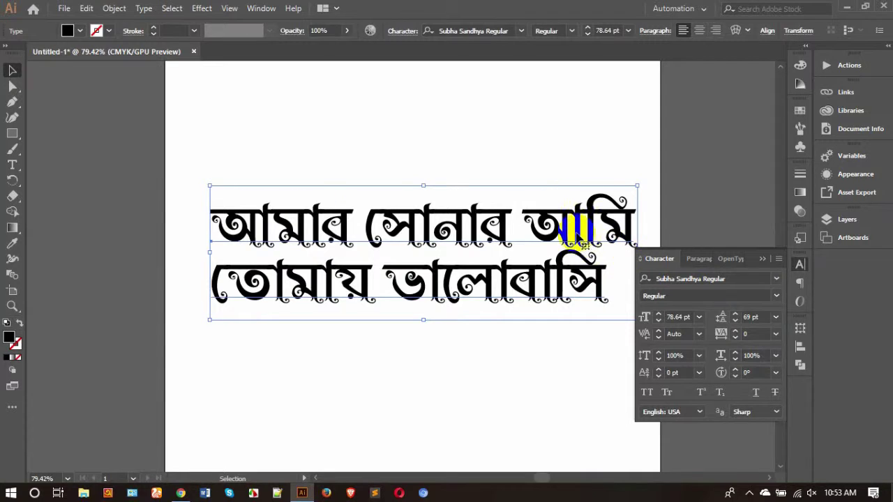
{"action": "left_click_drag", "start_coordinate": [579, 227], "coordinate": [544, 199]}
{"action": "left_click", "coordinate": [544, 345]}
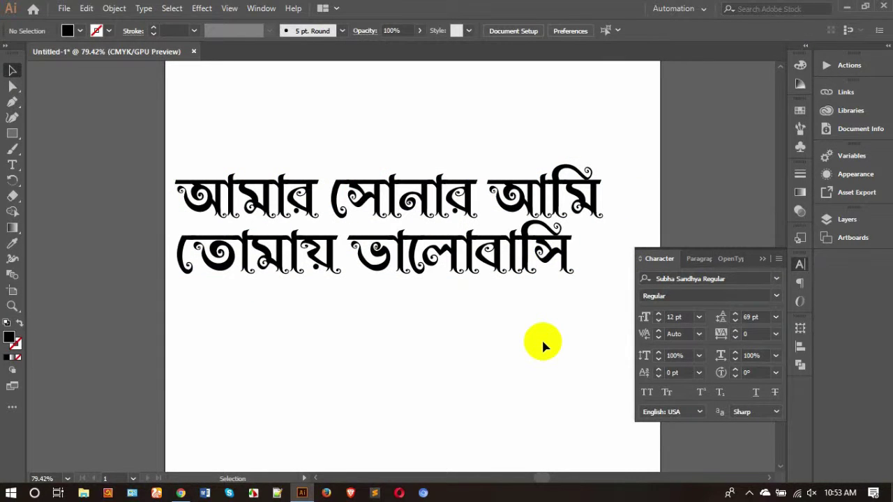
{"action": "left_click_drag", "start_coordinate": [439, 234], "coordinate": [455, 154]}
{"action": "left_click", "coordinate": [412, 358]}
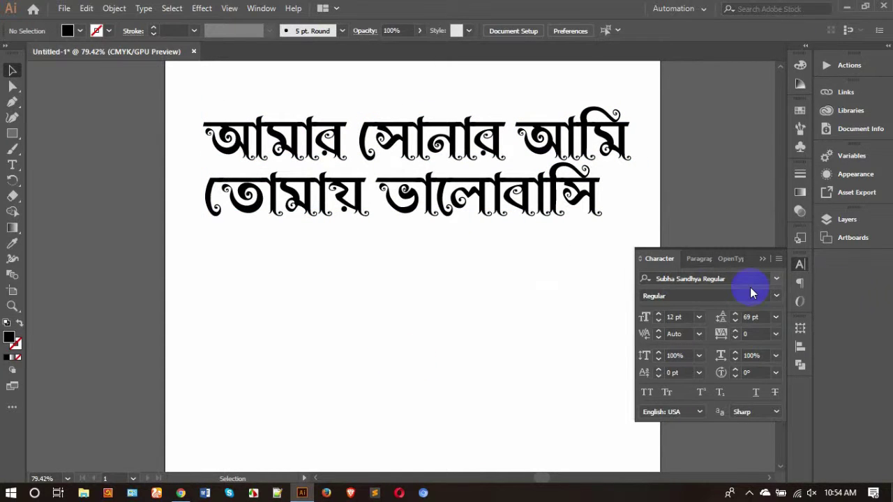
{"action": "left_click", "coordinate": [799, 267]}
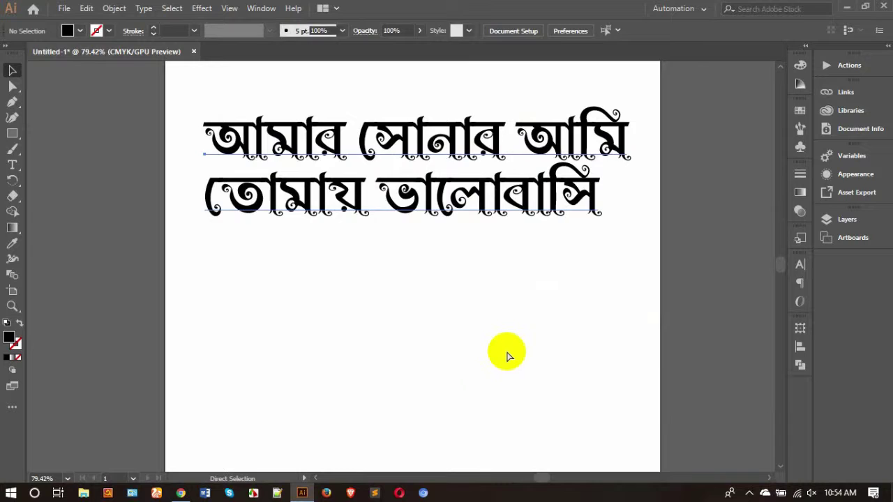
- Cut the Bengali text to leave the artboard empty
{"action": "key", "text": "ctrl+a"}
{"action": "key", "text": "ctrl+x"}
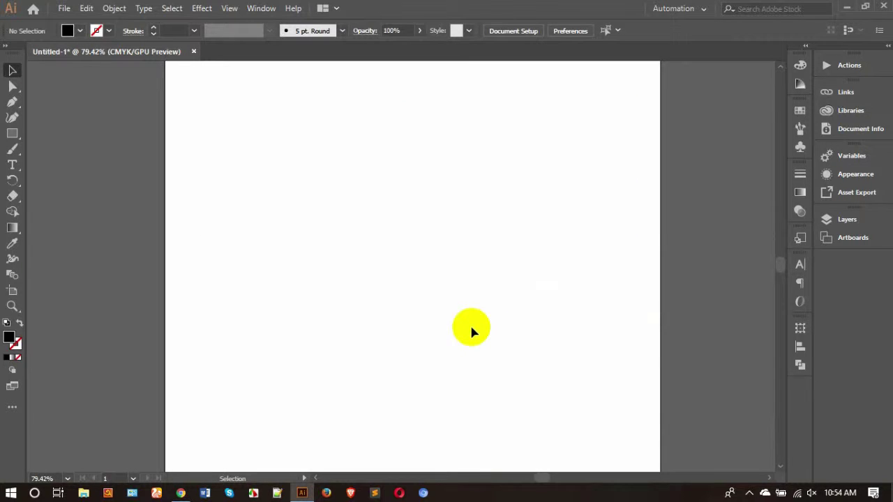
{"action": "key", "text": "ctrl+0"}
{"action": "left_click_drag", "start_coordinate": [375, 155], "coordinate": [423, 197]}
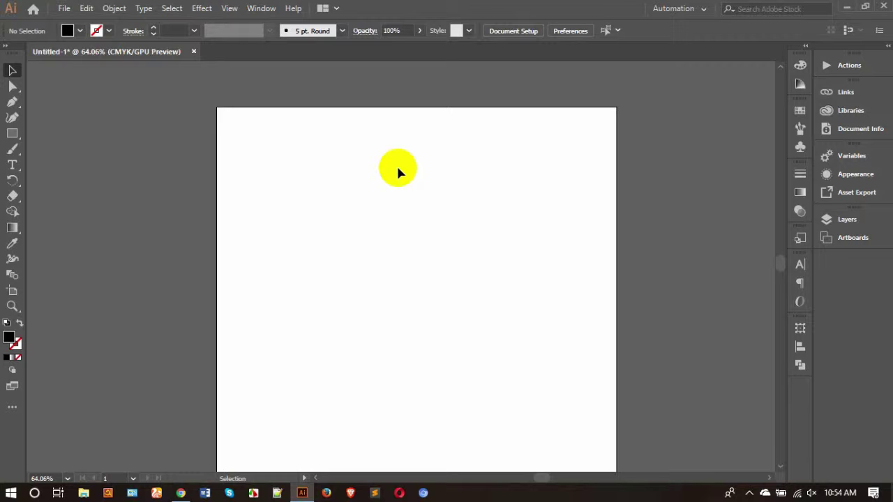
- Switch to Chrome, go to the Professional Graphic Design Course (Batch :: 01) Facebook group, and open the ইফতার ব্যানার photo
{"action": "left_click", "coordinate": [180, 493]}
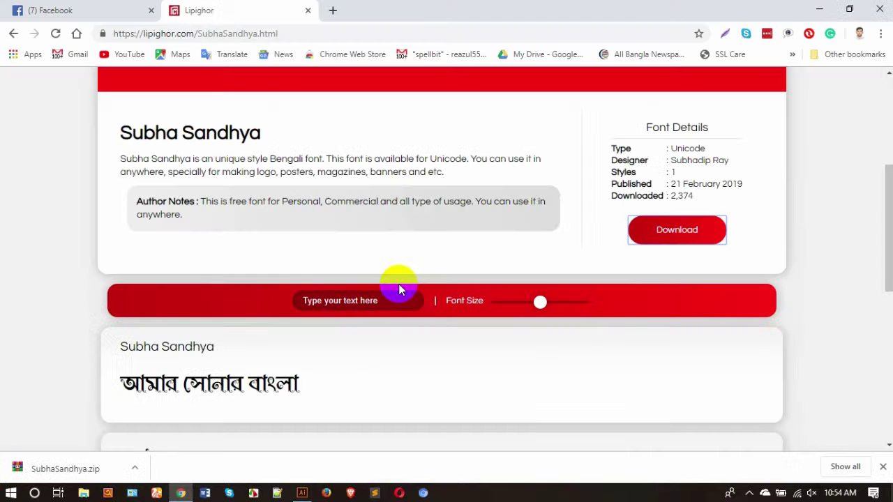
{"action": "left_click", "coordinate": [50, 10]}
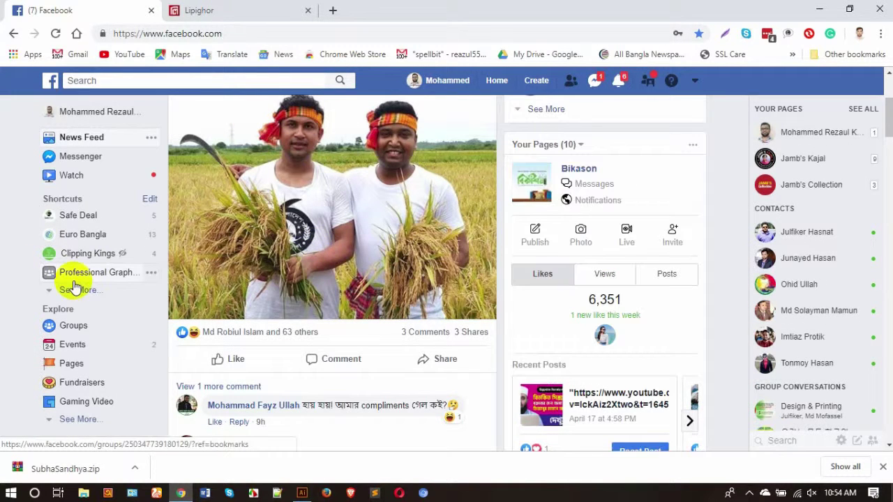
{"action": "left_click", "coordinate": [126, 272]}
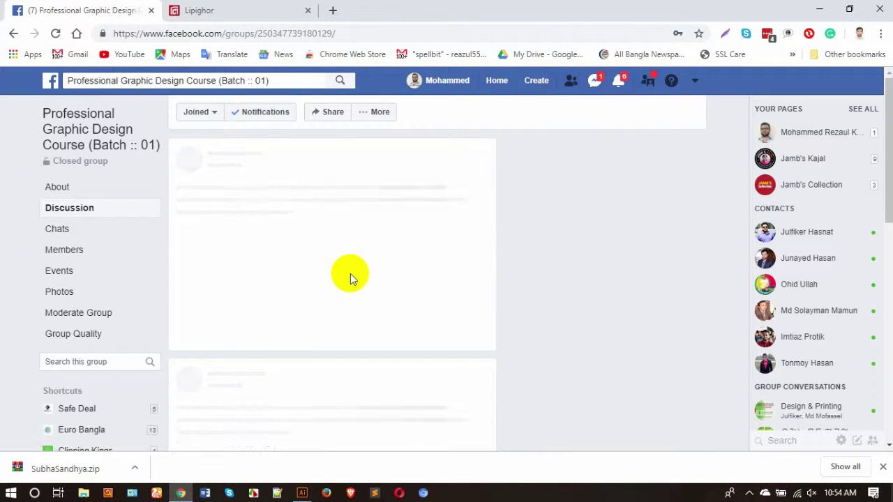
{"action": "scroll", "coordinate": [402, 289], "scroll_direction": "down", "scroll_amount": 10}
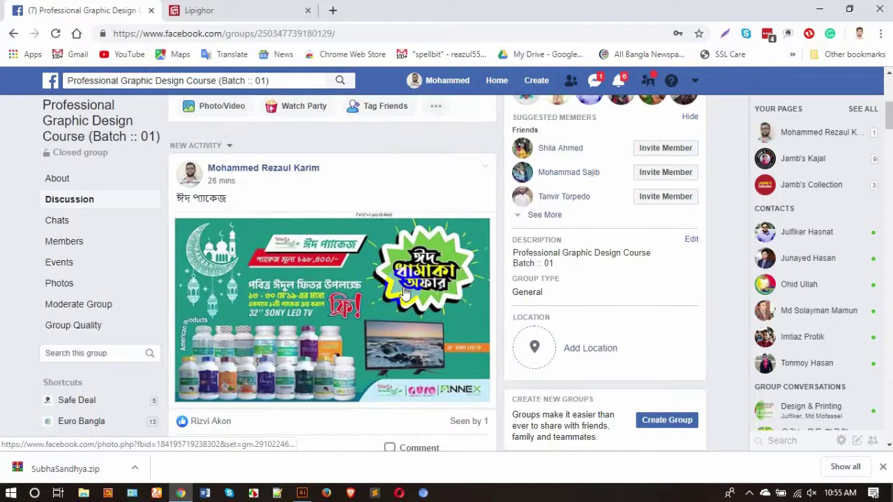
{"action": "scroll", "coordinate": [403, 289], "scroll_direction": "down", "scroll_amount": 10}
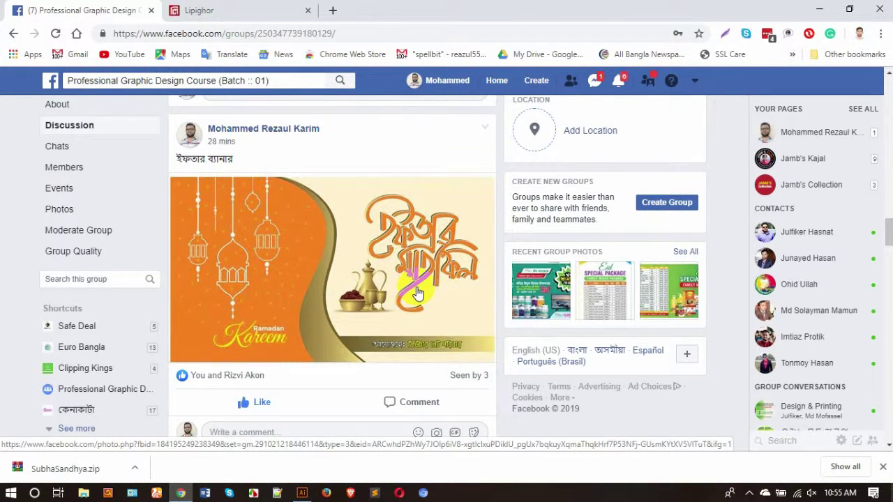
{"action": "left_click", "coordinate": [446, 267]}
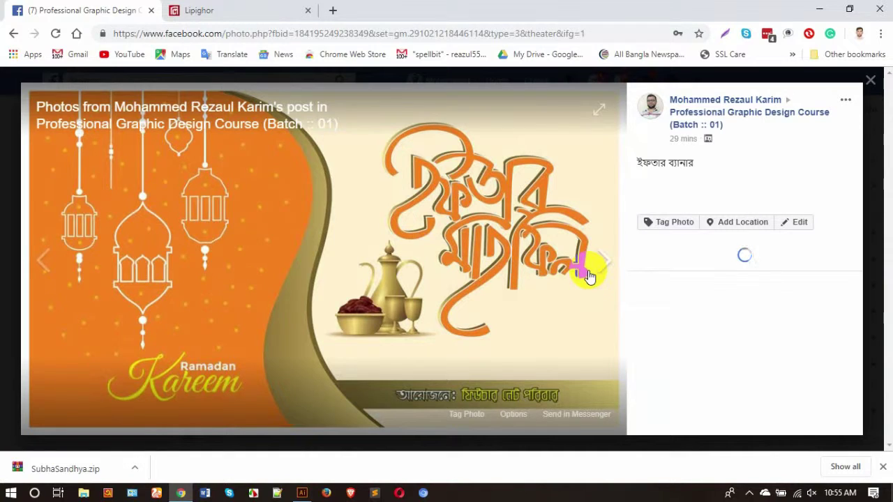
- Examine the Bengali calligraphic lettering in the Iftar banner and close the photo
{"action": "left_click", "coordinate": [528, 291]}
{"action": "left_click", "coordinate": [519, 178]}
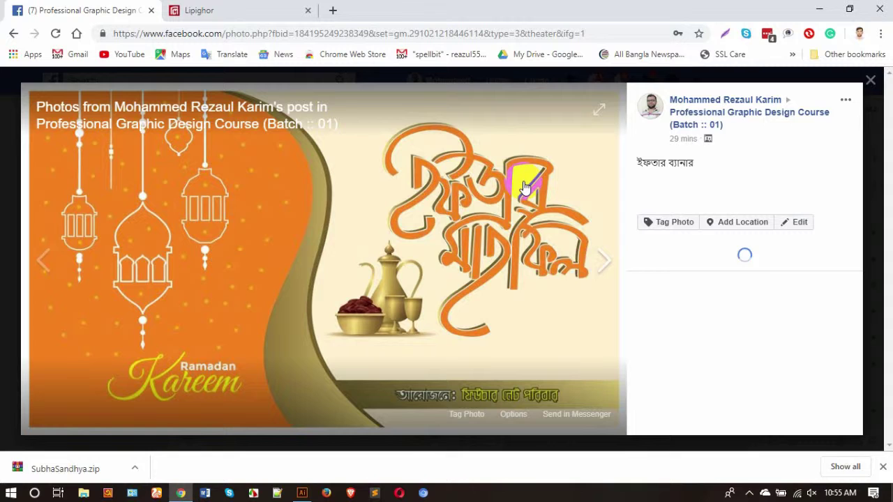
{"action": "left_click", "coordinate": [493, 166]}
{"action": "left_click", "coordinate": [462, 190]}
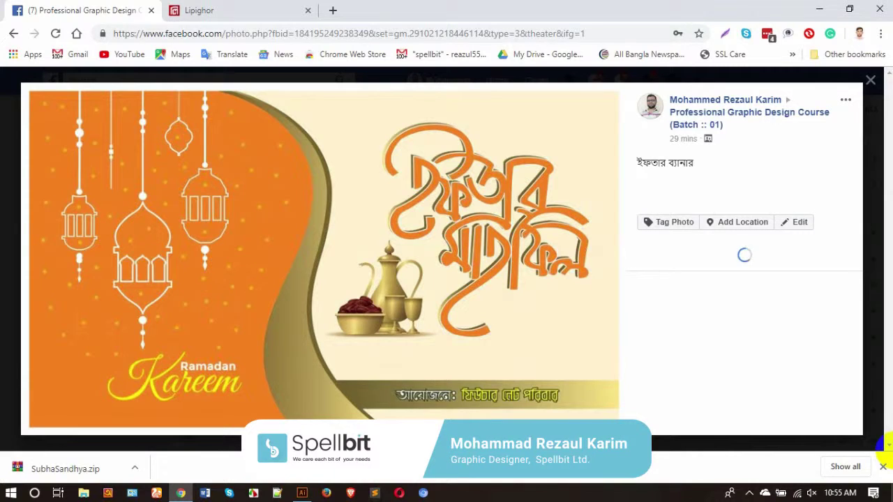
{"action": "left_click", "coordinate": [584, 253]}
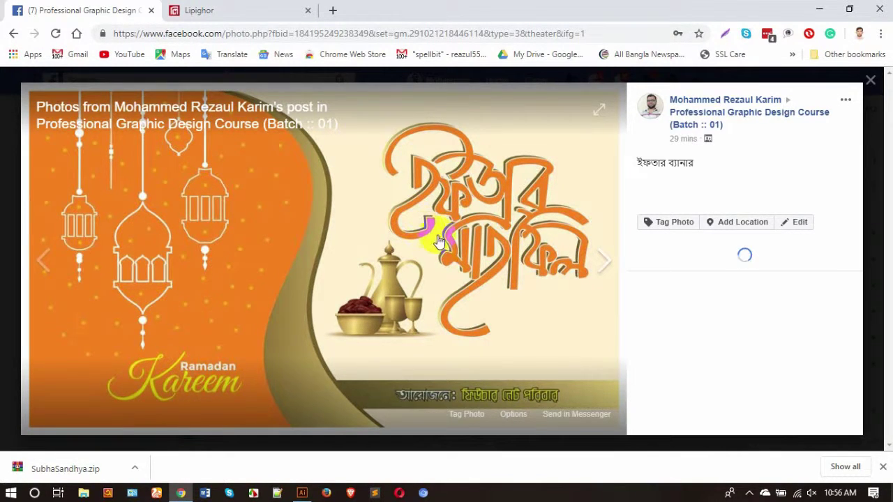
{"action": "left_click", "coordinate": [871, 81]}
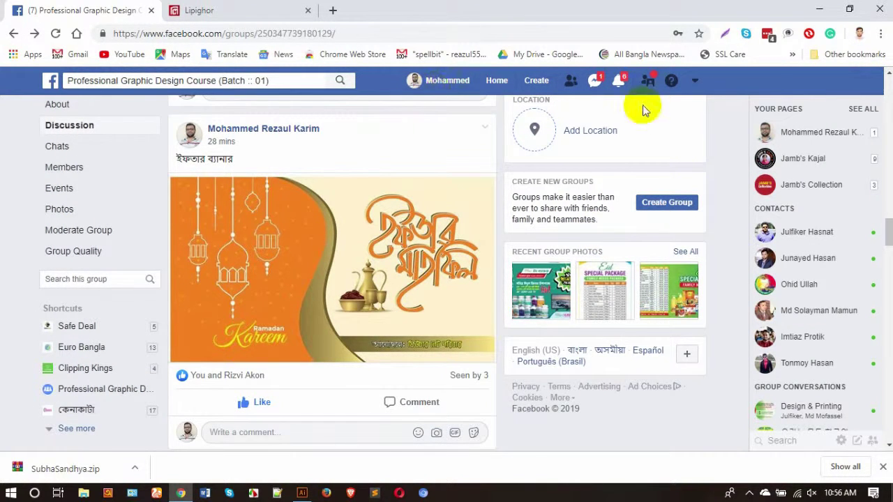
{"action": "left_click", "coordinate": [594, 81]}
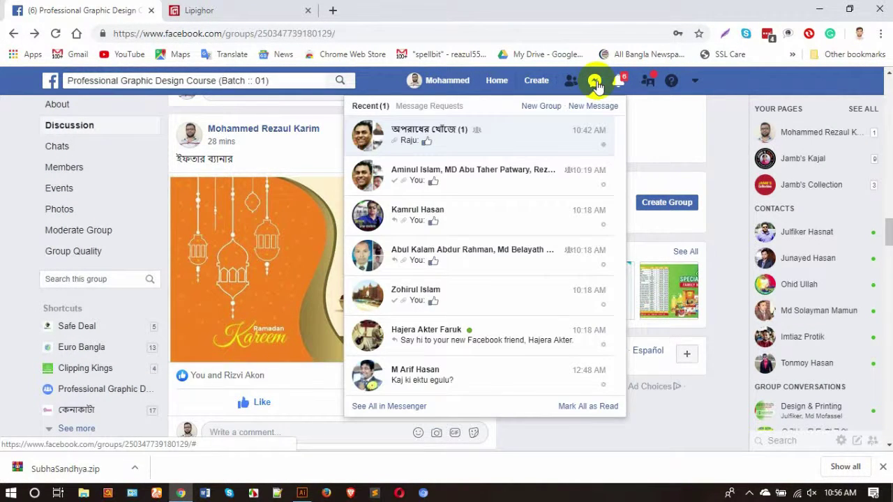
{"action": "left_click", "coordinate": [595, 80]}
- Minimize Chrome and Illustrator and open USB Drive (D:) in File Explorer
{"action": "left_click", "coordinate": [820, 9]}
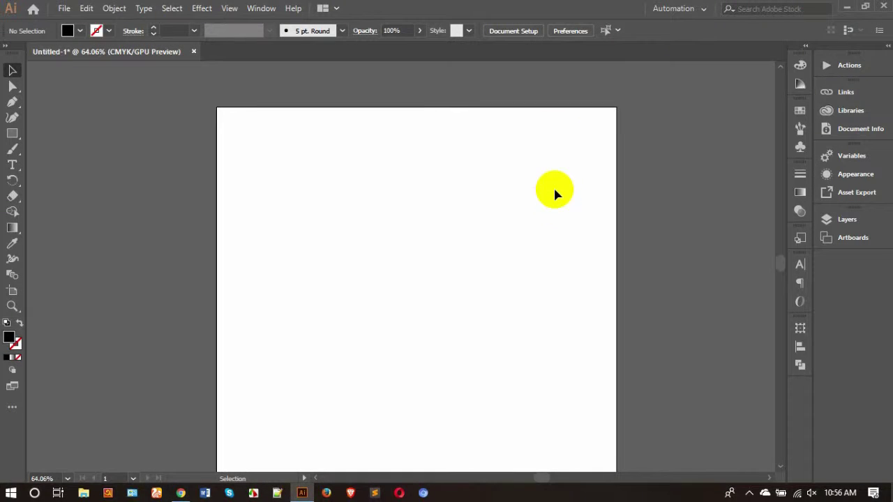
{"action": "left_click", "coordinate": [846, 14]}
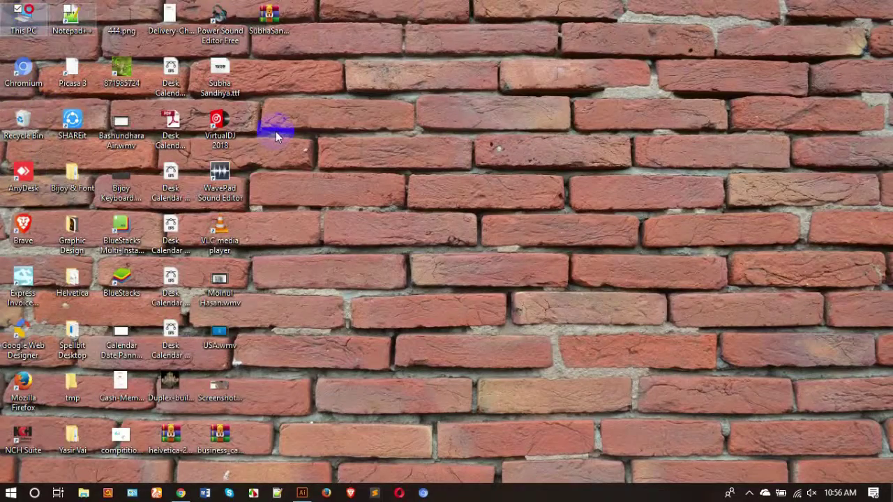
{"action": "key", "text": "super+e"}
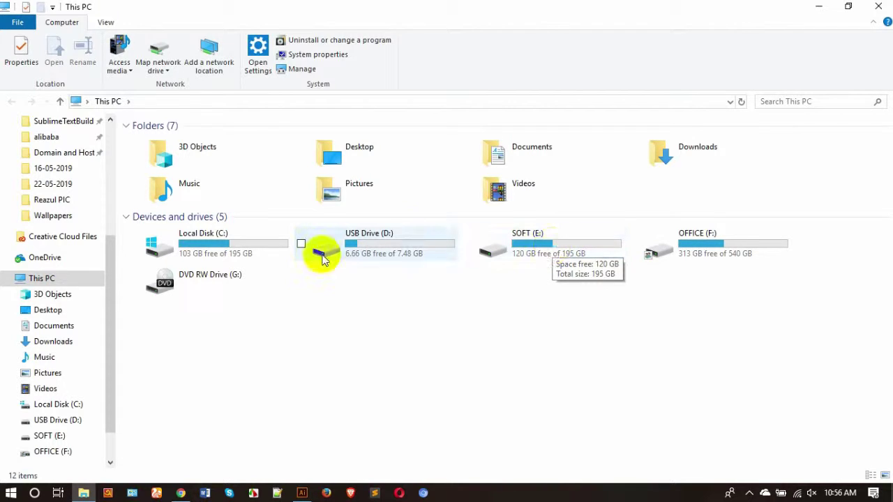
{"action": "double_click", "coordinate": [410, 242]}
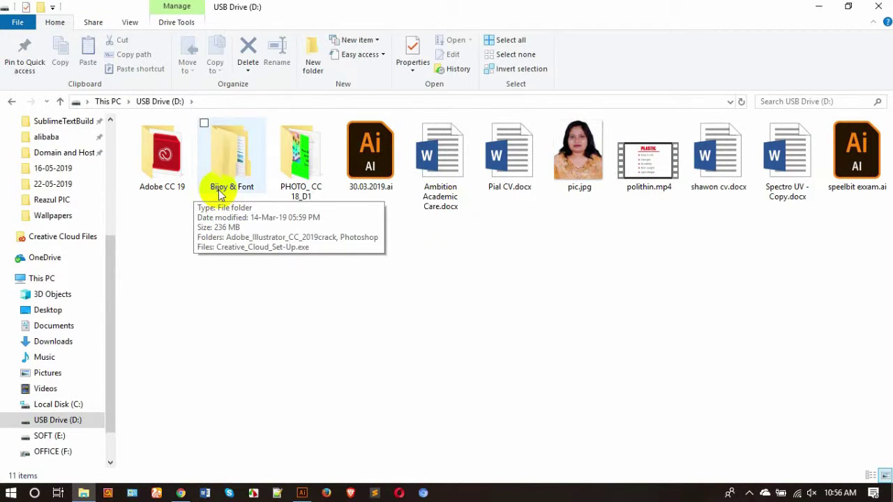
- Open speelbit exxam.ai from the USB drive in Illustrator and dismiss the missing fonts notice
{"action": "right_click", "coordinate": [869, 169]}
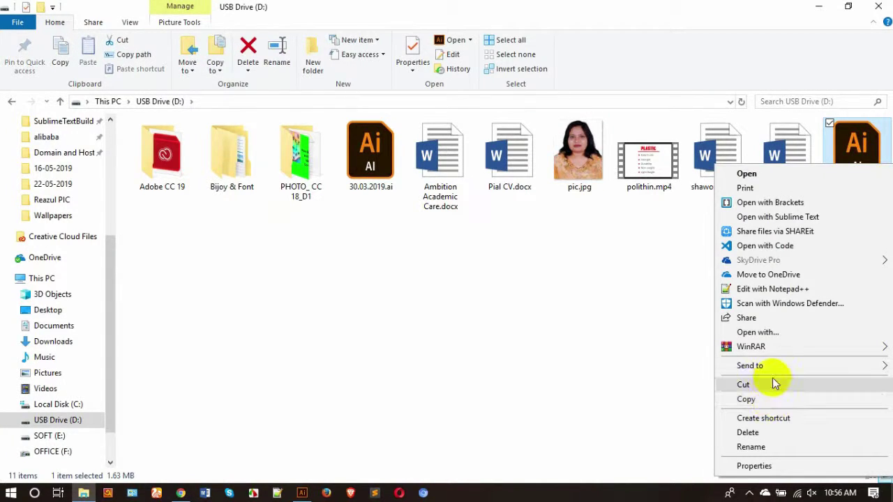
{"action": "mouse_move", "coordinate": [793, 369]}
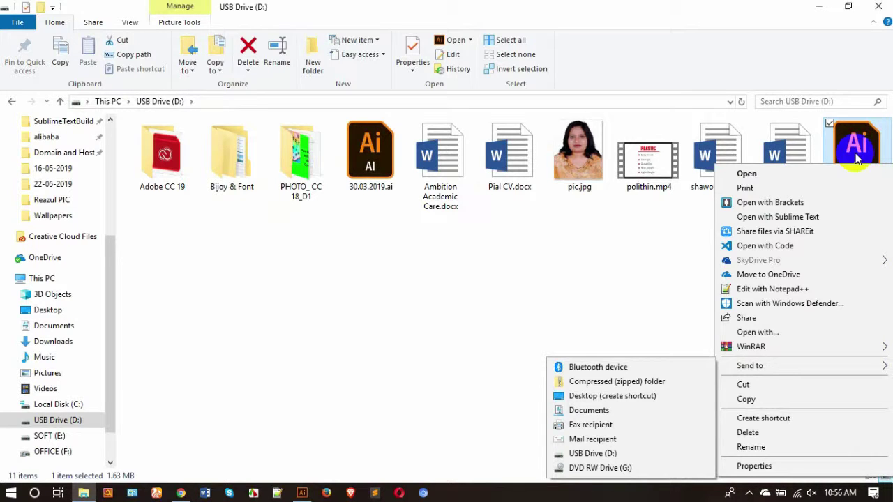
{"action": "left_click", "coordinate": [625, 244]}
{"action": "left_click_drag", "start_coordinate": [857, 150], "coordinate": [477, 136]}
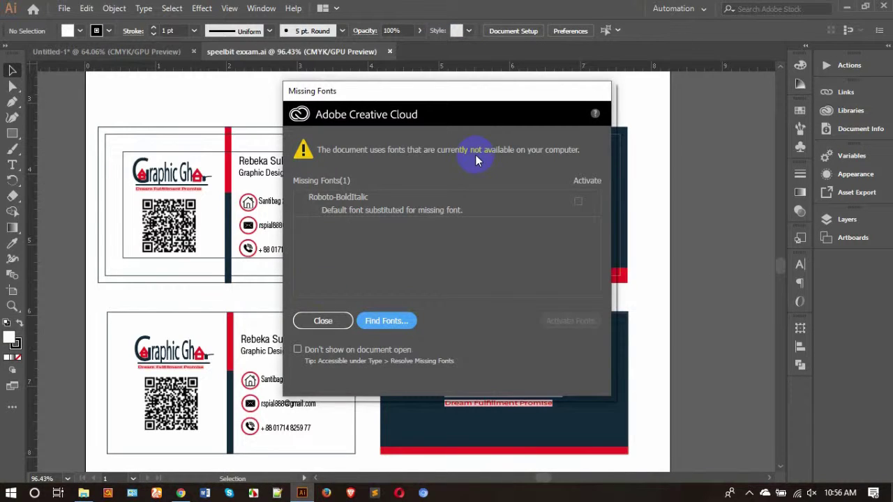
{"action": "left_click", "coordinate": [319, 321]}
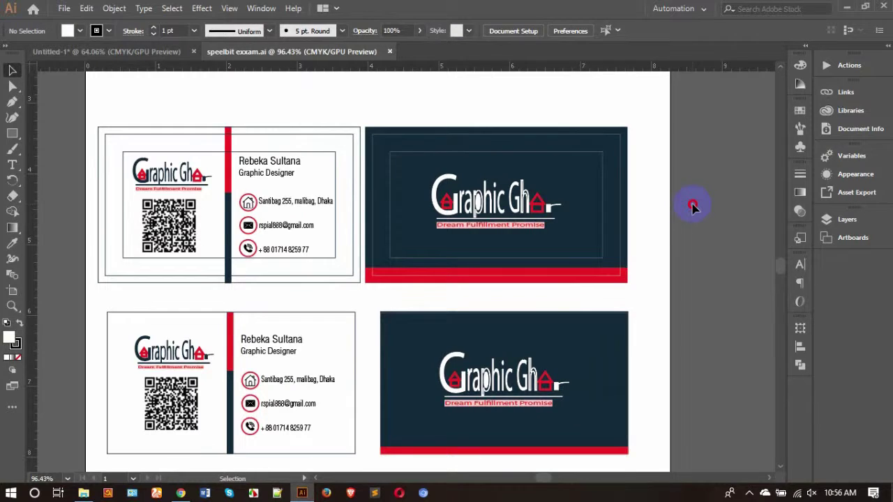
{"action": "left_click", "coordinate": [692, 206]}
- Select the Dream Fulfillment Promise tagline on the upper dark business card and show its character settings
{"action": "scroll", "coordinate": [334, 374], "scroll_direction": "down", "scroll_amount": 2}
{"action": "key", "text": "z"}
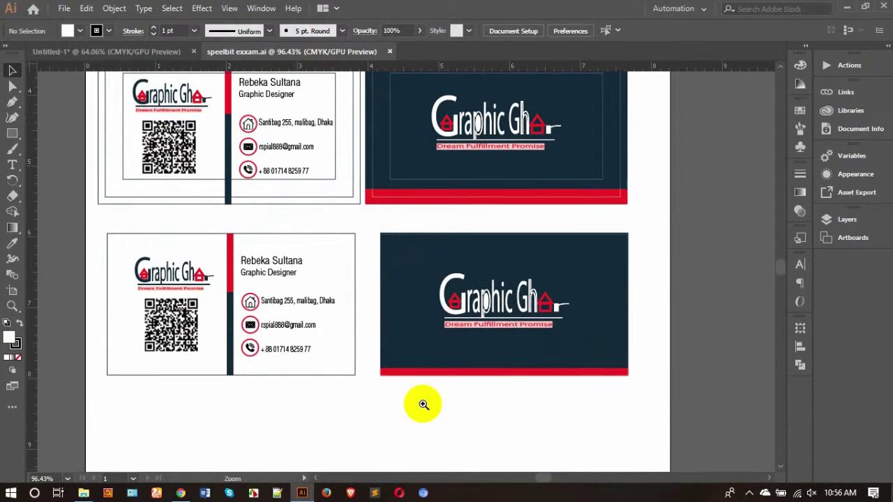
{"action": "left_click_drag", "start_coordinate": [424, 405], "coordinate": [523, 380]}
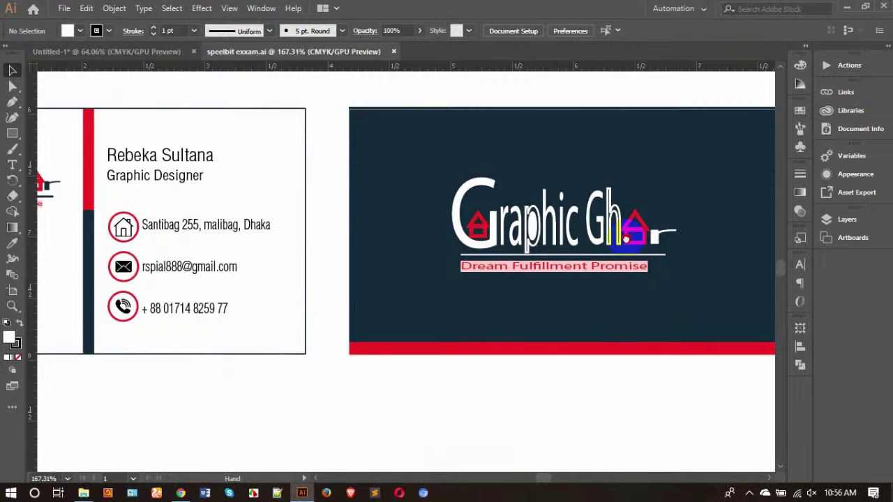
{"action": "left_click_drag", "start_coordinate": [640, 229], "coordinate": [508, 299]}
{"action": "scroll", "coordinate": [507, 298], "scroll_direction": "up", "scroll_amount": 5}
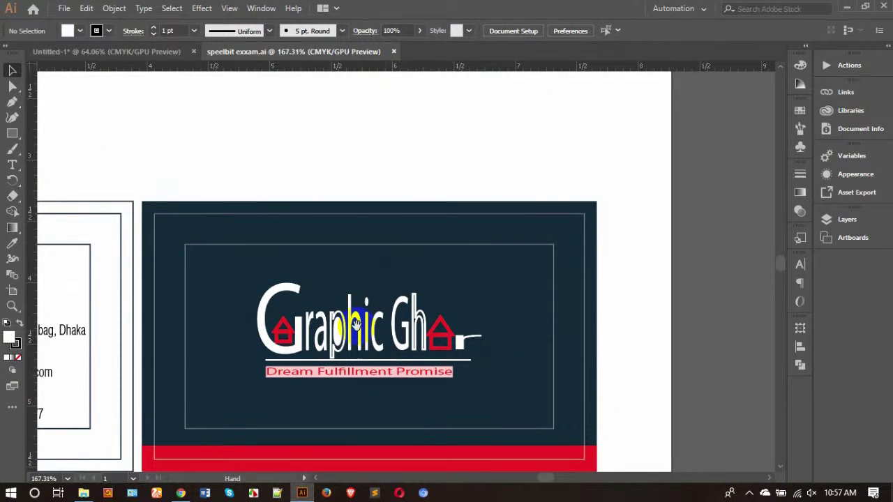
{"action": "left_click", "coordinate": [284, 293]}
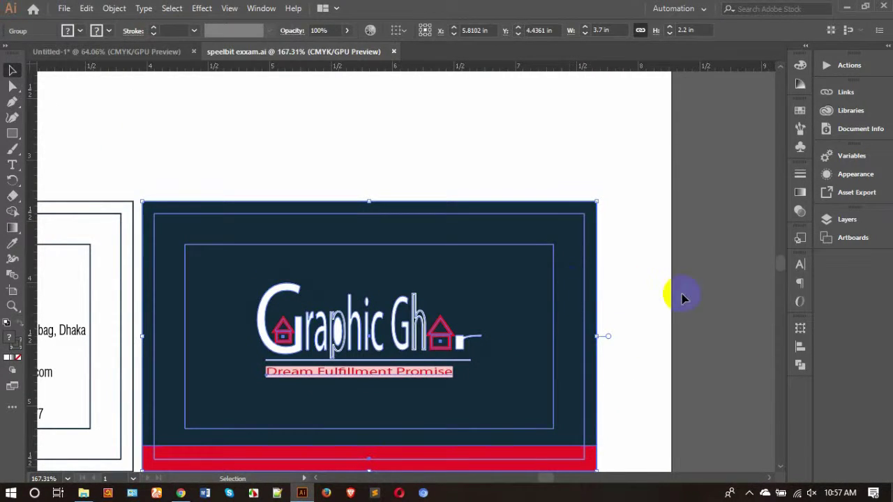
{"action": "left_click", "coordinate": [684, 295]}
{"action": "left_click", "coordinate": [13, 86]}
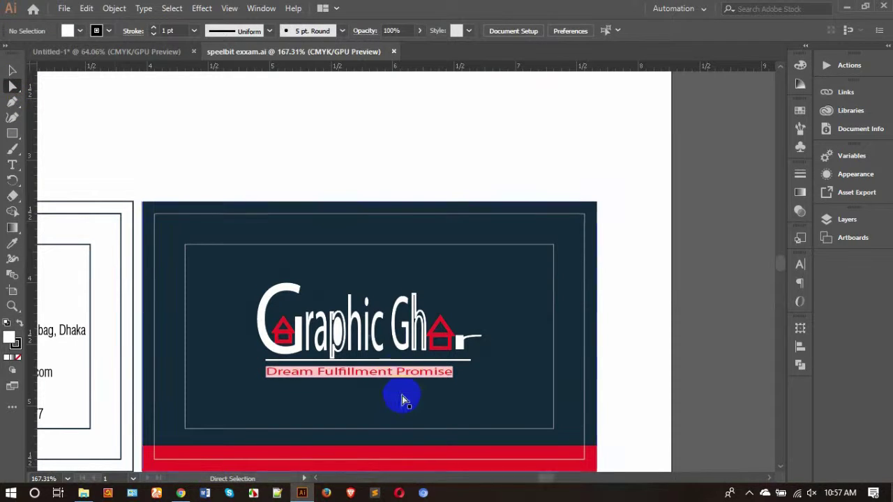
{"action": "left_click", "coordinate": [412, 373]}
{"action": "left_click", "coordinate": [800, 265]}
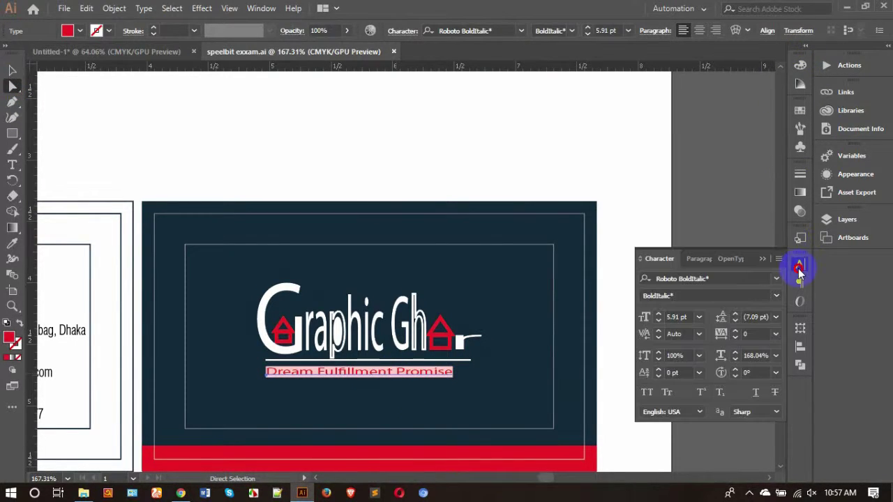
- Change the selected tagline's font to Helvetica Condensed Medium
{"action": "left_click", "coordinate": [709, 278]}
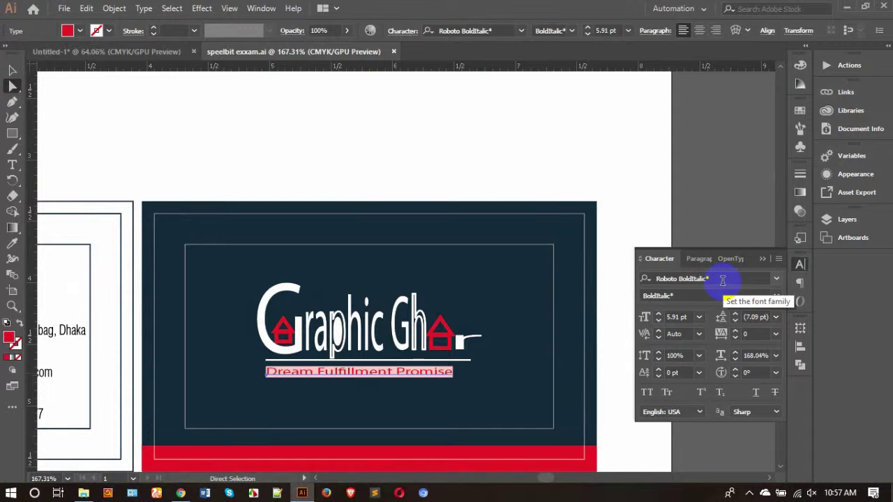
{"action": "left_click", "coordinate": [722, 280]}
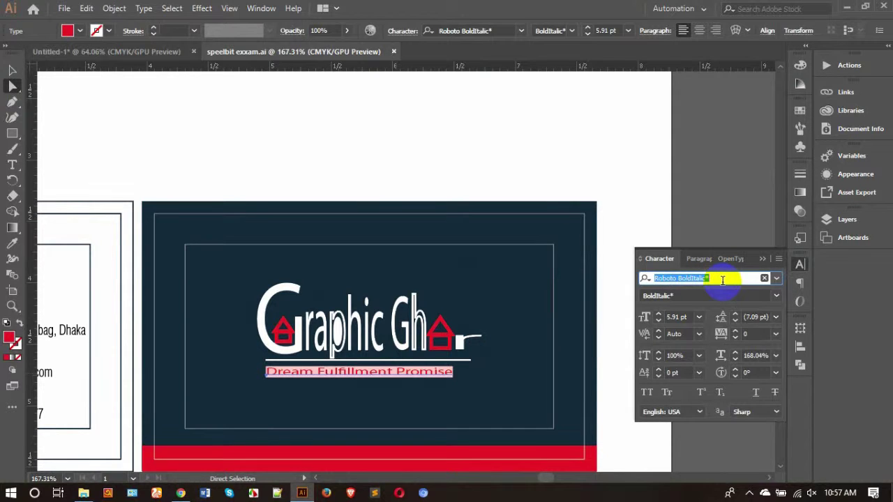
{"action": "type", "text": "he"}
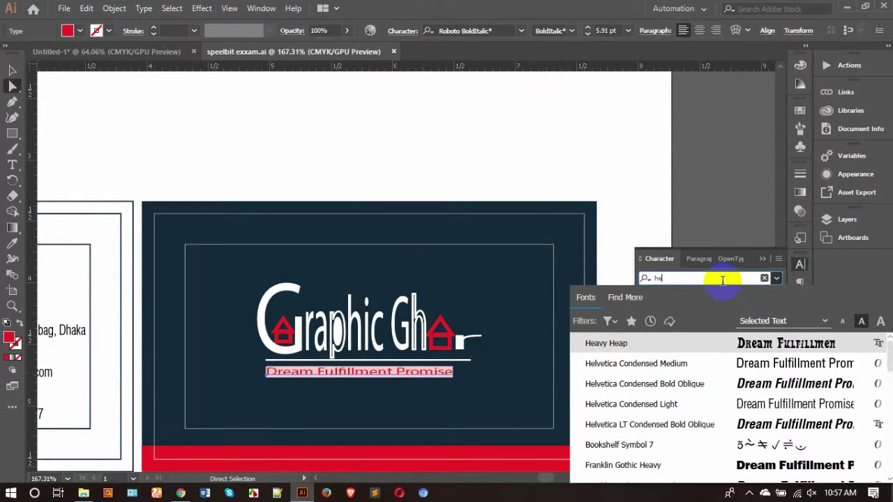
{"action": "left_click", "coordinate": [617, 366]}
{"action": "left_click", "coordinate": [628, 422]}
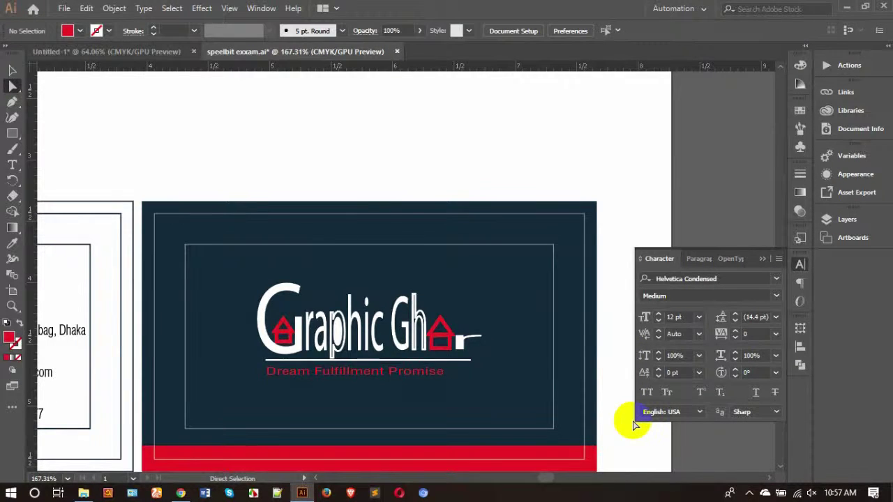
- Delete the lower pair of business cards
{"action": "scroll", "coordinate": [567, 410], "scroll_direction": "down", "scroll_amount": 3}
{"action": "scroll", "coordinate": [568, 410], "scroll_direction": "down", "scroll_amount": 3}
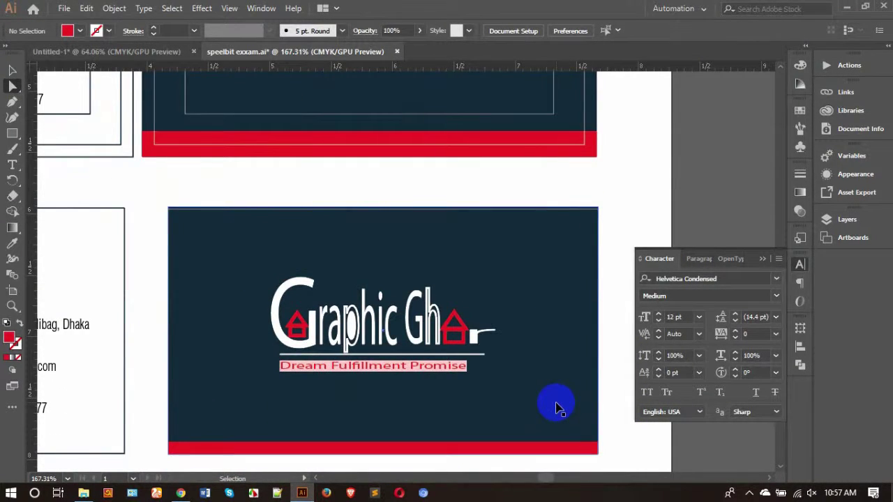
{"action": "scroll", "coordinate": [556, 407], "scroll_direction": "down", "scroll_amount": 4}
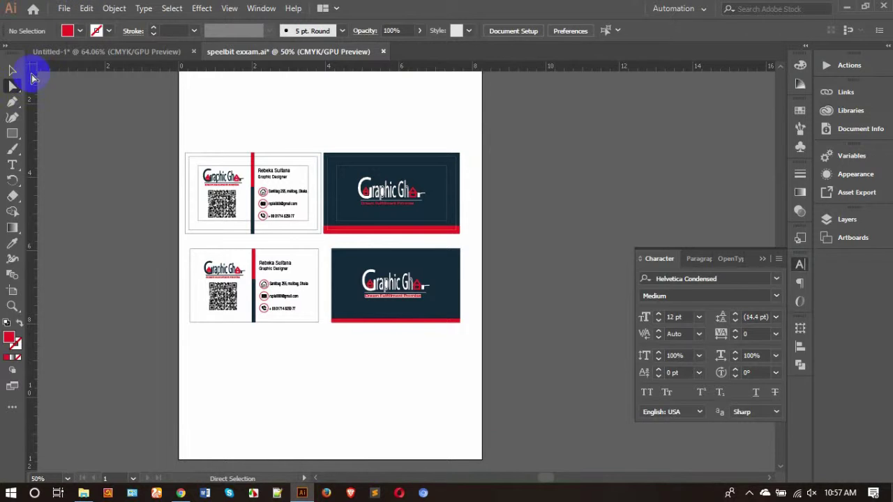
{"action": "left_click", "coordinate": [13, 70]}
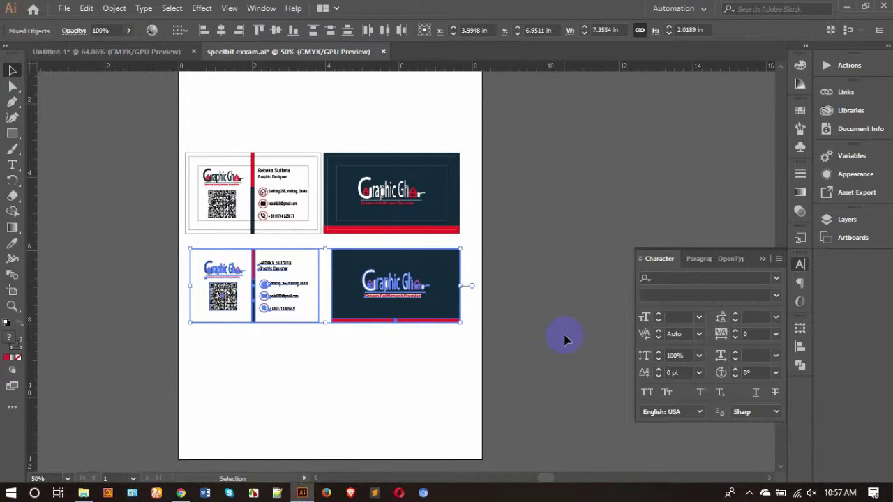
{"action": "key", "text": "Delete"}
- Cut the remaining front and back business cards from speelbit exxam.ai
{"action": "key", "text": "z"}
{"action": "left_click_drag", "start_coordinate": [288, 128], "coordinate": [338, 133]}
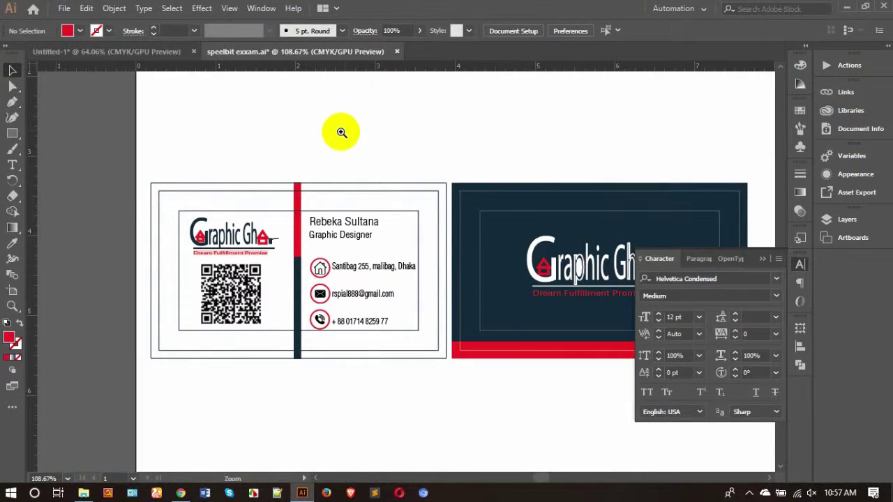
{"action": "key", "text": "v"}
{"action": "left_click", "coordinate": [215, 201]}
{"action": "left_click", "coordinate": [142, 136]}
{"action": "key", "text": "a"}
{"action": "left_click_drag", "start_coordinate": [141, 136], "coordinate": [613, 460]}
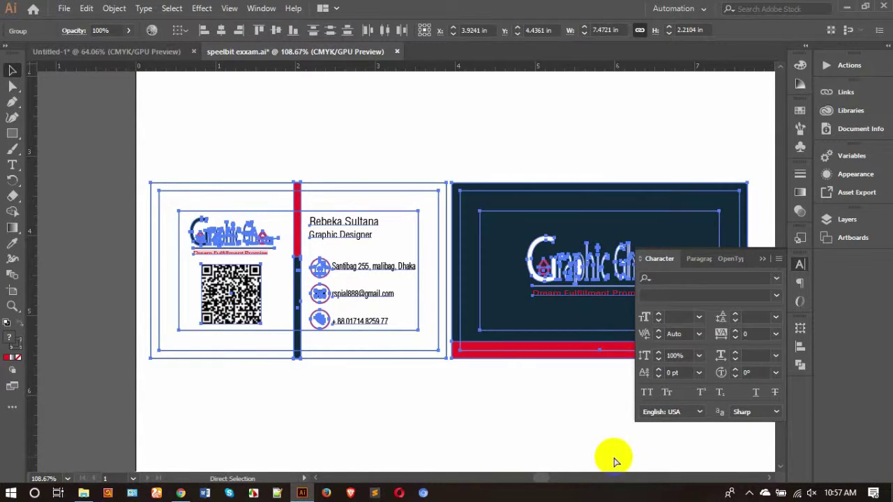
{"action": "key", "text": "ctrl+x"}
- Paste the two business cards onto the Untitled-1 artboard and put away the character settings
{"action": "left_click", "coordinate": [122, 52]}
{"action": "left_click", "coordinate": [386, 220]}
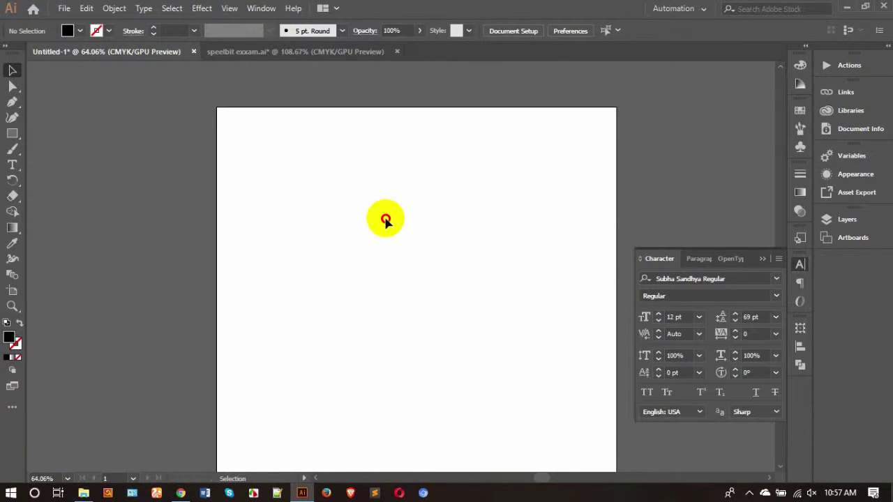
{"action": "key", "text": "ctrl+v"}
{"action": "left_click", "coordinate": [401, 198]}
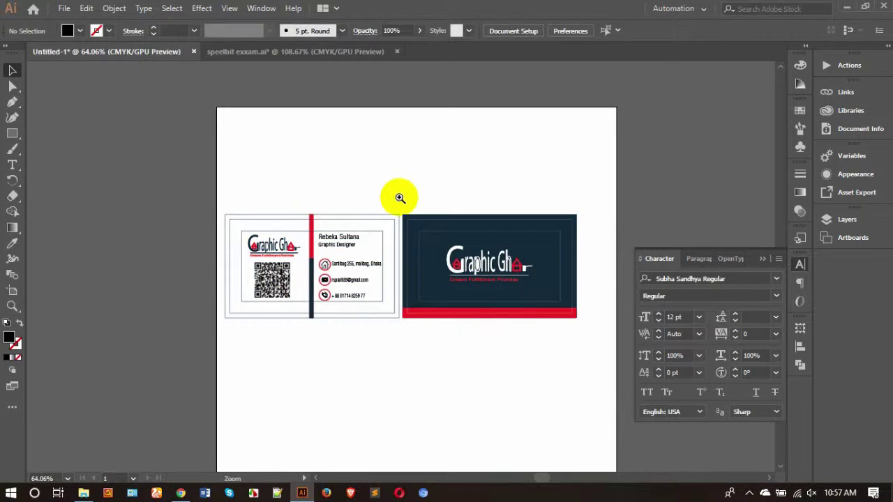
{"action": "left_click_drag", "start_coordinate": [399, 198], "coordinate": [480, 163]}
{"action": "left_click", "coordinate": [12, 71]}
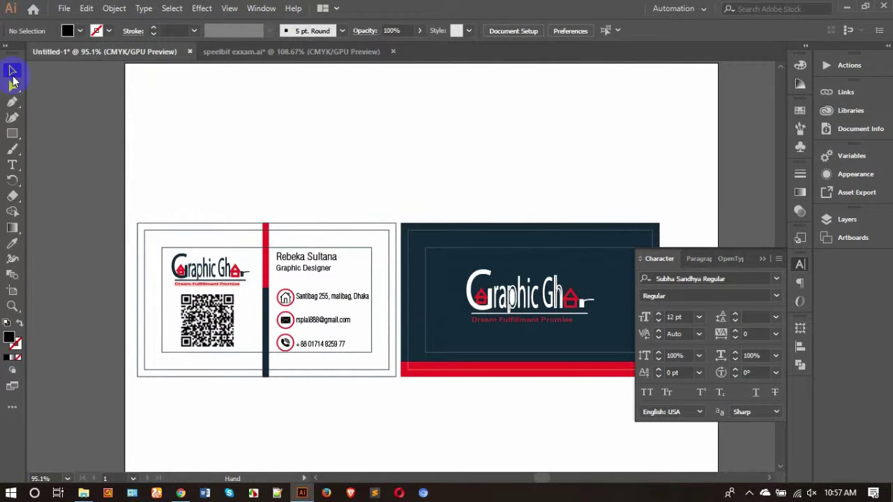
{"action": "left_click_drag", "start_coordinate": [487, 147], "coordinate": [432, 129]}
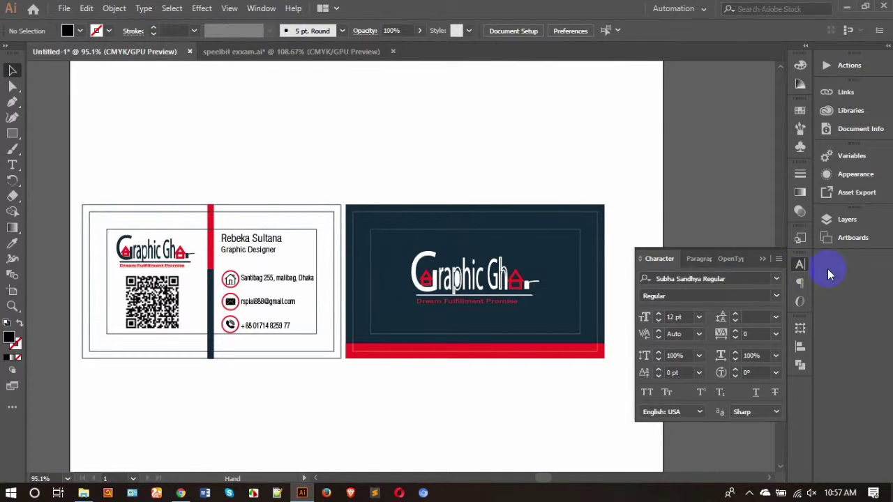
{"action": "left_click", "coordinate": [646, 164]}
{"action": "key", "text": "ctrl+minus"}
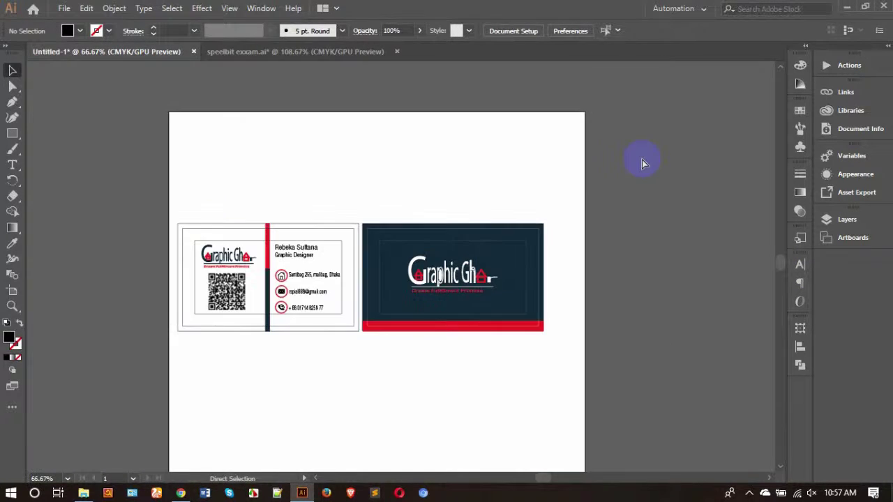
{"action": "key", "text": "ctrl+minus"}
{"action": "key", "text": "ctrl+minus"}
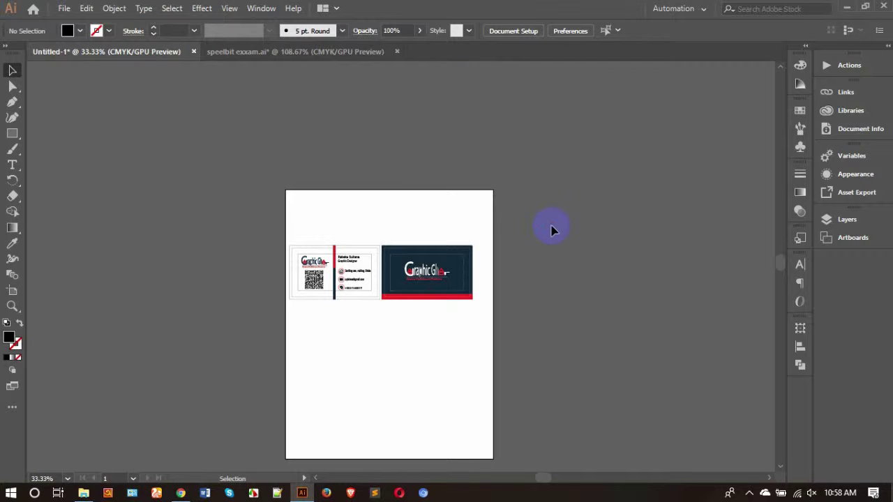
- Select the middle outline rectangle on both the white and the dark card with the Group Selection tool
{"action": "key", "text": "ctrl+space"}
{"action": "left_click_drag", "start_coordinate": [473, 313], "coordinate": [590, 304]}
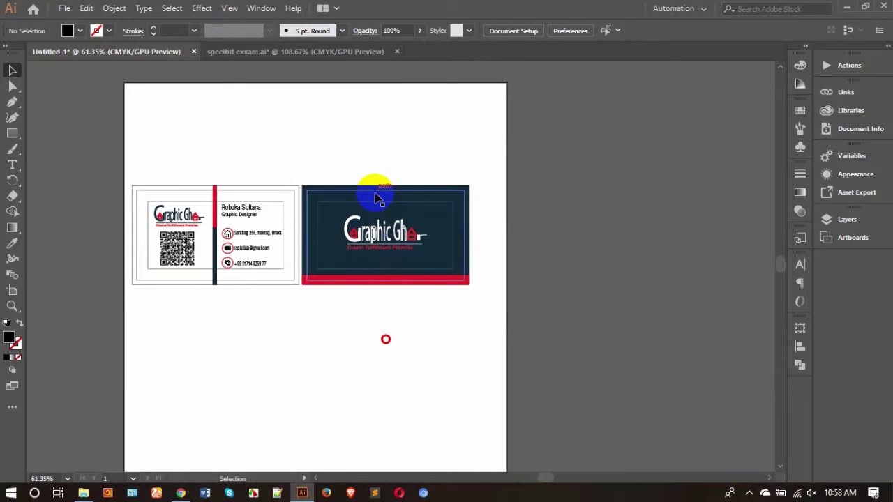
{"action": "left_click", "coordinate": [374, 189]}
{"action": "left_click", "coordinate": [233, 105]}
{"action": "mouse_move", "coordinate": [15, 91]}
{"action": "left_mouse_down"}
{"action": "mouse_move", "coordinate": [82, 117]}
{"action": "mouse_move", "coordinate": [82, 104]}
{"action": "left_mouse_up"}
{"action": "key", "text": "ctrl+space"}
{"action": "left_click_drag", "start_coordinate": [209, 128], "coordinate": [432, 246]}
{"action": "left_click", "coordinate": [435, 244]}
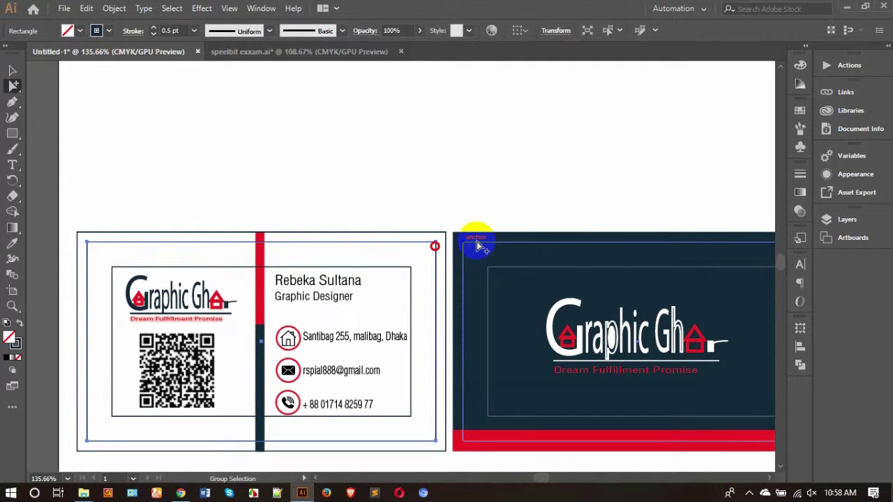
{"action": "left_click", "coordinate": [475, 245], "text": "shift"}
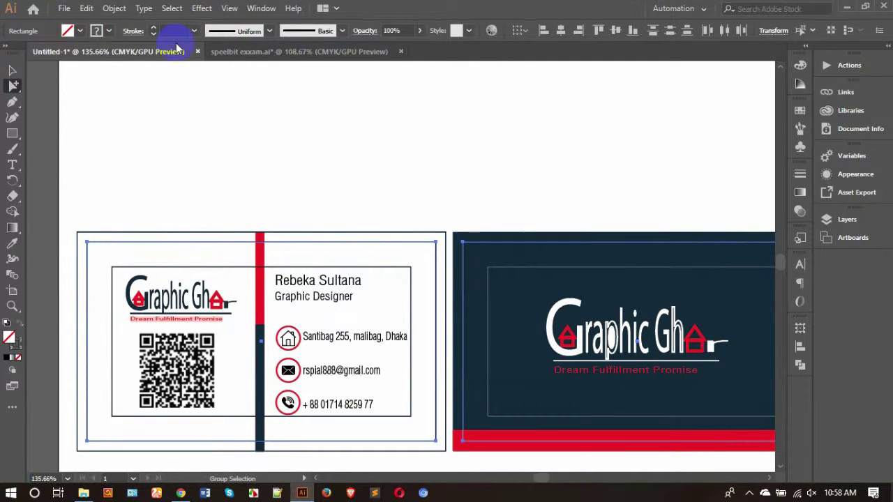
- Make both selected rectangles' strokes dashed, with every dash and gap set to 2 pt
{"action": "left_click", "coordinate": [132, 31]}
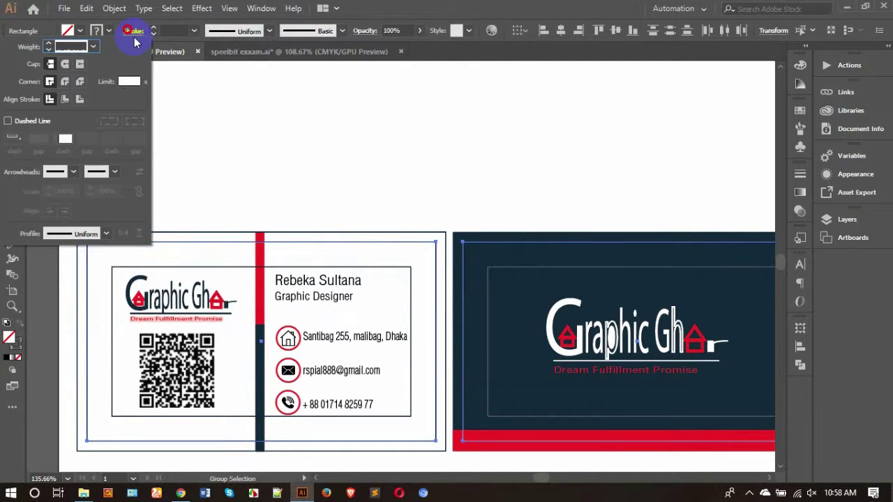
{"action": "left_click", "coordinate": [27, 121]}
{"action": "type", "text": "2"}
{"action": "key", "text": "Tab"}
{"action": "key", "text": "Tab"}
{"action": "key", "text": "Tab"}
{"action": "key", "text": "Tab"}
{"action": "key", "text": "Tab"}
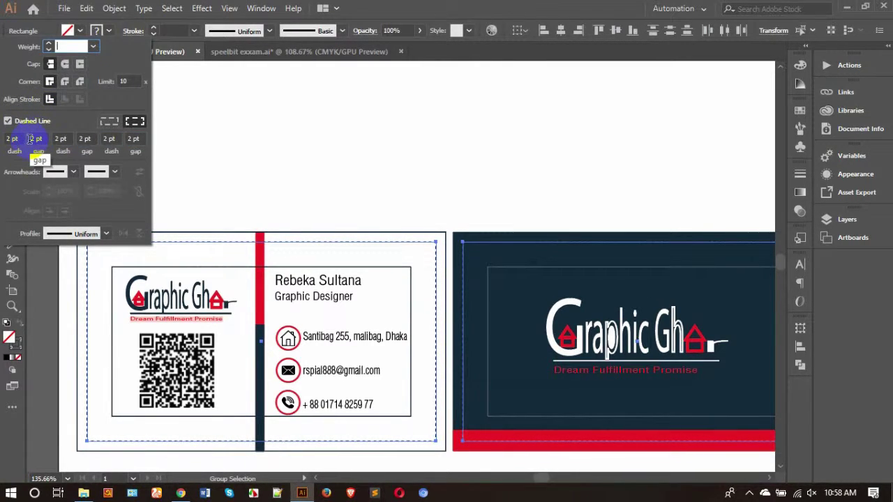
{"action": "left_click", "coordinate": [541, 10]}
- Color the strokes of both rectangles red with C 0, M 100, Y 100, K 0
{"action": "left_click", "coordinate": [800, 66]}
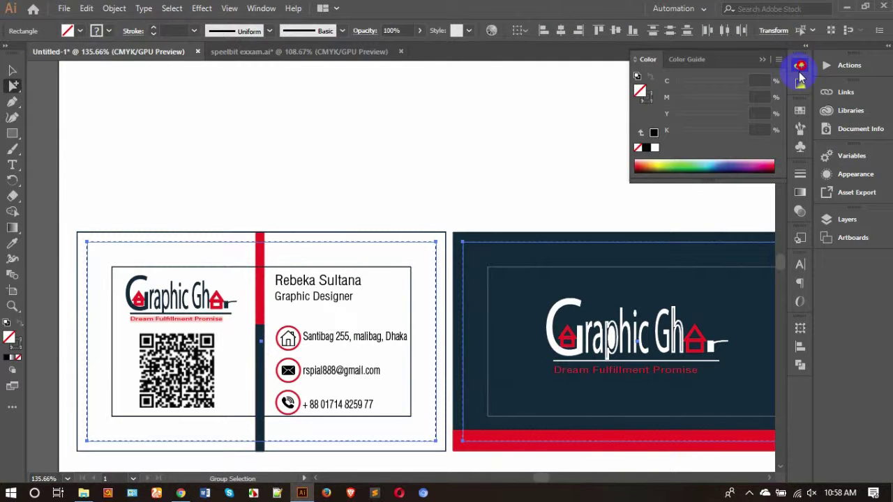
{"action": "left_click", "coordinate": [19, 358]}
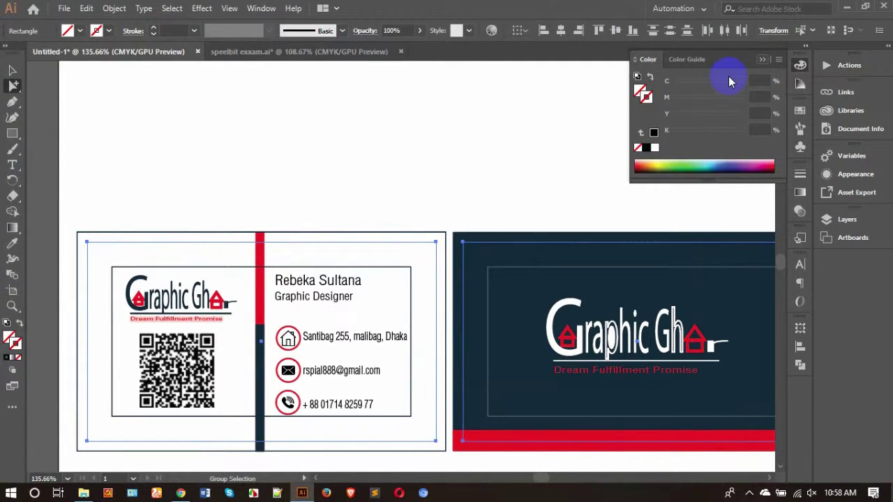
{"action": "left_click", "coordinate": [651, 132]}
{"action": "left_click_drag", "start_coordinate": [744, 113], "coordinate": [757, 116]}
{"action": "left_click_drag", "start_coordinate": [671, 130], "coordinate": [666, 134]}
{"action": "left_click_drag", "start_coordinate": [718, 99], "coordinate": [775, 91]}
- Make the middle rectangles' red strokes on both cards dashed again and set their weight to 0.4 pt
{"action": "left_click", "coordinate": [161, 33]}
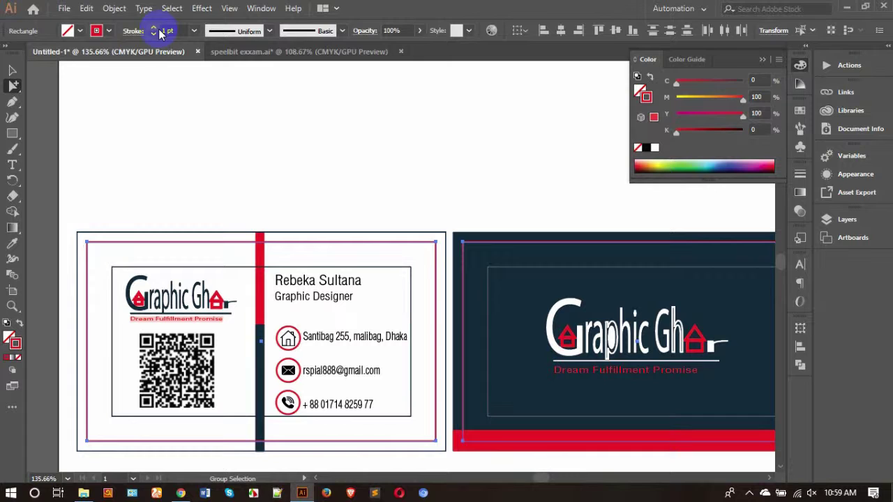
{"action": "left_click", "coordinate": [129, 31]}
{"action": "left_click", "coordinate": [23, 122]}
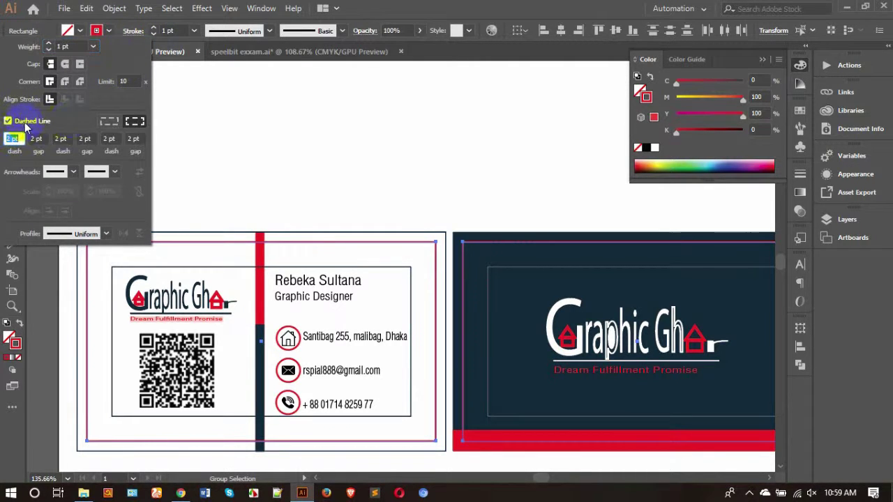
{"action": "left_click", "coordinate": [165, 31]}
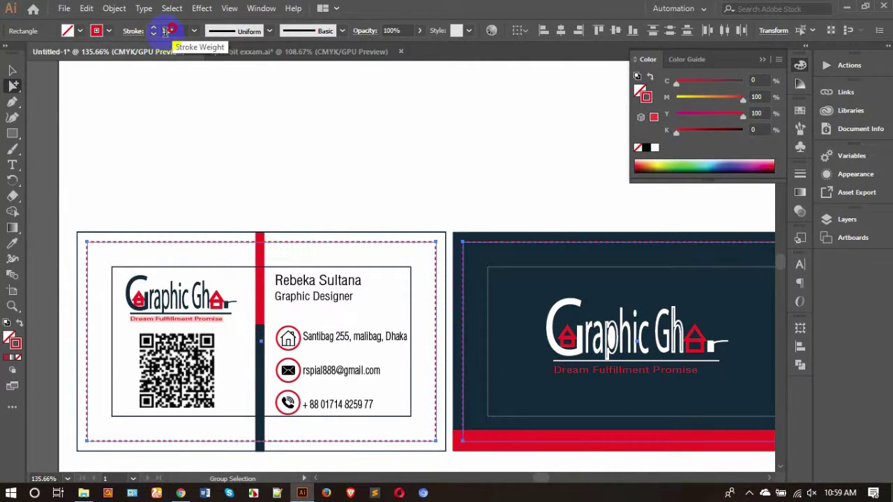
{"action": "key", "text": "BackSpace"}
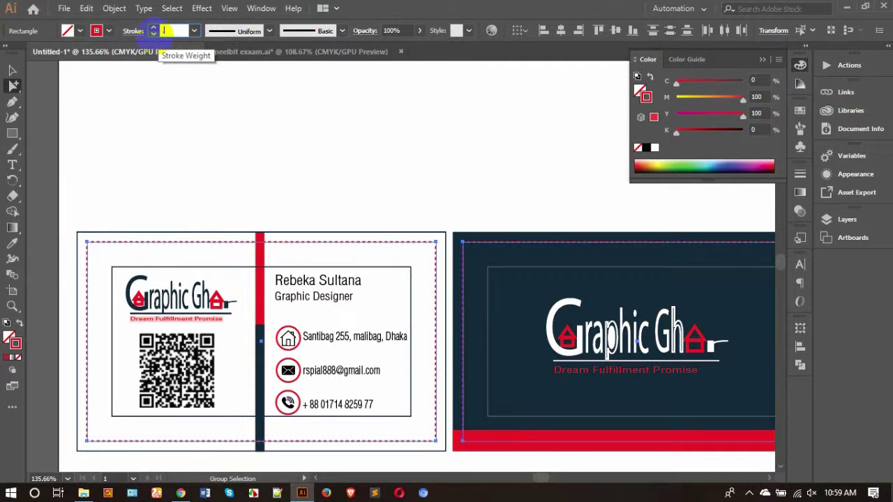
{"action": "type", "text": "0.4"}
{"action": "left_click", "coordinate": [277, 178]}
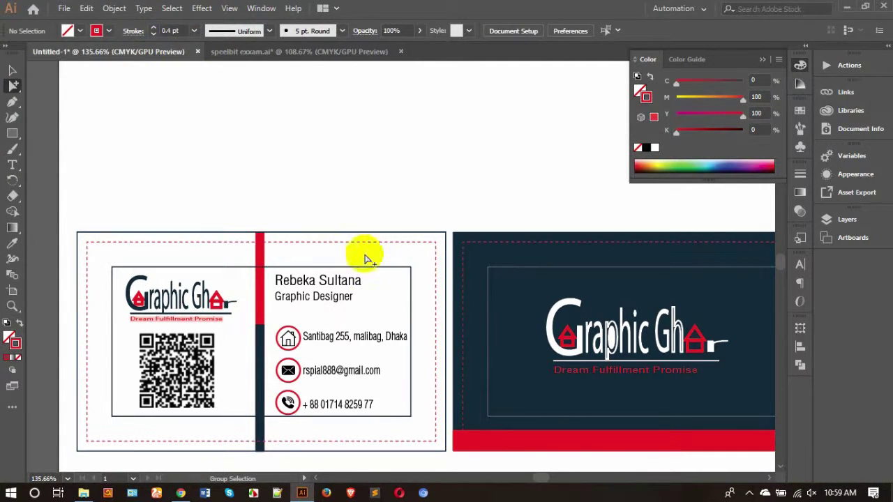
- Select the innermost rectangle on both the white and the dark card and set their stroke weight to 0.5 pt
{"action": "left_click", "coordinate": [410, 272]}
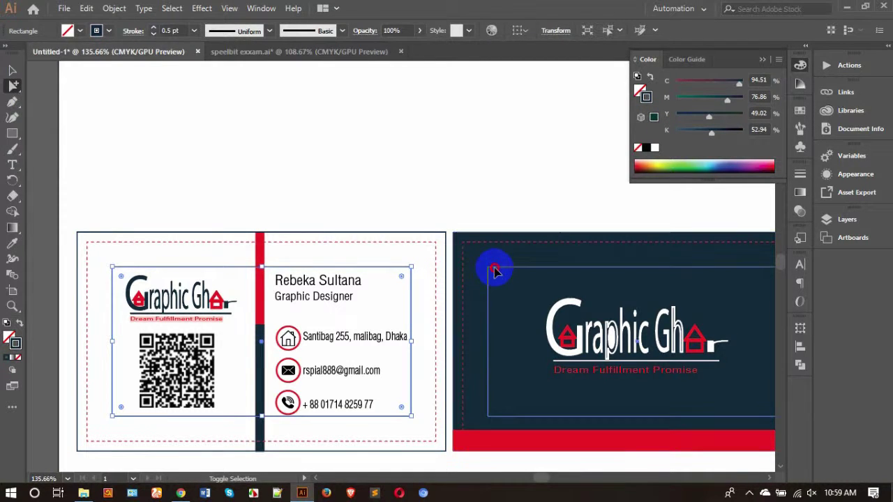
{"action": "left_click", "coordinate": [493, 270], "text": "shift"}
{"action": "left_click", "coordinate": [194, 31]}
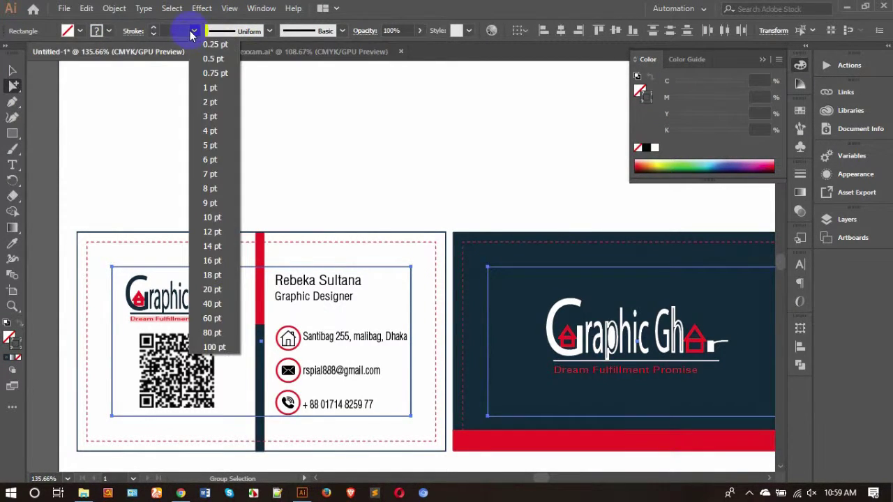
{"action": "left_click", "coordinate": [211, 59]}
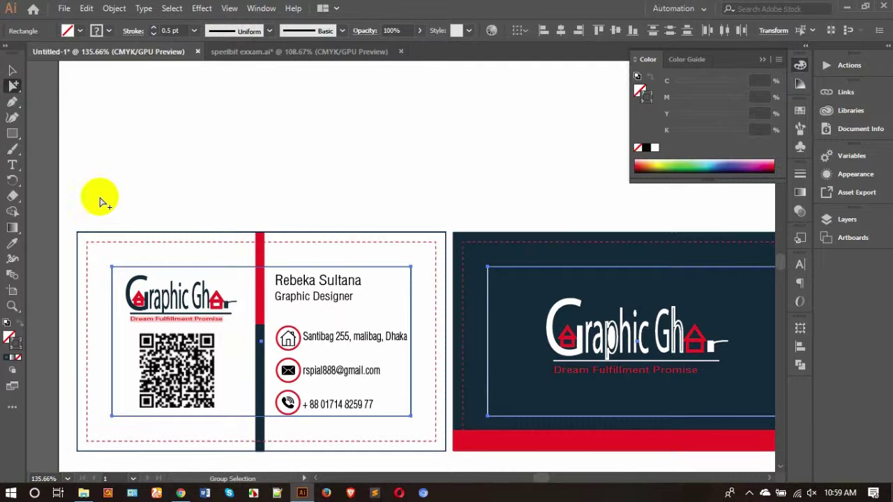
- Add the white card's outer border to the selection and match all selected outlines to a solid navy 0.5 pt stroke with the Eyedropper
{"action": "left_click", "coordinate": [155, 235], "text": "shift"}
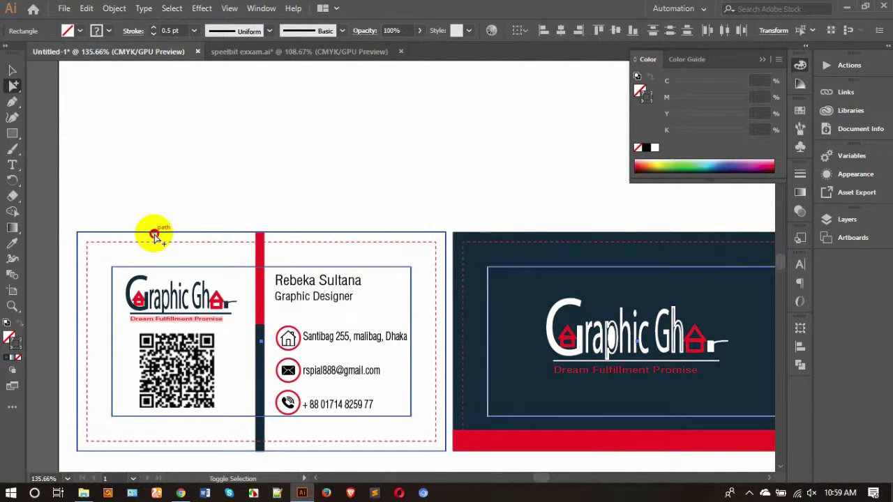
{"action": "left_click", "coordinate": [12, 243]}
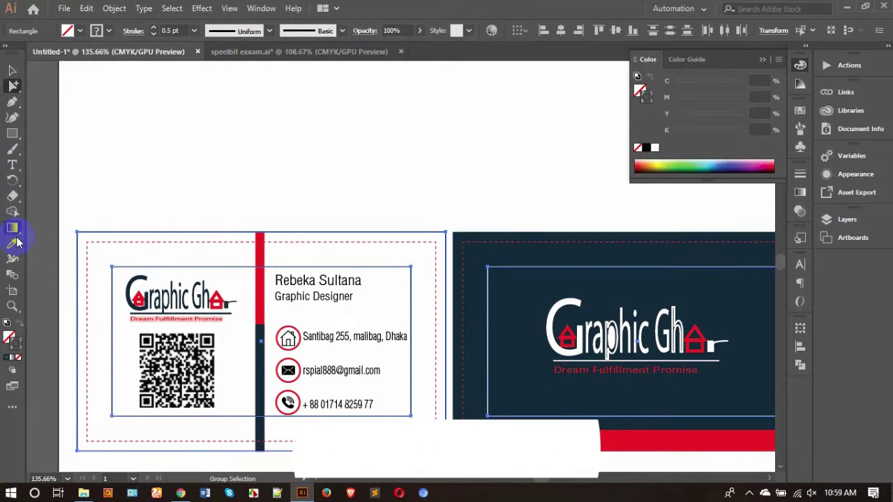
{"action": "left_click", "coordinate": [155, 243]}
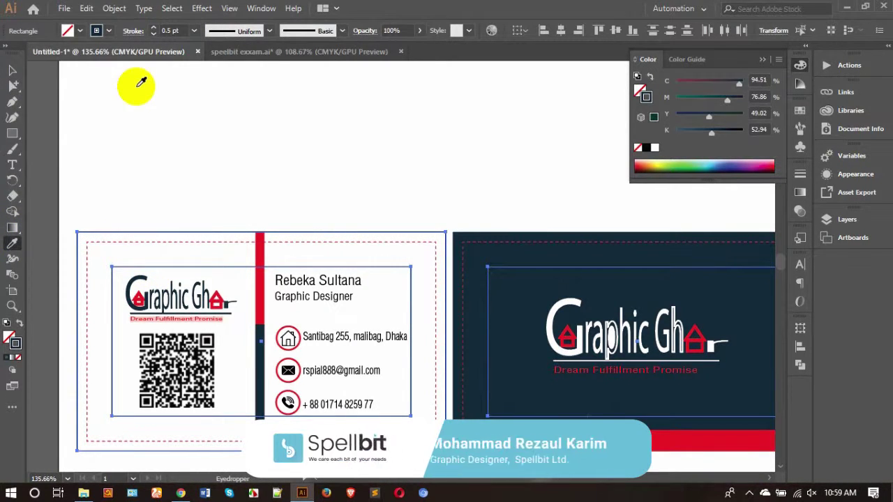
{"action": "left_click", "coordinate": [12, 88]}
{"action": "left_click", "coordinate": [299, 119]}
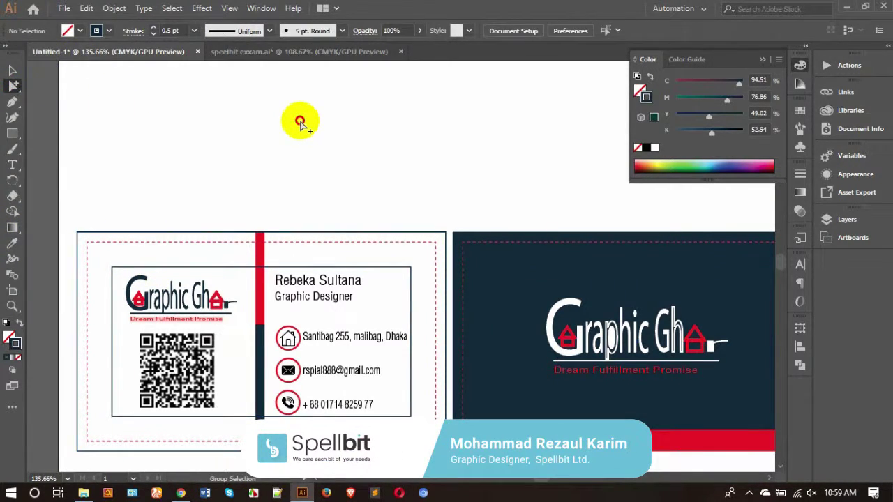
- Color the stroke of the dark card's inner rectangle white
{"action": "left_click", "coordinate": [543, 274]}
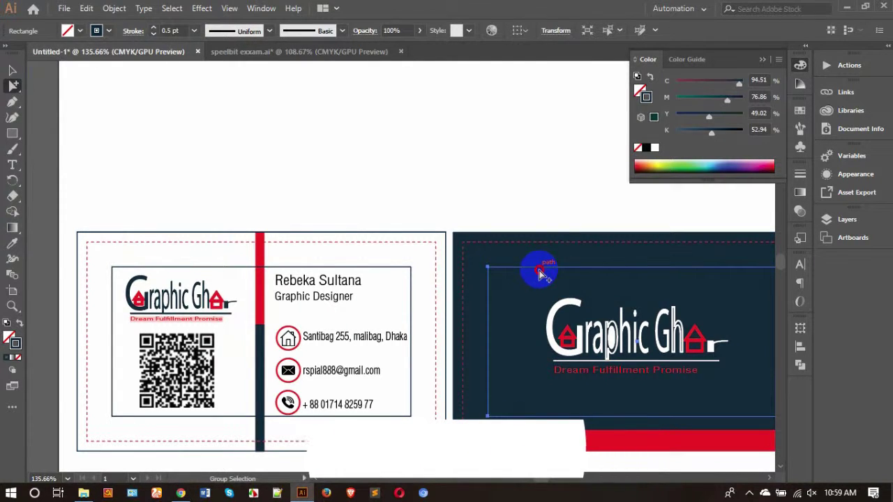
{"action": "left_click", "coordinate": [654, 148]}
{"action": "left_click", "coordinate": [556, 144]}
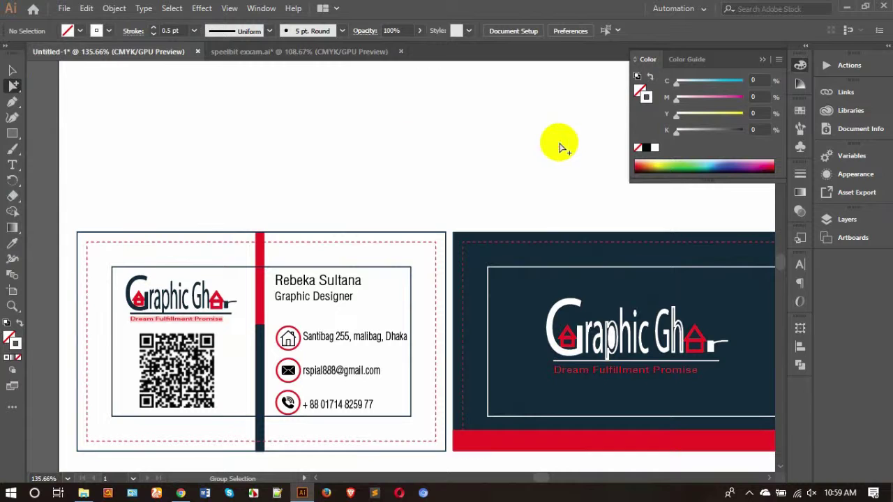
- Examine the fill and character formatting of the name and job title texts on the white card
{"action": "left_click", "coordinate": [342, 282]}
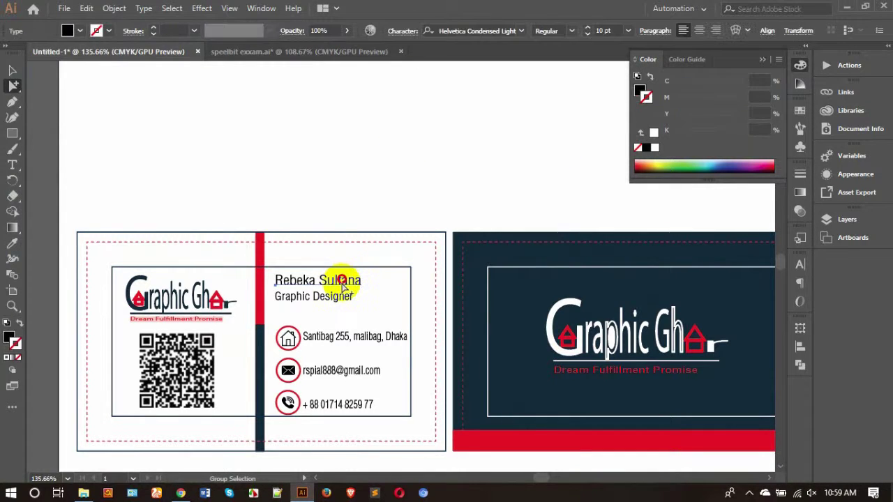
{"action": "left_click", "coordinate": [640, 93]}
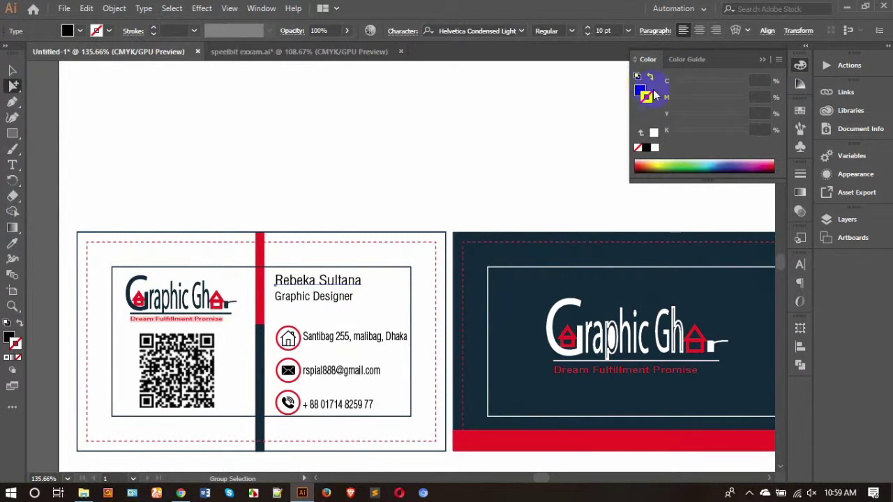
{"action": "left_click", "coordinate": [343, 279]}
{"action": "left_click", "coordinate": [304, 299]}
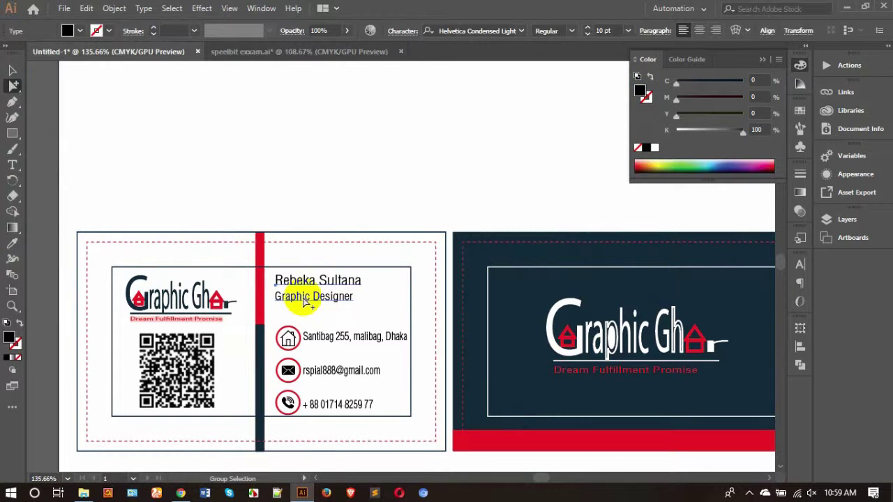
{"action": "left_click", "coordinate": [343, 279]}
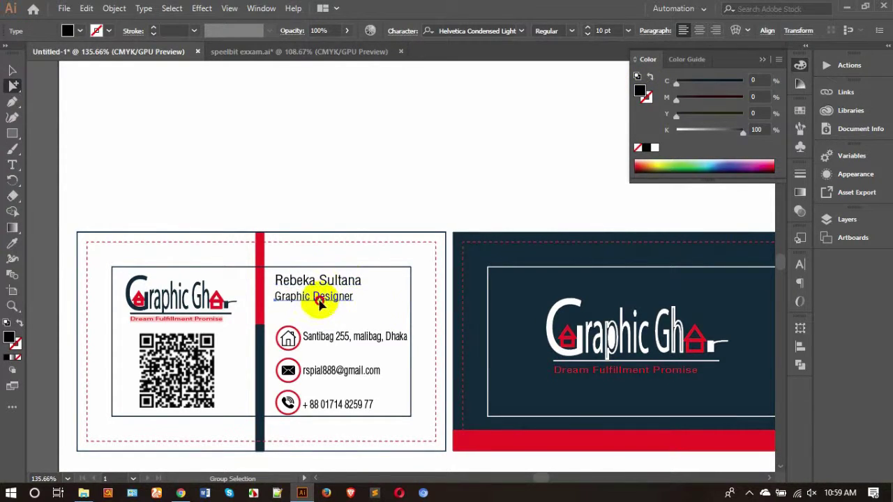
{"action": "left_click", "coordinate": [359, 310]}
{"action": "left_click_drag", "start_coordinate": [269, 329], "coordinate": [419, 295]}
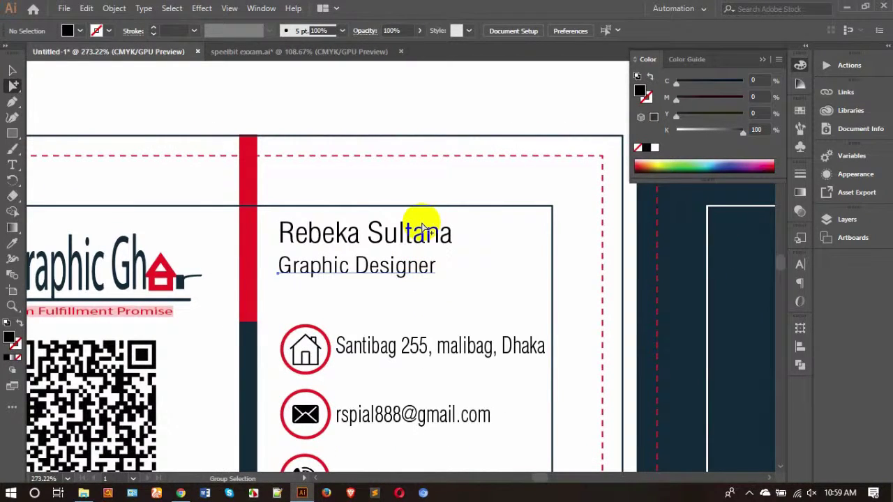
{"action": "left_click", "coordinate": [422, 266]}
{"action": "left_click", "coordinate": [440, 292]}
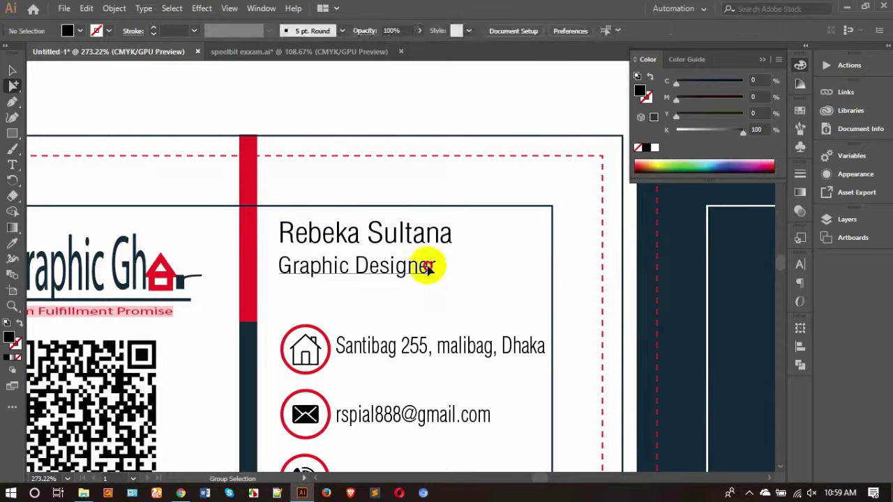
- Delete the separate job title text and add "Graphic Designer" as a second line within the cardholder's name text
{"action": "left_click", "coordinate": [424, 265]}
{"action": "key", "text": "Delete"}
{"action": "triple_click", "coordinate": [446, 236]}
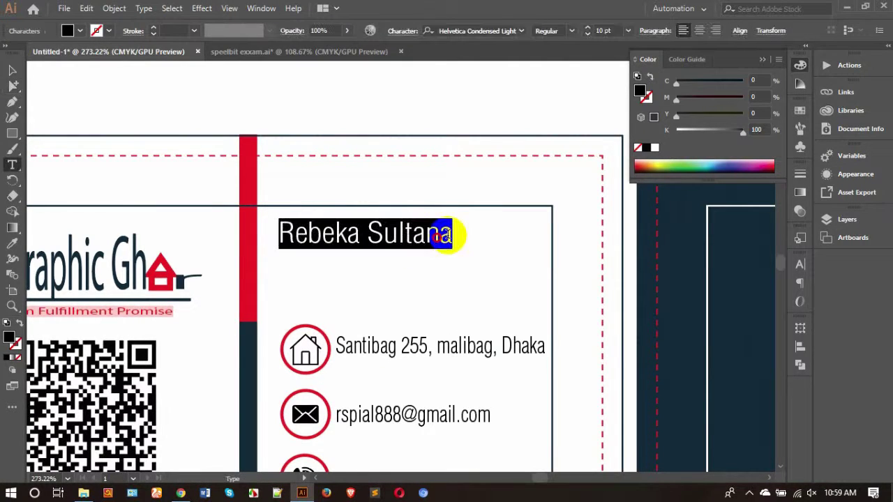
{"action": "left_click", "coordinate": [447, 237]}
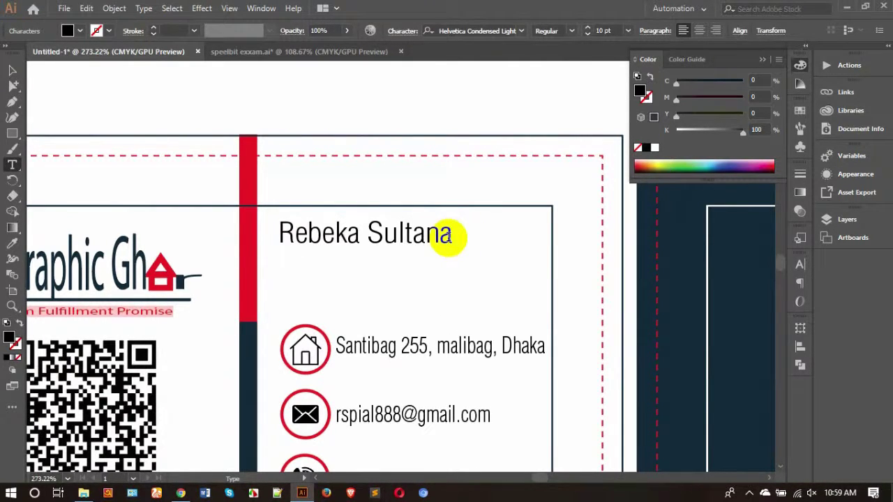
{"action": "key", "text": "Return"}
{"action": "type", "text": "Graphic Designer"}
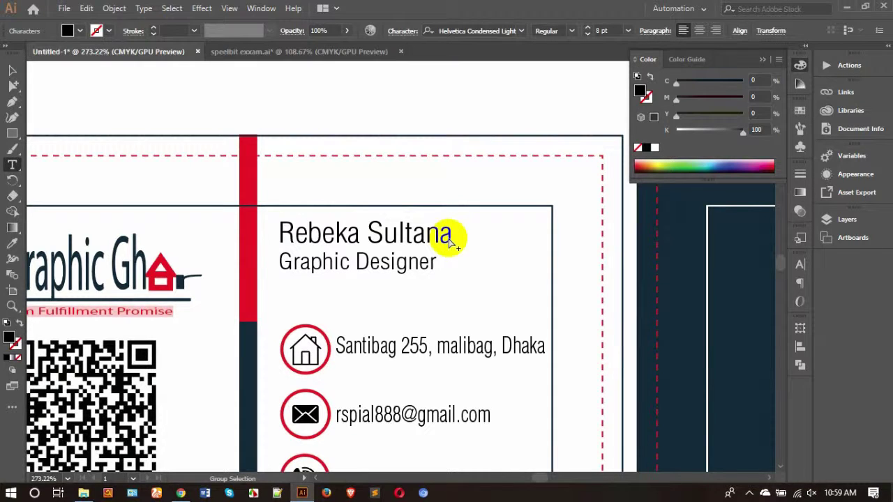
- Show the character settings and set the horizontal scale of both the name and job title lines to 100%
{"action": "key", "text": "ctrl+t"}
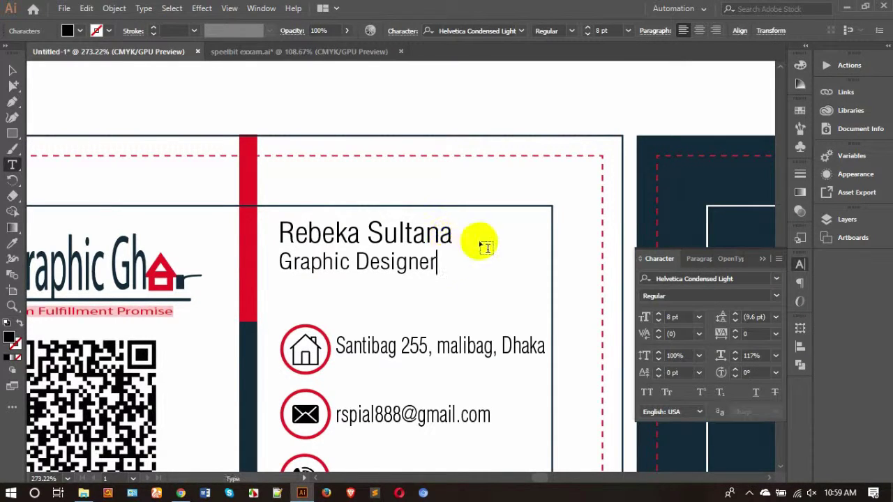
{"action": "triple_click", "coordinate": [389, 234]}
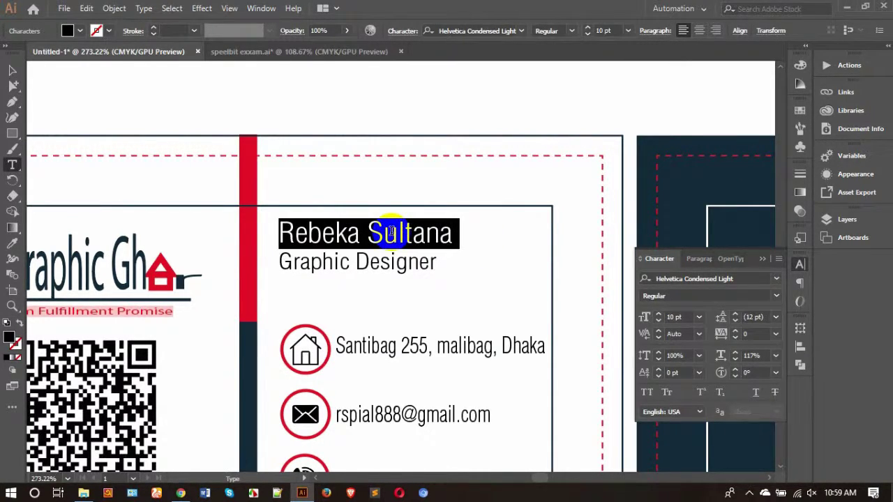
{"action": "double_click", "coordinate": [395, 259]}
{"action": "left_click", "coordinate": [394, 260]}
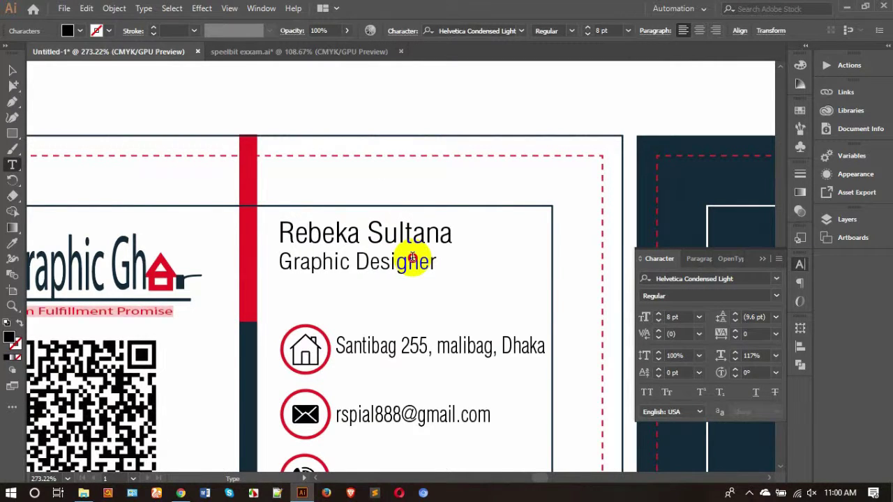
{"action": "triple_click", "coordinate": [409, 258]}
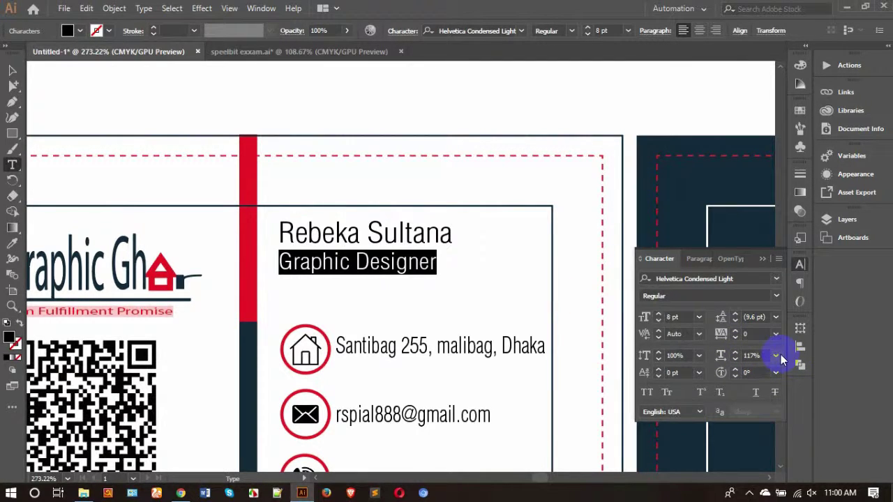
{"action": "left_click", "coordinate": [359, 233]}
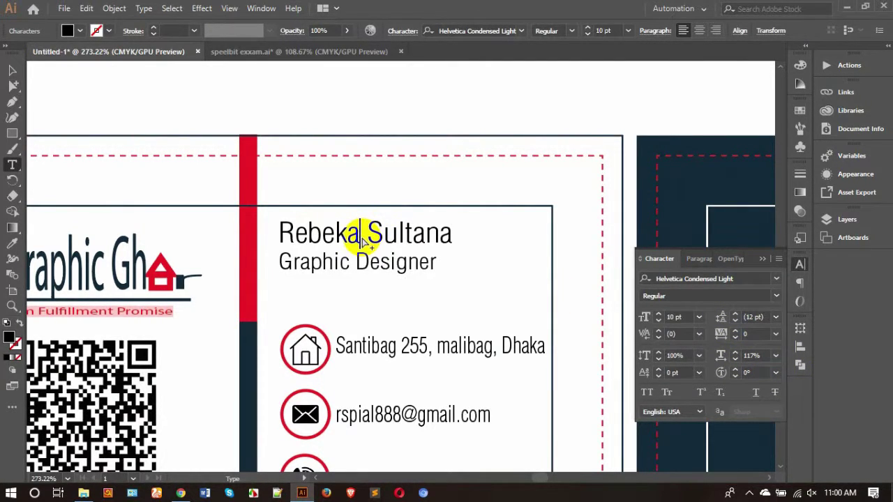
{"action": "key", "text": "ctrl+a"}
{"action": "left_click", "coordinate": [774, 355]}
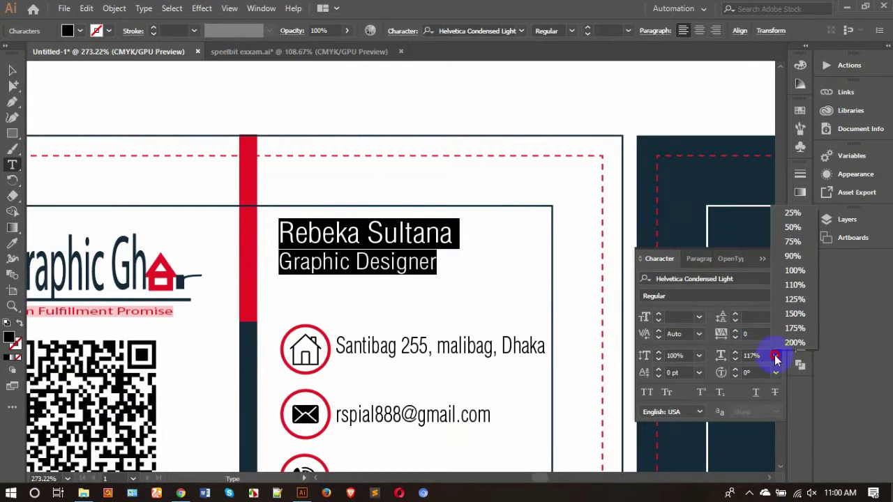
{"action": "left_click", "coordinate": [794, 271]}
- Reduce the font size of the "Graphic Designer" line to 6 pt, keeping Helvetica Condensed Light Regular
{"action": "double_click", "coordinate": [394, 263]}
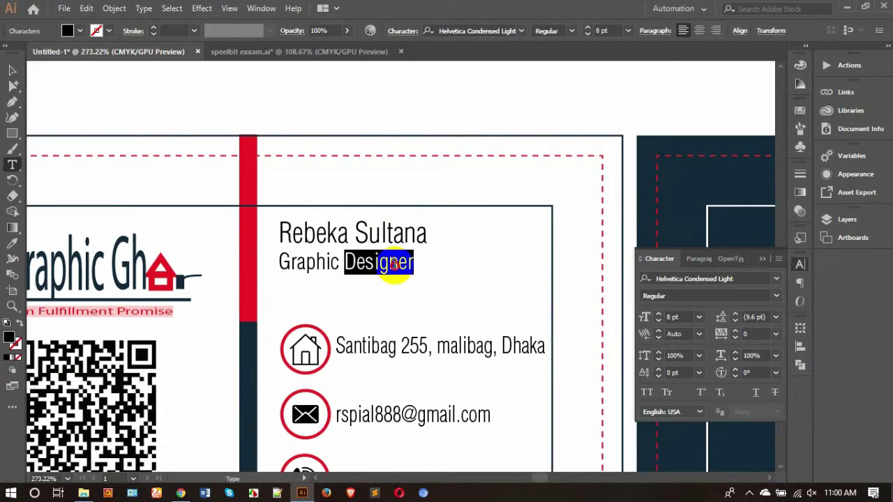
{"action": "left_click", "coordinate": [394, 262]}
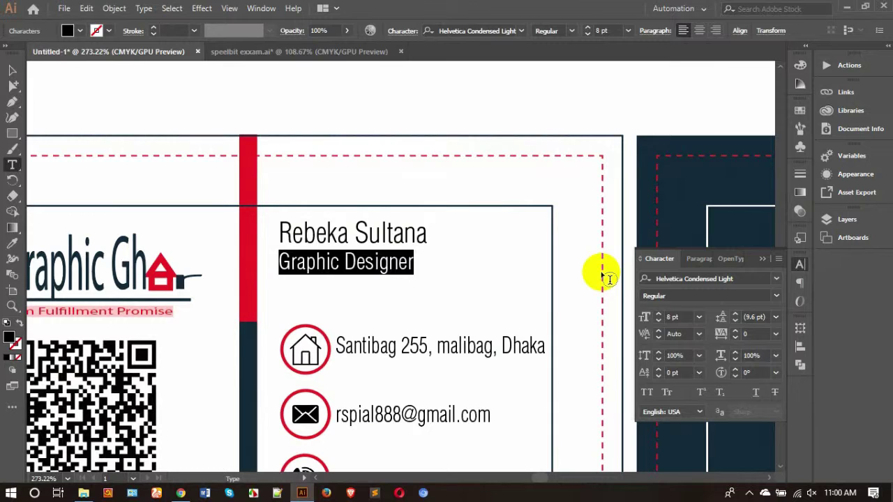
{"action": "left_click", "coordinate": [775, 279]}
{"action": "left_click", "coordinate": [774, 279]}
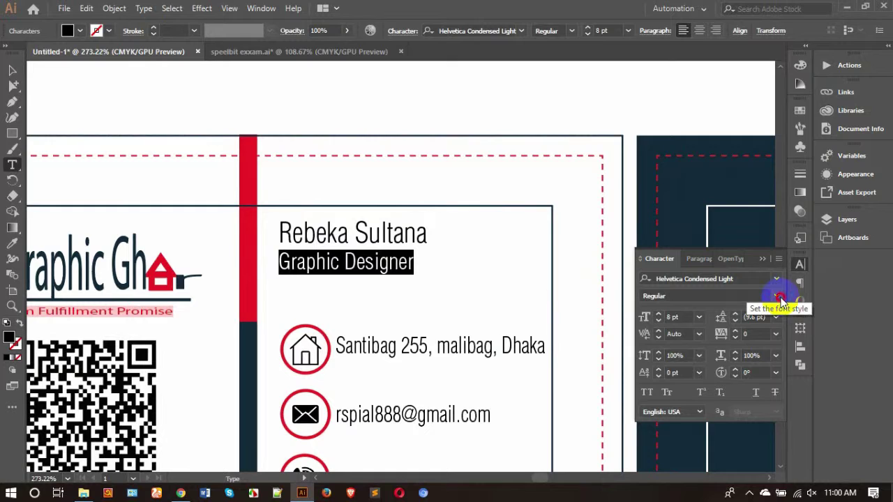
{"action": "left_click", "coordinate": [776, 296]}
{"action": "left_click", "coordinate": [775, 296]}
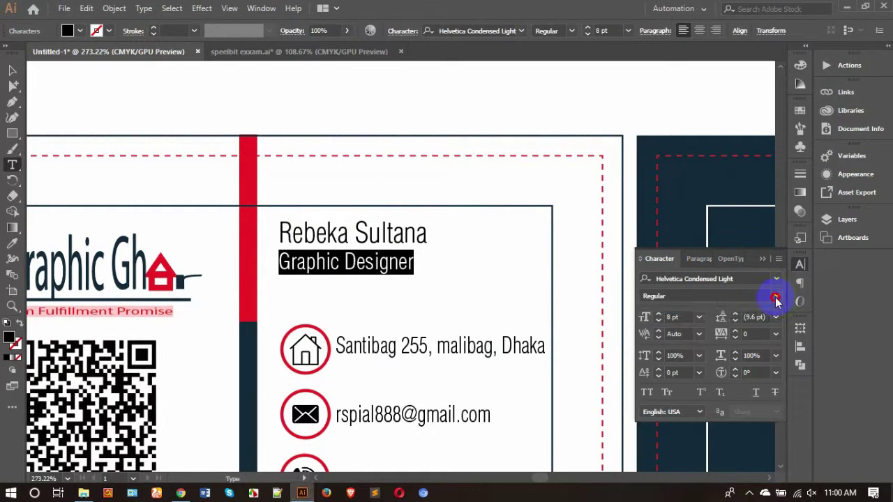
{"action": "left_click", "coordinate": [658, 321]}
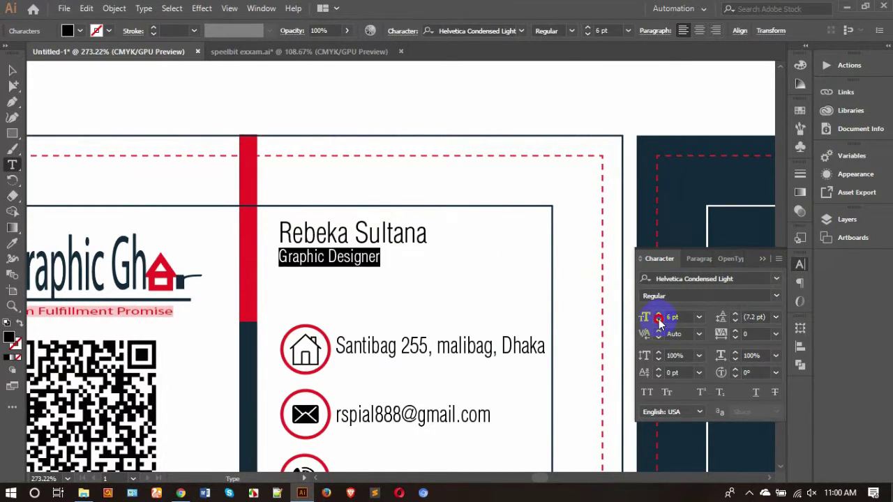
{"action": "left_click", "coordinate": [348, 234]}
{"action": "scroll", "coordinate": [522, 277], "scroll_direction": "down", "scroll_amount": 2}
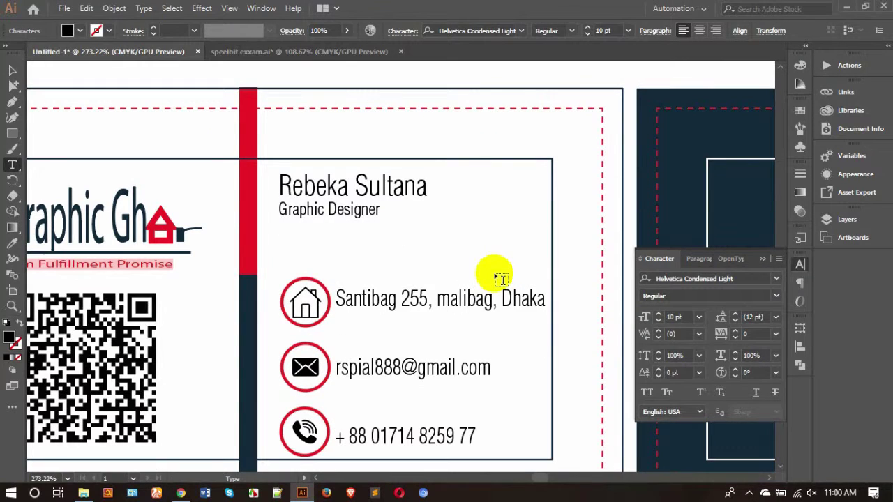
- Set the horizontal scale of the email line on the white card to 100%
{"action": "left_click", "coordinate": [481, 300]}
{"action": "triple_click", "coordinate": [481, 300]}
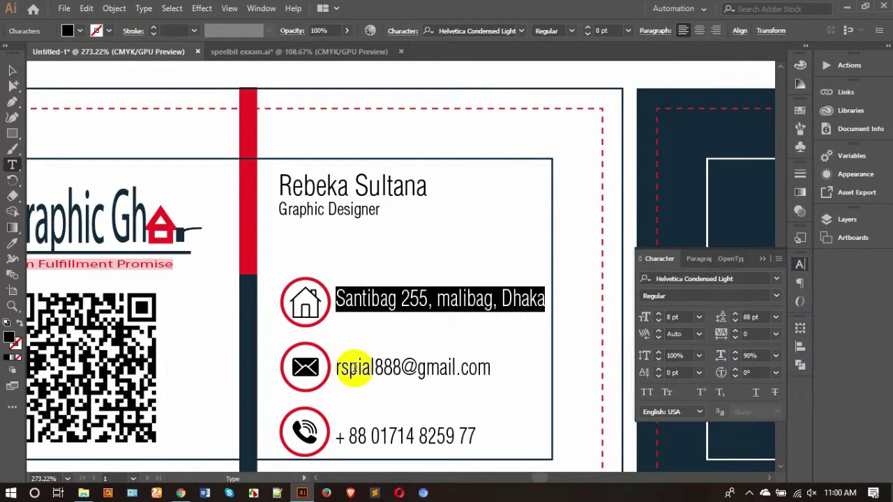
{"action": "left_click", "coordinate": [351, 366]}
{"action": "triple_click", "coordinate": [351, 367]}
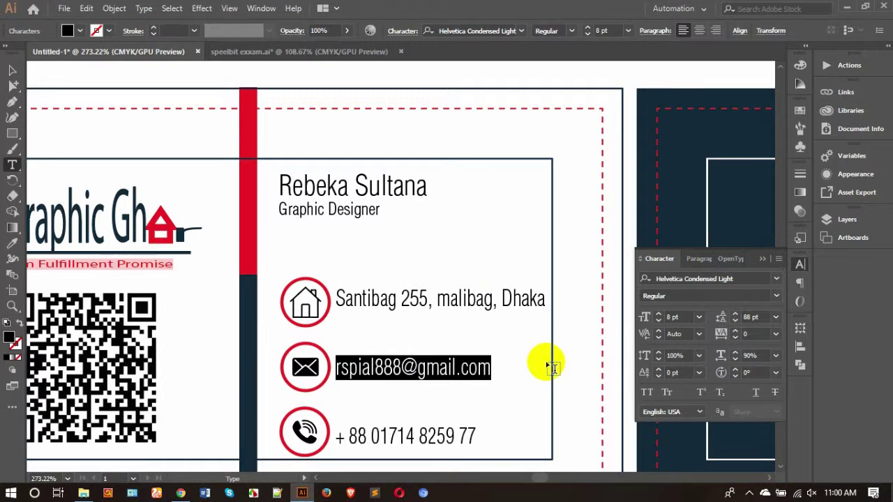
{"action": "left_click", "coordinate": [776, 355]}
{"action": "left_click", "coordinate": [794, 270]}
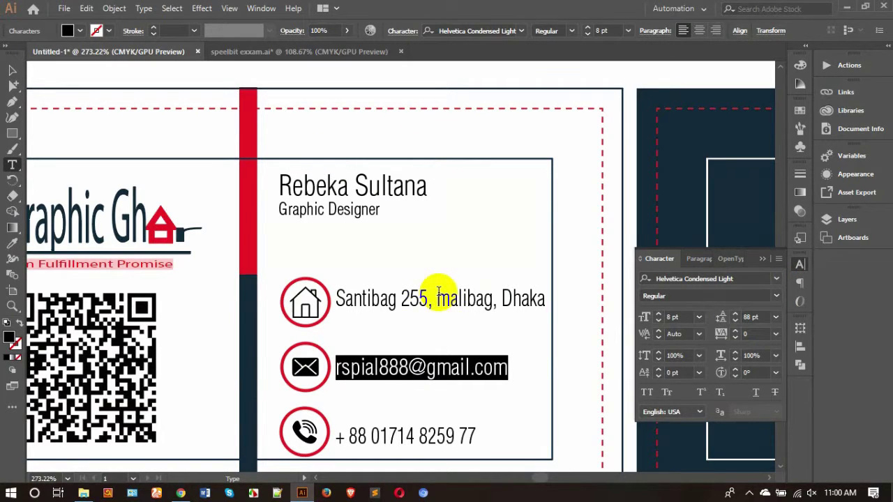
{"action": "scroll", "coordinate": [390, 362], "scroll_direction": "down", "scroll_amount": 2}
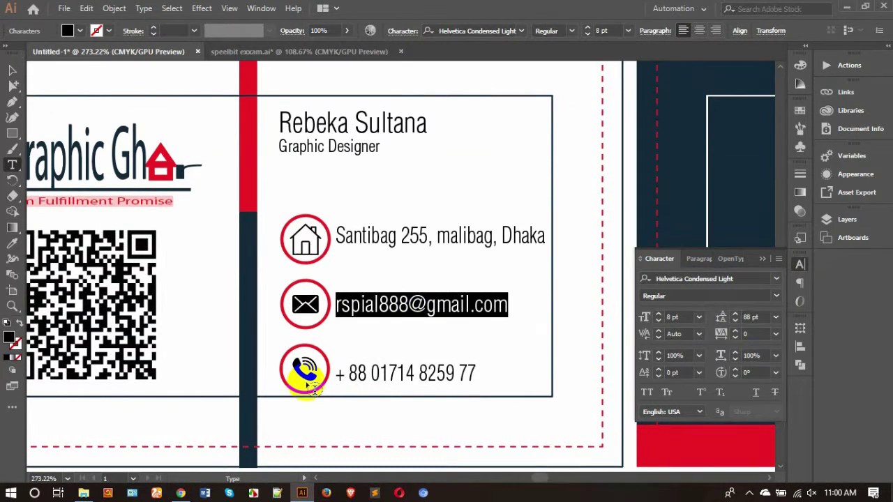
{"action": "left_click", "coordinate": [367, 171]}
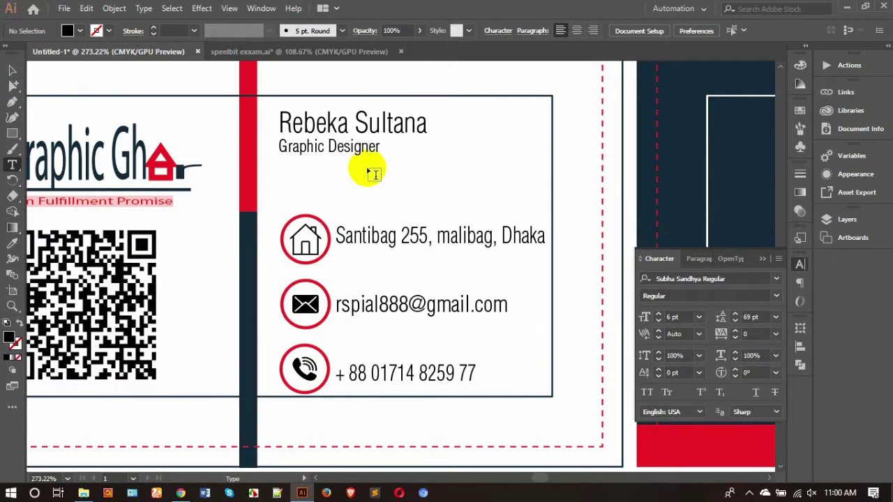
- Set the horizontal scale of the phone number line to 100%
{"action": "left_click", "coordinate": [393, 373]}
{"action": "triple_click", "coordinate": [393, 373]}
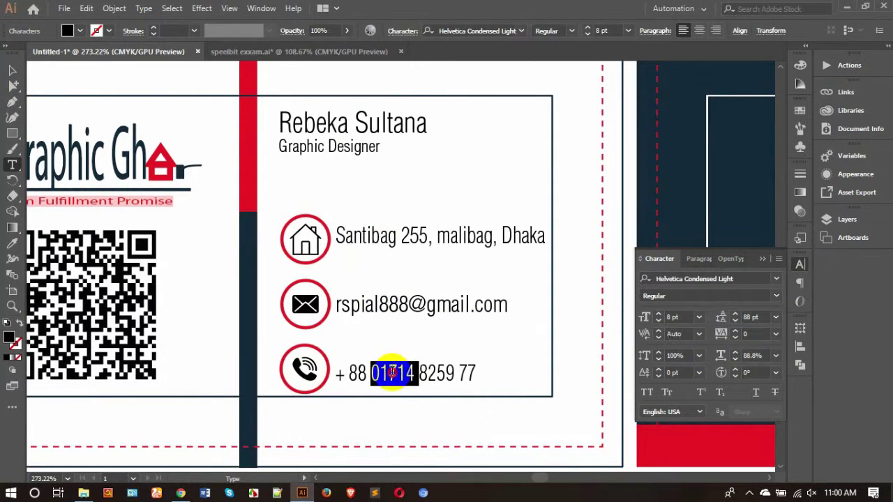
{"action": "left_click", "coordinate": [775, 354]}
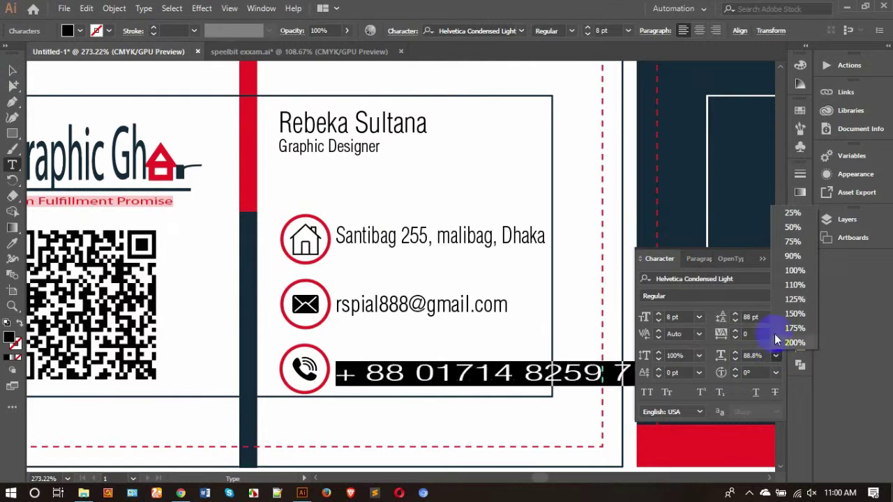
{"action": "left_click", "coordinate": [798, 270]}
{"action": "left_click", "coordinate": [467, 308]}
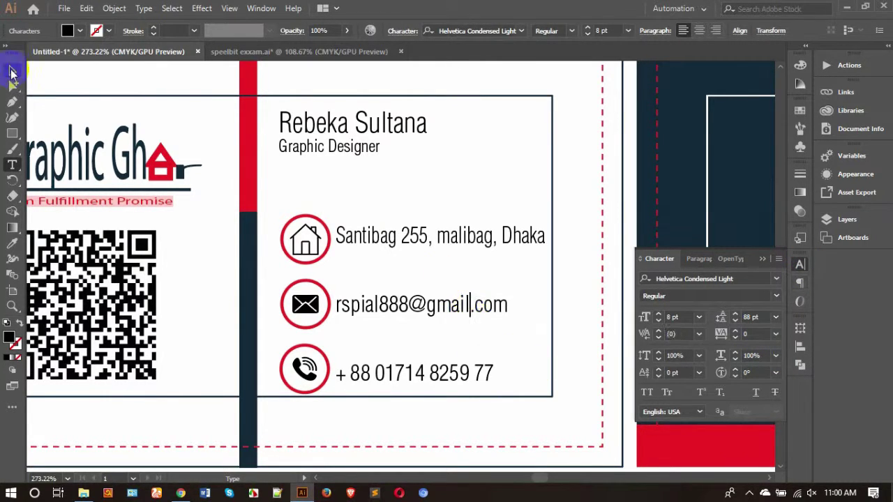
- Examine the character formatting of the address, email and phone lines together, and check a letter within the address
{"action": "left_click", "coordinate": [20, 86]}
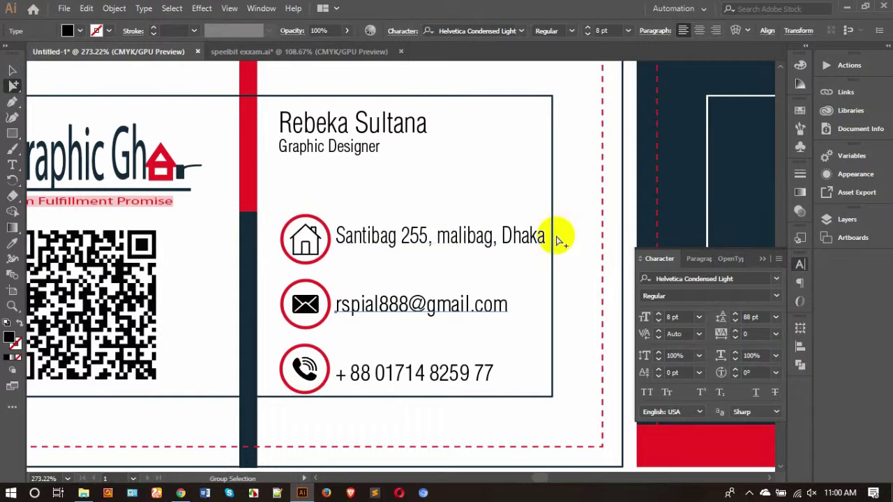
{"action": "left_click_drag", "start_coordinate": [453, 206], "coordinate": [487, 380]}
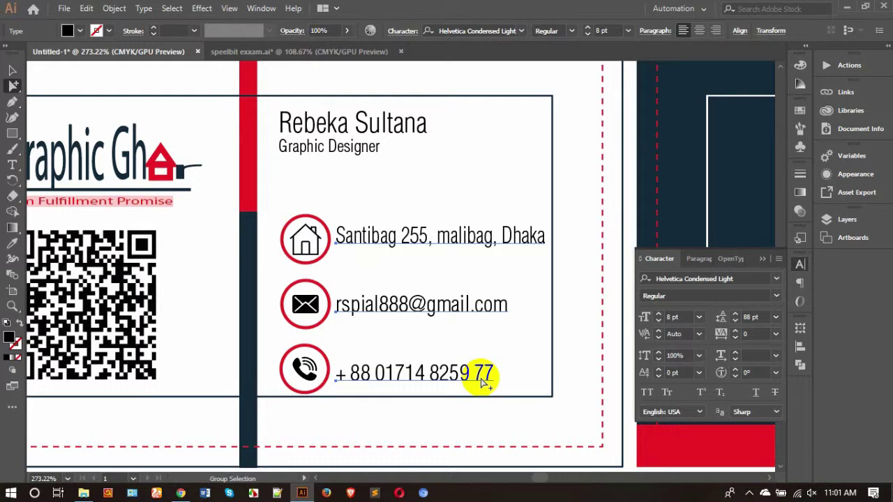
{"action": "left_click", "coordinate": [485, 378]}
{"action": "left_click", "coordinate": [491, 206]}
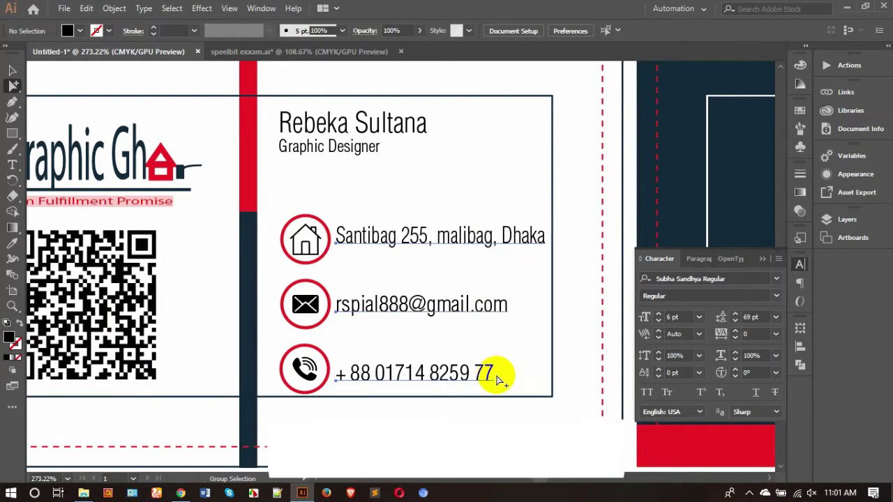
{"action": "left_click", "coordinate": [495, 377]}
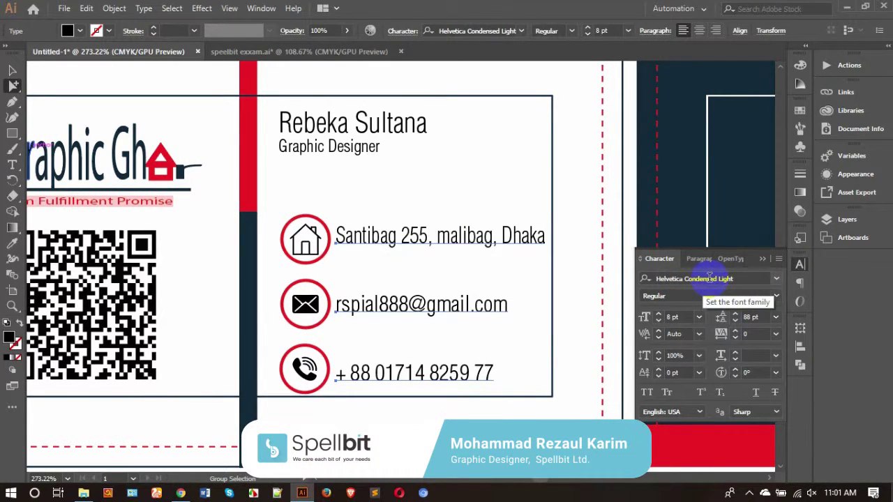
{"action": "left_click", "coordinate": [510, 271]}
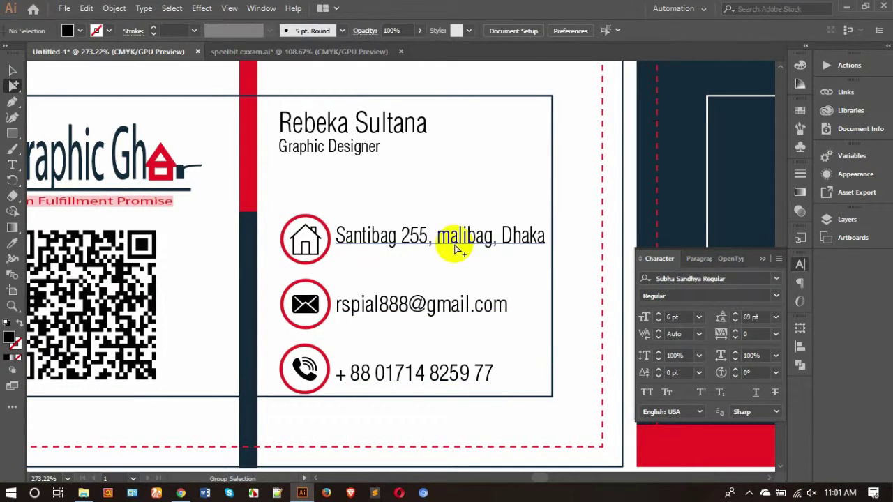
{"action": "key", "text": "t"}
{"action": "left_click_drag", "start_coordinate": [450, 236], "coordinate": [435, 238]}
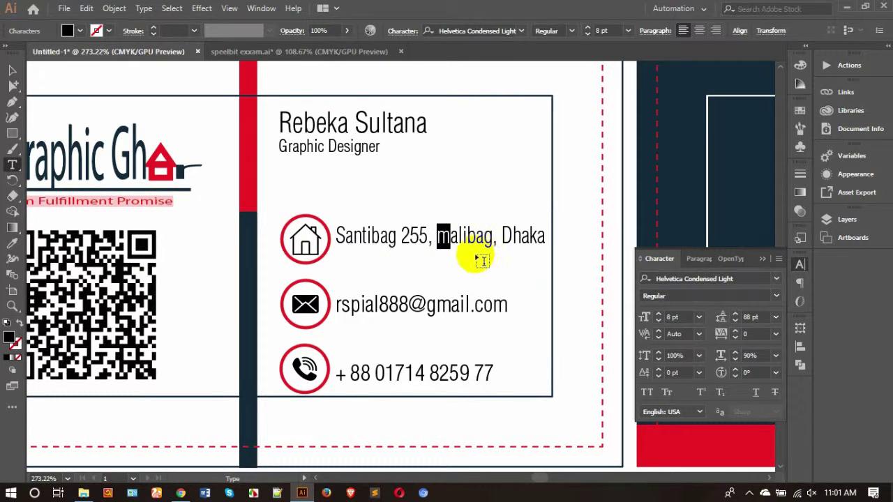
- Reposition the last space in the phone number so its final six digits form two groups of three
{"action": "left_click", "coordinate": [470, 372]}
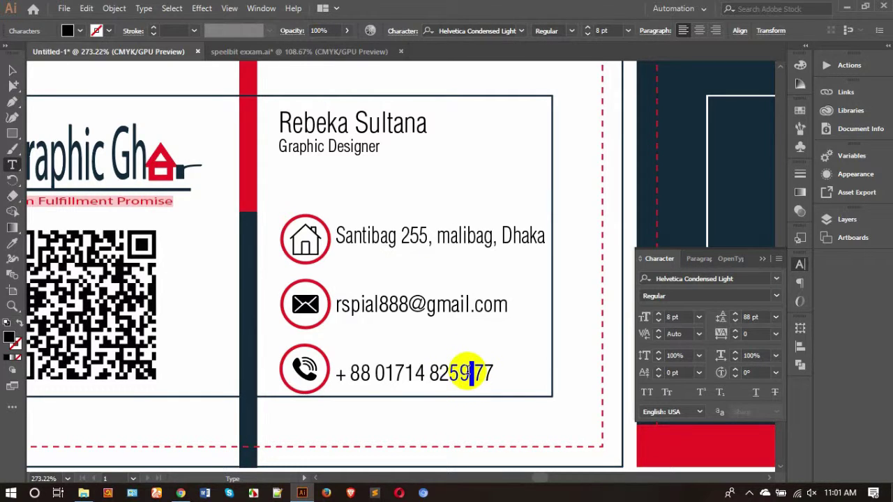
{"action": "key", "text": "BackSpace"}
{"action": "left_click", "coordinate": [459, 371]}
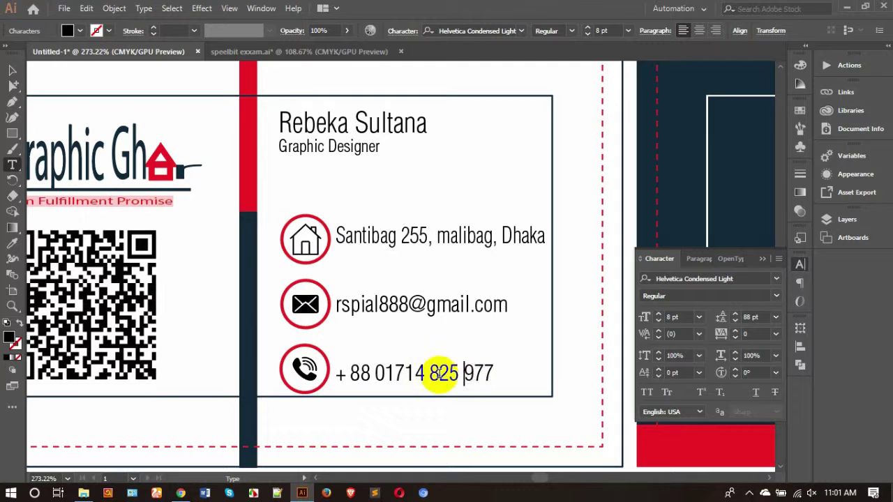
{"action": "left_click", "coordinate": [433, 373]}
{"action": "key", "text": "BackSpace"}
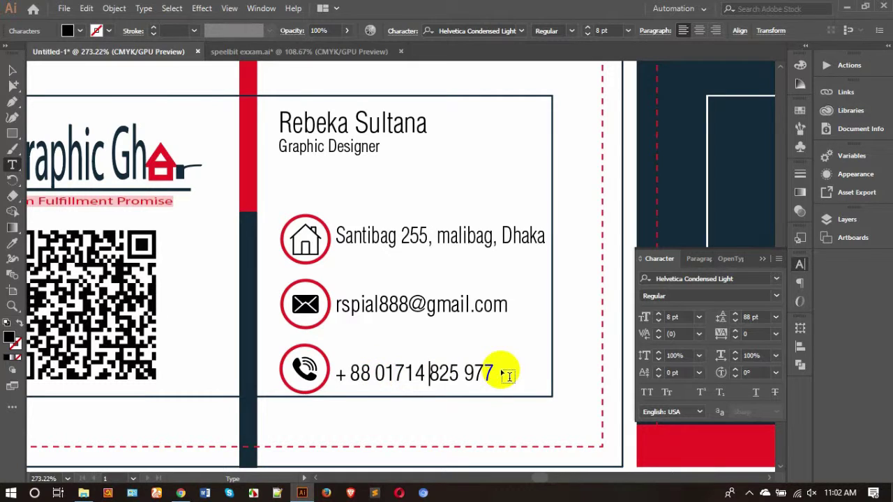
- Change the "Dream Fulfillment Promise" tagline under the logo to Arial Narrow Bold with 100% horizontal scale
{"action": "scroll", "coordinate": [497, 371], "scroll_direction": "down", "scroll_amount": 3}
{"action": "left_click", "coordinate": [10, 83]}
{"action": "left_click", "coordinate": [190, 208]}
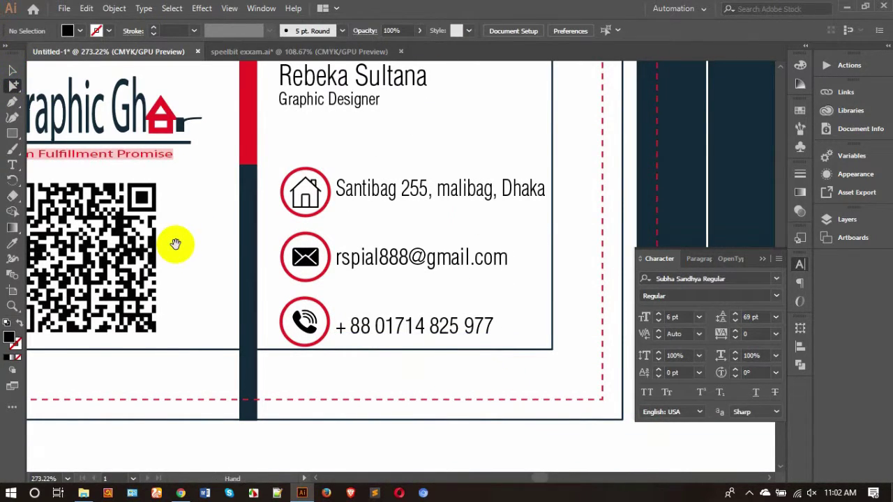
{"action": "left_click_drag", "start_coordinate": [242, 242], "coordinate": [354, 259]}
{"action": "left_click", "coordinate": [352, 255]}
{"action": "left_click", "coordinate": [385, 226]}
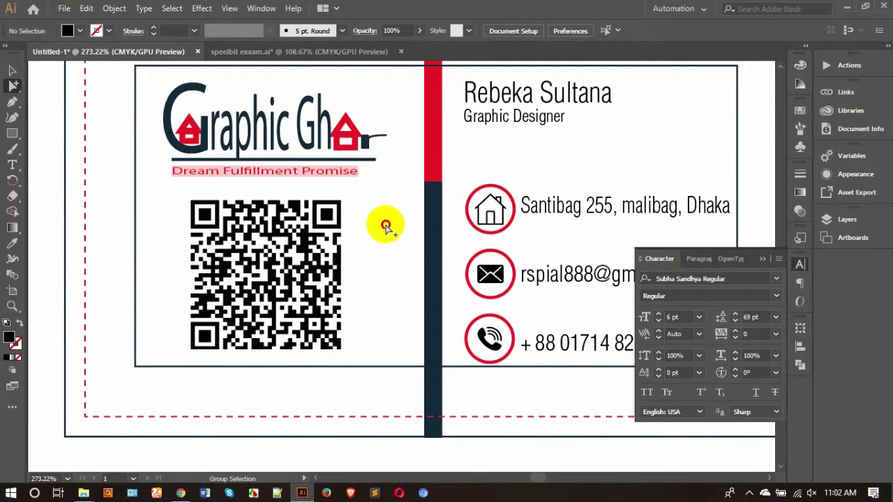
{"action": "left_click", "coordinate": [325, 171]}
{"action": "left_click", "coordinate": [724, 283]}
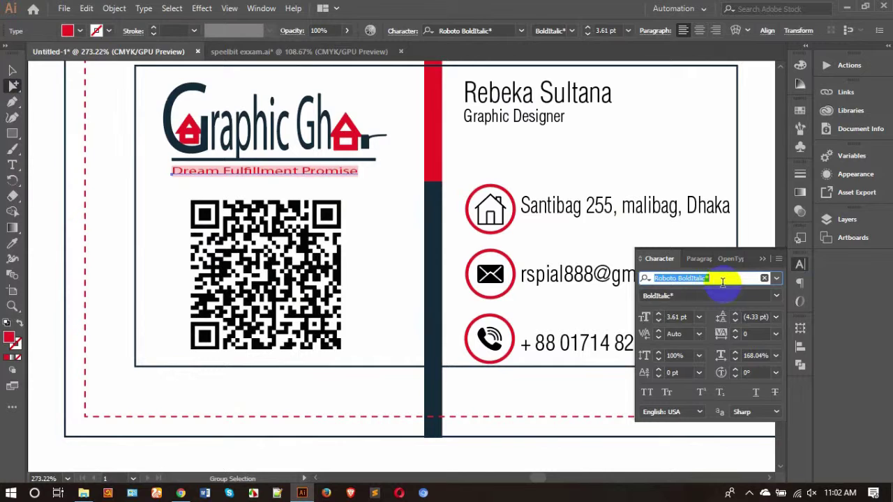
{"action": "type", "text": "arial"}
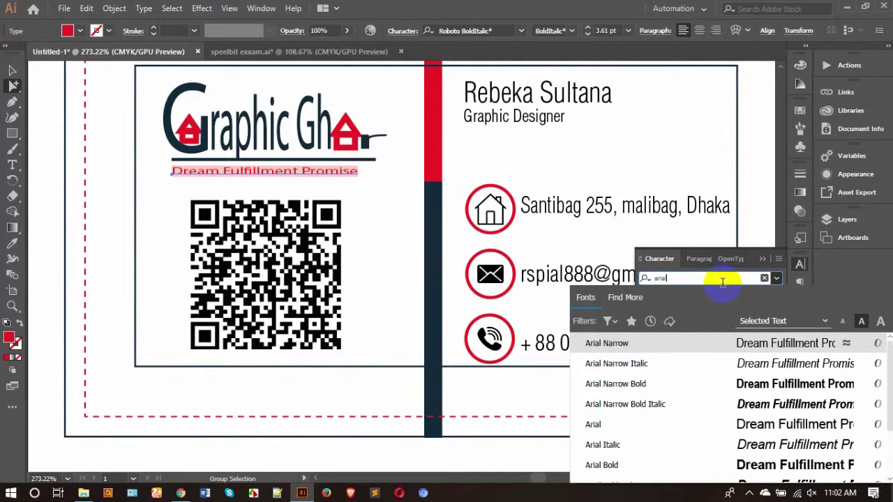
{"action": "left_click", "coordinate": [608, 385]}
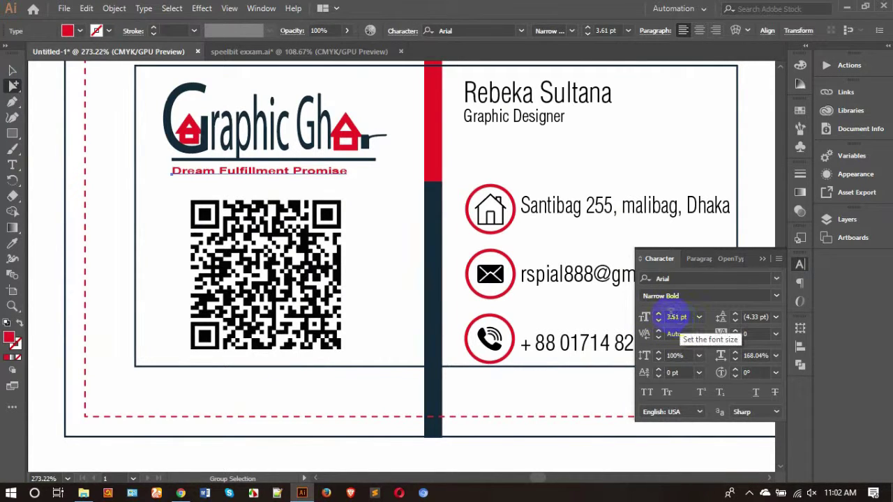
{"action": "left_click", "coordinate": [776, 356]}
{"action": "left_click", "coordinate": [795, 272]}
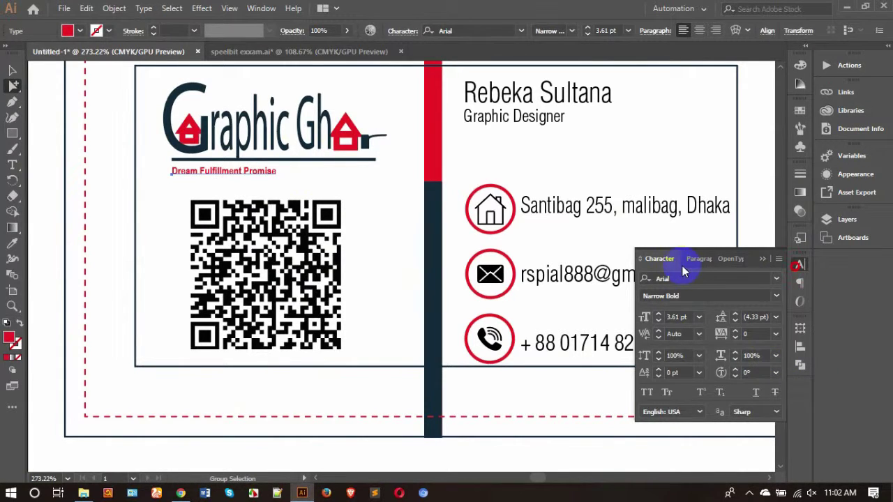
- Set the tagline's font size to 7 pt and its tracking to 3 to match the width of the logo's underline
{"action": "left_click", "coordinate": [658, 313]}
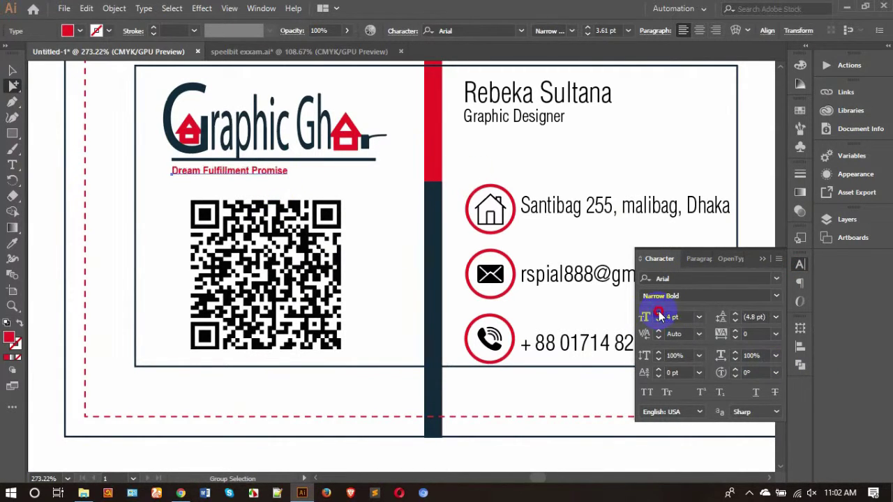
{"action": "left_click", "coordinate": [658, 313]}
{"action": "left_click", "coordinate": [659, 314]}
{"action": "left_click", "coordinate": [659, 313]}
{"action": "left_click", "coordinate": [658, 313]}
{"action": "left_click", "coordinate": [658, 314]}
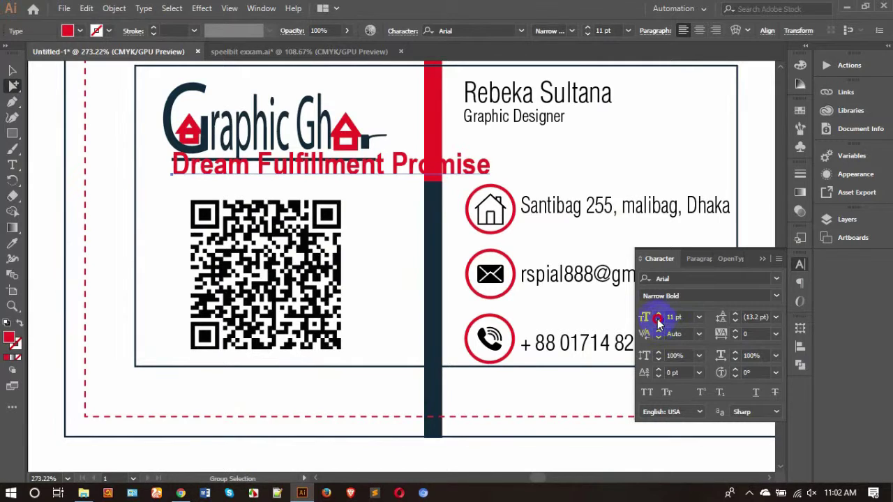
{"action": "left_click", "coordinate": [658, 321]}
{"action": "left_click", "coordinate": [658, 322]}
{"action": "left_click", "coordinate": [658, 321]}
{"action": "left_click", "coordinate": [657, 321]}
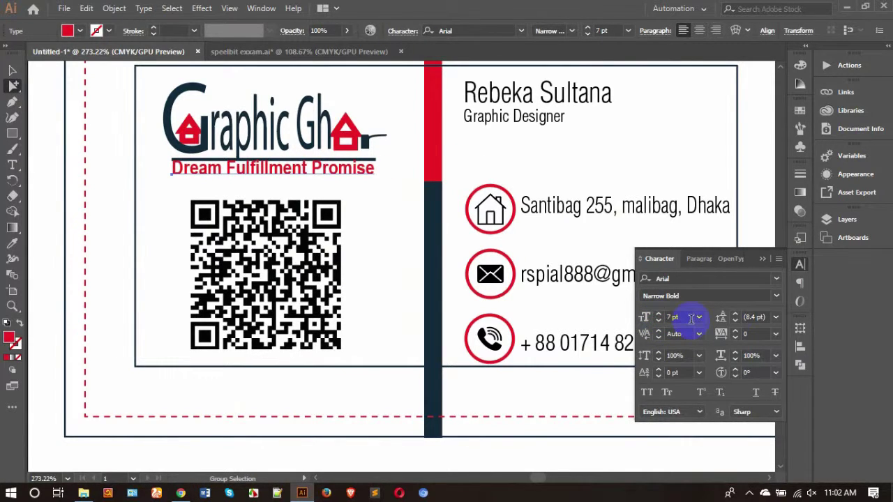
{"action": "left_click", "coordinate": [736, 331]}
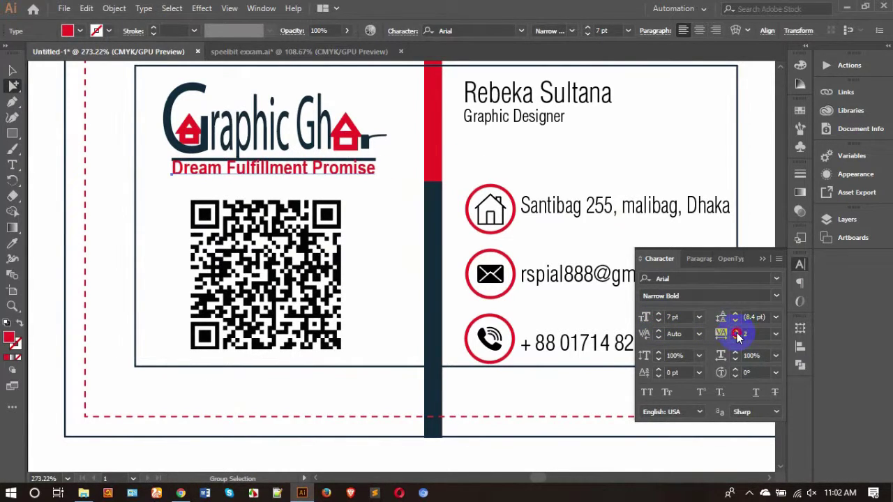
- Nudge the tagline down so it sits just below the logo's underline, clear of the QR code
{"action": "left_click", "coordinate": [10, 70]}
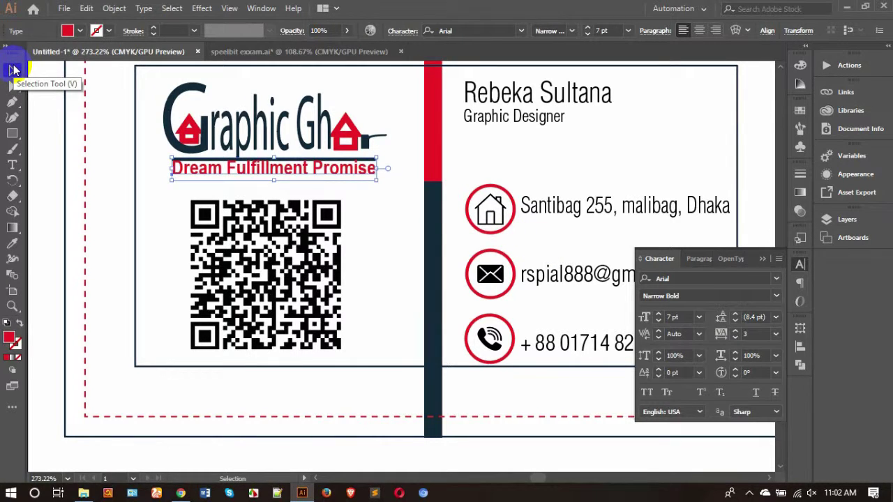
{"action": "key", "text": "Down"}
{"action": "key", "text": "Down"}
{"action": "key", "text": "Down"}
{"action": "key", "text": "Down"}
{"action": "key", "text": "Down"}
{"action": "key", "text": "Down"}
{"action": "key", "text": "Down"}
{"action": "key", "text": "Down"}
{"action": "key", "text": "Down"}
{"action": "key", "text": "Down"}
{"action": "key", "text": "Down"}
{"action": "key", "text": "Down"}
{"action": "key", "text": "Down"}
{"action": "key", "text": "Down"}
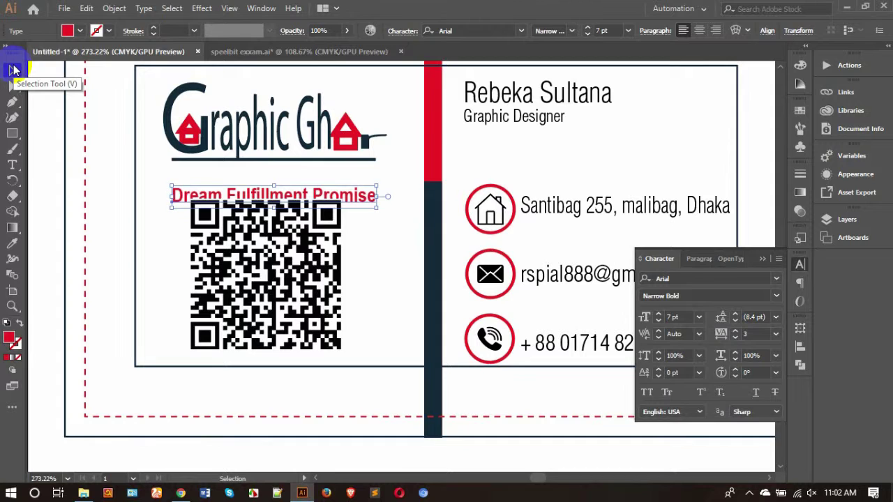
{"action": "key", "text": "Up"}
{"action": "key", "text": "Up"}
{"action": "key", "text": "Up"}
{"action": "key", "text": "Up"}
{"action": "key", "text": "Up"}
{"action": "key", "text": "Up"}
{"action": "key", "text": "Up"}
{"action": "key", "text": "Up"}
{"action": "key", "text": "Up"}
{"action": "key", "text": "Up"}
{"action": "key", "text": "Up"}
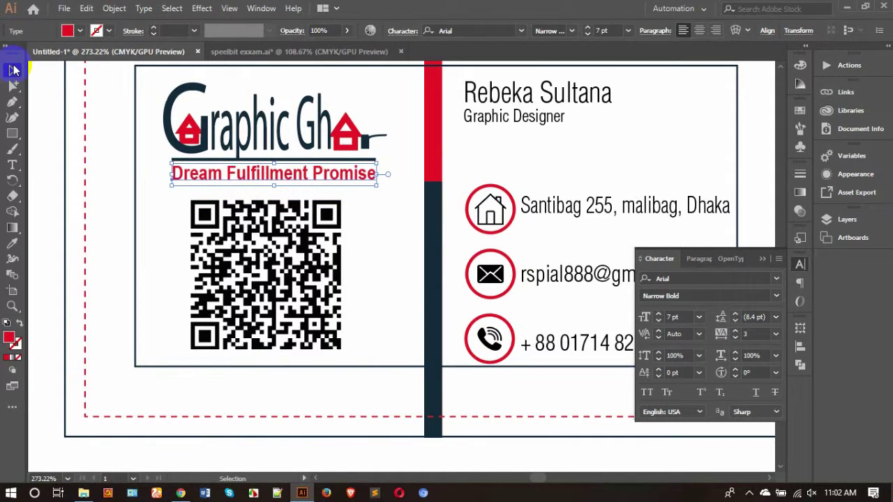
{"action": "left_click", "coordinate": [403, 219]}
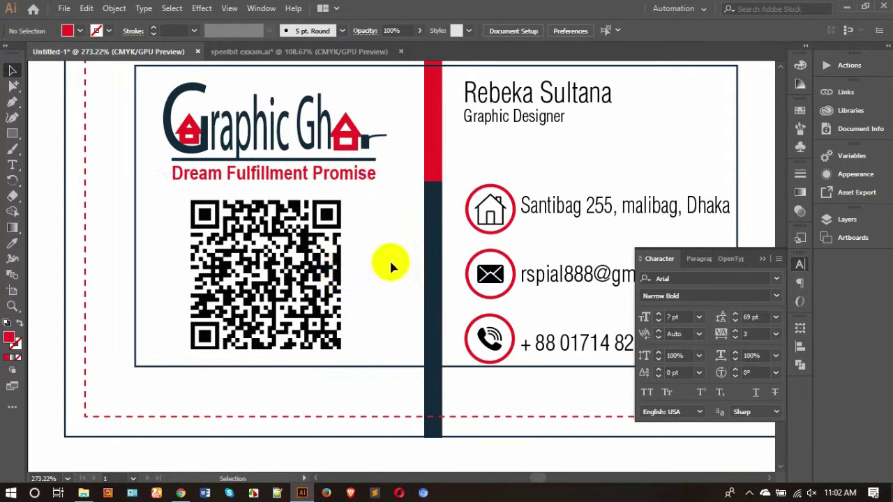
- Select the red circles around the home, envelope and phone icons together and open their transform properties
{"action": "key", "text": "ctrl+minus"}
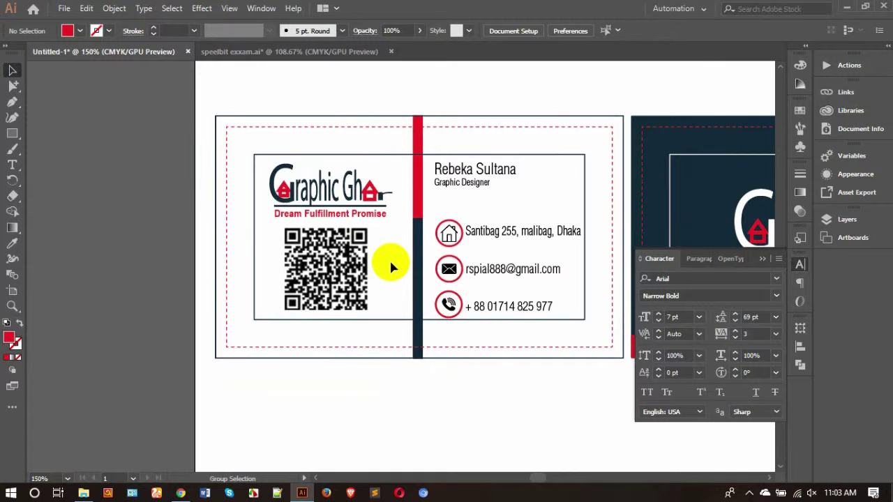
{"action": "key", "text": "ctrl+minus"}
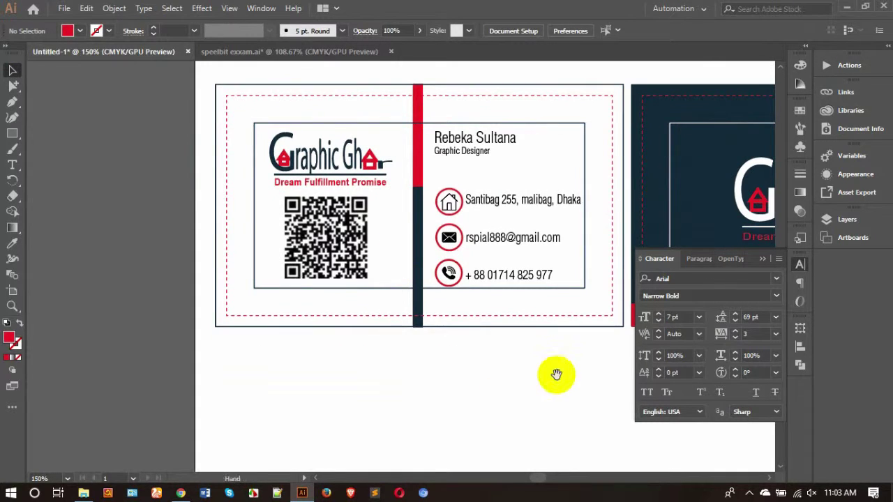
{"action": "left_click_drag", "start_coordinate": [558, 376], "coordinate": [405, 393]}
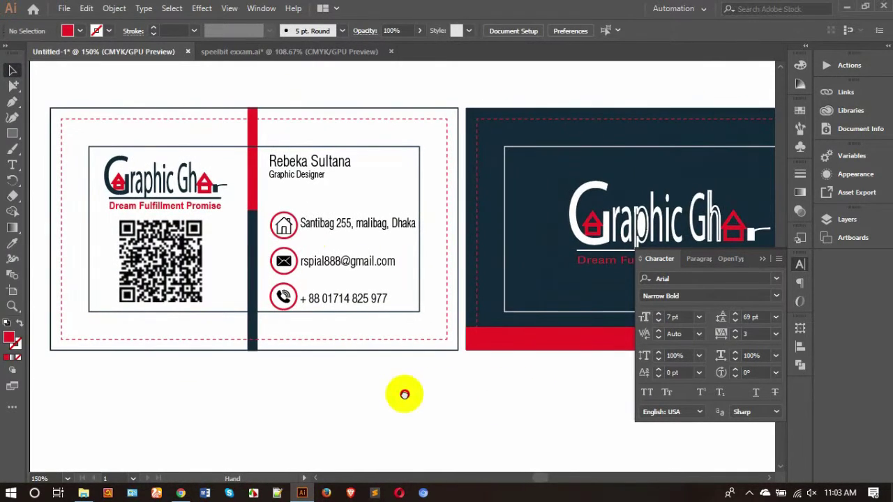
{"action": "left_click_drag", "start_coordinate": [363, 233], "coordinate": [432, 231]}
{"action": "left_click", "coordinate": [13, 85]}
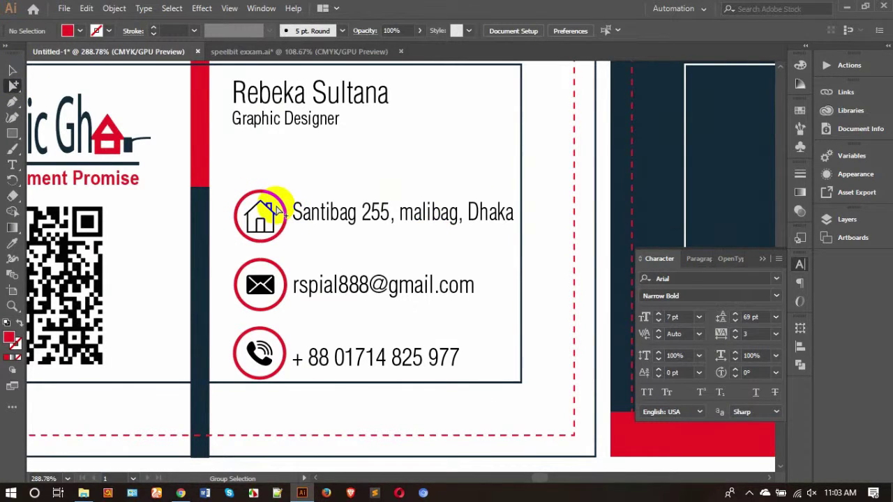
{"action": "left_click", "coordinate": [280, 202]}
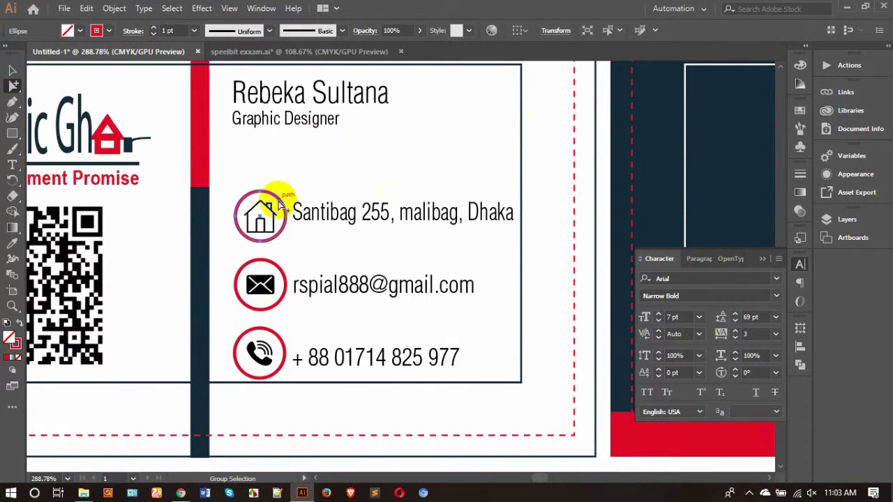
{"action": "left_click", "coordinate": [281, 262], "text": "shift"}
{"action": "left_click", "coordinate": [284, 340], "text": "shift"}
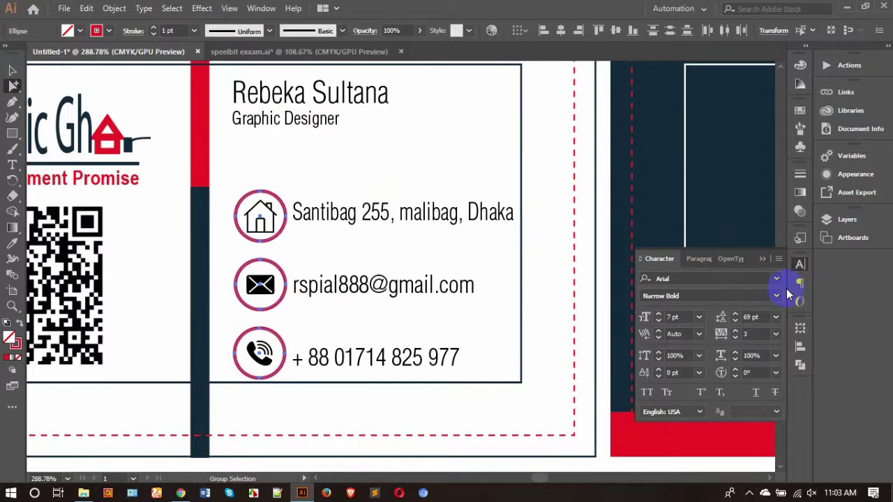
{"action": "left_click", "coordinate": [799, 329]}
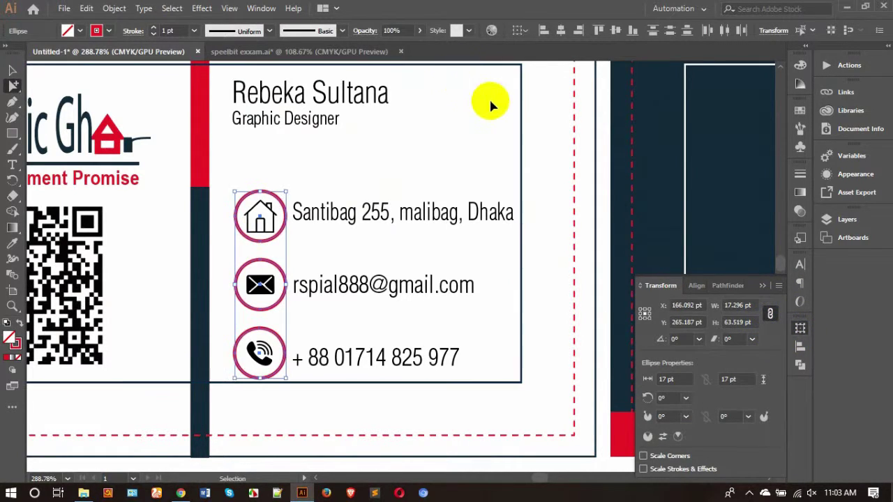
- Show the rulers, change their units to inches, and deselect the icon circles
{"action": "key", "text": "ctrl+r"}
{"action": "right_click", "coordinate": [448, 67]}
{"action": "left_click", "coordinate": [478, 104]}
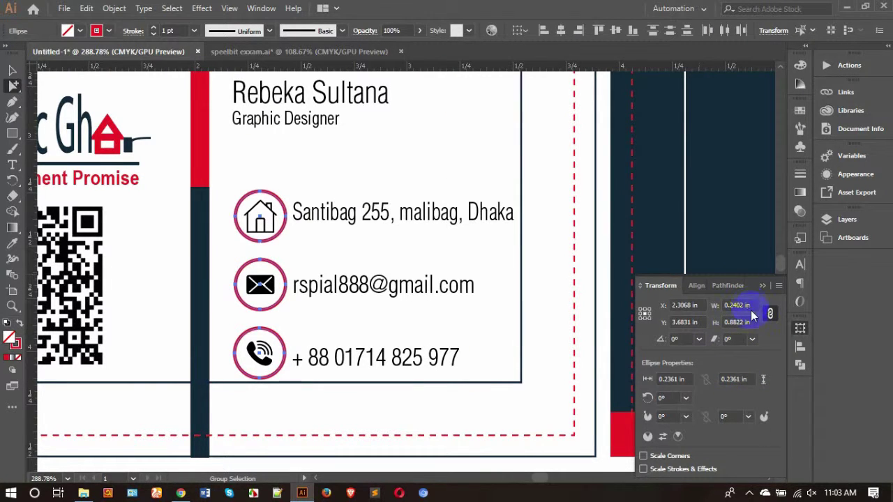
{"action": "left_click", "coordinate": [769, 316]}
{"action": "left_click", "coordinate": [474, 271]}
- Set the stroke weight of the circle around the home icon to 0.5 pt
{"action": "left_click", "coordinate": [283, 207]}
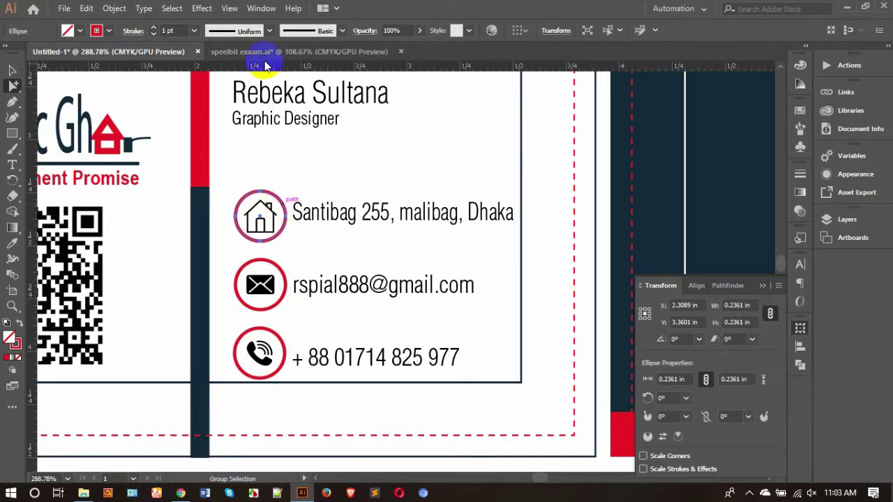
{"action": "left_click", "coordinate": [194, 30]}
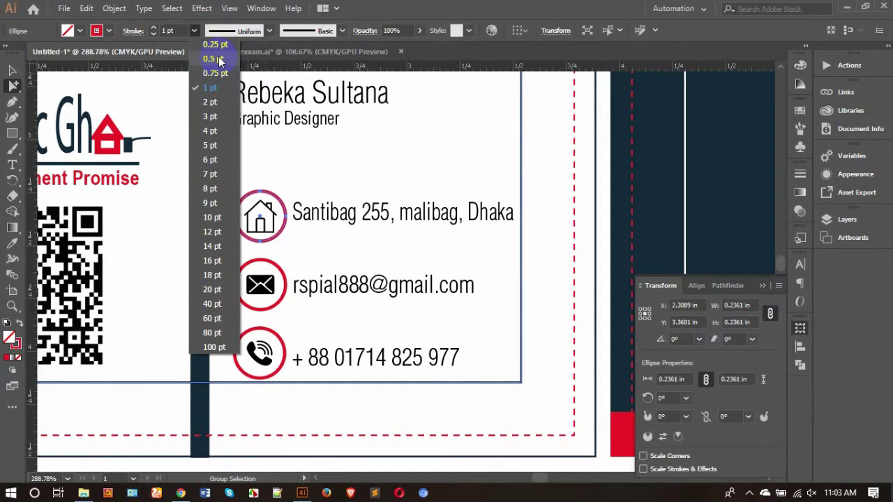
{"action": "left_click", "coordinate": [212, 59]}
- Examine both sides of the business card at 100% zoom with nothing selected
{"action": "left_click", "coordinate": [285, 277]}
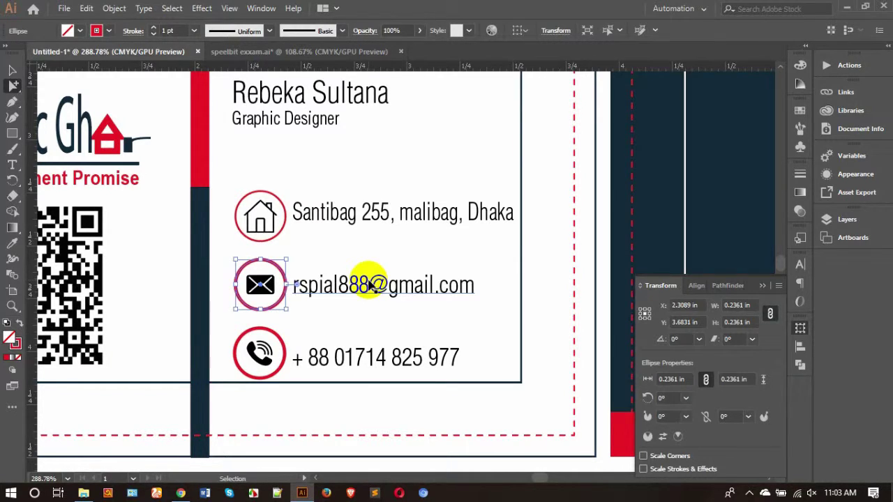
{"action": "key", "text": "ctrl+1"}
{"action": "left_click", "coordinate": [369, 281], "text": "ctrl"}
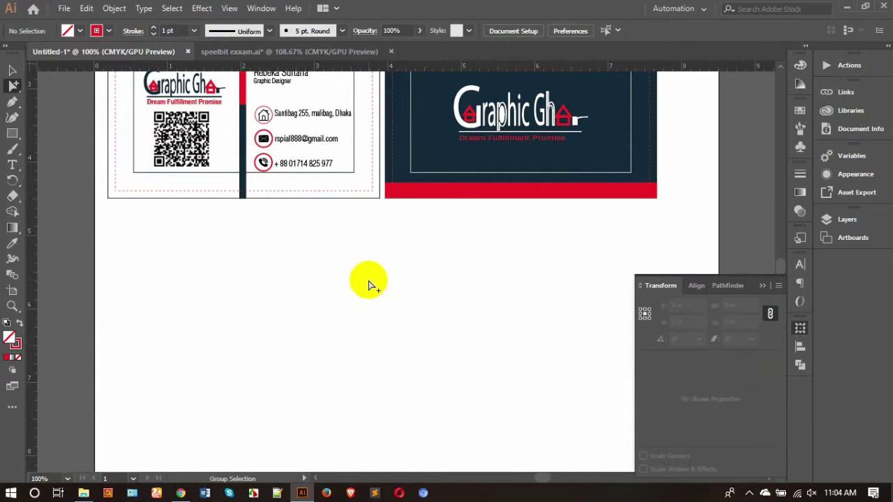
{"action": "scroll", "coordinate": [369, 281], "scroll_direction": "up", "scroll_amount": 2}
{"action": "scroll", "coordinate": [368, 281], "scroll_direction": "up", "scroll_amount": 2}
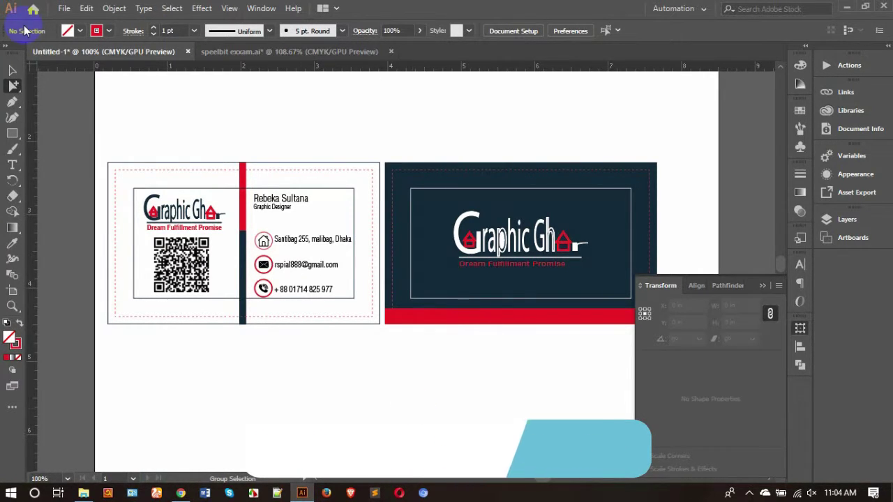
{"action": "left_click", "coordinate": [12, 70]}
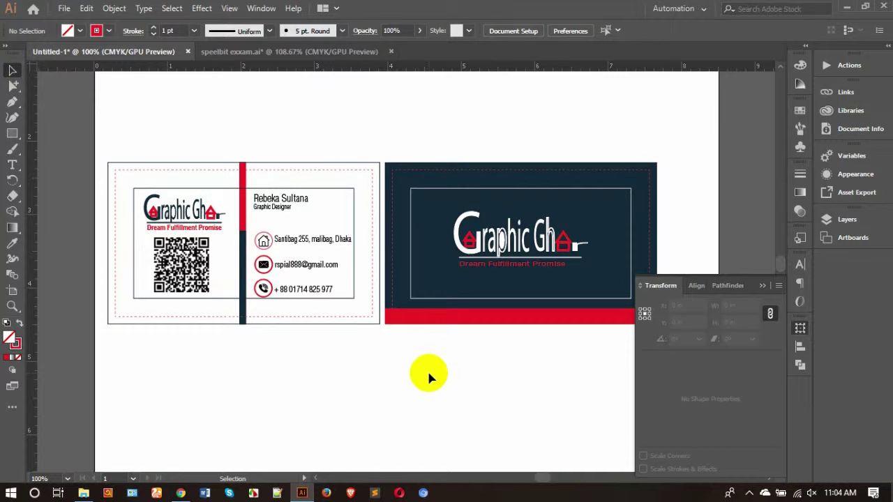
{"action": "scroll", "coordinate": [426, 369], "scroll_direction": "down", "scroll_amount": 1}
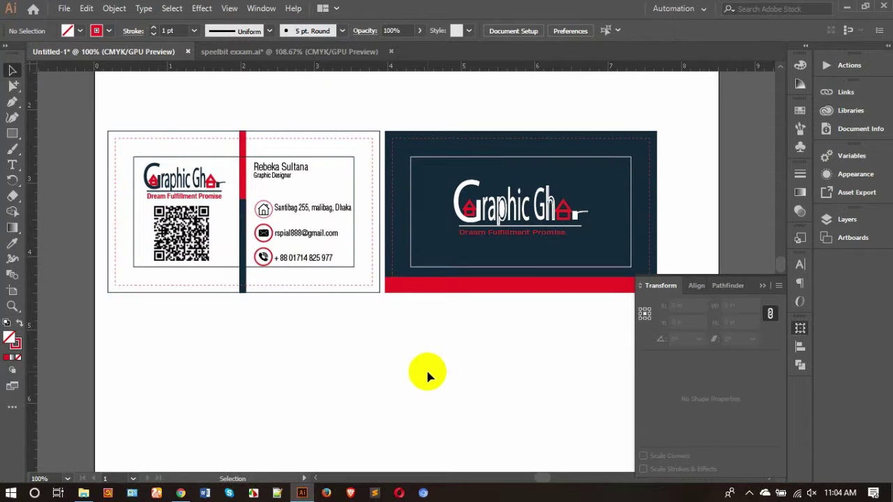
- Draw a circle about 0.25 in across with the Ellipse tool, just below the front of the card
{"action": "key", "text": "z"}
{"action": "left_click_drag", "start_coordinate": [293, 293], "coordinate": [498, 244]}
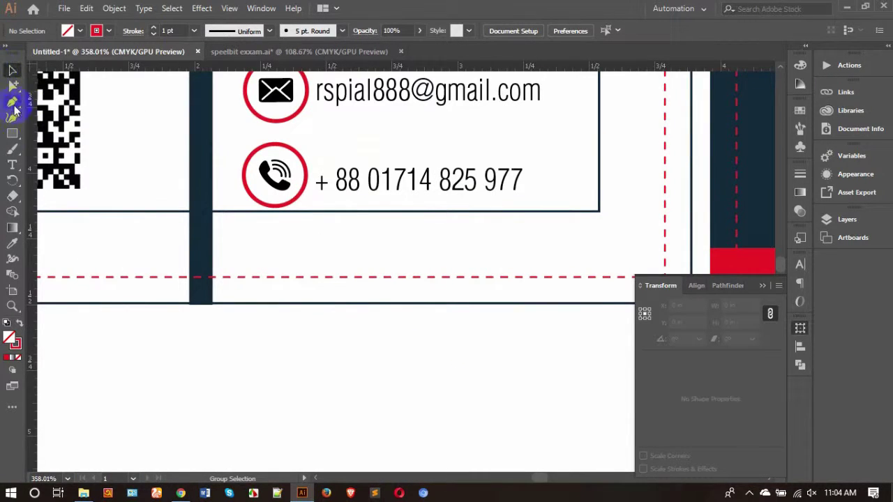
{"action": "left_click", "coordinate": [12, 135]}
{"action": "left_click_drag", "start_coordinate": [12, 138], "coordinate": [66, 165]}
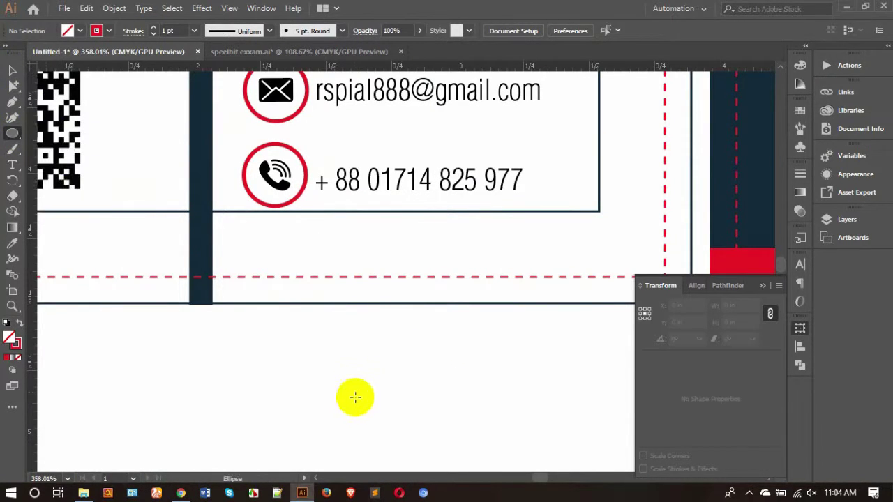
{"action": "left_click_drag", "start_coordinate": [325, 393], "coordinate": [351, 404]}
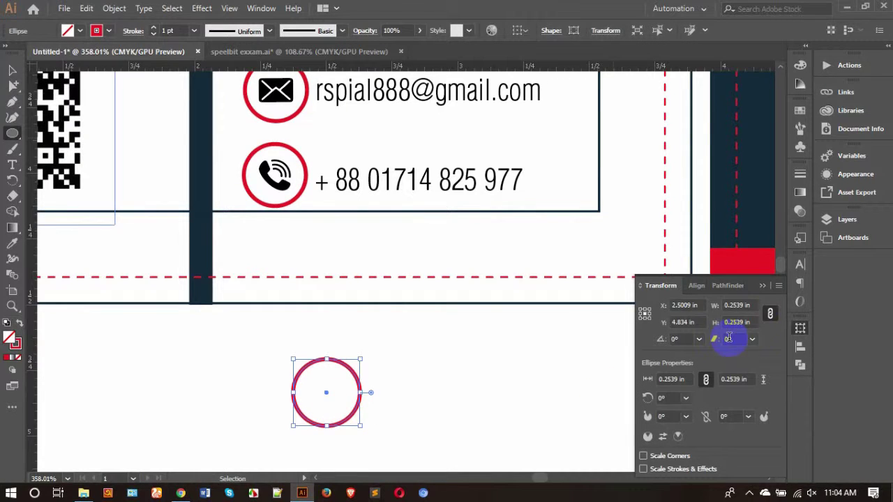
- Try setting the new circle's height to 0.2 in with its proportions unlinked, and undo the change
{"action": "left_click", "coordinate": [769, 313]}
{"action": "left_click", "coordinate": [737, 322]}
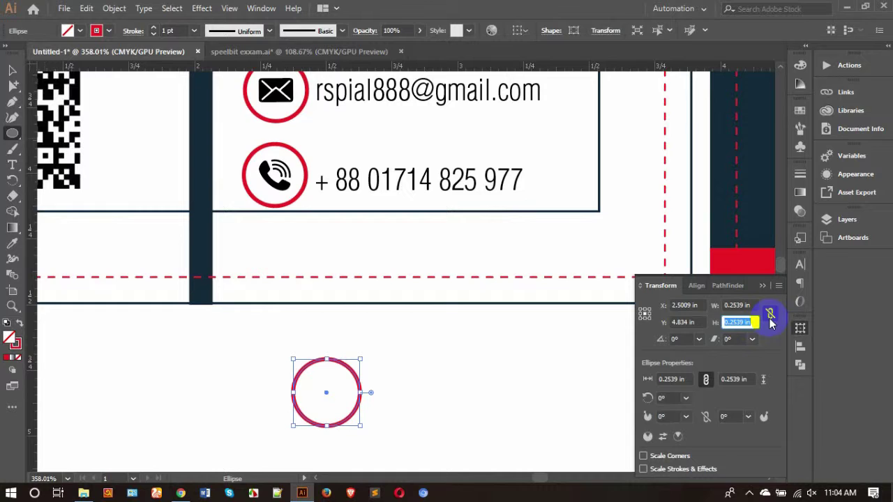
{"action": "key", "text": "BackSpace"}
{"action": "type", "text": "0.2"}
{"action": "key", "text": "Return"}
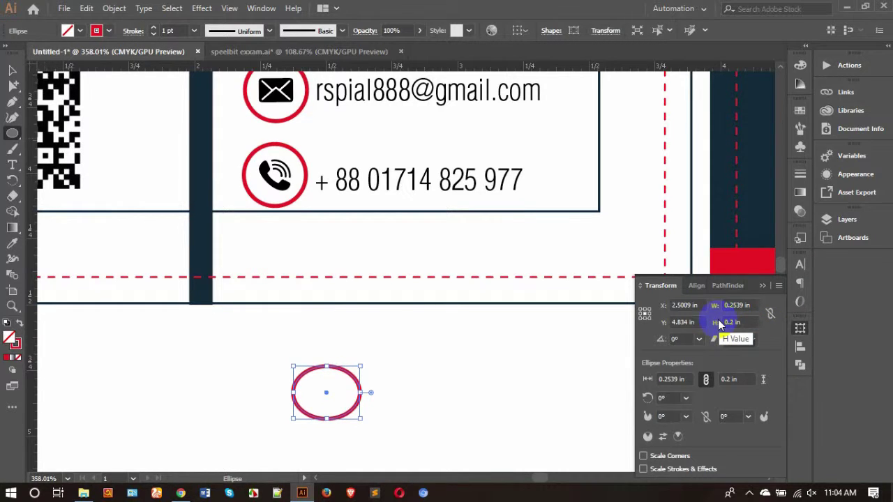
{"action": "key", "text": "ctrl+z"}
- Relink the new circle's proportions, set its height to 0.2 in, and deselect it
{"action": "left_click", "coordinate": [770, 313]}
{"action": "left_click", "coordinate": [734, 322]}
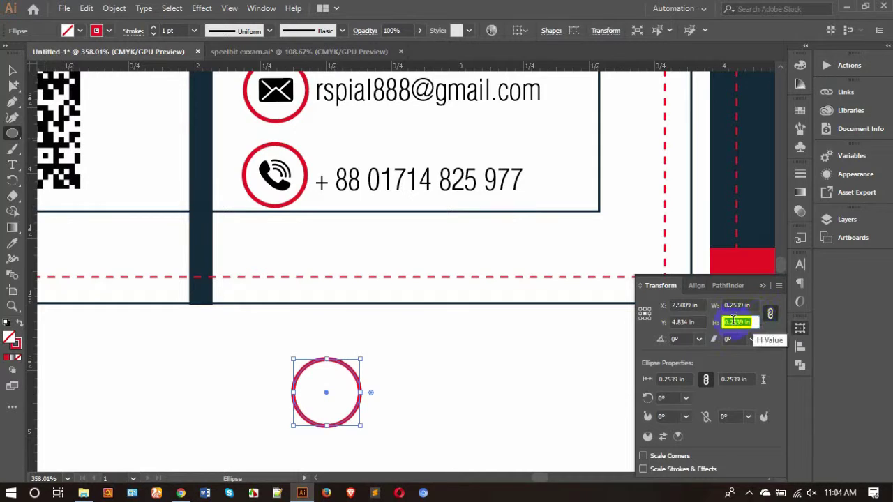
{"action": "key", "text": "BackSpace"}
{"action": "type", "text": "0.2"}
{"action": "key", "text": "Return"}
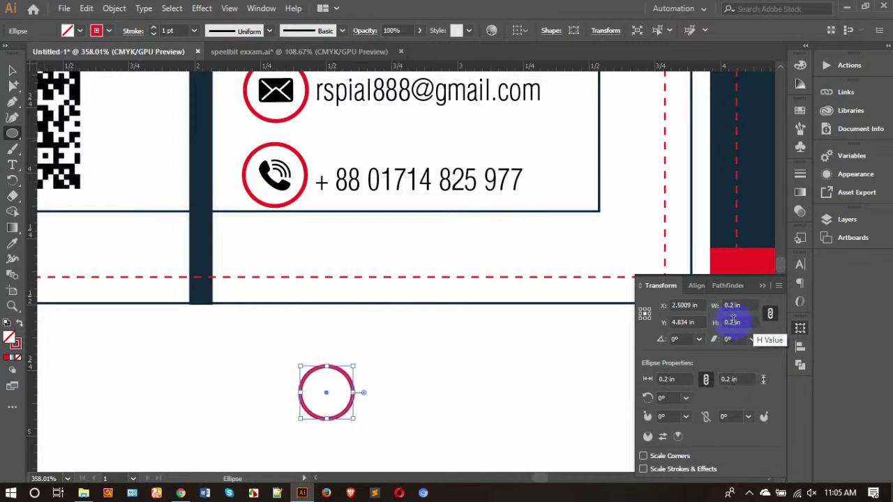
{"action": "left_click", "coordinate": [13, 85]}
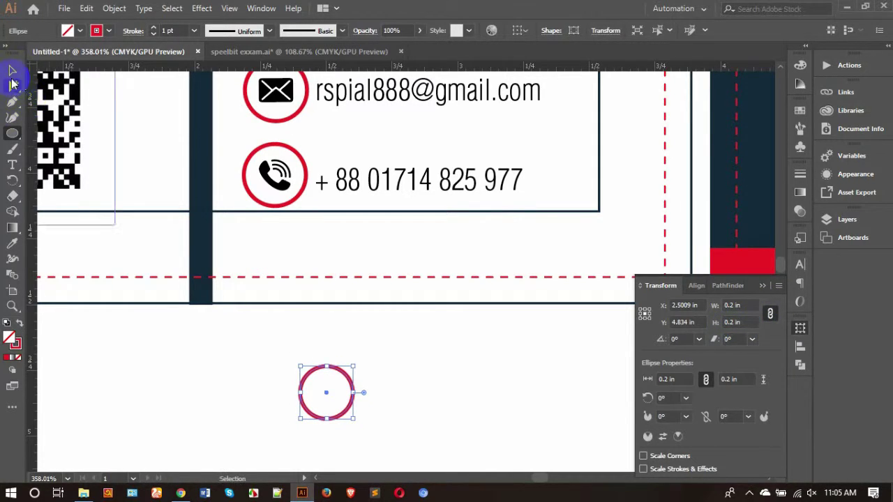
{"action": "left_click", "coordinate": [249, 314]}
{"action": "left_click", "coordinate": [427, 358]}
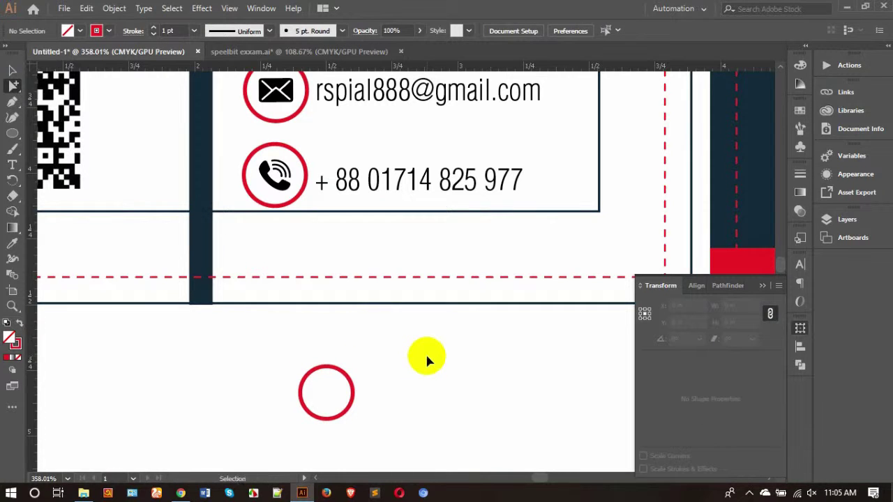
- Place two horizontal guides along the top and bottom edges of the phone number's digits
{"action": "key", "text": "ctrl+0"}
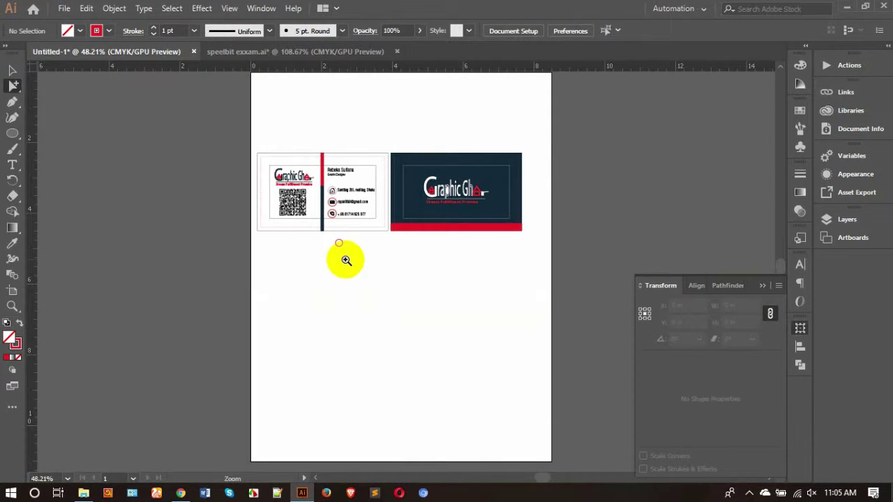
{"action": "key", "text": "ctrl+1"}
{"action": "scroll", "coordinate": [480, 310], "scroll_direction": "up", "scroll_amount": 4}
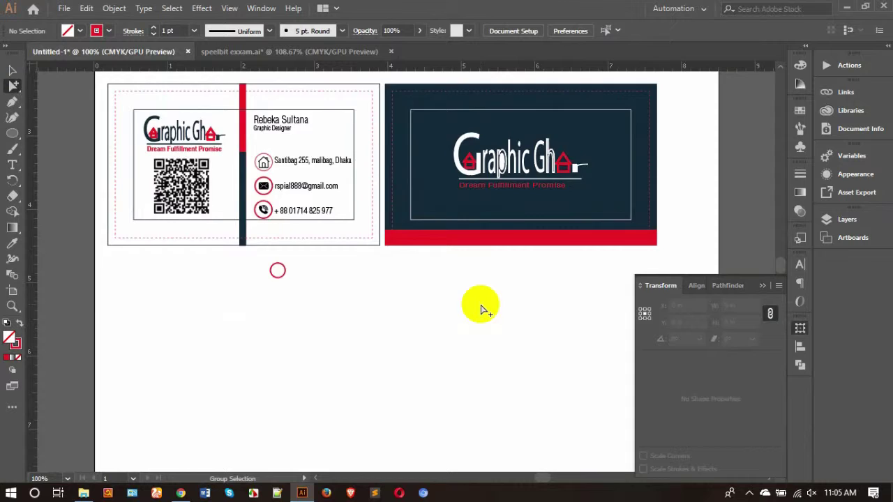
{"action": "left_click_drag", "start_coordinate": [193, 320], "coordinate": [129, 322]}
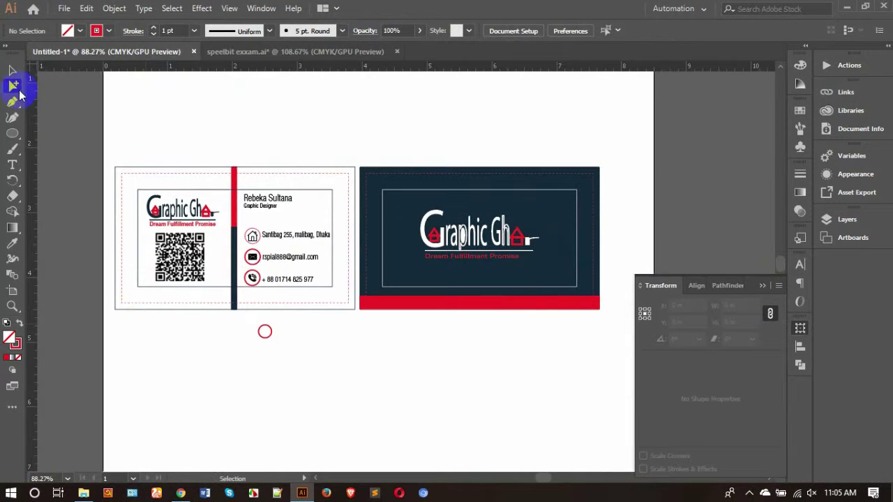
{"action": "left_click", "coordinate": [12, 70]}
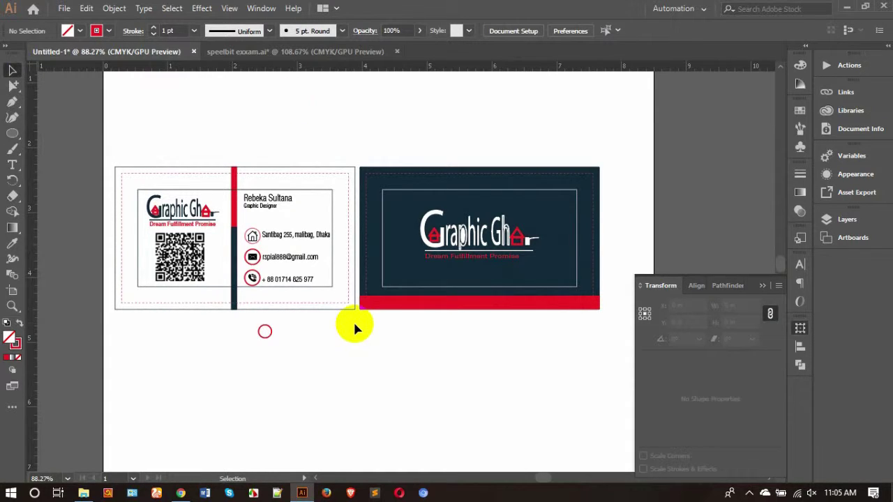
{"action": "key", "text": "z"}
{"action": "left_click_drag", "start_coordinate": [244, 307], "coordinate": [439, 147]}
{"action": "key", "text": "v"}
{"action": "left_click_drag", "start_coordinate": [409, 68], "coordinate": [391, 150]}
{"action": "left_click_drag", "start_coordinate": [398, 72], "coordinate": [422, 188]}
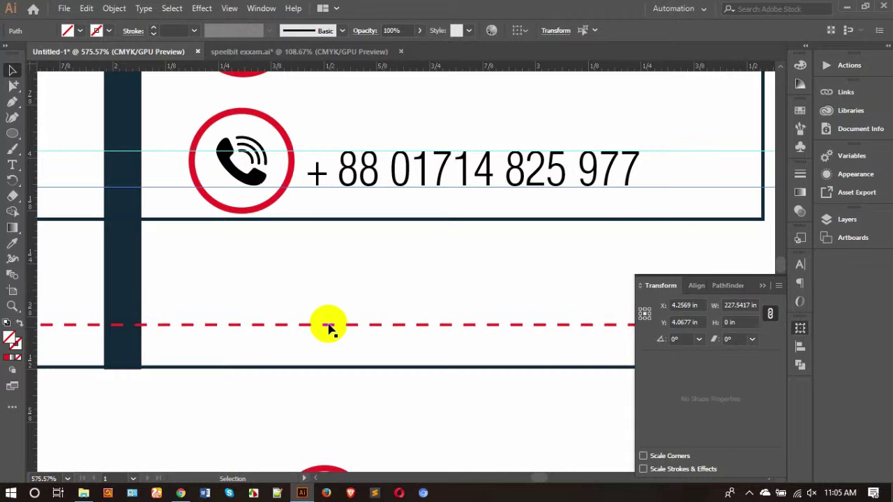
- Ungroup the artwork on the front of the card
{"action": "left_click", "coordinate": [246, 113]}
{"action": "right_click", "coordinate": [246, 113]}
{"action": "left_click", "coordinate": [281, 224]}
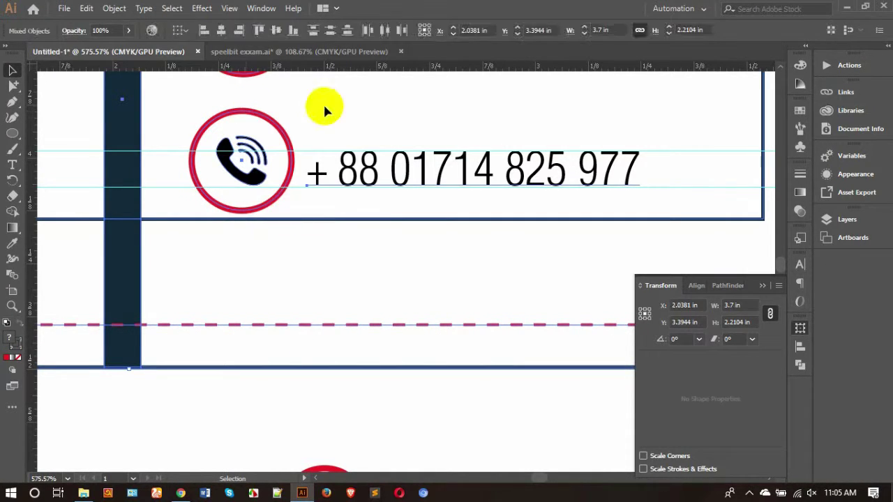
- Scale the phone icon and its circle proportionally about their center to about 0.085 in, roughly matching the number's height
{"action": "left_click", "coordinate": [323, 102]}
{"action": "left_click", "coordinate": [267, 122]}
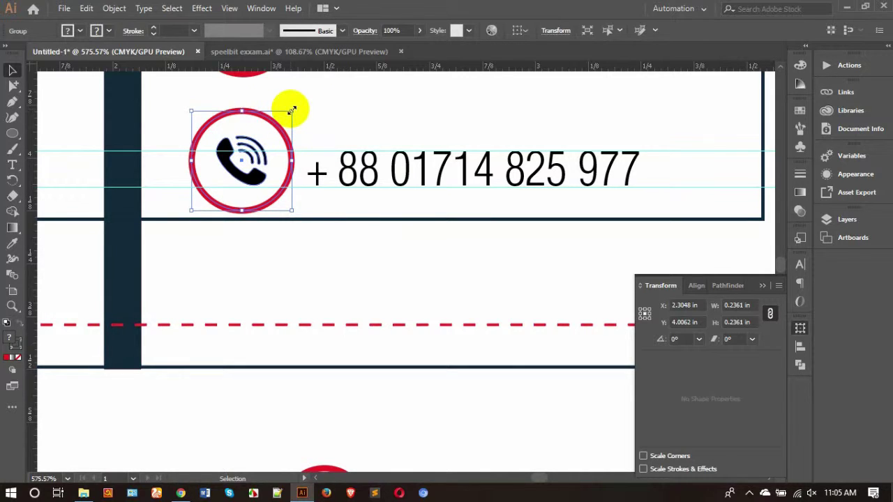
{"action": "left_click_drag", "start_coordinate": [288, 125], "coordinate": [264, 144]}
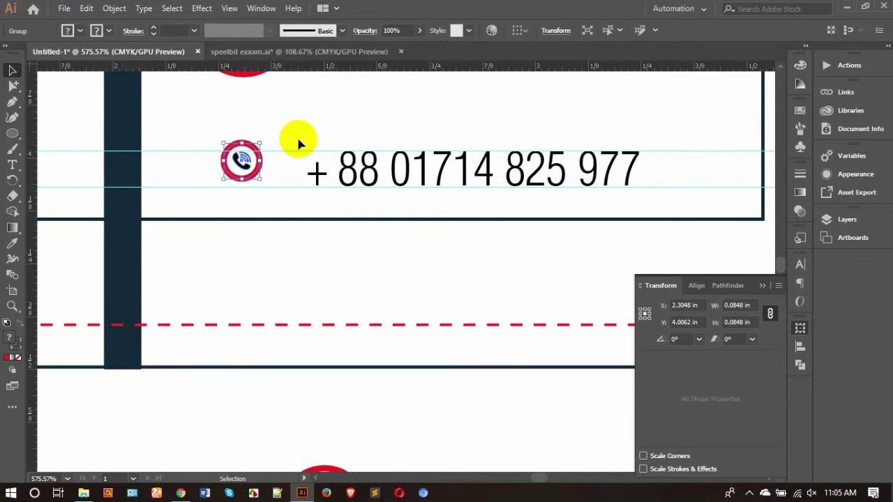
- Set the stroke weight of the circle around the phone icon to 0.25 pt
{"action": "left_click_drag", "start_coordinate": [12, 85], "coordinate": [42, 91]}
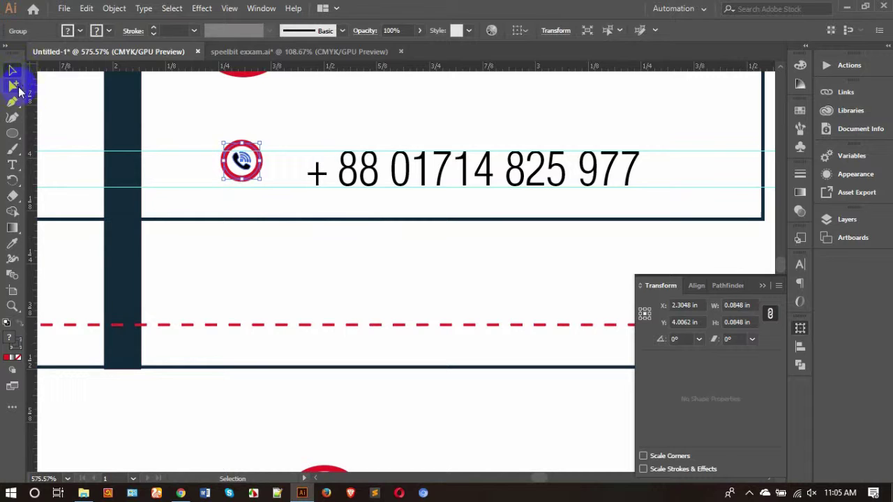
{"action": "left_click", "coordinate": [241, 149]}
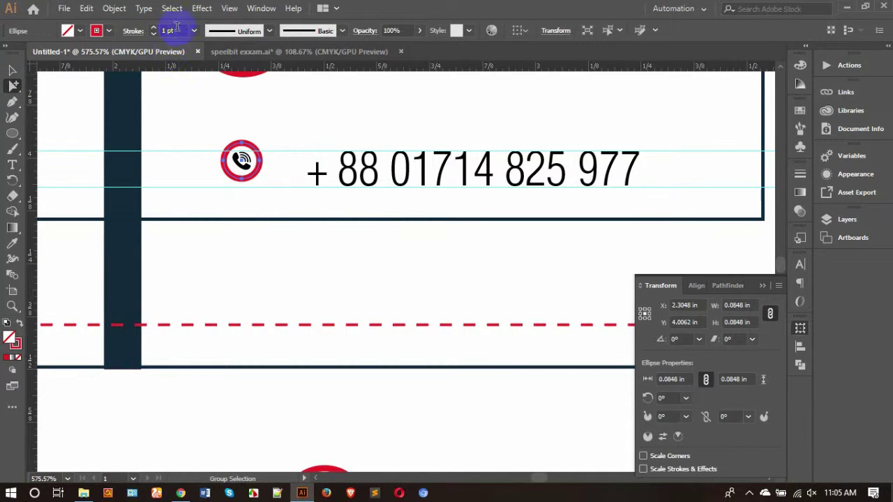
{"action": "left_click", "coordinate": [195, 32]}
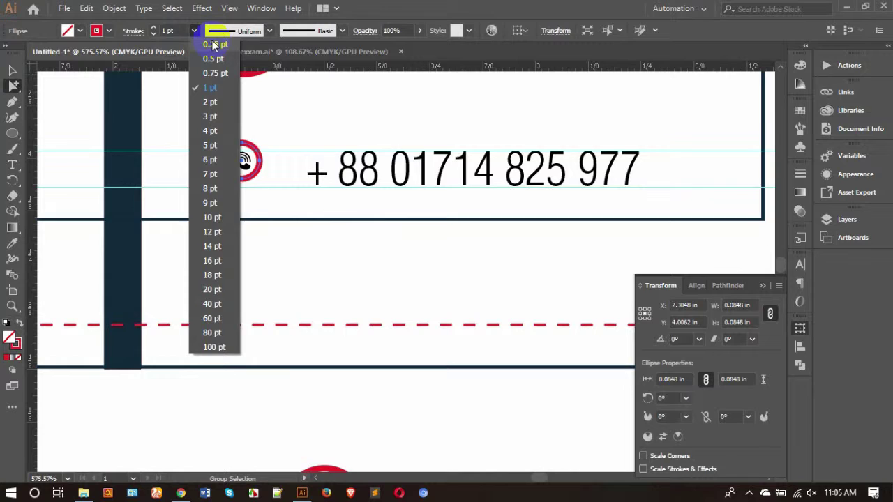
{"action": "left_click", "coordinate": [214, 45]}
{"action": "left_click", "coordinate": [279, 123]}
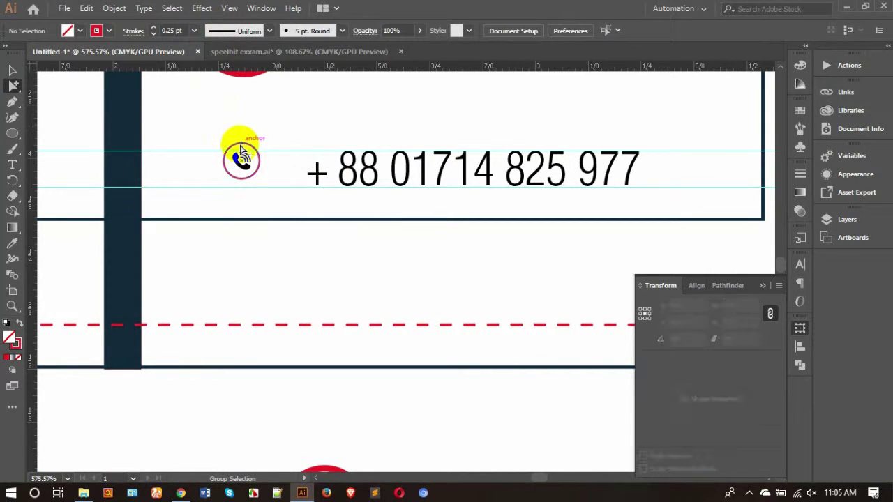
- Turn on Scale Corners and Scale Strokes & Effects in the Scale options for the phone icon's circle
{"action": "left_click", "coordinate": [239, 143]}
{"action": "left_click", "coordinate": [11, 182]}
{"action": "left_click_drag", "start_coordinate": [9, 185], "coordinate": [56, 197]}
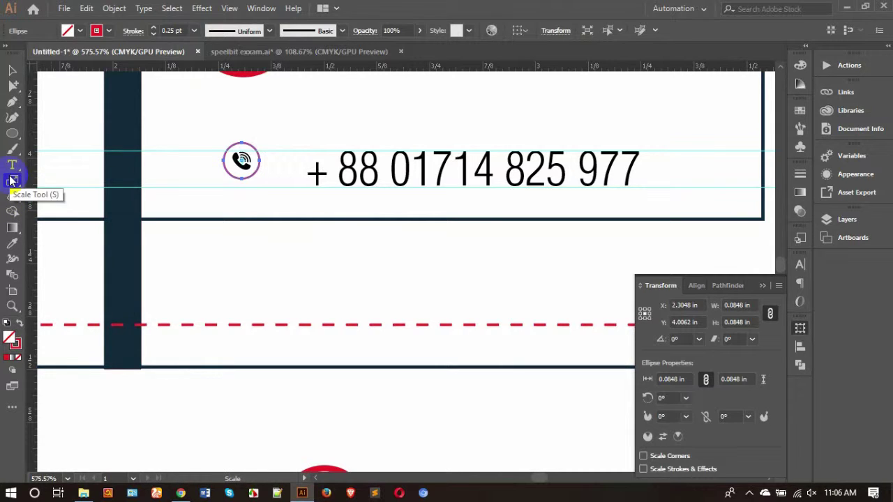
{"action": "double_click", "coordinate": [11, 180]}
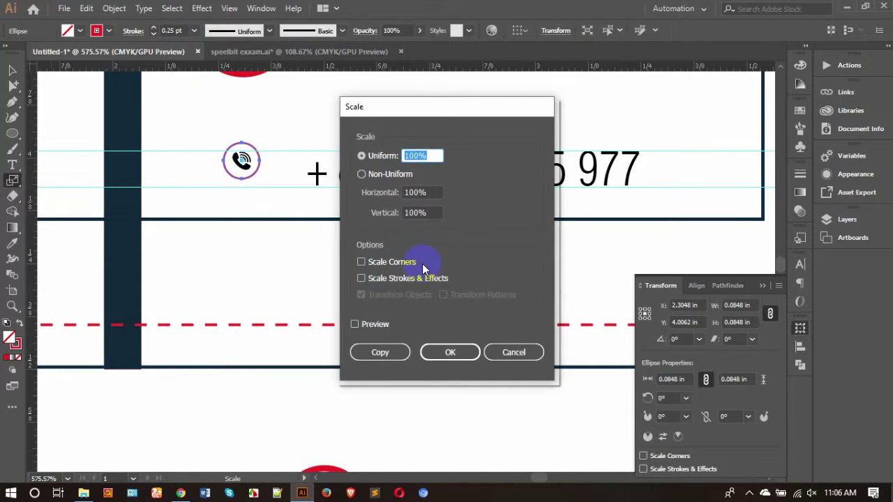
{"action": "left_click", "coordinate": [361, 262]}
{"action": "left_click", "coordinate": [361, 278]}
{"action": "left_click", "coordinate": [450, 354]}
- Scale the phone icon and its circle proportionally about their center to about 0.069 in
{"action": "left_click", "coordinate": [12, 71]}
{"action": "left_click", "coordinate": [248, 132]}
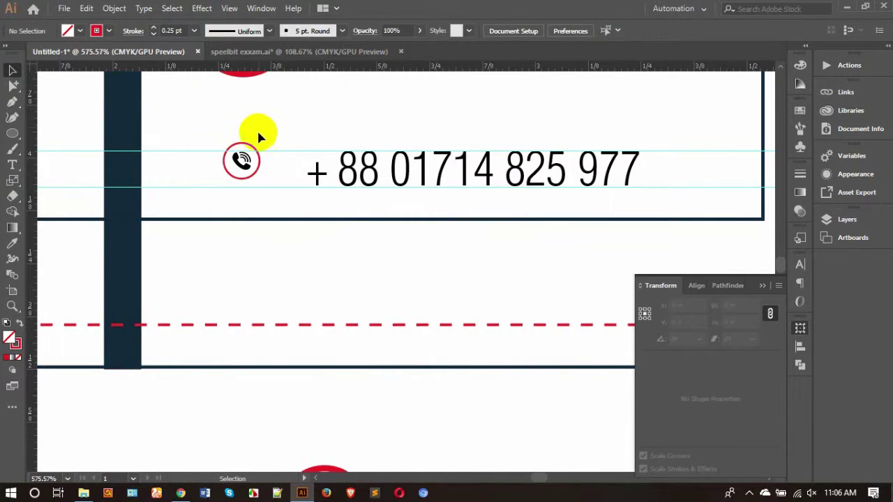
{"action": "left_click", "coordinate": [246, 149]}
{"action": "left_click_drag", "start_coordinate": [260, 144], "coordinate": [257, 146]}
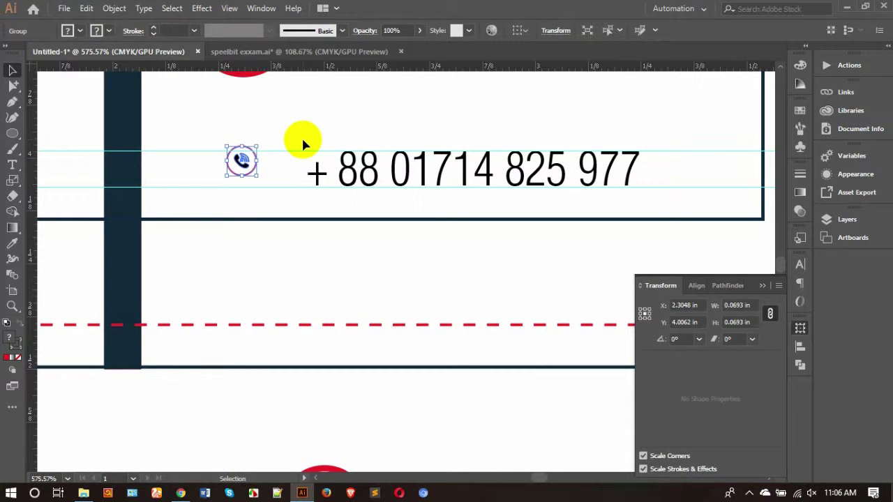
{"action": "left_click", "coordinate": [327, 114]}
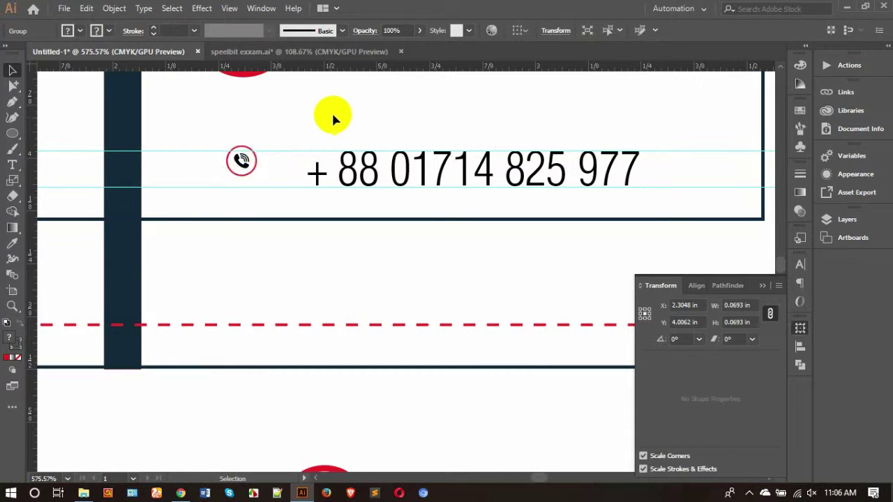
- Move the phone icon and its circle beside the number and scale them to about 0.085 in, fitting between the two guides
{"action": "key", "text": "z"}
{"action": "left_click", "coordinate": [244, 123]}
{"action": "key", "text": "v"}
{"action": "left_click_drag", "start_coordinate": [265, 178], "coordinate": [290, 187]}
{"action": "mouse_move", "coordinate": [249, 210]}
{"action": "left_mouse_down"}
{"action": "mouse_move", "coordinate": [235, 210]}
{"action": "mouse_move", "coordinate": [238, 220]}
{"action": "left_mouse_up"}
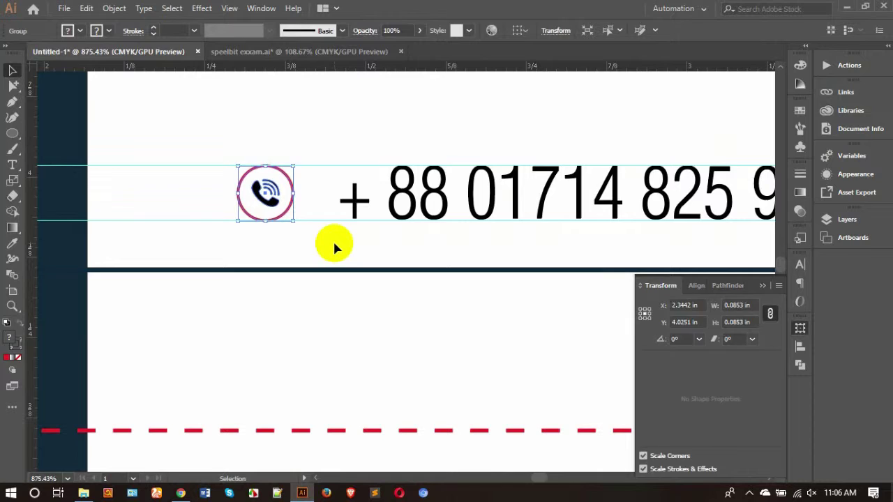
{"action": "left_click", "coordinate": [334, 246]}
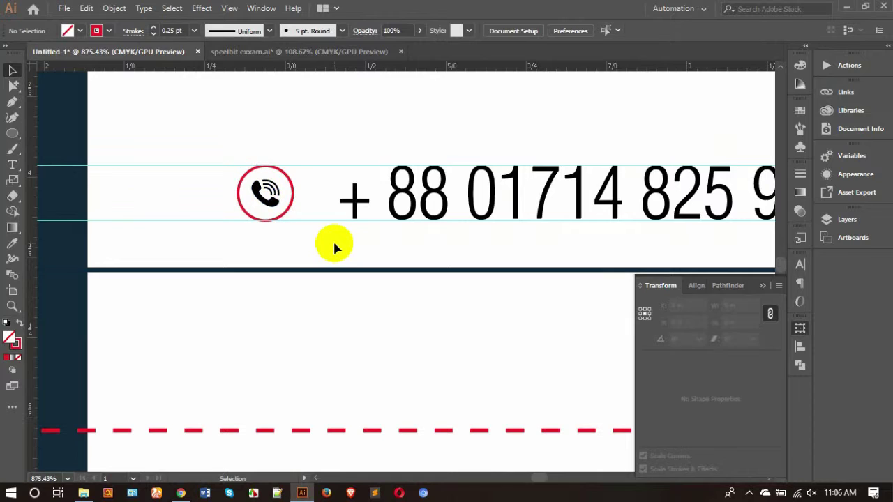
- Enlarge the phone icon and its circle proportionally about their center so they extend slightly past both guides
{"action": "left_click", "coordinate": [289, 183]}
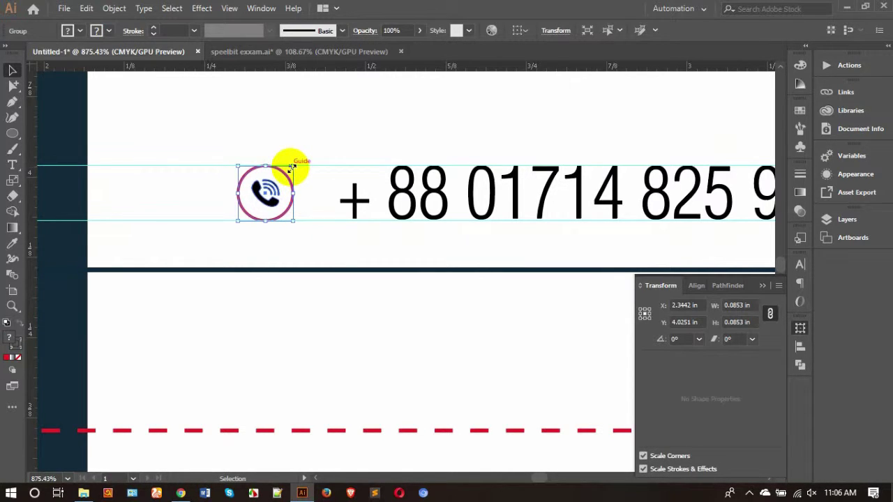
{"action": "mouse_move", "coordinate": [294, 165]}
{"action": "left_mouse_down"}
{"action": "mouse_move", "coordinate": [295, 154]}
{"action": "mouse_move", "coordinate": [300, 164]}
{"action": "left_mouse_up"}
{"action": "left_click", "coordinate": [319, 138]}
- Hide the Transform settings and place a vertical guide along the left edge of the phone icon's circle
{"action": "key", "text": "ctrl+minus"}
{"action": "key", "text": "ctrl+minus"}
{"action": "key", "text": "ctrl+minus"}
{"action": "key", "text": "ctrl+minus"}
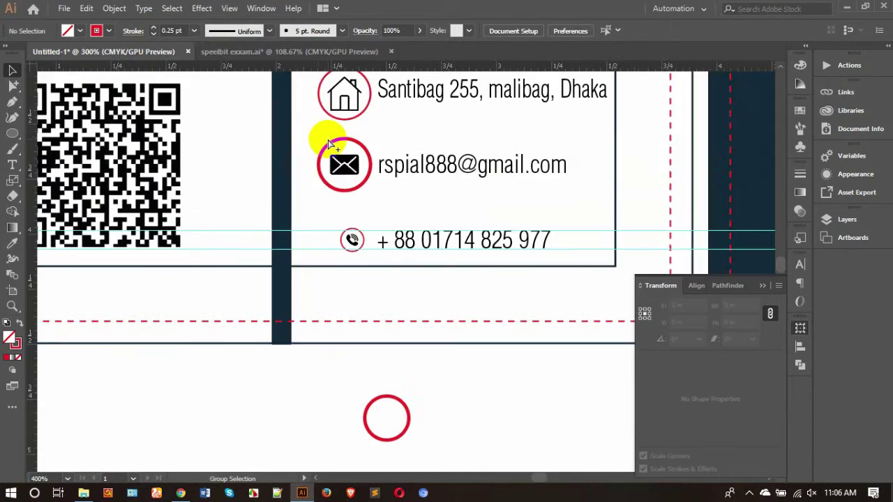
{"action": "key", "text": "ctrl+minus"}
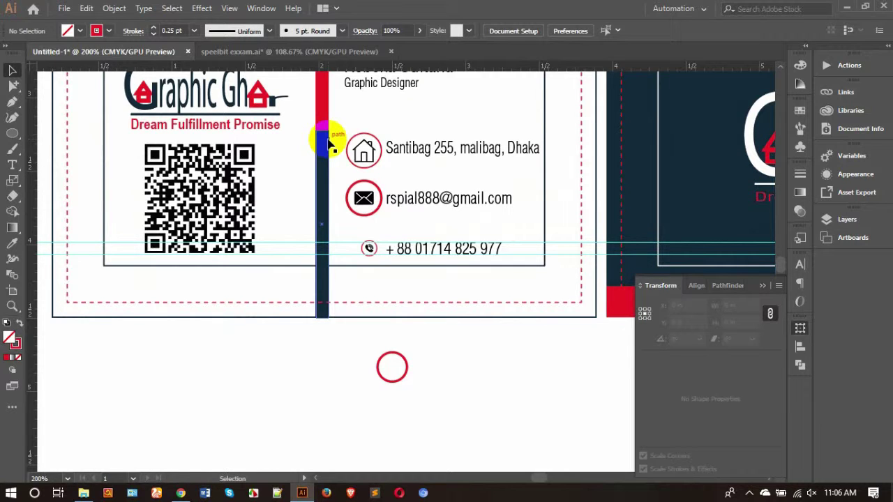
{"action": "left_click", "coordinate": [12, 85]}
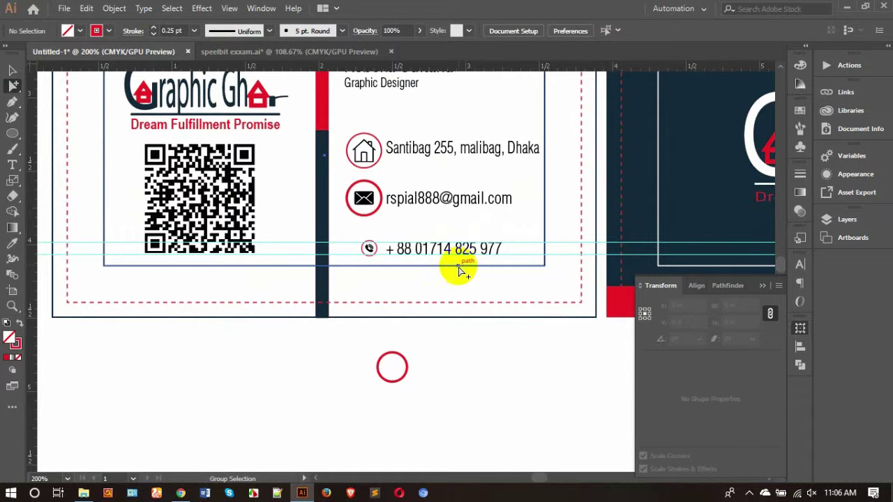
{"action": "scroll", "coordinate": [458, 268], "scroll_direction": "up", "scroll_amount": 5}
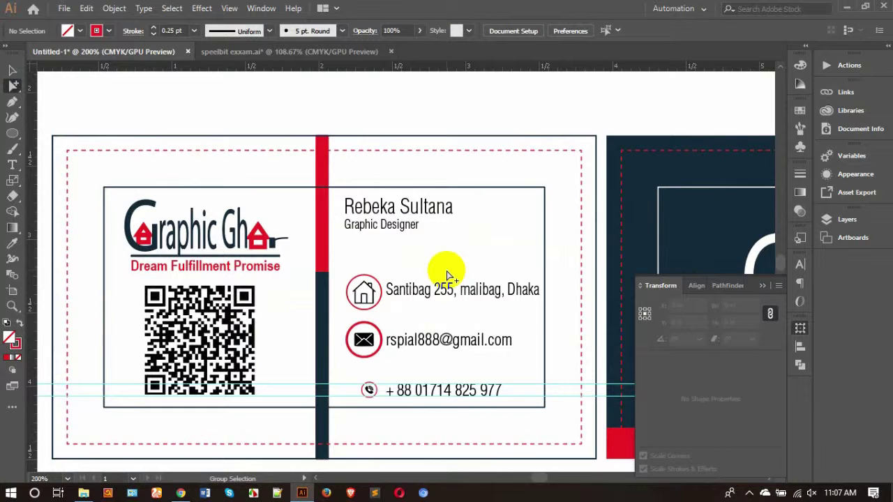
{"action": "scroll", "coordinate": [447, 274], "scroll_direction": "down", "scroll_amount": 2}
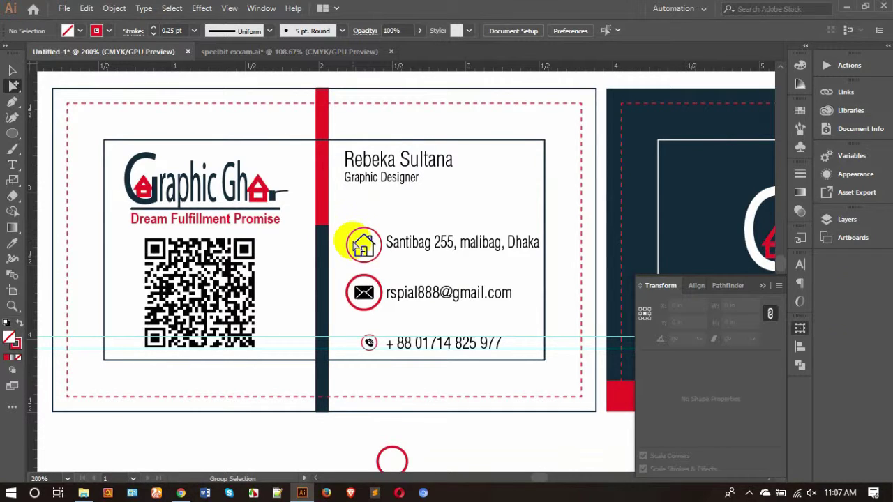
{"action": "left_click", "coordinate": [798, 329]}
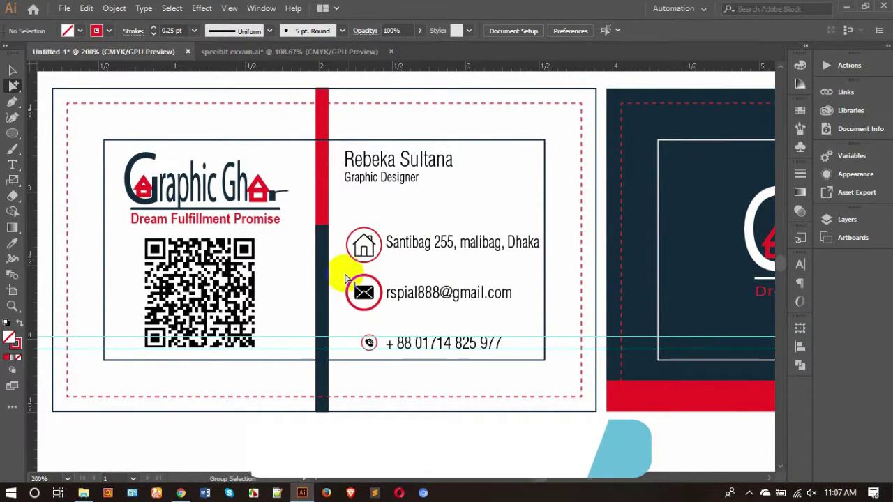
{"action": "left_click_drag", "start_coordinate": [31, 368], "coordinate": [363, 353]}
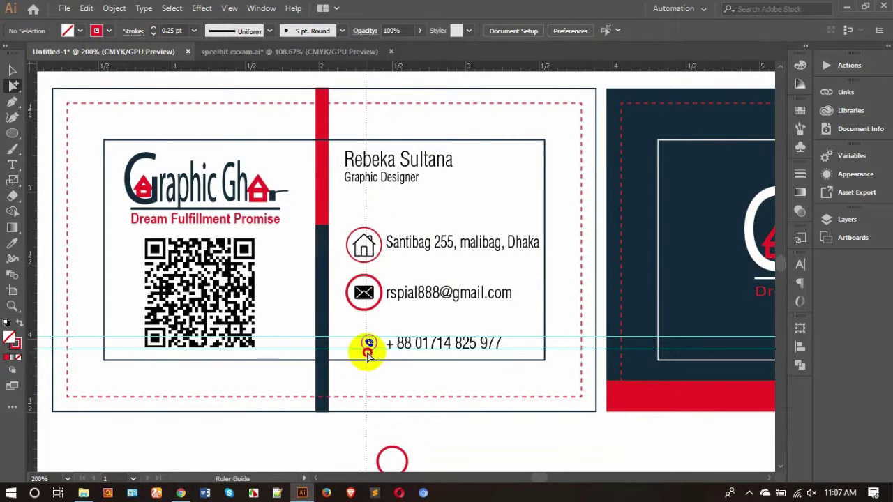
{"action": "left_click_drag", "start_coordinate": [362, 352], "coordinate": [363, 348]}
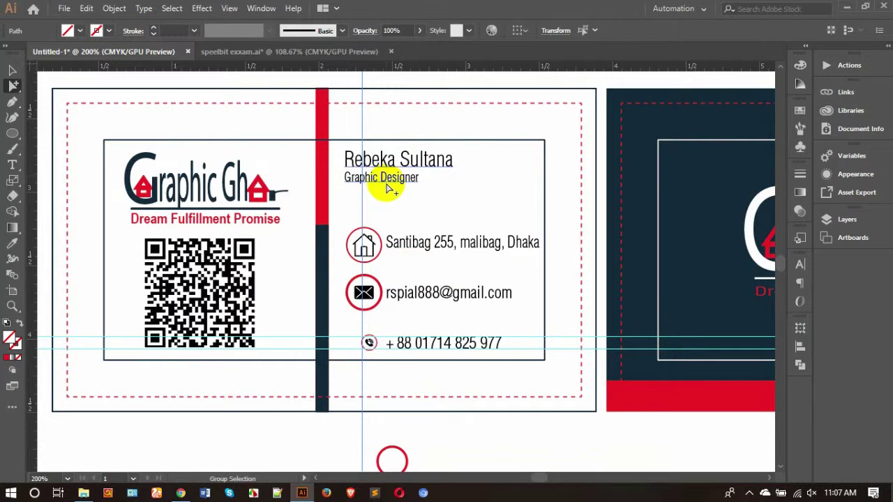
- Move the cardholder's name and job title horizontally so their left edge sits on the vertical guide
{"action": "left_click_drag", "start_coordinate": [376, 156], "coordinate": [419, 160]}
{"action": "left_click", "coordinate": [489, 200]}
{"action": "scroll", "coordinate": [488, 199], "scroll_direction": "down", "scroll_amount": 2}
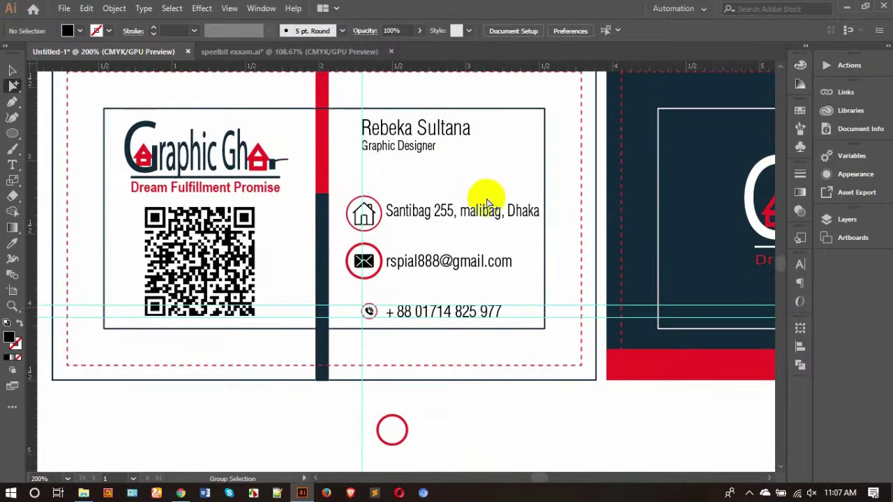
- Delete the spare red circle below the card
{"action": "left_click", "coordinate": [10, 69]}
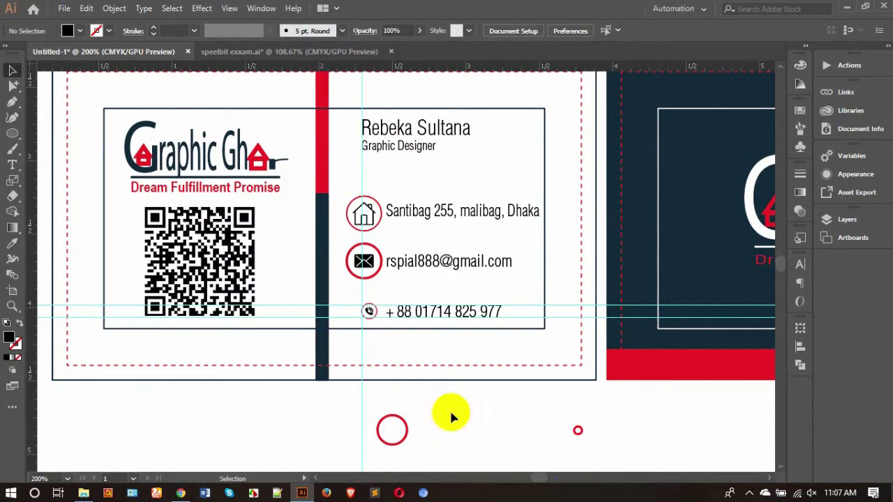
{"action": "left_click_drag", "start_coordinate": [445, 409], "coordinate": [380, 450]}
{"action": "key", "text": "Delete"}
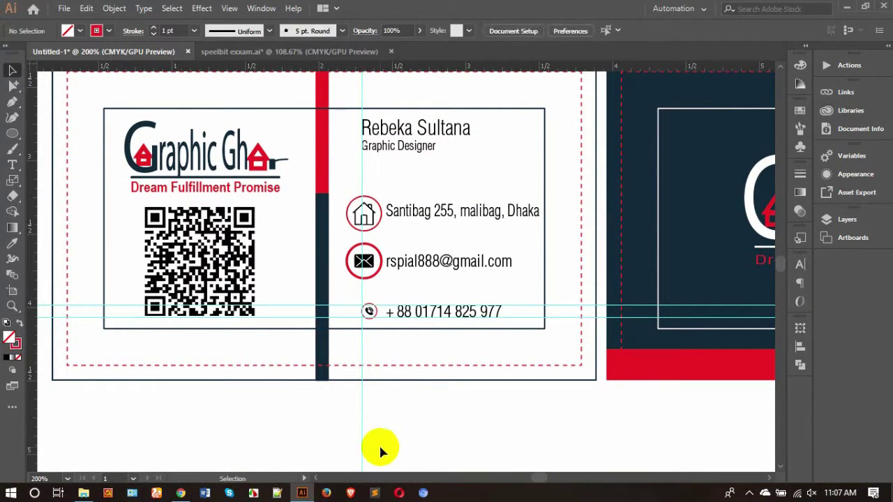
- Remove the two horizontal guides around the phone number and the vertical guide at the icons
{"action": "key", "text": "z"}
{"action": "left_click_drag", "start_coordinate": [554, 231], "coordinate": [554, 255]}
{"action": "key", "text": "v"}
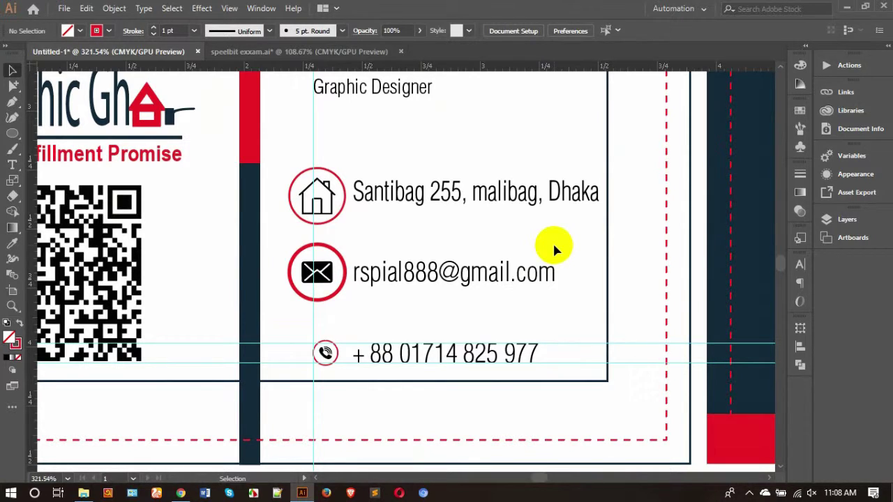
{"action": "left_click_drag", "start_coordinate": [635, 314], "coordinate": [636, 378]}
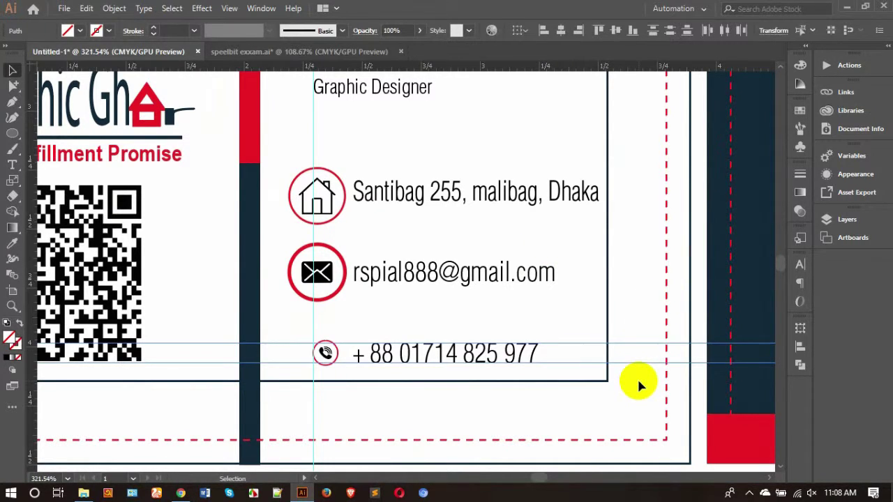
{"action": "key", "text": "Delete"}
{"action": "left_click_drag", "start_coordinate": [322, 273], "coordinate": [328, 270]}
- Delete the address and e-mail lines together with their house and envelope icons
{"action": "left_click_drag", "start_coordinate": [322, 195], "coordinate": [416, 282]}
{"action": "left_click", "coordinate": [307, 178]}
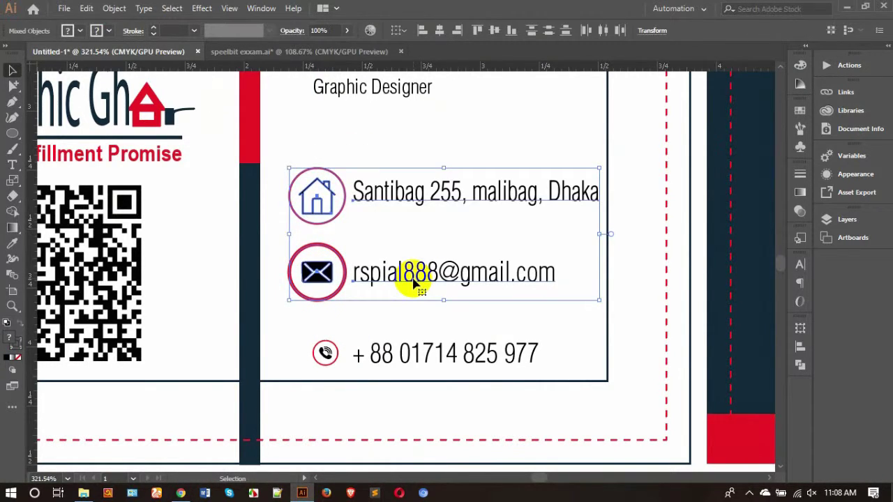
{"action": "key", "text": "Delete"}
- Group the phone icon with its number and duplicate the group upward twice at equal spacing
{"action": "left_click_drag", "start_coordinate": [308, 319], "coordinate": [443, 355]}
{"action": "left_click", "coordinate": [451, 234]}
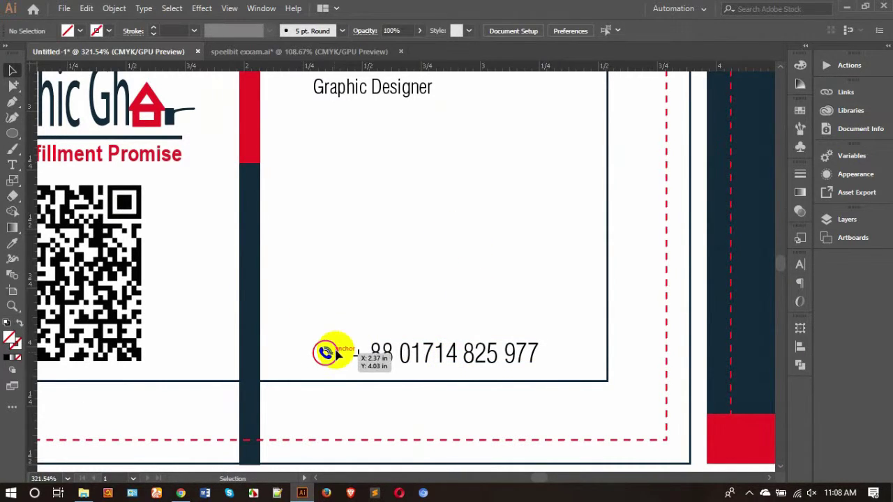
{"action": "left_click_drag", "start_coordinate": [332, 347], "coordinate": [329, 308]}
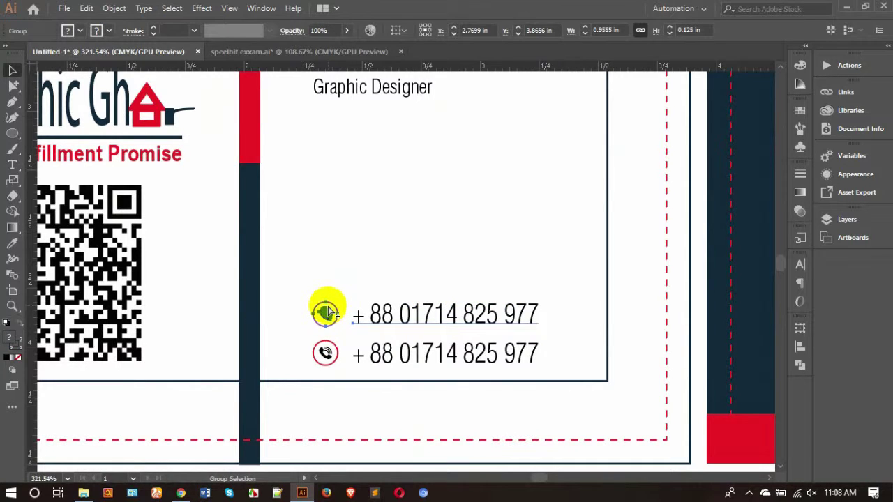
{"action": "key", "text": "ctrl+d"}
{"action": "left_click", "coordinate": [379, 192]}
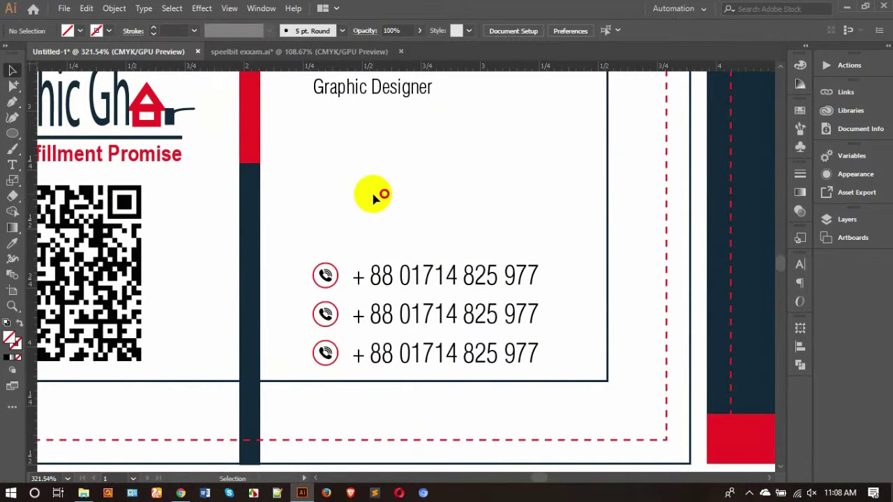
- Nudge the top copy of the phone row straight up to about Y 3.56 in
{"action": "left_click_drag", "start_coordinate": [297, 224], "coordinate": [436, 209]}
{"action": "left_click", "coordinate": [414, 269]}
{"action": "key", "text": "shift+Up"}
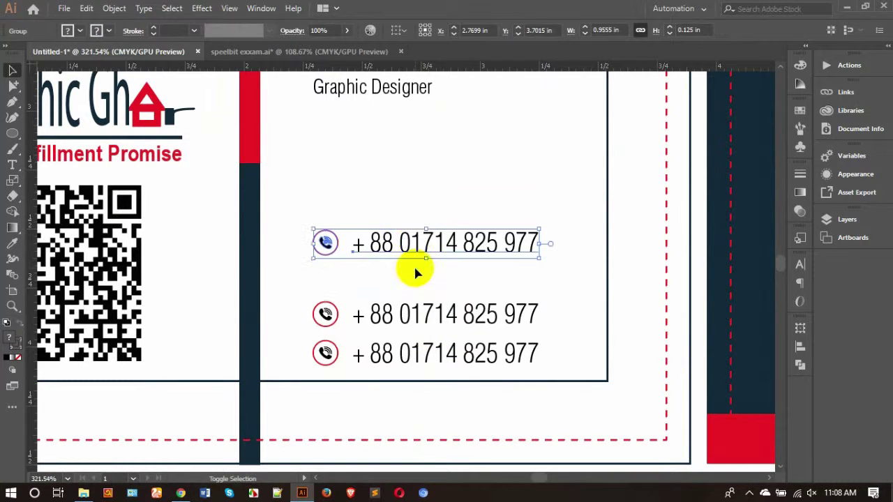
{"action": "key", "text": "shift+Up"}
{"action": "key", "text": "ctrl+z"}
- Select the three phone rows and distribute them with equal vertical spacing
{"action": "left_click_drag", "start_coordinate": [348, 205], "coordinate": [412, 369]}
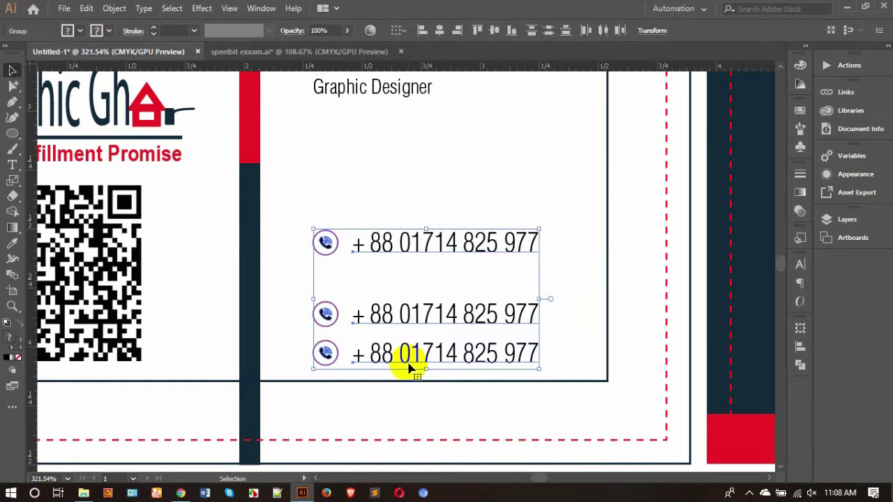
{"action": "left_click", "coordinate": [800, 328]}
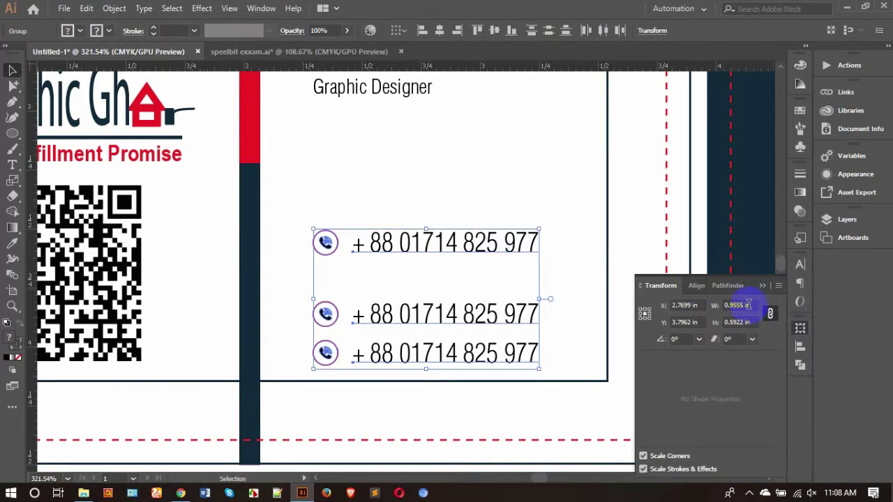
{"action": "left_click", "coordinate": [691, 285]}
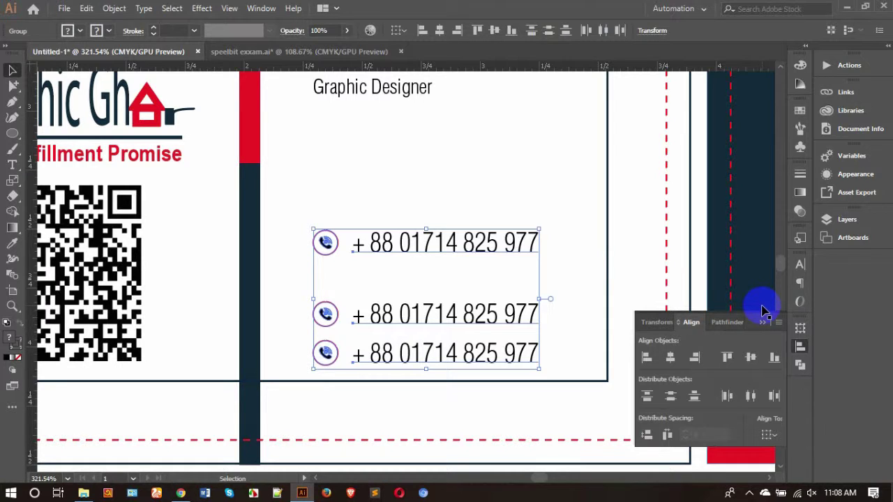
{"action": "left_click", "coordinate": [567, 199]}
{"action": "left_click", "coordinate": [394, 244]}
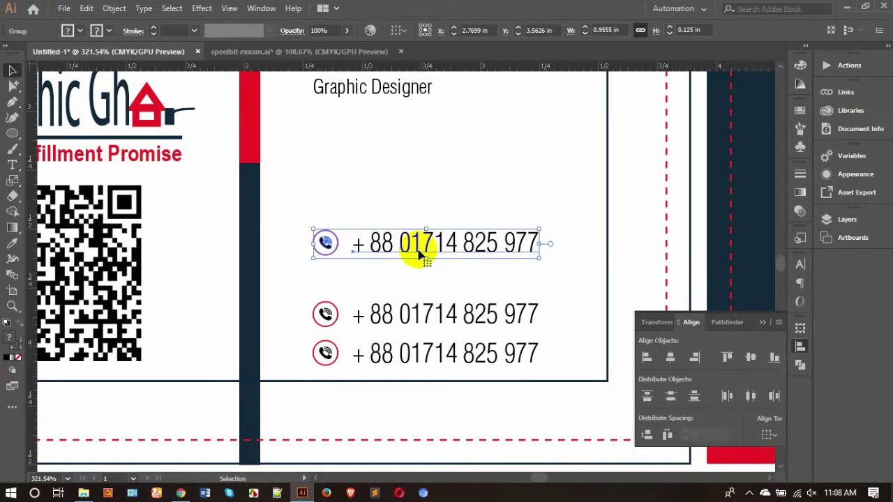
{"action": "left_click_drag", "start_coordinate": [406, 187], "coordinate": [408, 249]}
{"action": "left_click", "coordinate": [458, 369], "text": "shift"}
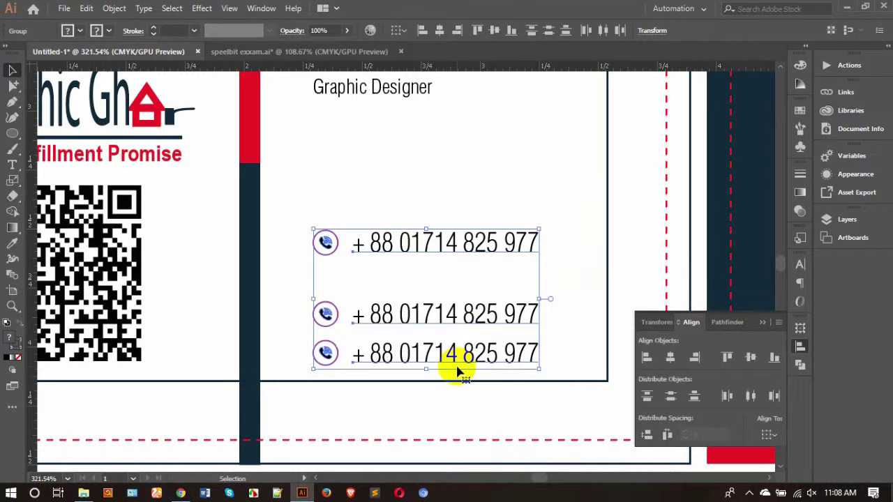
{"action": "left_click", "coordinate": [647, 434]}
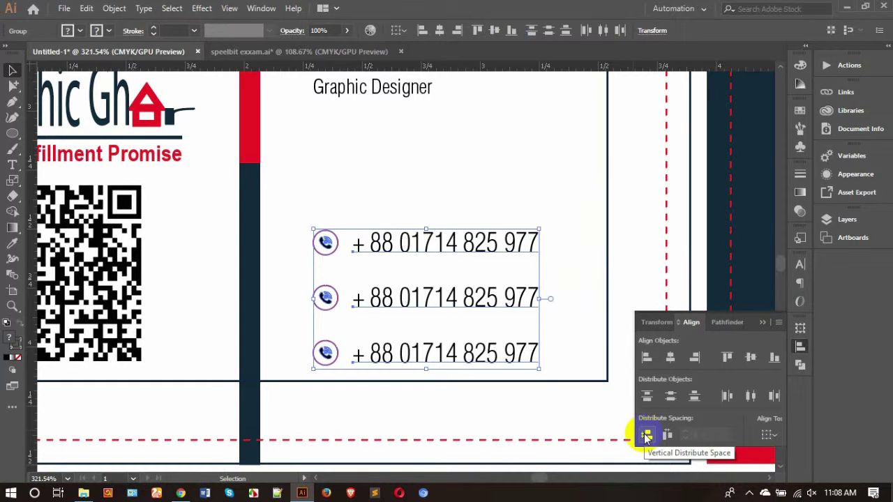
{"action": "left_click", "coordinate": [430, 162]}
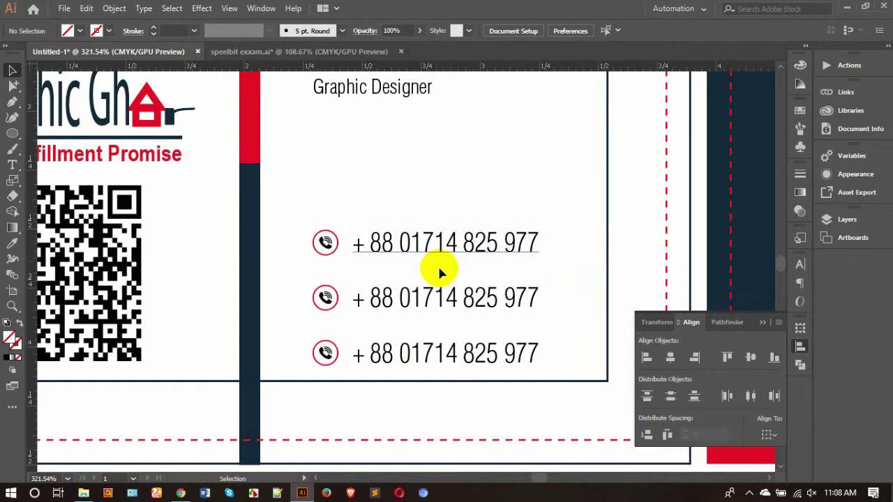
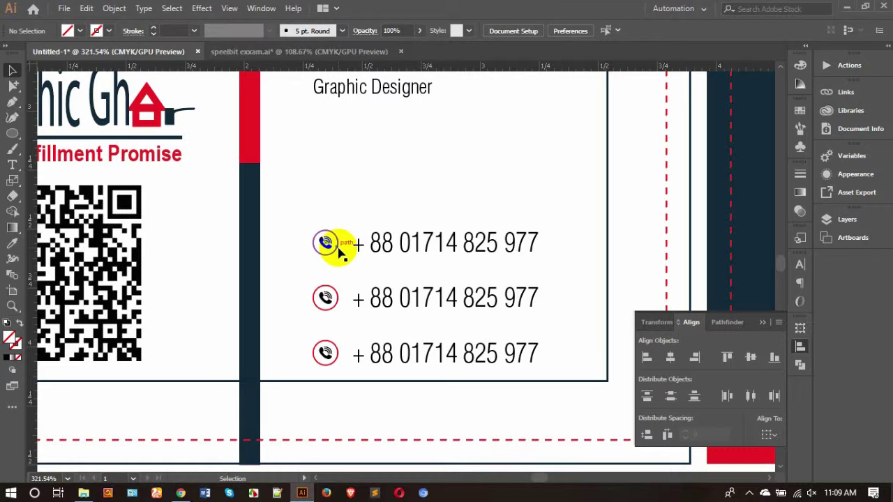
- Ungroup the artwork of the dark back card
{"action": "key", "text": "alt"}
{"action": "key", "text": "ctrl+1"}
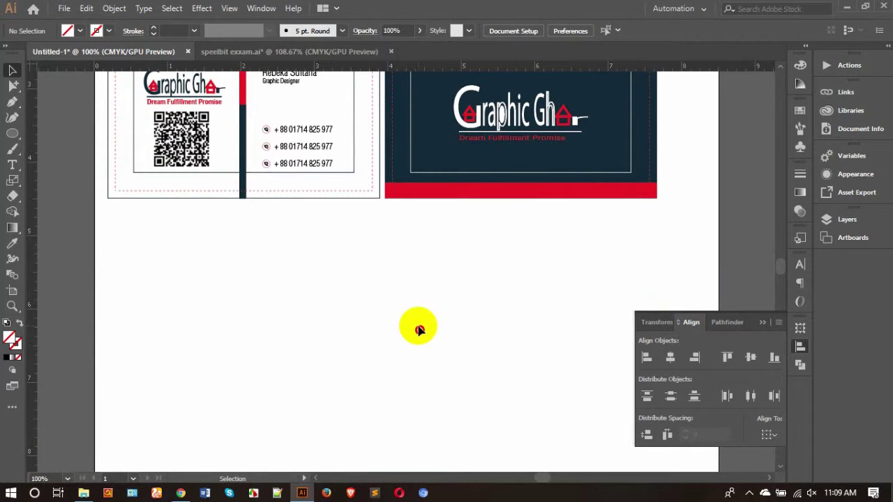
{"action": "scroll", "coordinate": [417, 323], "scroll_direction": "up", "scroll_amount": 2}
{"action": "scroll", "coordinate": [417, 330], "scroll_direction": "up", "scroll_amount": 1}
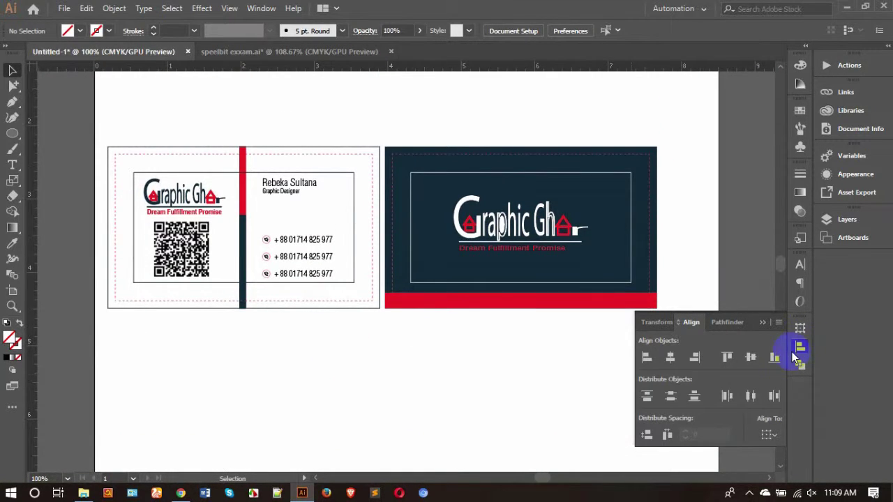
{"action": "left_click", "coordinate": [810, 349]}
{"action": "left_click", "coordinate": [543, 357]}
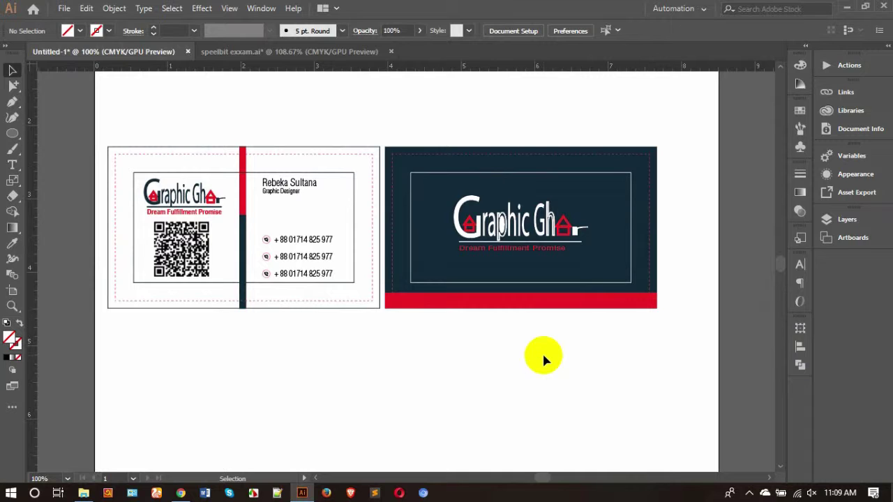
{"action": "left_click", "coordinate": [410, 145]}
{"action": "left_click", "coordinate": [415, 127]}
{"action": "left_click", "coordinate": [509, 165]}
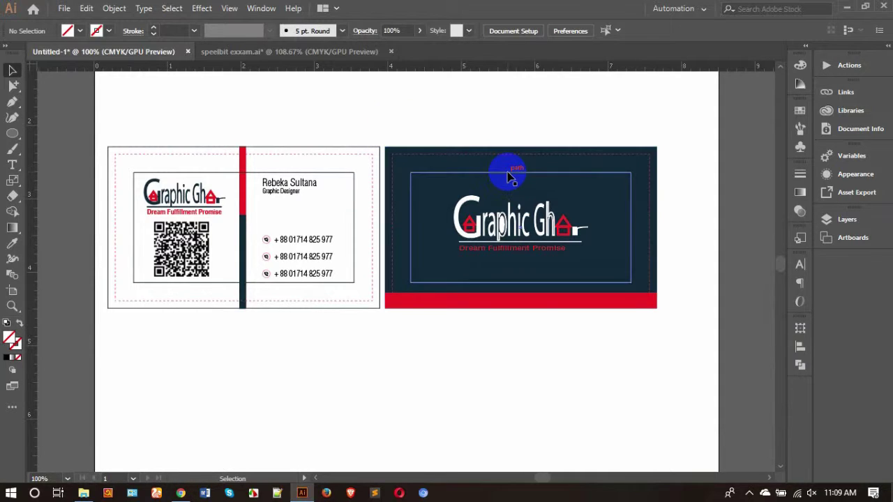
{"action": "left_click", "coordinate": [682, 148]}
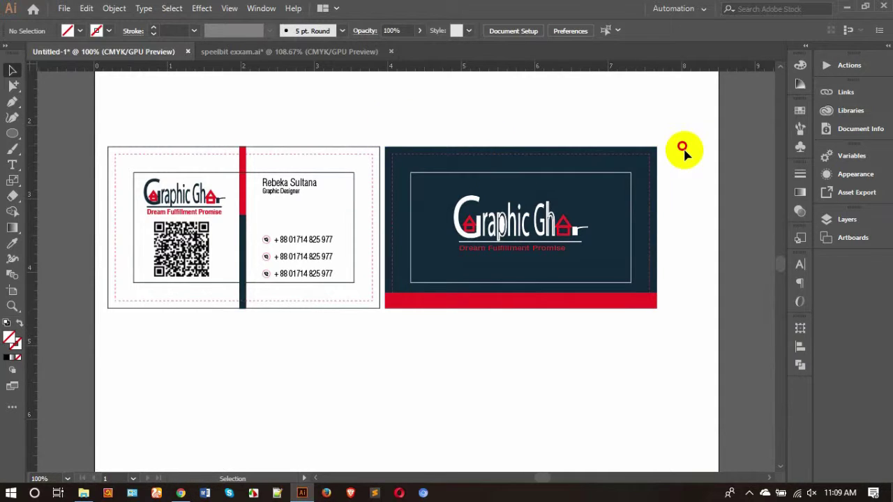
{"action": "left_click", "coordinate": [556, 236]}
{"action": "right_click", "coordinate": [552, 227]}
{"action": "left_click", "coordinate": [590, 341]}
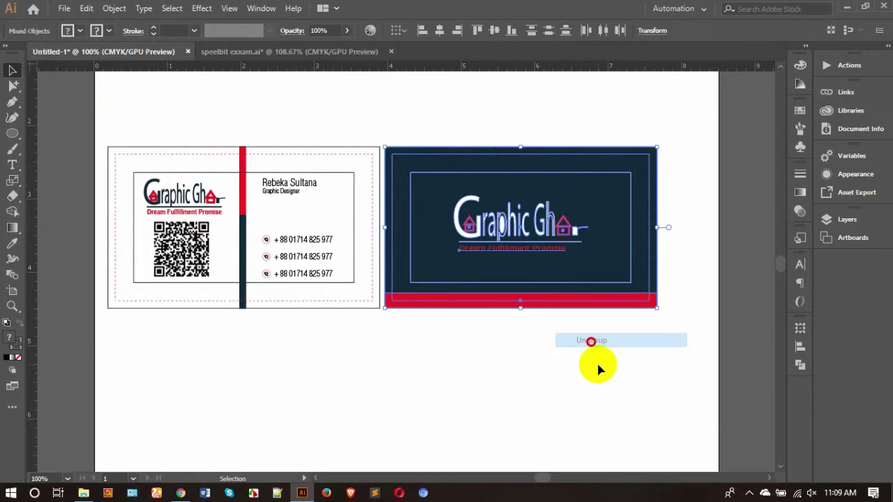
- Try to align all objects of the dark back card to their horizontal center
{"action": "left_click", "coordinate": [391, 116]}
{"action": "left_click_drag", "start_coordinate": [385, 131], "coordinate": [698, 378]}
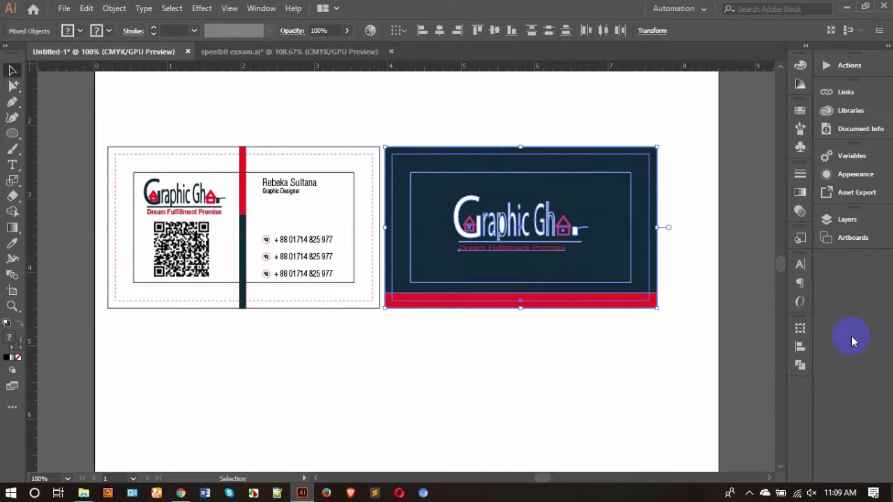
{"action": "left_click", "coordinate": [800, 328]}
{"action": "left_click", "coordinate": [685, 292]}
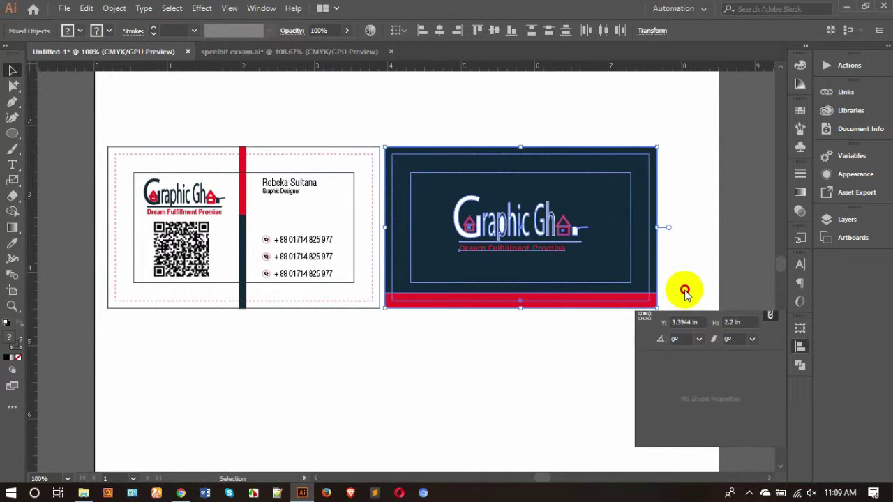
{"action": "left_click", "coordinate": [670, 357]}
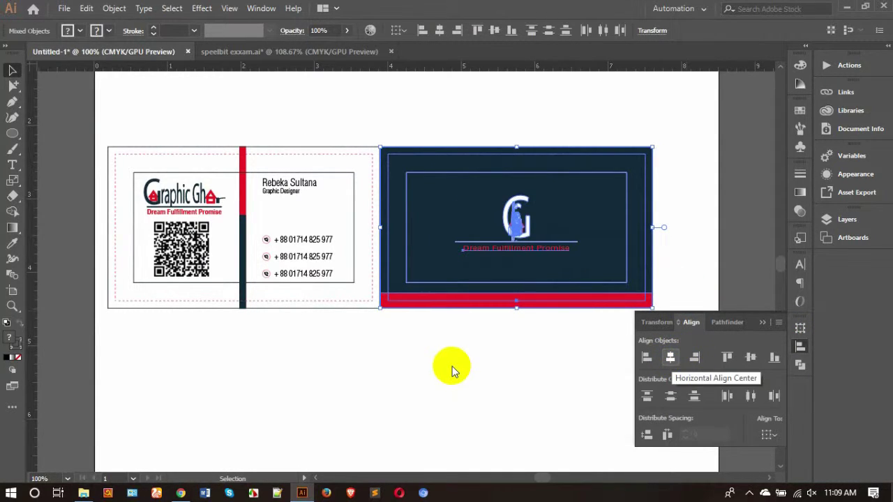
{"action": "key", "text": "ctrl+z"}
{"action": "left_click", "coordinate": [498, 374]}
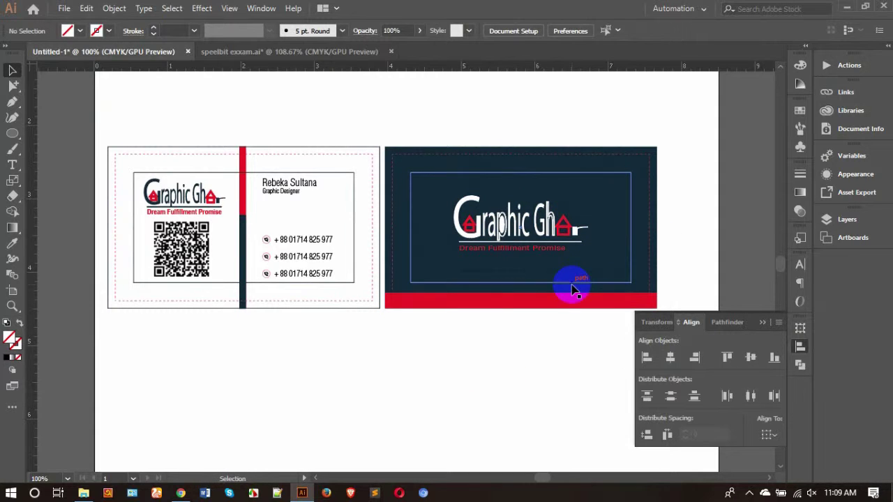
{"action": "left_click", "coordinate": [622, 308]}
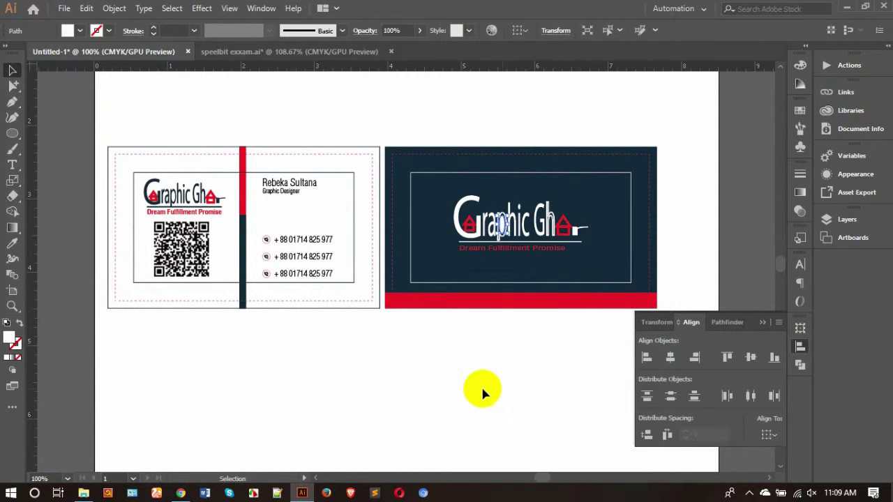
{"action": "left_click", "coordinate": [518, 373]}
- Group the Graphic Ghar logo together with its underline and tagline on the dark back card
{"action": "scroll", "coordinate": [510, 225], "scroll_direction": "up", "scroll_amount": 5}
{"action": "left_click_drag", "start_coordinate": [145, 100], "coordinate": [512, 289]}
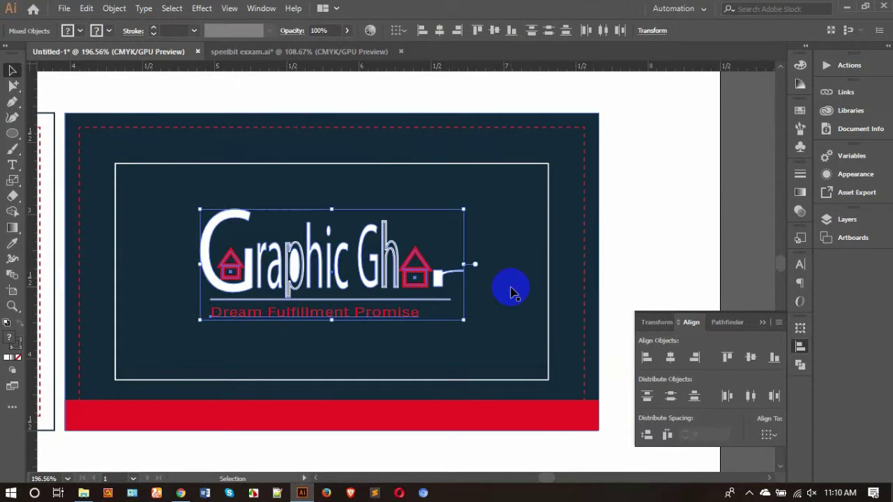
{"action": "key", "text": "a"}
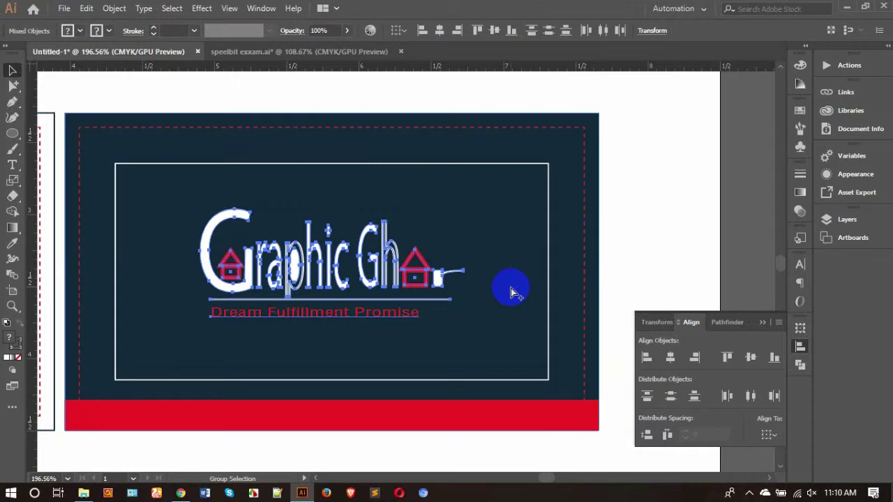
{"action": "key", "text": "v"}
{"action": "left_click", "coordinate": [657, 237]}
{"action": "left_click_drag", "start_coordinate": [223, 272], "coordinate": [225, 273]}
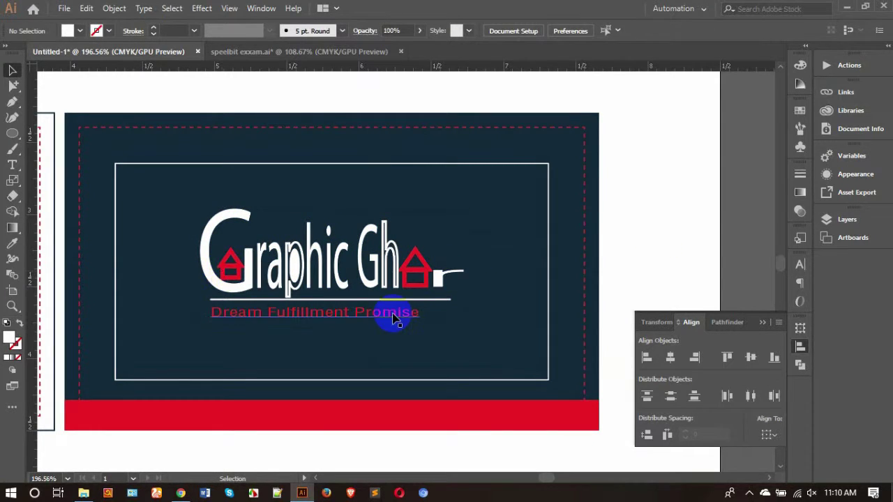
{"action": "left_click", "coordinate": [240, 275]}
{"action": "left_click", "coordinate": [375, 84]}
- Set the stroke weight of both red house icons in the back card's logo to 0.75 pt
{"action": "key", "text": "z"}
{"action": "left_click_drag", "start_coordinate": [345, 178], "coordinate": [369, 169]}
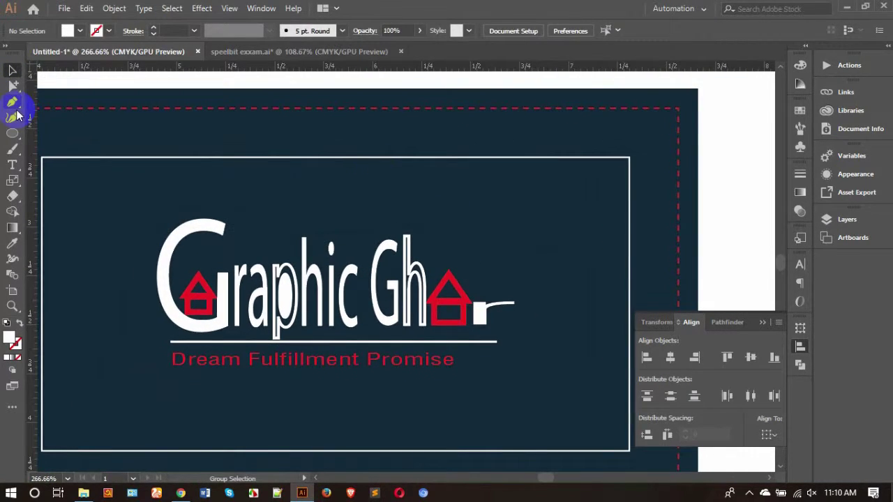
{"action": "left_click", "coordinate": [11, 84]}
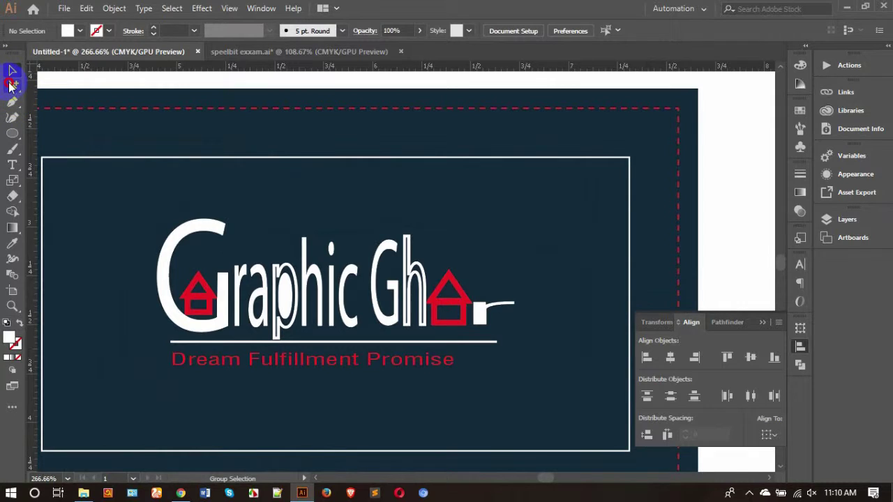
{"action": "left_click", "coordinate": [211, 300]}
{"action": "left_click", "coordinate": [215, 302]}
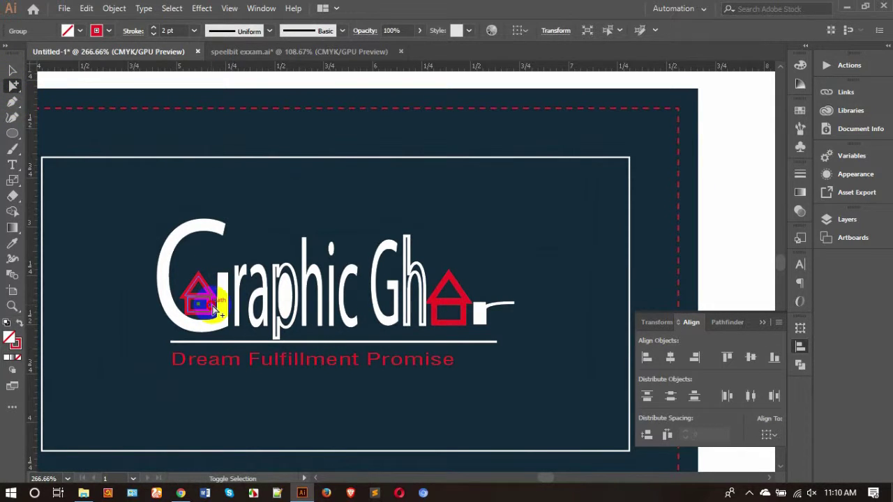
{"action": "left_click", "coordinate": [448, 287], "text": "shift"}
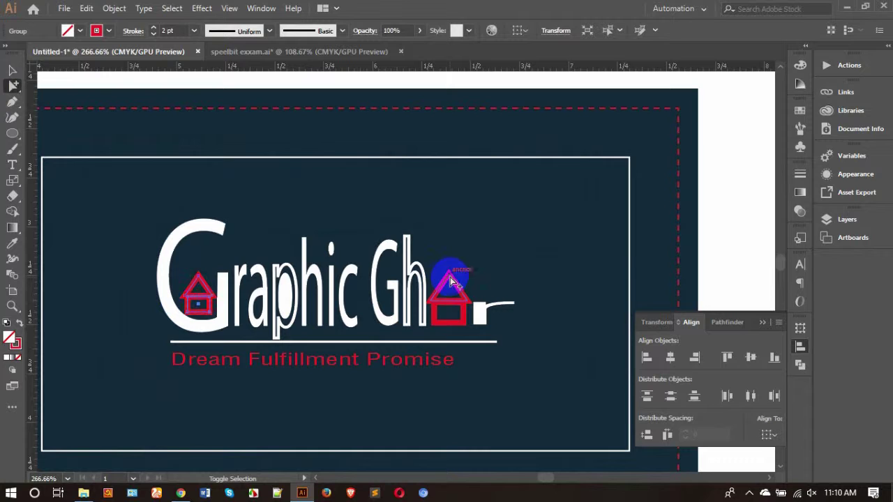
{"action": "left_click", "coordinate": [463, 317], "text": "shift"}
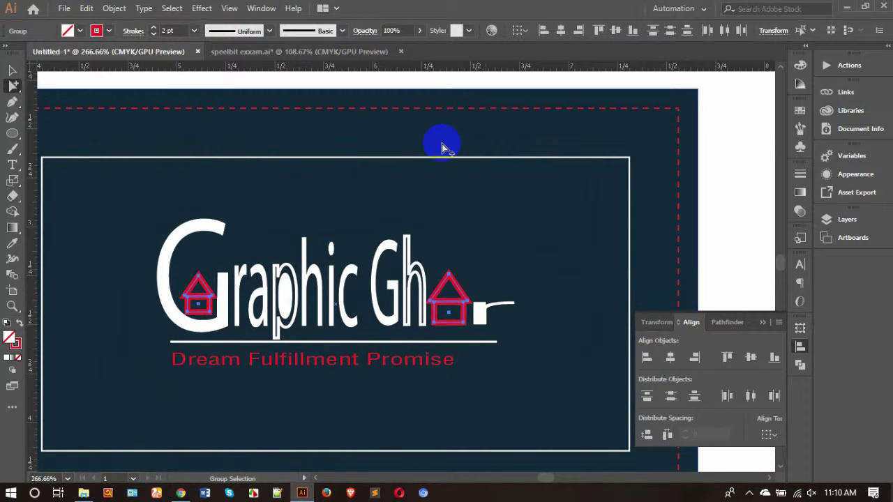
{"action": "left_click", "coordinate": [194, 31]}
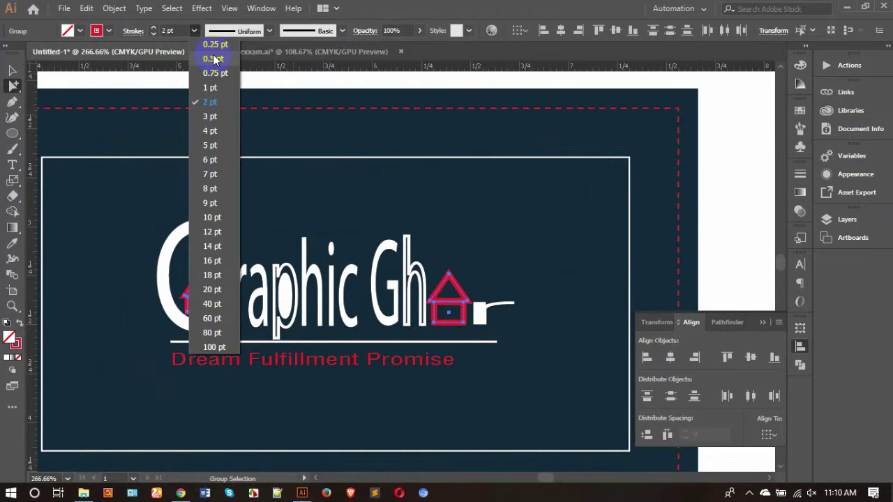
{"action": "left_click", "coordinate": [212, 74]}
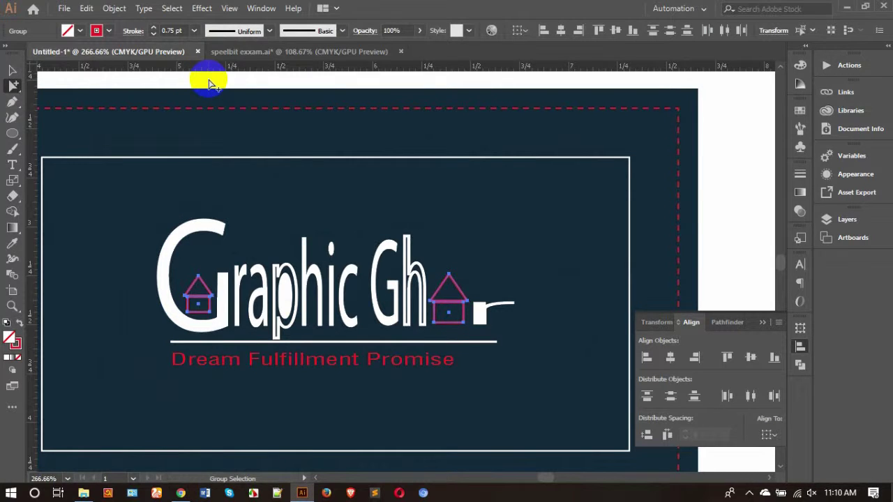
{"action": "left_click", "coordinate": [12, 70]}
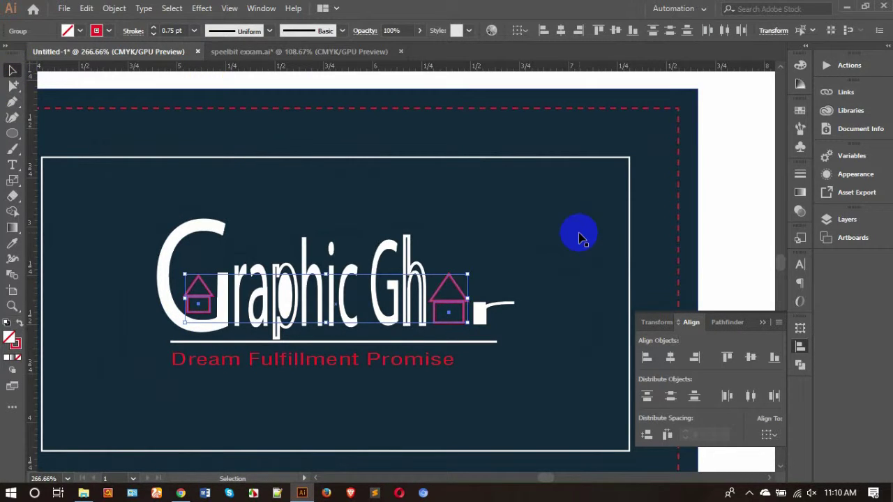
{"action": "left_click", "coordinate": [730, 241]}
- Set the horizontal scale of the "Dream Fulfillment Promise" tagline on the back card to 100%
{"action": "left_click", "coordinate": [404, 248]}
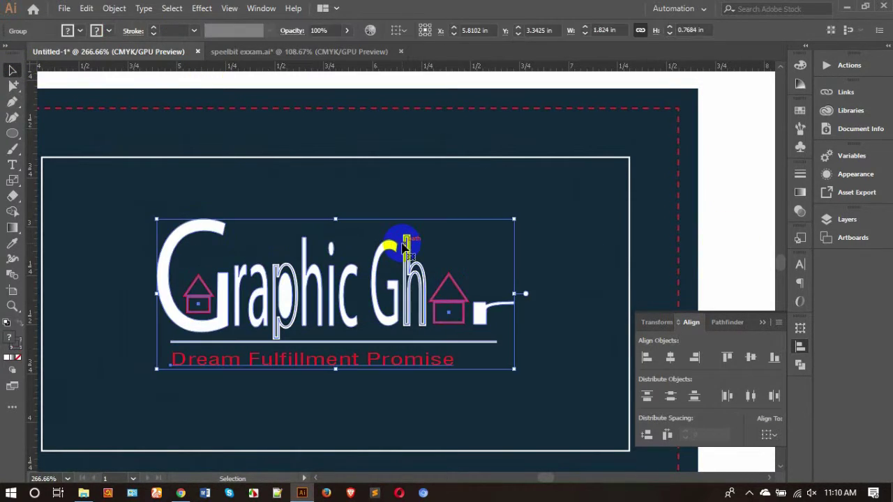
{"action": "left_click", "coordinate": [12, 85]}
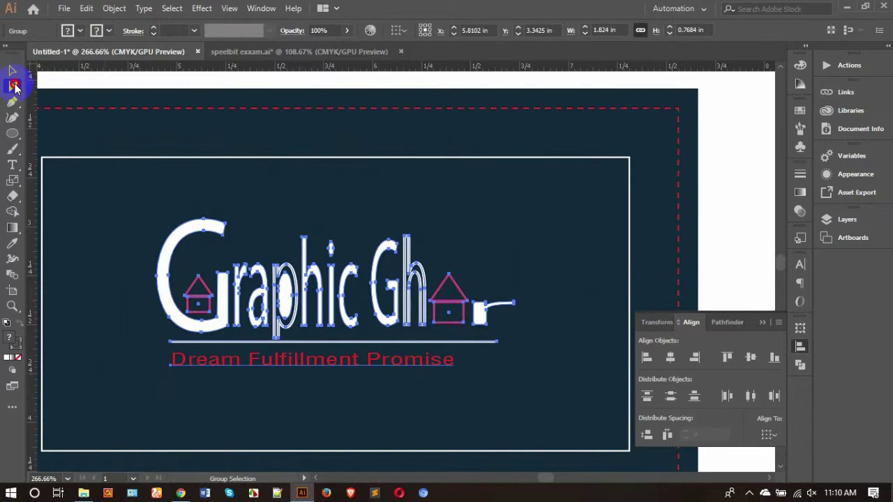
{"action": "left_click", "coordinate": [677, 233]}
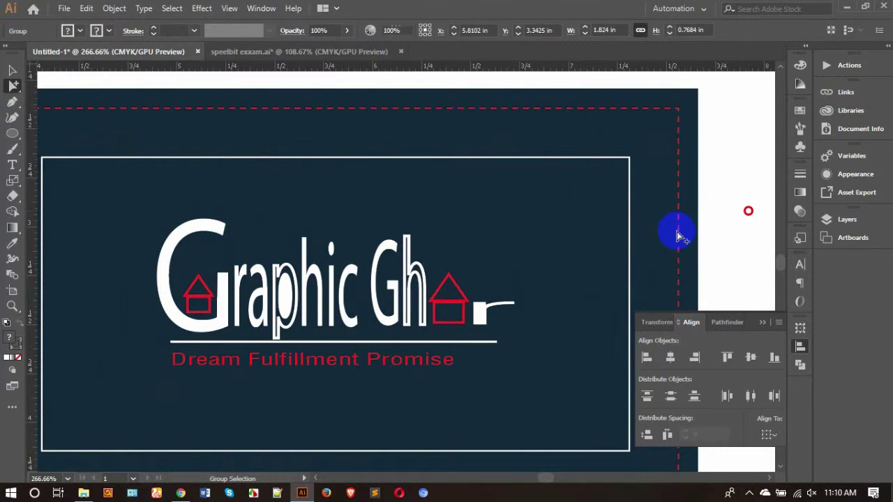
{"action": "left_click", "coordinate": [416, 358]}
{"action": "key", "text": "ctrl+t"}
{"action": "left_click", "coordinate": [776, 355]}
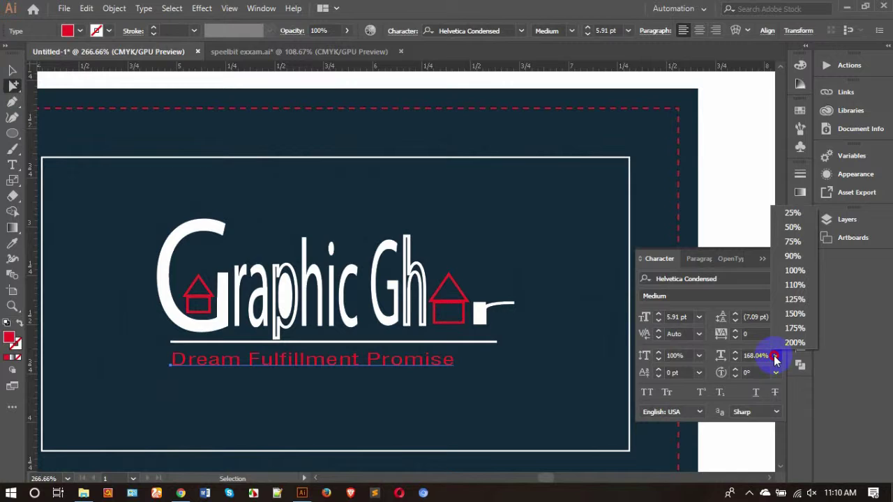
{"action": "left_click", "coordinate": [794, 269]}
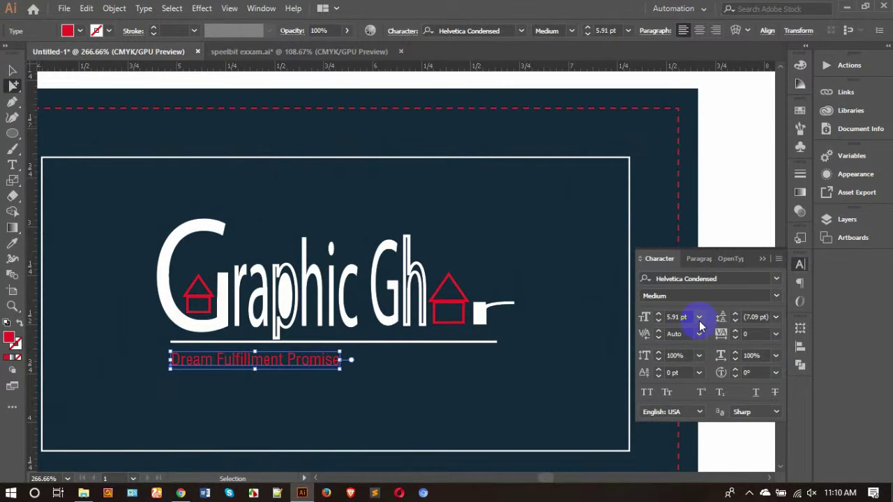
- Set the font size of the "Dream Fulfillment Promise" tagline on the back card to 12 pt
{"action": "left_click", "coordinate": [659, 314]}
{"action": "left_click", "coordinate": [658, 314]}
{"action": "left_click", "coordinate": [658, 314]}
{"action": "left_click", "coordinate": [658, 313]}
{"action": "left_click", "coordinate": [658, 314]}
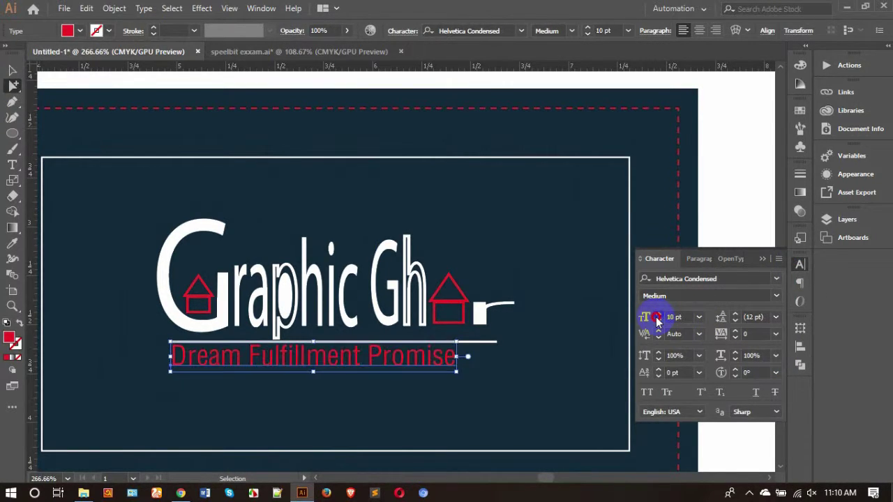
{"action": "left_click", "coordinate": [658, 314]}
{"action": "left_click", "coordinate": [659, 314]}
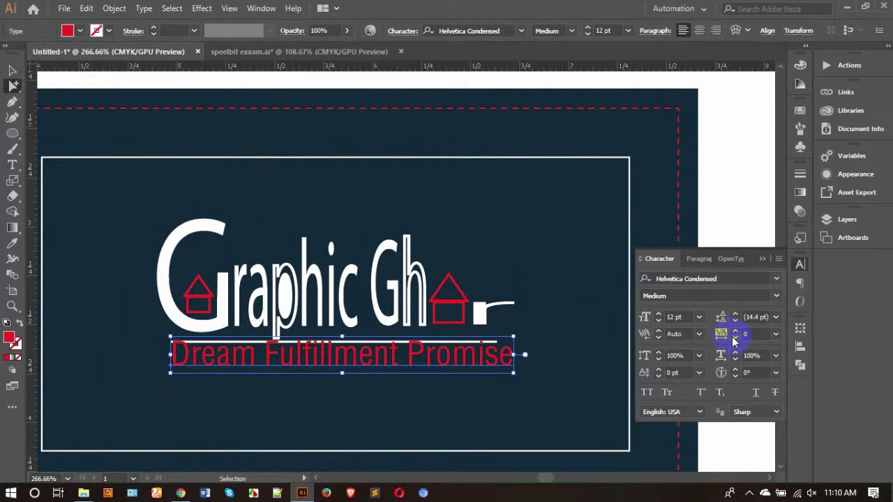
- Set the horizontal scale of the tagline to 95% so its width matches the white underline
{"action": "left_click", "coordinate": [736, 359]}
{"action": "left_click", "coordinate": [736, 359]}
{"action": "left_click", "coordinate": [736, 359]}
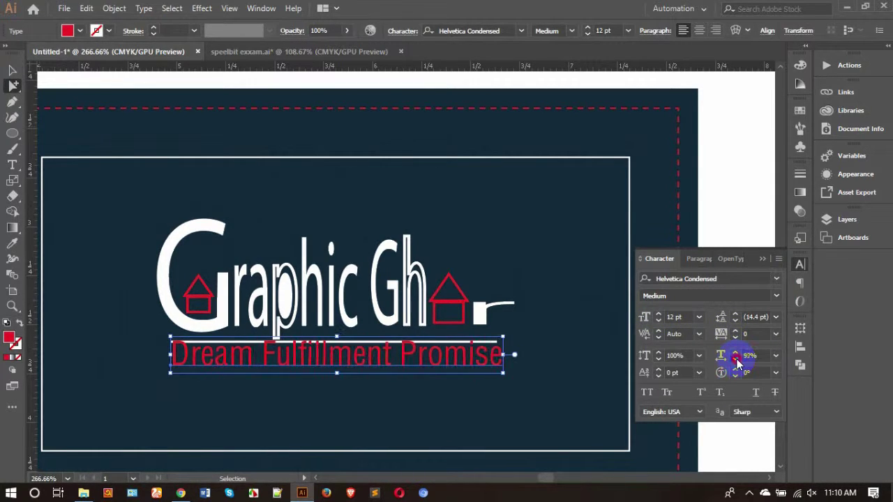
{"action": "left_click", "coordinate": [736, 359]}
{"action": "left_click", "coordinate": [735, 359]}
- Move the tagline down so it sits just below the white underline of the logo
{"action": "left_click", "coordinate": [13, 82]}
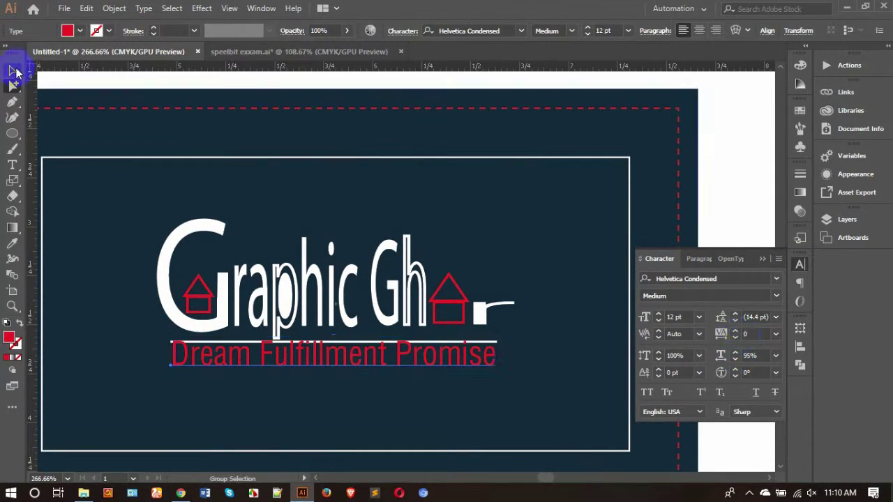
{"action": "left_click", "coordinate": [14, 71]}
{"action": "key", "text": "shift+Down"}
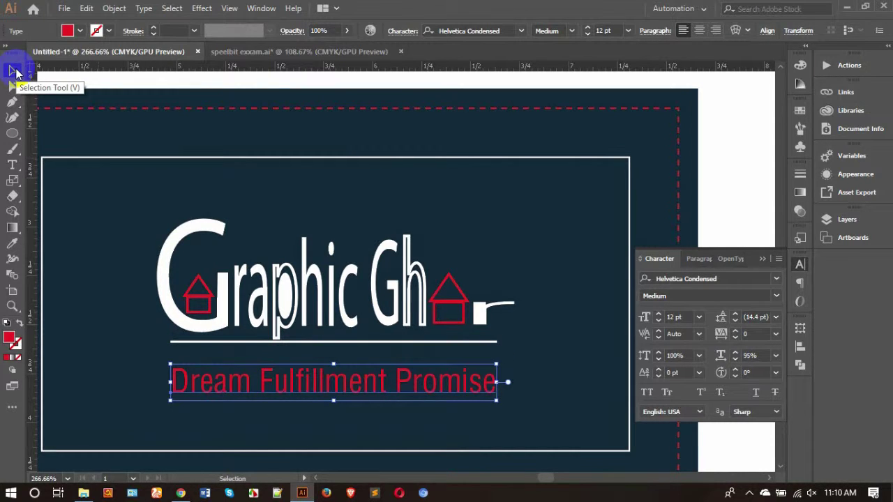
{"action": "key", "text": "Up"}
{"action": "key", "text": "Up"}
{"action": "key", "text": "Up"}
{"action": "key", "text": "Up"}
{"action": "key", "text": "Up"}
{"action": "key", "text": "Up"}
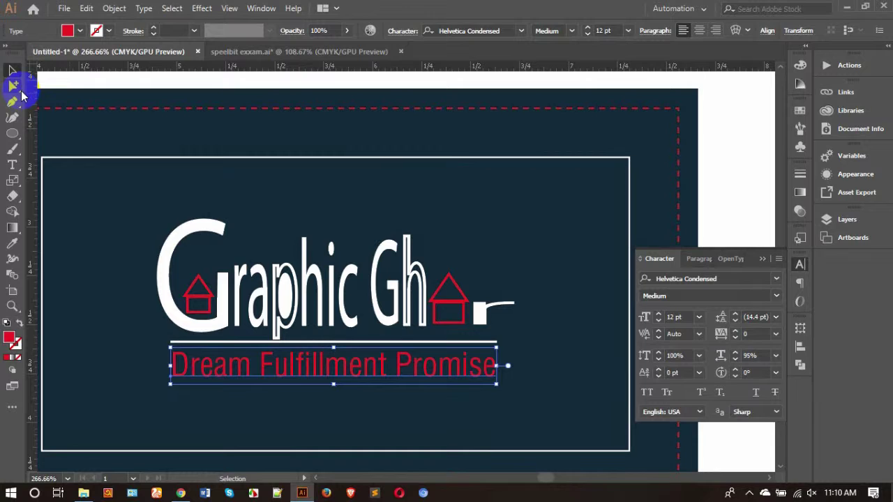
- Shift the white underline slightly down, closer to the tagline
{"action": "left_click", "coordinate": [14, 85]}
{"action": "left_click", "coordinate": [484, 342]}
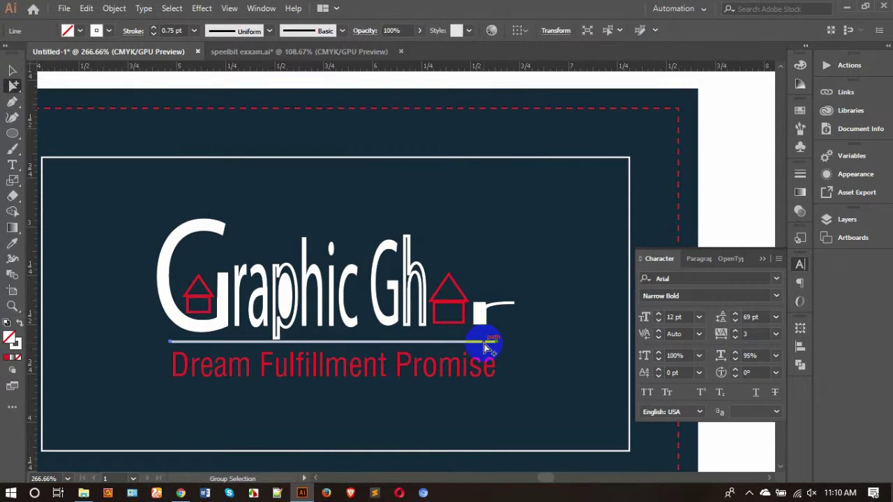
{"action": "left_click_drag", "start_coordinate": [484, 343], "coordinate": [484, 346]}
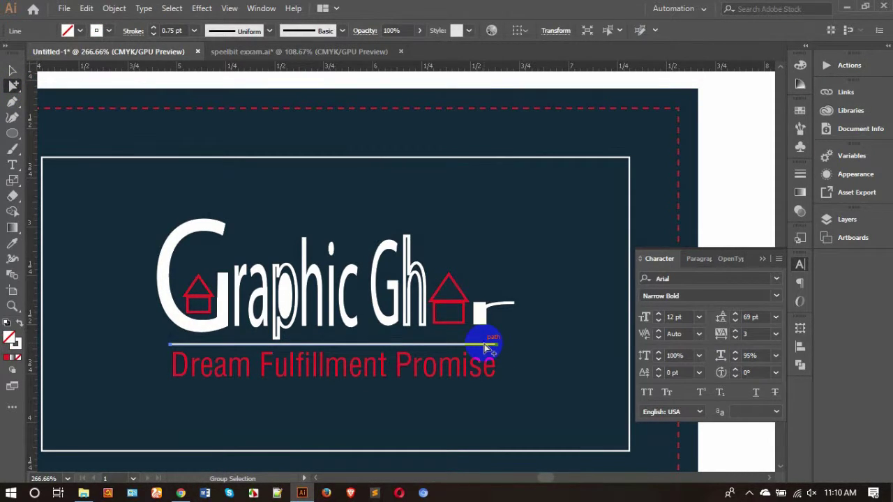
{"action": "left_click", "coordinate": [11, 71]}
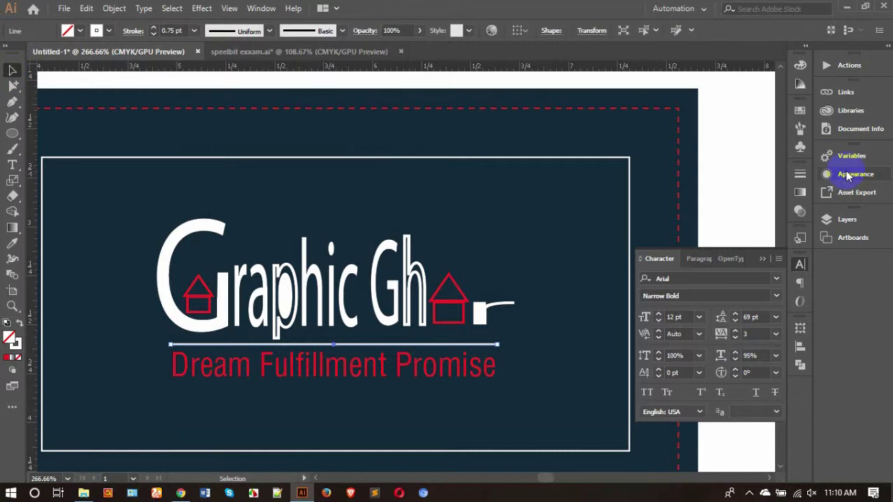
{"action": "left_click", "coordinate": [738, 173]}
- Paste a copy of the Graphic Ghar logo group onto the empty pasteboard beside the artboard and ungroup it
{"action": "scroll", "coordinate": [737, 172], "scroll_direction": "down", "scroll_amount": 1}
{"action": "left_click_drag", "start_coordinate": [723, 176], "coordinate": [662, 165]}
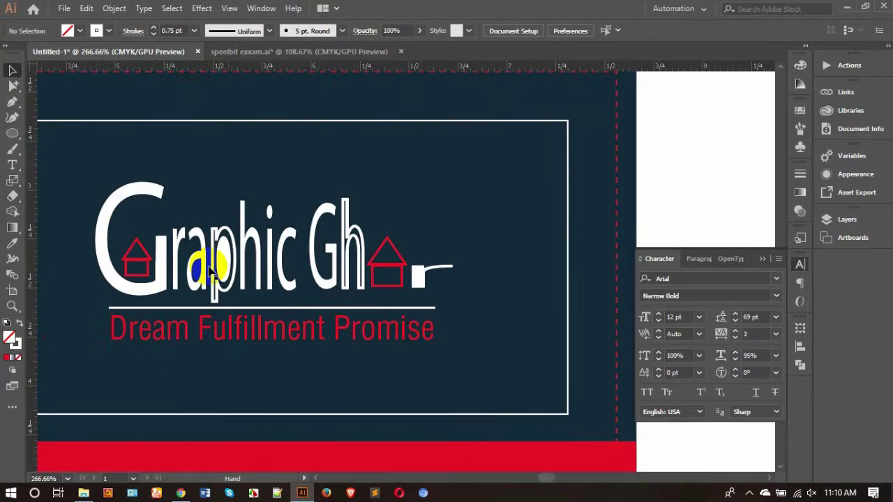
{"action": "left_click", "coordinate": [152, 189]}
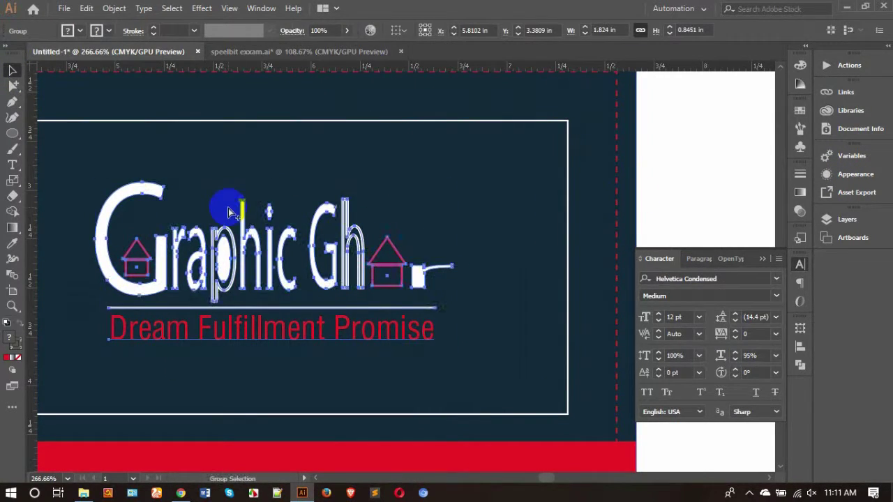
{"action": "left_click_drag", "start_coordinate": [681, 179], "coordinate": [461, 201]}
{"action": "left_click_drag", "start_coordinate": [819, 220], "coordinate": [328, 226]}
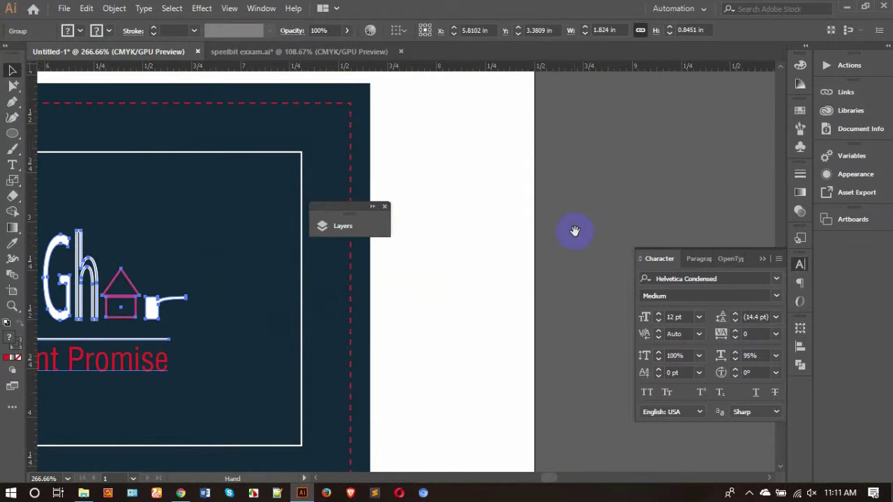
{"action": "left_click", "coordinate": [382, 208]}
{"action": "left_click", "coordinate": [640, 198]}
{"action": "scroll", "coordinate": [640, 198], "scroll_direction": "right", "scroll_amount": 5}
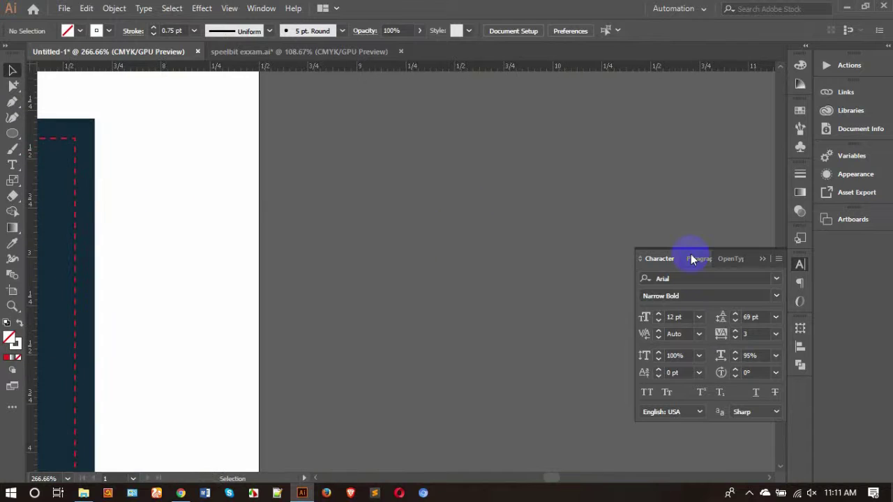
{"action": "scroll", "coordinate": [454, 235], "scroll_direction": "right", "scroll_amount": 4}
{"action": "key", "text": "ctrl+v"}
{"action": "right_click", "coordinate": [465, 237]}
{"action": "left_click", "coordinate": [497, 341]}
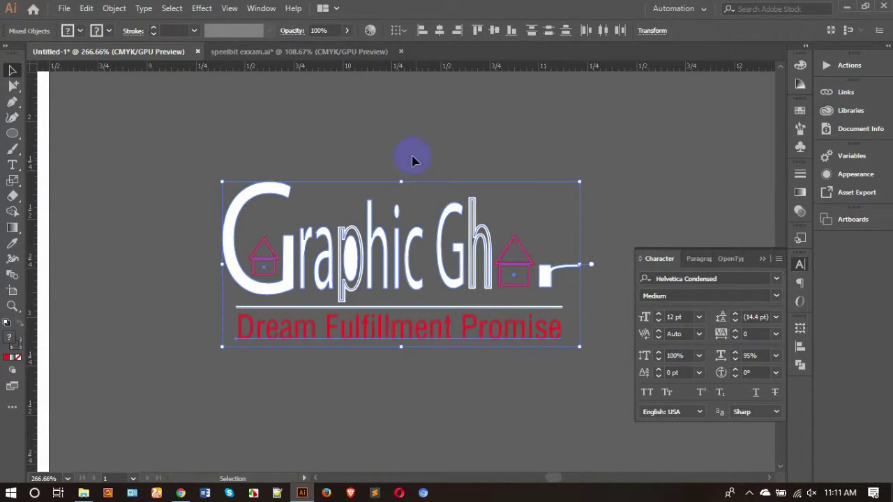
- Reduce the height of the copied Graphic Ghar lettering and houses to about 0.39 in and group them
{"action": "left_click", "coordinate": [195, 154]}
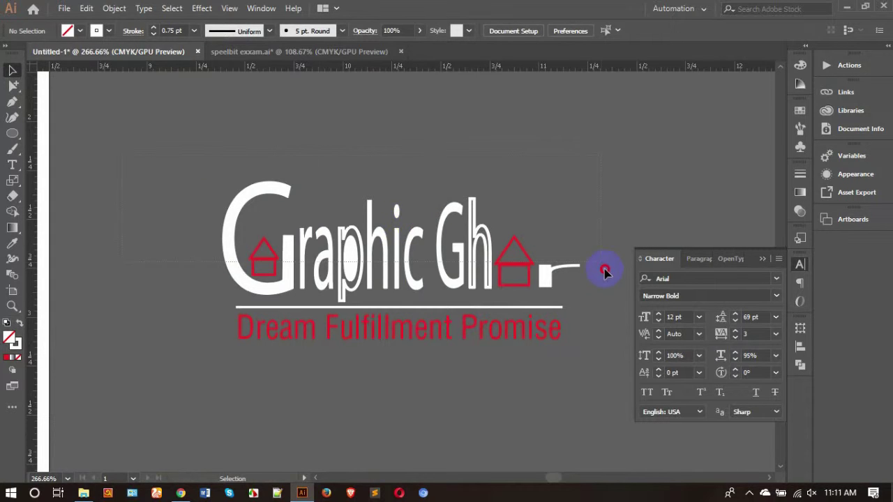
{"action": "left_click_drag", "start_coordinate": [582, 286], "coordinate": [432, 207]}
{"action": "left_click_drag", "start_coordinate": [405, 181], "coordinate": [404, 226]}
{"action": "key", "text": "ctrl+g"}
{"action": "left_click", "coordinate": [490, 186]}
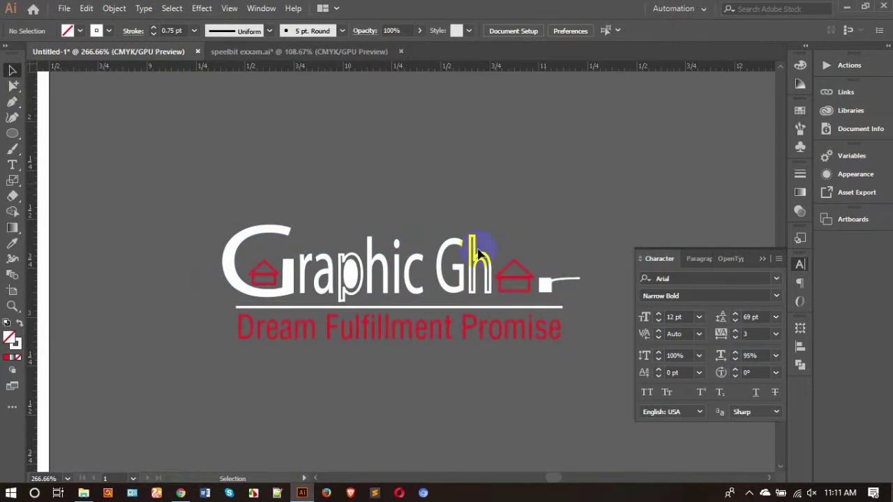
{"action": "left_click", "coordinate": [507, 279], "text": "alt"}
{"action": "left_click", "coordinate": [490, 183]}
{"action": "key", "text": "v"}
- Set the copied logo's underline to the lettering's width of 1.824 in, scaling it from its left end
{"action": "left_click", "coordinate": [265, 245]}
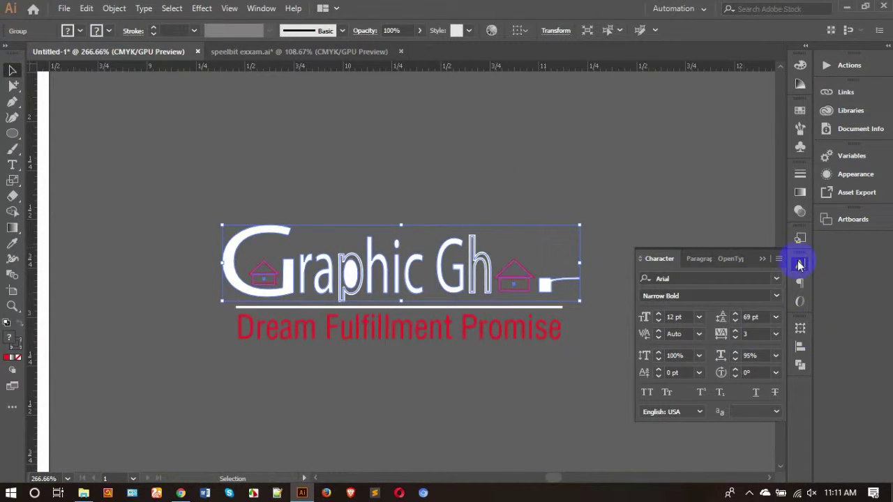
{"action": "left_click", "coordinate": [800, 328]}
{"action": "left_click", "coordinate": [745, 305]}
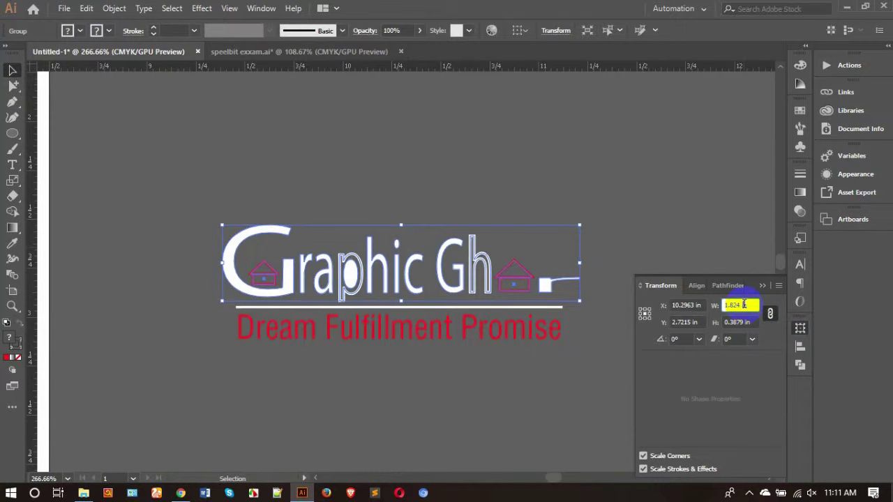
{"action": "double_click", "coordinate": [747, 304]}
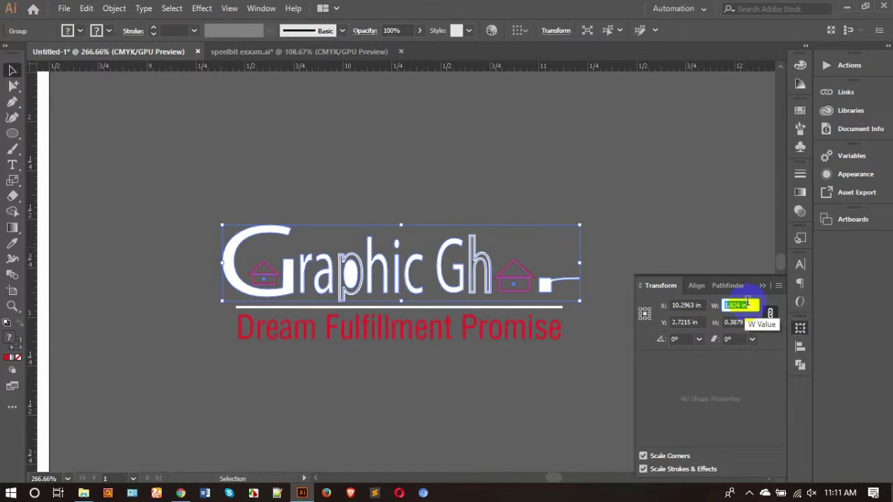
{"action": "key", "text": "Tab"}
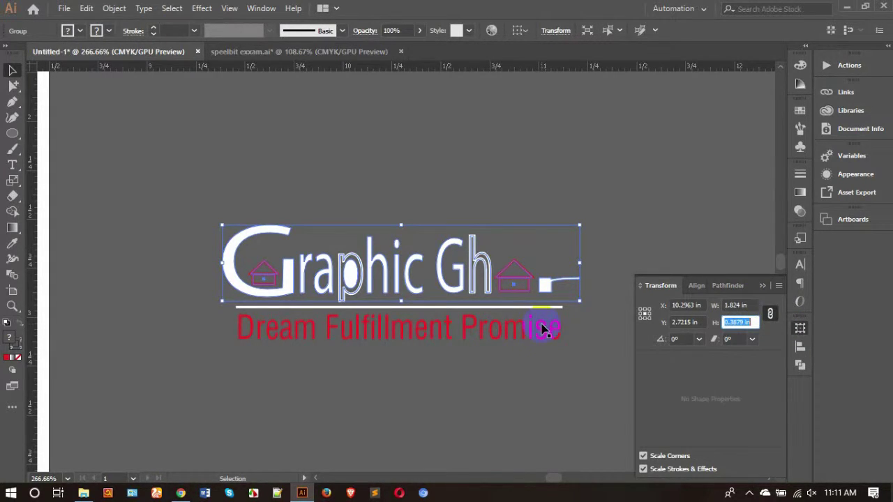
{"action": "left_click", "coordinate": [558, 311]}
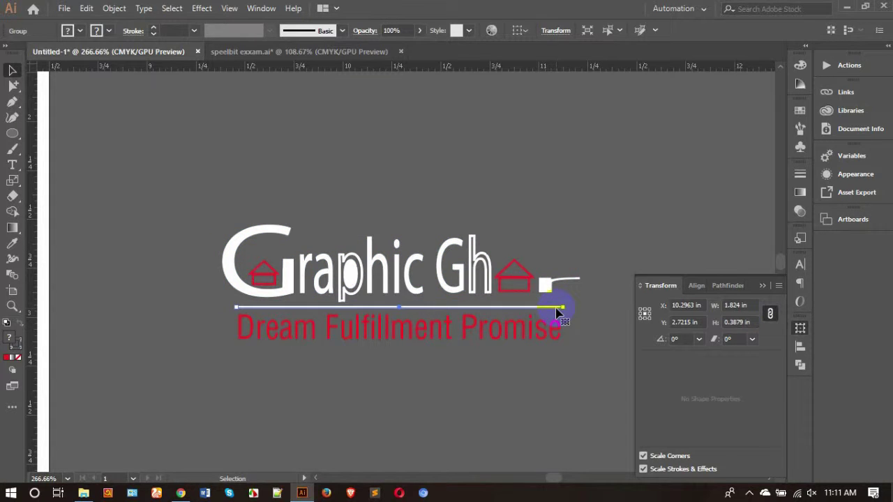
{"action": "left_click", "coordinate": [641, 314]}
{"action": "left_click", "coordinate": [734, 306]}
{"action": "key", "text": "Return"}
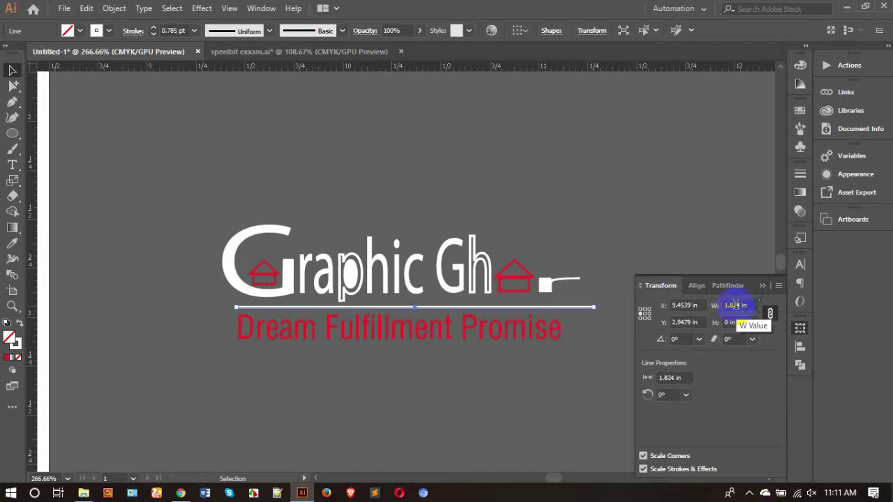
- Set the width of the copied "Dream Fulfillment Promise" tagline to 1.824 in, scaling from its left edge
{"action": "left_click", "coordinate": [536, 230]}
{"action": "left_click", "coordinate": [504, 337]}
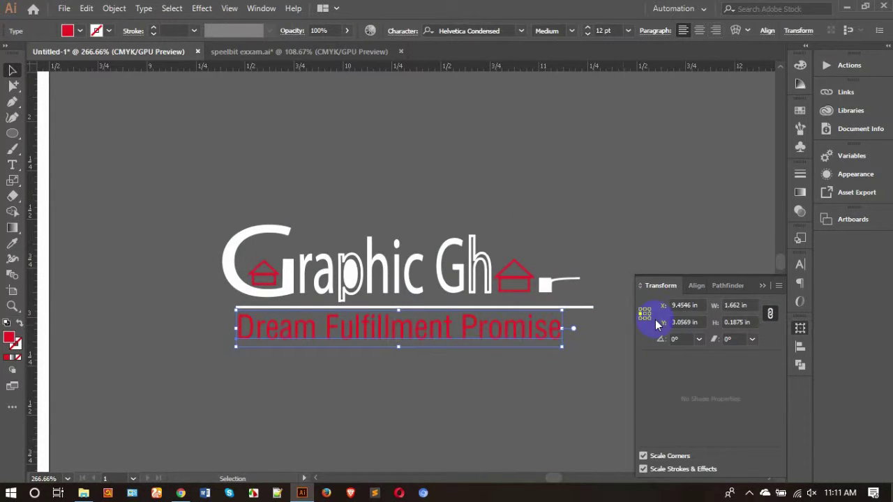
{"action": "left_click", "coordinate": [736, 306]}
{"action": "left_click", "coordinate": [736, 305]}
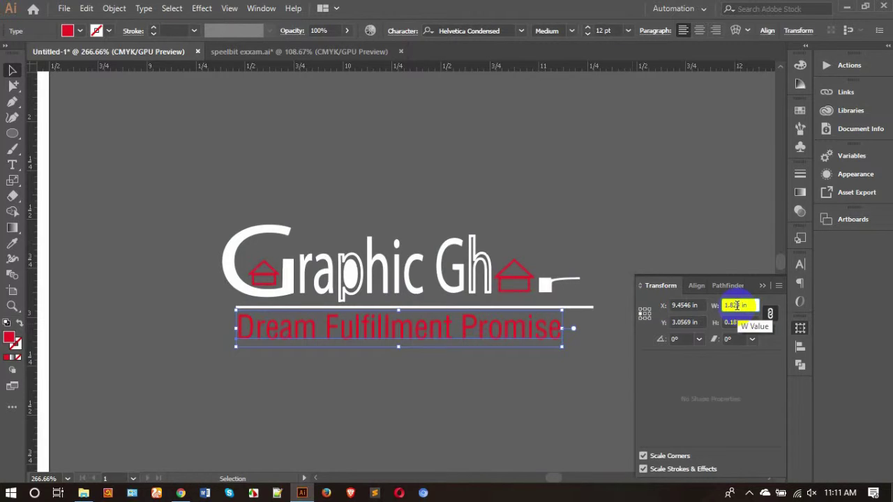
{"action": "key", "text": "Return"}
- Align the left edges of the copied lettering, underline and tagline
{"action": "left_click", "coordinate": [286, 393]}
{"action": "left_click_drag", "start_coordinate": [214, 223], "coordinate": [578, 379]}
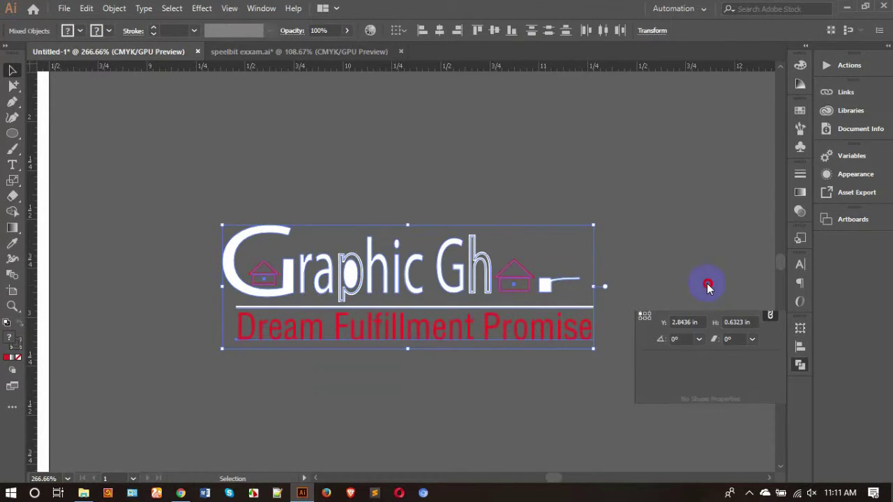
{"action": "left_click", "coordinate": [687, 323]}
{"action": "left_click", "coordinate": [647, 357]}
{"action": "left_click", "coordinate": [452, 397]}
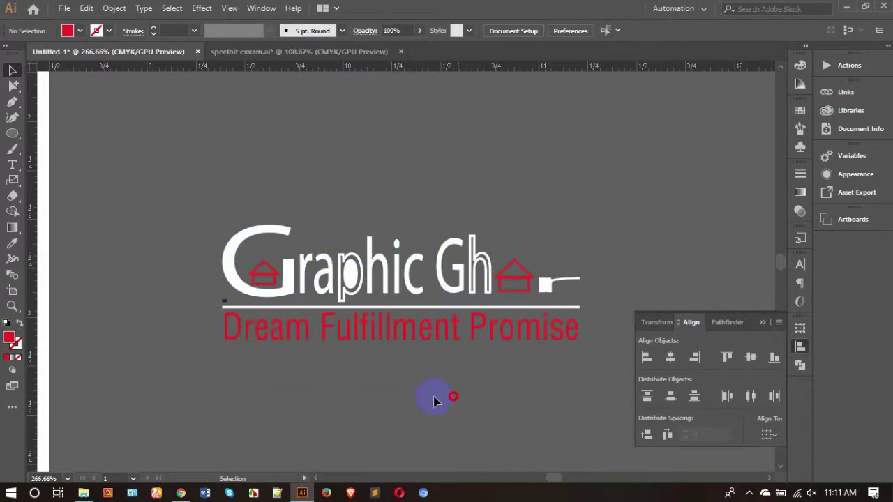
- Cut the "Graphic Gh" wordmark group with its house icons, leaving only the line and tagline in place
{"action": "key", "text": "ctrl"}
{"action": "key", "text": "ctrl+minus"}
{"action": "key", "text": "ctrl+a"}
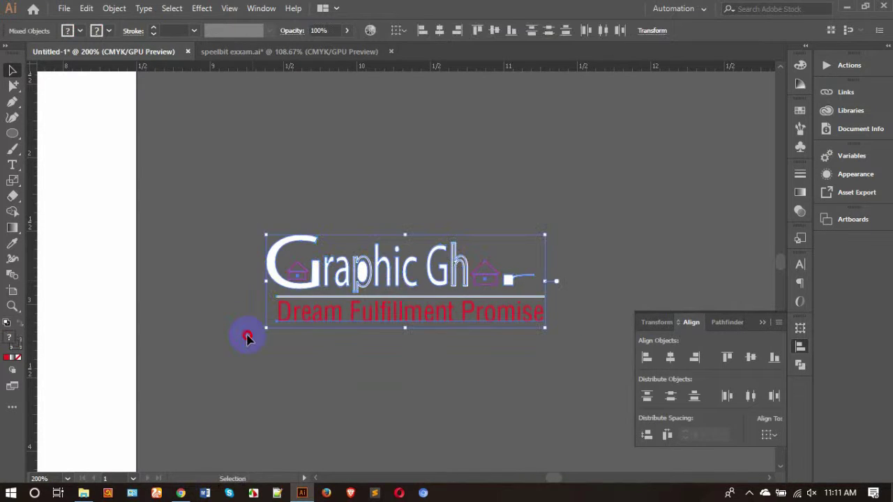
{"action": "left_click", "coordinate": [247, 337]}
{"action": "scroll", "coordinate": [318, 341], "scroll_direction": "up", "scroll_amount": 2}
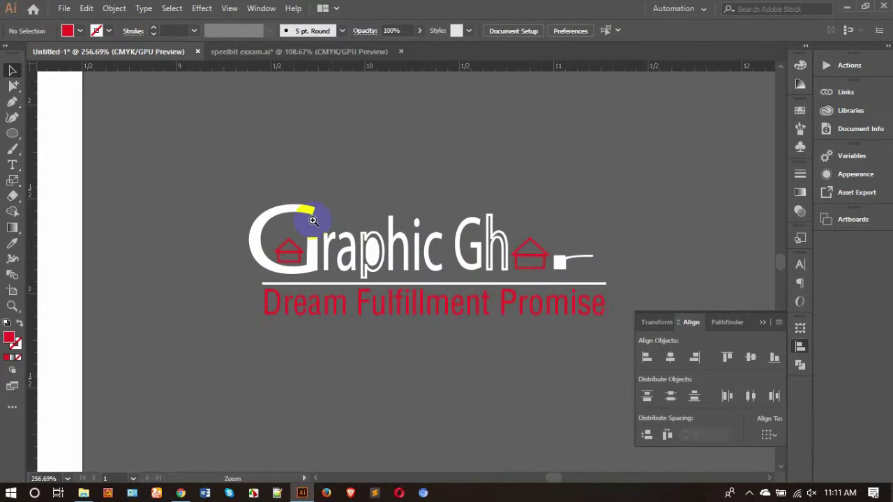
{"action": "left_click", "coordinate": [558, 253]}
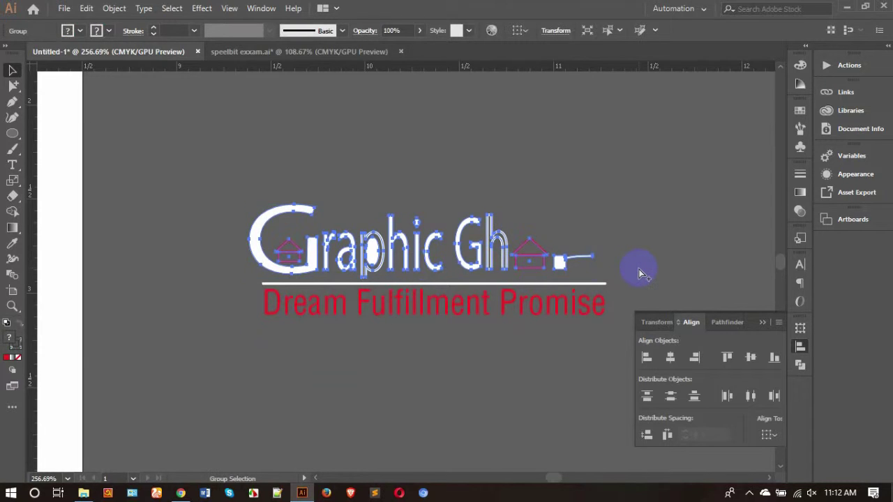
{"action": "key", "text": "Delete"}
- Delete the small stray dark rectangle just above the white line
{"action": "left_click_drag", "start_coordinate": [364, 272], "coordinate": [566, 280]}
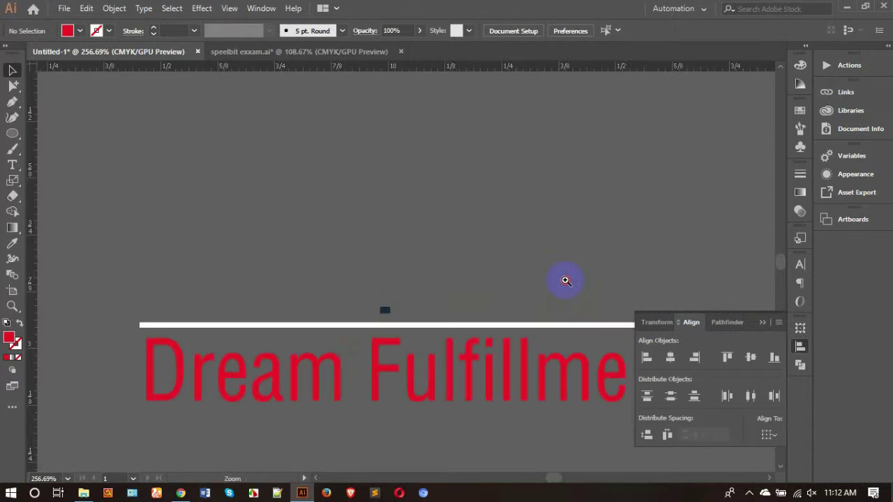
{"action": "left_click", "coordinate": [565, 280]}
{"action": "left_click", "coordinate": [431, 371]}
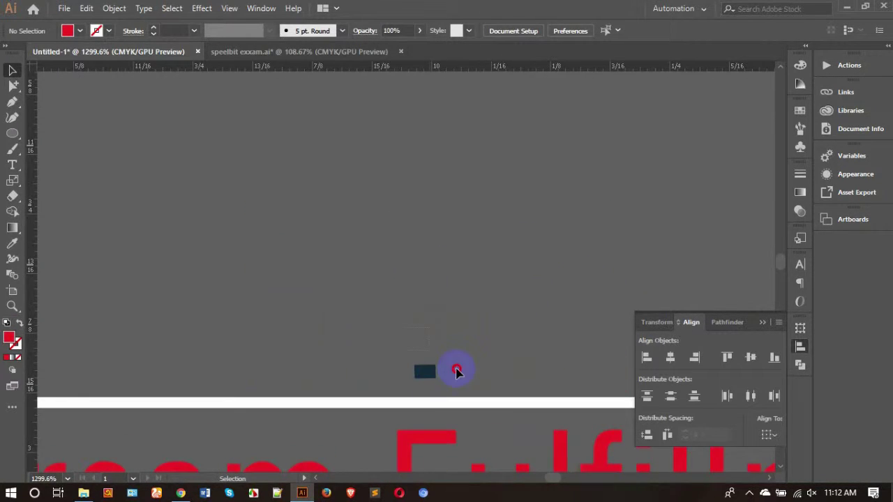
{"action": "scroll", "coordinate": [466, 381], "scroll_direction": "down", "scroll_amount": 4}
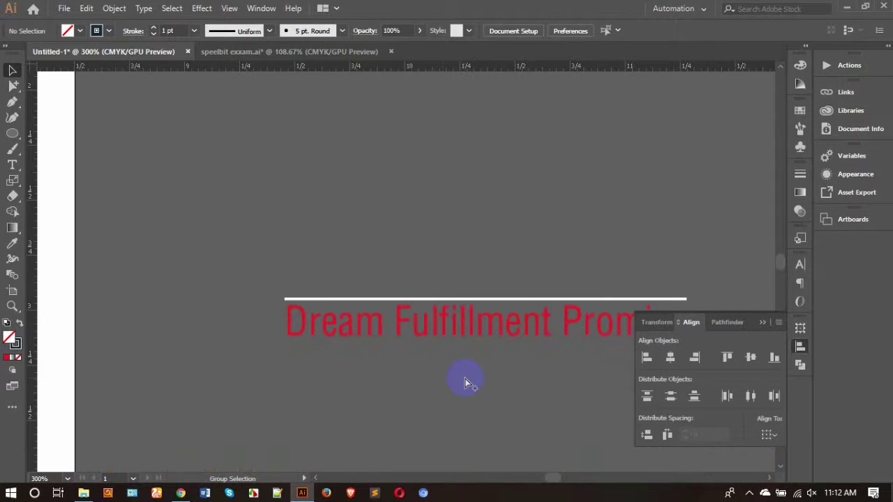
- Check the width of the white line above the tagline in its transform values
{"action": "left_click_drag", "start_coordinate": [464, 375], "coordinate": [353, 314]}
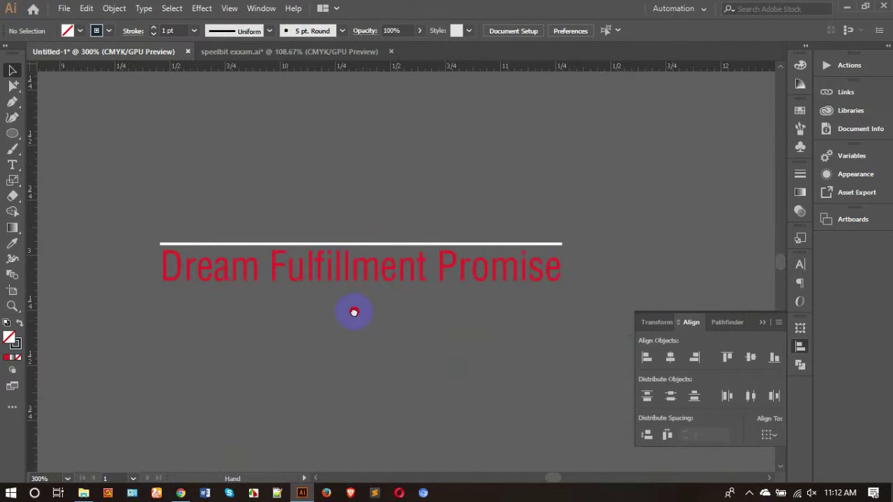
{"action": "left_click", "coordinate": [366, 236]}
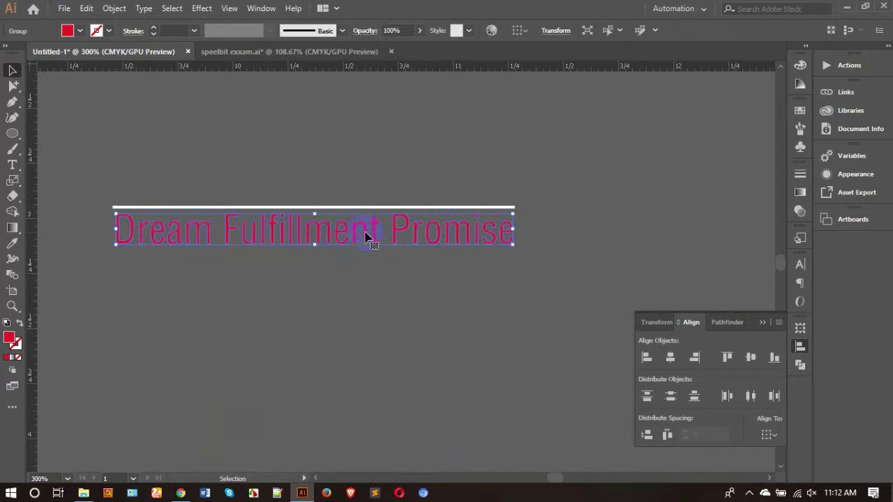
{"action": "left_click", "coordinate": [322, 342]}
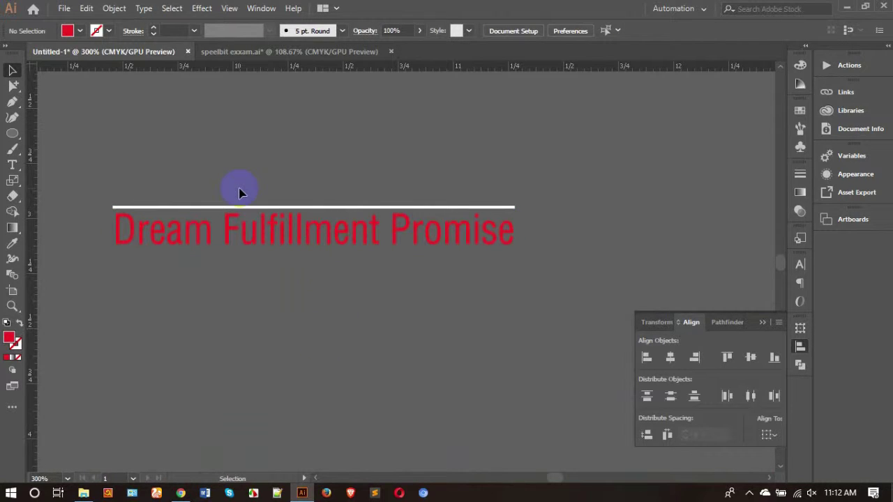
{"action": "left_click", "coordinate": [234, 206]}
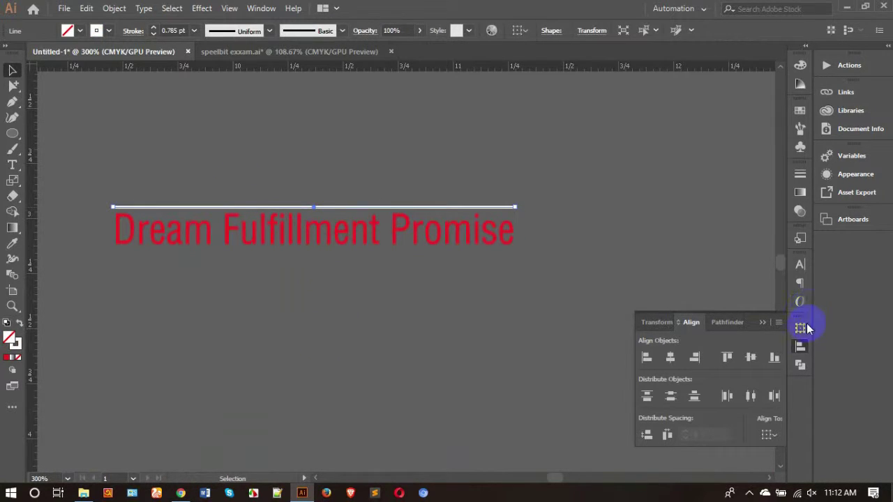
{"action": "left_click", "coordinate": [628, 322]}
{"action": "left_click", "coordinate": [658, 322]}
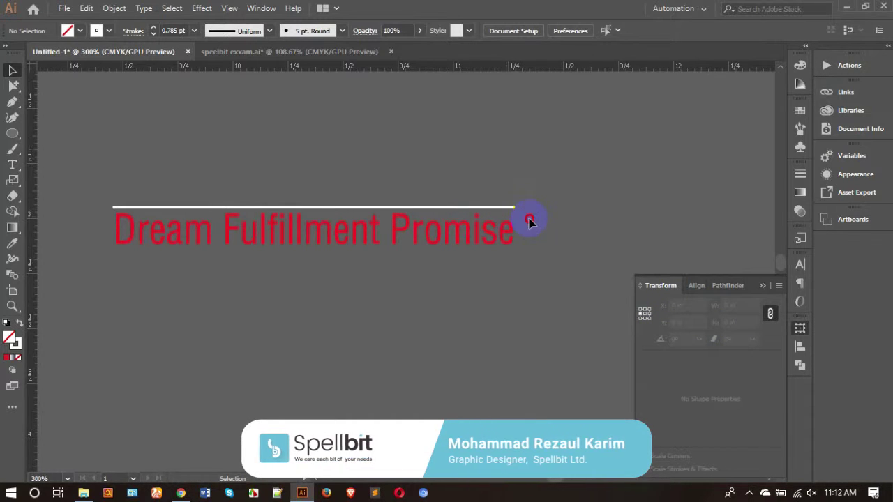
{"action": "left_click", "coordinate": [503, 209]}
{"action": "left_click", "coordinate": [741, 304]}
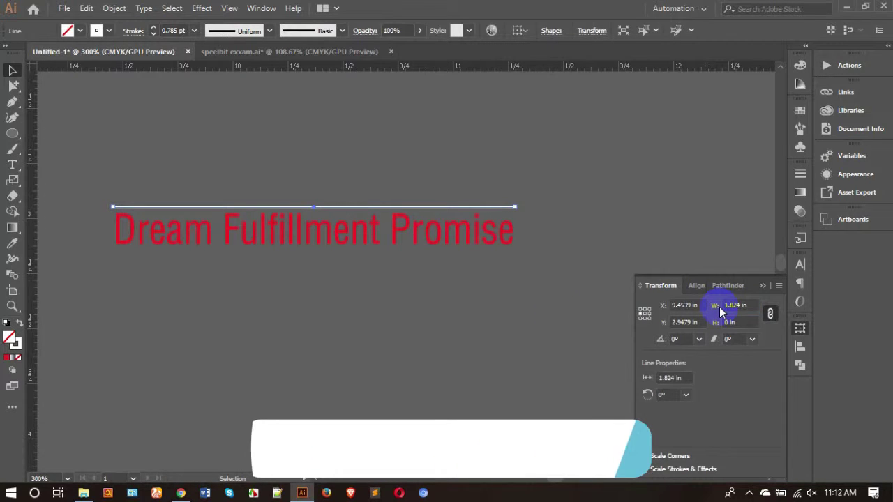
{"action": "left_click", "coordinate": [552, 313]}
- Lower the top edge of the "Dream Fulfillment Promise" tagline slightly and set its width to 1.824 in with proportions linked
{"action": "left_click", "coordinate": [316, 214]}
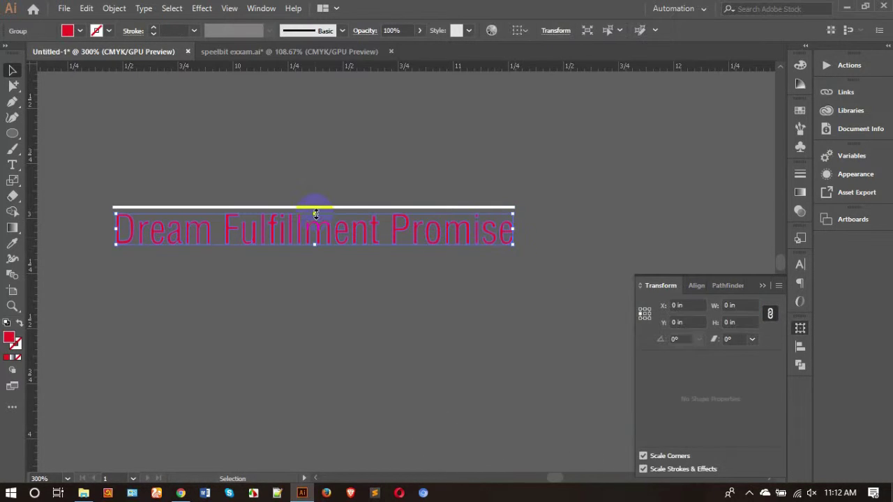
{"action": "left_click", "coordinate": [751, 305]}
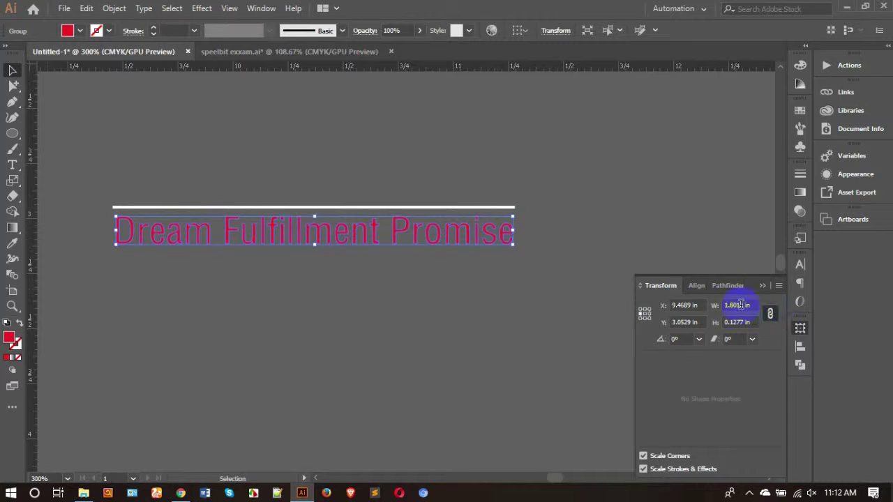
{"action": "double_click", "coordinate": [741, 305]}
{"action": "type", "text": "1.824"}
{"action": "key", "text": "Return"}
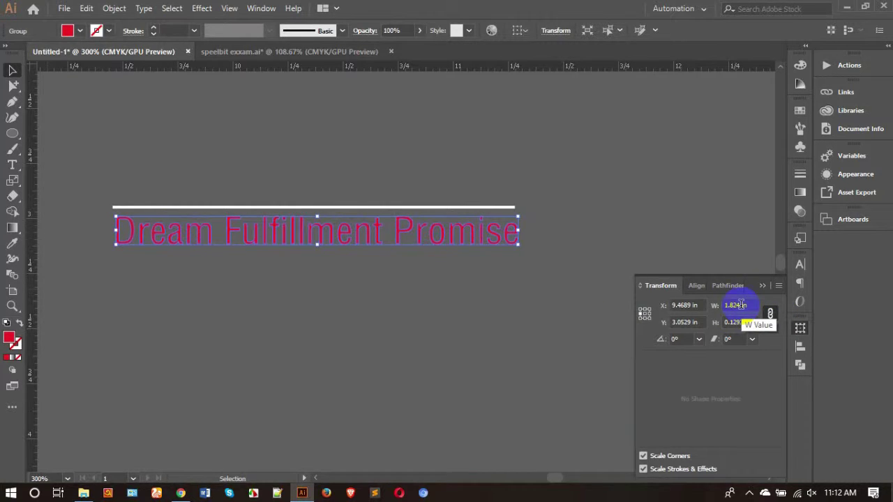
{"action": "left_click", "coordinate": [579, 292]}
- Align the white line and the tagline by their left edges and group them
{"action": "left_click_drag", "start_coordinate": [421, 138], "coordinate": [697, 286]}
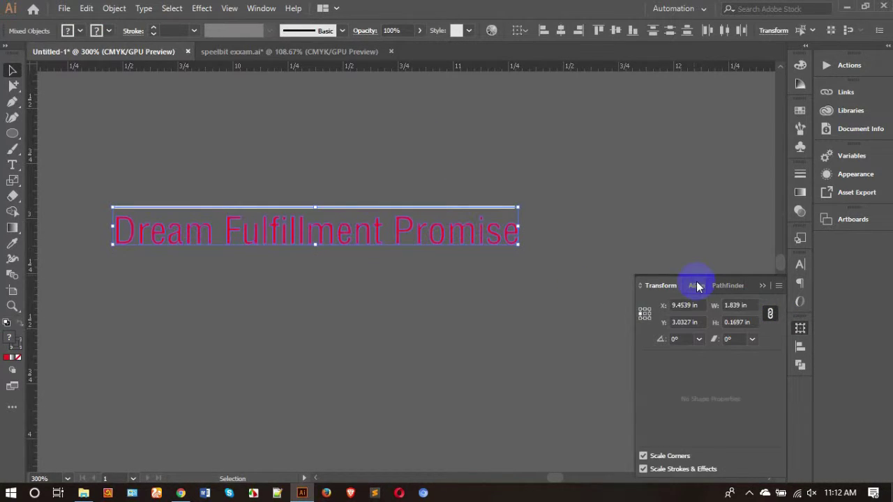
{"action": "left_click", "coordinate": [697, 286]}
{"action": "left_click", "coordinate": [645, 357]}
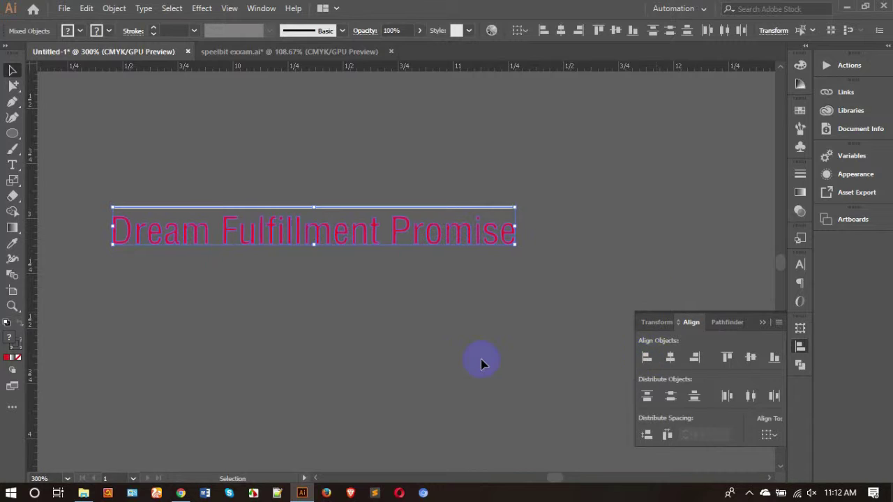
{"action": "left_click", "coordinate": [481, 359]}
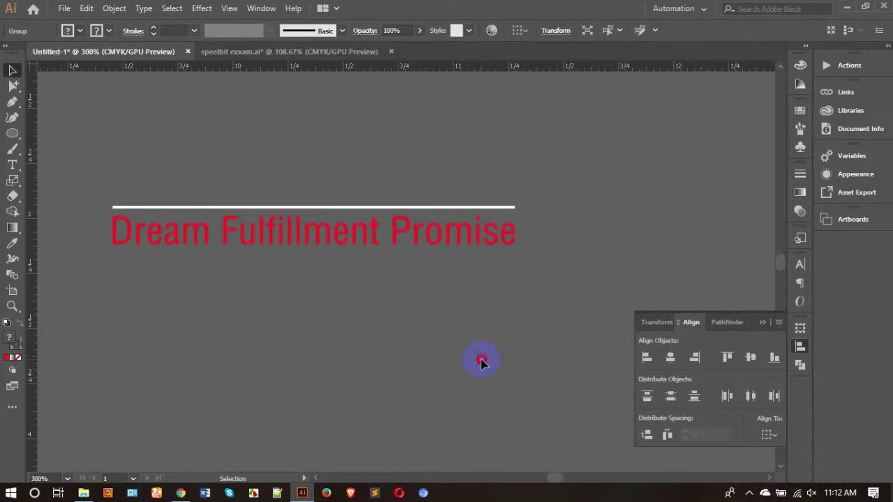
- Paste the cut "Graphic Gh" wordmark back in front at its original position above the line
{"action": "key", "text": "ctrl+f"}
{"action": "left_click", "coordinate": [481, 360]}
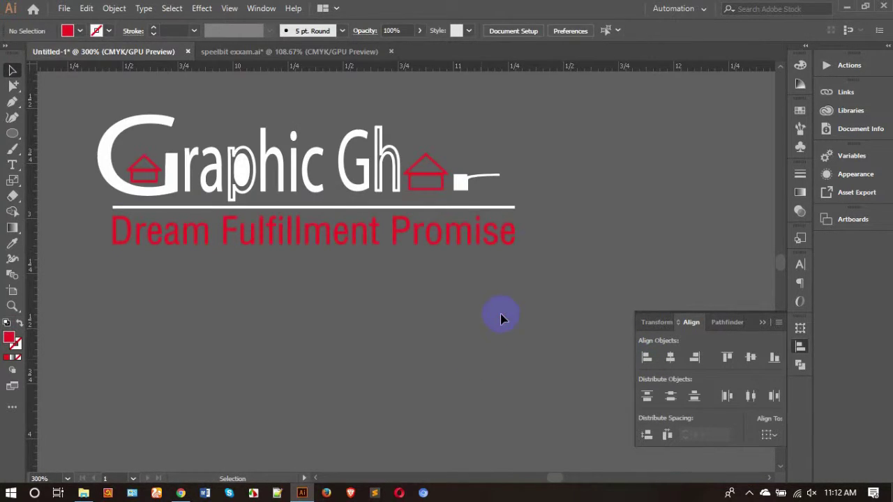
{"action": "left_click", "coordinate": [139, 123]}
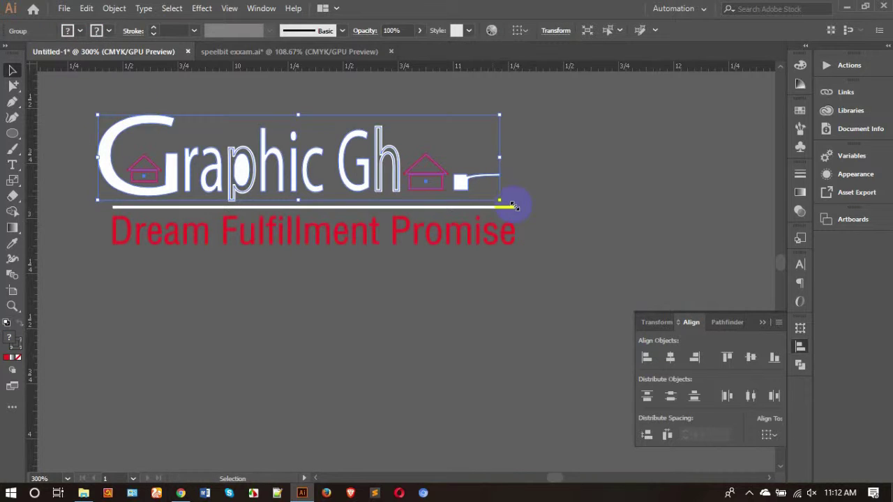
{"action": "left_click", "coordinate": [447, 319]}
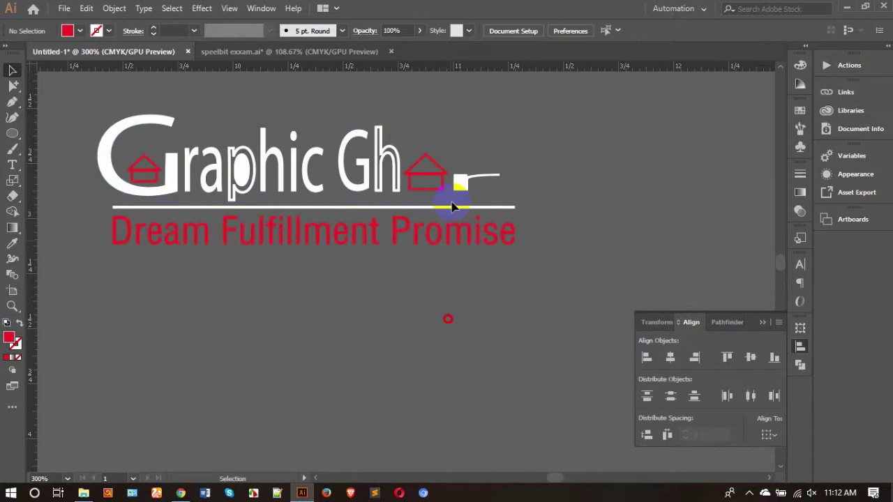
- Compare the width of the wordmark group with the width of the line-and-tagline group
{"action": "left_click", "coordinate": [375, 145]}
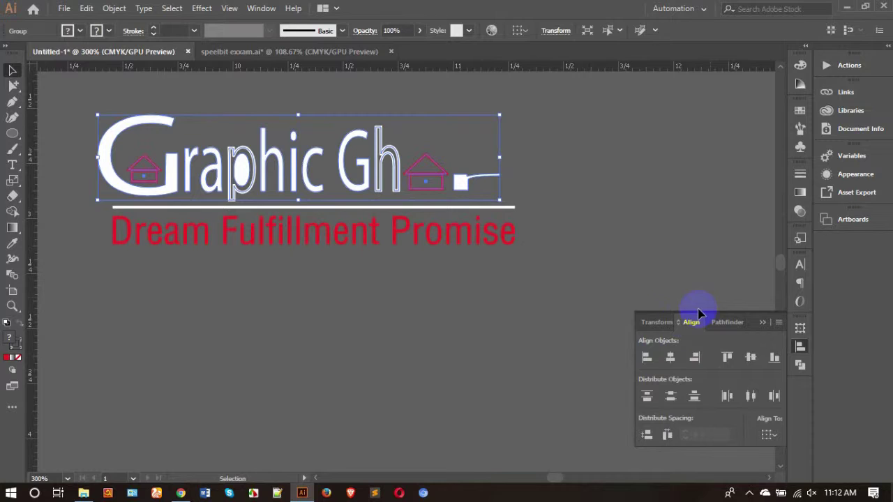
{"action": "left_click", "coordinate": [652, 323]}
{"action": "left_click", "coordinate": [737, 307]}
{"action": "left_click", "coordinate": [737, 307]}
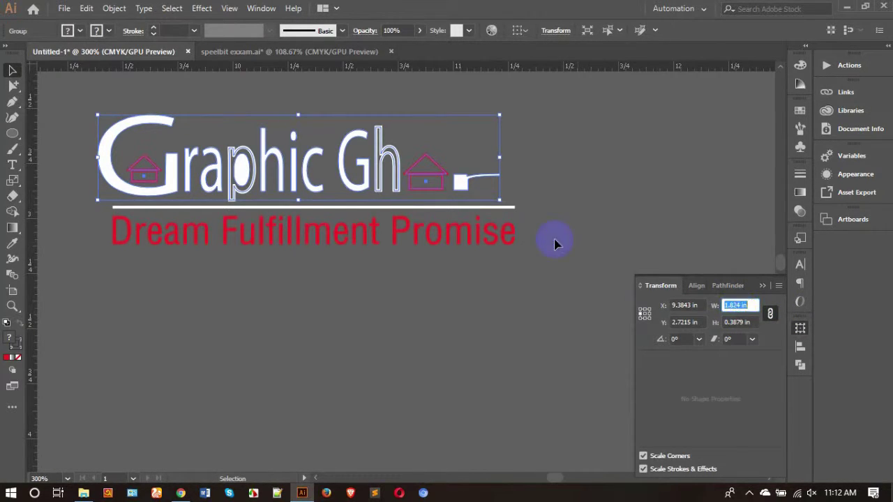
{"action": "left_click", "coordinate": [519, 313]}
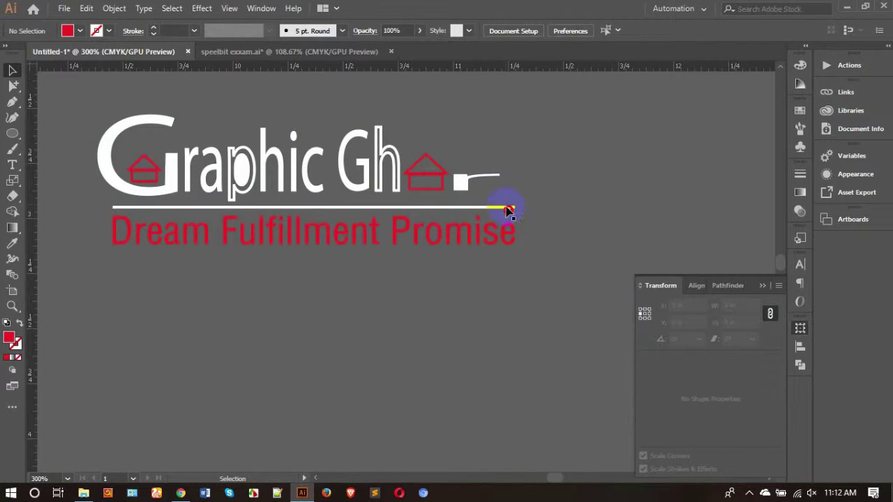
{"action": "left_click", "coordinate": [508, 209]}
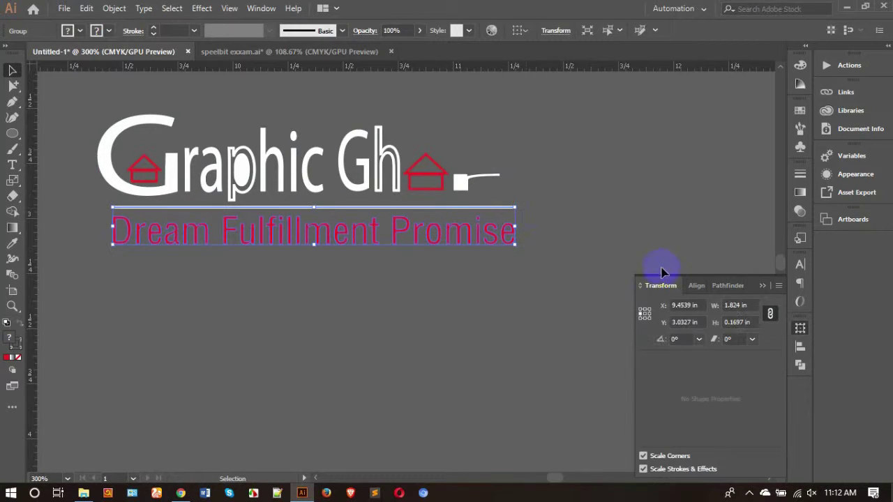
{"action": "left_click", "coordinate": [739, 306]}
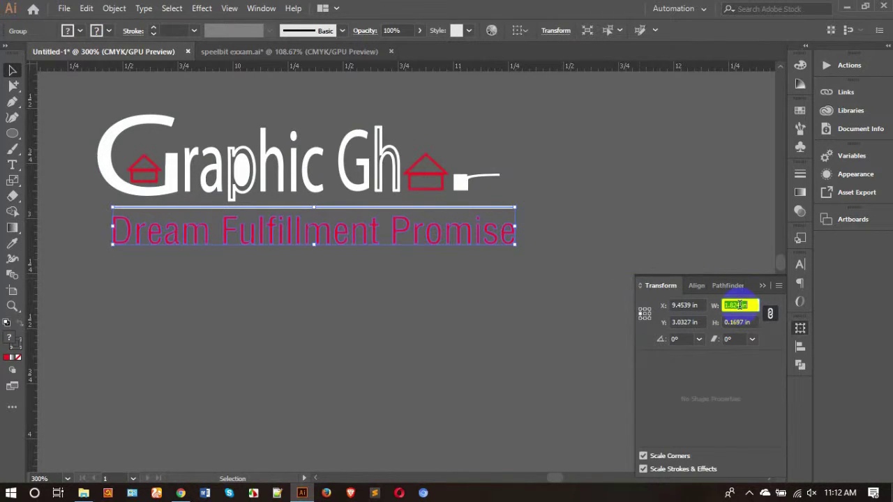
{"action": "left_click", "coordinate": [641, 325]}
{"action": "left_click", "coordinate": [392, 201]}
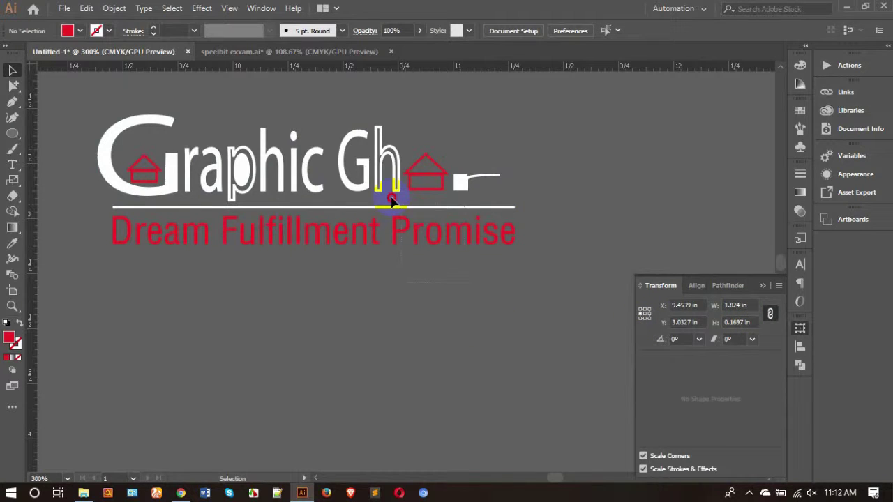
- Align the wordmark and the line-and-tagline group by their left edges and group the whole logo
{"action": "left_click_drag", "start_coordinate": [313, 103], "coordinate": [588, 193]}
{"action": "left_click", "coordinate": [698, 286]}
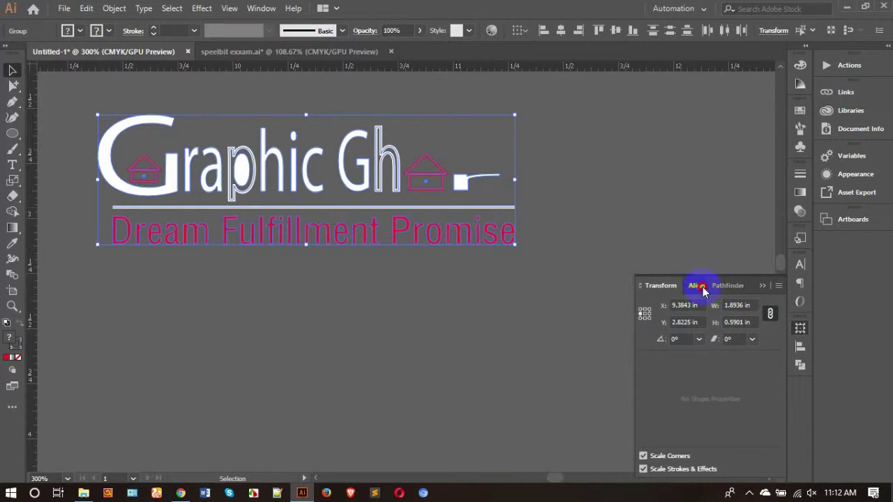
{"action": "left_click", "coordinate": [646, 356]}
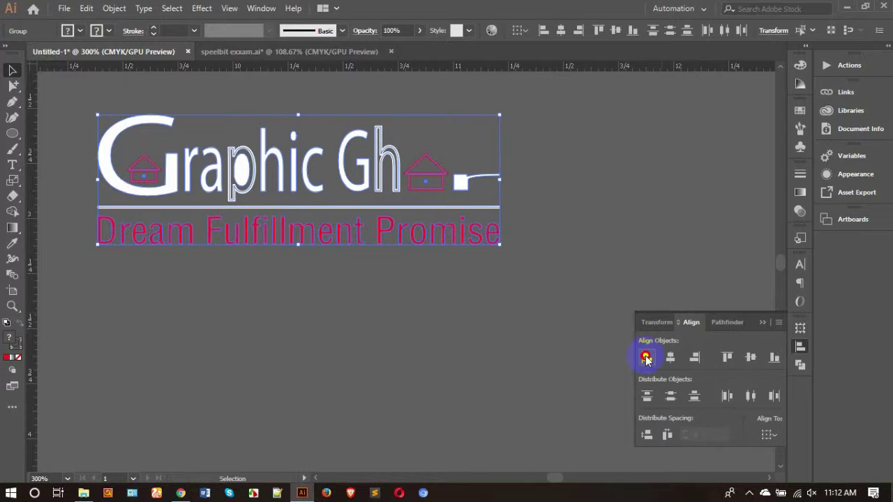
{"action": "left_click", "coordinate": [488, 335]}
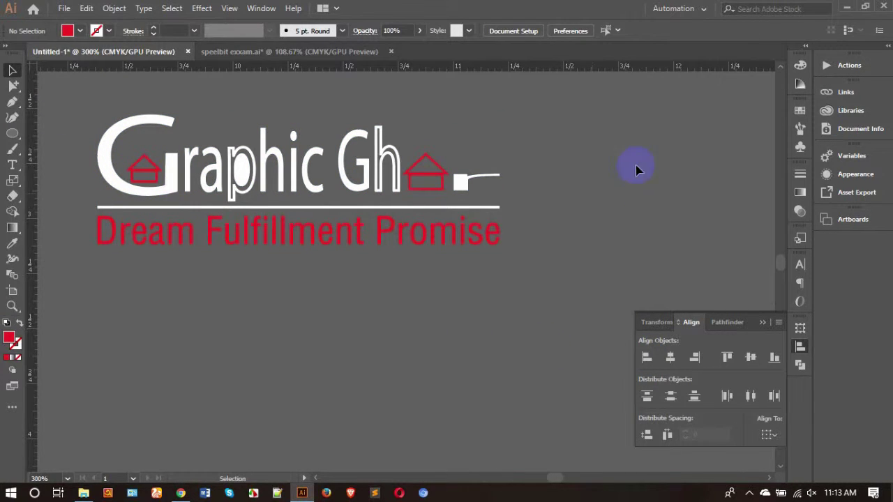
{"action": "left_click_drag", "start_coordinate": [429, 316], "coordinate": [478, 239]}
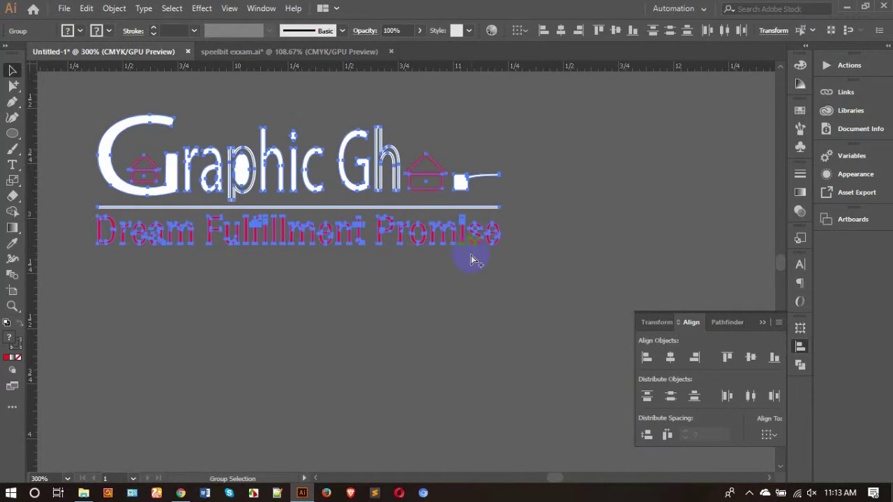
{"action": "left_click", "coordinate": [459, 315]}
- Delete the old logo on the dark business card and move the realigned logo into its place
{"action": "key", "text": "ctrl+minus"}
{"action": "key", "text": "ctrl+minus"}
{"action": "key", "text": "ctrl+minus"}
{"action": "key", "text": "ctrl+minus"}
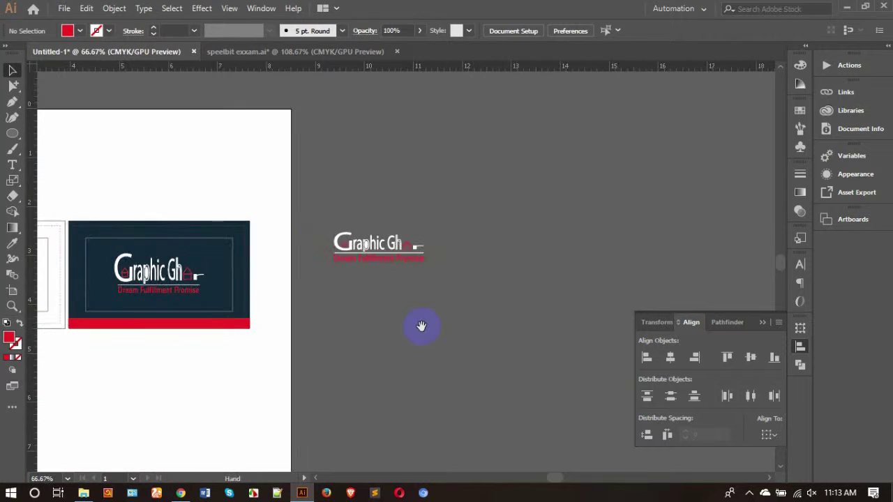
{"action": "scroll", "coordinate": [422, 325], "scroll_direction": "left", "scroll_amount": 5}
{"action": "left_click", "coordinate": [365, 315]}
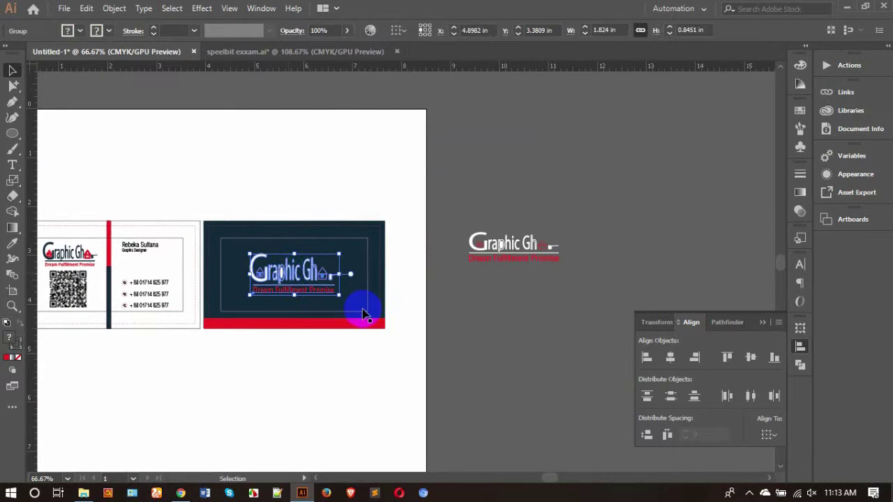
{"action": "key", "text": "Delete"}
{"action": "left_click_drag", "start_coordinate": [507, 257], "coordinate": [286, 277]}
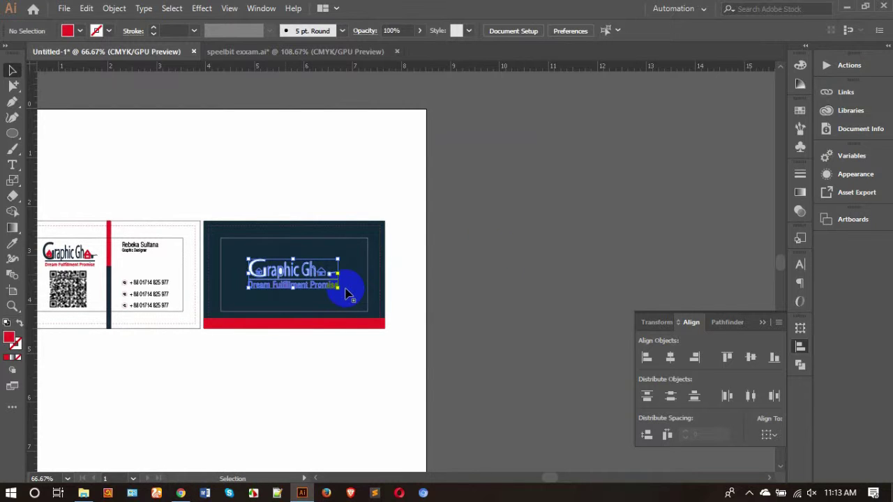
- Expand the fill and stroke of the small red house inside the large G of the dark card's logo
{"action": "left_click", "coordinate": [400, 322]}
{"action": "left_click_drag", "start_coordinate": [401, 323], "coordinate": [481, 295]}
{"action": "left_click", "coordinate": [17, 86]}
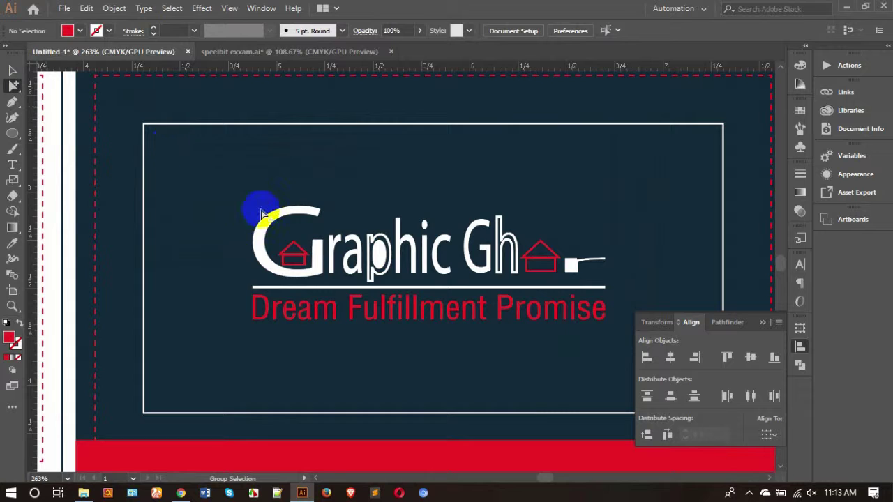
{"action": "left_click", "coordinate": [362, 243], "text": "ctrl"}
{"action": "left_click", "coordinate": [401, 234], "text": "ctrl"}
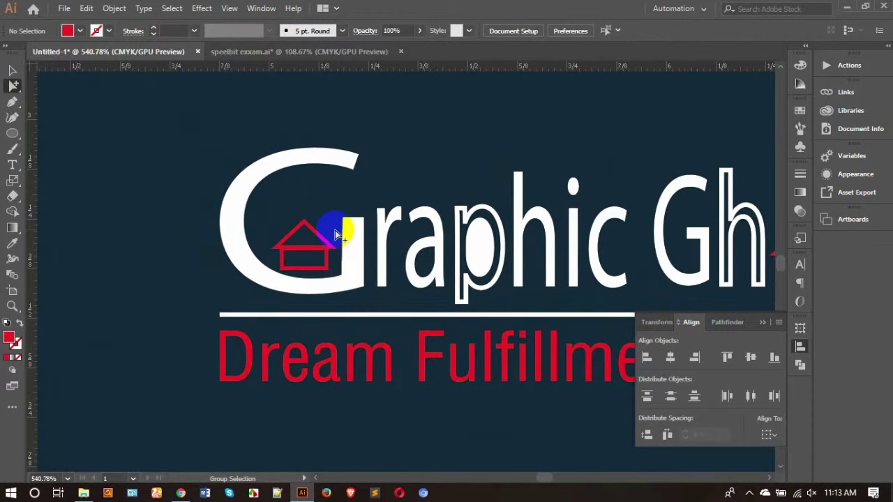
{"action": "left_click", "coordinate": [324, 251], "text": "alt"}
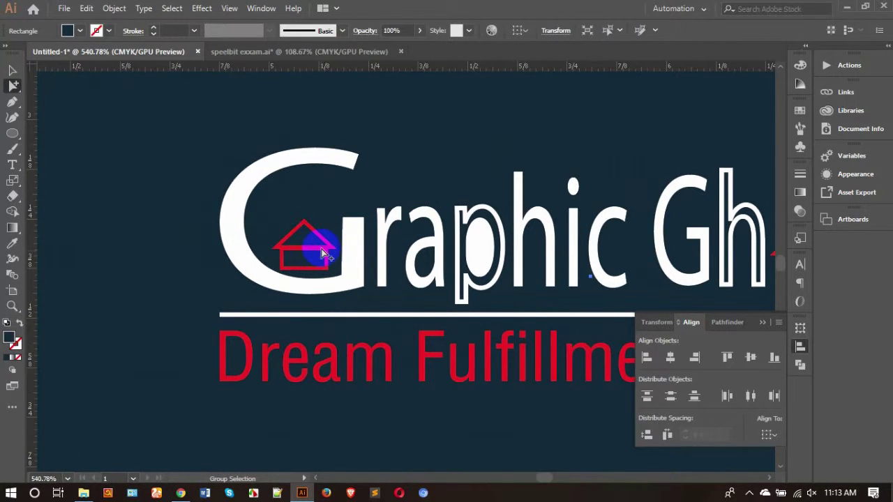
{"action": "left_click", "coordinate": [325, 251], "text": "alt"}
{"action": "left_click", "coordinate": [329, 262], "text": "shift"}
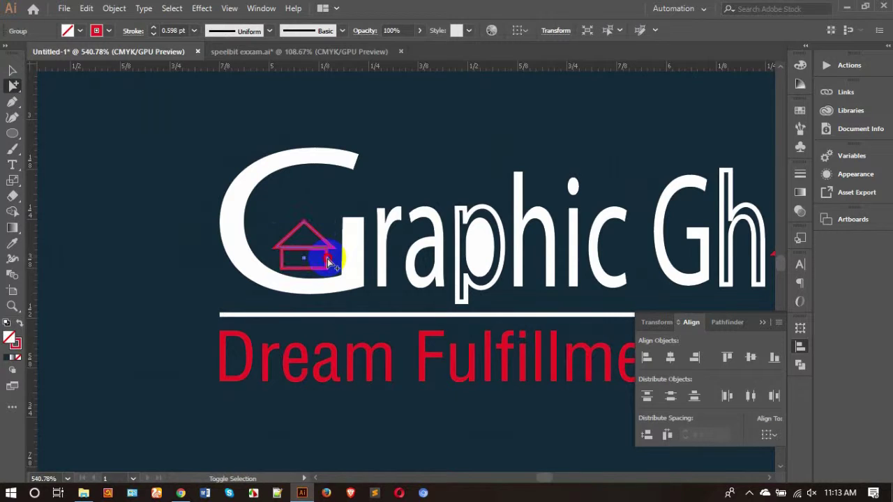
{"action": "left_click", "coordinate": [114, 8]}
{"action": "left_click", "coordinate": [166, 143]}
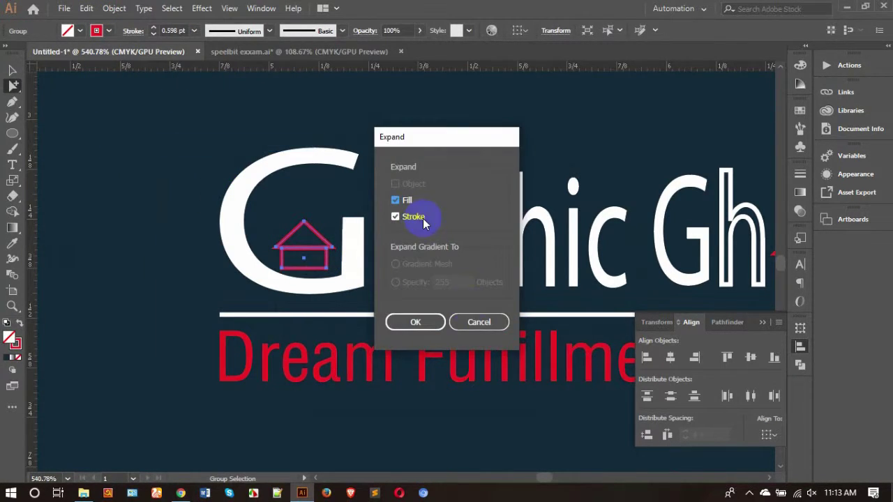
{"action": "left_click", "coordinate": [415, 321]}
- Expand the fill and stroke of the red house that follows "Gh" in the dark card's logo
{"action": "key", "text": "space"}
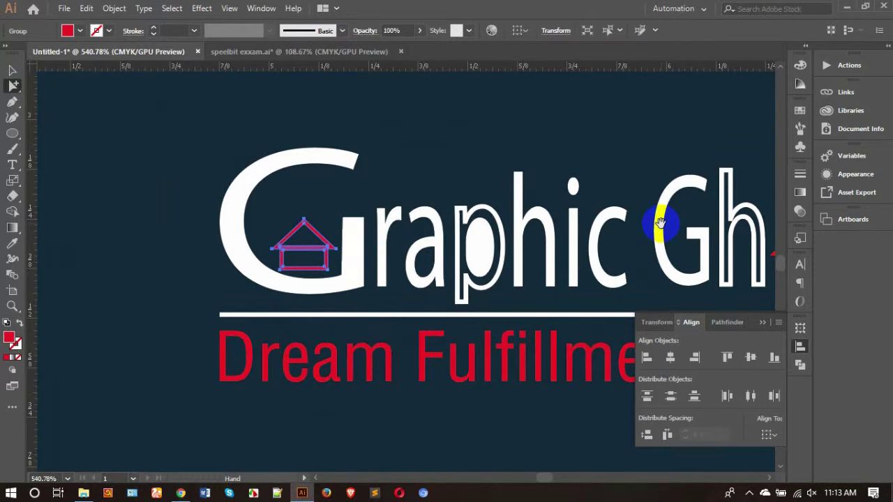
{"action": "left_click_drag", "start_coordinate": [659, 222], "coordinate": [431, 245]}
{"action": "left_click", "coordinate": [430, 251]}
{"action": "left_click", "coordinate": [433, 252]}
{"action": "left_click", "coordinate": [421, 240]}
{"action": "left_click", "coordinate": [115, 8]}
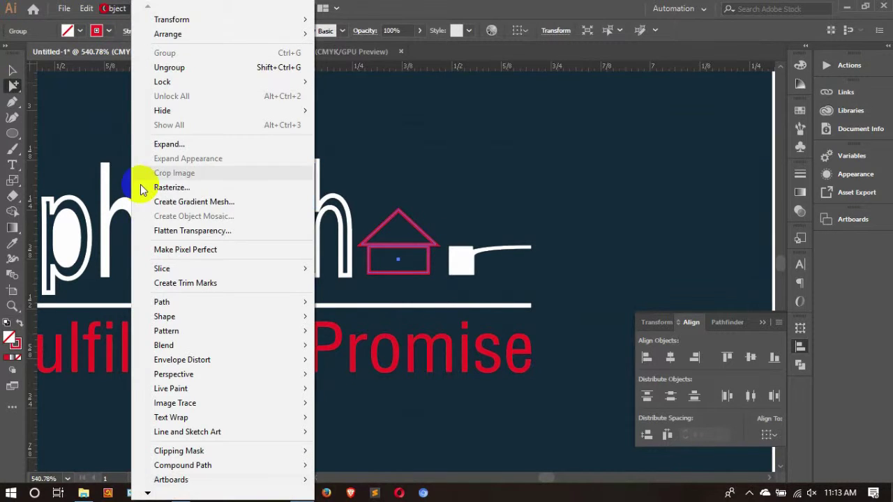
{"action": "left_click", "coordinate": [182, 143]}
{"action": "left_click", "coordinate": [410, 319]}
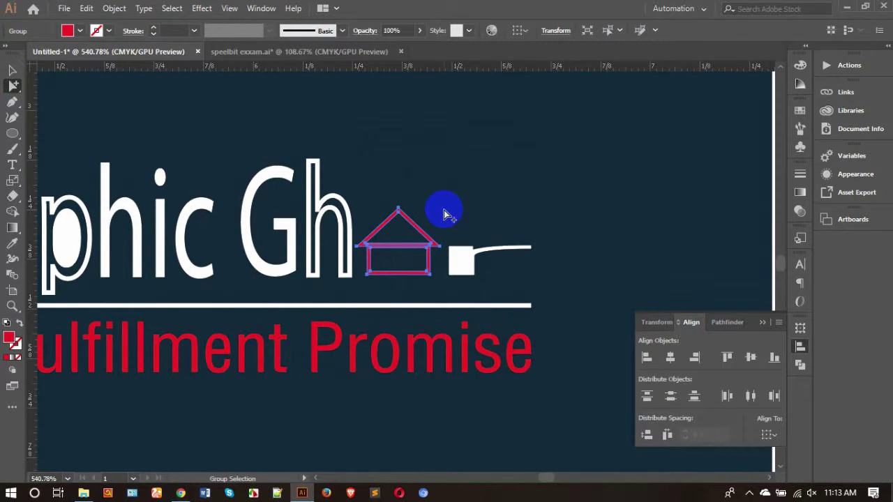
- Expand the fill and stroke of the white line between the wordmark and the tagline
{"action": "key", "text": "ctrl+minus"}
{"action": "key", "text": "ctrl+minus"}
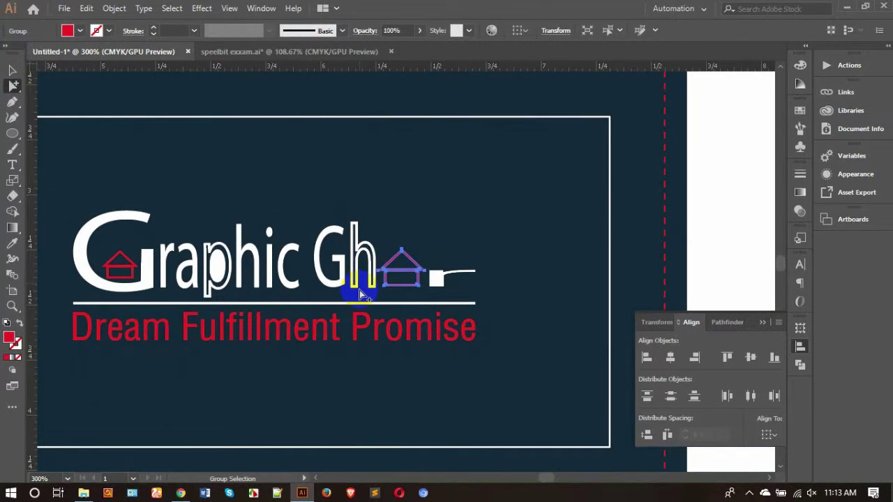
{"action": "left_click", "coordinate": [357, 303]}
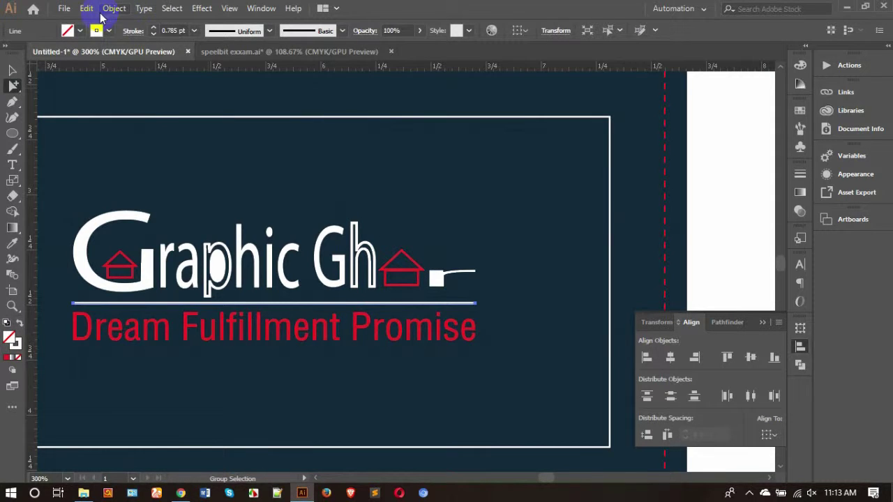
{"action": "left_click", "coordinate": [111, 8]}
{"action": "left_click", "coordinate": [160, 143]}
{"action": "left_click", "coordinate": [415, 322]}
{"action": "left_click", "coordinate": [13, 70]}
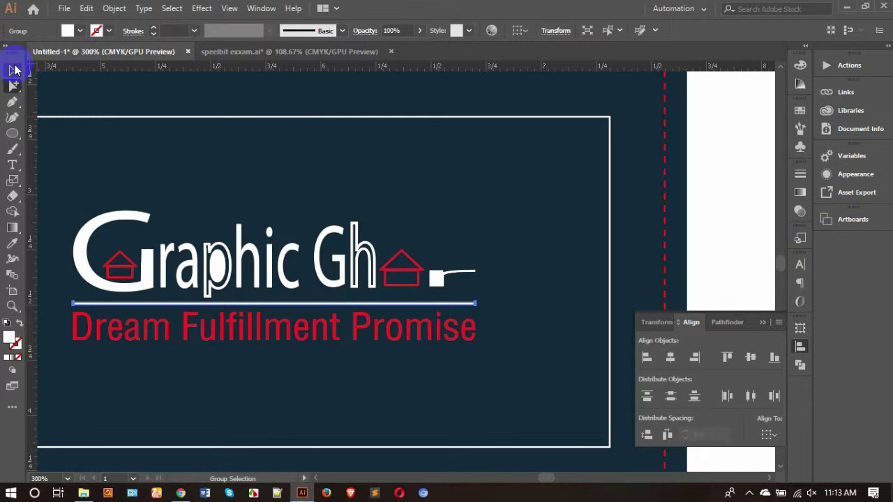
{"action": "left_click", "coordinate": [753, 201]}
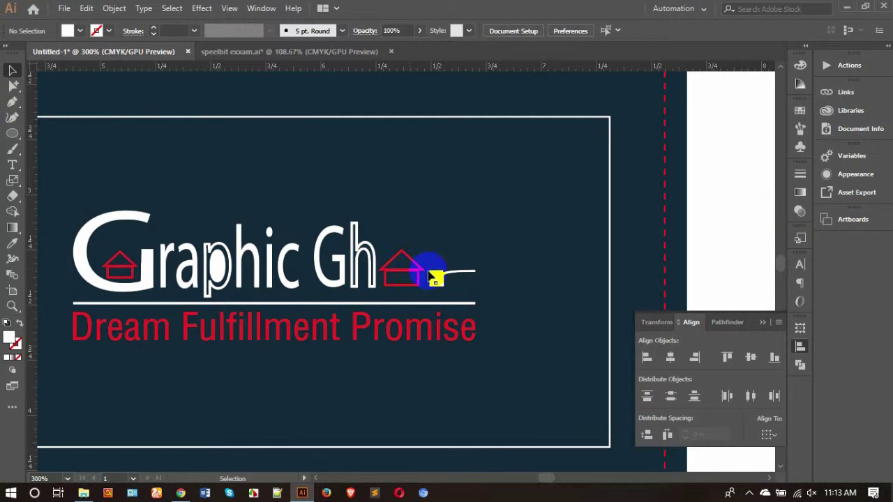
- Expand the fill and stroke of the outlined letters "h" and "p" in the dark card's wordmark
{"action": "left_click", "coordinate": [405, 264]}
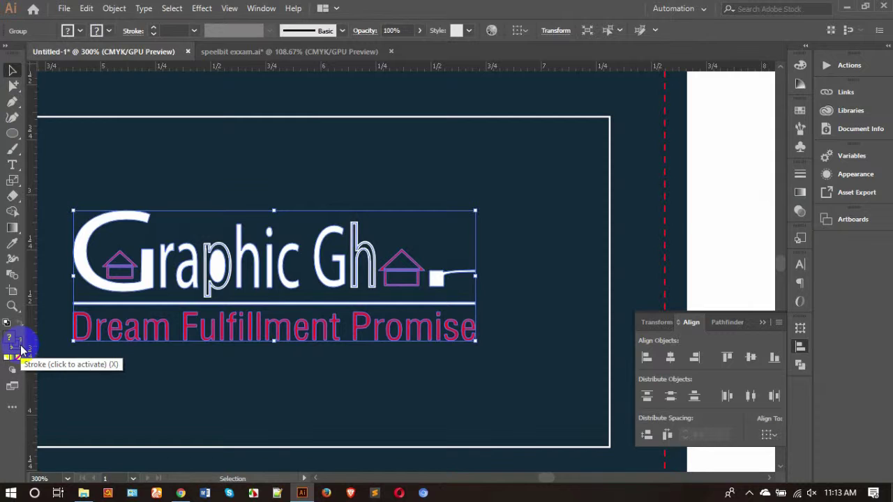
{"action": "left_click", "coordinate": [742, 203]}
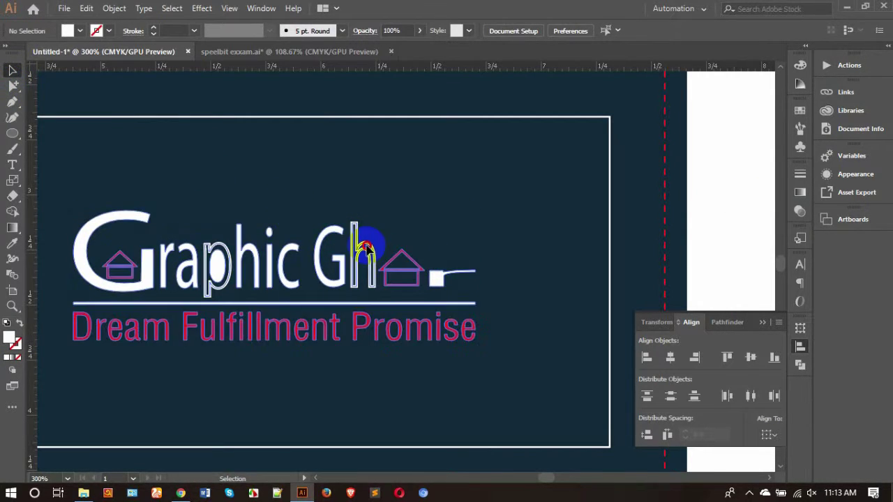
{"action": "left_click", "coordinate": [364, 248]}
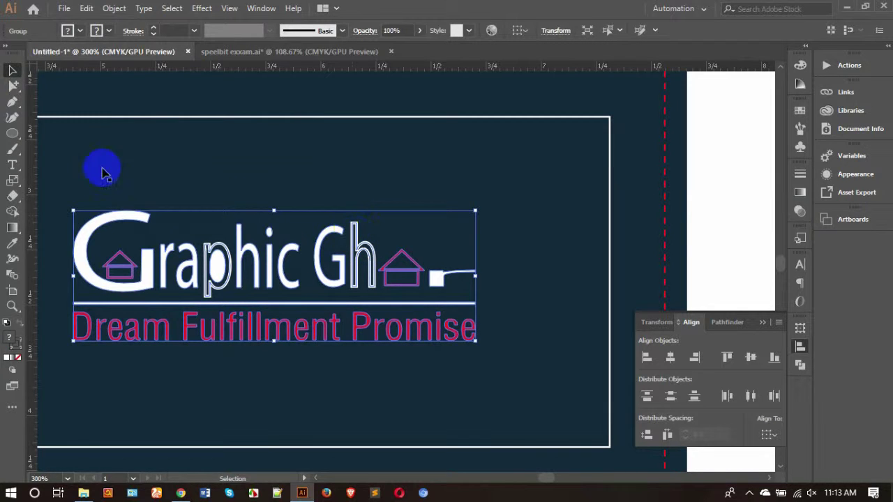
{"action": "left_click", "coordinate": [12, 84]}
{"action": "left_click", "coordinate": [733, 203]}
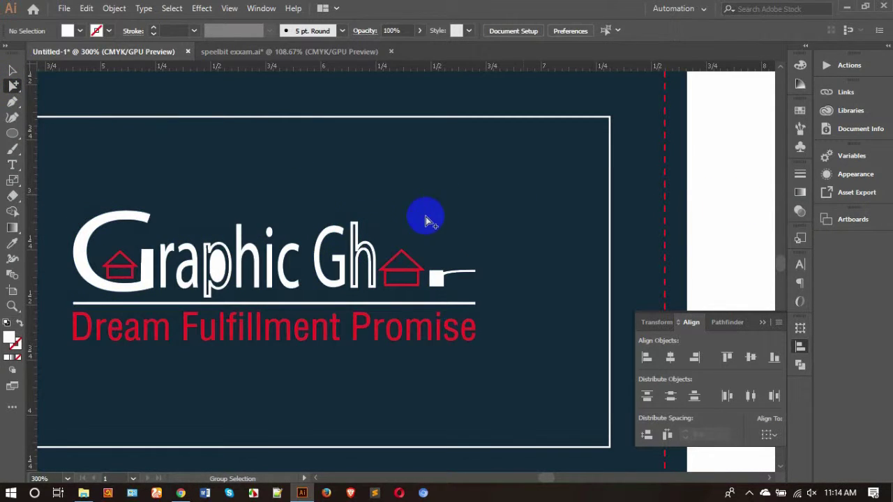
{"action": "left_click", "coordinate": [357, 231]}
{"action": "left_click", "coordinate": [31, 334]}
{"action": "left_click", "coordinate": [218, 251], "text": "shift"}
{"action": "left_click", "coordinate": [114, 8]}
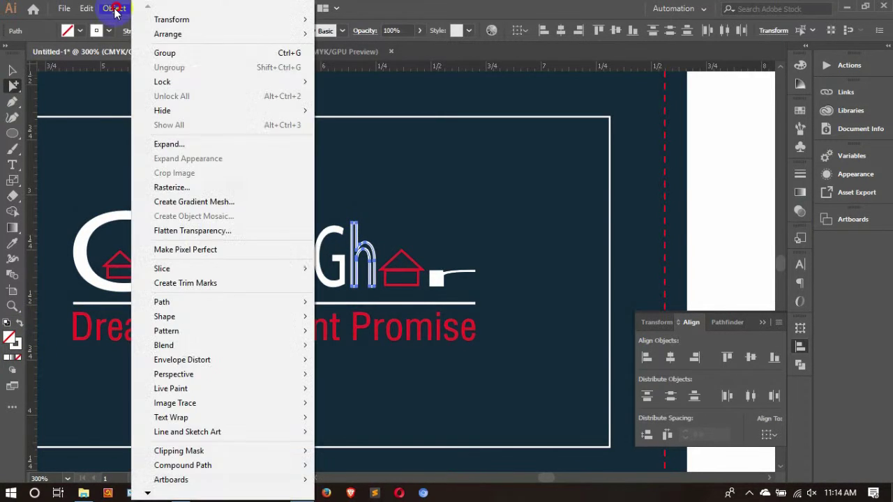
{"action": "left_click", "coordinate": [165, 144]}
{"action": "left_click", "coordinate": [419, 321]}
{"action": "left_click", "coordinate": [63, 122]}
{"action": "key", "text": "v"}
{"action": "left_click", "coordinate": [219, 183]}
{"action": "left_click", "coordinate": [715, 256]}
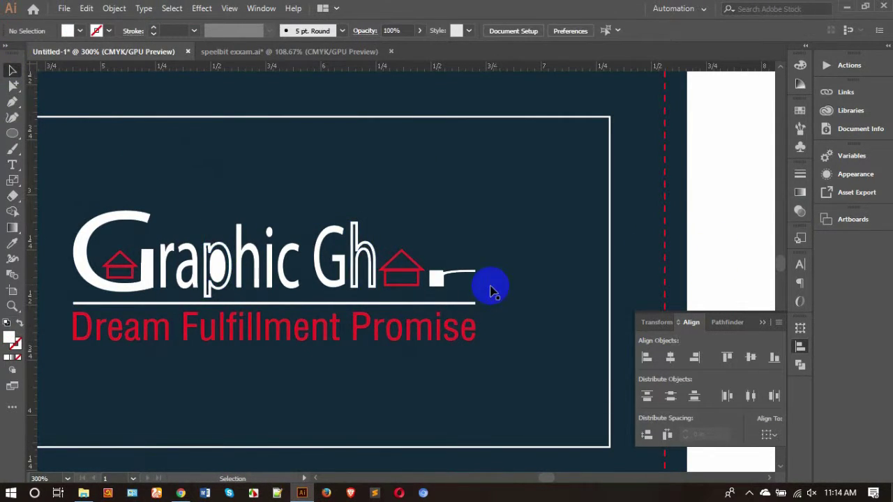
- Clear the fill of the whole logo on the dark card and fill it with solid white
{"action": "left_click", "coordinate": [427, 270]}
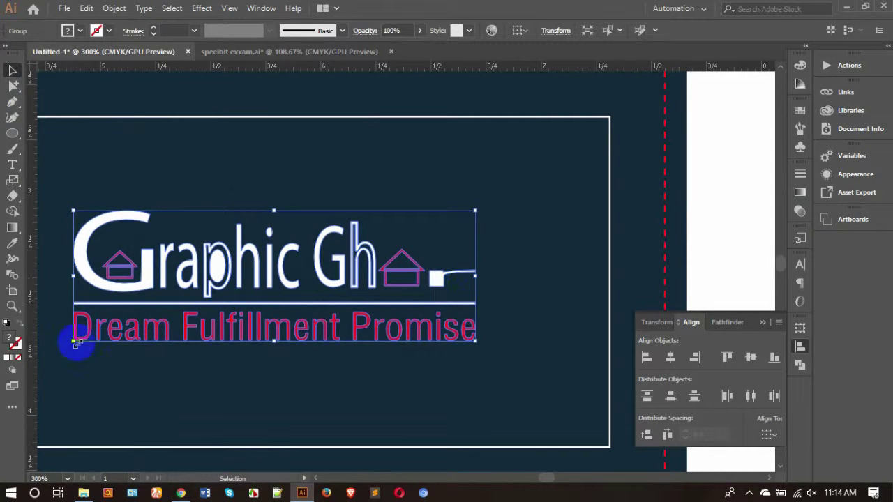
{"action": "left_click", "coordinate": [20, 358]}
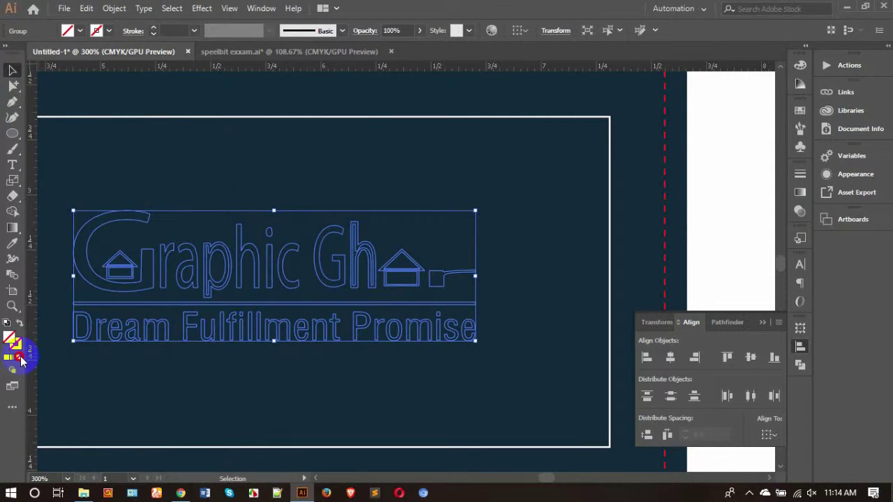
{"action": "left_click", "coordinate": [799, 66]}
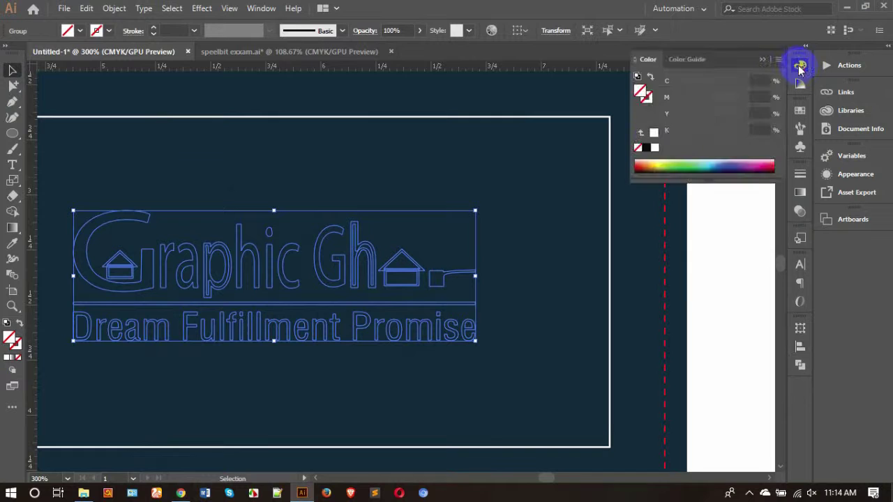
{"action": "left_click", "coordinate": [655, 147]}
{"action": "left_click", "coordinate": [727, 260]}
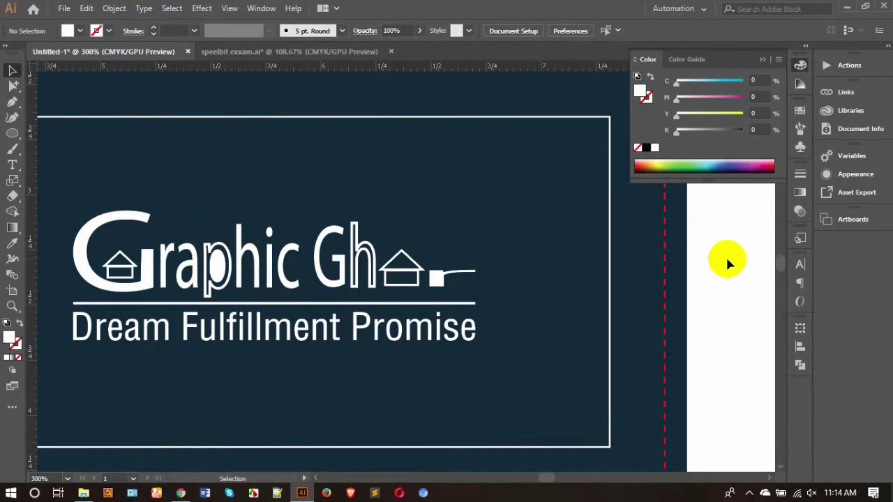
- Delete the red strip along the lower edge of the dark card
{"action": "key", "text": "ctrl+minus"}
{"action": "key", "text": "ctrl+minus"}
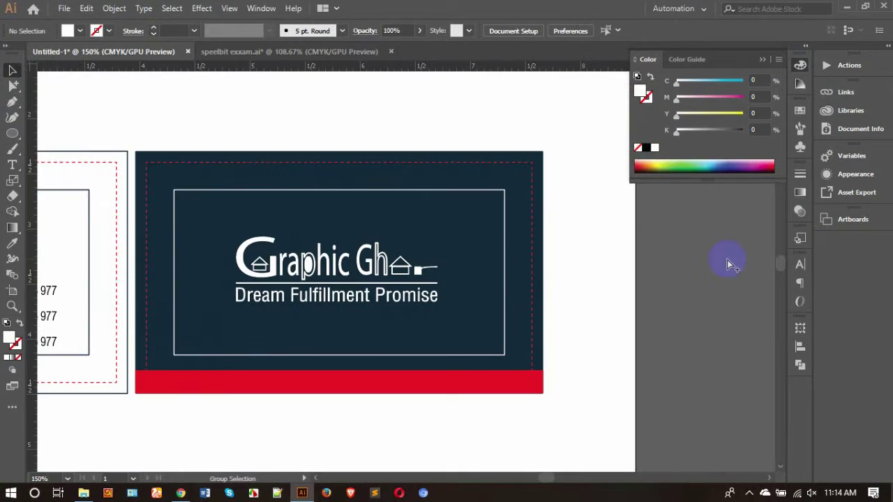
{"action": "left_click", "coordinate": [12, 85]}
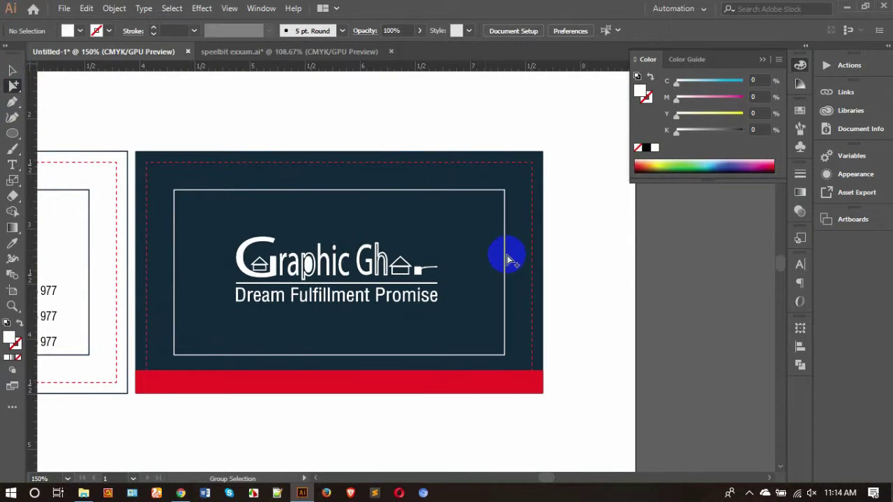
{"action": "left_click_drag", "start_coordinate": [496, 425], "coordinate": [599, 405]}
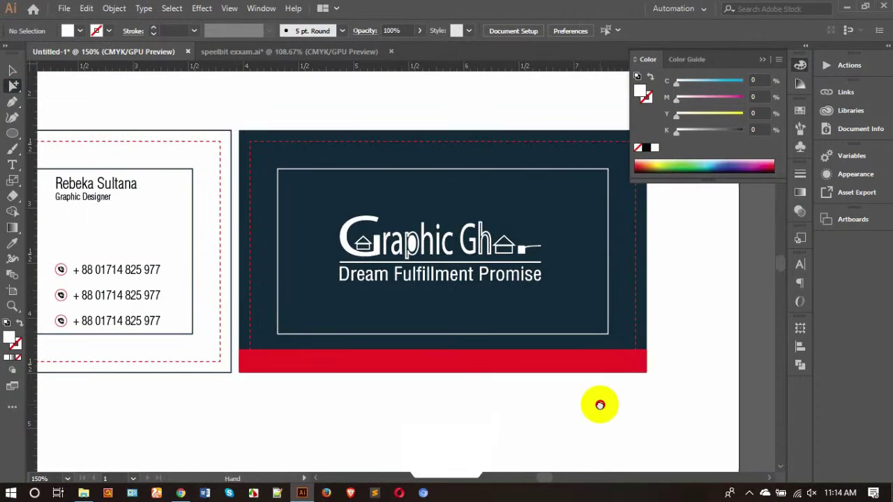
{"action": "left_click", "coordinate": [601, 360]}
{"action": "key", "text": "Delete"}
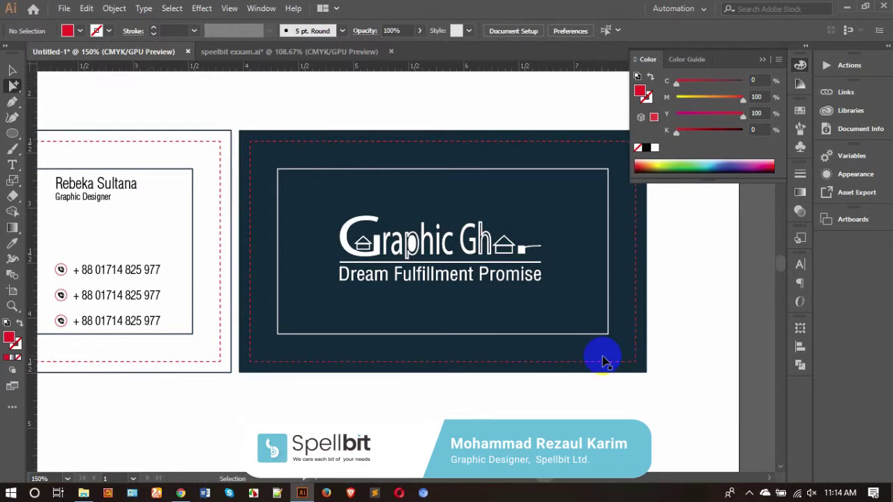
- Remove the white stroke from the inner rectangle frame on the dark card
{"action": "key", "text": "ctrl+minus"}
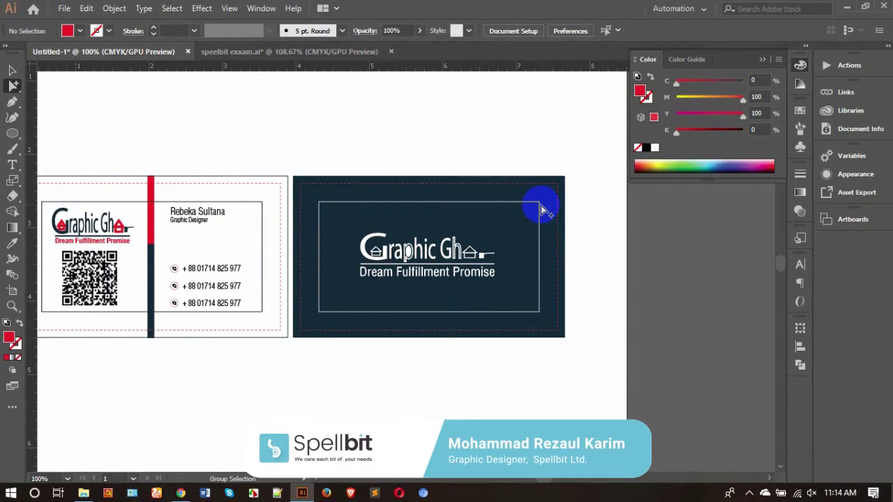
{"action": "left_click", "coordinate": [541, 205]}
{"action": "left_click", "coordinate": [539, 207]}
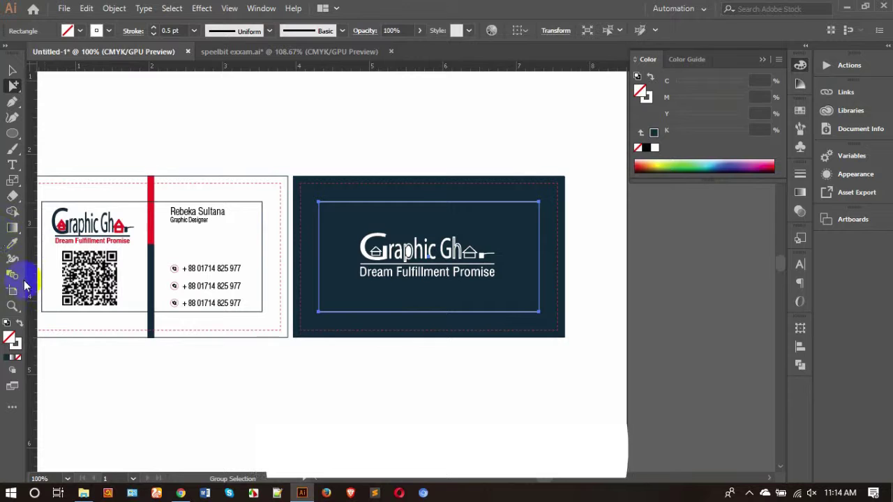
{"action": "left_click", "coordinate": [20, 358]}
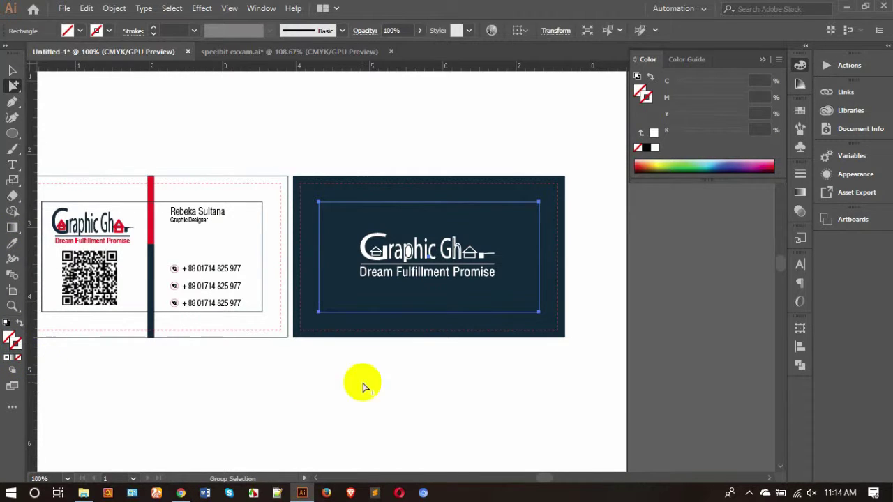
{"action": "left_click", "coordinate": [363, 382]}
- Duplicate the white logo below the white card and colour the copy with the red of the card's vertical strip
{"action": "left_click_drag", "start_coordinate": [400, 397], "coordinate": [457, 396]}
{"action": "left_click", "coordinate": [12, 70]}
{"action": "left_click", "coordinate": [255, 191]}
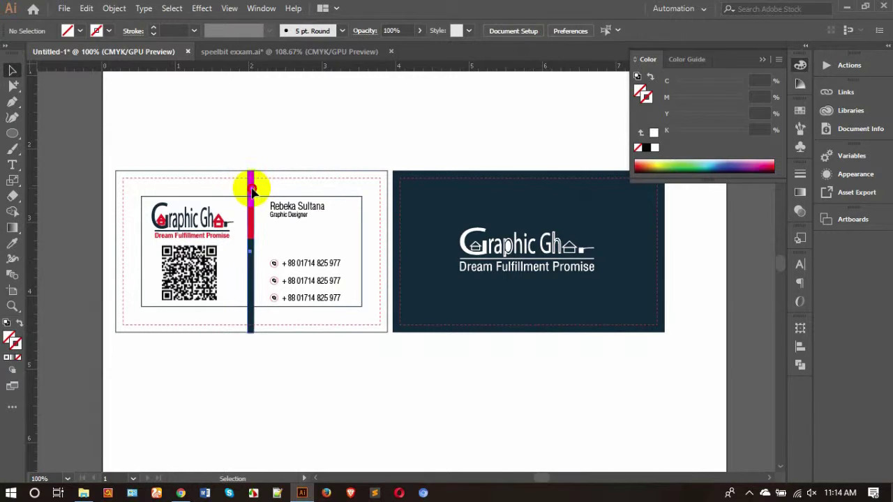
{"action": "left_click", "coordinate": [254, 114]}
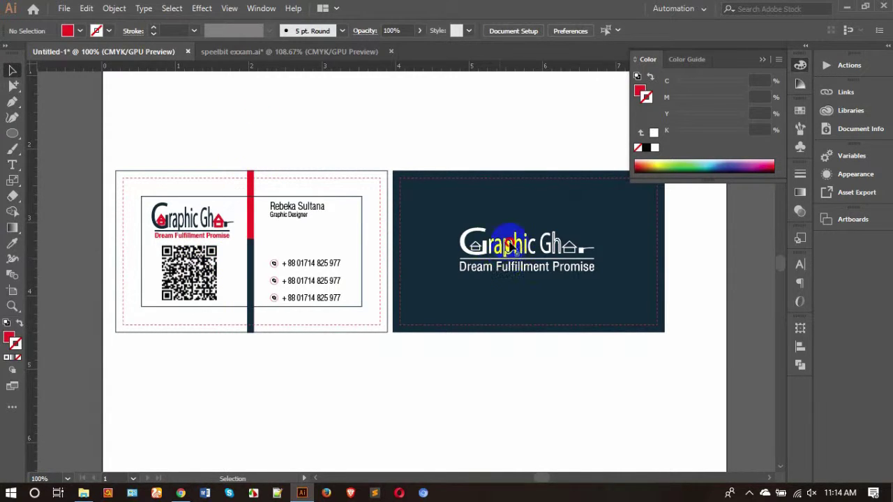
{"action": "left_click_drag", "start_coordinate": [511, 244], "coordinate": [111, 370]}
{"action": "left_click", "coordinate": [12, 243]}
{"action": "left_click", "coordinate": [250, 183]}
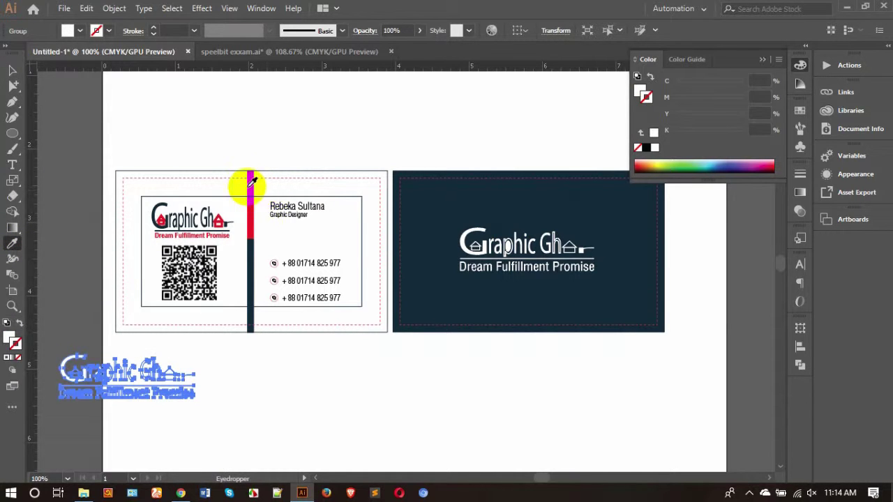
{"action": "left_click", "coordinate": [12, 71]}
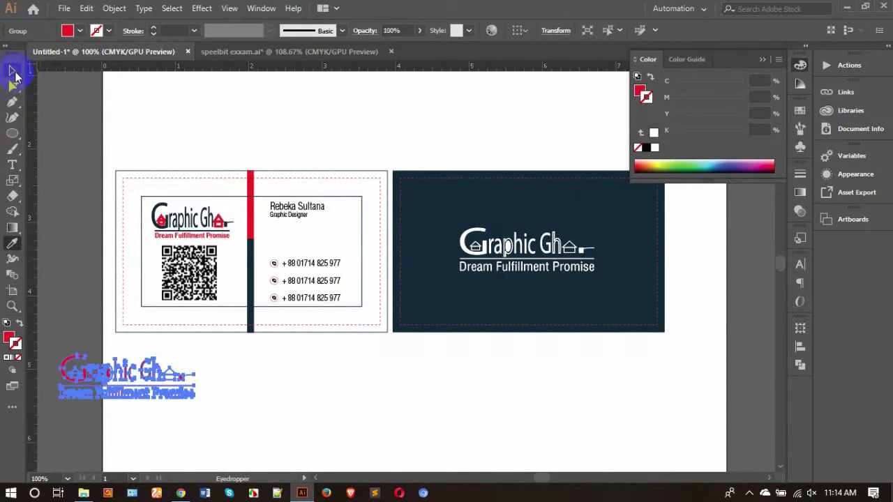
- Set the red logo copy's width to 1.1127 in, matching the two-colour logo on the white card and keeping its proportions
{"action": "left_click", "coordinate": [201, 220]}
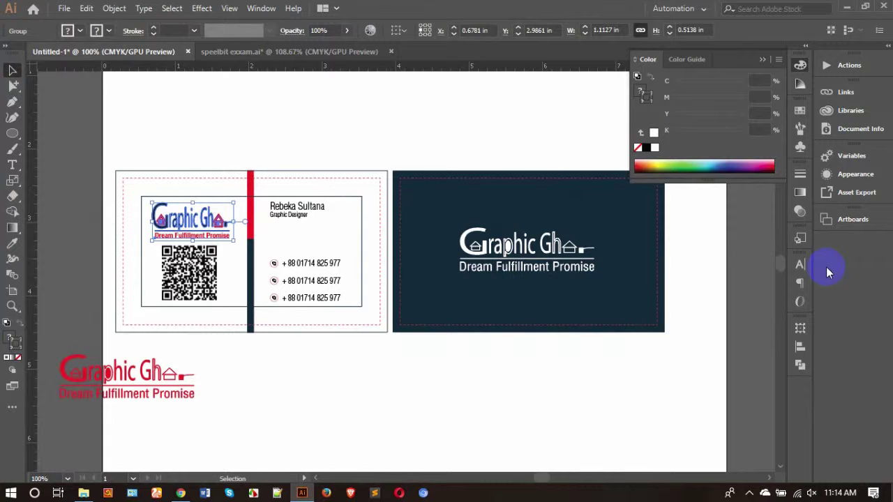
{"action": "left_click", "coordinate": [799, 326]}
{"action": "double_click", "coordinate": [739, 306]}
{"action": "key", "text": "ctrl+c"}
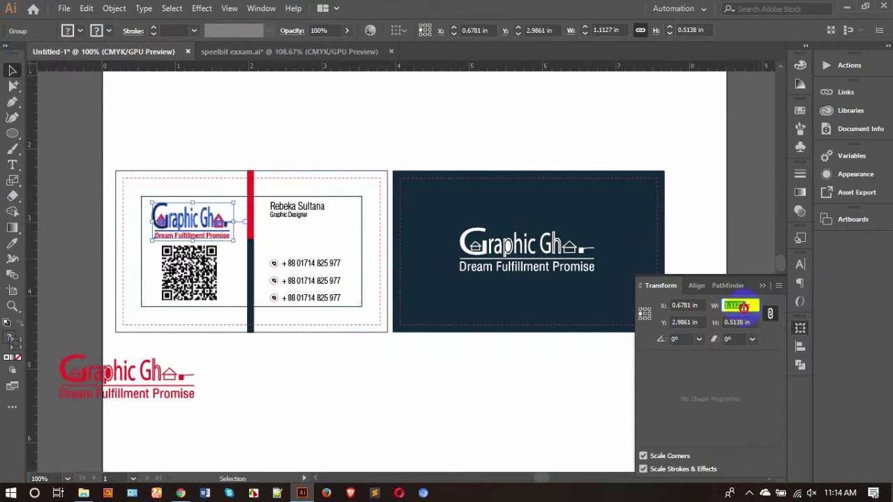
{"action": "left_click", "coordinate": [66, 373]}
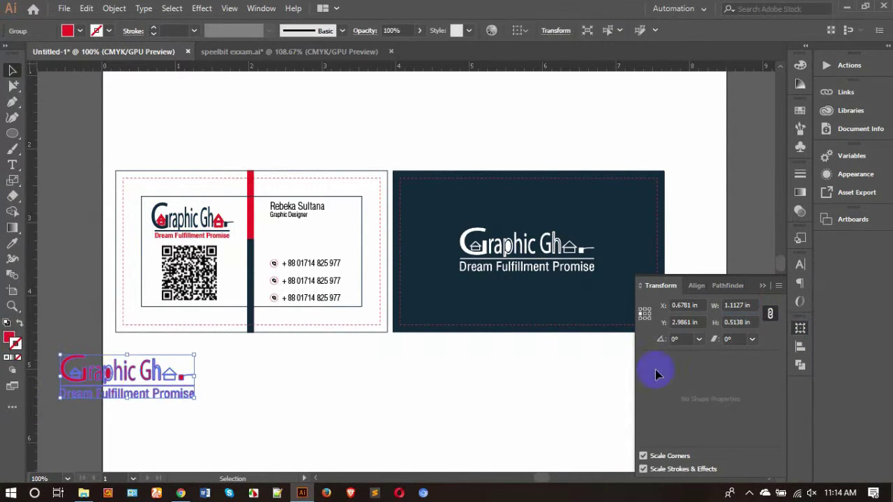
{"action": "double_click", "coordinate": [744, 304]}
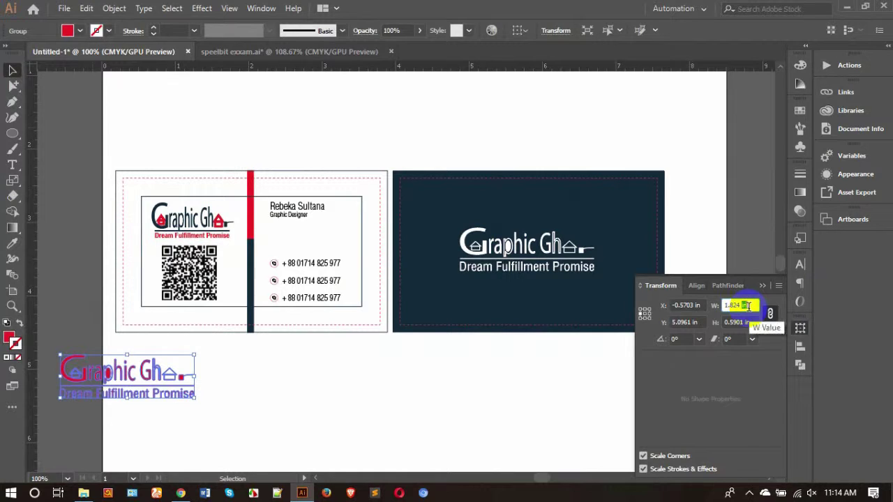
{"action": "key", "text": "ctrl+v"}
{"action": "key", "text": "Return"}
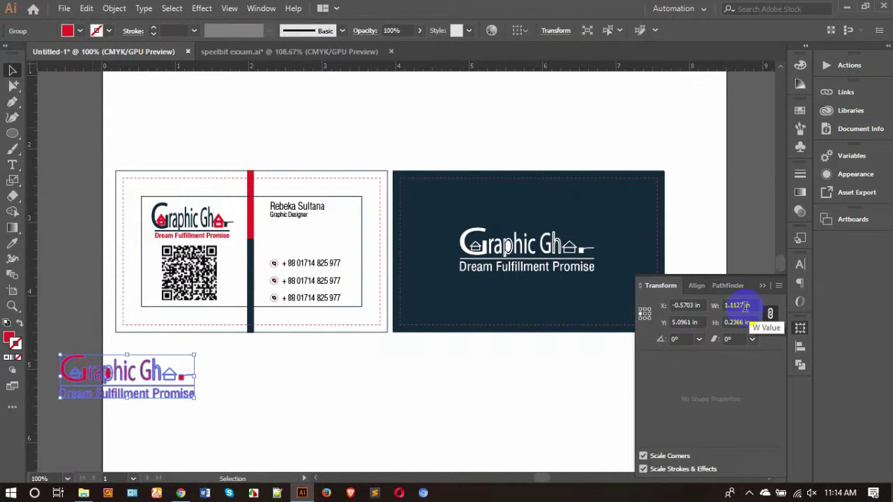
- Align the red logo with the top and left edges of the two-colour logo on the white card
{"action": "left_click_drag", "start_coordinate": [85, 371], "coordinate": [255, 374]}
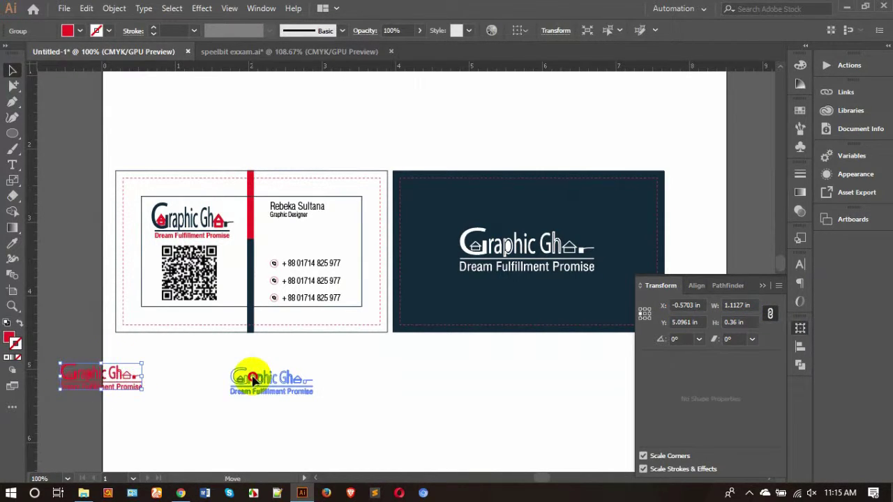
{"action": "left_click", "coordinate": [217, 223], "text": "shift"}
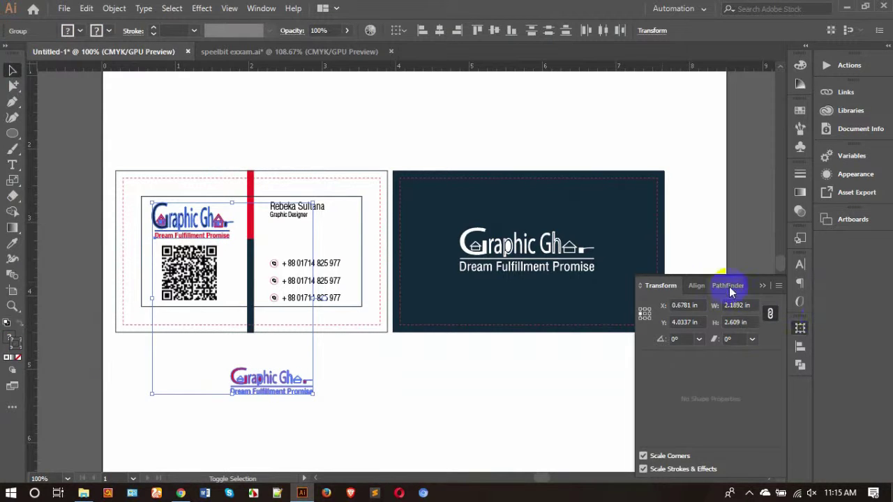
{"action": "left_click", "coordinate": [697, 286]}
{"action": "left_click", "coordinate": [727, 356]}
{"action": "left_click", "coordinate": [647, 357]}
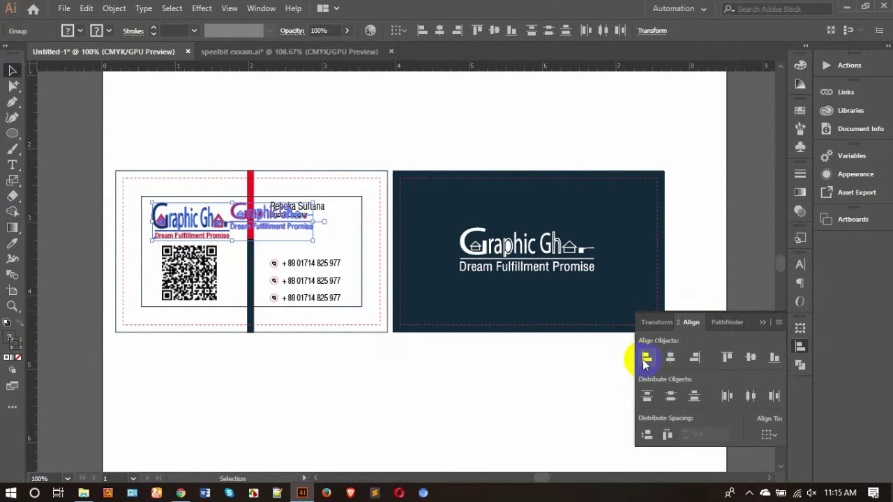
{"action": "left_click", "coordinate": [365, 402]}
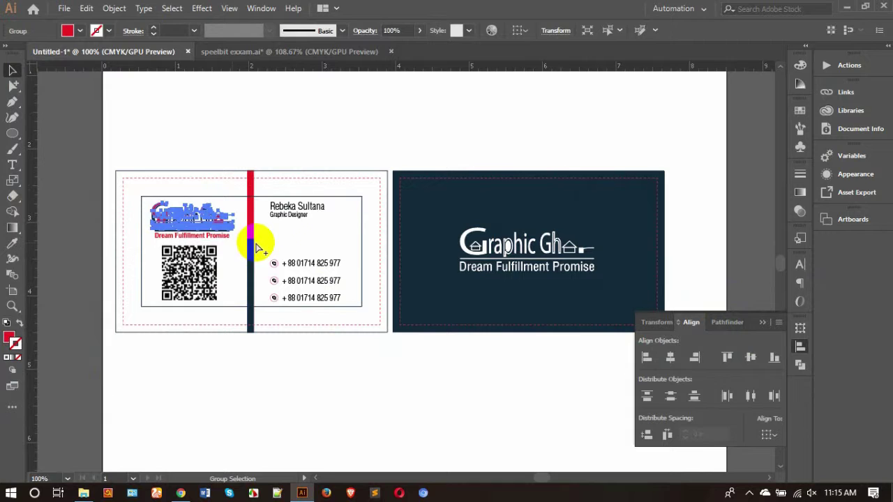
- Delete the two-colour logo underneath the red logo on the white card
{"action": "left_click", "coordinate": [199, 230]}
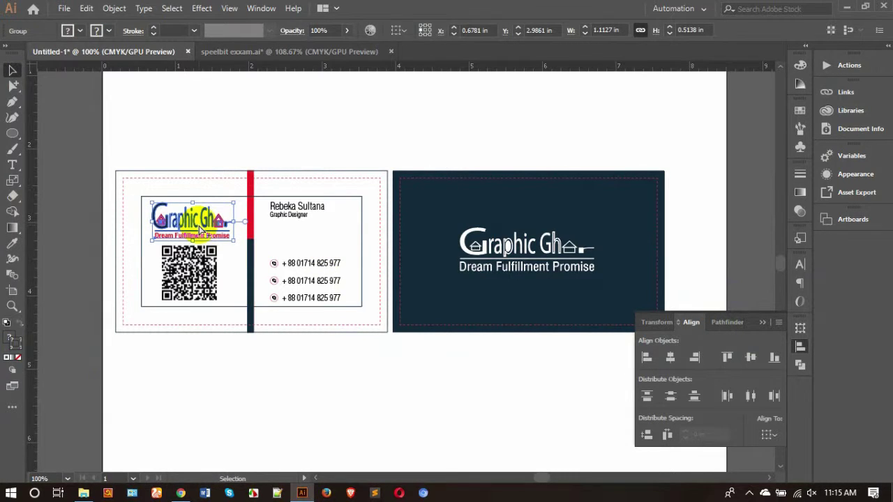
{"action": "left_click", "coordinate": [200, 219]}
{"action": "left_click", "coordinate": [224, 316]}
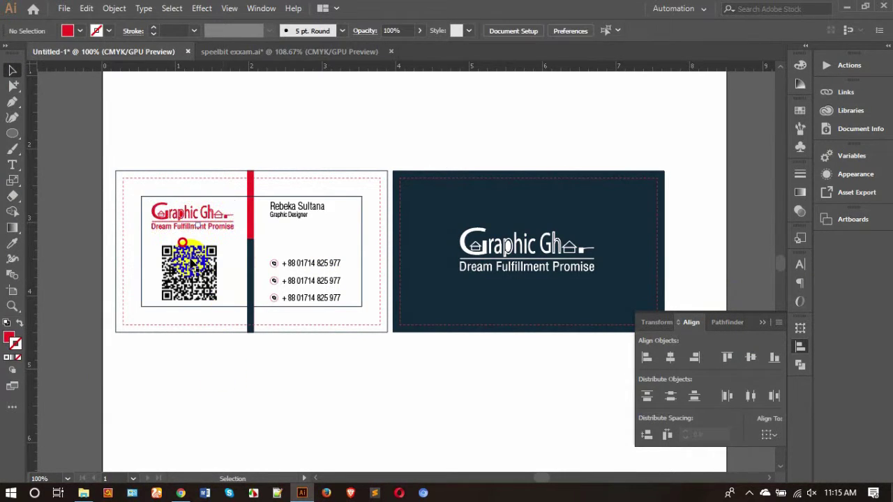
- Centre the red logo and the QR code horizontally on each other and group them
{"action": "left_click", "coordinate": [183, 245]}
{"action": "left_click", "coordinate": [175, 215]}
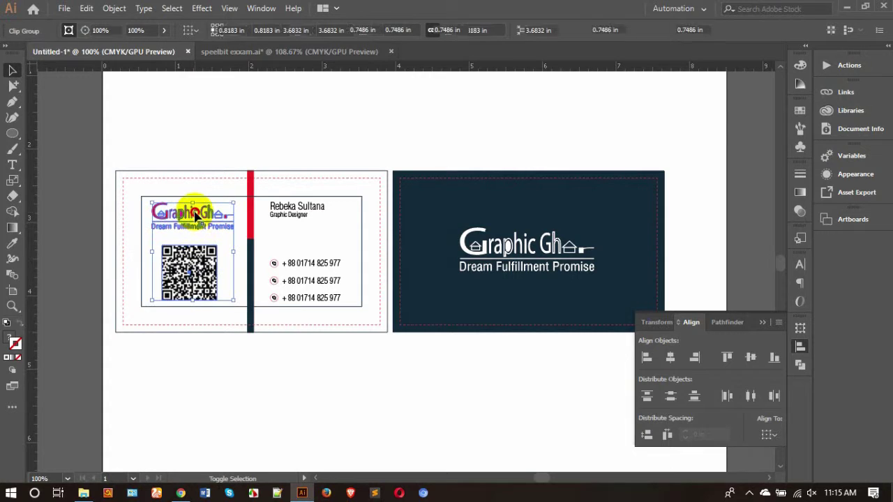
{"action": "left_click", "coordinate": [669, 356]}
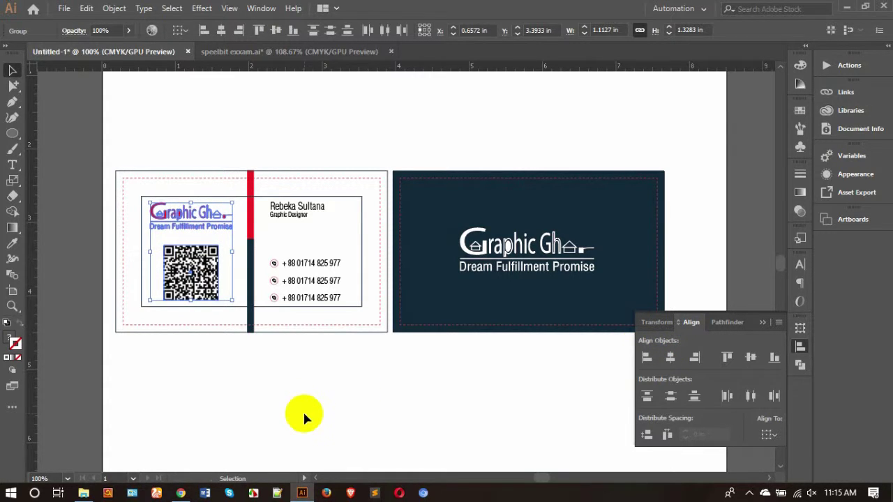
{"action": "key", "text": "ctrl+z"}
- Align the logo and QR code group to the left edge of the white card's inner rectangle frame
{"action": "left_click", "coordinate": [198, 202]}
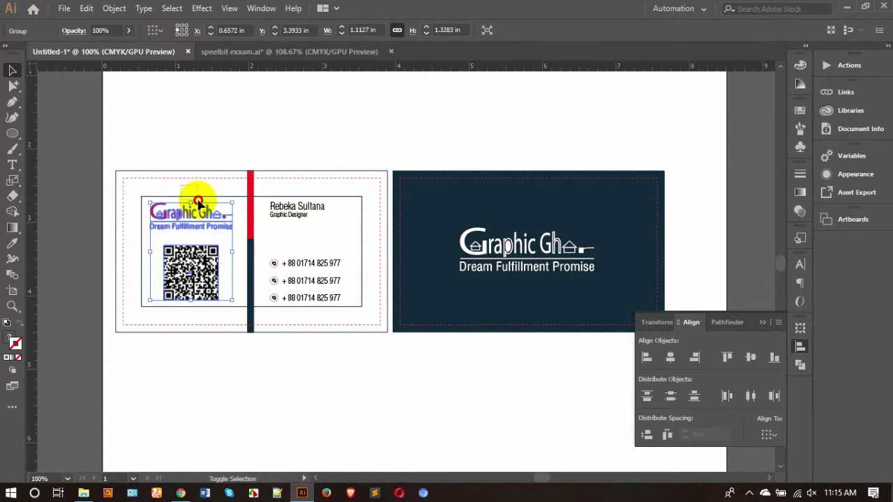
{"action": "left_click", "coordinate": [646, 356]}
{"action": "left_click", "coordinate": [490, 387]}
{"action": "scroll", "coordinate": [351, 386], "scroll_direction": "up", "scroll_amount": 3}
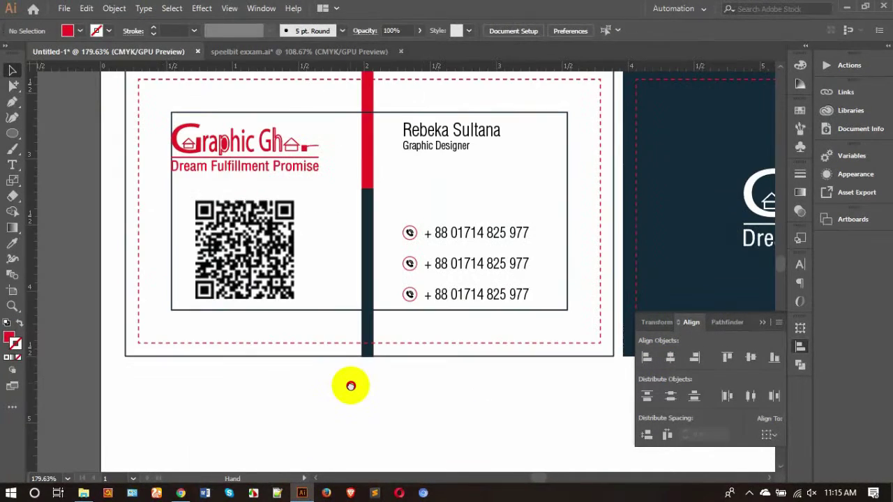
{"action": "left_click_drag", "start_coordinate": [350, 386], "coordinate": [350, 387]}
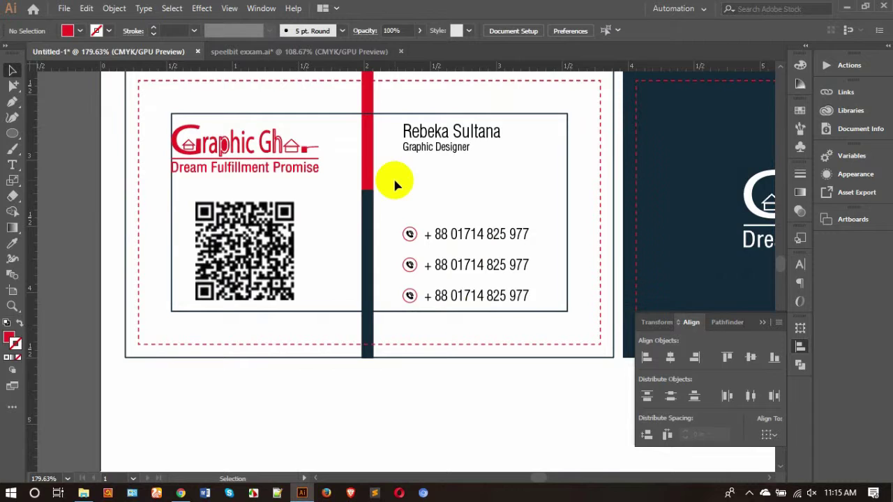
{"action": "scroll", "coordinate": [281, 179], "scroll_direction": "up", "scroll_amount": 2}
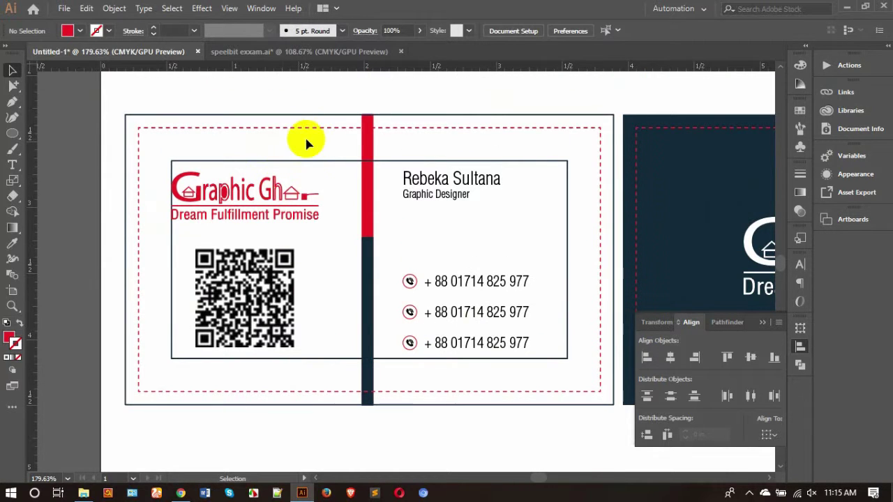
{"action": "left_click", "coordinate": [334, 180]}
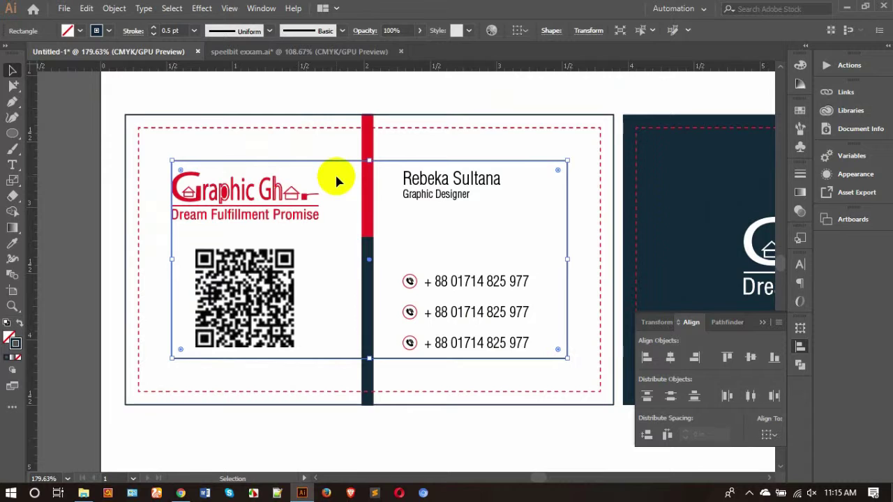
{"action": "left_click", "coordinate": [595, 174]}
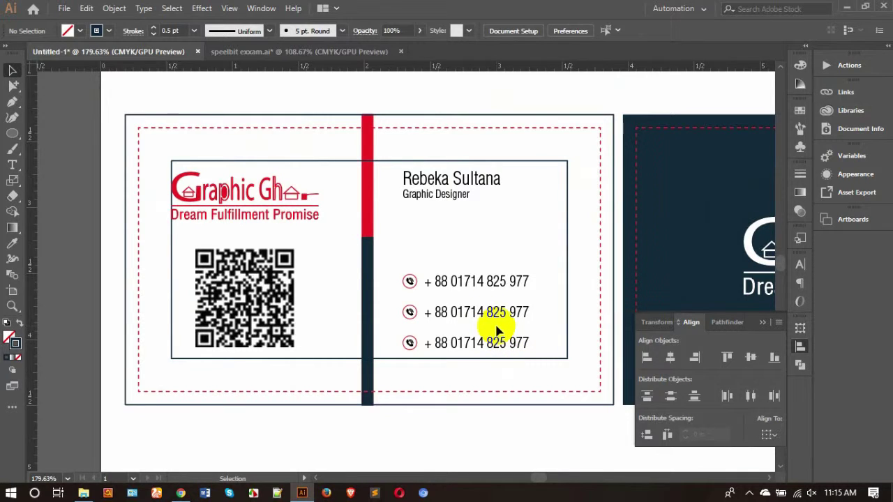
- Left-align the three phone lines with the name and job title text and group them all
{"action": "left_click", "coordinate": [506, 280]}
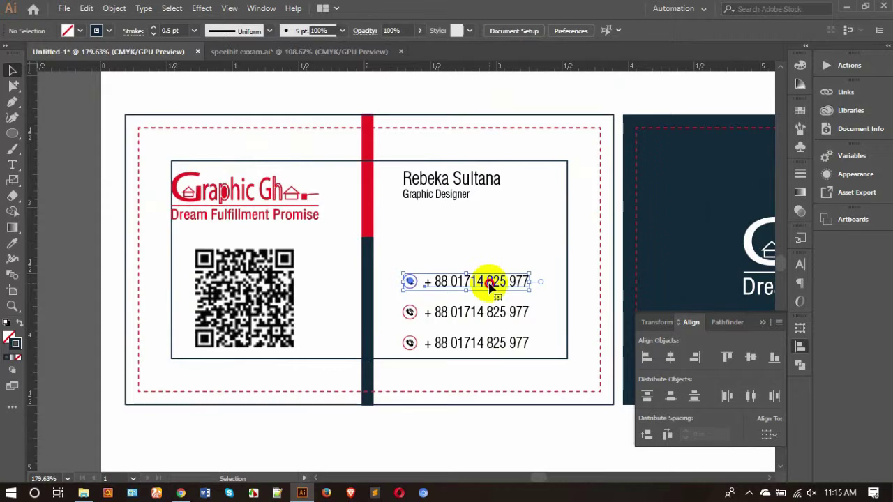
{"action": "left_click", "coordinate": [413, 315], "text": "shift"}
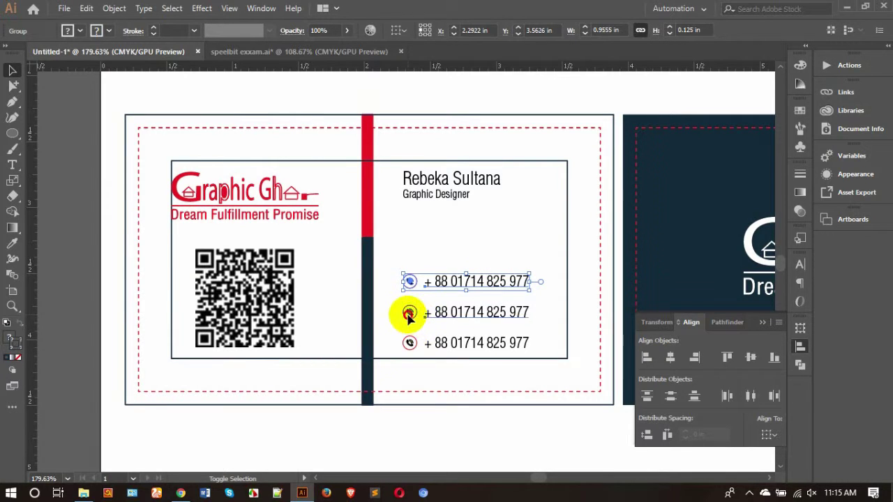
{"action": "left_click", "coordinate": [410, 342], "text": "shift"}
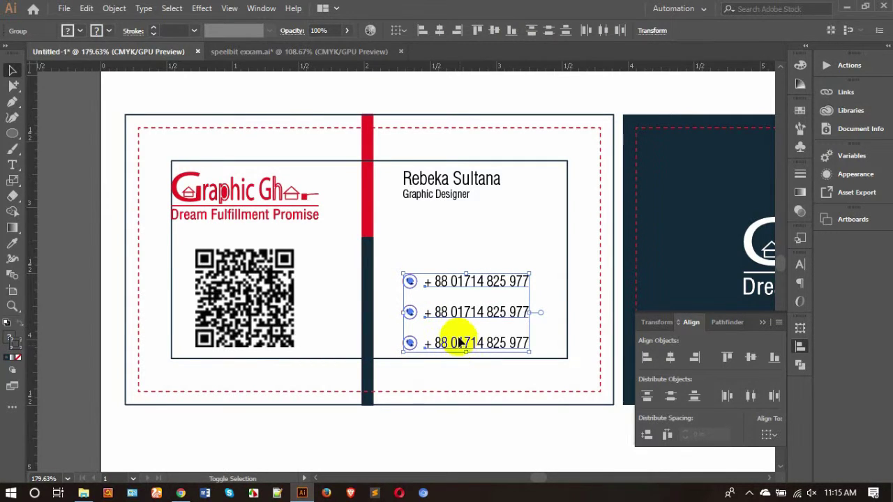
{"action": "left_click", "coordinate": [447, 174], "text": "shift"}
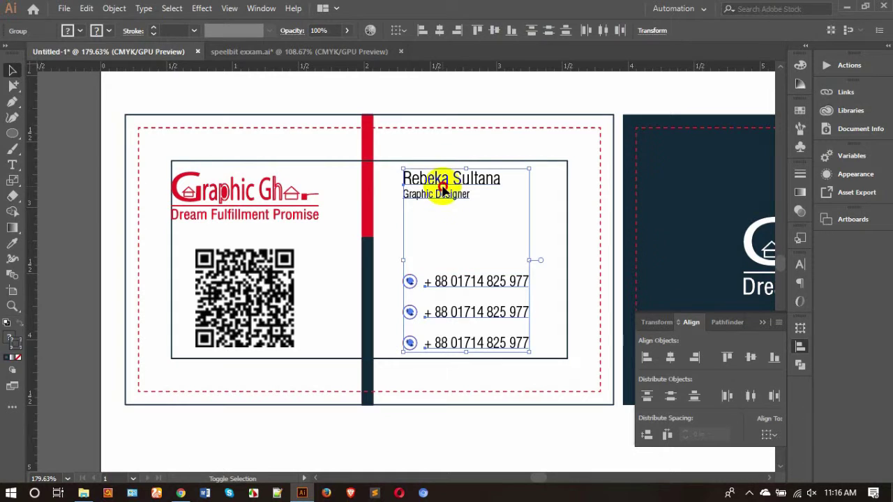
{"action": "left_click", "coordinate": [647, 357]}
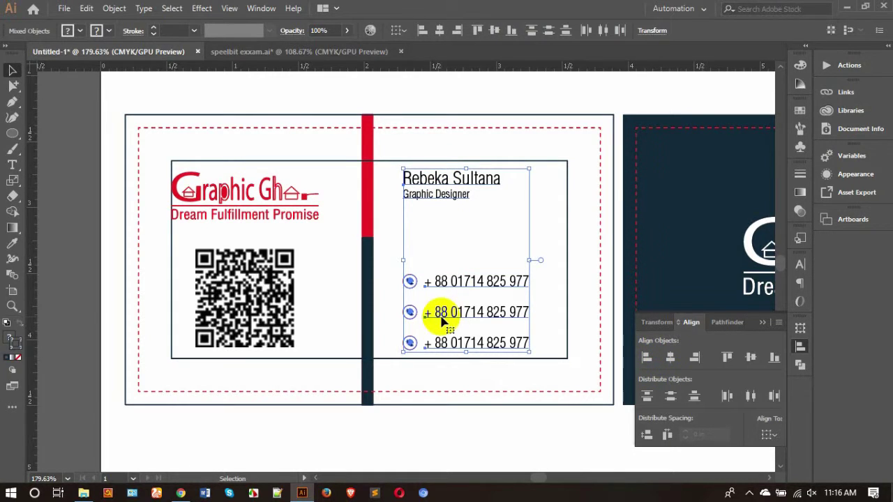
{"action": "key", "text": "ctrl+g"}
- Align the name and phone lines group to the right edge of the white card's inner frame
{"action": "left_click_drag", "start_coordinate": [559, 187], "coordinate": [594, 209]}
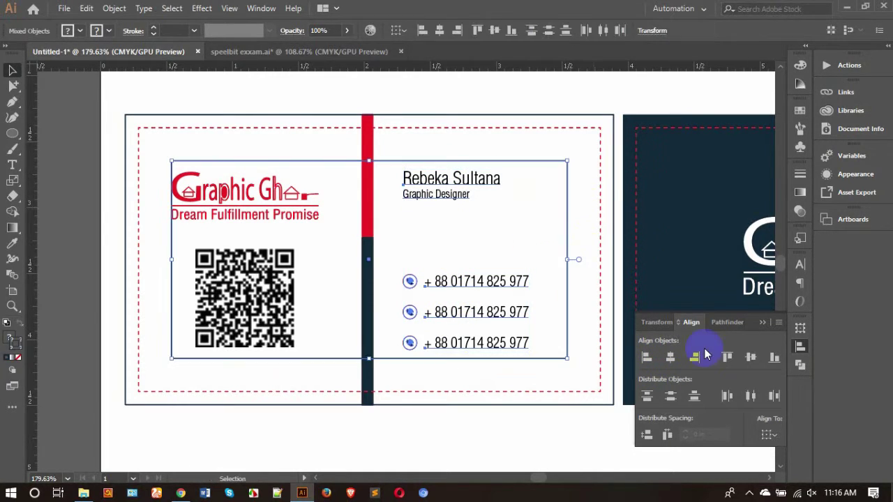
{"action": "left_click", "coordinate": [703, 355]}
{"action": "left_click", "coordinate": [530, 430]}
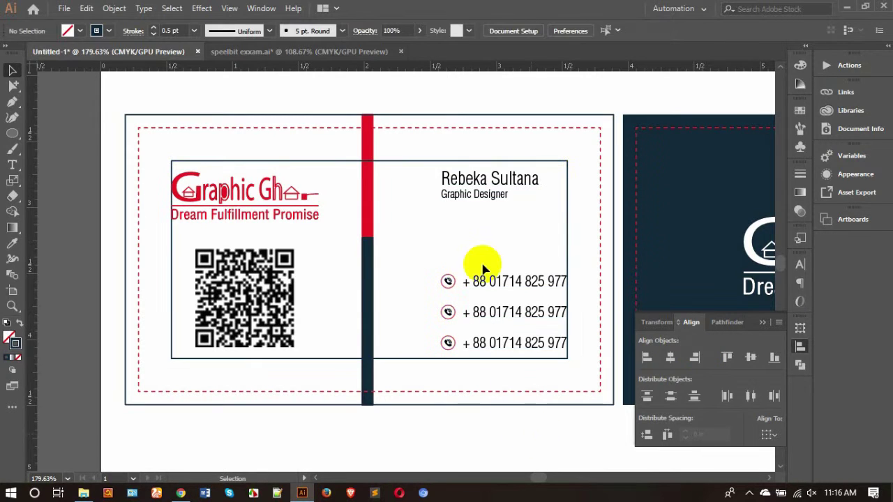
- Ungroup the name block and the phone lines on the white card
{"action": "left_click", "coordinate": [468, 288]}
{"action": "right_click", "coordinate": [465, 286]}
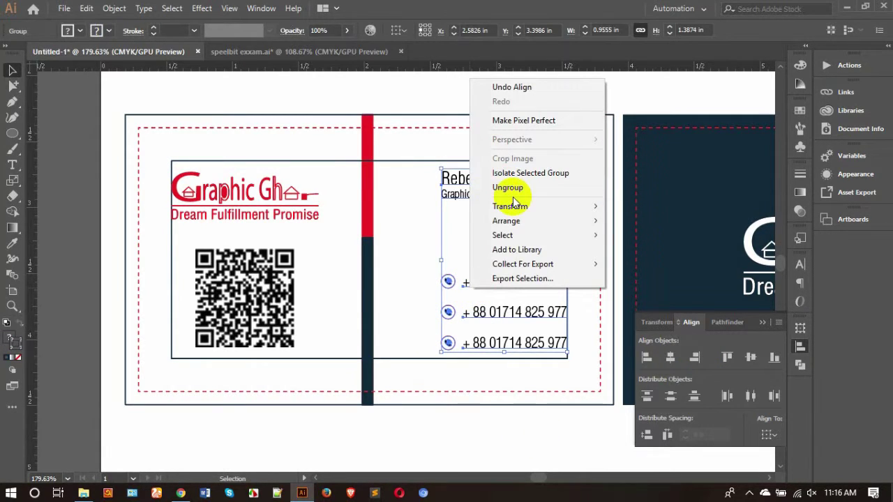
{"action": "left_click", "coordinate": [508, 188]}
{"action": "left_click", "coordinate": [432, 260]}
- Group the three phone lines and align them to the bottom edge of the inner frame
{"action": "left_click_drag", "start_coordinate": [433, 260], "coordinate": [462, 325]}
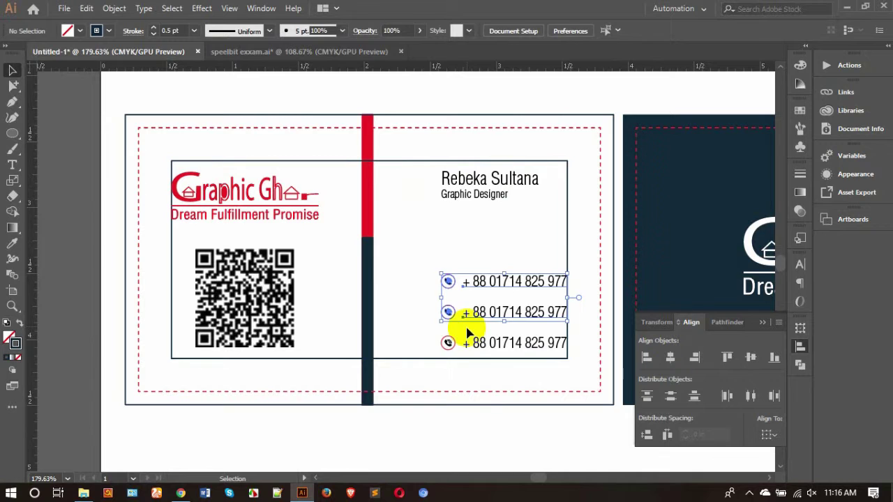
{"action": "left_click", "coordinate": [446, 342], "text": "shift"}
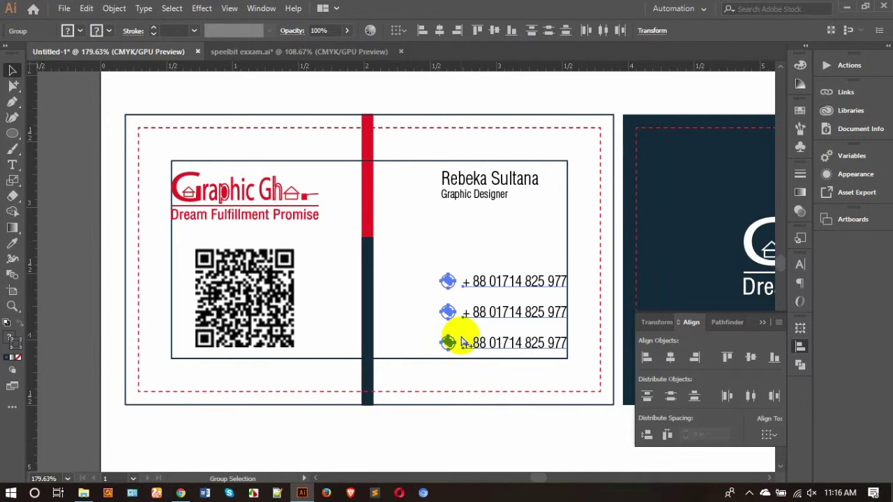
{"action": "key", "text": "v"}
{"action": "left_click_drag", "start_coordinate": [411, 338], "coordinate": [419, 370]}
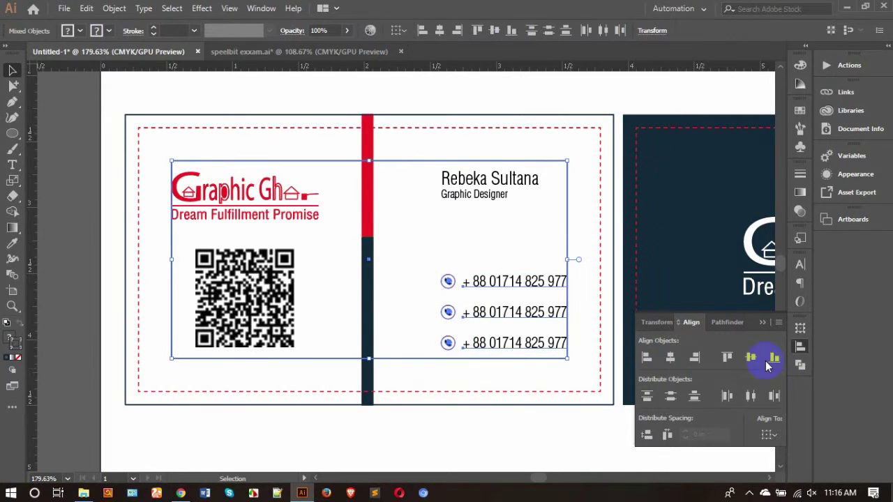
{"action": "left_click", "coordinate": [773, 357]}
{"action": "left_click", "coordinate": [516, 439]}
{"action": "left_click", "coordinate": [487, 189]}
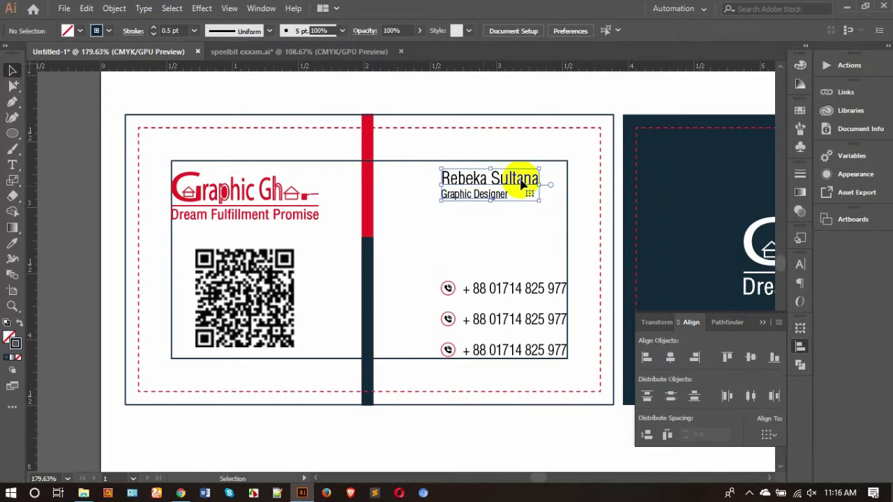
{"action": "left_click", "coordinate": [234, 260]}
{"action": "left_click", "coordinate": [348, 185]}
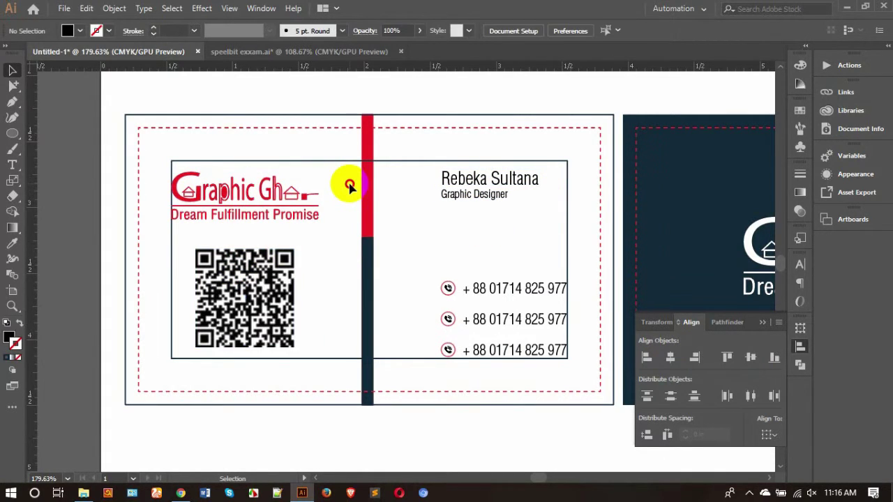
- Set the stroke weight of the white card's inner rectangle frame to 0.3 pt
{"action": "left_click_drag", "start_coordinate": [330, 148], "coordinate": [345, 180]}
{"action": "left_click", "coordinate": [173, 30]}
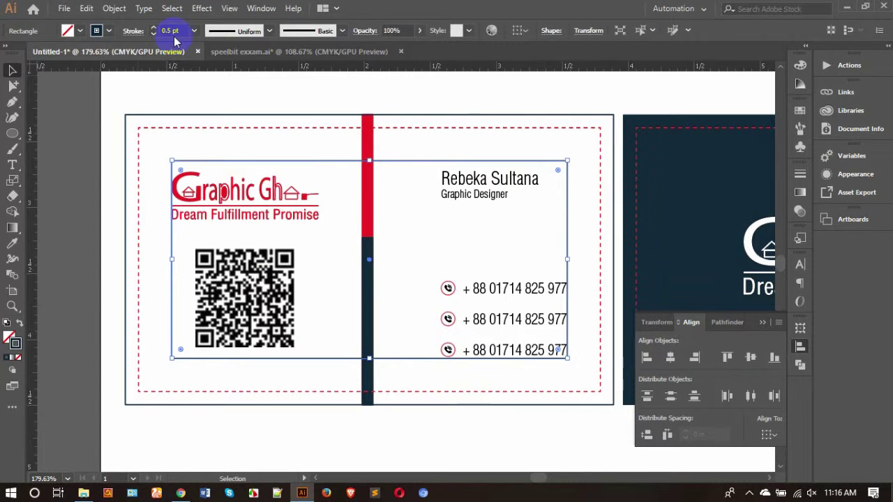
{"action": "type", "text": "0.3"}
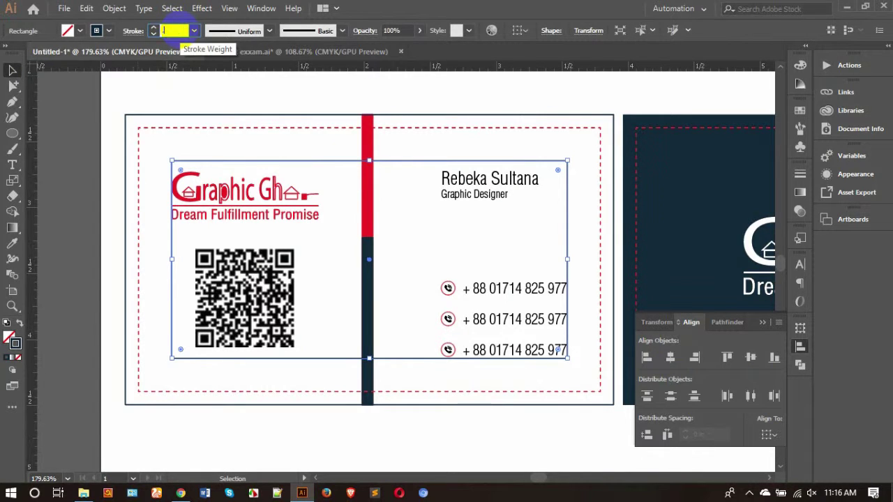
{"action": "key", "text": "Return"}
{"action": "left_click", "coordinate": [442, 226]}
{"action": "left_click", "coordinate": [419, 160]}
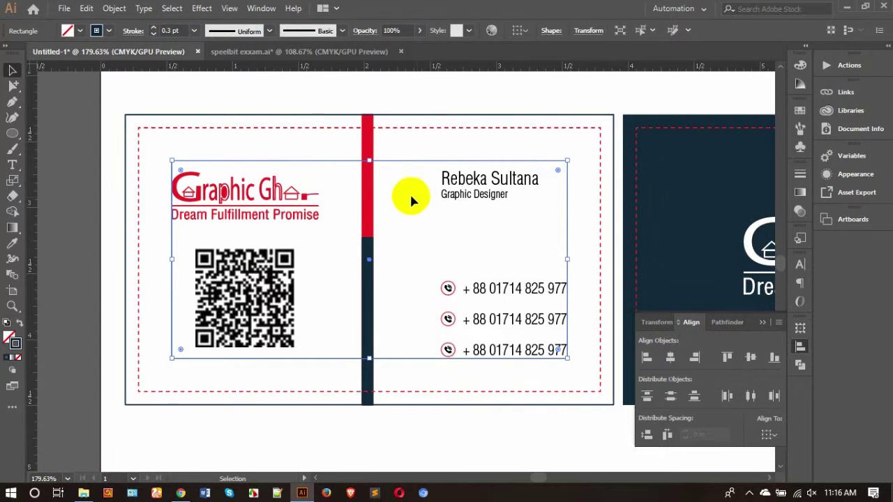
- Remove the stroke from the white card's inner rectangle frame
{"action": "left_click", "coordinate": [409, 192]}
{"action": "key", "text": "ctrl+z"}
{"action": "left_click", "coordinate": [18, 357]}
{"action": "left_click", "coordinate": [408, 454]}
{"action": "left_click_drag", "start_coordinate": [407, 453], "coordinate": [373, 362]}
{"action": "key", "text": "ctrl+1"}
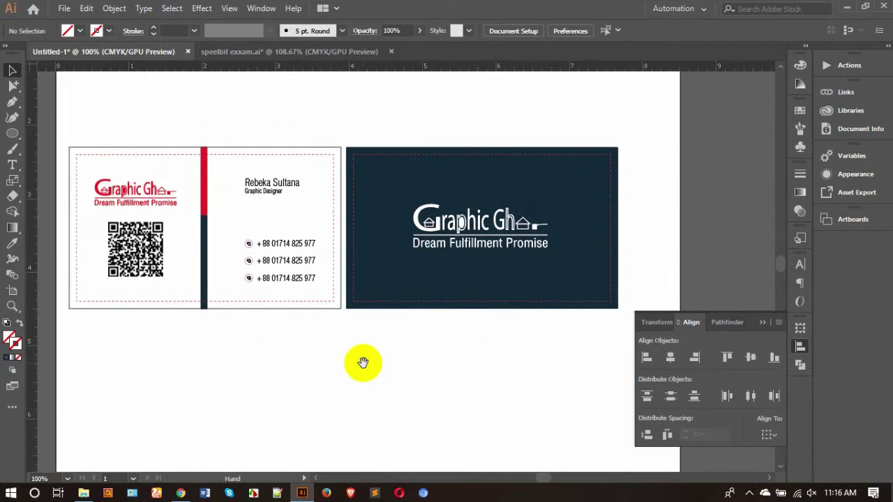
{"action": "left_click", "coordinate": [793, 350]}
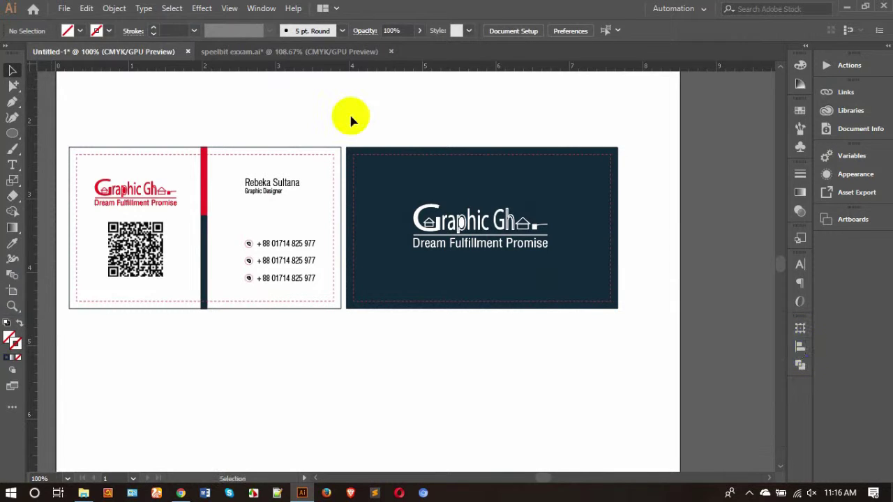
- Group all elements of the dark card, and group all elements of the white card separately
{"action": "left_click_drag", "start_coordinate": [351, 121], "coordinate": [653, 328]}
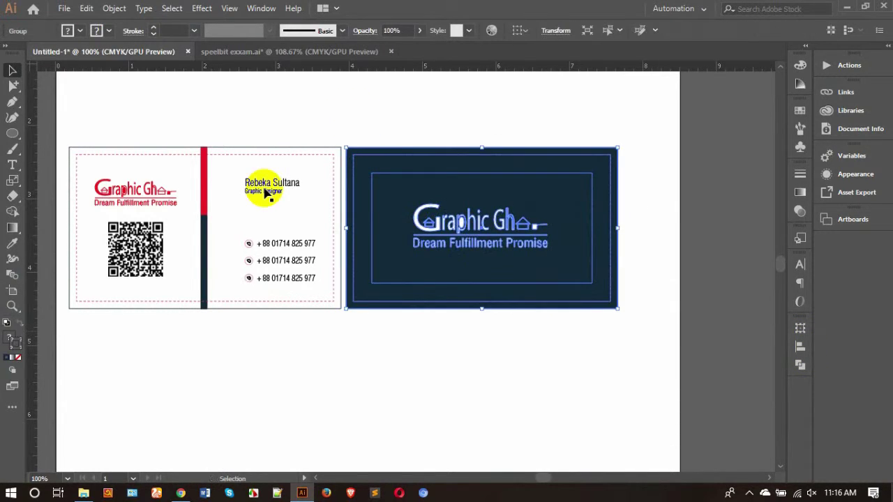
{"action": "left_click_drag", "start_coordinate": [67, 117], "coordinate": [322, 378]}
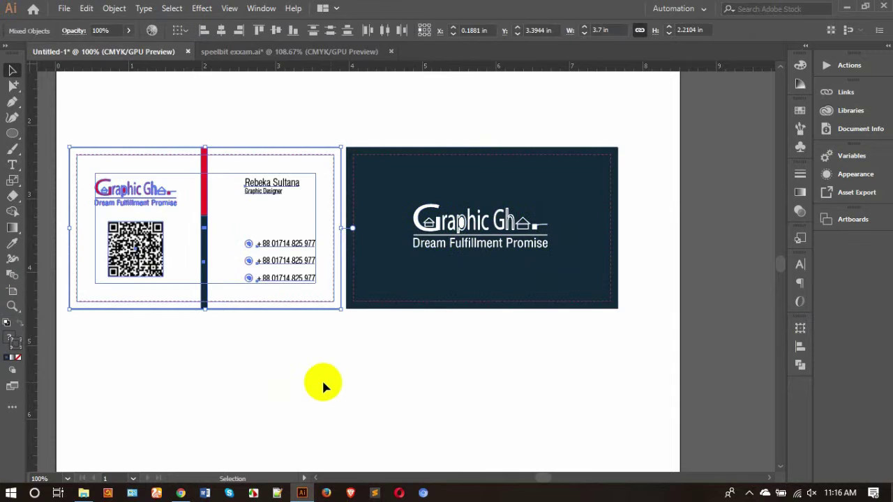
{"action": "key", "text": "ctrl+h"}
{"action": "left_click", "coordinate": [336, 392]}
{"action": "key", "text": "ctrl+0"}
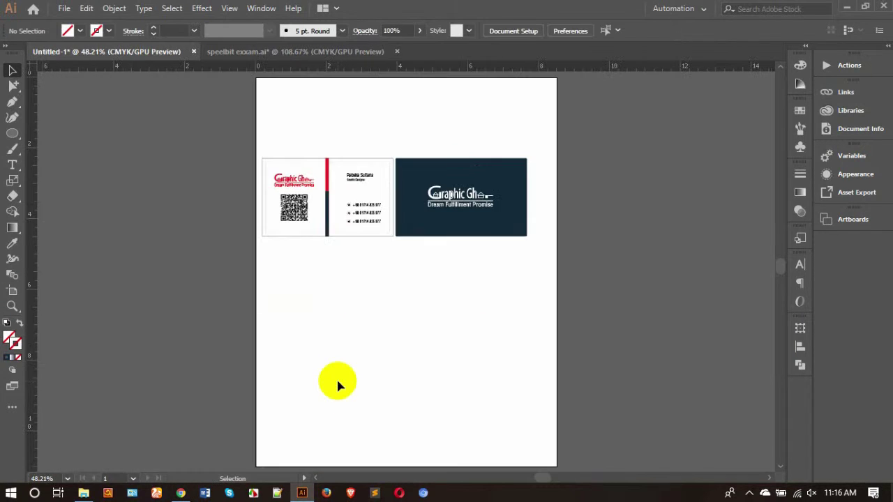
- Move both business cards off the page into the empty canvas area above the artboard
{"action": "left_click_drag", "start_coordinate": [261, 125], "coordinate": [534, 209]}
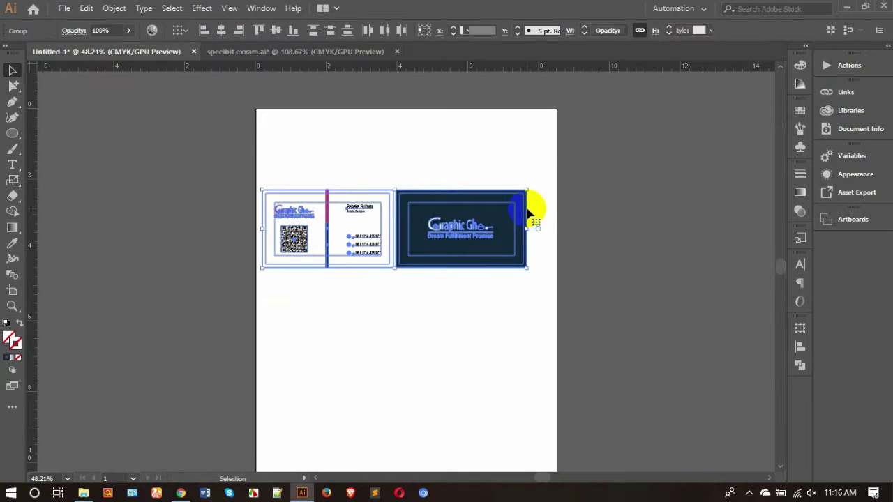
{"action": "scroll", "coordinate": [448, 273], "scroll_direction": "up", "scroll_amount": 3}
{"action": "left_click", "coordinate": [483, 326]}
{"action": "left_click_drag", "start_coordinate": [484, 326], "coordinate": [418, 92]}
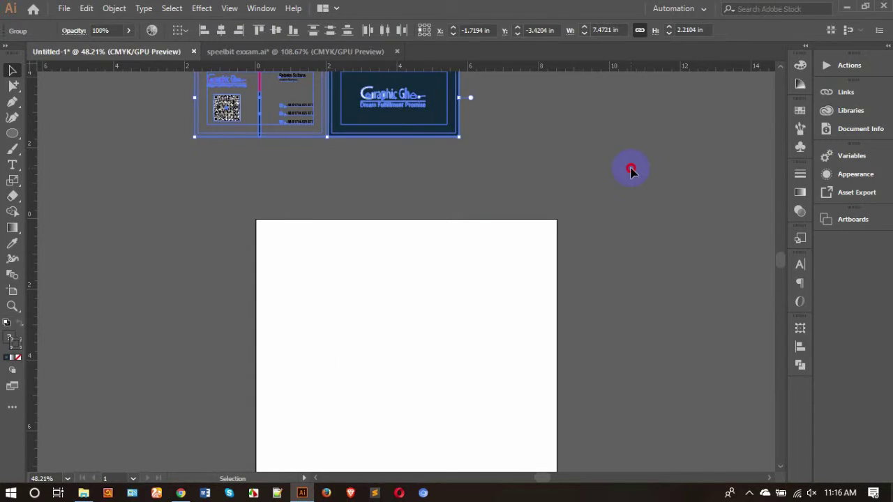
{"action": "left_click", "coordinate": [630, 167]}
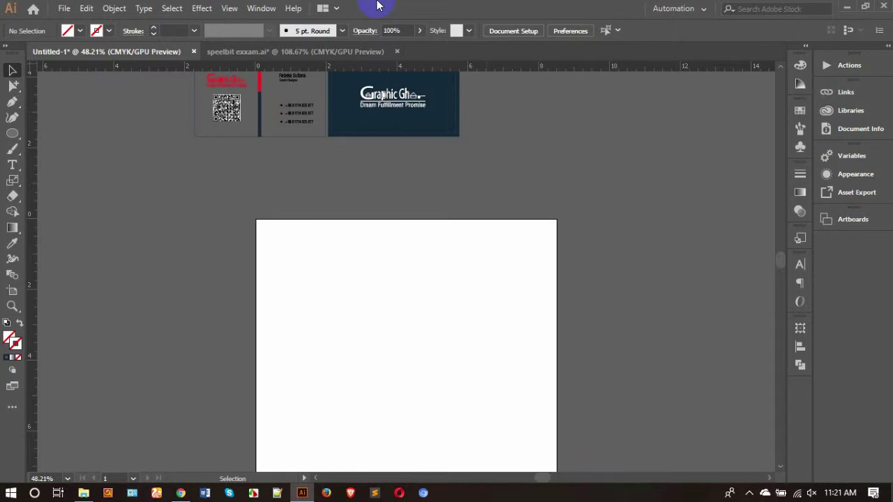
- Create a rectangle 14 in wide and 11 in high starting on the artboard
{"action": "left_click", "coordinate": [12, 136]}
{"action": "mouse_move", "coordinate": [12, 134]}
{"action": "left_mouse_down"}
{"action": "mouse_move", "coordinate": [55, 143]}
{"action": "mouse_move", "coordinate": [56, 134]}
{"action": "left_mouse_up"}
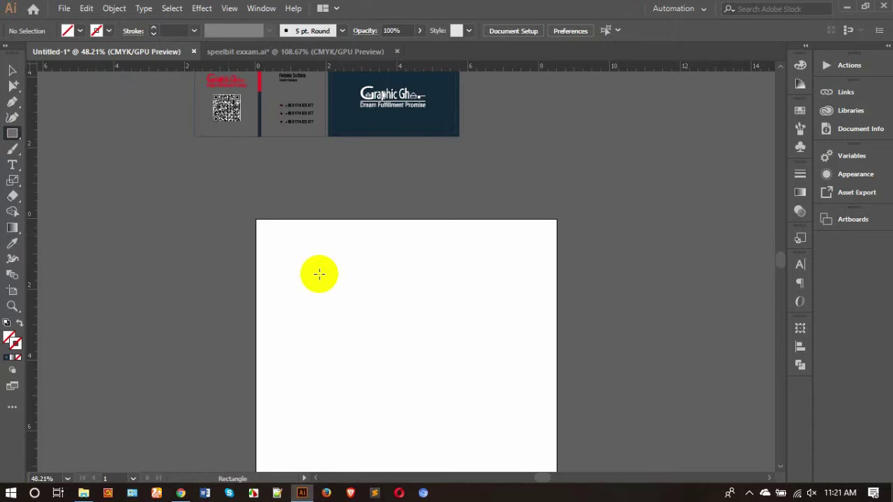
{"action": "left_click", "coordinate": [335, 291]}
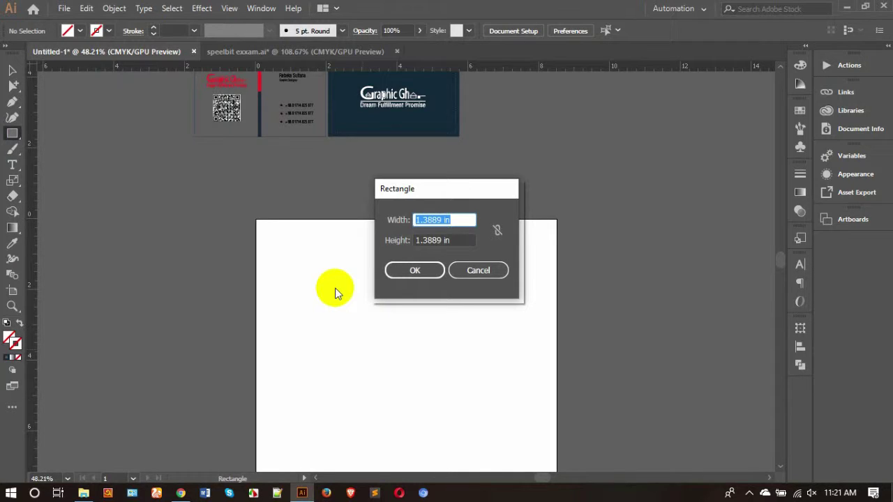
{"action": "type", "text": "14"}
{"action": "key", "text": "Tab"}
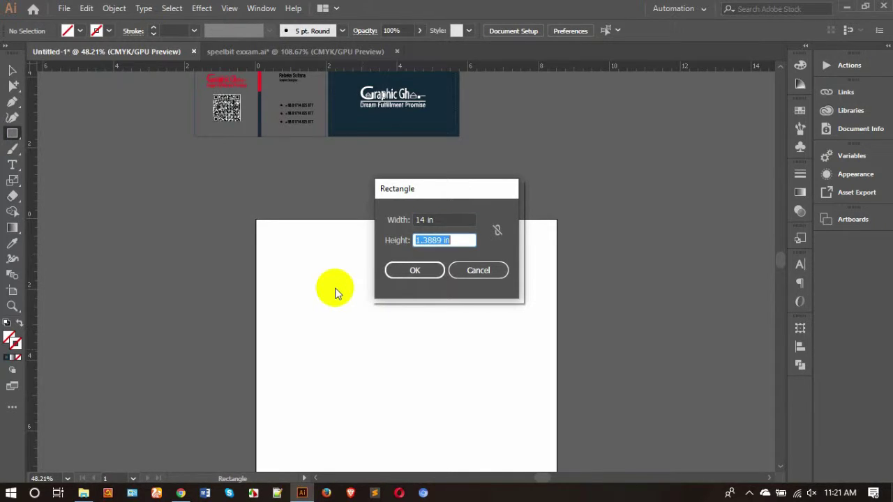
{"action": "type", "text": "14"}
{"action": "key", "text": "Return"}
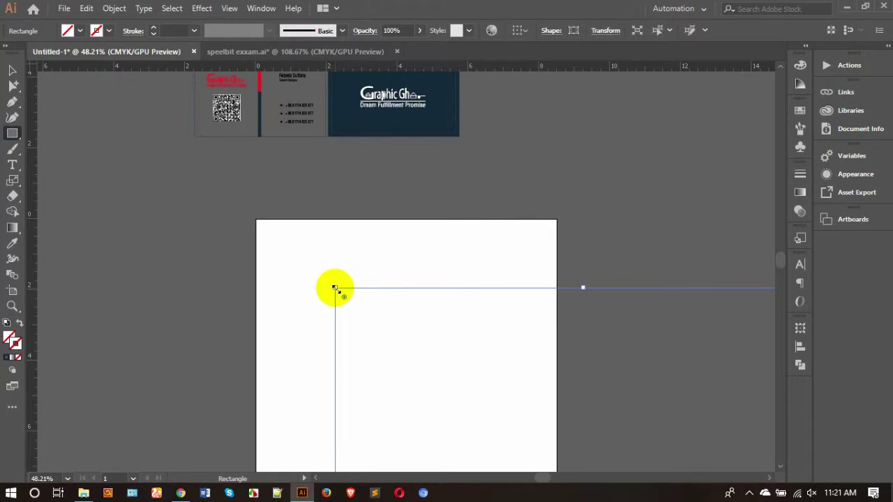
- Give the 14 × 11 in rectangle the default 1 pt black stroke and no fill
{"action": "key", "text": "v"}
{"action": "left_click", "coordinate": [12, 71]}
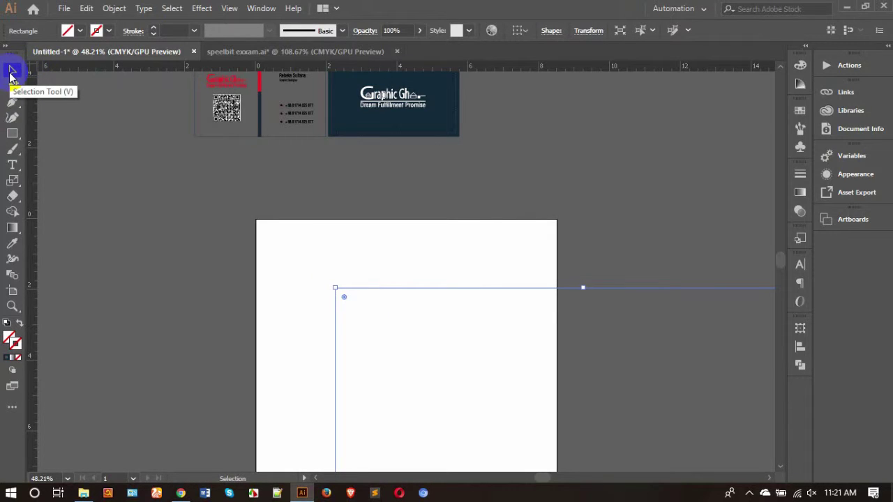
{"action": "key", "text": "ctrl+minus"}
{"action": "key", "text": "ctrl+minus"}
{"action": "key", "text": "ctrl+minus"}
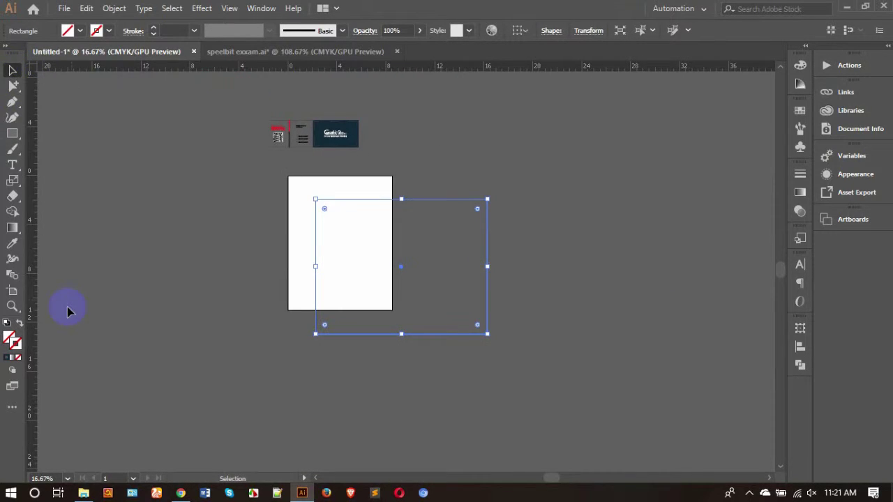
{"action": "left_click", "coordinate": [7, 322]}
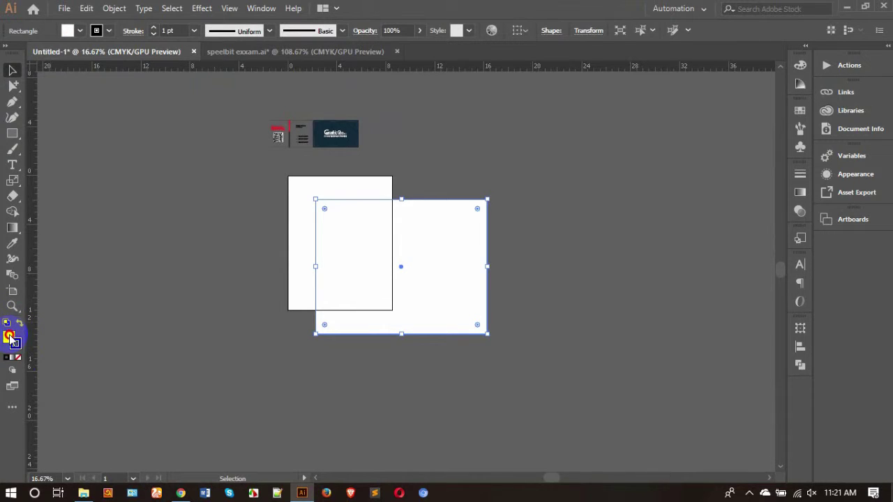
{"action": "left_click", "coordinate": [9, 337]}
{"action": "left_click", "coordinate": [18, 357]}
{"action": "left_click", "coordinate": [391, 349]}
{"action": "left_click", "coordinate": [402, 338]}
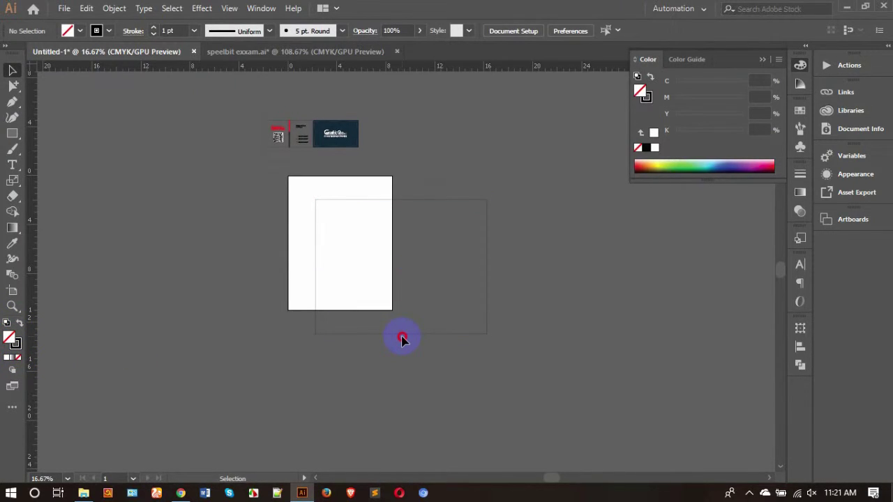
- Fit the artboard to the selected 14 × 11 in rectangle
{"action": "left_click_drag", "start_coordinate": [221, 251], "coordinate": [544, 328]}
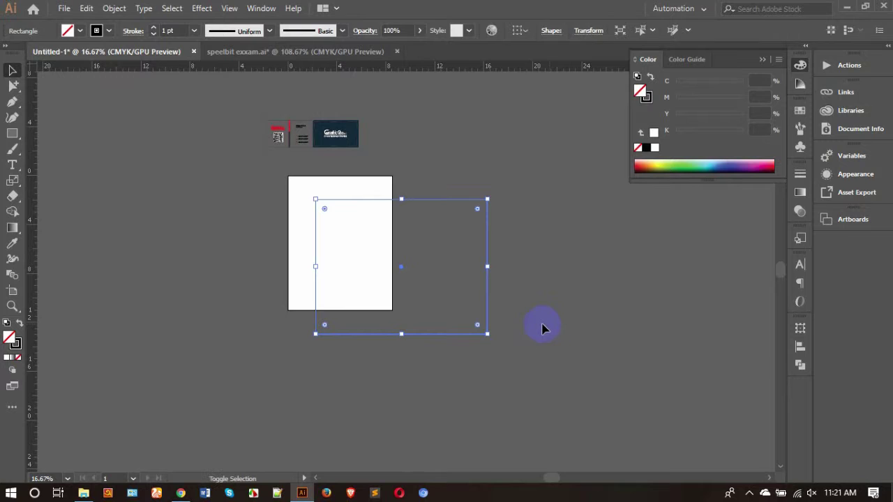
{"action": "key", "text": "shift+o"}
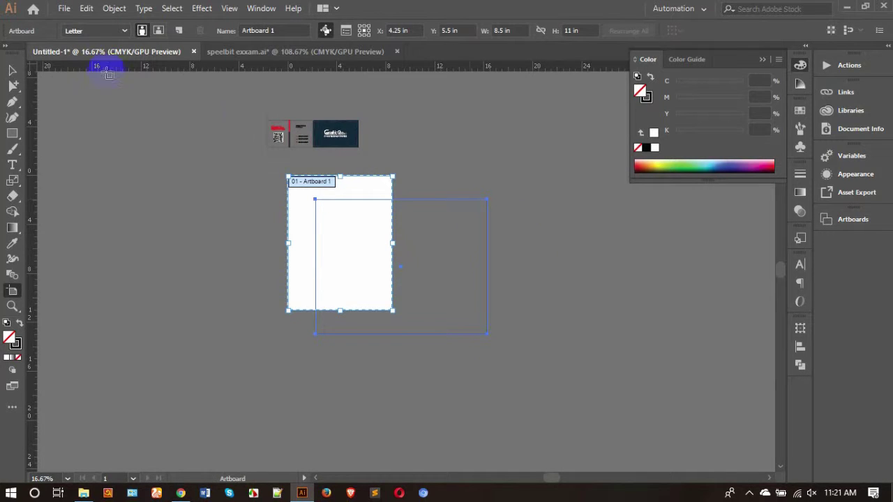
{"action": "left_click", "coordinate": [94, 30]}
{"action": "scroll", "coordinate": [110, 69], "scroll_direction": "up", "scroll_amount": 2}
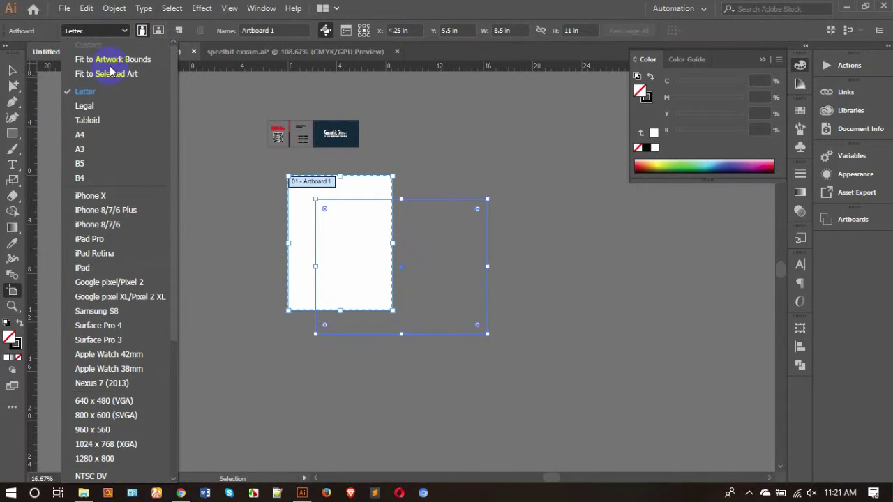
{"action": "left_click", "coordinate": [122, 72]}
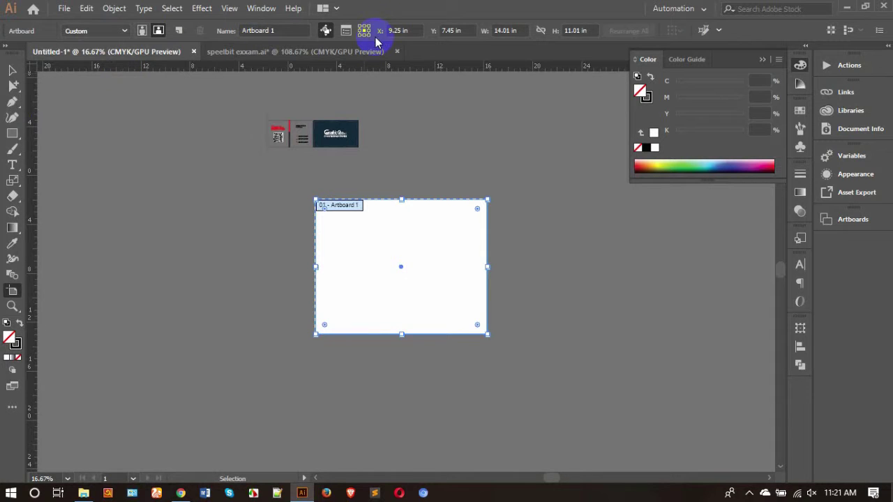
- Enlarge the artboard by 1 in each way to 15.01 in wide and 12.01 in high
{"action": "left_click", "coordinate": [346, 30]}
{"action": "left_click", "coordinate": [419, 107]}
{"action": "type", "text": "+1"}
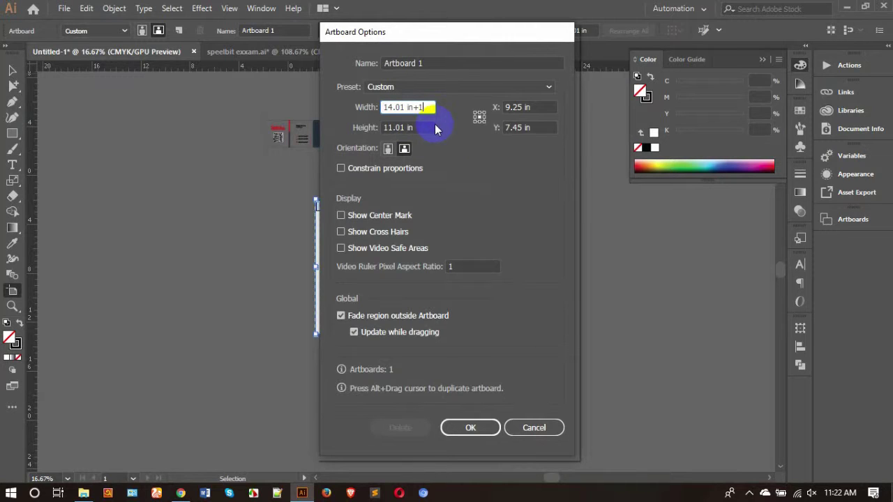
{"action": "left_click", "coordinate": [424, 127]}
{"action": "type", "text": "+1"}
{"action": "left_click", "coordinate": [470, 427]}
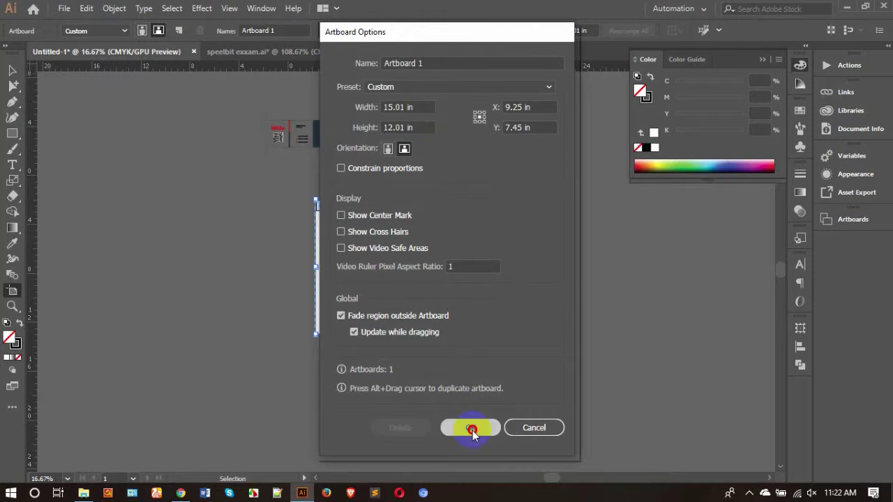
{"action": "left_click", "coordinate": [10, 72]}
{"action": "left_click", "coordinate": [427, 262]}
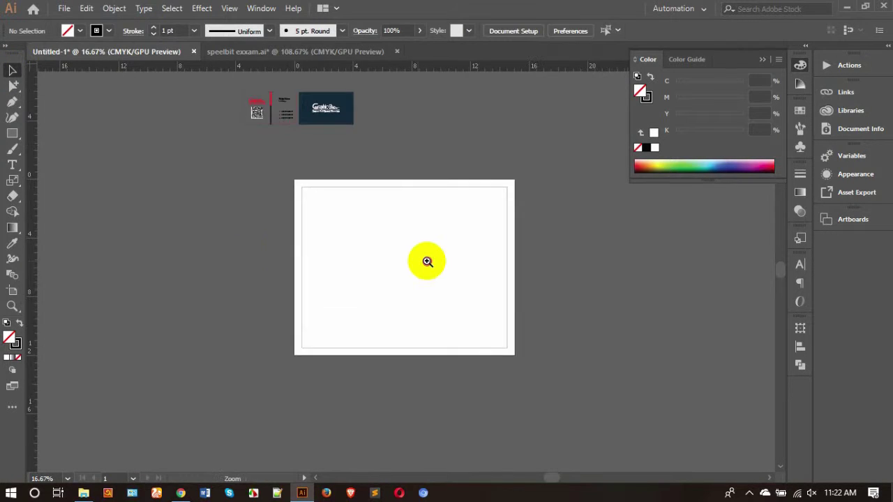
{"action": "left_click_drag", "start_coordinate": [427, 262], "coordinate": [530, 239]}
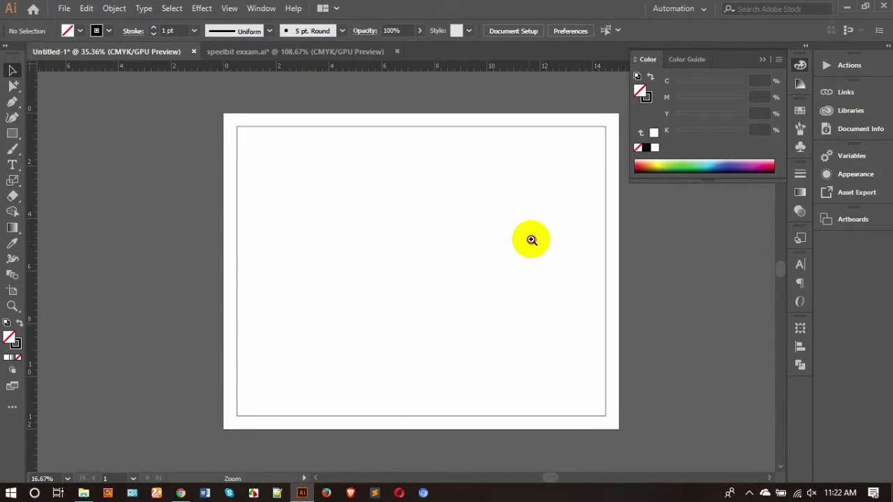
- Resize the rectangle about its centre to 13.5 in wide and 10.5 in high with proportions unlinked
{"action": "left_click", "coordinate": [598, 293]}
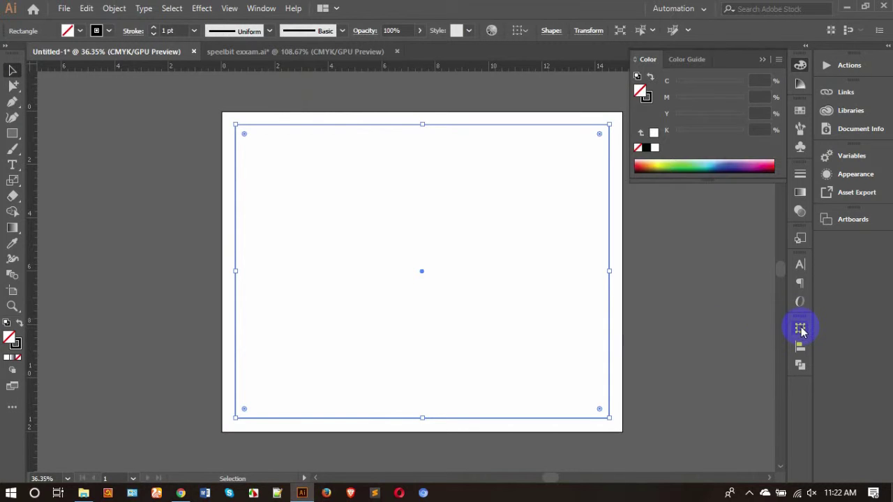
{"action": "left_click", "coordinate": [800, 328]}
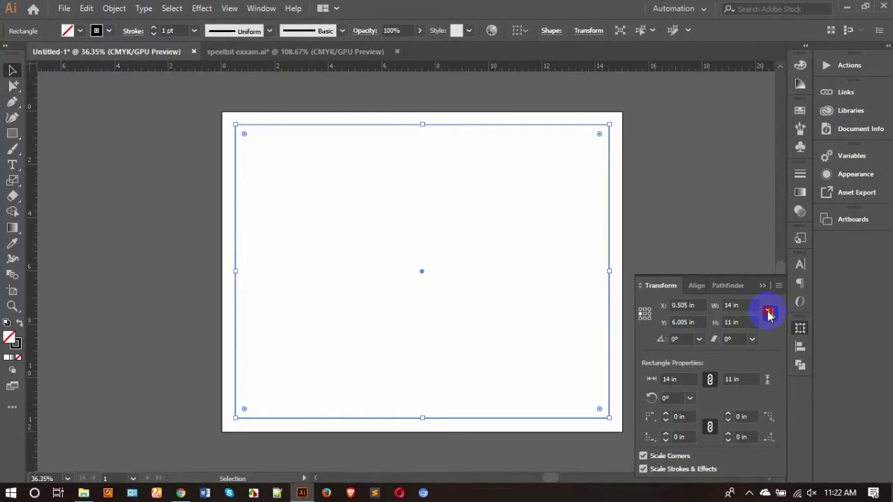
{"action": "left_click", "coordinate": [770, 314]}
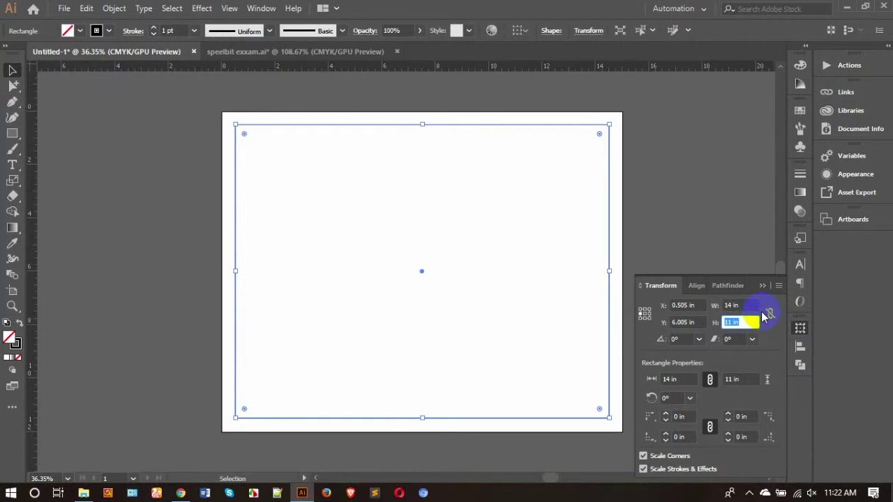
{"action": "left_click", "coordinate": [644, 313]}
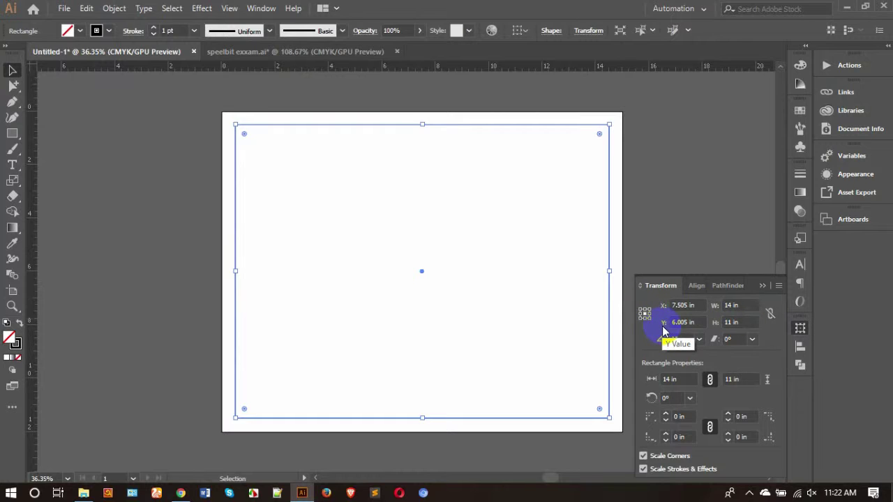
{"action": "left_click", "coordinate": [750, 307]}
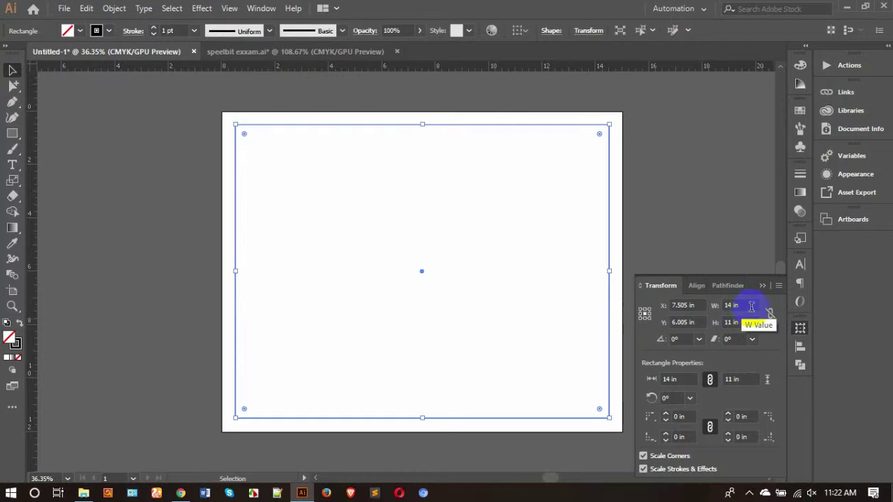
{"action": "type", "text": "-"}
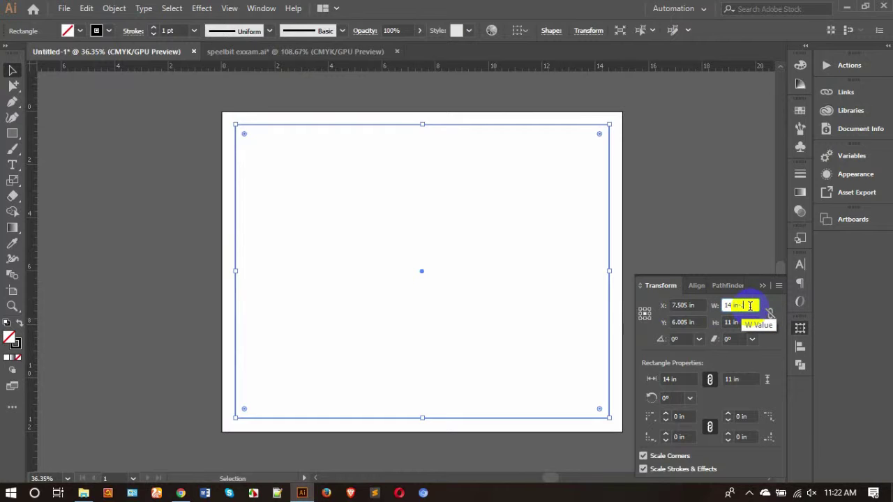
{"action": "type", "text": ".5"}
{"action": "key", "text": "Return"}
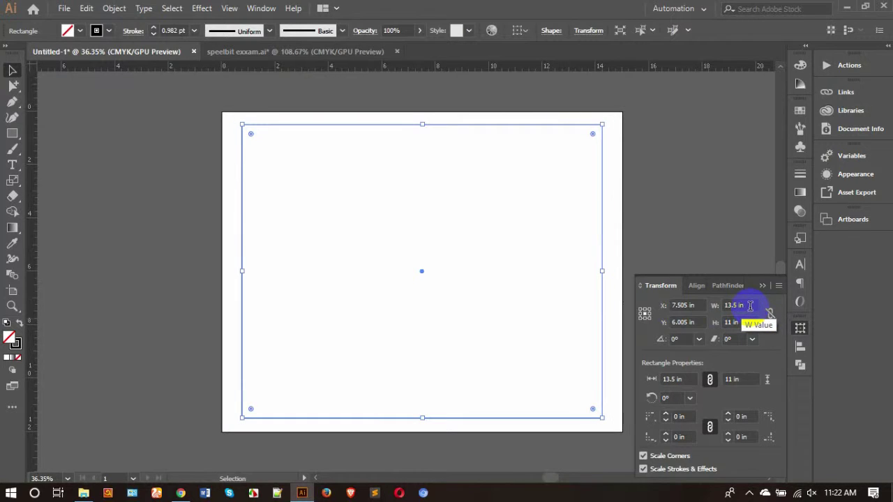
{"action": "left_click", "coordinate": [744, 322]}
{"action": "type", "text": "-.5"}
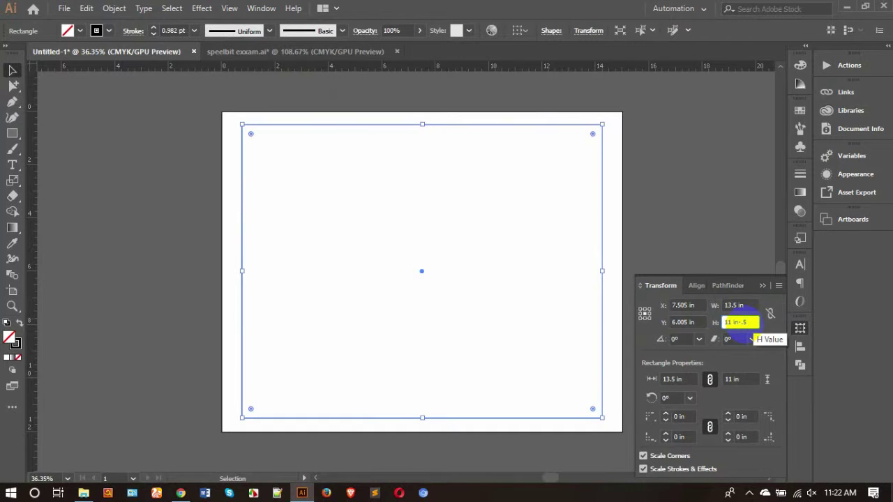
{"action": "key", "text": "Return"}
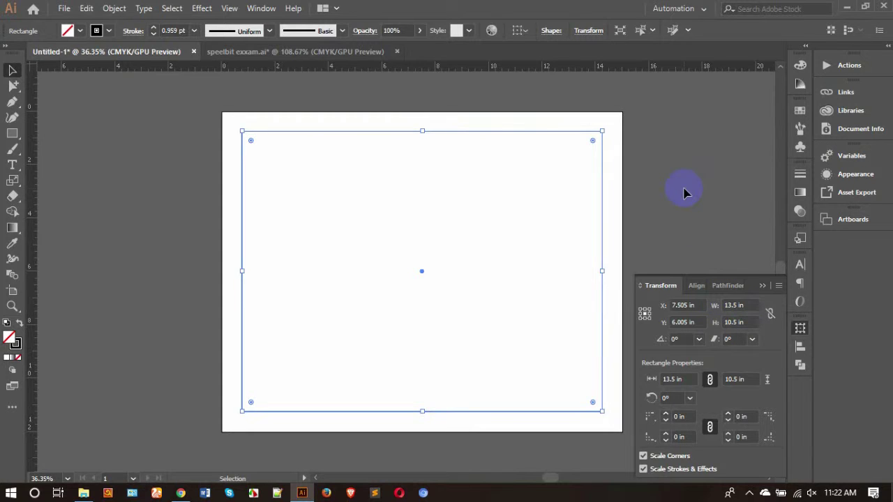
{"action": "left_click", "coordinate": [510, 144]}
- Move the dark card onto the frame's upper-left corner, and park it above the artboard
{"action": "scroll", "coordinate": [502, 144], "scroll_direction": "up", "scroll_amount": 3}
{"action": "scroll", "coordinate": [501, 143], "scroll_direction": "up", "scroll_amount": 3}
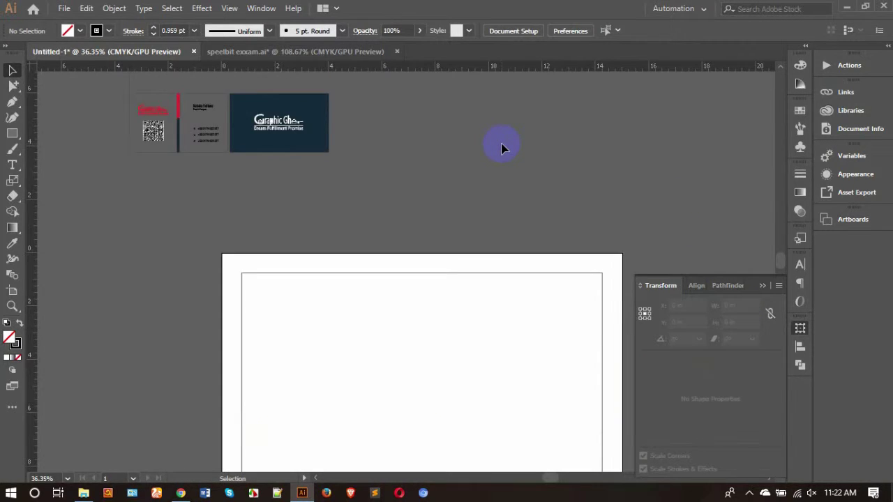
{"action": "left_click", "coordinate": [283, 183]}
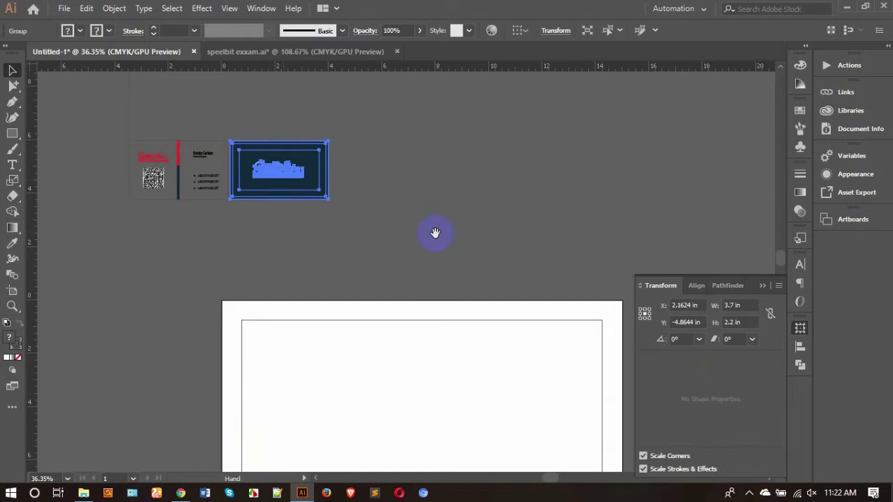
{"action": "left_click_drag", "start_coordinate": [432, 235], "coordinate": [379, 160]}
{"action": "left_click_drag", "start_coordinate": [220, 115], "coordinate": [229, 279]}
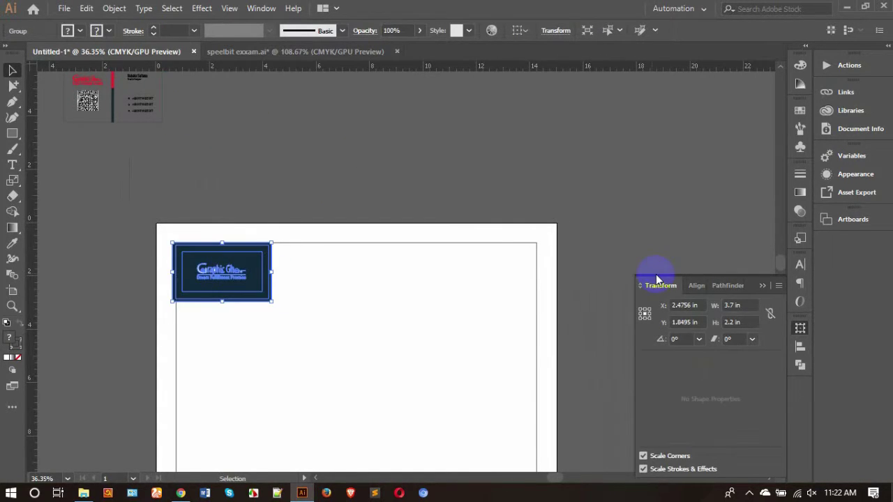
{"action": "left_click_drag", "start_coordinate": [258, 249], "coordinate": [385, 110]}
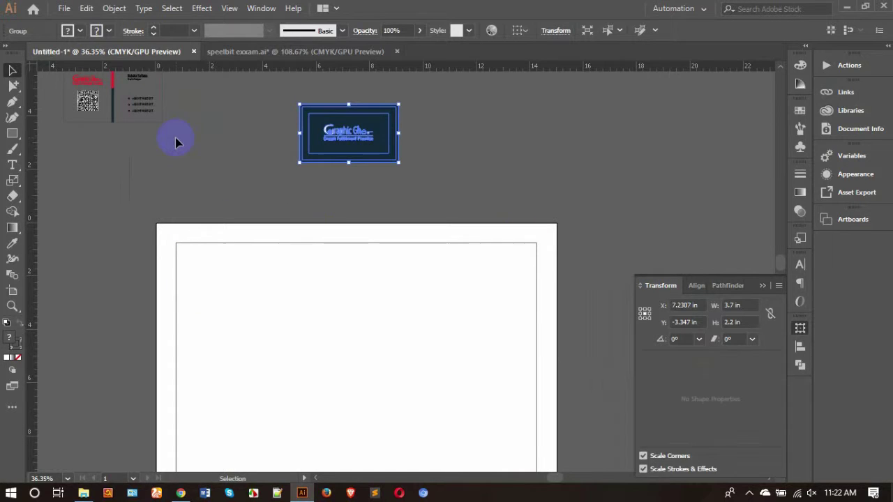
- Rotate the white card 90° about its centre so it stands upright
{"action": "left_click", "coordinate": [85, 80]}
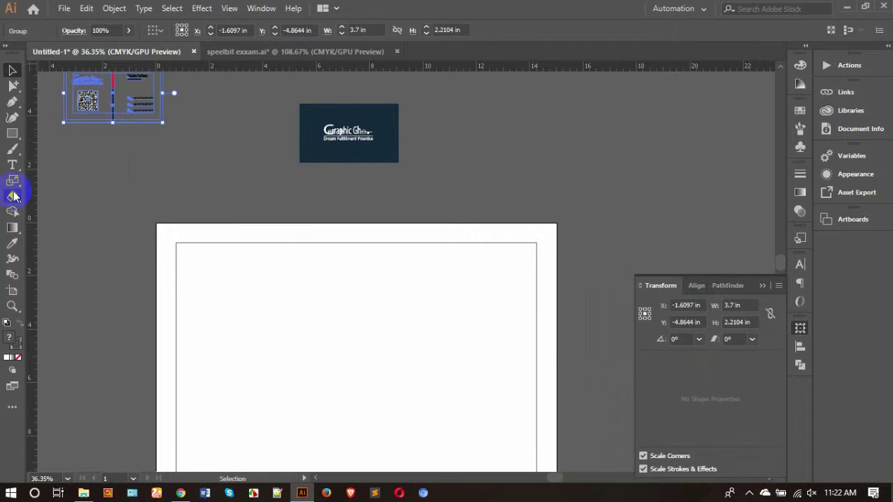
{"action": "scroll", "coordinate": [143, 141], "scroll_direction": "up", "scroll_amount": 2}
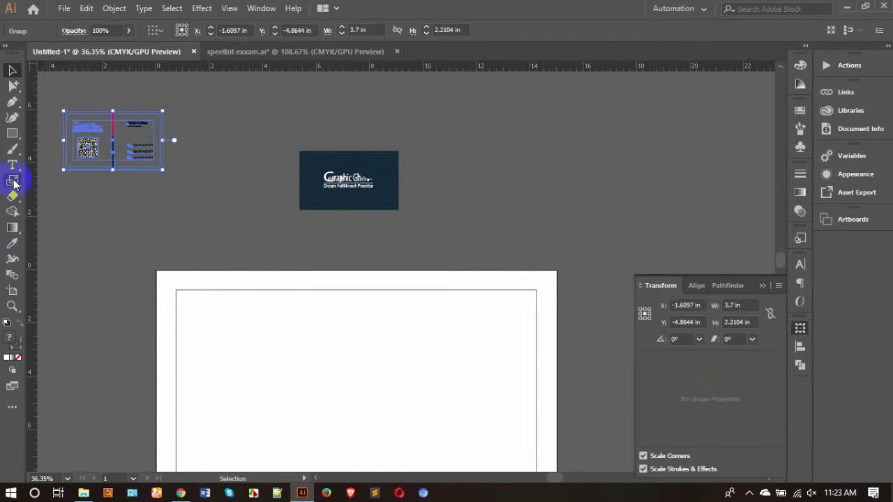
{"action": "left_click_drag", "start_coordinate": [13, 183], "coordinate": [43, 181]}
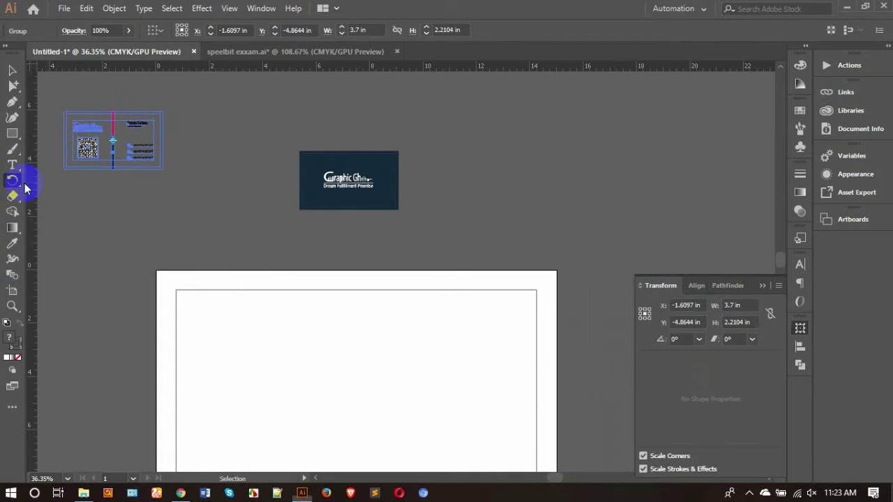
{"action": "left_click_drag", "start_coordinate": [82, 126], "coordinate": [114, 212]}
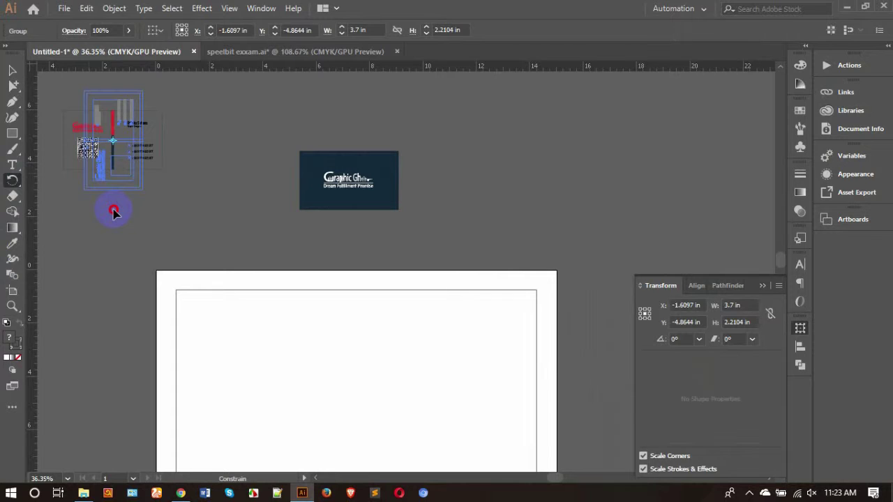
{"action": "left_click_drag", "start_coordinate": [114, 212], "coordinate": [115, 209]}
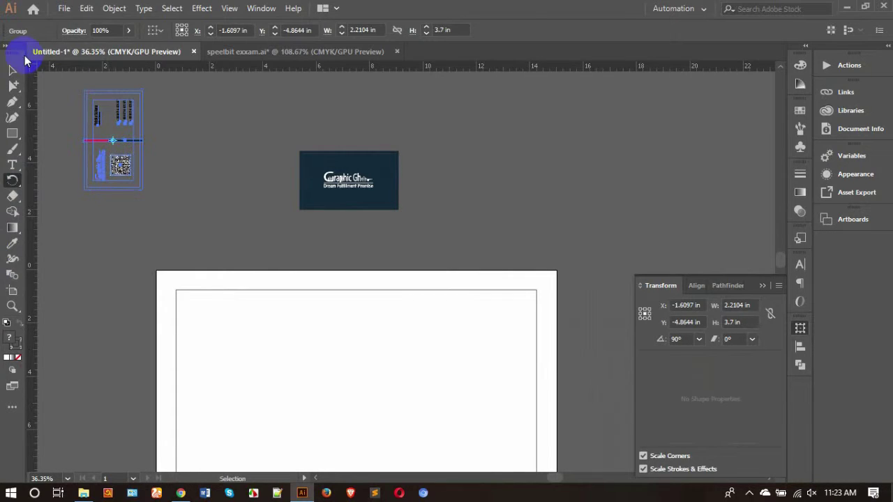
{"action": "left_click", "coordinate": [12, 70]}
{"action": "left_click", "coordinate": [205, 123]}
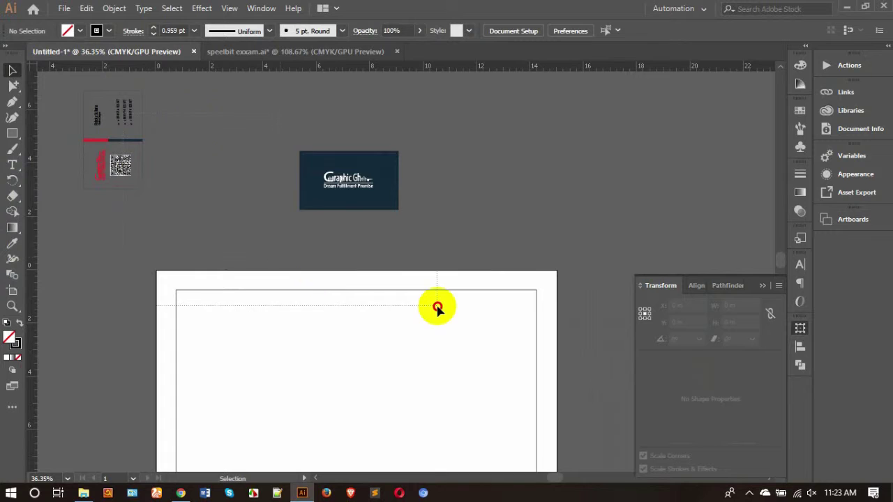
- Move the white card onto the sheet and align it with the margin frame's right and top edges
{"action": "left_click_drag", "start_coordinate": [139, 141], "coordinate": [506, 325]}
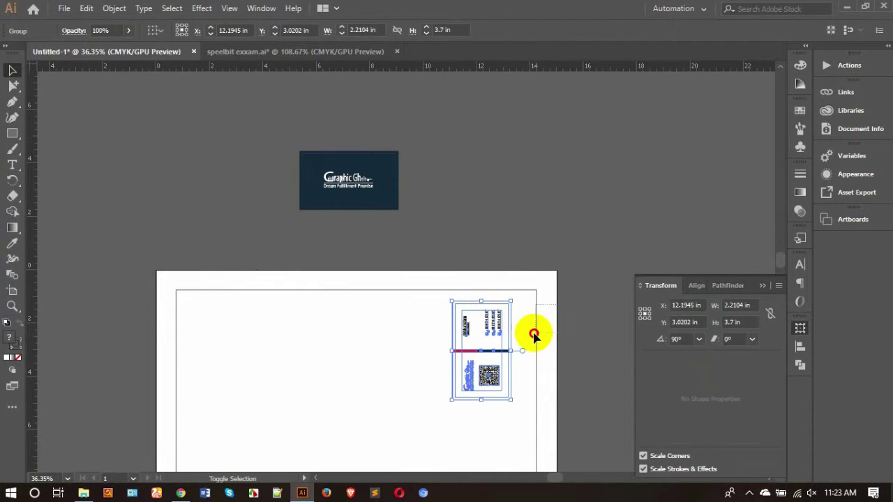
{"action": "left_click", "coordinate": [534, 340], "text": "shift"}
{"action": "left_click", "coordinate": [694, 285]}
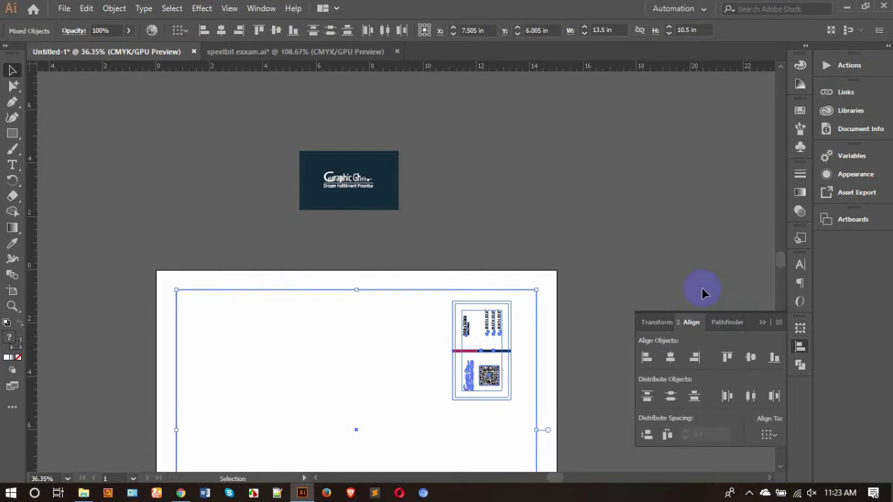
{"action": "left_click", "coordinate": [695, 359]}
{"action": "left_click", "coordinate": [650, 250]}
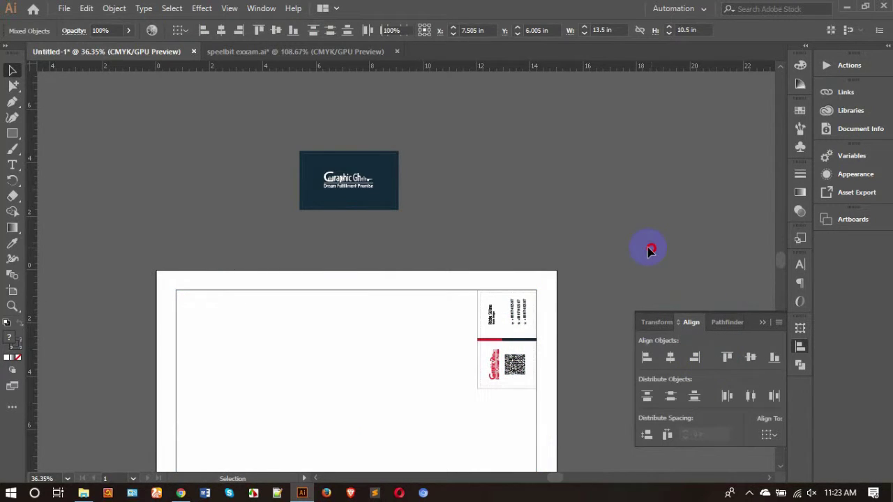
- Examine up close how the white card fits in the margin frame's upper-right corner
{"action": "scroll", "coordinate": [623, 206], "scroll_direction": "down", "scroll_amount": 2}
{"action": "key", "text": "z"}
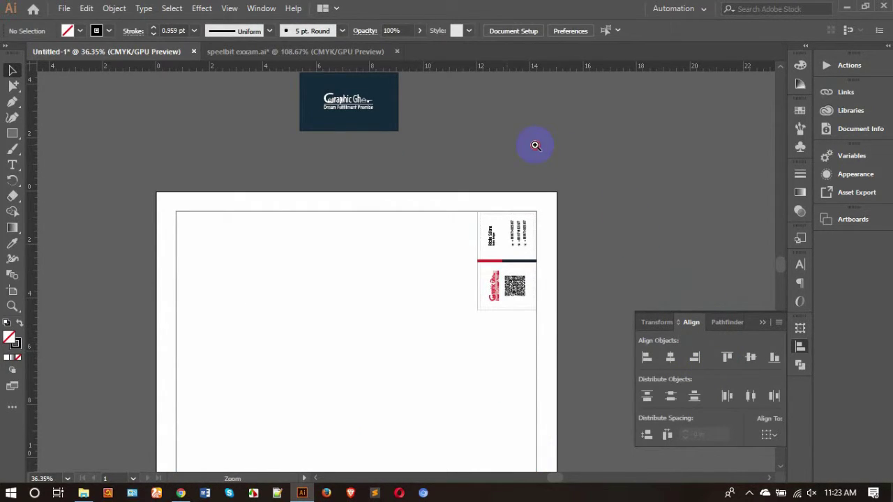
{"action": "left_click", "coordinate": [534, 145]}
{"action": "key", "text": "space"}
{"action": "left_click_drag", "start_coordinate": [401, 193], "coordinate": [413, 179]}
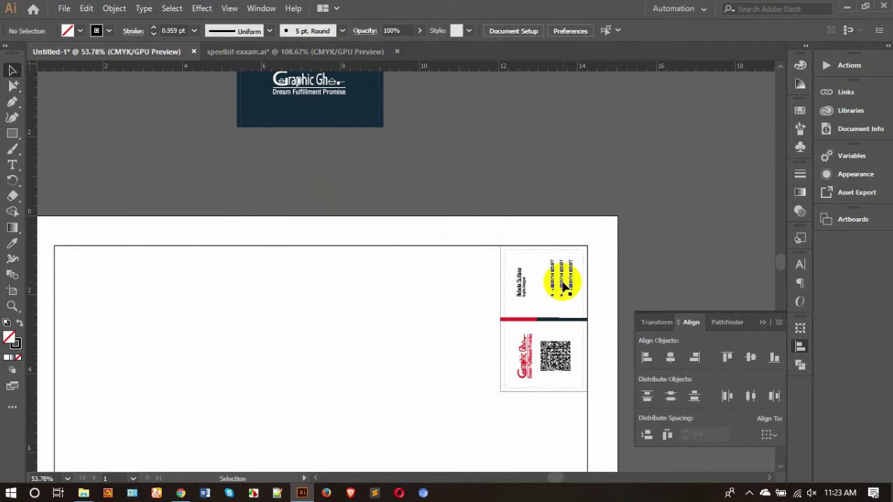
{"action": "key", "text": "ctrl+space"}
{"action": "left_click_drag", "start_coordinate": [524, 281], "coordinate": [626, 228]}
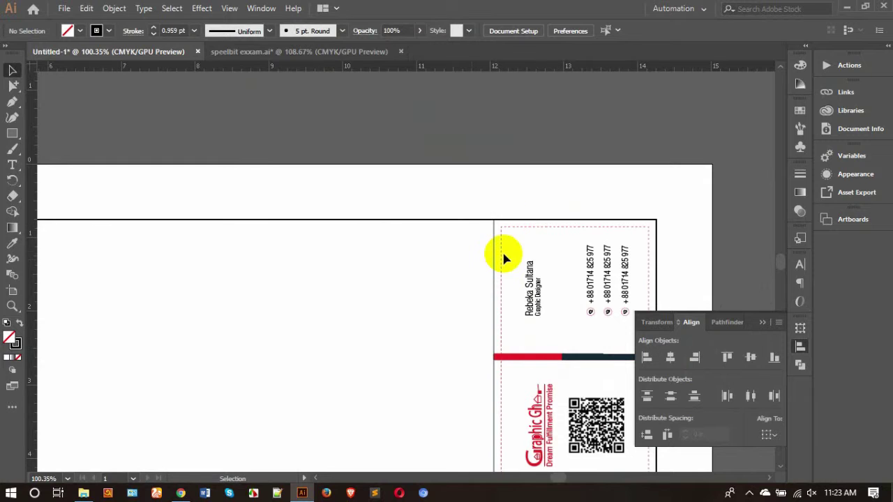
{"action": "key", "text": "ctrl+minus"}
{"action": "key", "text": "ctrl+minus"}
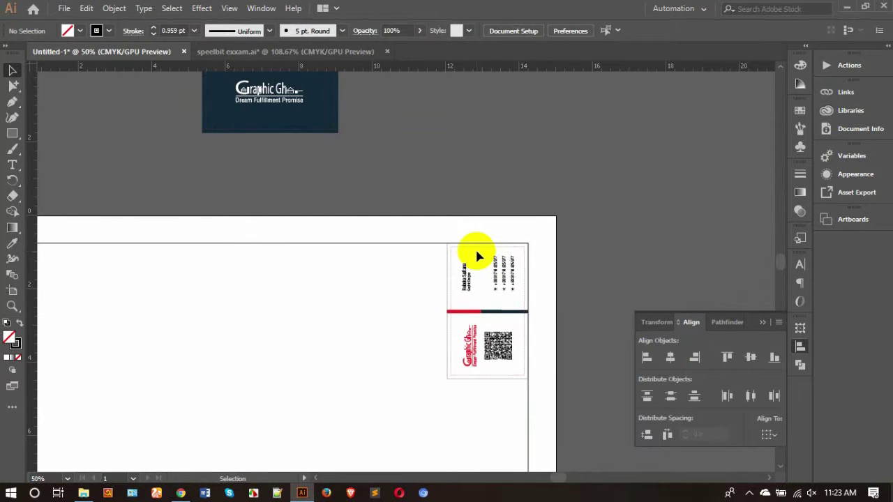
{"action": "key", "text": "space"}
{"action": "left_click_drag", "start_coordinate": [439, 174], "coordinate": [518, 193]}
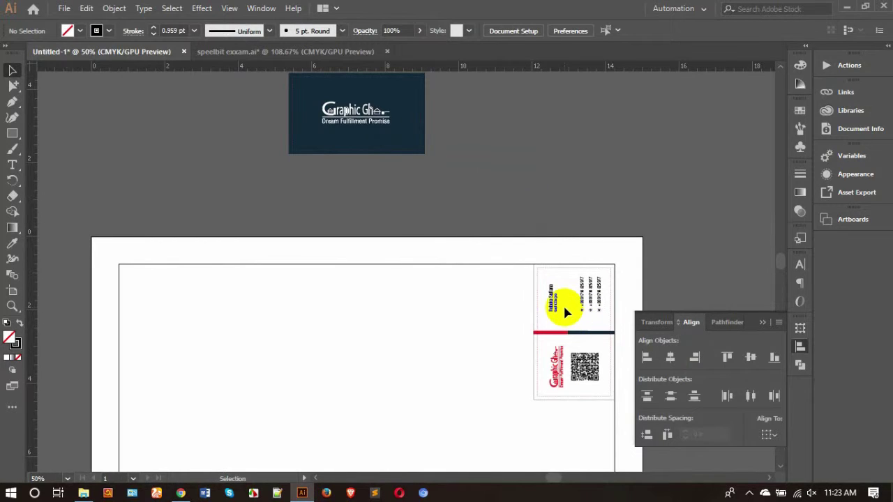
- Bring the dark card nearer to the sheet and rotate it to 270° about its centre
{"action": "left_click_drag", "start_coordinate": [357, 110], "coordinate": [357, 181]}
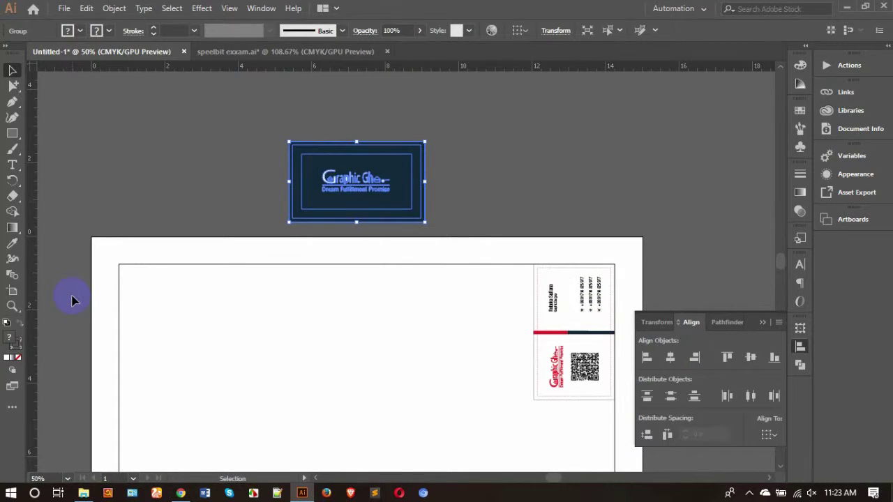
{"action": "left_click", "coordinate": [360, 179]}
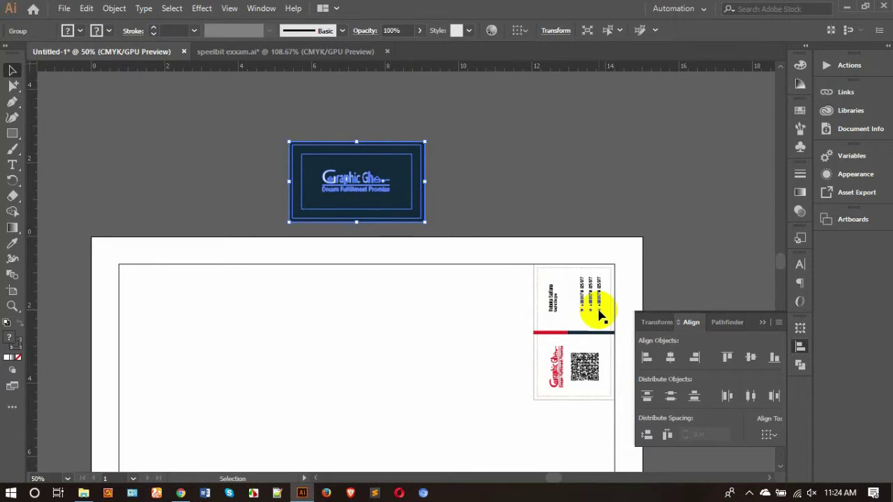
{"action": "left_click", "coordinate": [12, 180]}
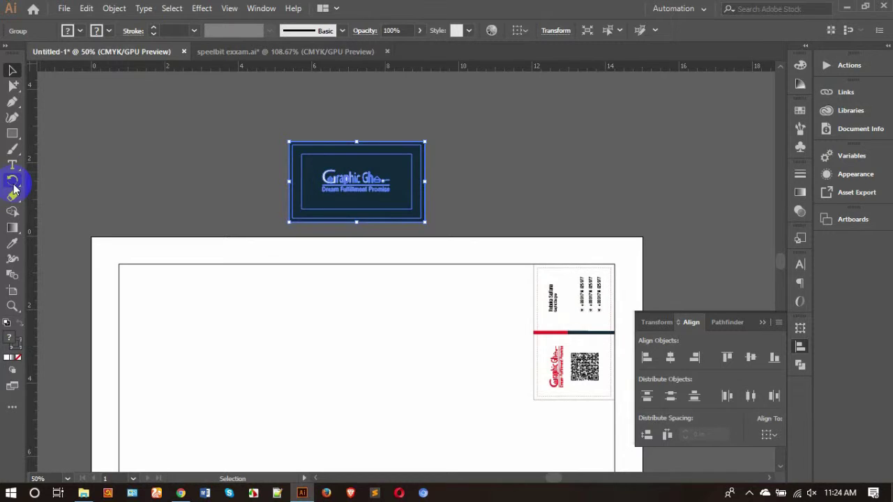
{"action": "left_click_drag", "start_coordinate": [413, 151], "coordinate": [362, 252]}
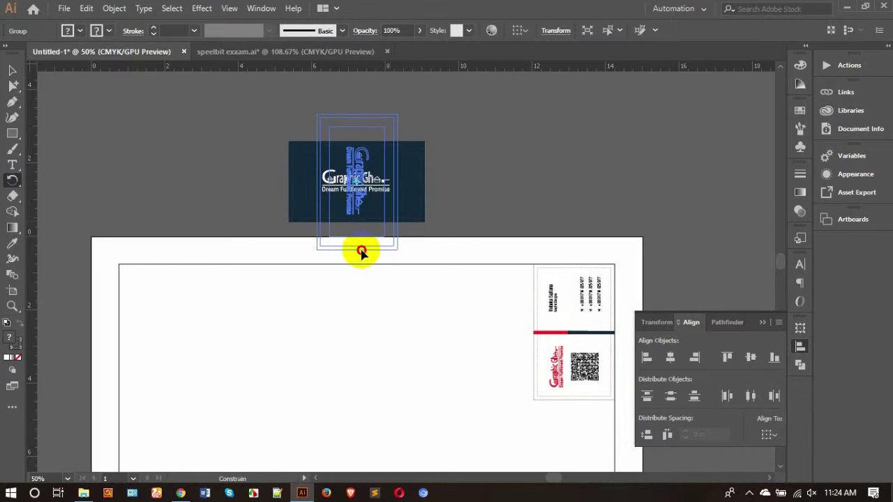
{"action": "left_click", "coordinate": [11, 71]}
- Move the dark card onto the sheet and align it with the margin frame's top and left edges
{"action": "left_click_drag", "start_coordinate": [356, 159], "coordinate": [185, 339]}
{"action": "left_click", "coordinate": [293, 264], "text": "shift"}
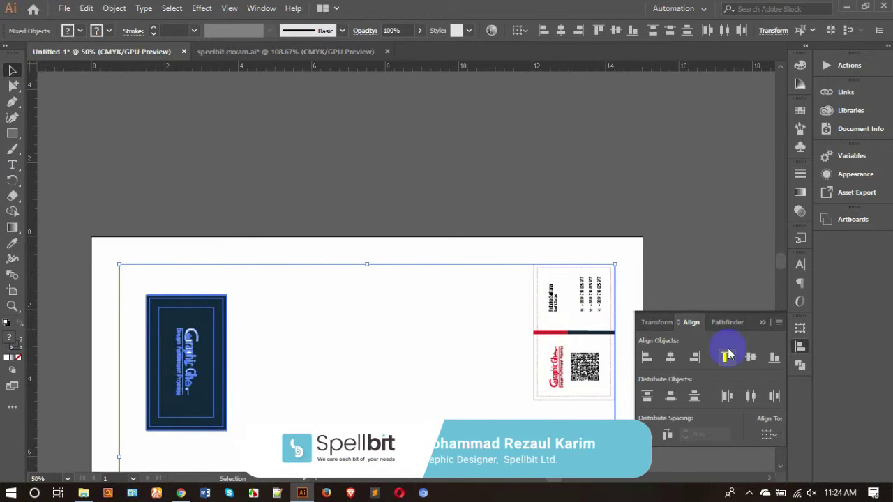
{"action": "left_click", "coordinate": [725, 355]}
{"action": "left_click", "coordinate": [646, 357]}
{"action": "left_click", "coordinate": [349, 332]}
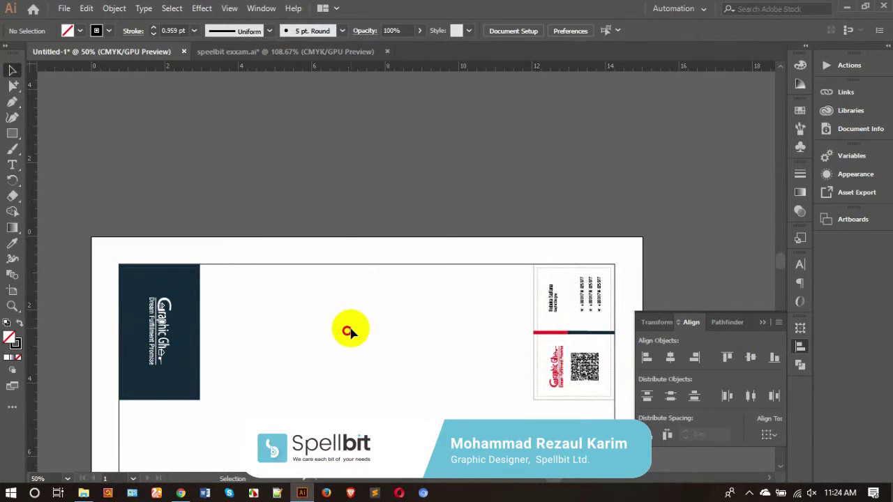
- Check the overall size and rotation of the dark card in its Transform values
{"action": "scroll", "coordinate": [349, 331], "scroll_direction": "down", "scroll_amount": 2}
{"action": "left_click", "coordinate": [160, 293]}
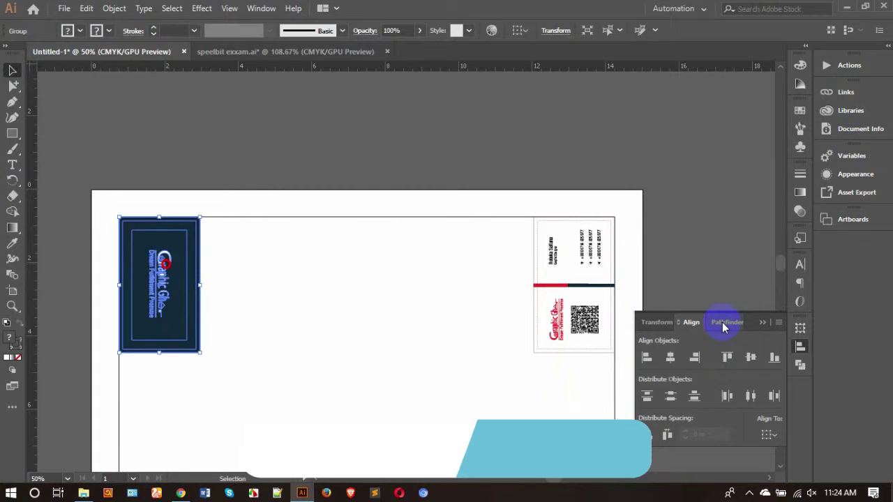
{"action": "left_click", "coordinate": [655, 321]}
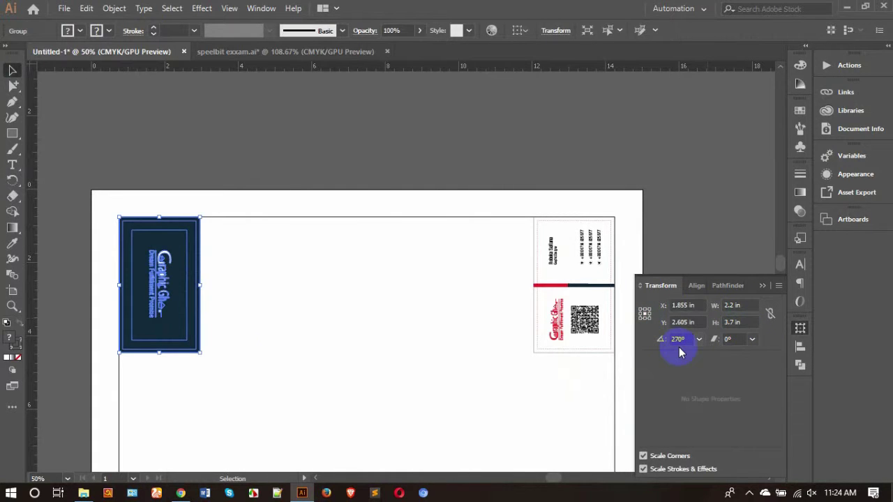
{"action": "left_click", "coordinate": [255, 329]}
- Inspect the sizes of the dark card's background and inner outline rectangles individually inside the group
{"action": "left_click", "coordinate": [13, 85]}
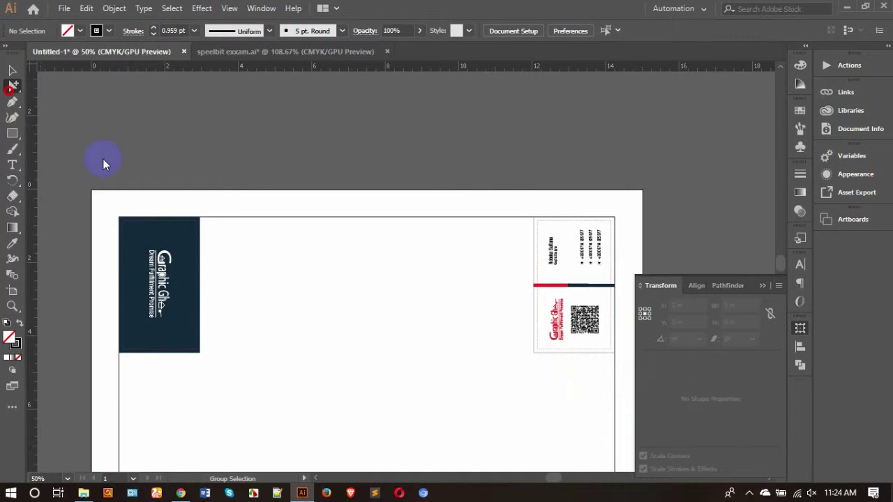
{"action": "left_click", "coordinate": [180, 231]}
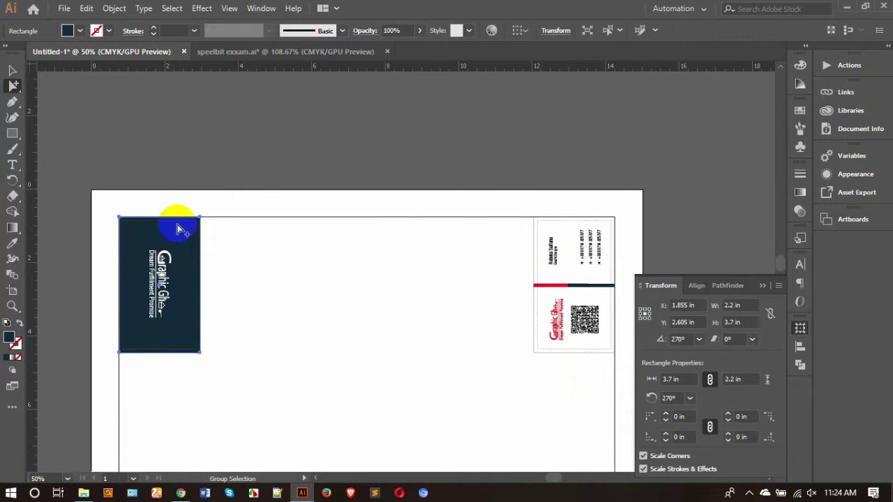
{"action": "left_click", "coordinate": [178, 228]}
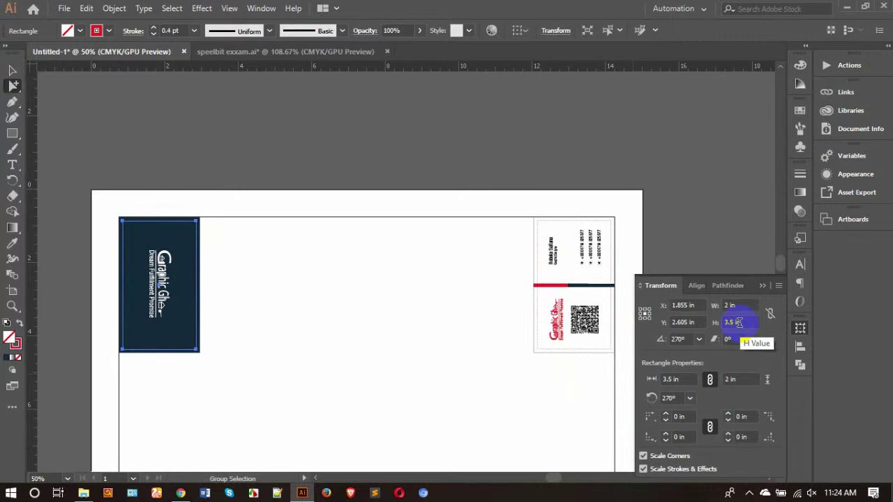
{"action": "left_click", "coordinate": [237, 252]}
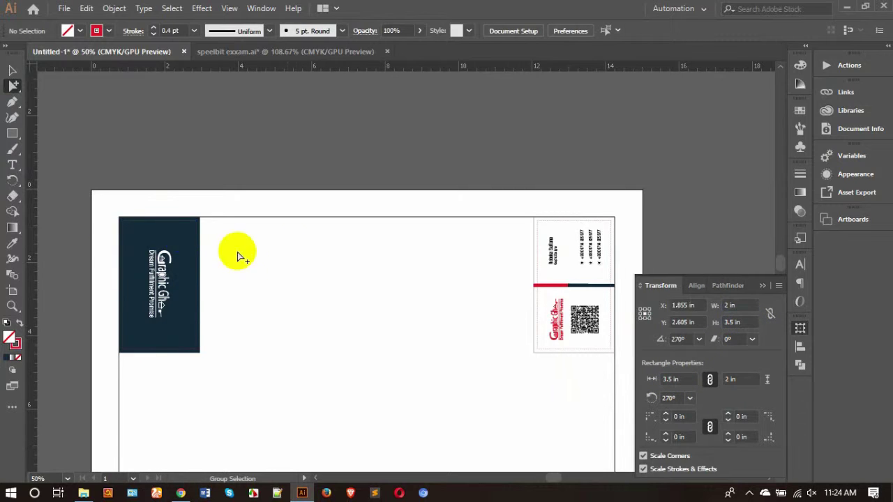
{"action": "left_click", "coordinate": [180, 239]}
{"action": "left_click", "coordinate": [249, 245]}
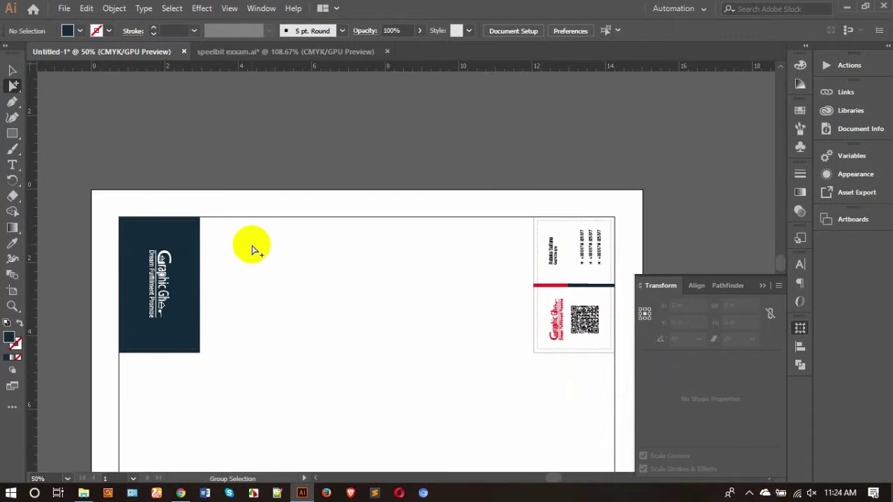
{"action": "left_click", "coordinate": [188, 229]}
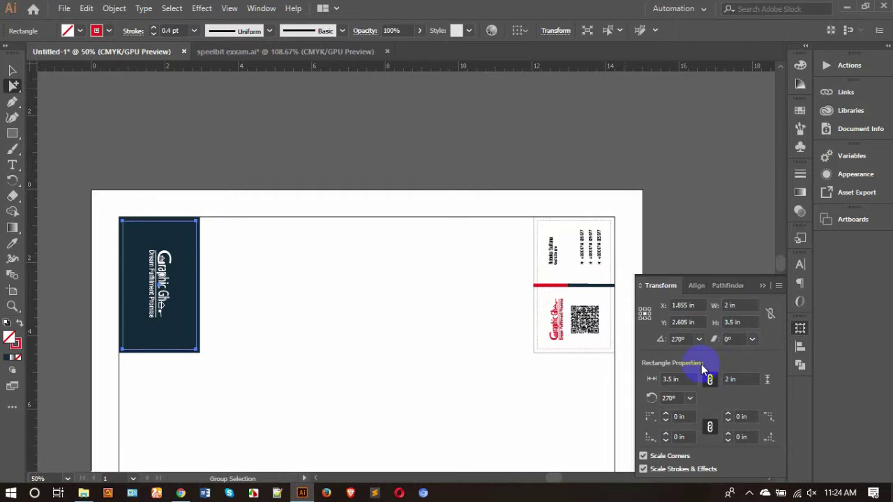
{"action": "left_click", "coordinate": [11, 67]}
{"action": "left_click", "coordinate": [213, 124]}
- Move the dark card off the sheet to the empty area above the artboard
{"action": "scroll", "coordinate": [404, 385], "scroll_direction": "down", "scroll_amount": 5}
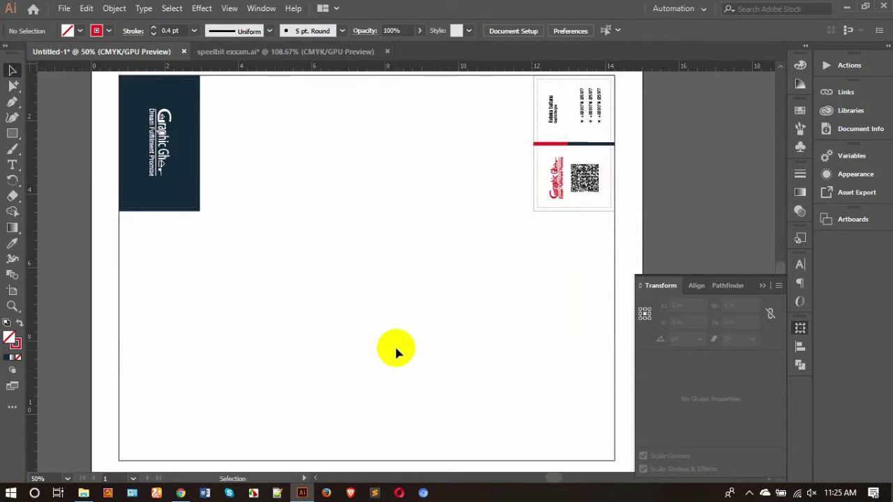
{"action": "scroll", "coordinate": [394, 352], "scroll_direction": "down", "scroll_amount": 2}
{"action": "scroll", "coordinate": [357, 307], "scroll_direction": "up", "scroll_amount": 8}
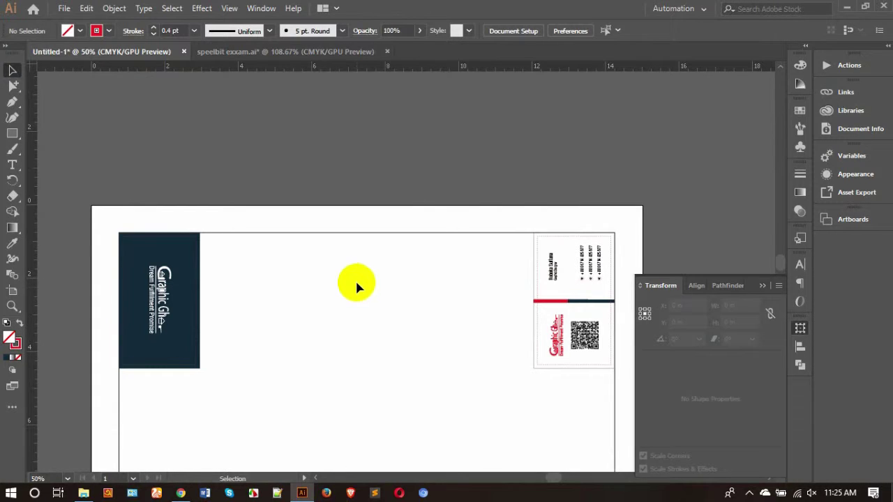
{"action": "left_click_drag", "start_coordinate": [176, 255], "coordinate": [394, 59]}
{"action": "left_click", "coordinate": [528, 134]}
{"action": "scroll", "coordinate": [418, 112], "scroll_direction": "up", "scroll_amount": 3}
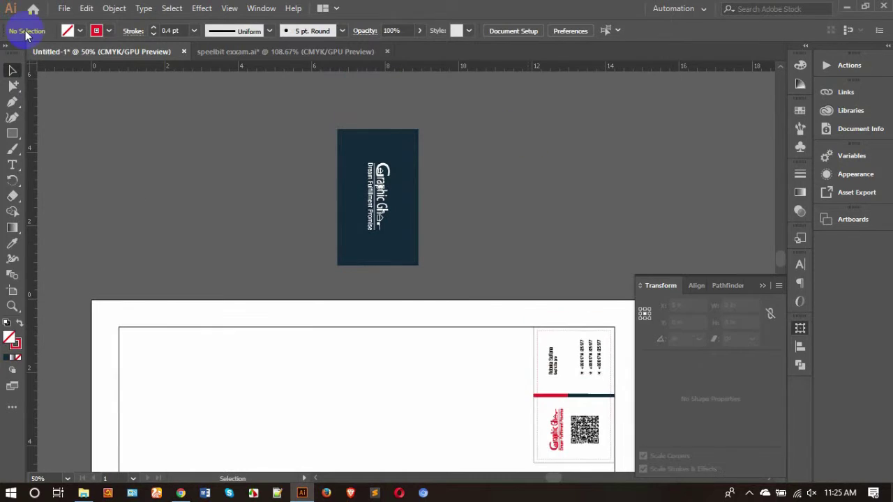
- Check the light card's overall size and the size of its inner outline rectangle within the group
{"action": "left_click", "coordinate": [11, 86]}
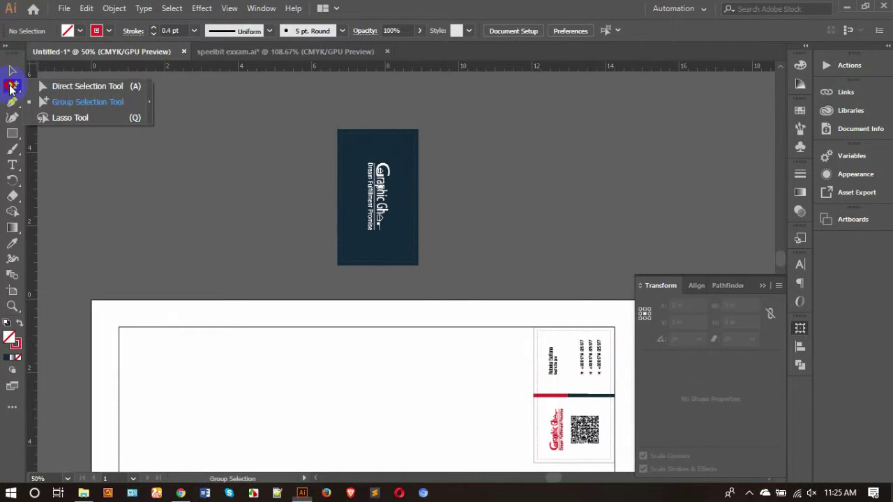
{"action": "left_click", "coordinate": [586, 251]}
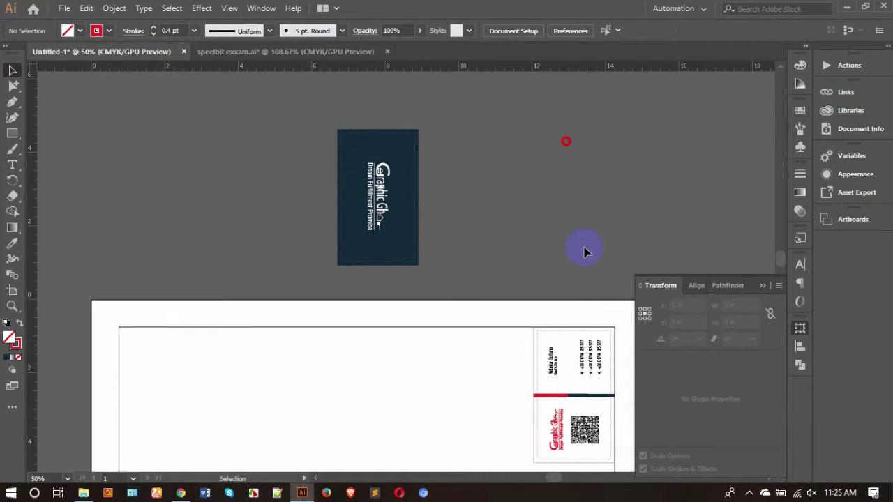
{"action": "left_click", "coordinate": [586, 347]}
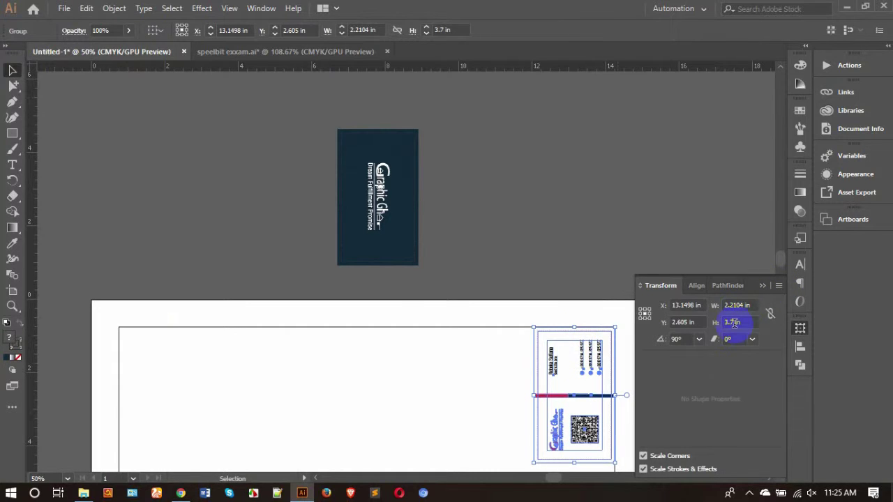
{"action": "left_click", "coordinate": [13, 84]}
{"action": "left_click", "coordinate": [615, 338]}
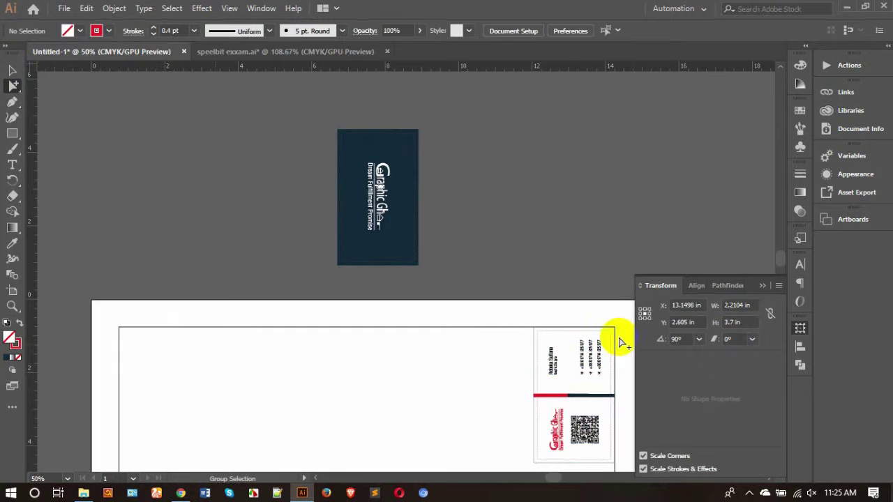
{"action": "left_click", "coordinate": [615, 338]}
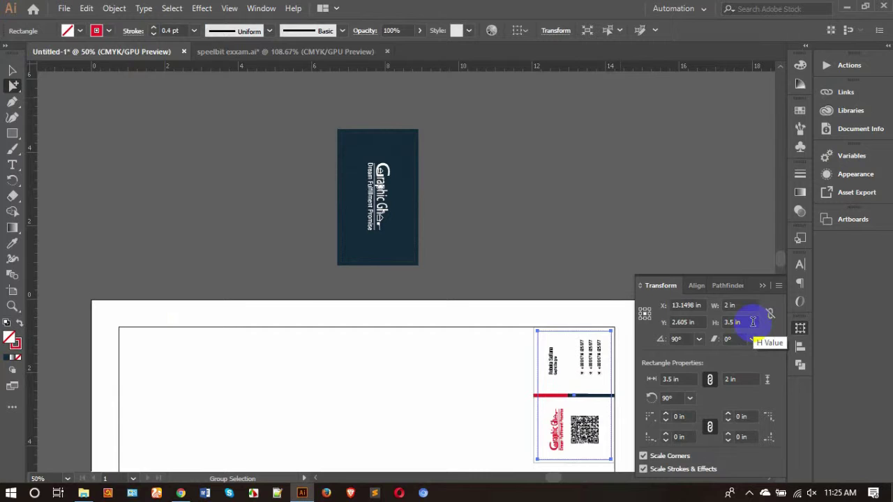
{"action": "left_click", "coordinate": [13, 70]}
{"action": "left_click", "coordinate": [279, 153]}
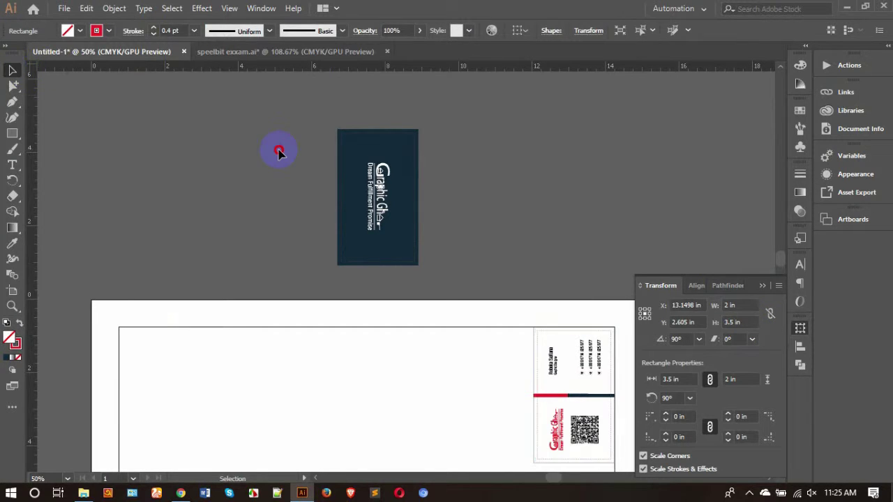
- Undo the recent placement and rotation changes so both business cards lie horizontally off the sheet again
{"action": "key", "text": "ctrl+z"}
{"action": "key", "text": "ctrl+z"}
{"action": "key", "text": "ctrl+z"}
{"action": "key", "text": "ctrl+z"}
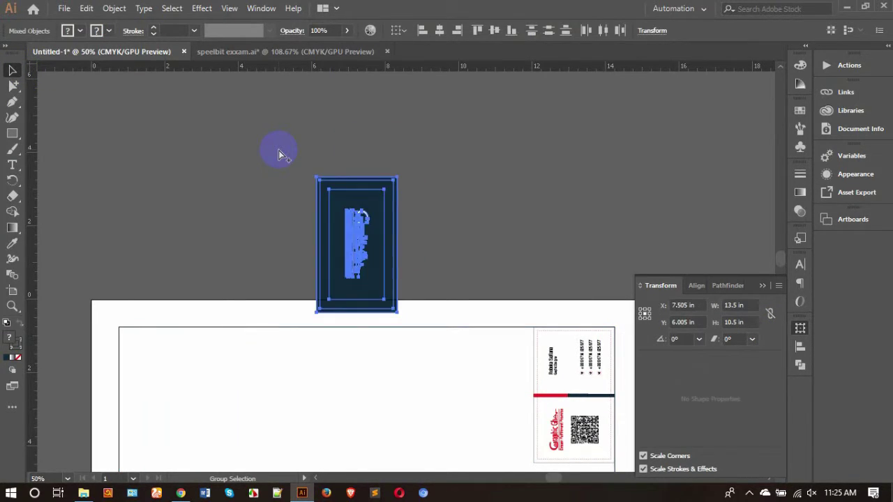
{"action": "key", "text": "ctrl+z"}
{"action": "key", "text": "ctrl+z"}
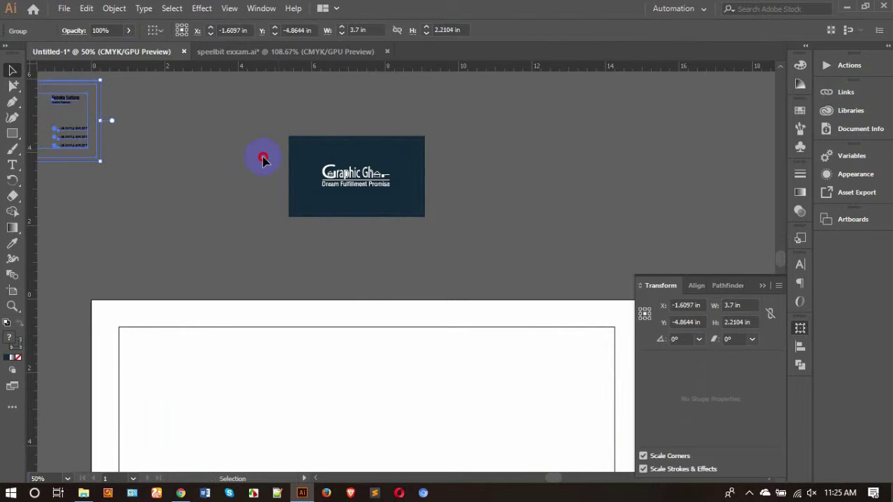
- Move the light card beside the dark card in the empty area above the artboard
{"action": "left_click", "coordinate": [263, 159]}
{"action": "left_click_drag", "start_coordinate": [66, 105], "coordinate": [666, 163]}
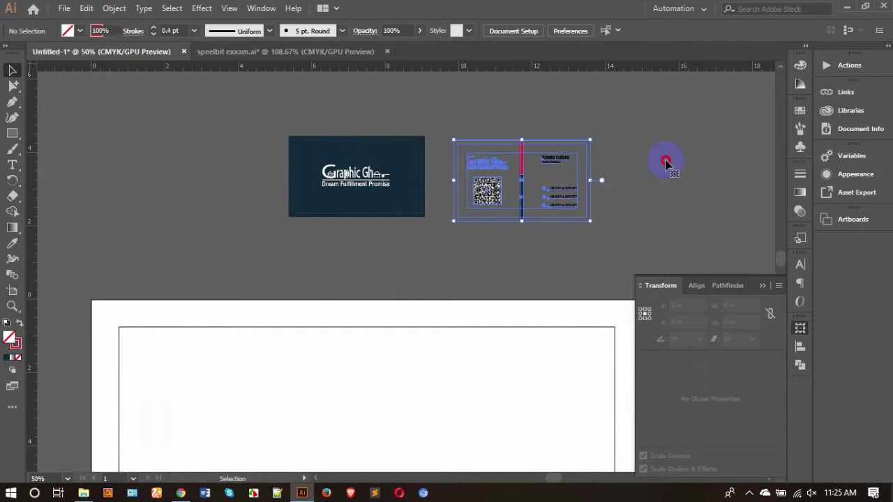
{"action": "left_click", "coordinate": [666, 163]}
{"action": "scroll", "coordinate": [593, 125], "scroll_direction": "up", "scroll_amount": 3, "text": "alt"}
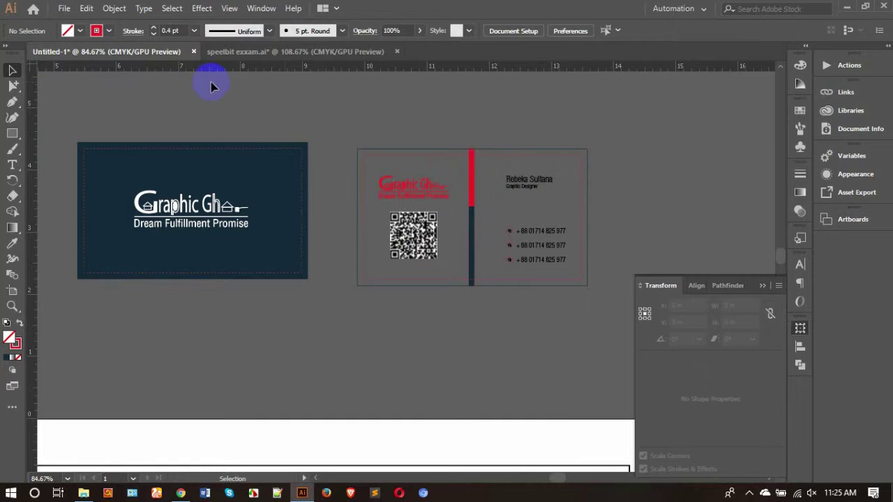
- Check the size of the light card's outer and inner outline rectangles within the group
{"action": "left_click", "coordinate": [12, 84]}
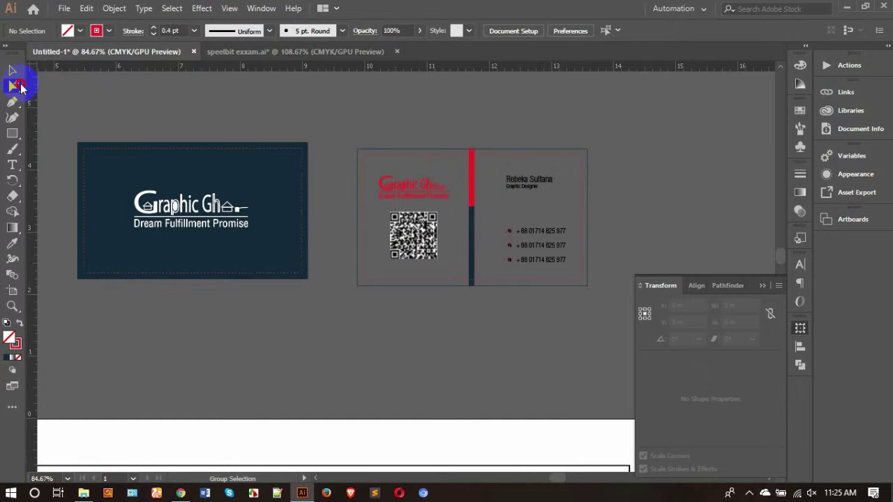
{"action": "left_click", "coordinate": [586, 196]}
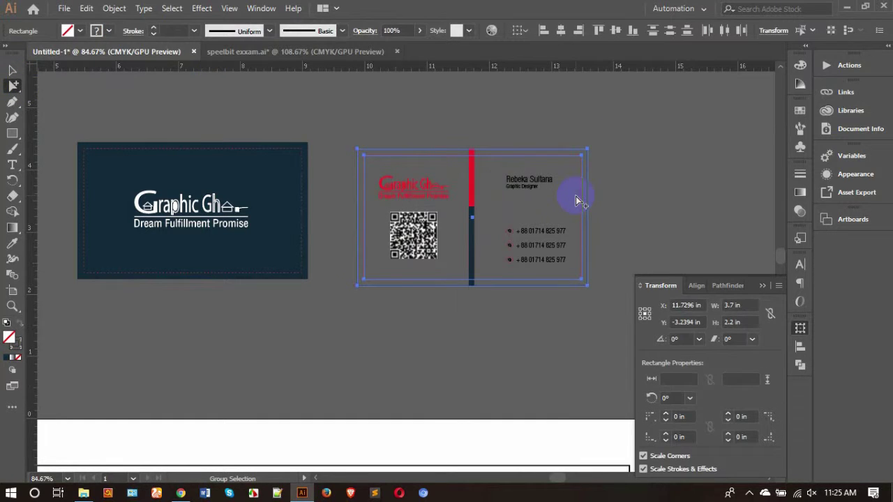
{"action": "left_click", "coordinate": [625, 179]}
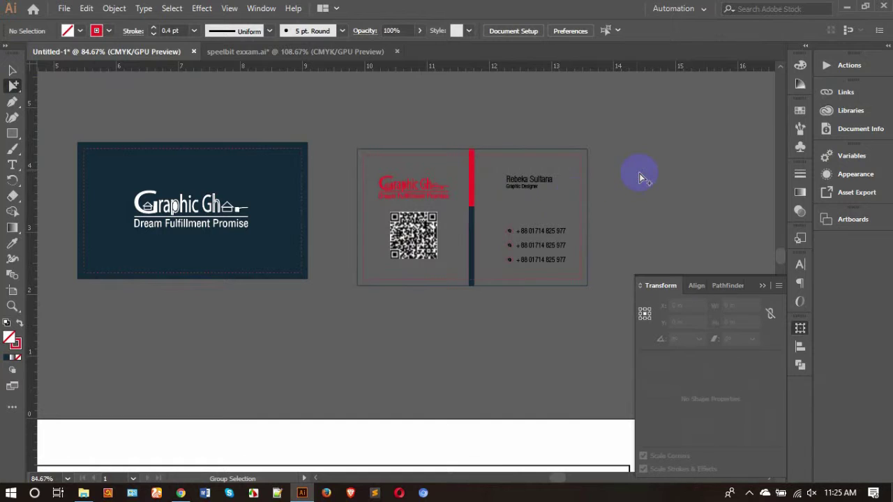
{"action": "left_click", "coordinate": [12, 70]}
{"action": "key", "text": "ctrl+a"}
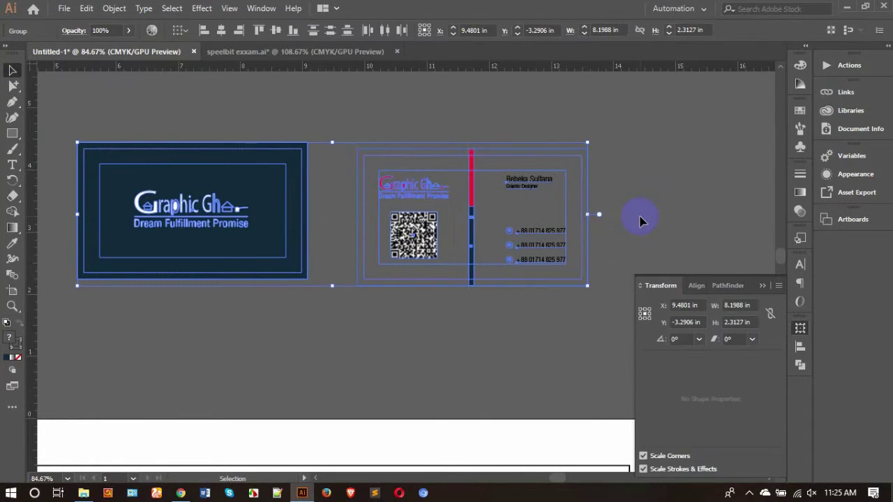
{"action": "key", "text": "minus"}
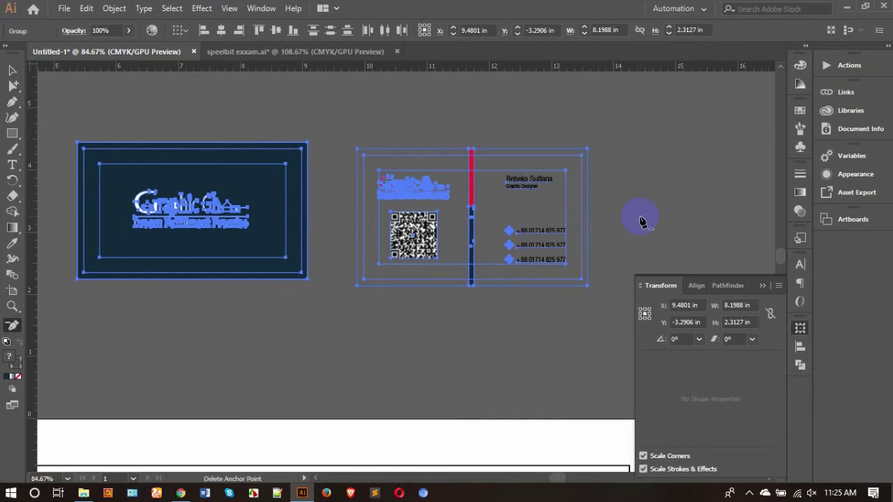
{"action": "left_click", "coordinate": [12, 85]}
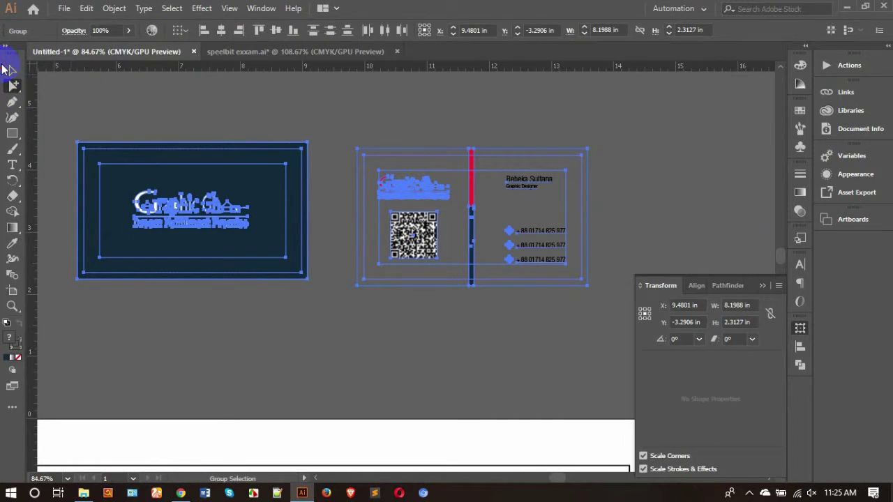
{"action": "left_click", "coordinate": [293, 114]}
- Draw a 3.25 × 2 in rectangle inside the margin frame on the print sheet
{"action": "scroll", "coordinate": [414, 147], "scroll_direction": "down", "scroll_amount": 5}
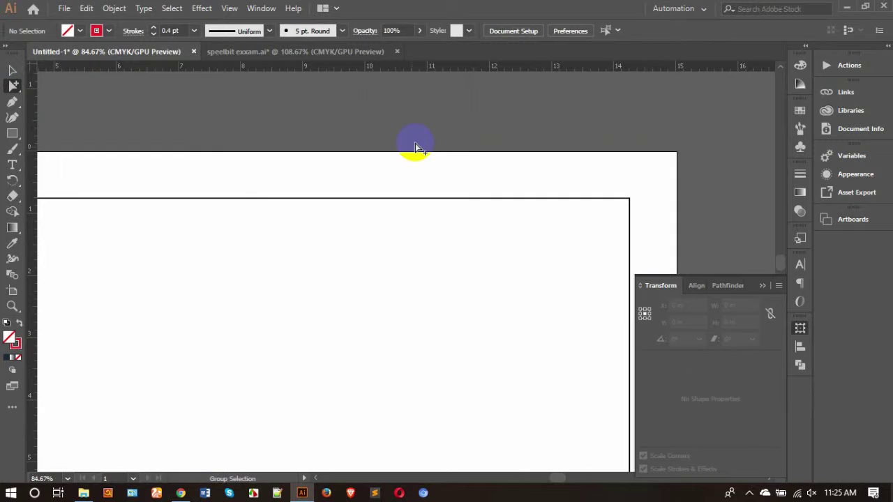
{"action": "scroll", "coordinate": [414, 148], "scroll_direction": "down", "scroll_amount": 2}
{"action": "left_click", "coordinate": [11, 133]}
{"action": "left_click", "coordinate": [133, 235]}
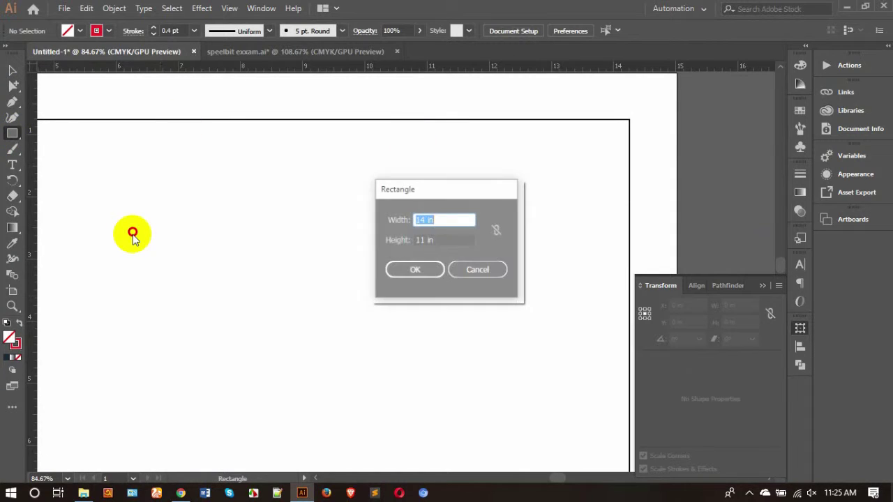
{"action": "type", "text": "3."}
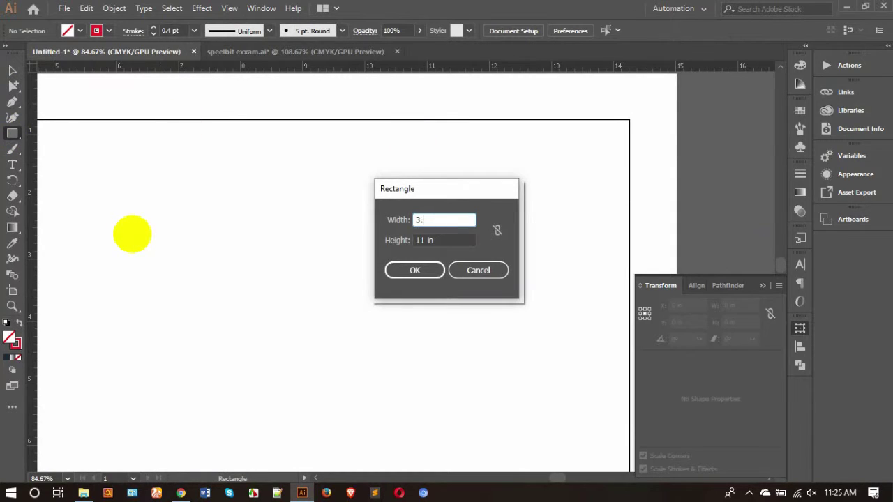
{"action": "type", "text": "25"}
{"action": "key", "text": "Tab"}
{"action": "type", "text": "2"}
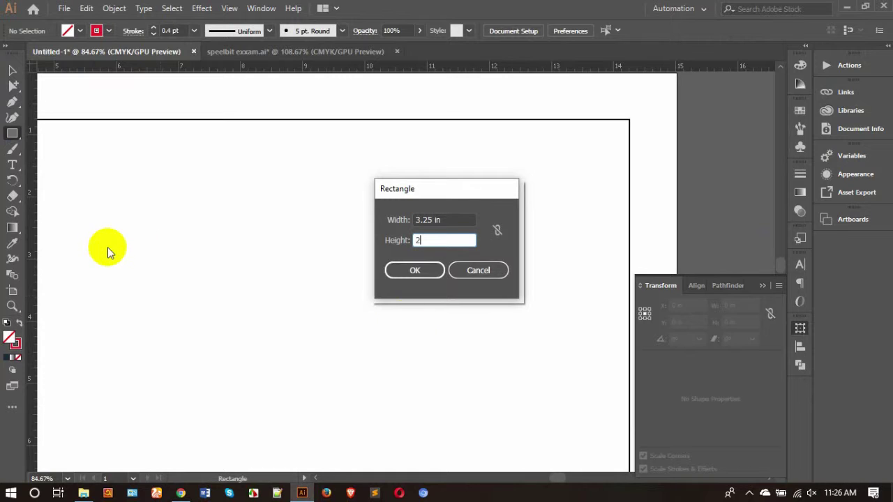
{"action": "left_click", "coordinate": [414, 270]}
{"action": "left_click", "coordinate": [12, 71]}
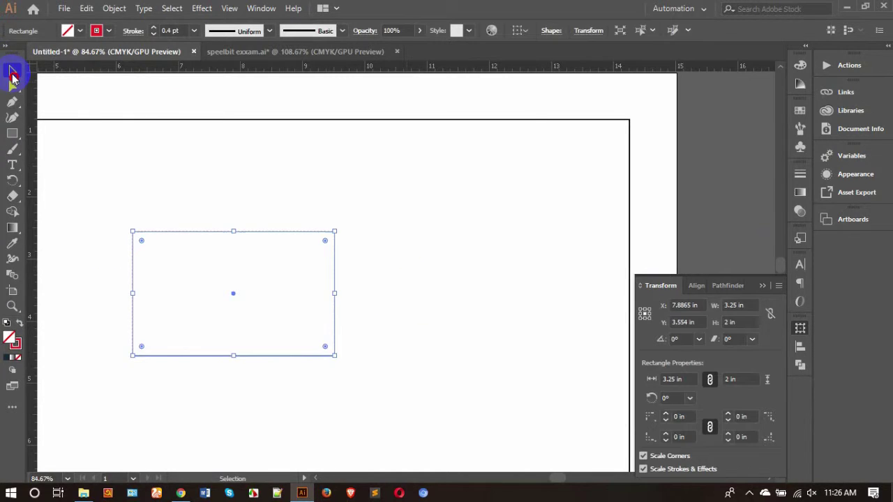
- Duplicate the 3.25 × 2 in rectangle in place
{"action": "left_click", "coordinate": [454, 244]}
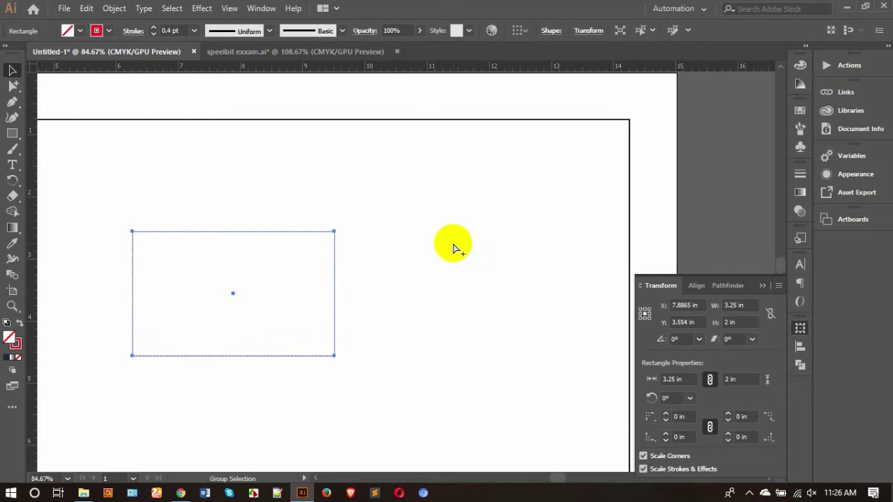
{"action": "key", "text": "ctrl+a"}
{"action": "left_click", "coordinate": [750, 305]}
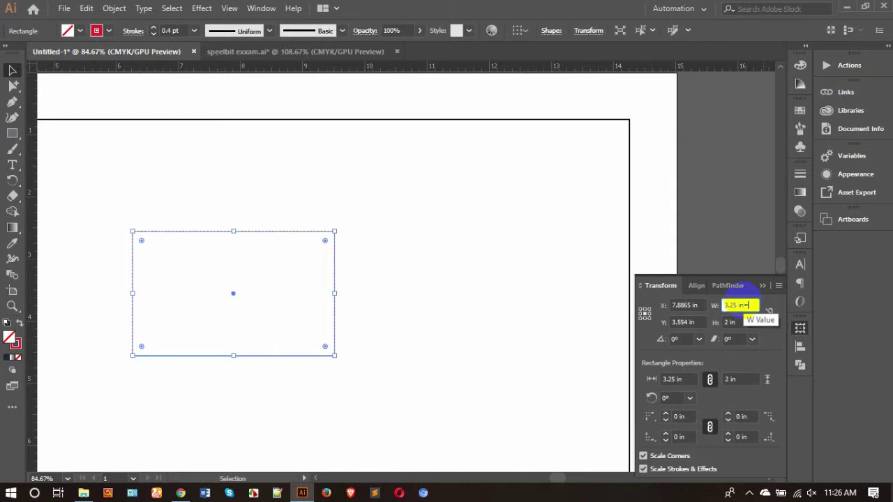
{"action": "key", "text": "Return"}
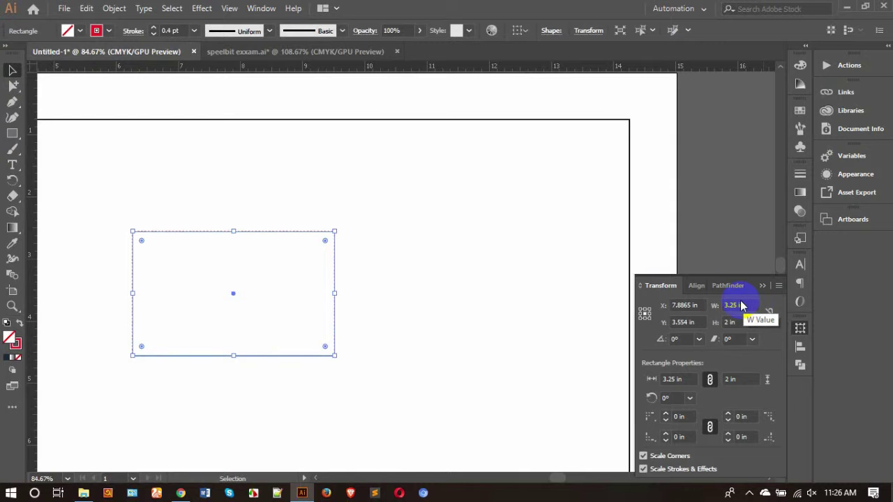
{"action": "left_click", "coordinate": [472, 276]}
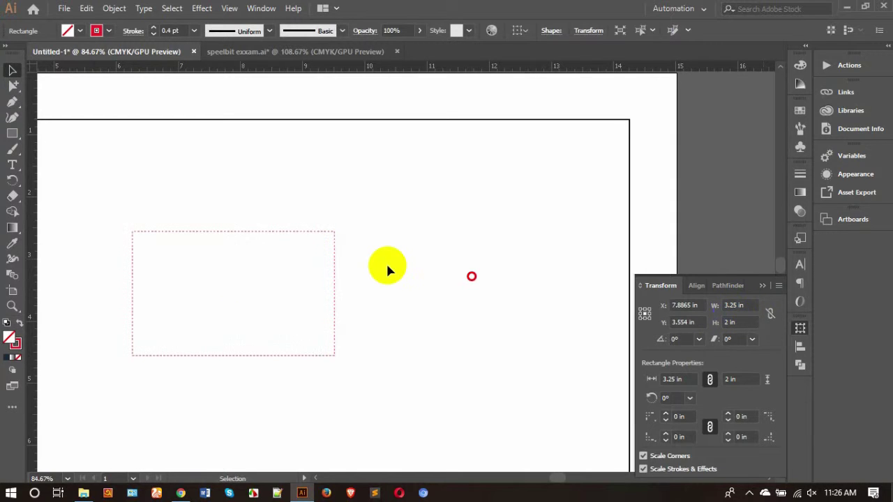
- Resize one of the two stacked rectangles to 3.45 in wide and 2.2 in high about its centre as the outer outline
{"action": "left_click", "coordinate": [309, 236]}
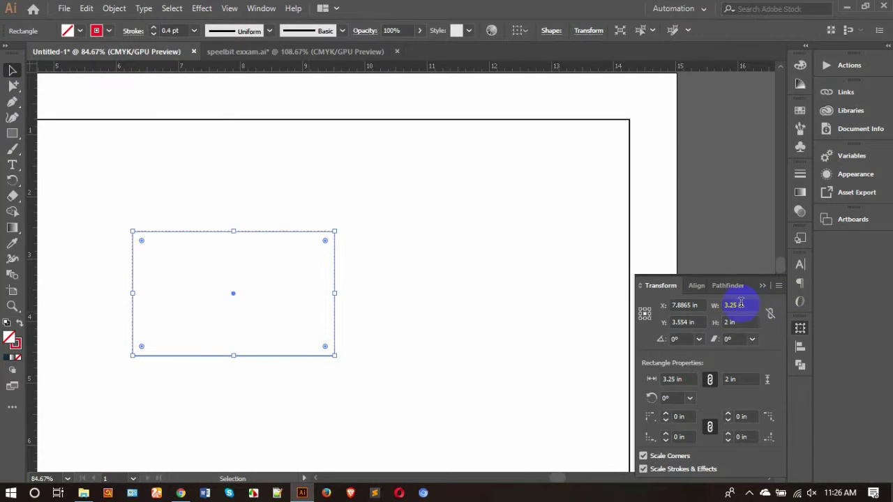
{"action": "left_click", "coordinate": [756, 305]}
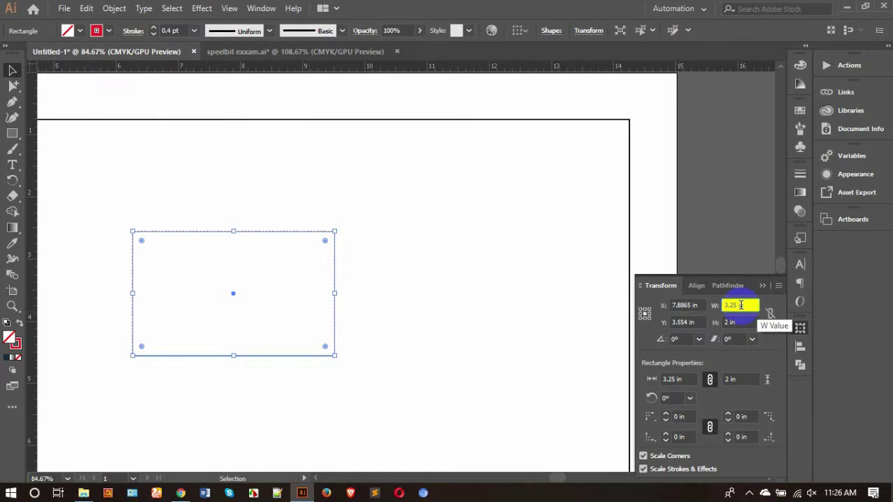
{"action": "type", "text": "3.45"}
{"action": "key", "text": "Return"}
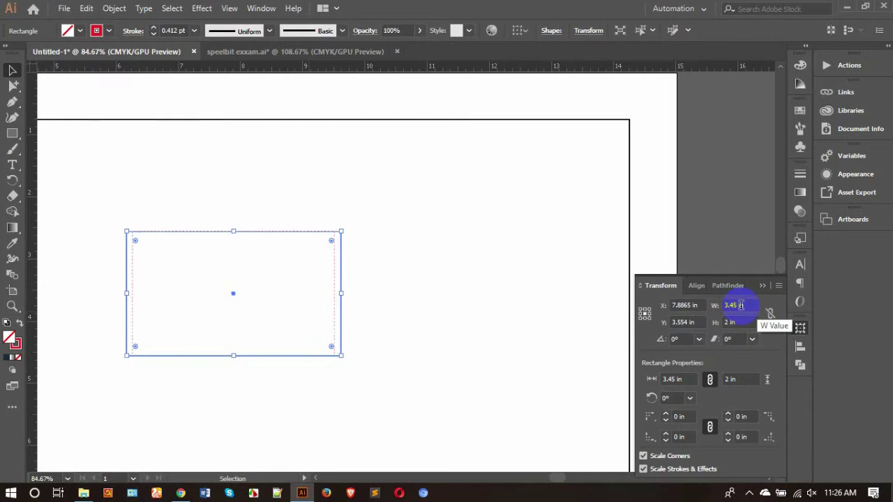
{"action": "left_click", "coordinate": [743, 322]}
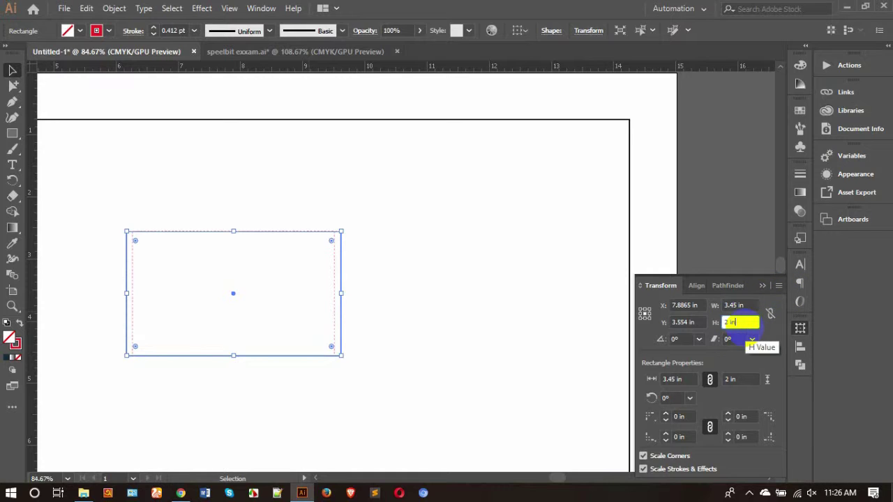
{"action": "type", "text": "2.2"}
{"action": "key", "text": "Return"}
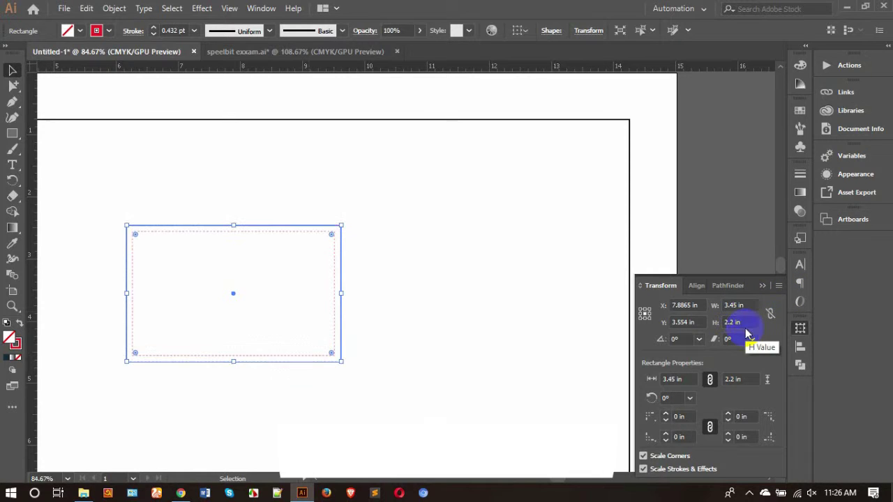
- Duplicate the 3.25 × 2 in rectangle in place and resize the copy to 2.75 × 1.5 in about its centre
{"action": "left_click", "coordinate": [483, 249]}
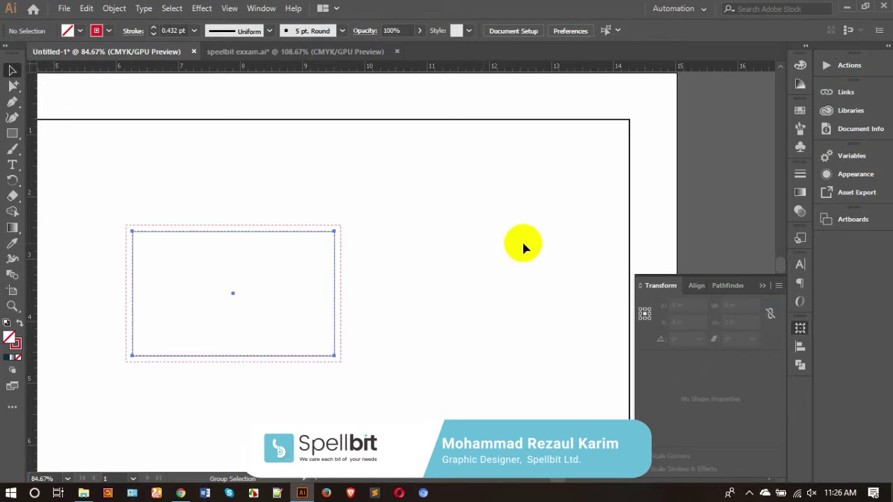
{"action": "left_click", "coordinate": [748, 305]}
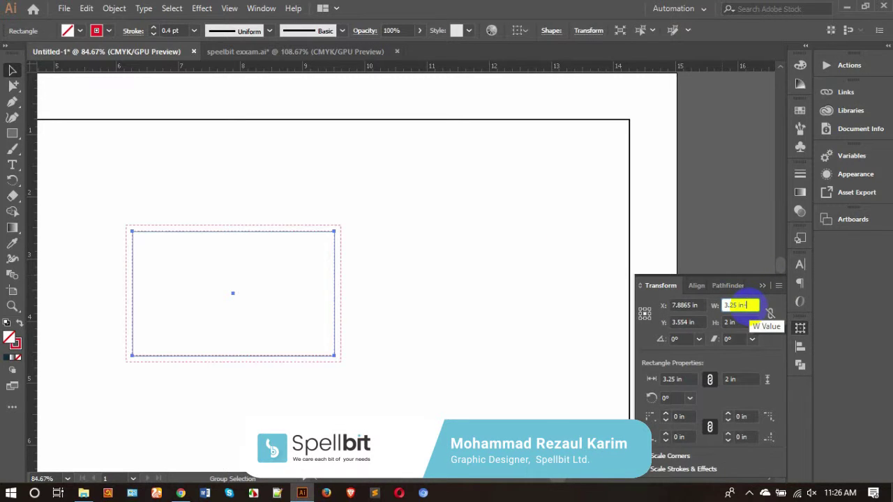
{"action": "type", "text": "2.75"}
{"action": "key", "text": "Return"}
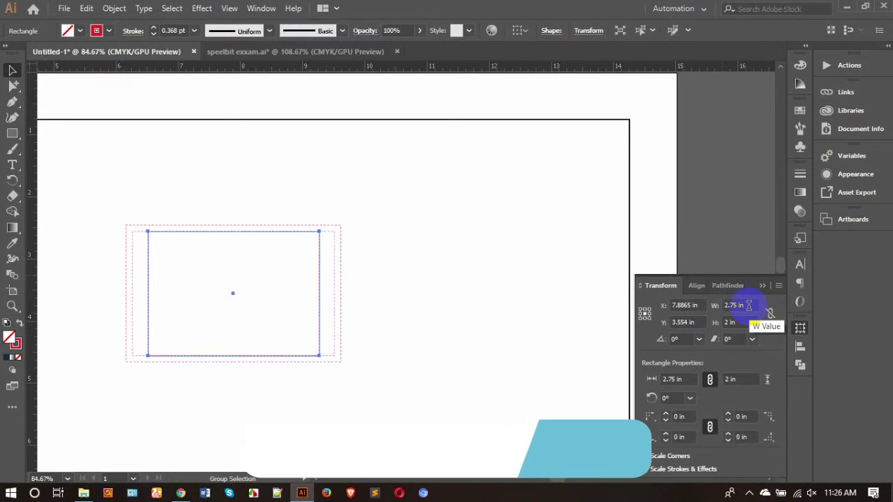
{"action": "left_click", "coordinate": [751, 321]}
{"action": "type", "text": "-.5"}
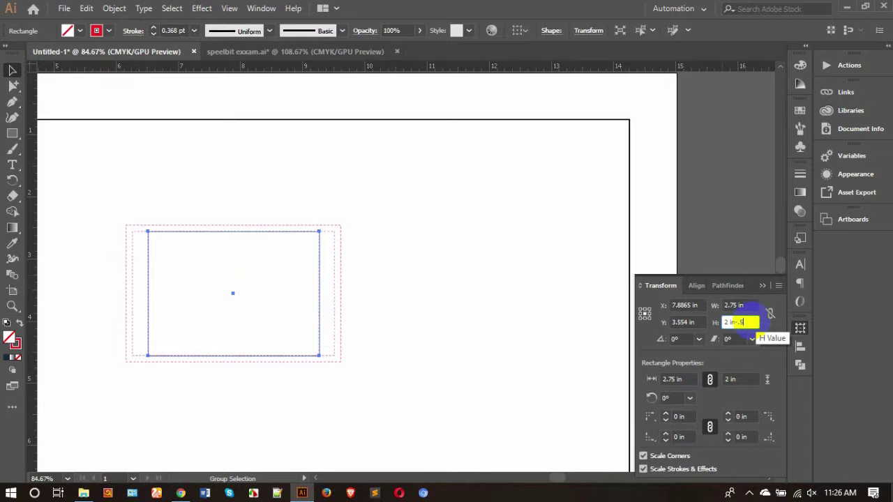
{"action": "key", "text": "Return"}
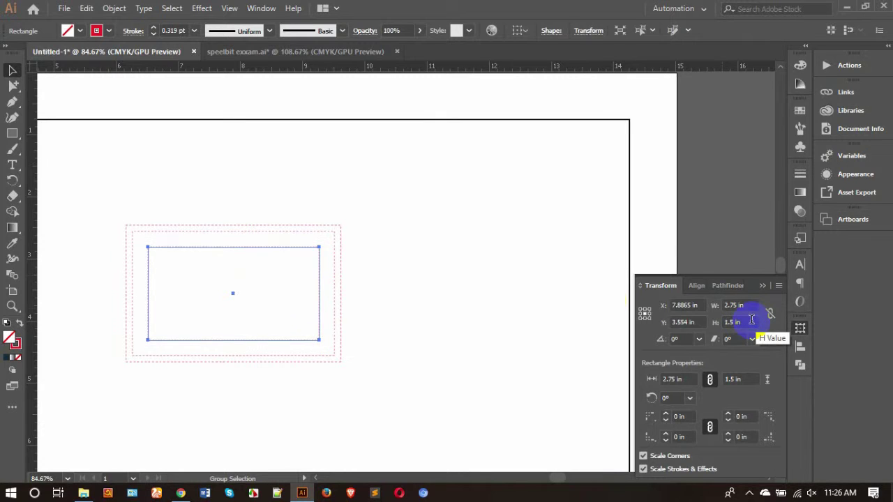
- Turn off the dashed line on the outer 3.45 × 2.2 in and inner 2.75 × 1.5 in rectangles
{"action": "left_click", "coordinate": [452, 247]}
{"action": "left_click_drag", "start_coordinate": [176, 193], "coordinate": [344, 267]}
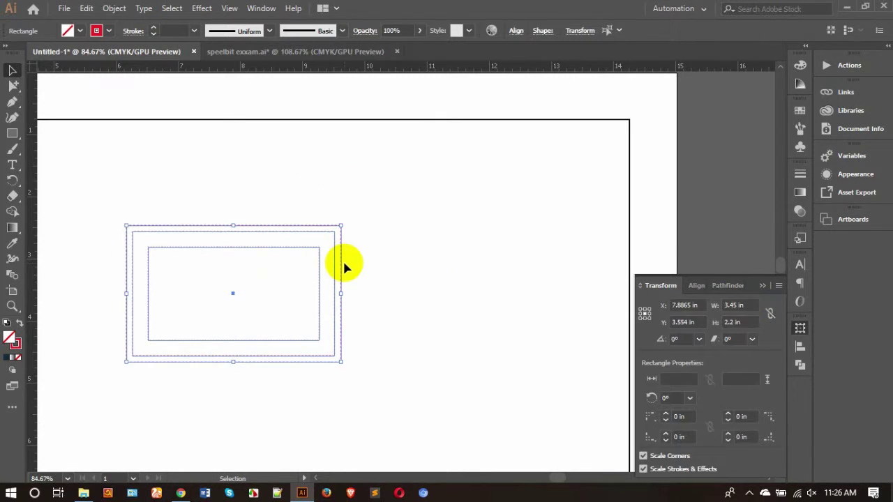
{"action": "left_click", "coordinate": [404, 239]}
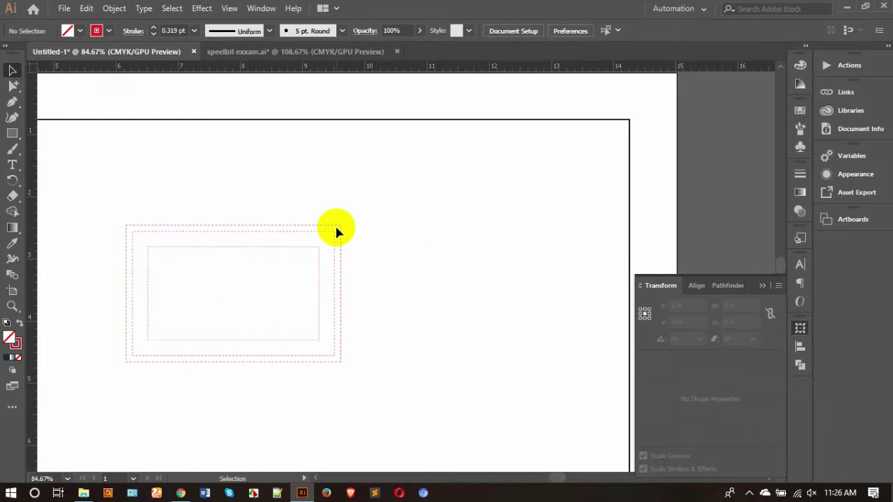
{"action": "left_click", "coordinate": [340, 229]}
{"action": "left_click", "coordinate": [341, 232]}
{"action": "left_click", "coordinate": [318, 248], "text": "shift"}
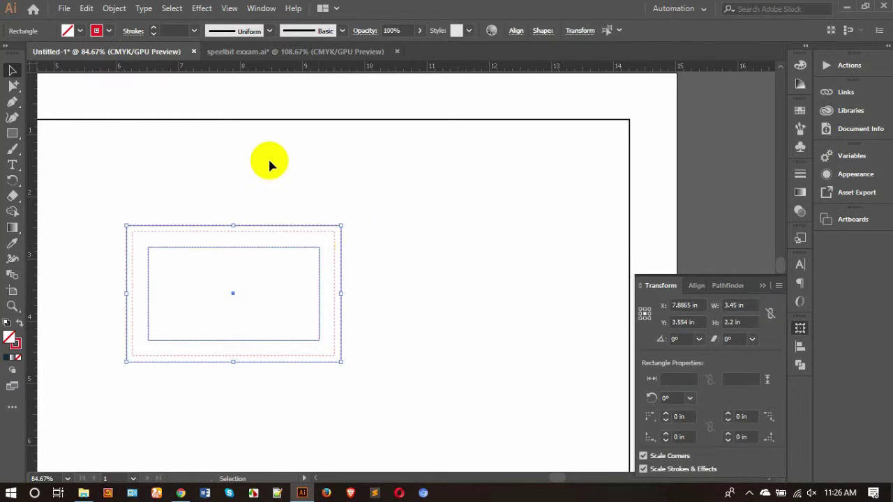
{"action": "left_click", "coordinate": [132, 31]}
{"action": "left_click", "coordinate": [18, 123]}
{"action": "left_click", "coordinate": [10, 121]}
{"action": "left_click", "coordinate": [312, 173]}
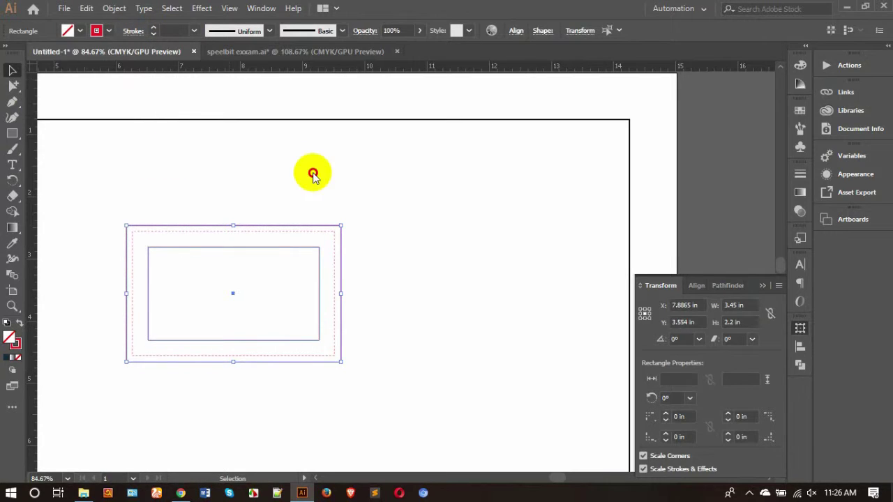
{"action": "left_click", "coordinate": [386, 198]}
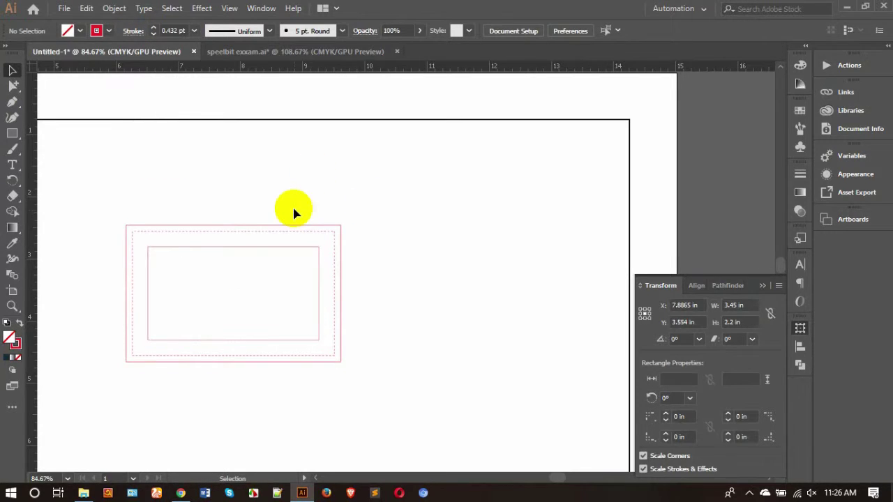
- Change the stroke colour of the outer and inner rectangles to black (K 100)
{"action": "left_click", "coordinate": [341, 226]}
{"action": "left_click", "coordinate": [313, 249], "text": "shift"}
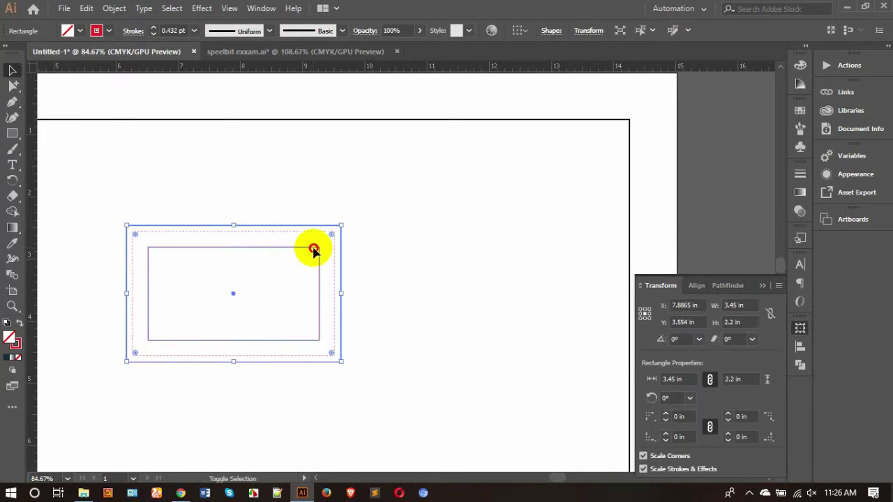
{"action": "left_click", "coordinate": [800, 65]}
{"action": "left_click", "coordinate": [650, 103]}
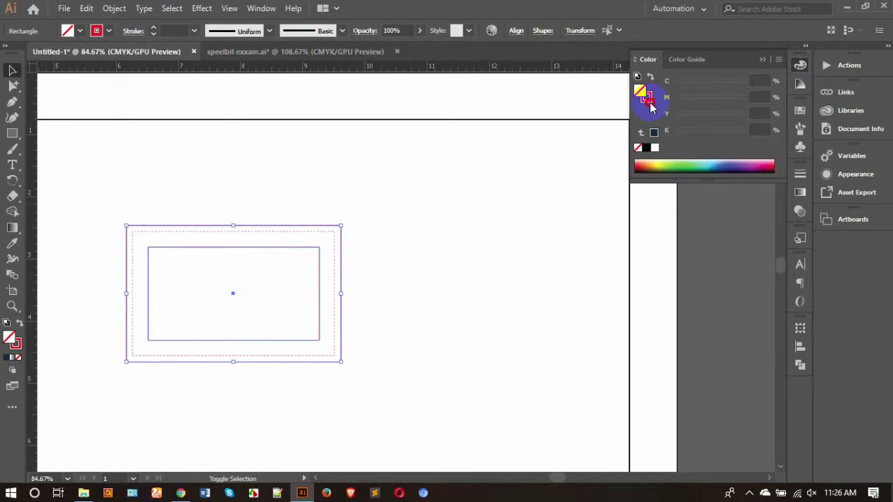
{"action": "left_click", "coordinate": [321, 212]}
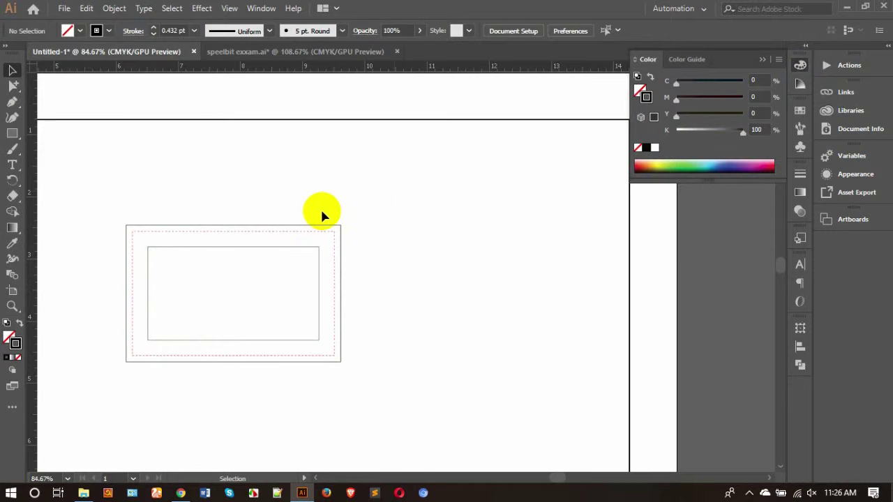
- Set one common stroke weight for all three card rectangles
{"action": "left_click_drag", "start_coordinate": [320, 207], "coordinate": [317, 253]}
{"action": "left_click", "coordinate": [170, 31]}
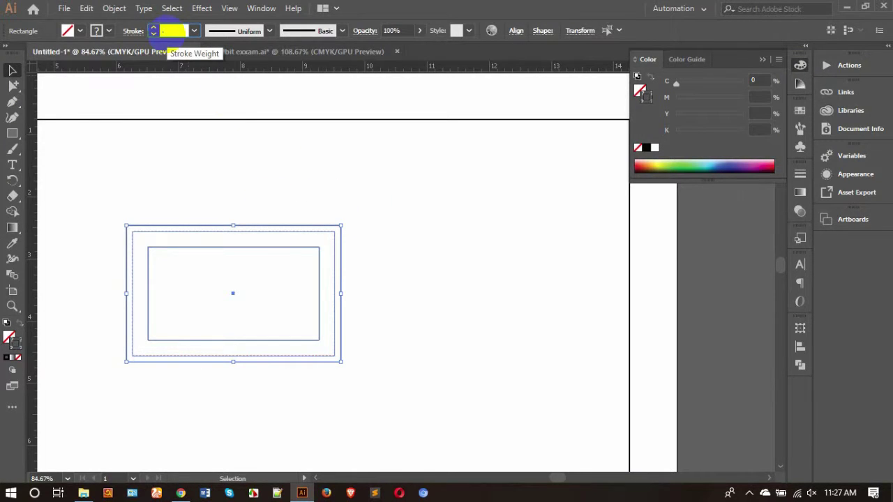
{"action": "key", "text": "Return"}
{"action": "left_click", "coordinate": [195, 181]}
- Add the text "Front", enlarge it to about 46 pt and place it in the middle of the card
{"action": "left_click", "coordinate": [11, 164]}
{"action": "left_click", "coordinate": [453, 249]}
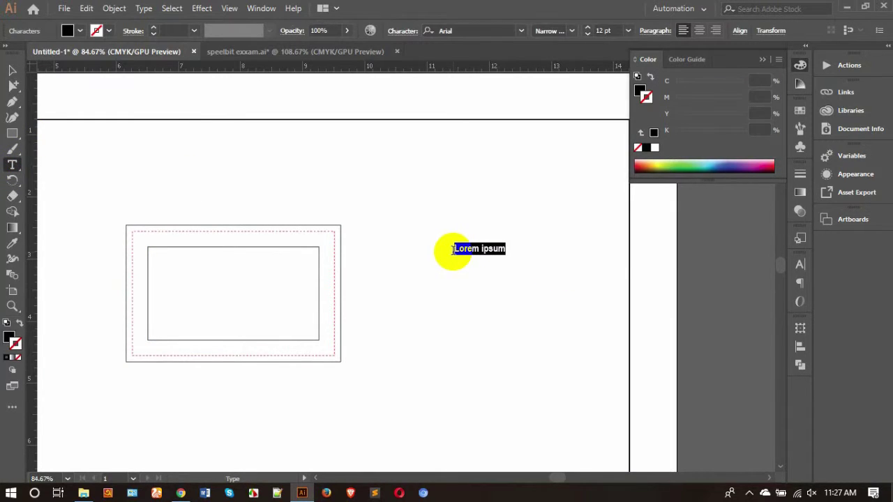
{"action": "type", "text": "Front"}
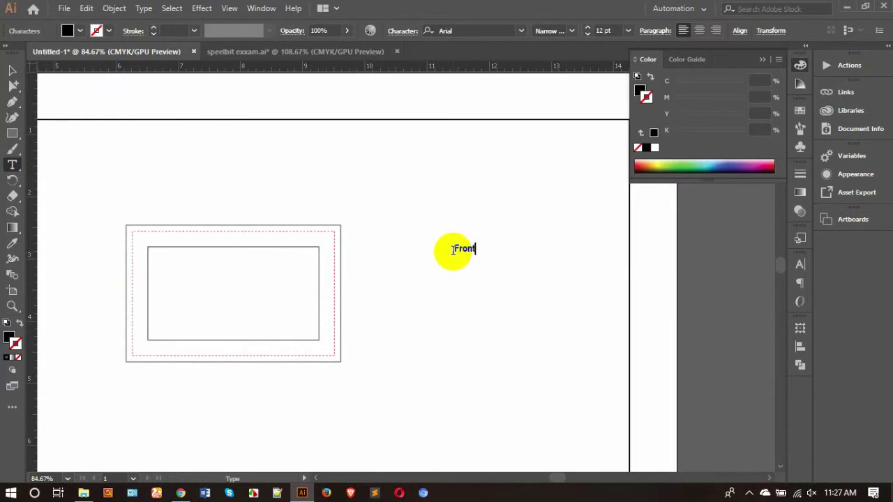
{"action": "left_click", "coordinate": [11, 70]}
{"action": "left_click", "coordinate": [505, 344]}
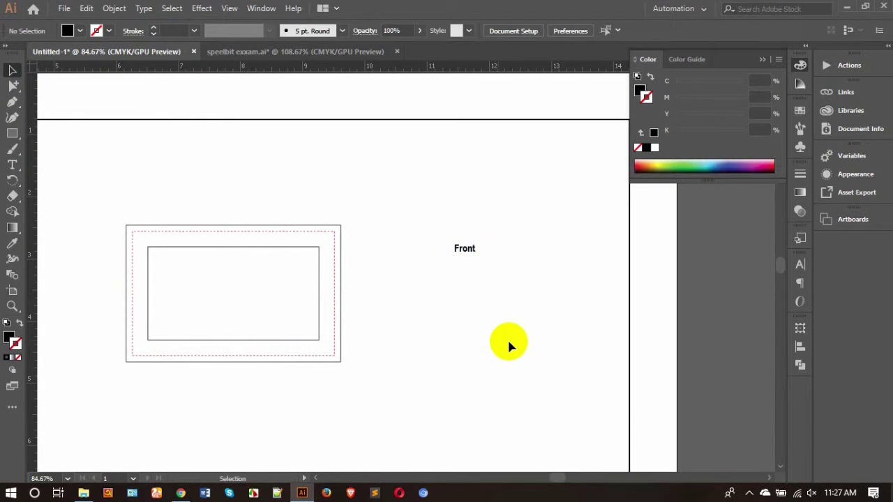
{"action": "left_click", "coordinate": [465, 250]}
{"action": "left_click_drag", "start_coordinate": [479, 256], "coordinate": [257, 289]}
- Group the Front card with its outlines, duplicate it alongside, and relabel the copy "Back"
{"action": "left_click_drag", "start_coordinate": [100, 192], "coordinate": [362, 373]}
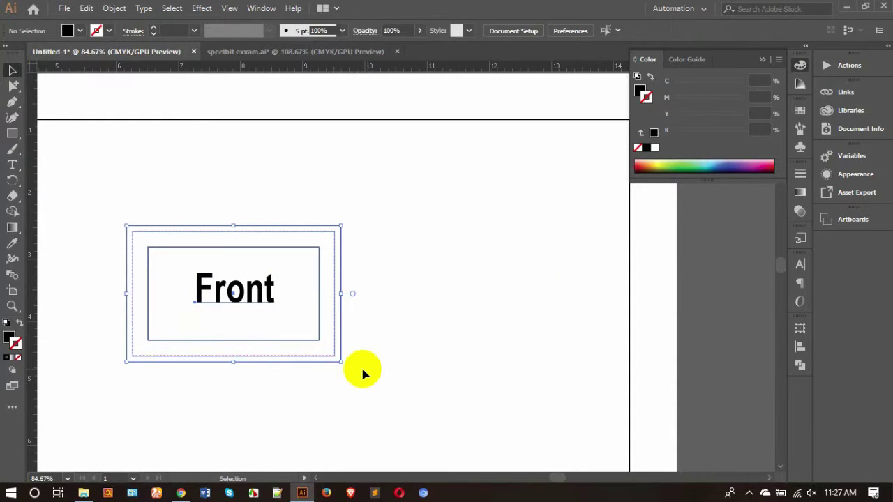
{"action": "left_click_drag", "start_coordinate": [242, 286], "coordinate": [464, 284]}
{"action": "left_click", "coordinate": [13, 165]}
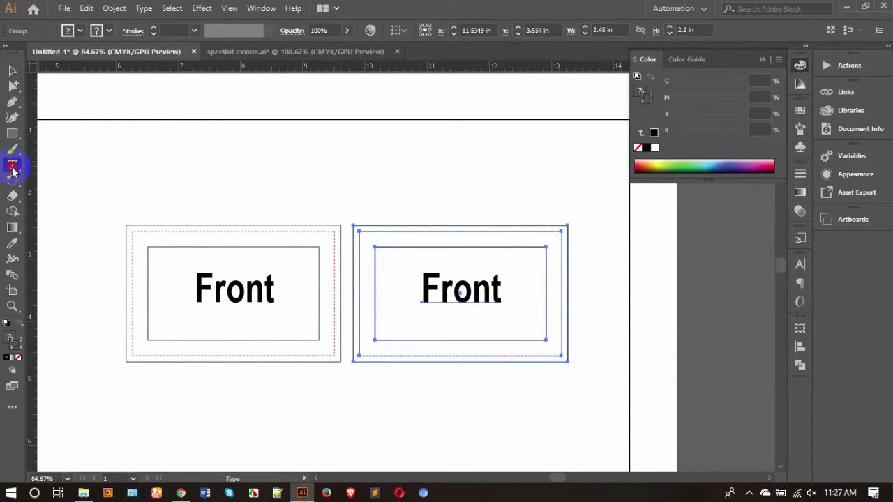
{"action": "left_click", "coordinate": [488, 297]}
{"action": "double_click", "coordinate": [484, 295]}
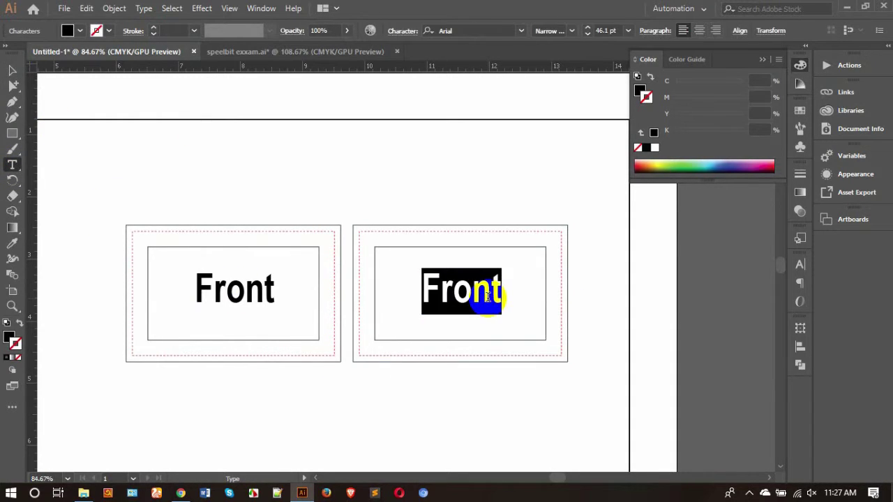
{"action": "type", "text": "Back"}
{"action": "left_click", "coordinate": [12, 70]}
{"action": "left_click", "coordinate": [395, 190]}
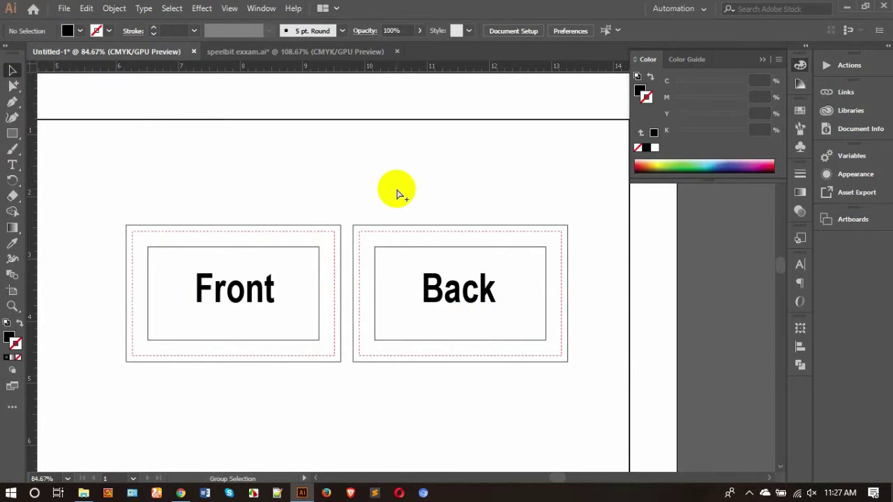
- Move the Front and Back cards off the sheet to the empty area above the artboard
{"action": "scroll", "coordinate": [390, 189], "scroll_direction": "down", "scroll_amount": 3}
{"action": "scroll", "coordinate": [298, 161], "scroll_direction": "up", "scroll_amount": 5}
{"action": "left_click_drag", "start_coordinate": [298, 161], "coordinate": [741, 290]}
{"action": "key", "text": "ctrl+x"}
{"action": "scroll", "coordinate": [742, 292], "scroll_direction": "down", "scroll_amount": 5}
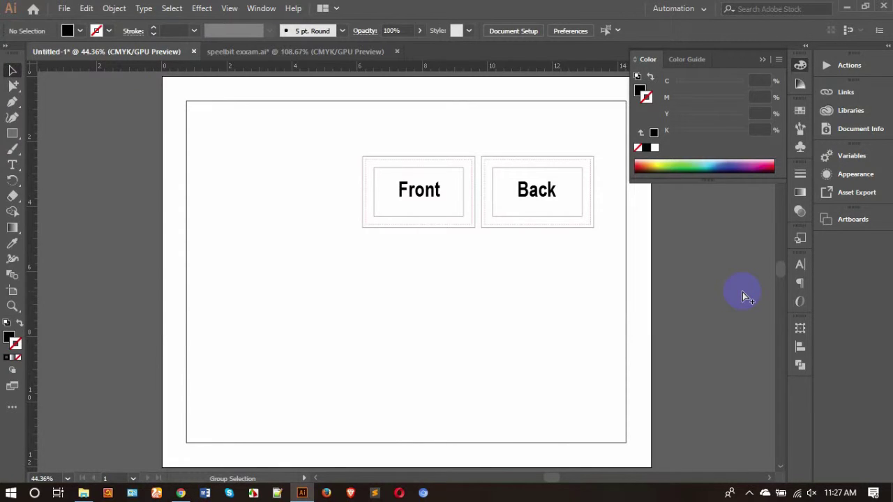
{"action": "scroll", "coordinate": [401, 322], "scroll_direction": "up", "scroll_amount": 4}
{"action": "left_click_drag", "start_coordinate": [401, 322], "coordinate": [391, 136]}
{"action": "left_click_drag", "start_coordinate": [514, 331], "coordinate": [526, 141]}
{"action": "left_click", "coordinate": [12, 165]}
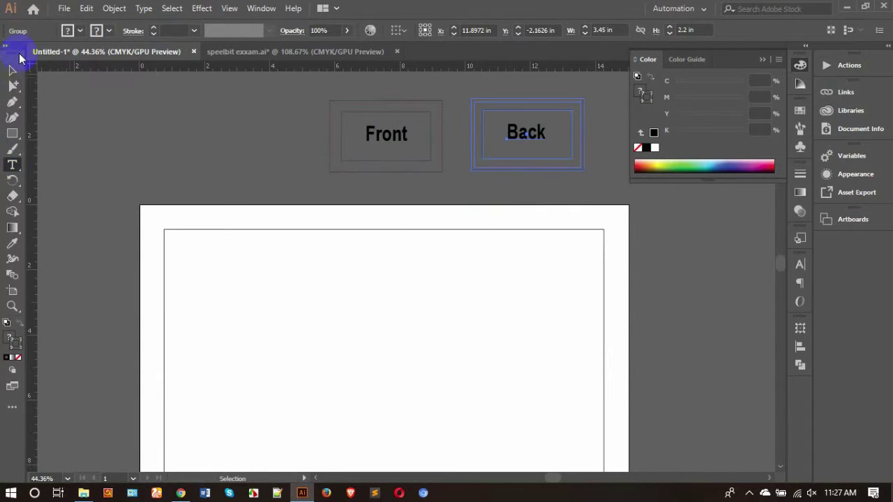
{"action": "left_click", "coordinate": [12, 69]}
{"action": "left_click", "coordinate": [233, 95]}
- Rotate the Front and Back cards together by 90°
{"action": "left_click", "coordinate": [365, 127]}
{"action": "left_click", "coordinate": [494, 153], "text": "shift"}
{"action": "left_click", "coordinate": [13, 181]}
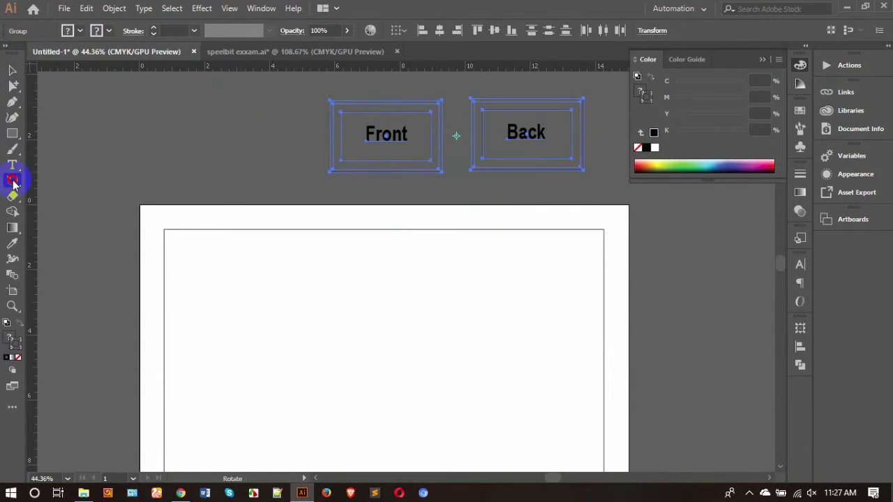
{"action": "double_click", "coordinate": [12, 182]}
{"action": "type", "text": "90"}
{"action": "key", "text": "Return"}
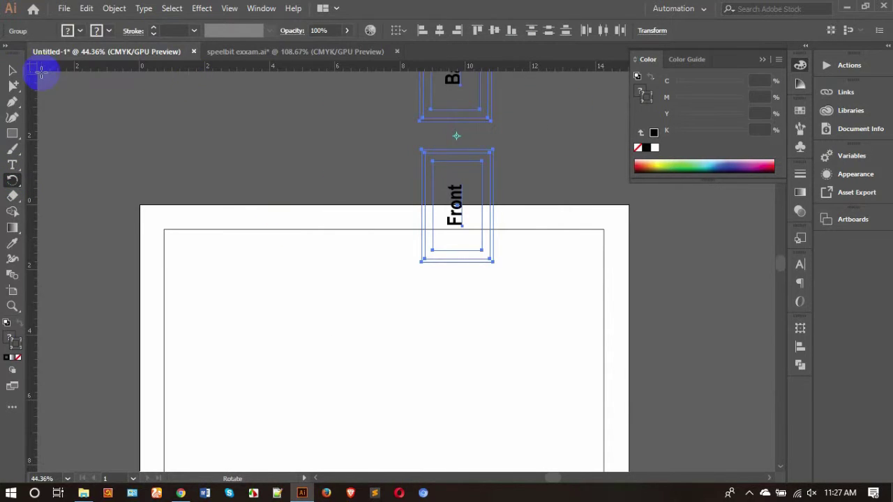
{"action": "left_click", "coordinate": [11, 69]}
{"action": "left_click", "coordinate": [378, 151]}
- Move the Front card onto the sheet and align it to the margin frame's upper-right corner
{"action": "left_click_drag", "start_coordinate": [499, 211], "coordinate": [558, 293]}
{"action": "left_click", "coordinate": [603, 284], "text": "shift"}
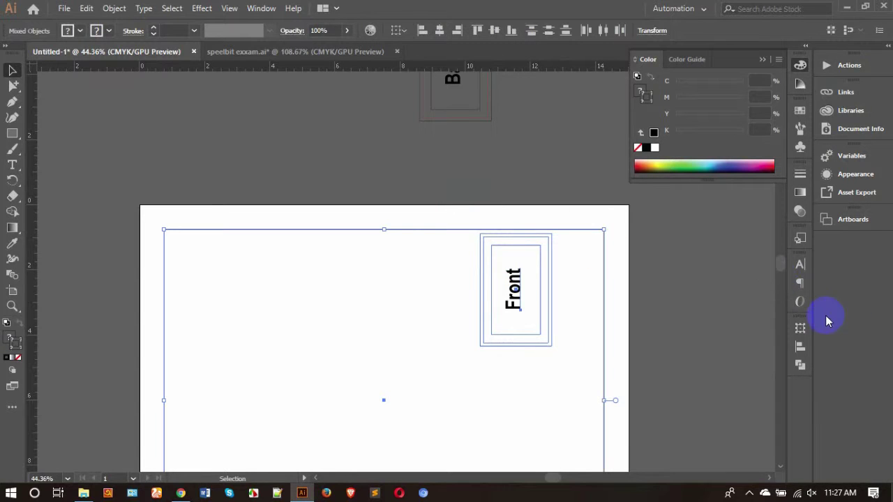
{"action": "left_click", "coordinate": [800, 328]}
{"action": "left_click", "coordinate": [695, 285]}
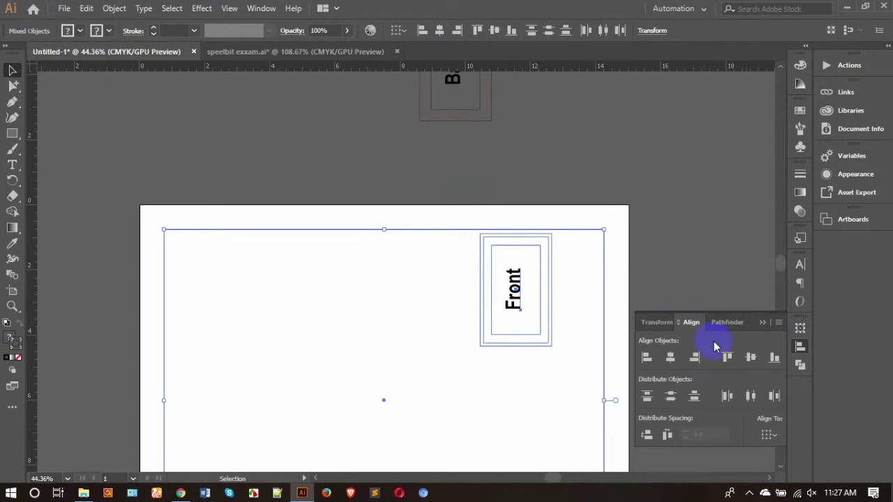
{"action": "left_click", "coordinate": [694, 357]}
{"action": "left_click", "coordinate": [726, 357]}
{"action": "key", "text": "ctrl+shift+a"}
- Move the Back card onto the sheet and align it to the margin frame's upper-left corner
{"action": "left_click_drag", "start_coordinate": [450, 87], "coordinate": [240, 291]}
{"action": "left_click", "coordinate": [604, 331], "text": "shift"}
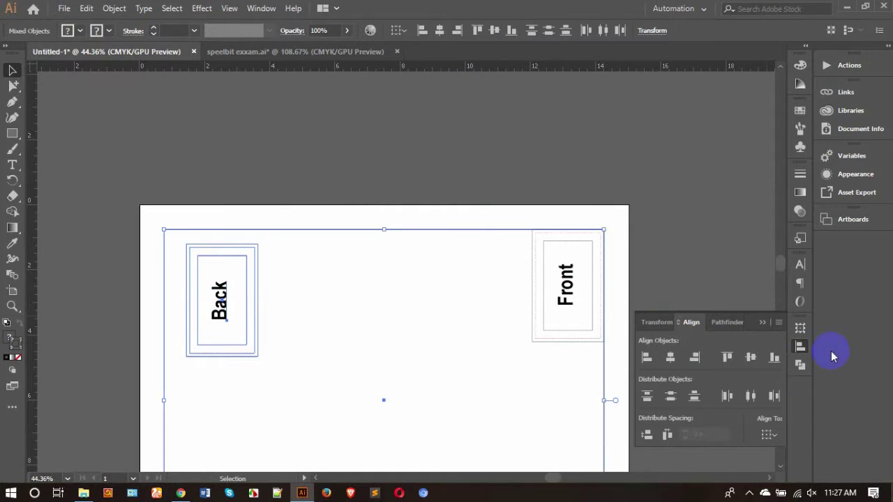
{"action": "left_click", "coordinate": [727, 357]}
{"action": "left_click", "coordinate": [647, 358]}
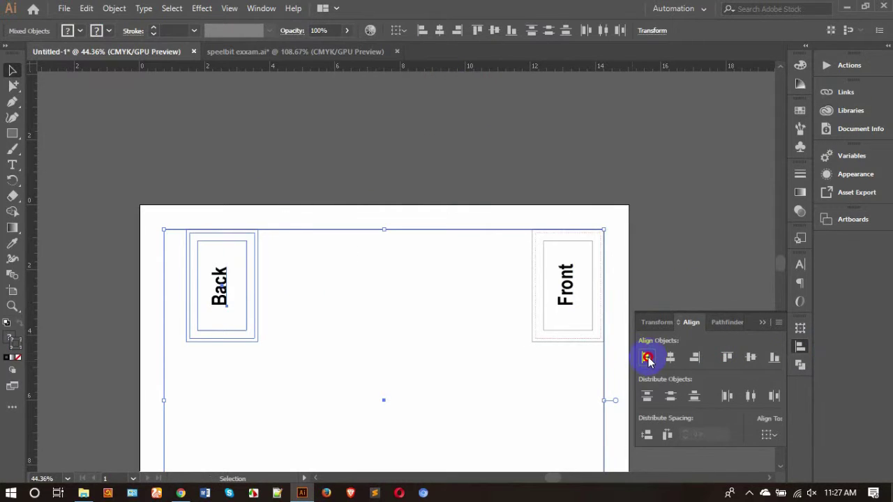
{"action": "left_click", "coordinate": [411, 326]}
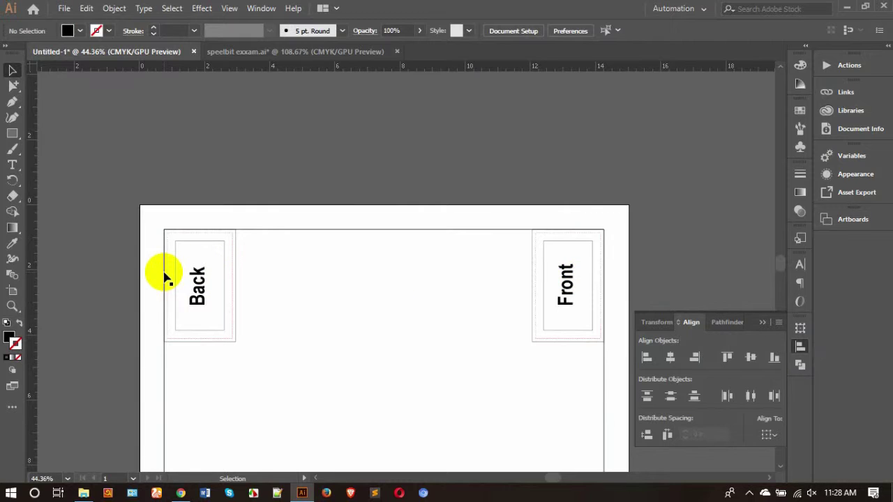
- Rotate the Back card by 180° in place
{"action": "left_click", "coordinate": [202, 282]}
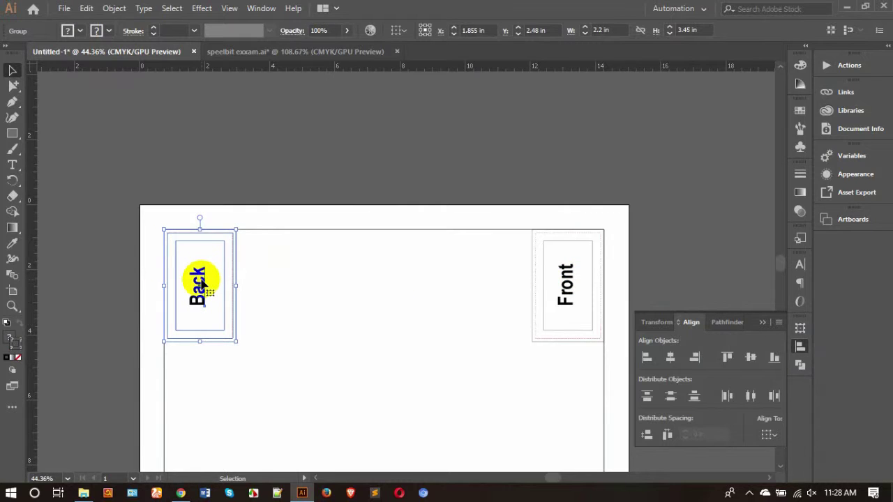
{"action": "left_click", "coordinate": [11, 181]}
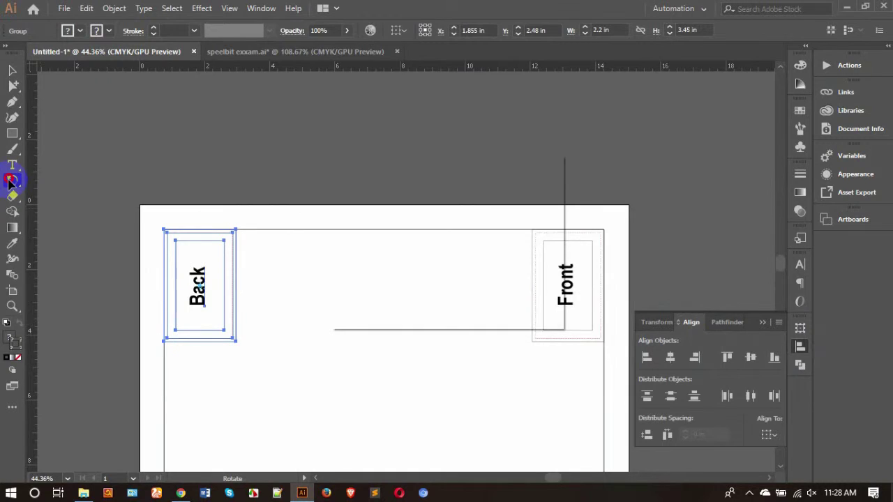
{"action": "double_click", "coordinate": [11, 181]}
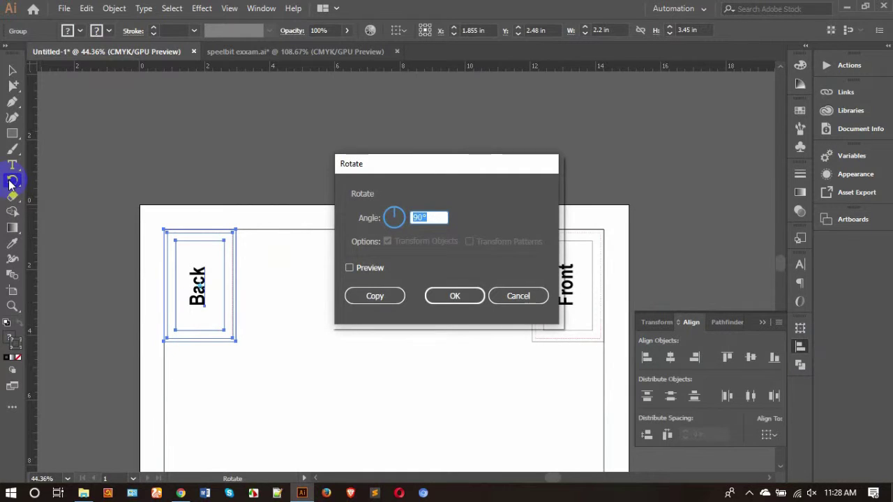
{"action": "type", "text": "180"}
{"action": "key", "text": "Return"}
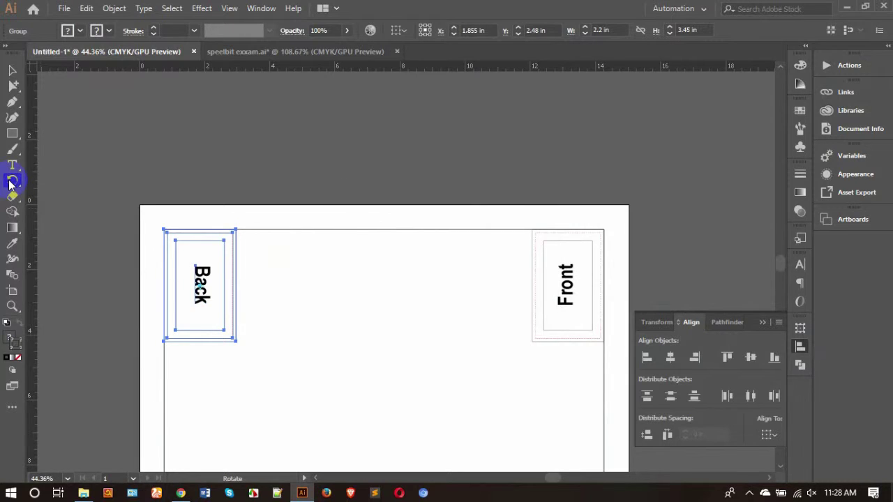
{"action": "left_click", "coordinate": [12, 71]}
{"action": "left_click", "coordinate": [197, 116]}
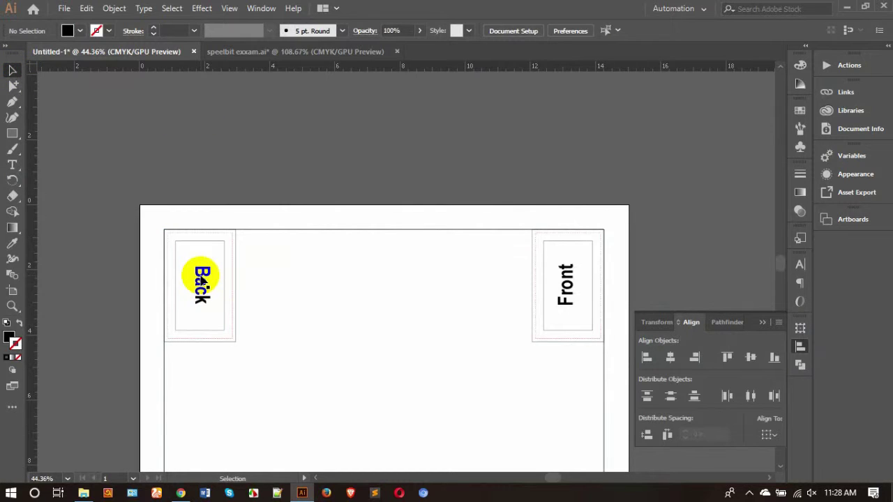
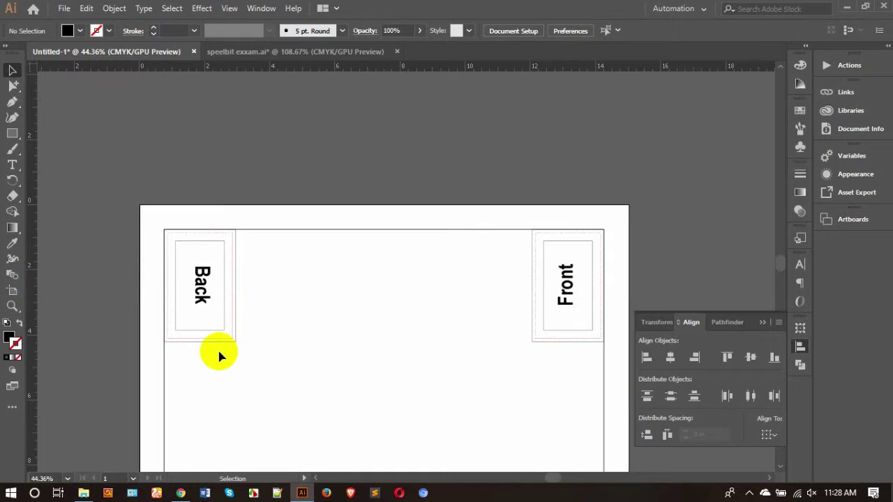
{"action": "scroll", "coordinate": [356, 320], "scroll_direction": "down", "scroll_amount": 3}
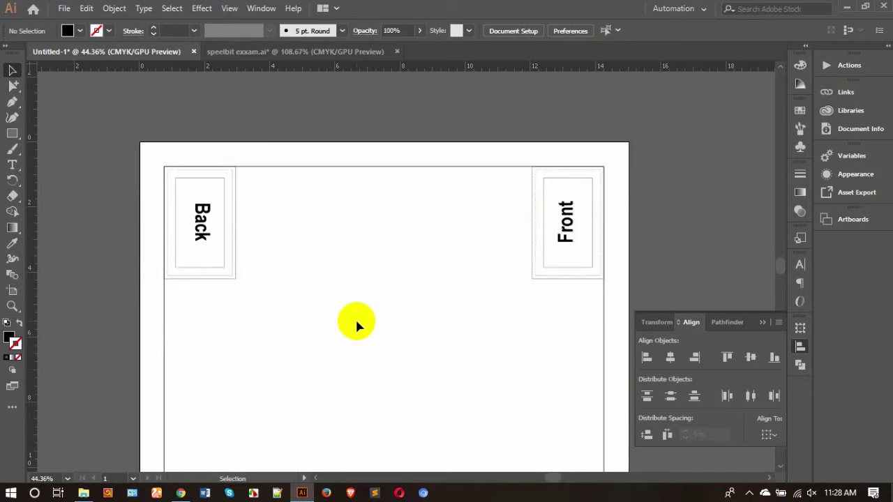
{"action": "left_click", "coordinate": [339, 243]}
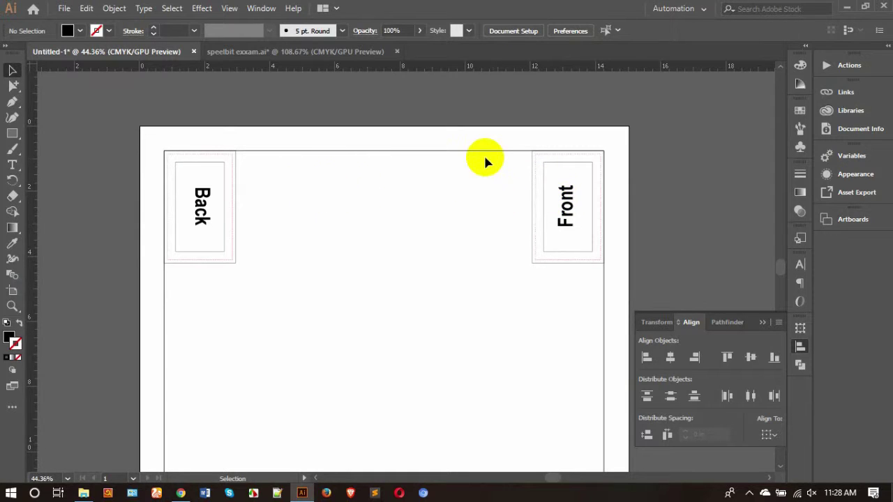
{"action": "left_click", "coordinate": [579, 192]}
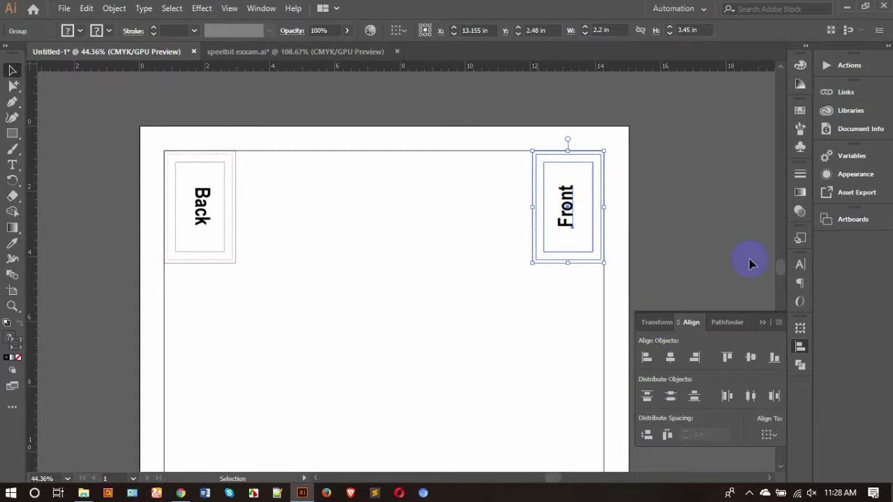
{"action": "left_click", "coordinate": [668, 322]}
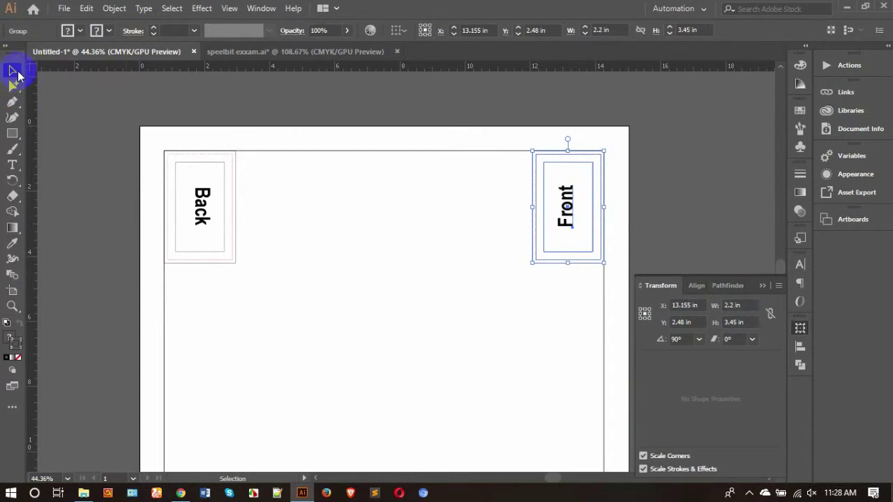
{"action": "double_click", "coordinate": [14, 73]}
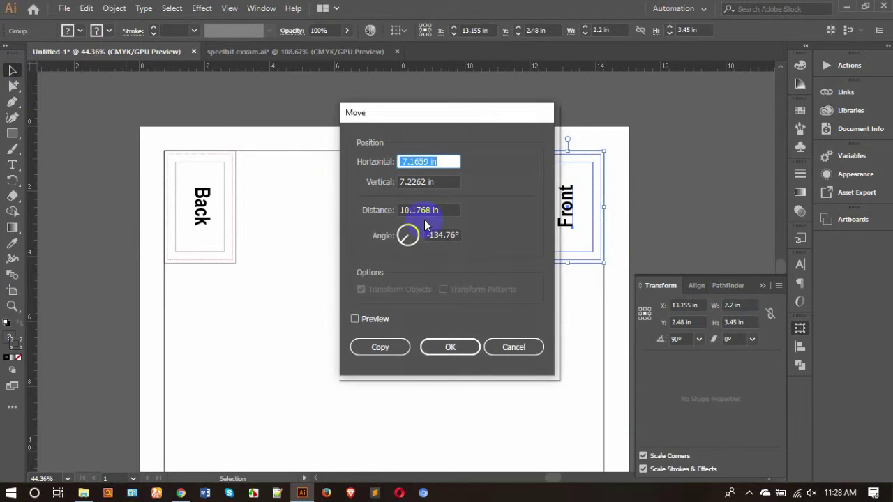
{"action": "left_click_drag", "start_coordinate": [462, 118], "coordinate": [525, 239]}
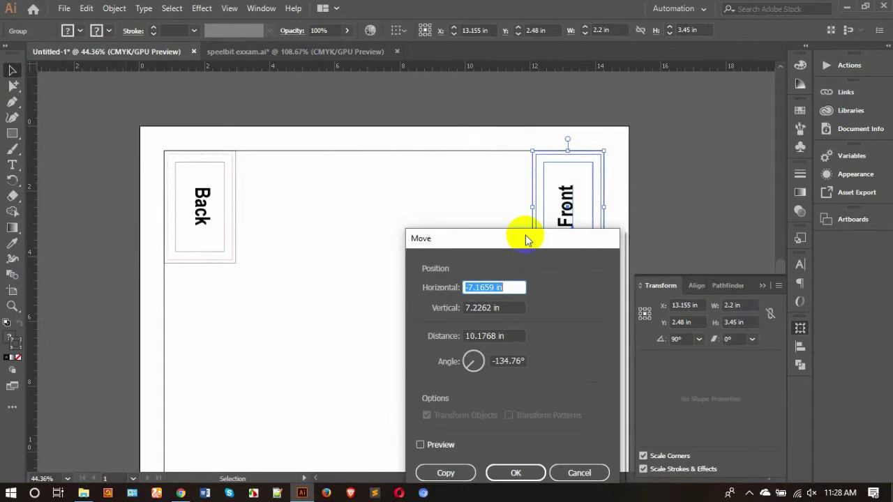
{"action": "type", "text": "-2."}
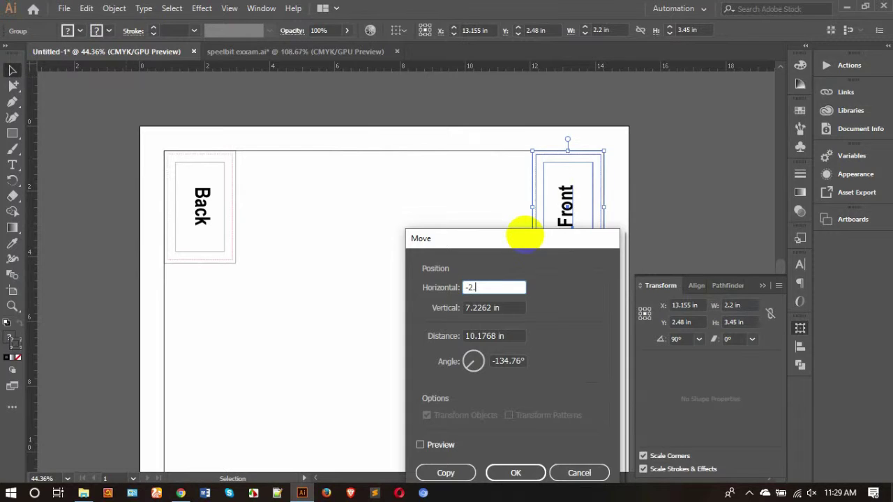
{"action": "type", "text": "2"}
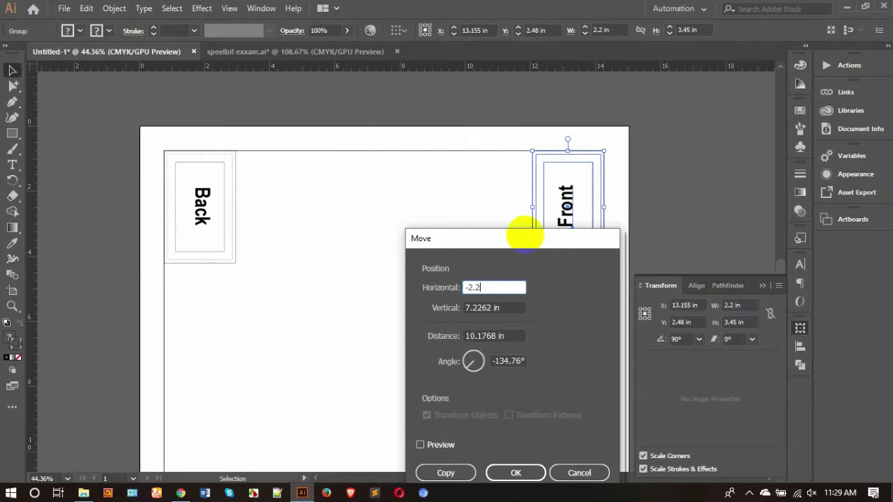
{"action": "left_click", "coordinate": [507, 306]}
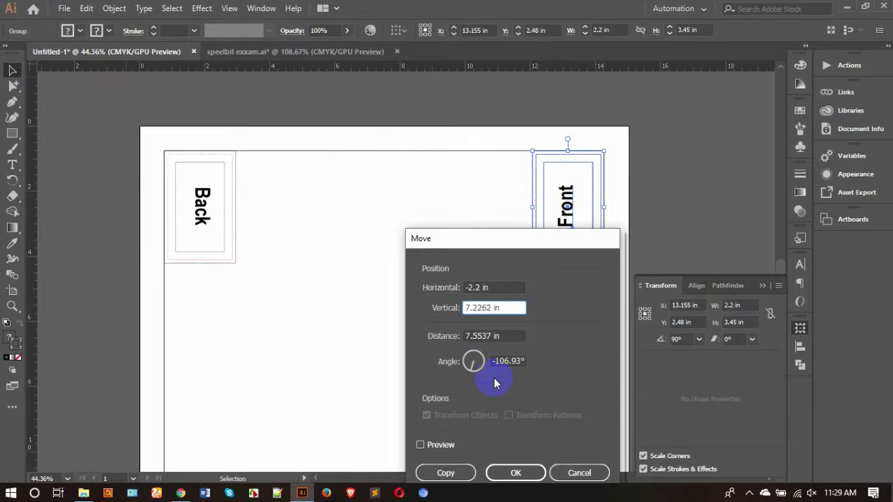
{"action": "left_click", "coordinate": [436, 444]}
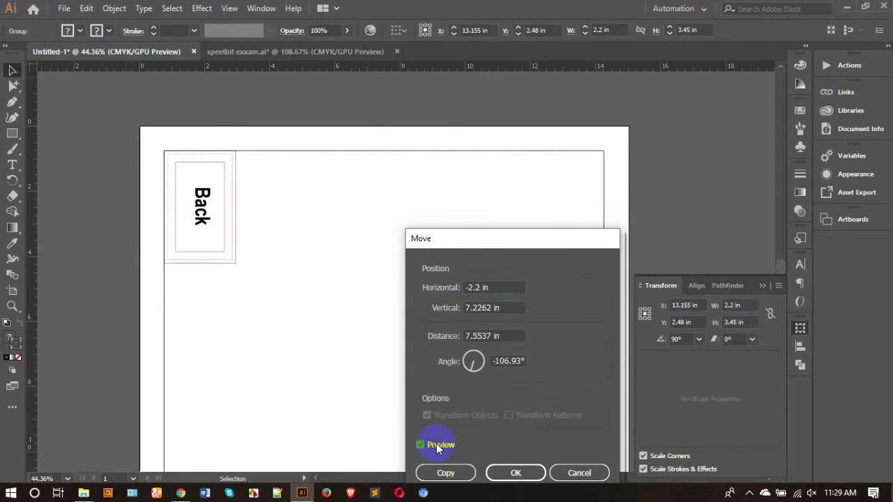
{"action": "left_click_drag", "start_coordinate": [502, 237], "coordinate": [651, 87]}
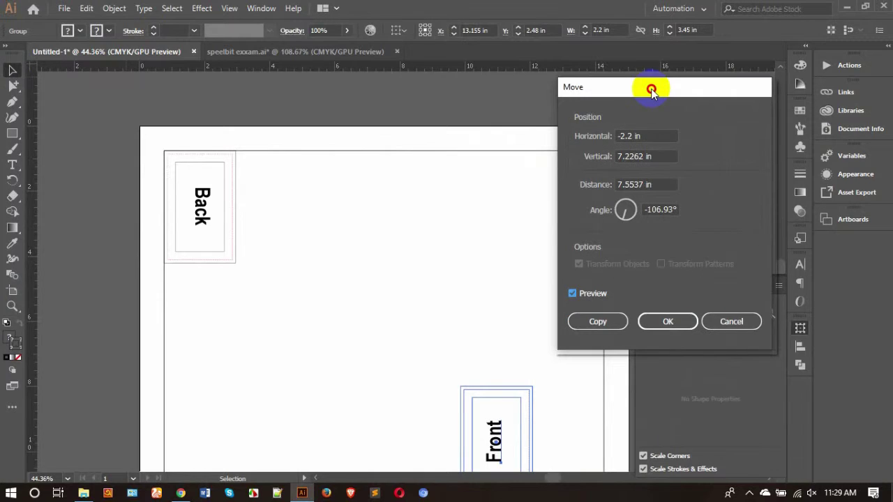
{"action": "left_click", "coordinate": [737, 322]}
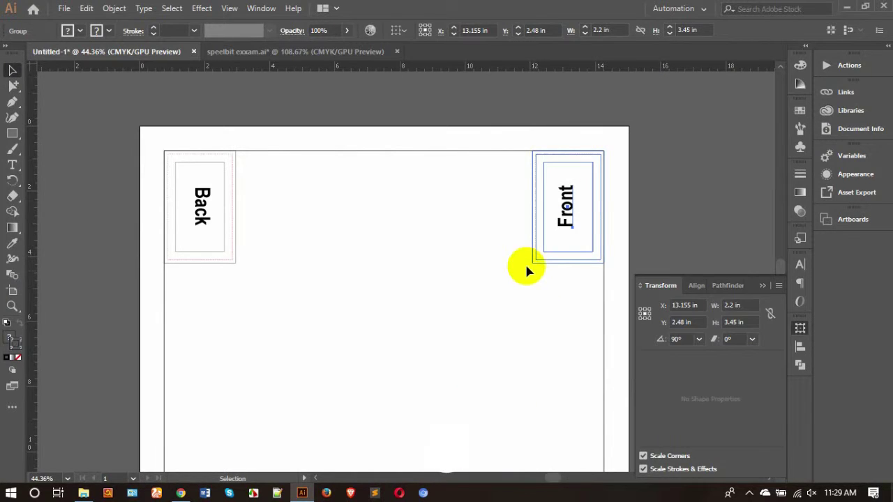
- Try to copy the Front card with a 0 in horizontal and 2.2 in vertical offset, and undo the copy
{"action": "left_click", "coordinate": [486, 218]}
{"action": "left_click", "coordinate": [562, 187]}
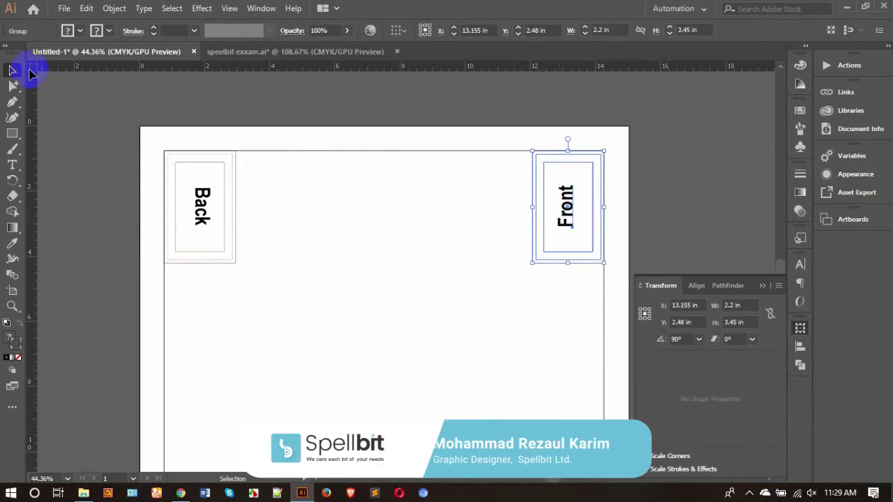
{"action": "double_click", "coordinate": [10, 69]}
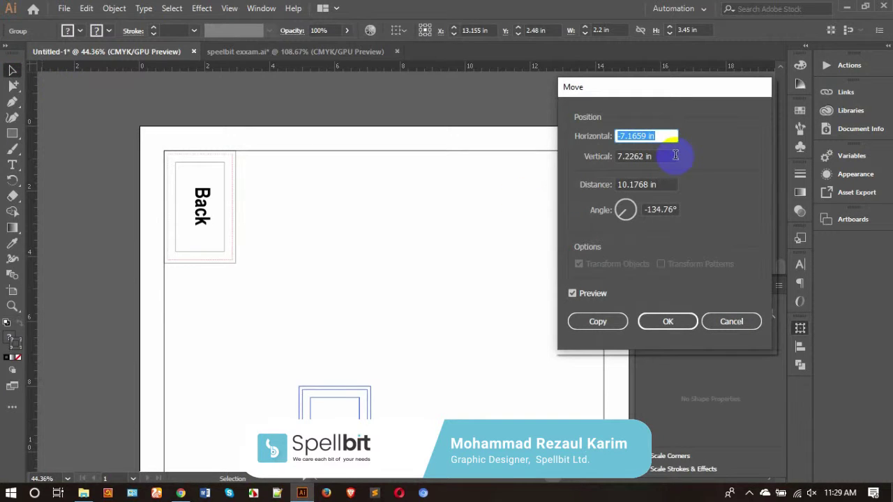
{"action": "type", "text": "0"}
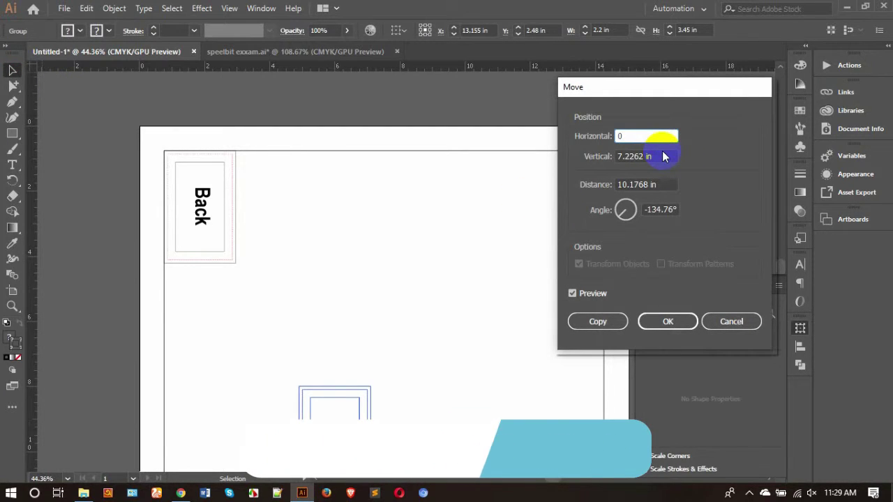
{"action": "key", "text": "Tab"}
{"action": "type", "text": "2."}
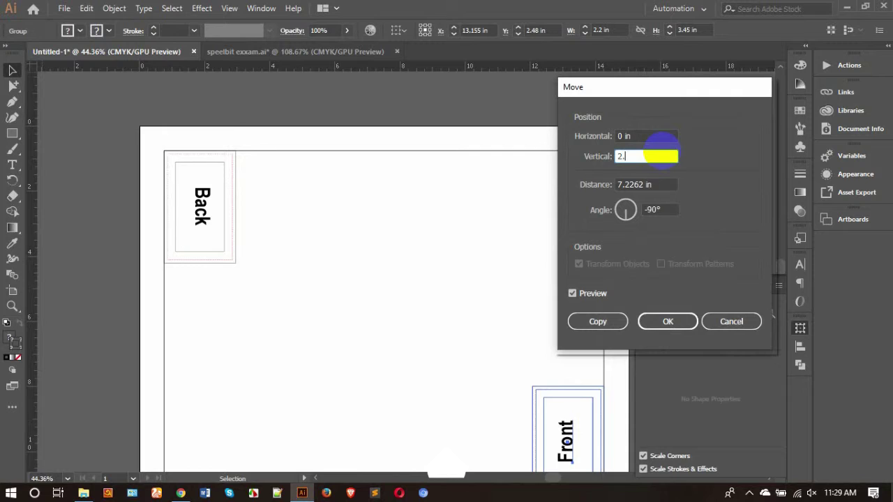
{"action": "type", "text": "2"}
{"action": "key", "text": "Tab"}
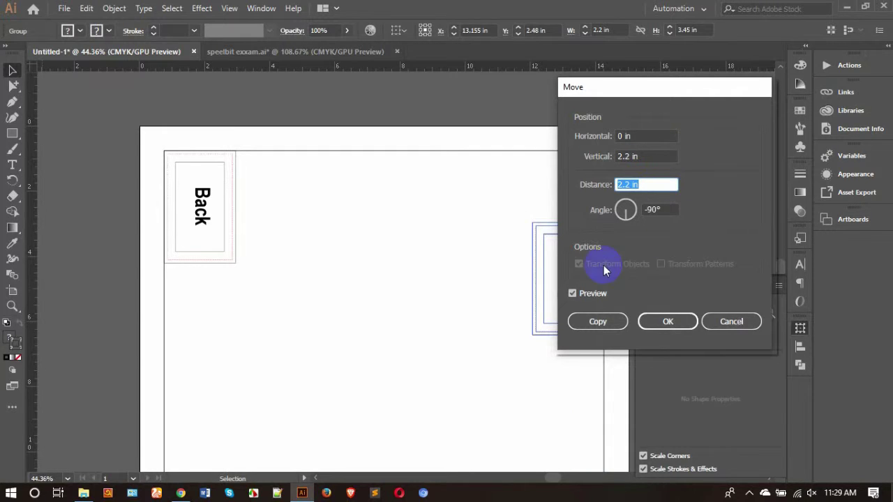
{"action": "left_click", "coordinate": [645, 136]}
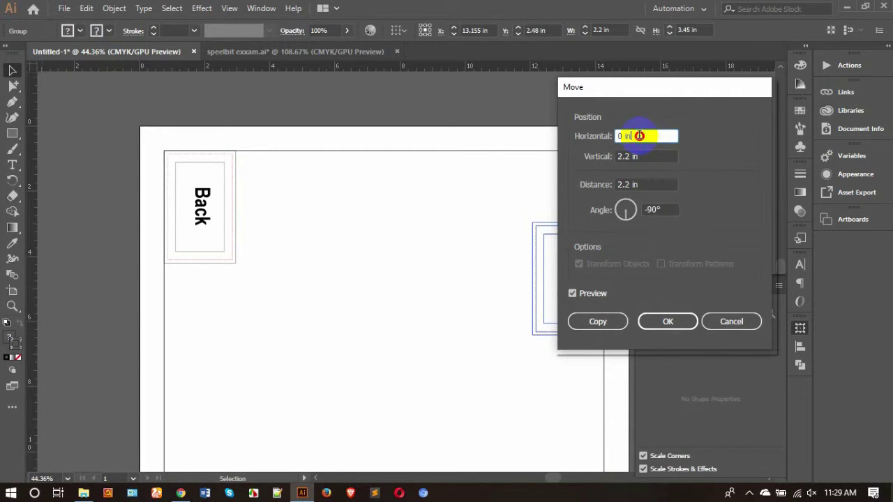
{"action": "left_click", "coordinate": [590, 293]}
{"action": "left_click", "coordinate": [599, 323]}
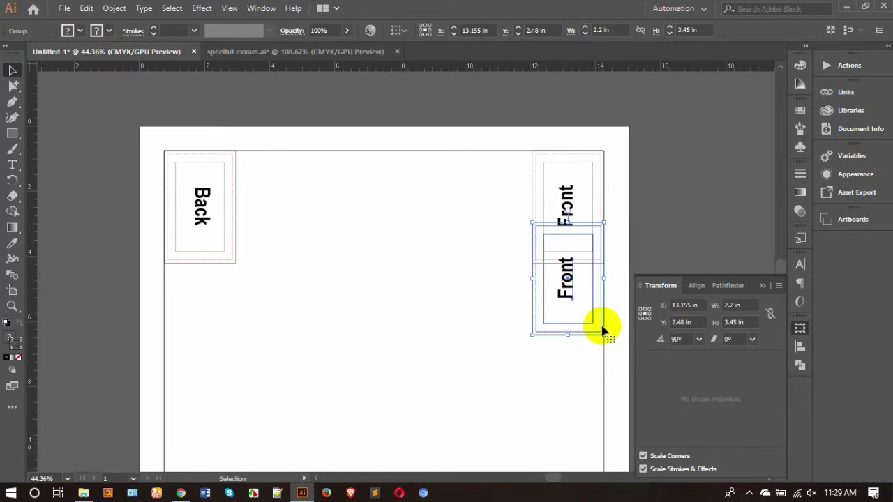
{"action": "key", "text": "ctrl+z"}
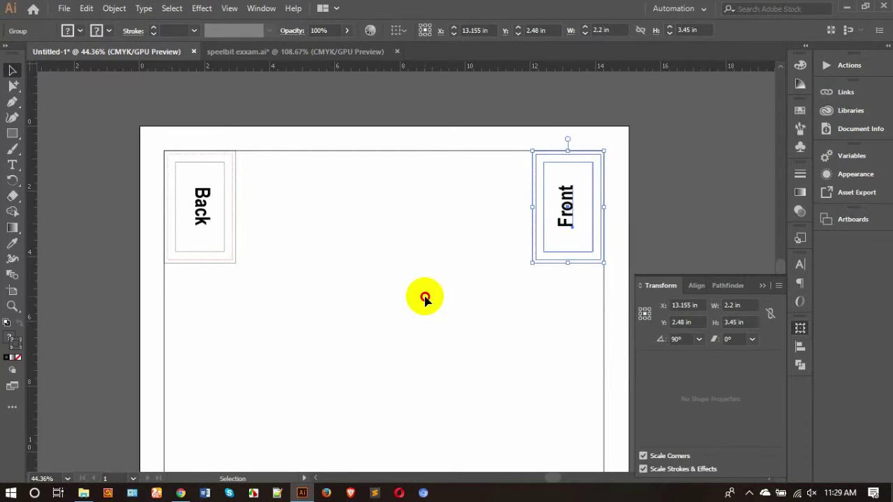
- Duplicate the Front card to the left of the original along the margin frame's upper edge
{"action": "left_click", "coordinate": [421, 297]}
{"action": "left_click", "coordinate": [568, 199]}
{"action": "left_click", "coordinate": [11, 70]}
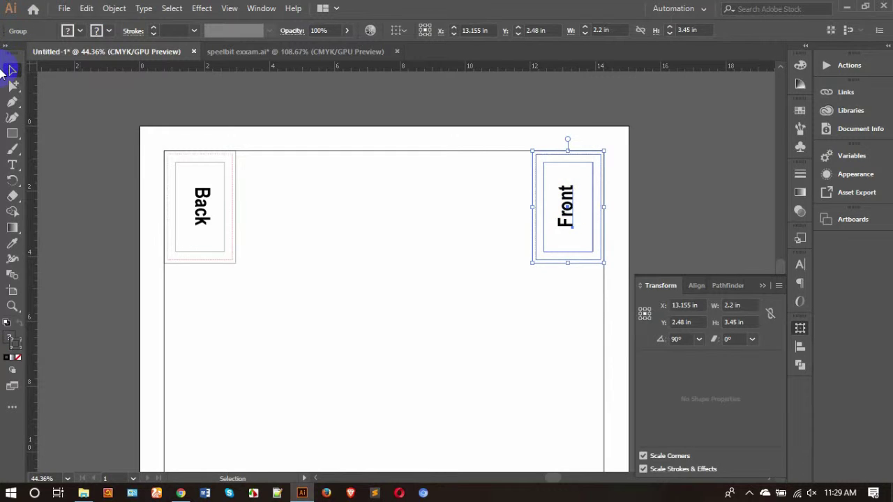
{"action": "left_click", "coordinate": [503, 192]}
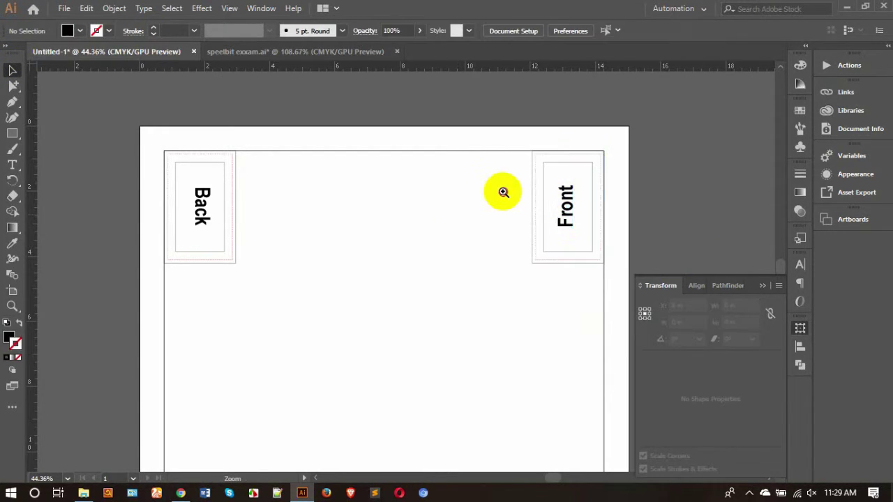
{"action": "left_click", "coordinate": [503, 191]}
{"action": "left_click_drag", "start_coordinate": [586, 194], "coordinate": [472, 190]}
{"action": "left_click_drag", "start_coordinate": [548, 86], "coordinate": [688, 104]}
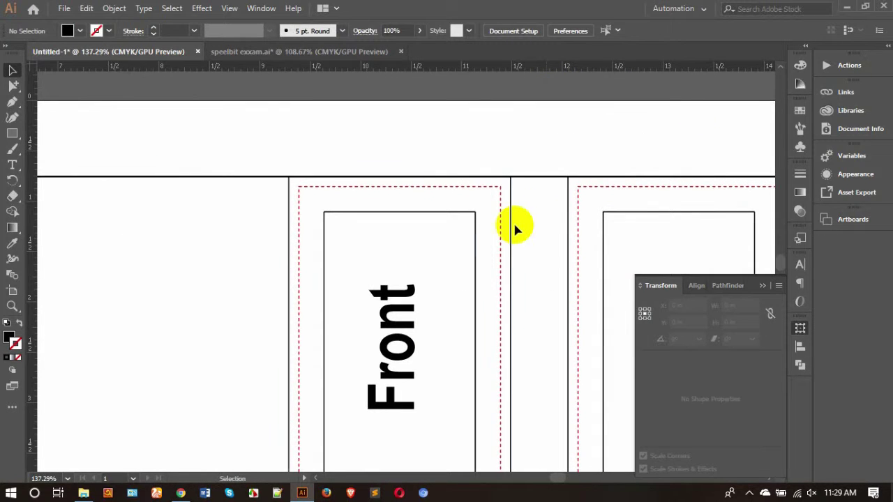
- Show the artwork in outline view and move the duplicated Front card flush against the left edge of the original
{"action": "left_click_drag", "start_coordinate": [513, 221], "coordinate": [565, 225]}
{"action": "key", "text": "ctrl+space"}
{"action": "left_click_drag", "start_coordinate": [565, 144], "coordinate": [464, 153]}
{"action": "key", "text": "ctrl+y"}
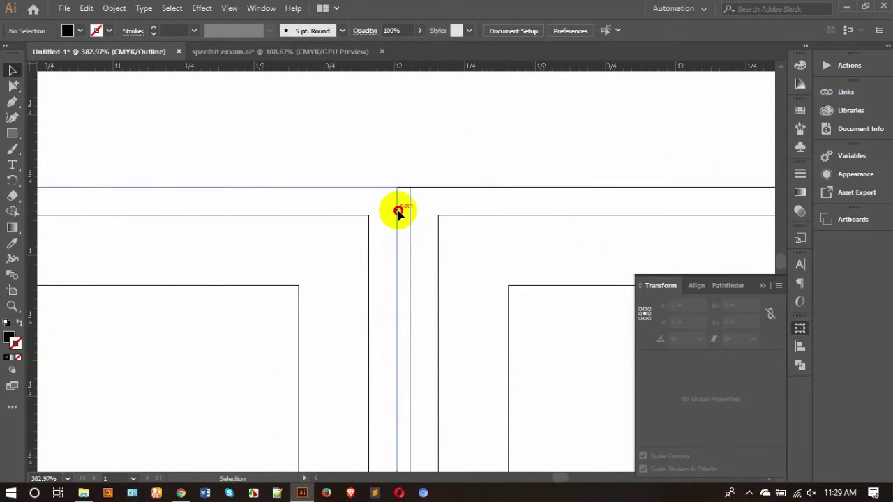
{"action": "left_click_drag", "start_coordinate": [398, 206], "coordinate": [409, 212]}
- Duplicate the second Front card to its left and move the copy flush against the second card's left edge
{"action": "key", "text": "ctrl+minus"}
{"action": "key", "text": "ctrl+minus"}
{"action": "key", "text": "ctrl+minus"}
{"action": "key", "text": "ctrl+minus"}
{"action": "key", "text": "ctrl+minus"}
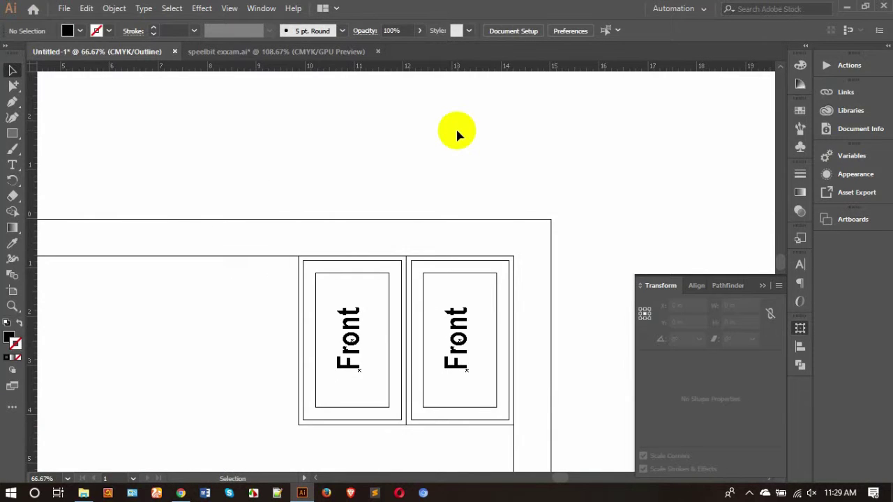
{"action": "left_click_drag", "start_coordinate": [498, 244], "coordinate": [383, 244]}
{"action": "left_click_drag", "start_coordinate": [469, 175], "coordinate": [573, 179]}
{"action": "left_click", "coordinate": [210, 398]}
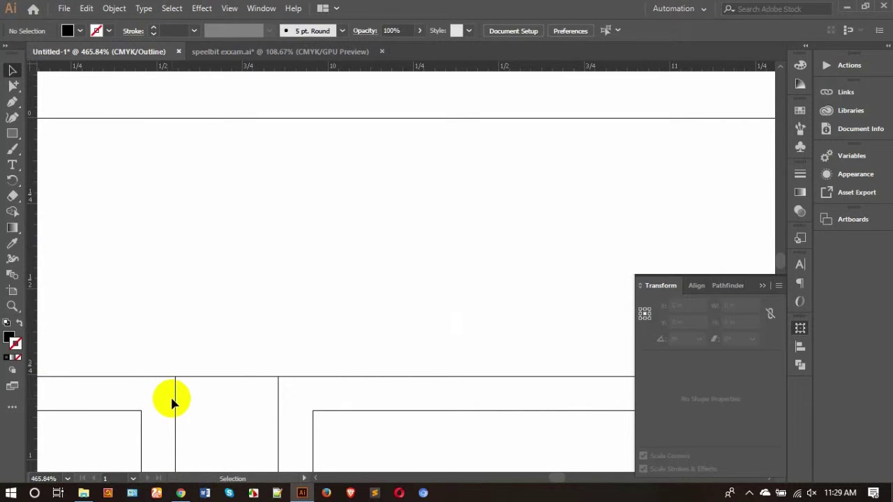
{"action": "left_click_drag", "start_coordinate": [174, 400], "coordinate": [289, 360]}
{"action": "left_click", "coordinate": [291, 358]}
{"action": "key", "text": "ctrl+minus"}
{"action": "key", "text": "ctrl+minus"}
{"action": "key", "text": "ctrl+minus"}
{"action": "key", "text": "ctrl+minus"}
{"action": "key", "text": "ctrl+minus"}
{"action": "key", "text": "ctrl+minus"}
{"action": "key", "text": "ctrl+minus"}
{"action": "key", "text": "ctrl+minus"}
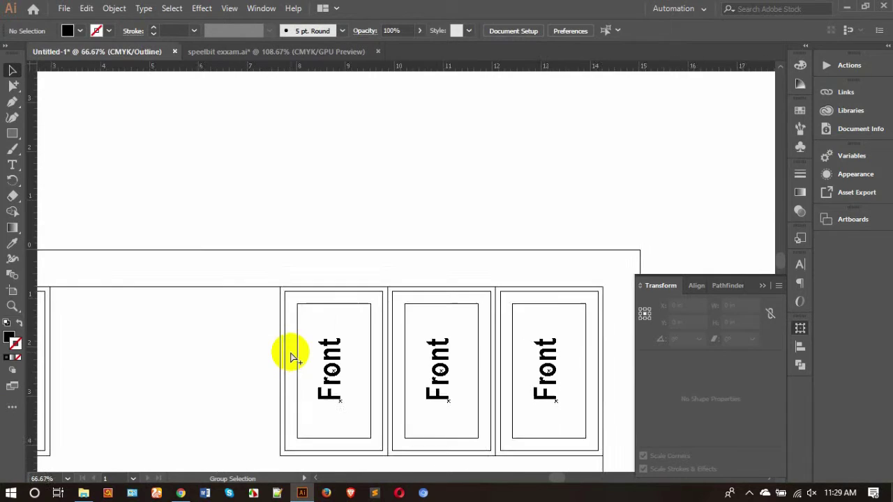
{"action": "key", "text": "z"}
{"action": "left_click_drag", "start_coordinate": [246, 408], "coordinate": [462, 174]}
{"action": "left_click_drag", "start_coordinate": [187, 279], "coordinate": [278, 239]}
{"action": "key", "text": "v"}
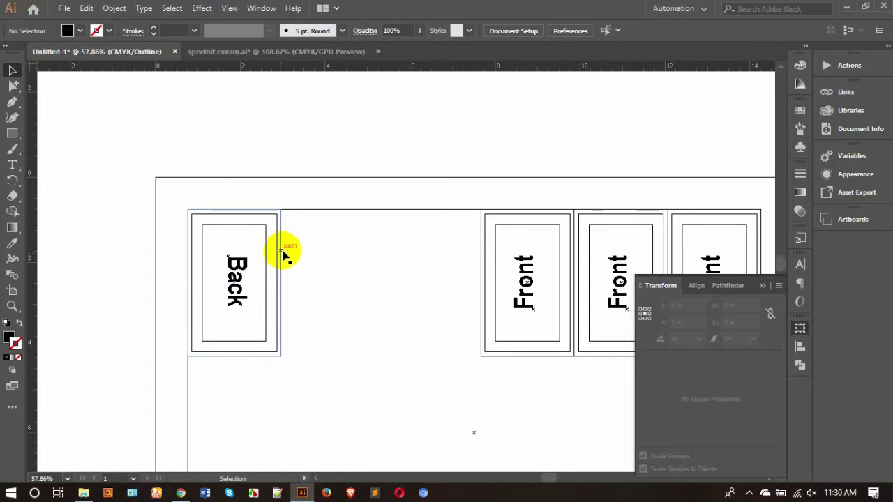
{"action": "left_click", "coordinate": [279, 255]}
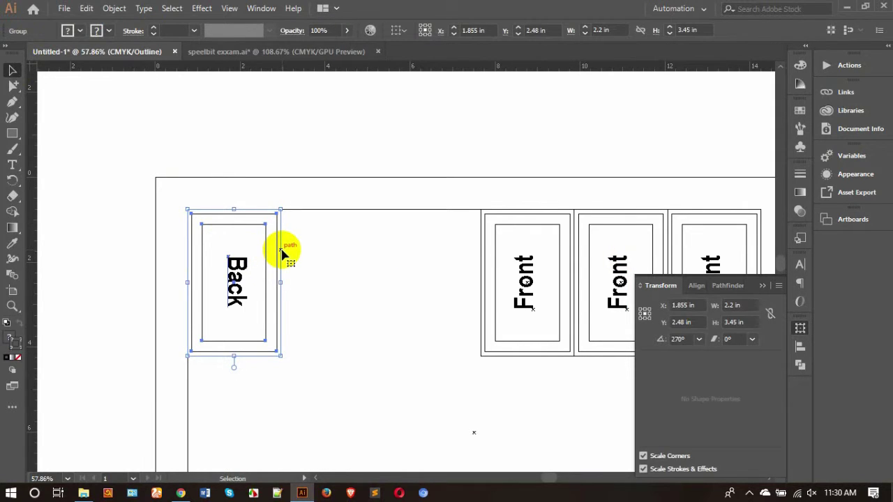
{"action": "double_click", "coordinate": [12, 69]}
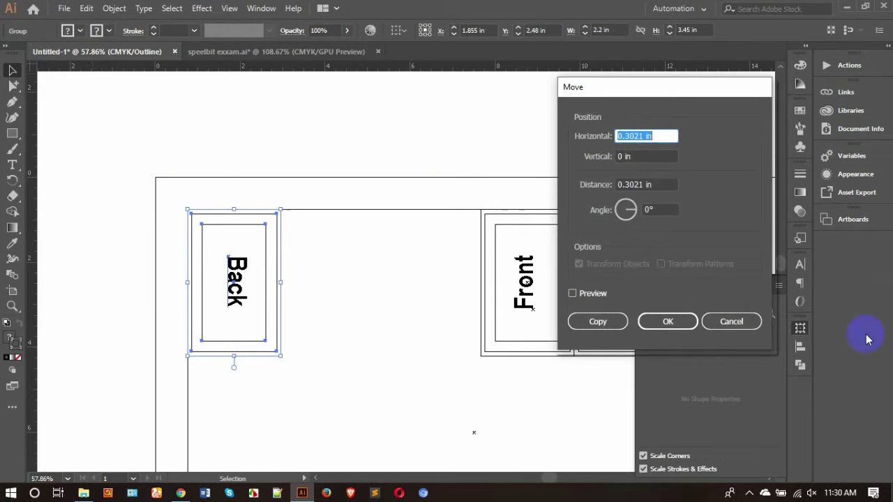
{"action": "left_click", "coordinate": [731, 321]}
{"action": "left_click", "coordinate": [315, 269]}
- Duplicate the Back card to the right along the frame and move the copy flush against the original's right edge
{"action": "left_click_drag", "start_coordinate": [281, 240], "coordinate": [401, 240]}
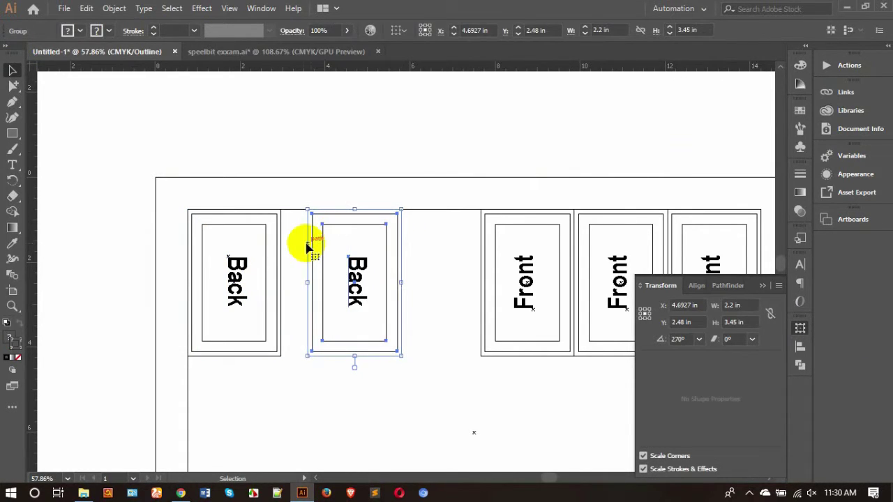
{"action": "left_click_drag", "start_coordinate": [304, 239], "coordinate": [277, 235]}
{"action": "left_click", "coordinate": [426, 250]}
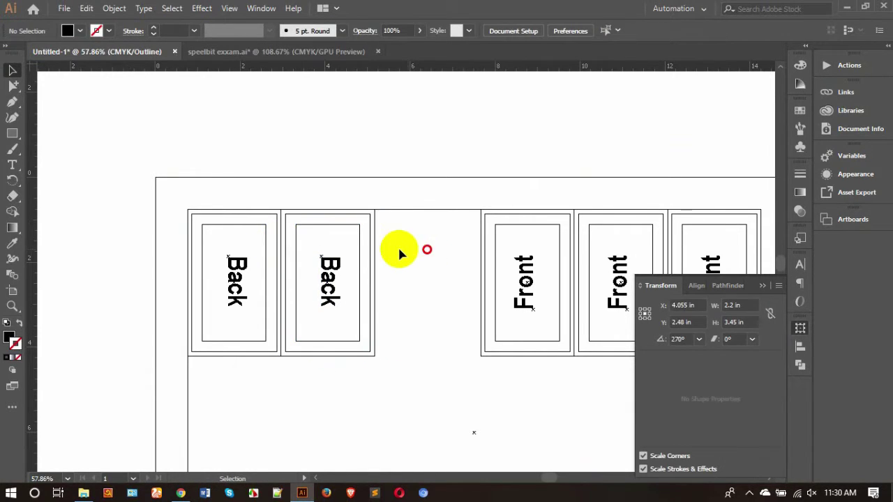
- Duplicate the second Back card to its right and move the copy flush against the second card's right edge
{"action": "left_click_drag", "start_coordinate": [378, 253], "coordinate": [493, 253]}
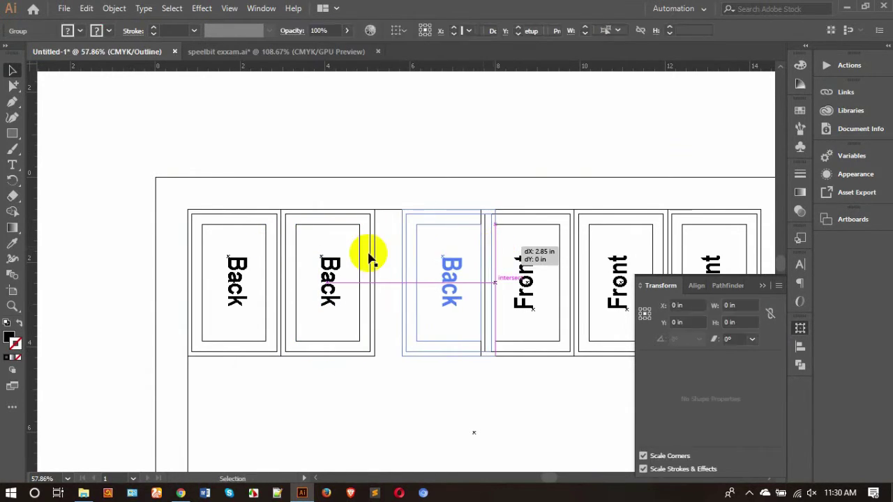
{"action": "left_click", "coordinate": [403, 138]}
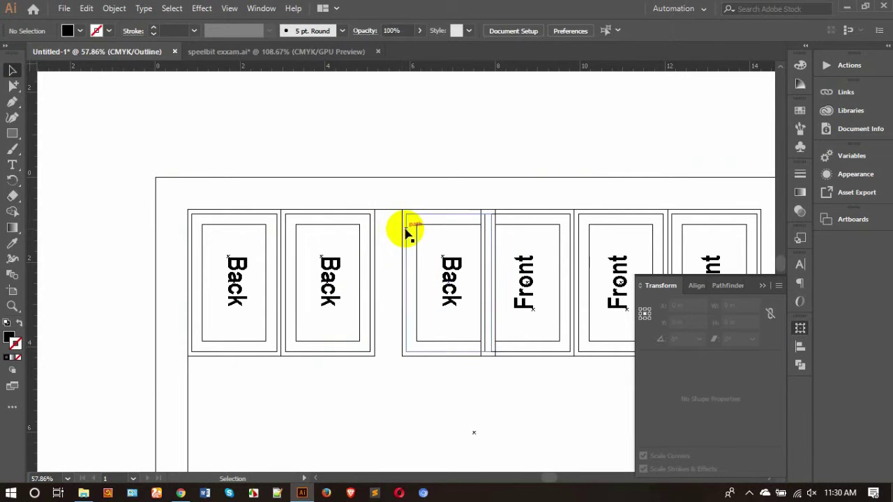
{"action": "left_click_drag", "start_coordinate": [401, 231], "coordinate": [376, 229]}
{"action": "left_click", "coordinate": [493, 409]}
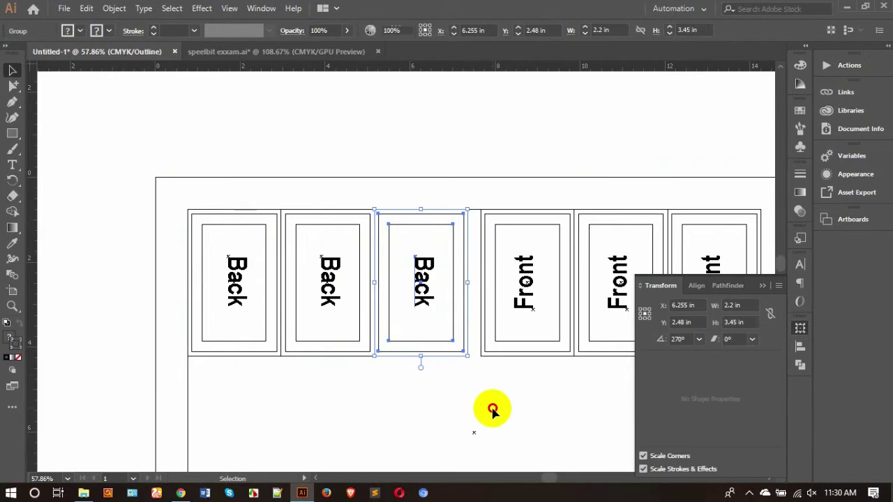
- Select the three Back cards, move them flush against the leftmost Front card's left edge, and return to the normal preview view
{"action": "left_click_drag", "start_coordinate": [470, 369], "coordinate": [245, 315]}
{"action": "key", "text": "ctrl+space"}
{"action": "left_click_drag", "start_coordinate": [494, 376], "coordinate": [583, 390]}
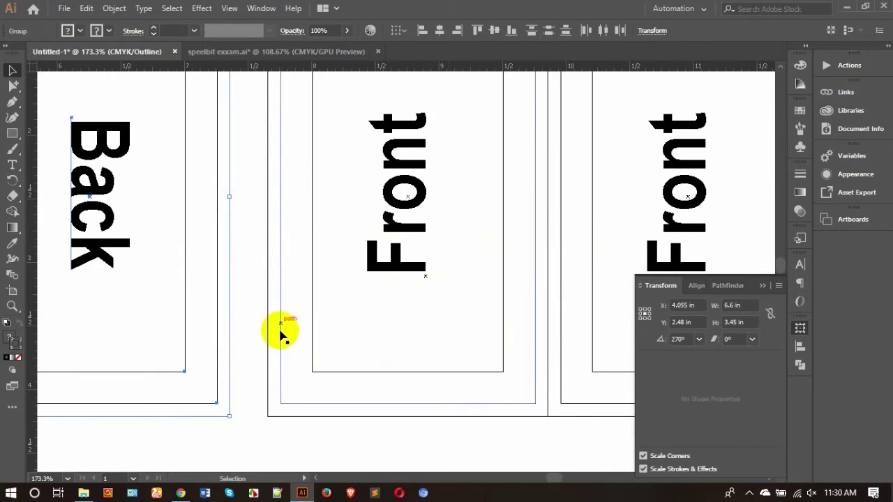
{"action": "left_click_drag", "start_coordinate": [233, 343], "coordinate": [270, 335]}
{"action": "left_click", "coordinate": [313, 443]}
{"action": "key", "text": "ctrl+minus"}
{"action": "key", "text": "ctrl+minus"}
{"action": "key", "text": "ctrl+minus"}
{"action": "key", "text": "ctrl+minus"}
{"action": "key", "text": "ctrl+minus"}
{"action": "key", "text": "ctrl+y"}
{"action": "left_click_drag", "start_coordinate": [375, 201], "coordinate": [472, 233]}
{"action": "left_click_drag", "start_coordinate": [491, 393], "coordinate": [407, 341]}
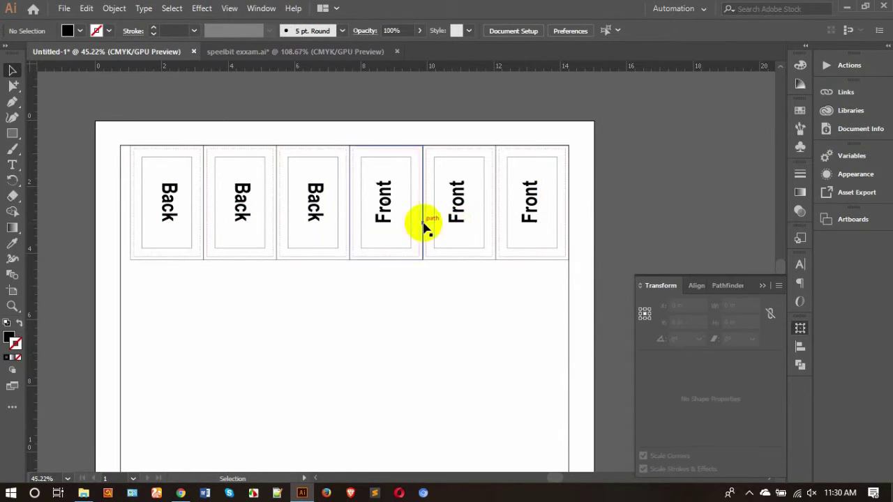
{"action": "left_click", "coordinate": [499, 342]}
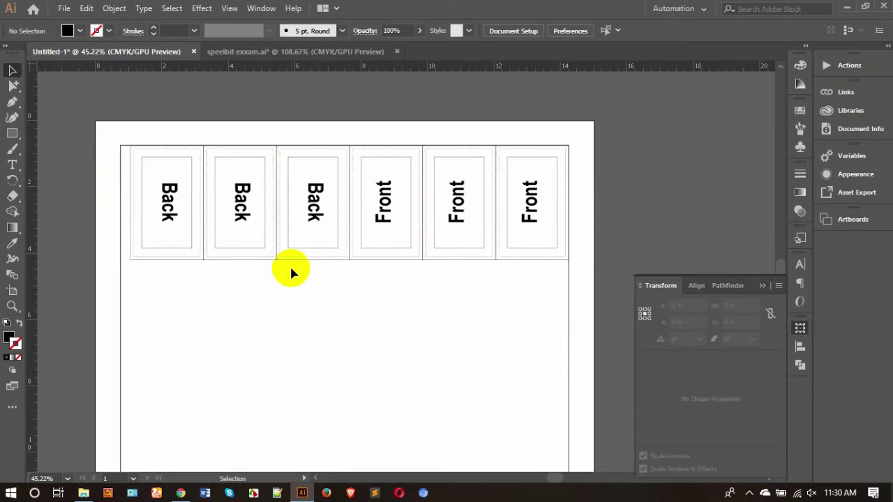
{"action": "left_click_drag", "start_coordinate": [499, 300], "coordinate": [592, 334]}
{"action": "key", "text": "Delete"}
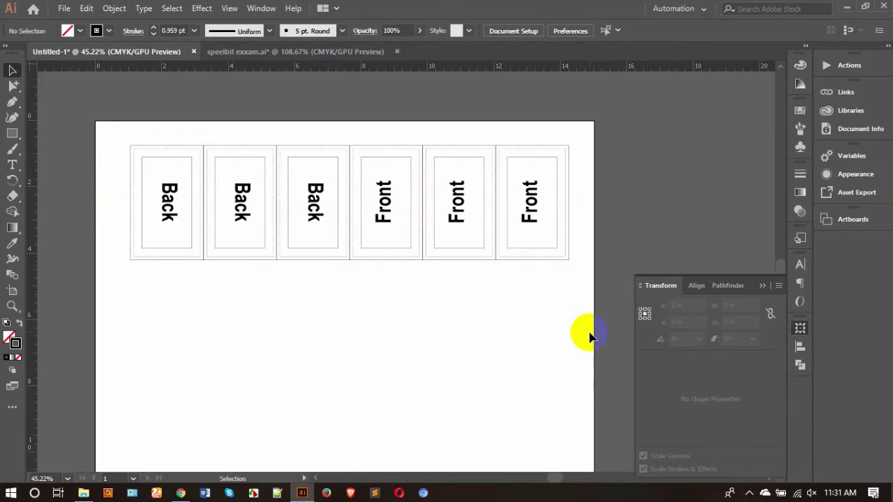
{"action": "key", "text": "ctrl"}
{"action": "key", "text": "ctrl+a"}
{"action": "key", "text": "ctrl+shift+a"}
{"action": "left_click", "coordinate": [544, 299]}
{"action": "scroll", "coordinate": [430, 305], "scroll_direction": "down", "scroll_amount": 3}
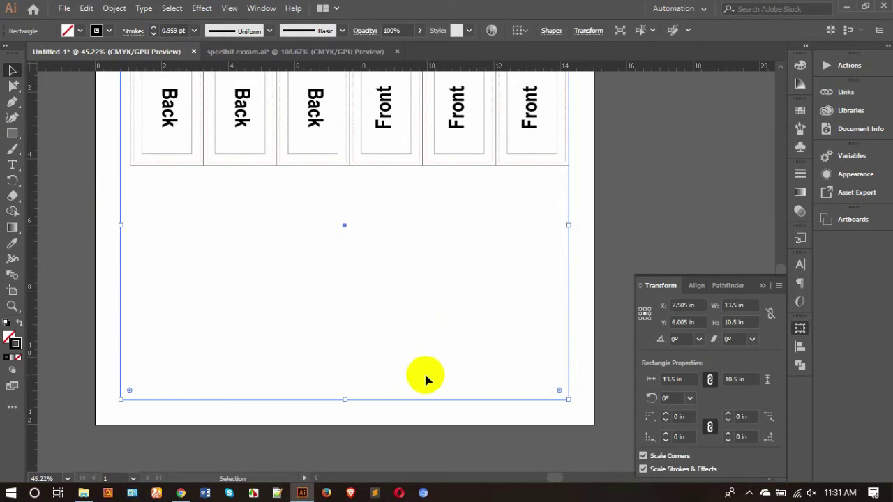
{"action": "key", "text": "ctrl+shift+a"}
{"action": "scroll", "coordinate": [414, 370], "scroll_direction": "up", "scroll_amount": 2}
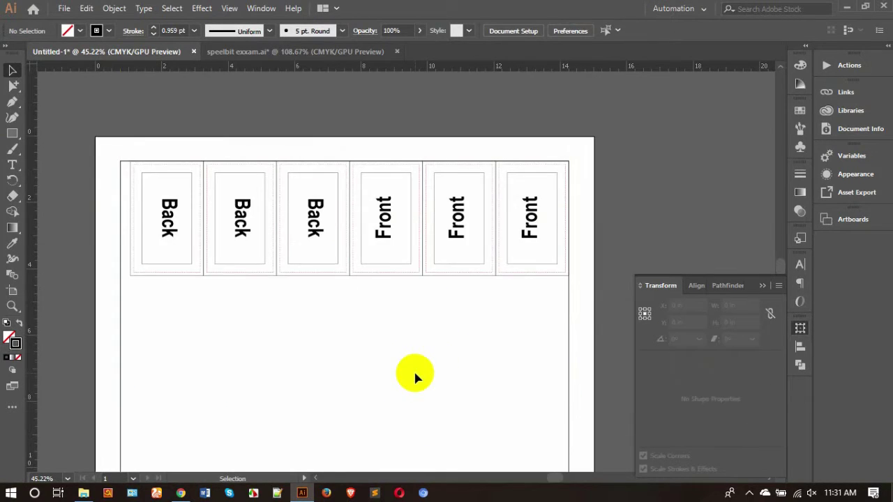
- Select the full row of six cards and preview a 0.3 in horizontal move without applying it
{"action": "left_click_drag", "start_coordinate": [106, 81], "coordinate": [663, 239]}
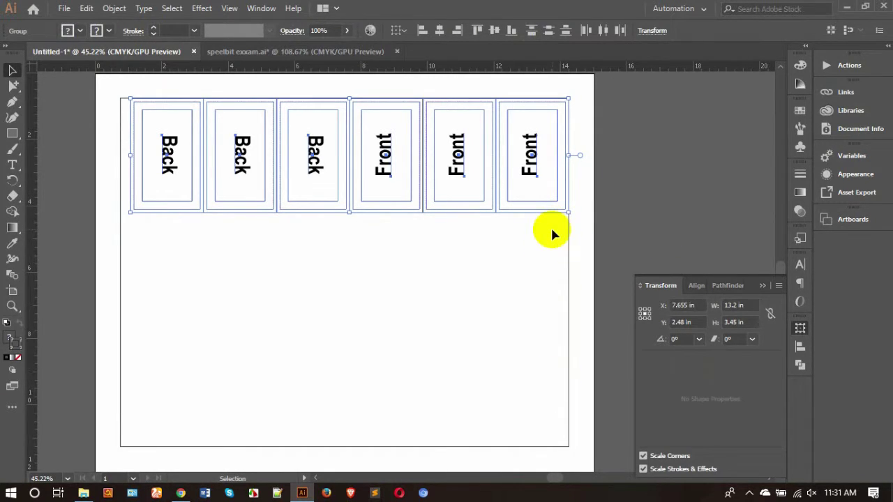
{"action": "double_click", "coordinate": [14, 71]}
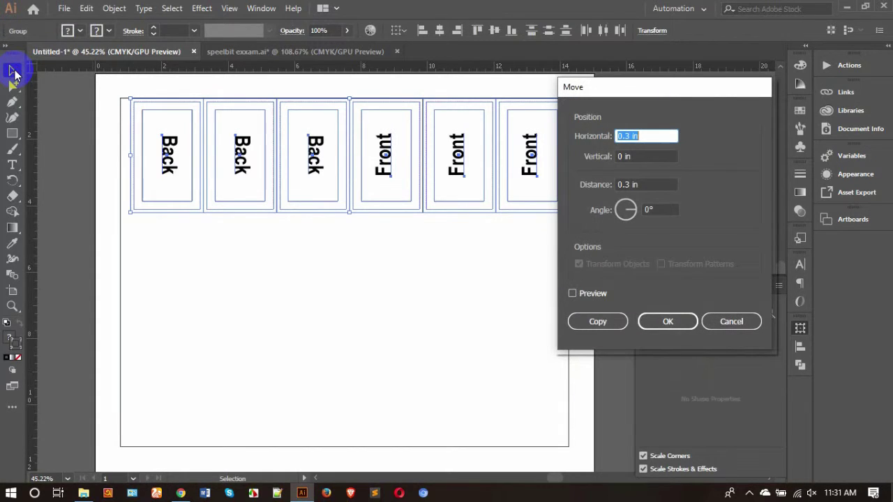
{"action": "left_click", "coordinate": [584, 294]}
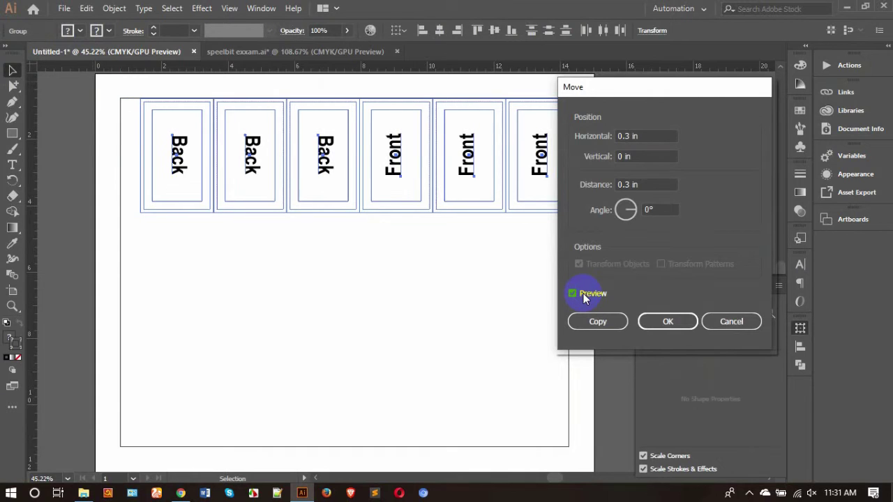
{"action": "left_click", "coordinate": [732, 320]}
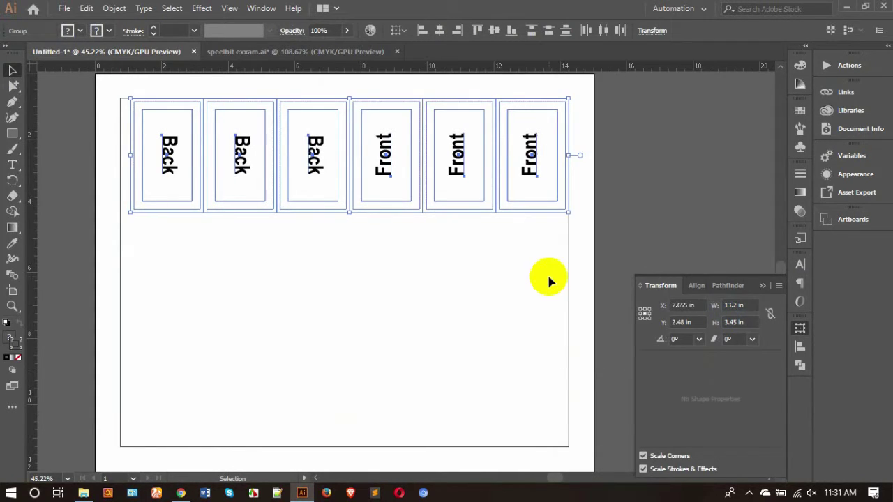
- Duplicate the selected six-card row downward and move the copy flush against the first row's lower edge
{"action": "left_click_drag", "start_coordinate": [515, 219], "coordinate": [508, 343]}
{"action": "key", "text": "z"}
{"action": "left_click", "coordinate": [706, 208]}
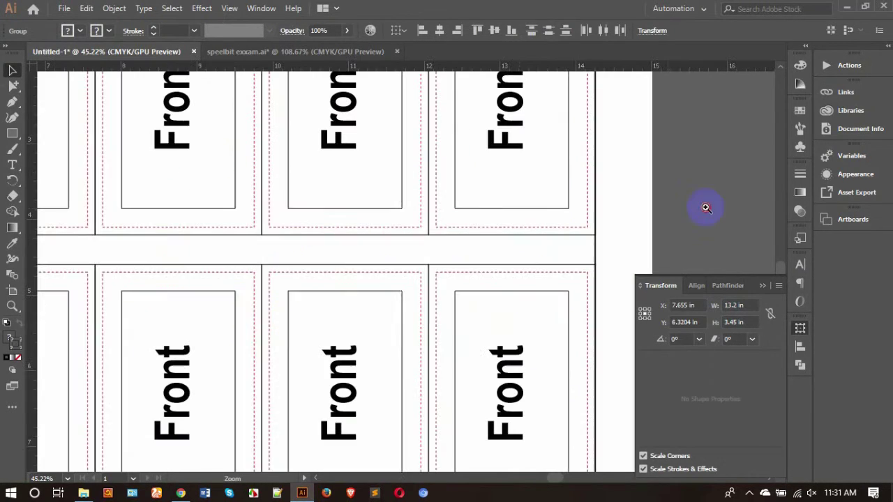
{"action": "left_click_drag", "start_coordinate": [524, 265], "coordinate": [524, 239]}
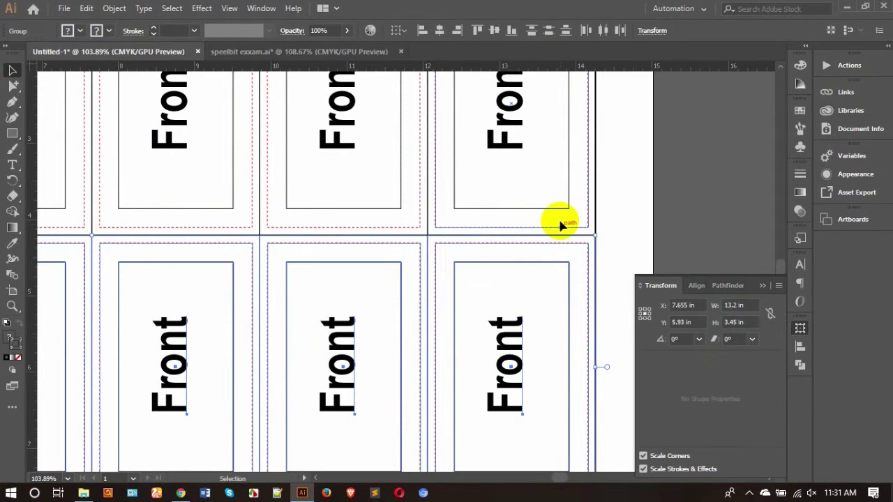
- Duplicate the second card row downward and move the copy flush against the second row's lower edge
{"action": "scroll", "coordinate": [562, 223], "scroll_direction": "down", "scroll_amount": 3}
{"action": "scroll", "coordinate": [530, 185], "scroll_direction": "down", "scroll_amount": 2}
{"action": "left_click_drag", "start_coordinate": [504, 251], "coordinate": [493, 463]}
{"action": "scroll", "coordinate": [542, 327], "scroll_direction": "down", "scroll_amount": 1}
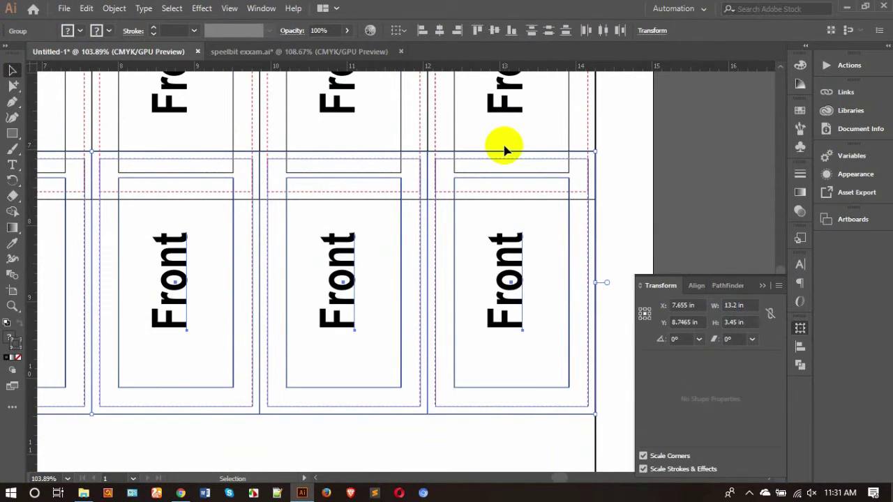
{"action": "left_click_drag", "start_coordinate": [508, 154], "coordinate": [489, 200]}
{"action": "left_click", "coordinate": [695, 203]}
- Examine the finished three-row layout and the gap between the lowest card row and the margin frame
{"action": "key", "text": "ctrl+minus"}
{"action": "key", "text": "ctrl+minus"}
{"action": "key", "text": "ctrl+minus"}
{"action": "key", "text": "ctrl+minus"}
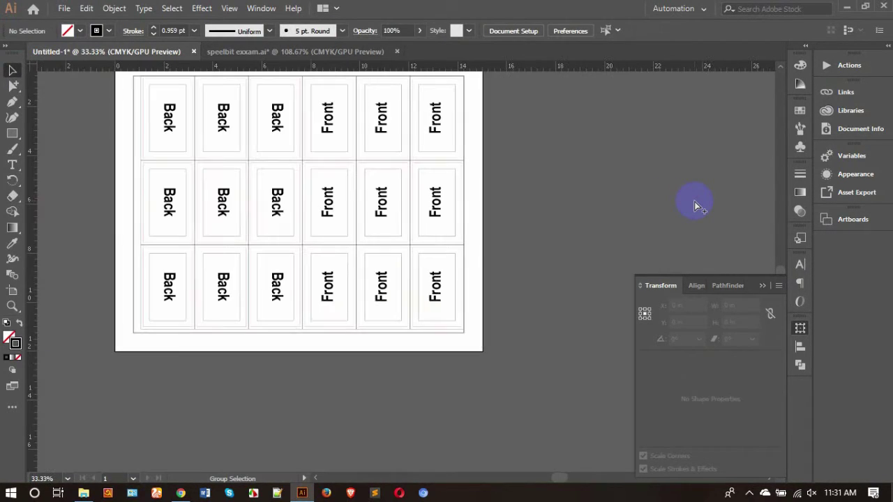
{"action": "left_click", "coordinate": [597, 260]}
{"action": "scroll", "coordinate": [291, 373], "scroll_direction": "up", "scroll_amount": 5}
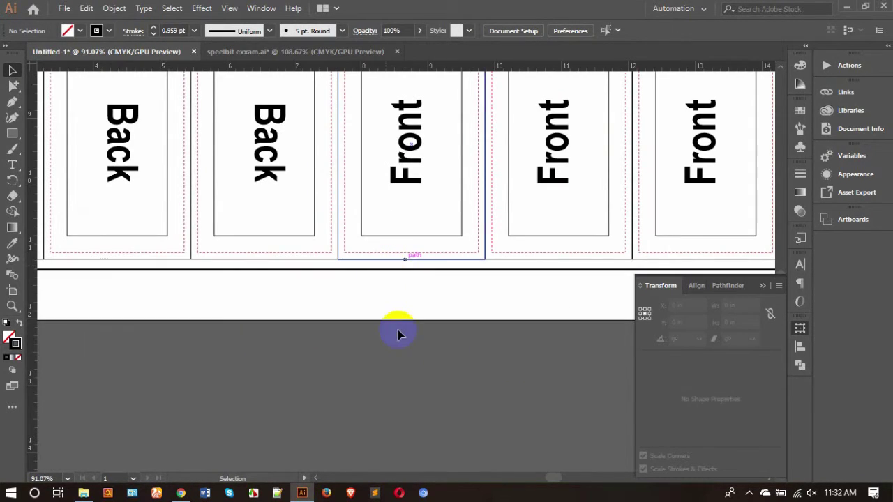
{"action": "left_click", "coordinate": [384, 353]}
{"action": "left_click", "coordinate": [386, 354]}
{"action": "scroll", "coordinate": [387, 356], "scroll_direction": "down", "scroll_amount": 1}
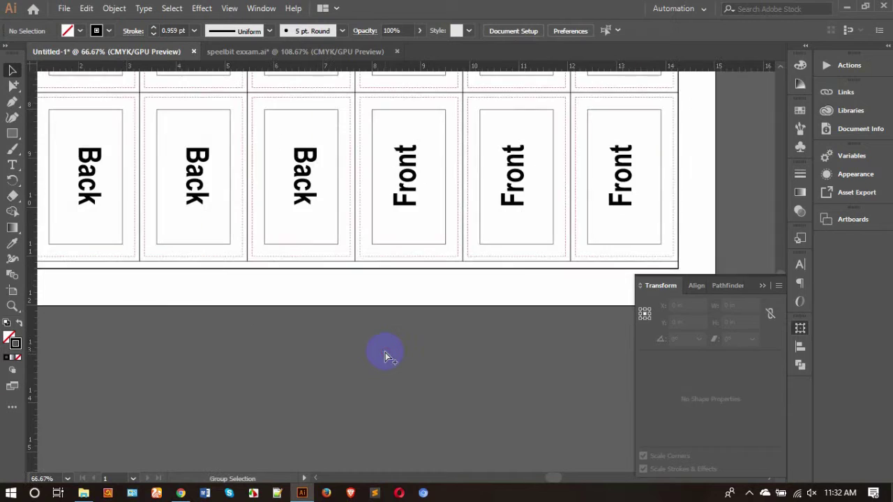
{"action": "scroll", "coordinate": [387, 356], "scroll_direction": "down", "scroll_amount": 2}
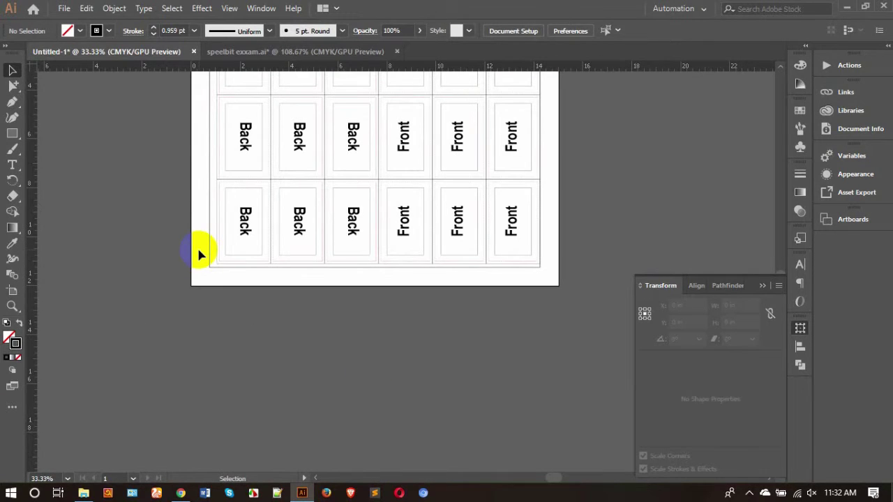
- Draw a temporary rectangle about 0.3 by 0.16 in across the gap between the margin frame and the first Back column, and remove it
{"action": "left_click", "coordinate": [150, 223]}
{"action": "left_click", "coordinate": [12, 134]}
{"action": "left_click_drag", "start_coordinate": [261, 210], "coordinate": [275, 218]}
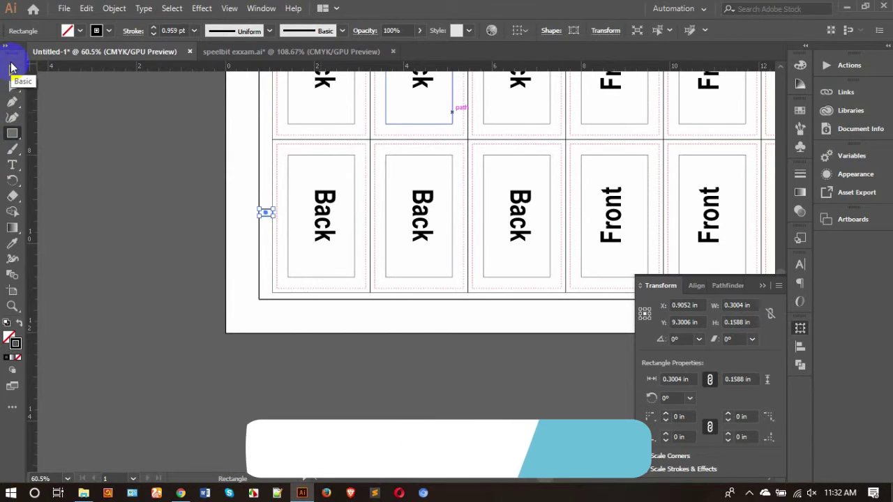
{"action": "key", "text": "ctrl+shift+a"}
{"action": "left_click", "coordinate": [520, 353]}
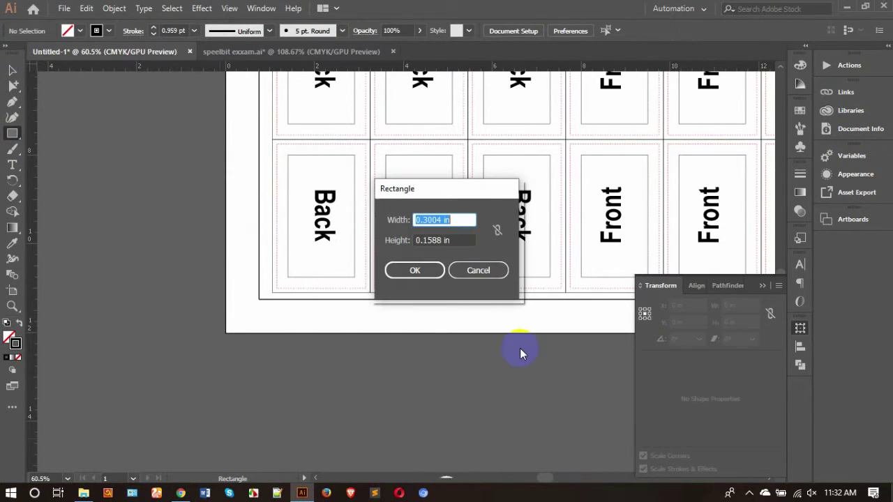
{"action": "left_click", "coordinate": [481, 270]}
{"action": "left_click", "coordinate": [12, 74]}
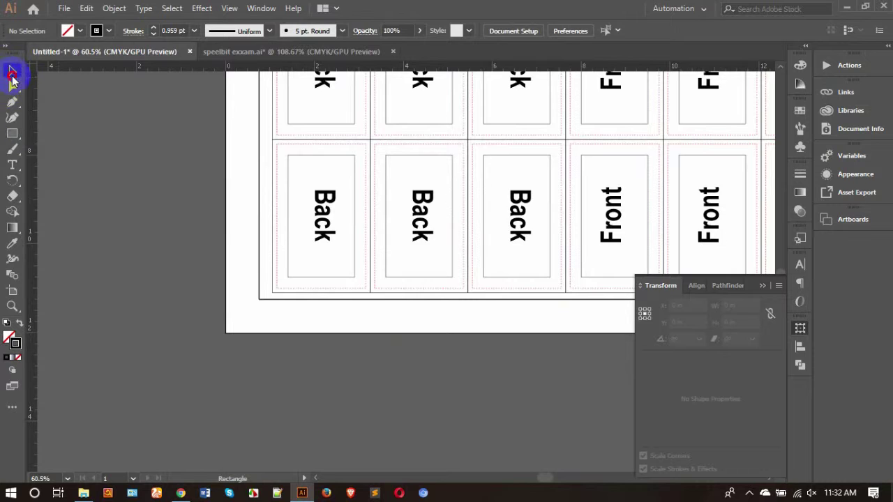
- Delete the margin frame around the cards, fit the whole artboard in view, and hide the transform settings
{"action": "left_click", "coordinate": [265, 300]}
{"action": "key", "text": "Delete"}
{"action": "key", "text": "ctrl+0"}
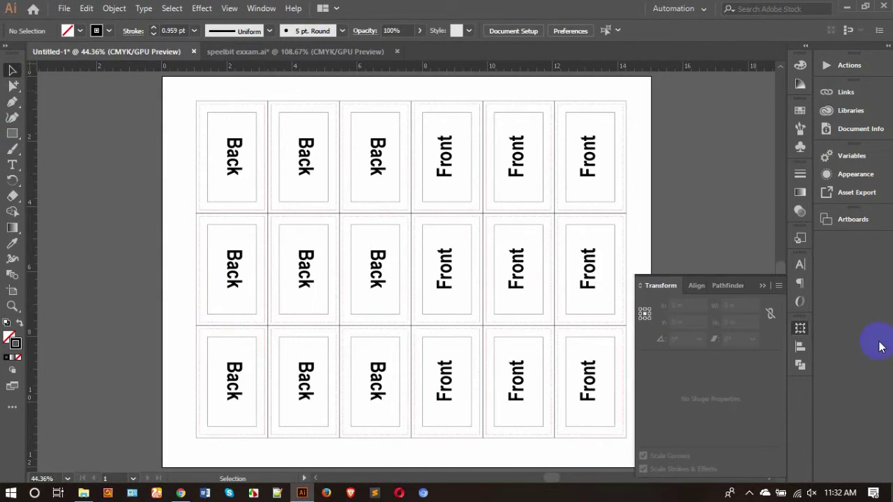
{"action": "left_click", "coordinate": [805, 330]}
{"action": "left_click", "coordinate": [720, 253]}
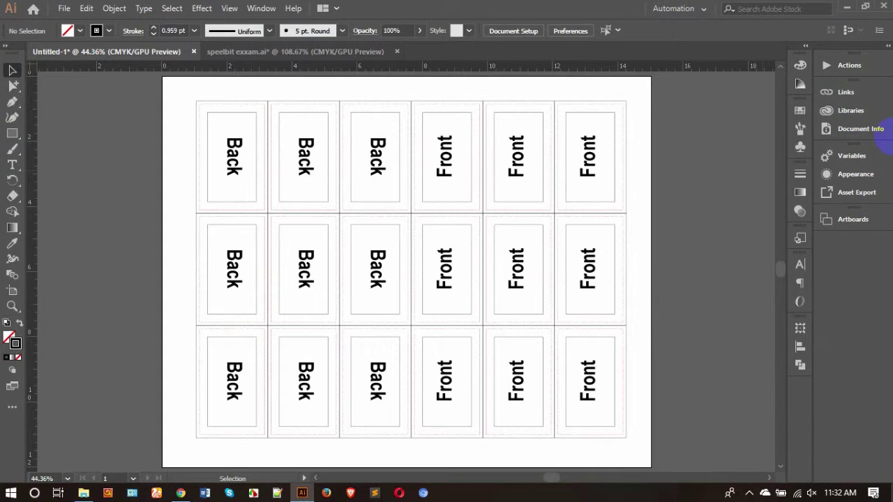
{"action": "left_click", "coordinate": [710, 154]}
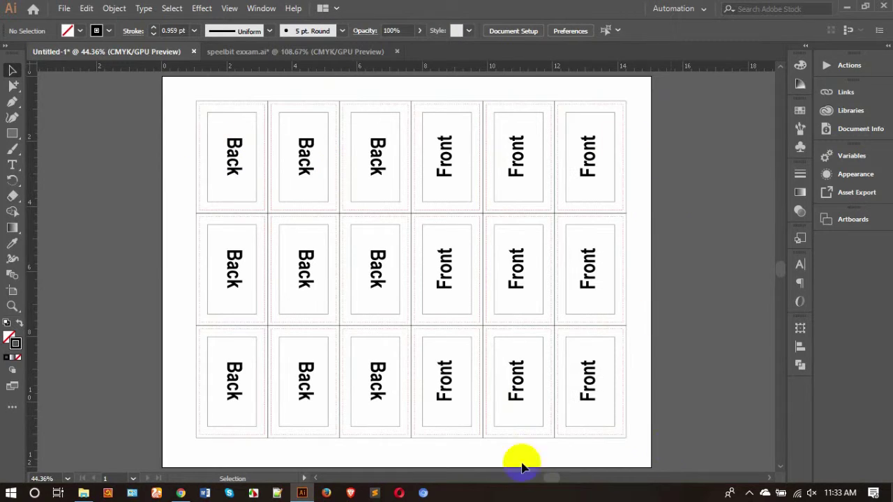
{"action": "left_click_drag", "start_coordinate": [192, 88], "coordinate": [665, 445]}
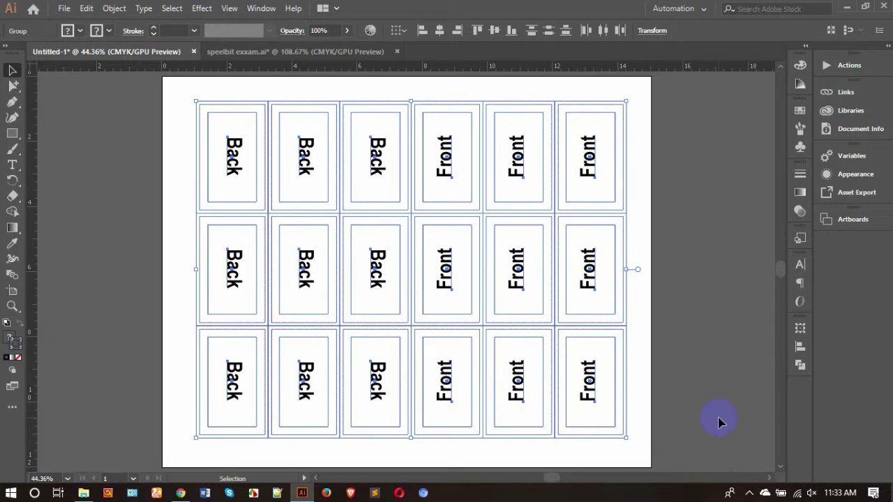
{"action": "left_click", "coordinate": [680, 228]}
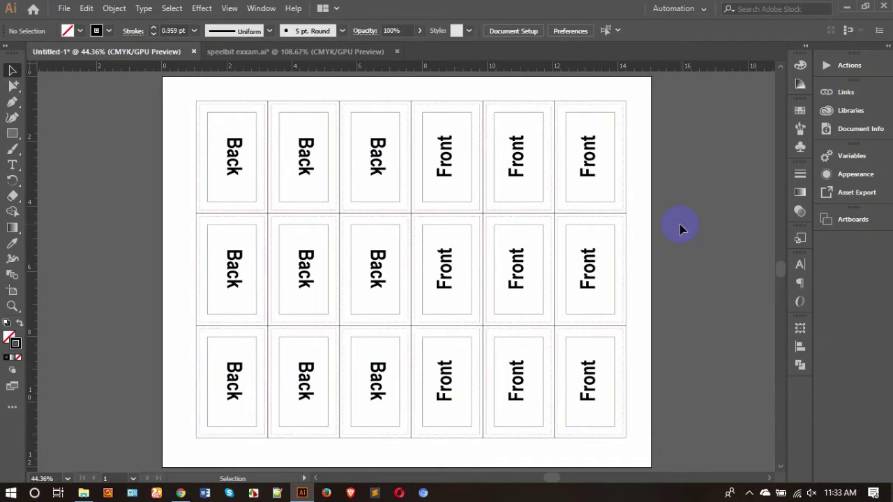
- Draw a small rectangle about 1.27 by 0.26 in in the lower margin, beneath the first Back card of the last row
{"action": "scroll", "coordinate": [669, 219], "scroll_direction": "down", "scroll_amount": 3}
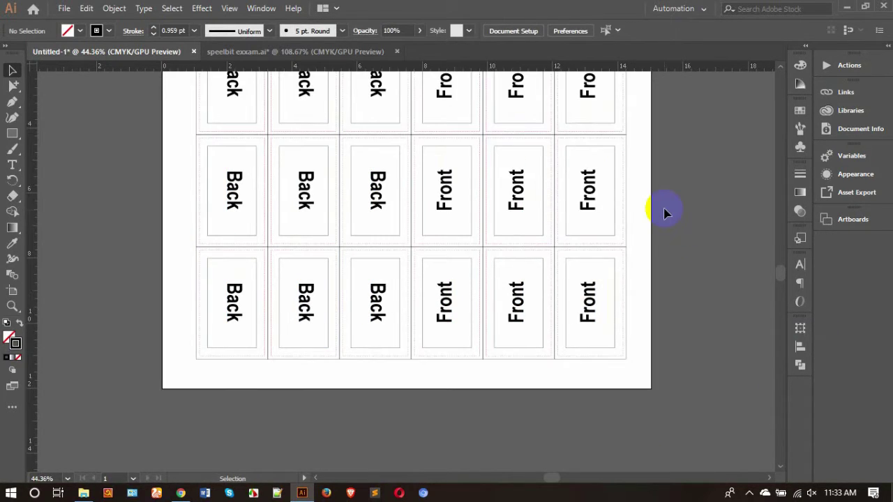
{"action": "scroll", "coordinate": [664, 212], "scroll_direction": "down", "scroll_amount": 2}
{"action": "key", "text": "z"}
{"action": "left_click_drag", "start_coordinate": [297, 333], "coordinate": [335, 333]}
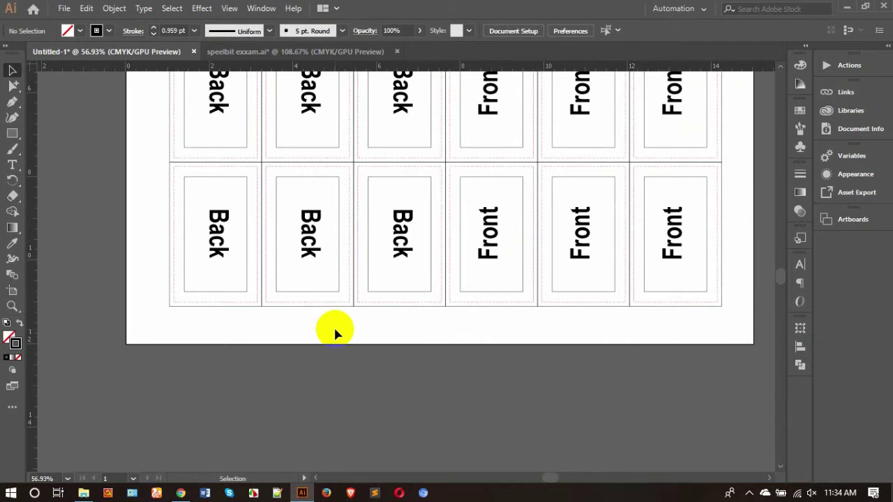
{"action": "key", "text": "z"}
{"action": "left_click", "coordinate": [226, 391]}
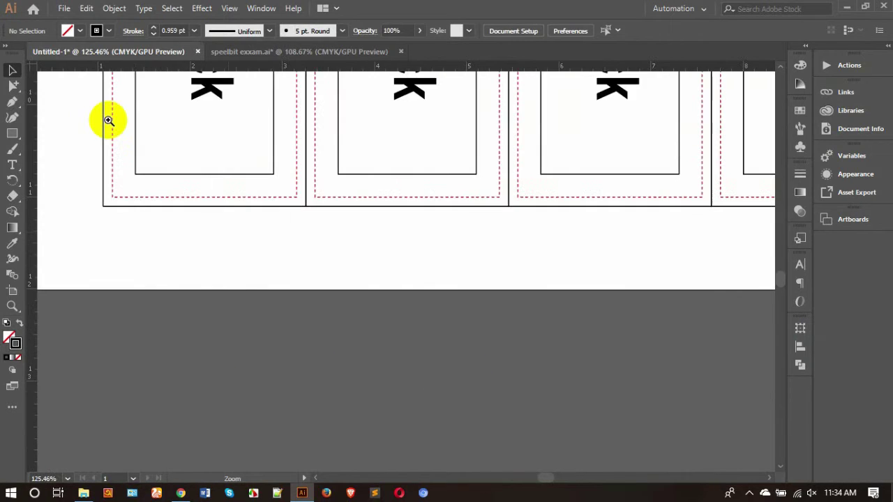
{"action": "left_click", "coordinate": [12, 134]}
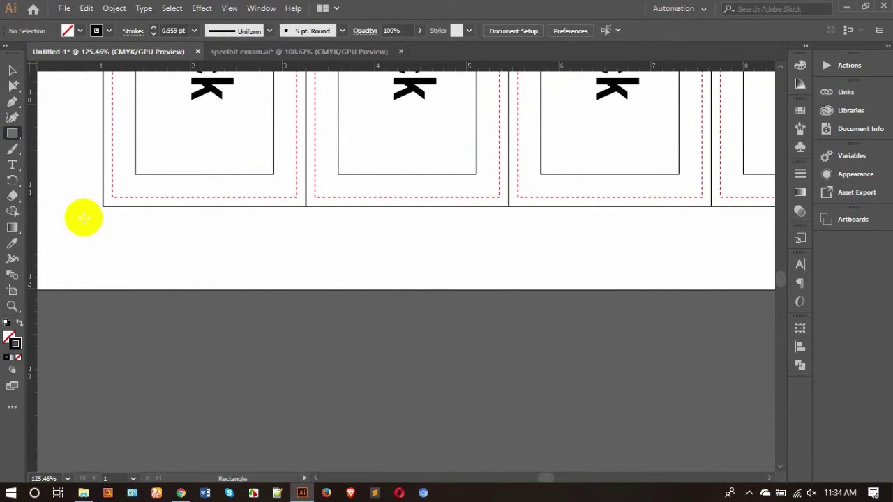
{"action": "left_click_drag", "start_coordinate": [98, 227], "coordinate": [216, 251]}
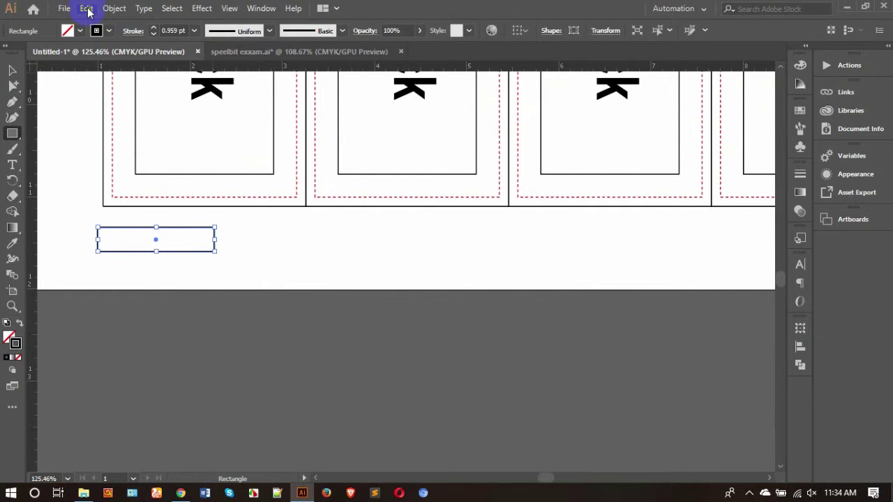
- Split the small lower-margin rectangle into a grid of 1 row and 4 columns with a 0 in column gutter
{"action": "left_click", "coordinate": [114, 8]}
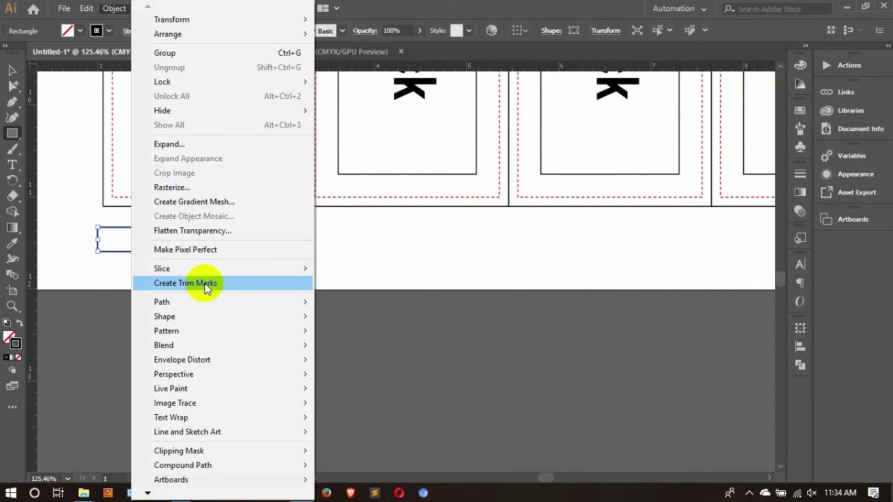
{"action": "mouse_move", "coordinate": [204, 310]}
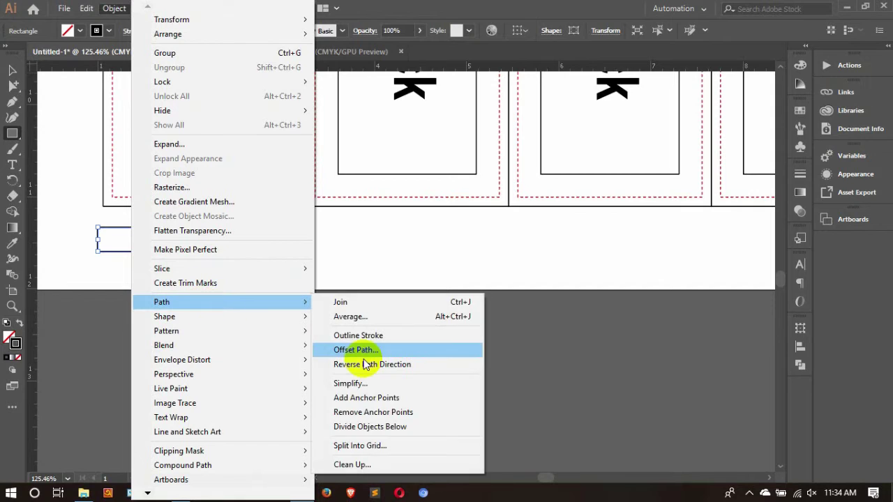
{"action": "left_click", "coordinate": [362, 446]}
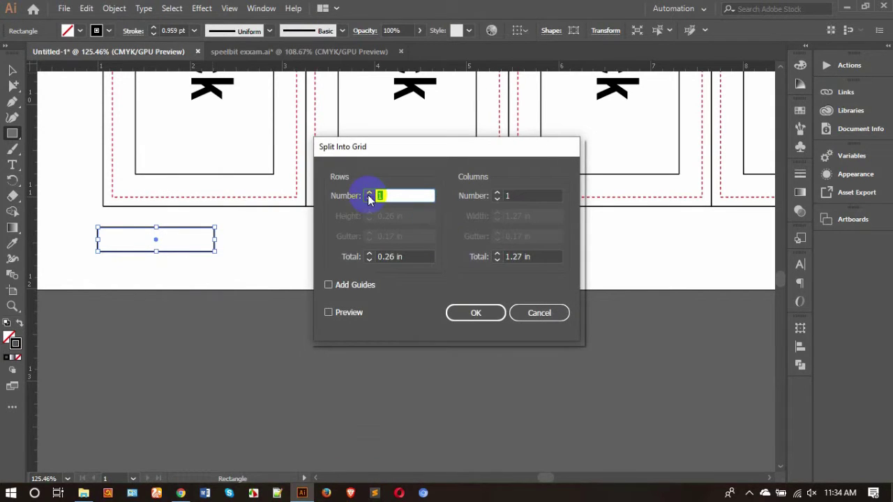
{"action": "left_click", "coordinate": [497, 192]}
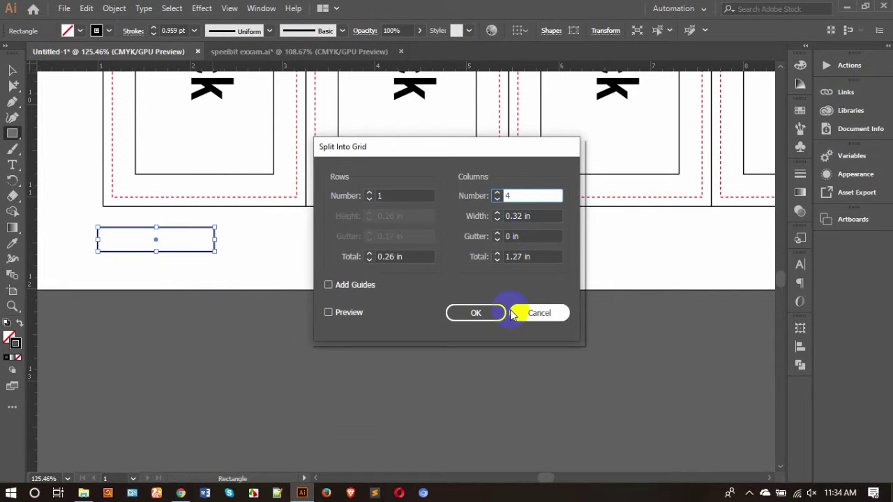
{"action": "left_click", "coordinate": [352, 311]}
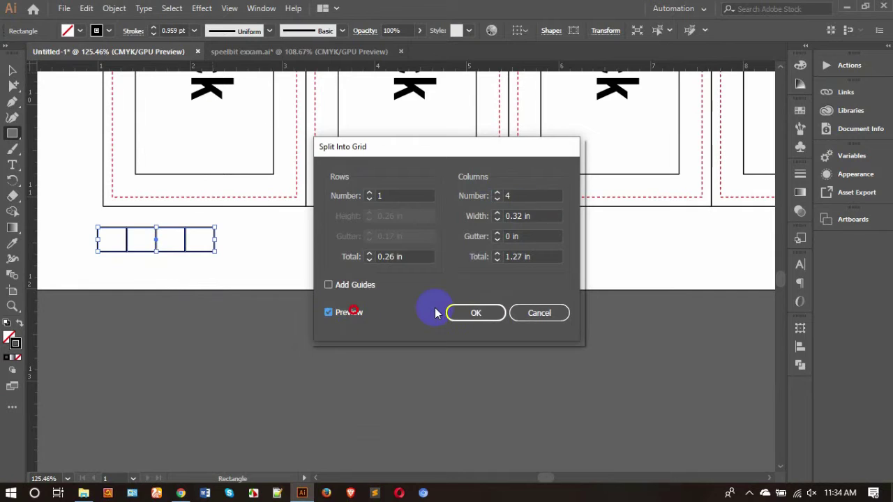
{"action": "left_click", "coordinate": [471, 311]}
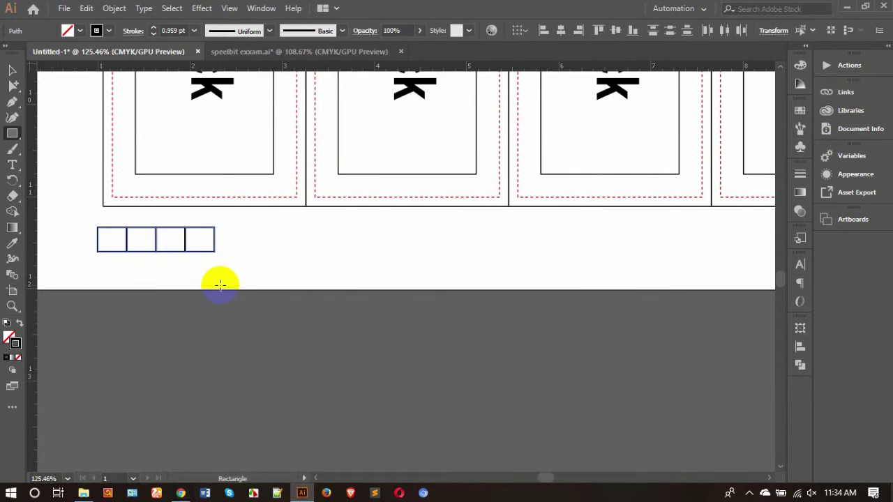
- Fill the first box of the strip with pure cyan, C 100 and M, Y and K at 0
{"action": "left_click", "coordinate": [14, 87]}
{"action": "left_click", "coordinate": [65, 203]}
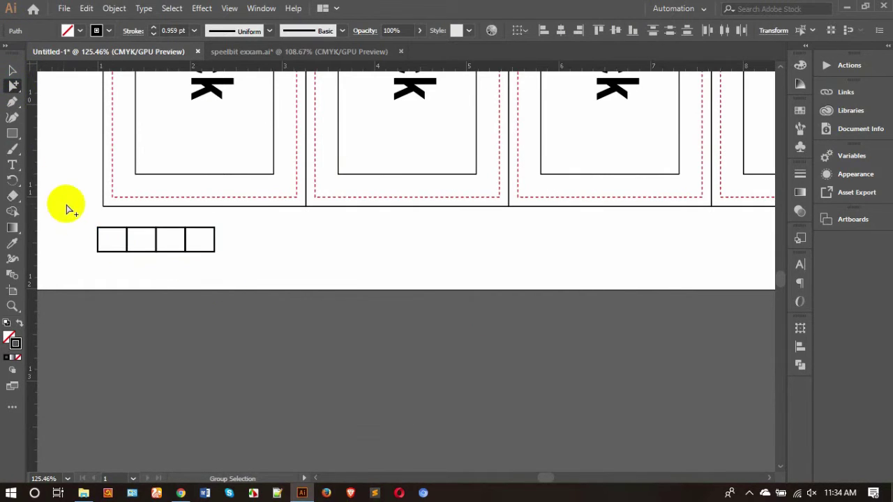
{"action": "left_click", "coordinate": [110, 251]}
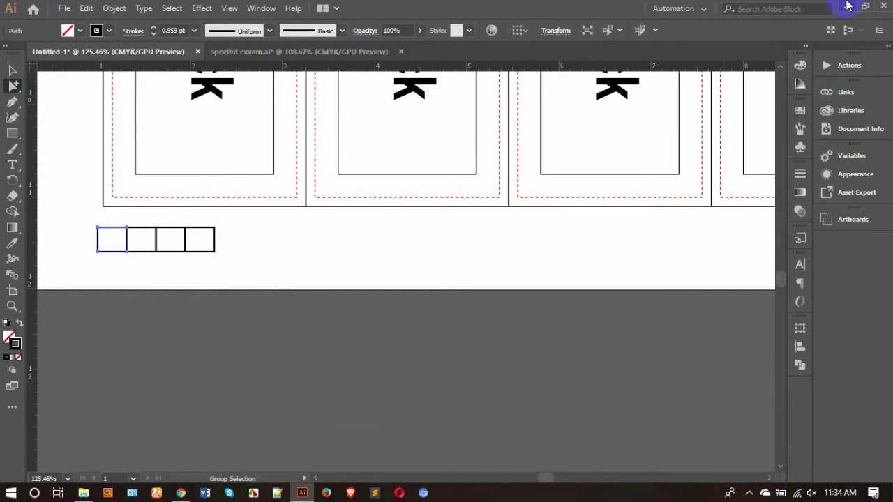
{"action": "left_click", "coordinate": [800, 64]}
{"action": "left_click", "coordinate": [639, 90]}
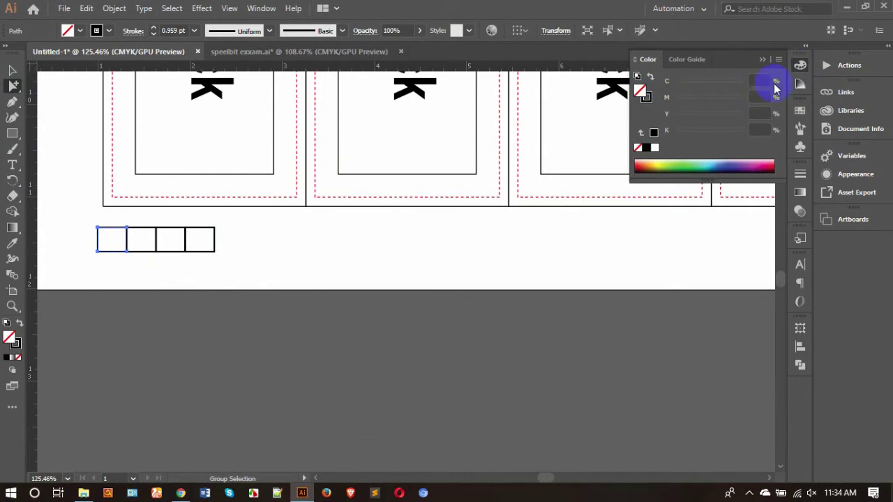
{"action": "left_click", "coordinate": [656, 138]}
{"action": "left_click_drag", "start_coordinate": [747, 76], "coordinate": [742, 82]}
{"action": "left_click_drag", "start_coordinate": [727, 142], "coordinate": [676, 132]}
{"action": "left_click", "coordinate": [149, 272]}
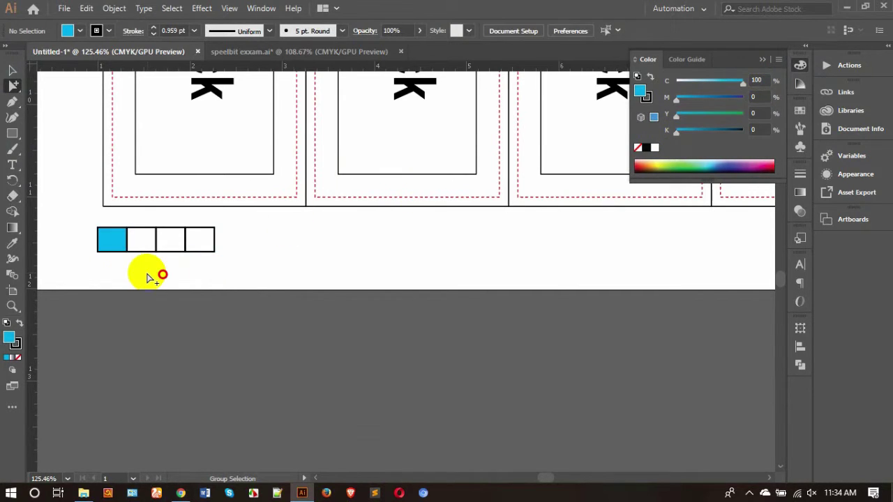
- Fill the second box of the strip with pure magenta, M 100 and C, Y and K at 0
{"action": "left_click", "coordinate": [153, 242]}
{"action": "left_click", "coordinate": [643, 97]}
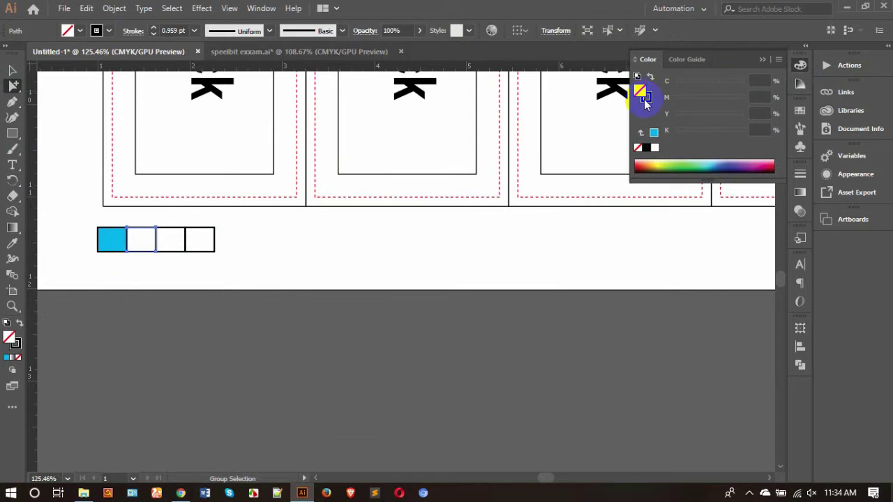
{"action": "left_click", "coordinate": [653, 132]}
{"action": "left_click_drag", "start_coordinate": [745, 92], "coordinate": [676, 83]}
{"action": "left_click_drag", "start_coordinate": [676, 97], "coordinate": [769, 91]}
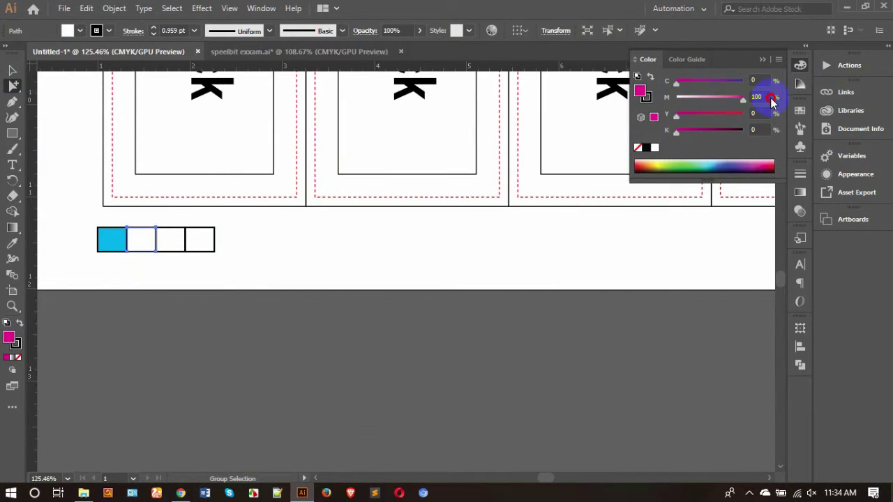
{"action": "left_click", "coordinate": [281, 260]}
- Fill the third box of the strip with pure yellow, Y 100 and C, M and K at 0
{"action": "left_click", "coordinate": [177, 243]}
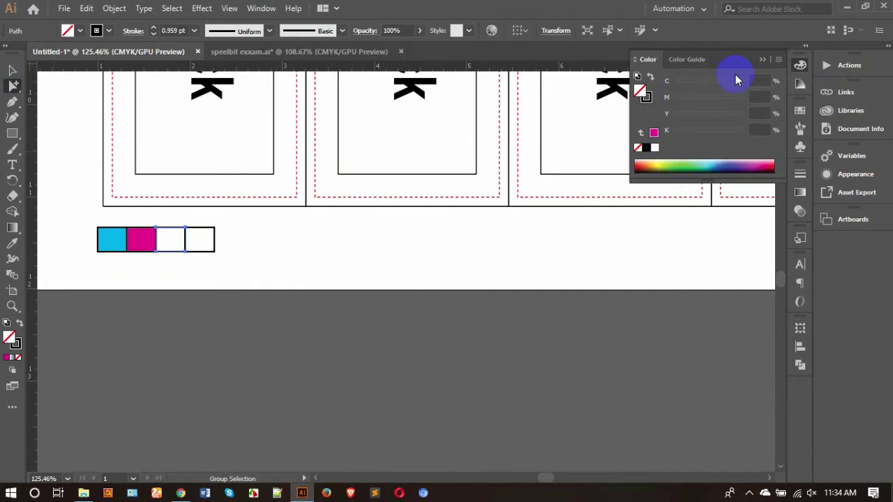
{"action": "left_click", "coordinate": [653, 133]}
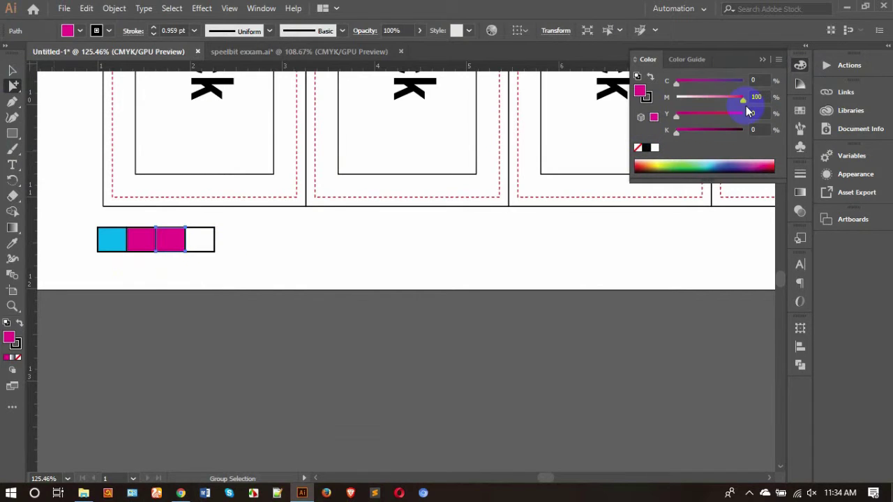
{"action": "left_click_drag", "start_coordinate": [737, 100], "coordinate": [758, 116]}
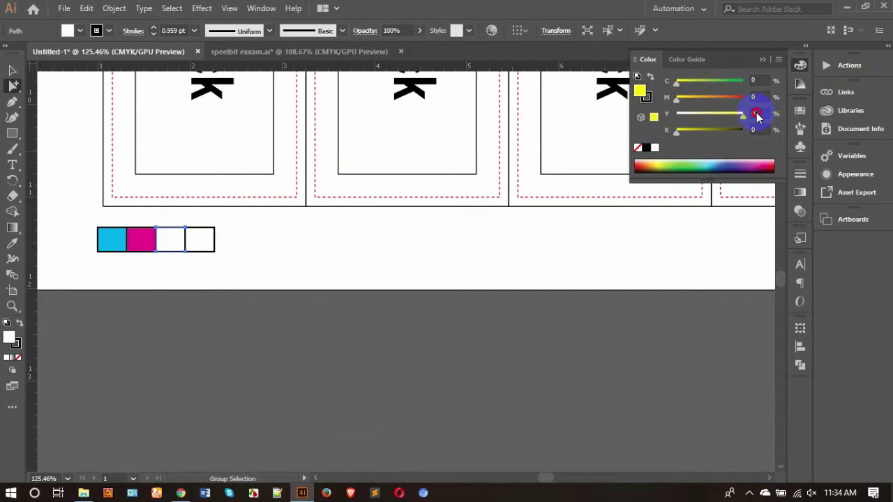
- Fill the fourth box of the strip with pure black, K 100 and C, M and Y at 0
{"action": "left_click", "coordinate": [213, 249]}
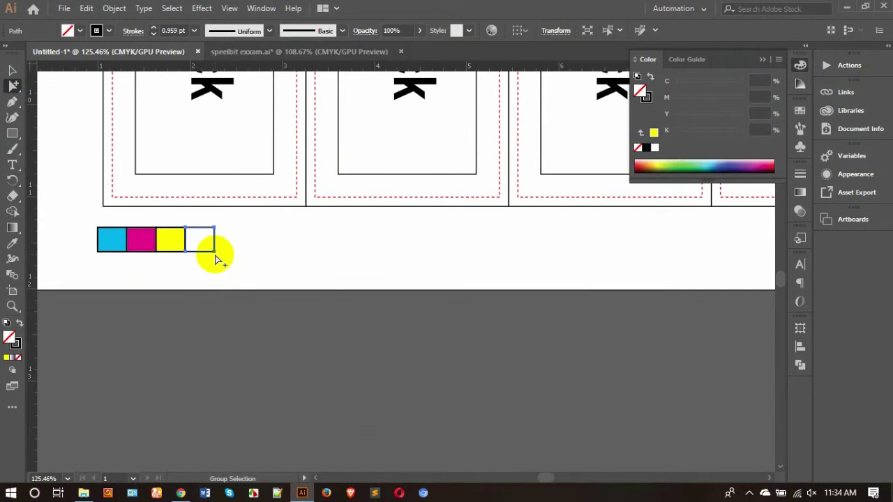
{"action": "left_click", "coordinate": [654, 132]}
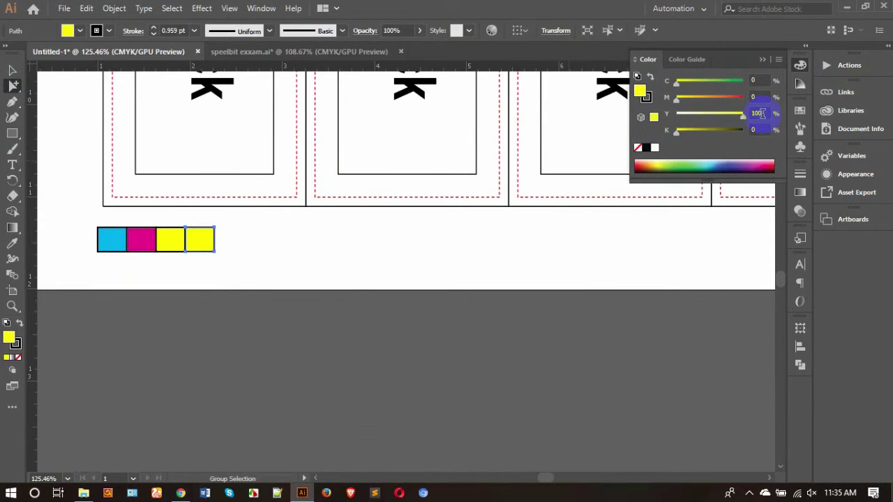
{"action": "left_click_drag", "start_coordinate": [728, 124], "coordinate": [670, 114]}
{"action": "left_click_drag", "start_coordinate": [731, 132], "coordinate": [743, 133]}
{"action": "left_click", "coordinate": [355, 278]}
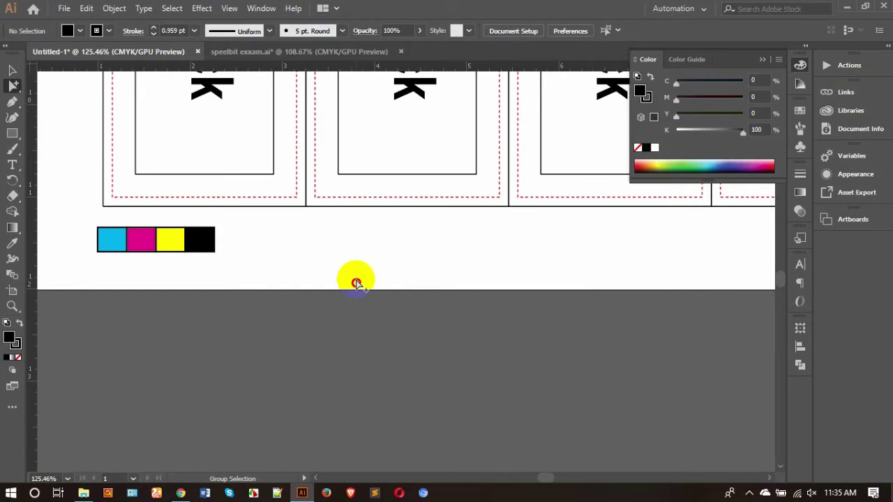
- Remove the stroke from all four boxes of the colour strip
{"action": "left_click_drag", "start_coordinate": [50, 230], "coordinate": [282, 270]}
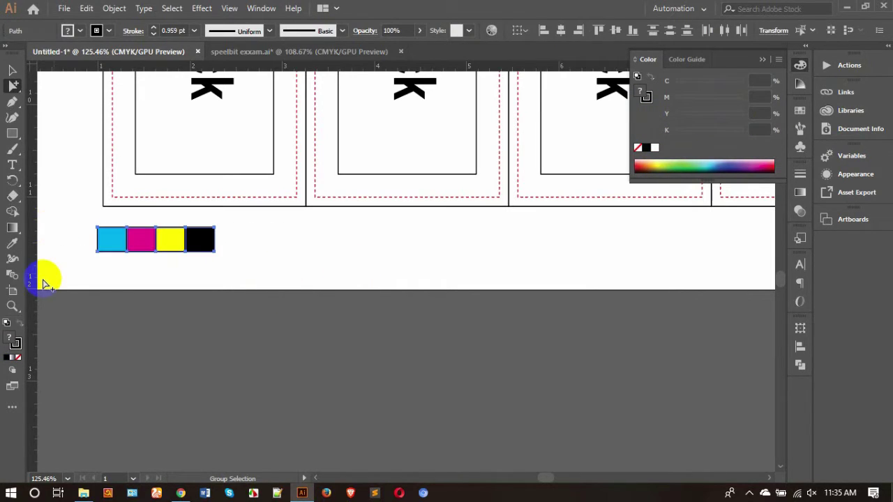
{"action": "left_click", "coordinate": [16, 345]}
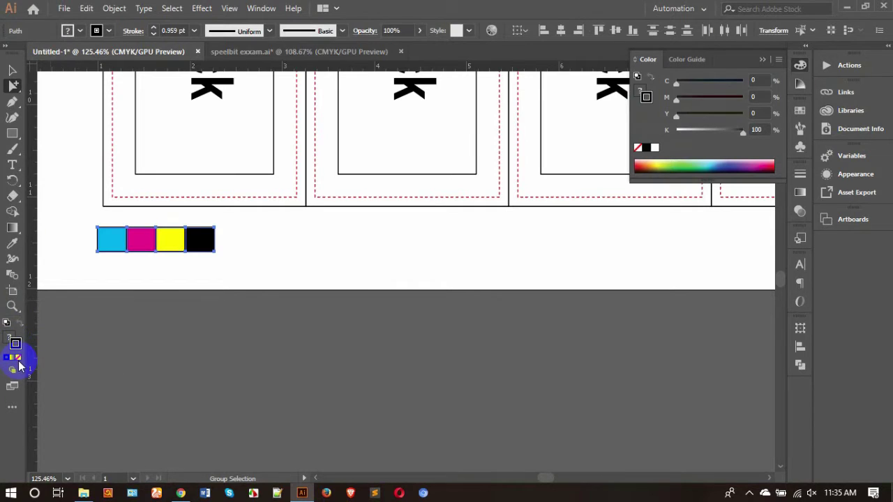
{"action": "left_click", "coordinate": [17, 357]}
{"action": "left_click", "coordinate": [183, 333]}
- Start a text label just beneath the magenta box of the colour strip
{"action": "key", "text": "z"}
{"action": "left_click_drag", "start_coordinate": [90, 258], "coordinate": [241, 251]}
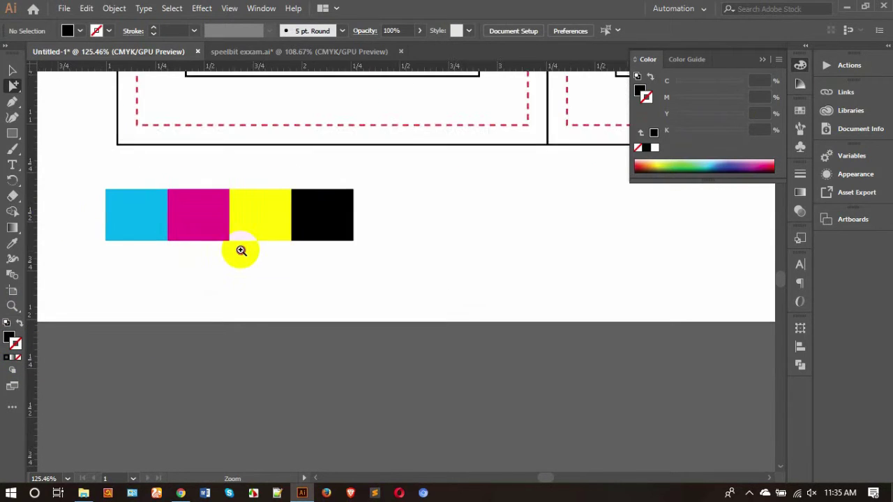
{"action": "left_click", "coordinate": [12, 165]}
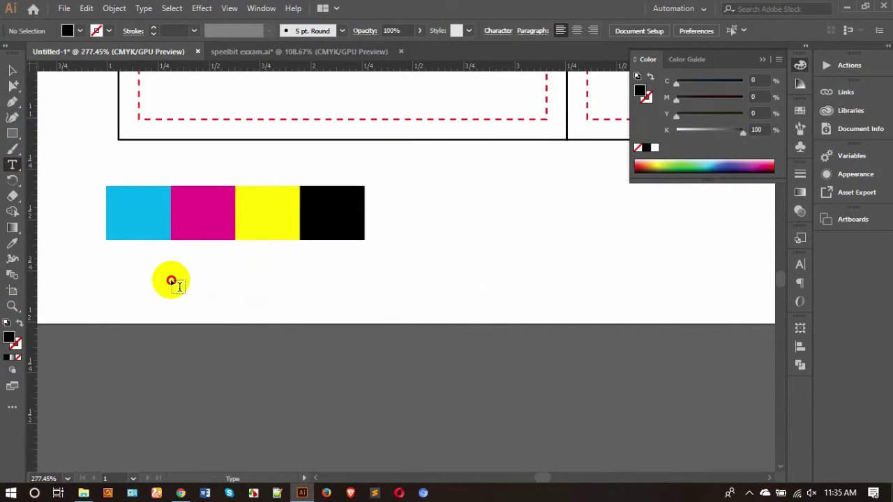
{"action": "left_click", "coordinate": [171, 281]}
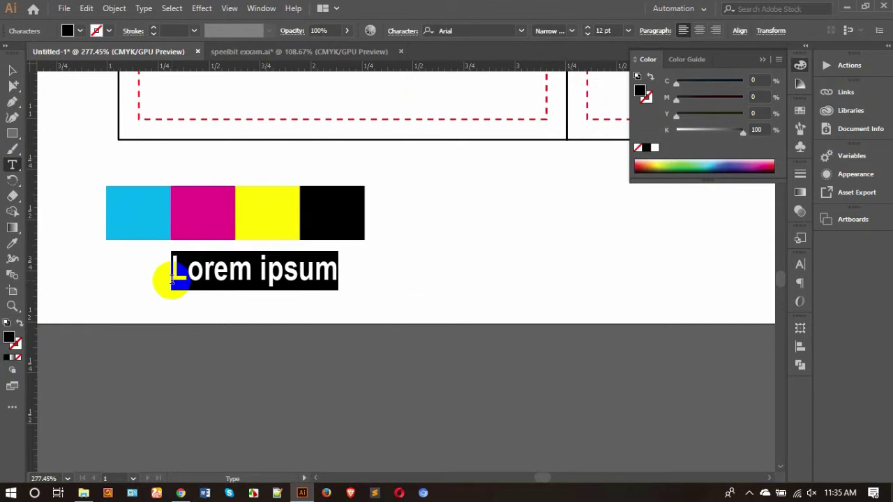
- Replace the placeholder text below the colour squares with the letter C and centre its paragraph alignment
{"action": "type", "text": "C"}
{"action": "double_click", "coordinate": [171, 278]}
{"action": "key", "text": "ctrl+shift+c"}
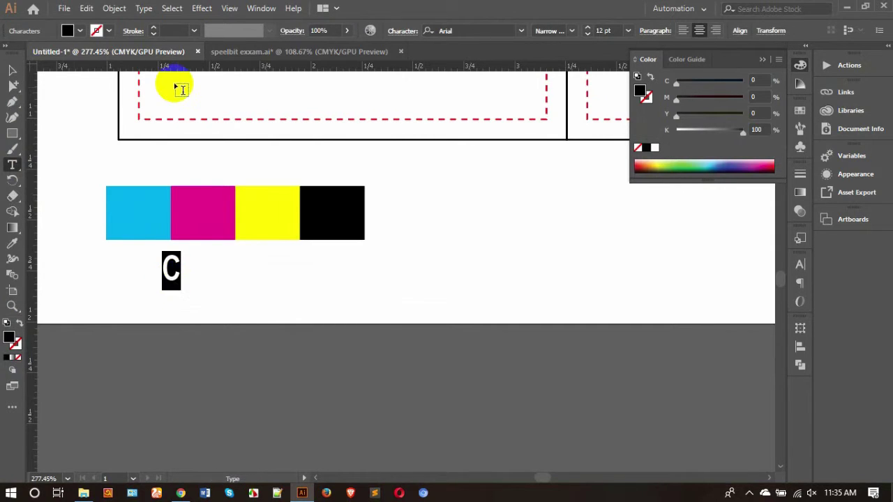
{"action": "left_click", "coordinate": [12, 70]}
{"action": "left_click", "coordinate": [162, 261]}
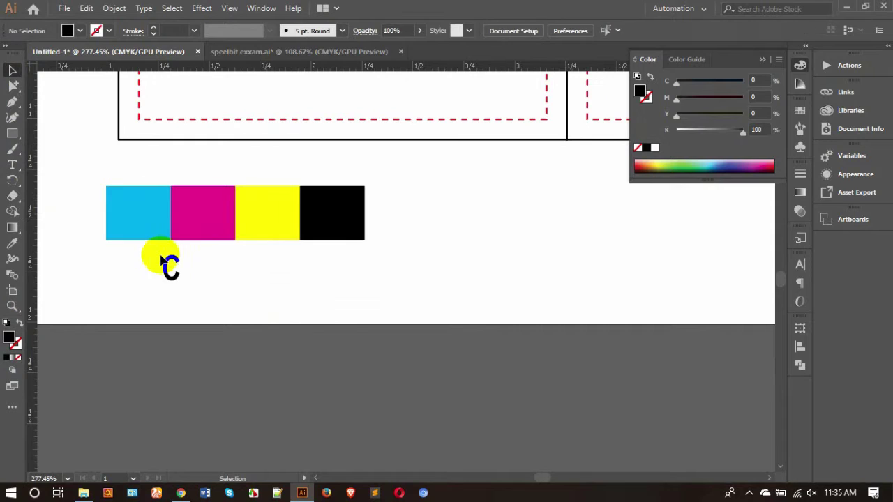
- Place the C on the cyan square and copy it onto the magenta square, changing the copy to M
{"action": "left_click", "coordinate": [145, 209]}
{"action": "left_click_drag", "start_coordinate": [145, 209], "coordinate": [201, 223]}
{"action": "left_click", "coordinate": [215, 293]}
{"action": "left_click", "coordinate": [137, 224]}
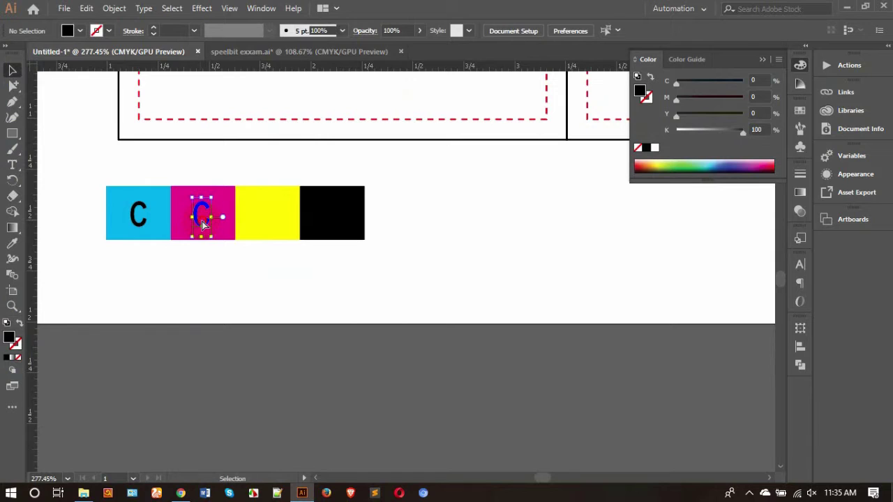
{"action": "double_click", "coordinate": [201, 222]}
{"action": "type", "text": "M"}
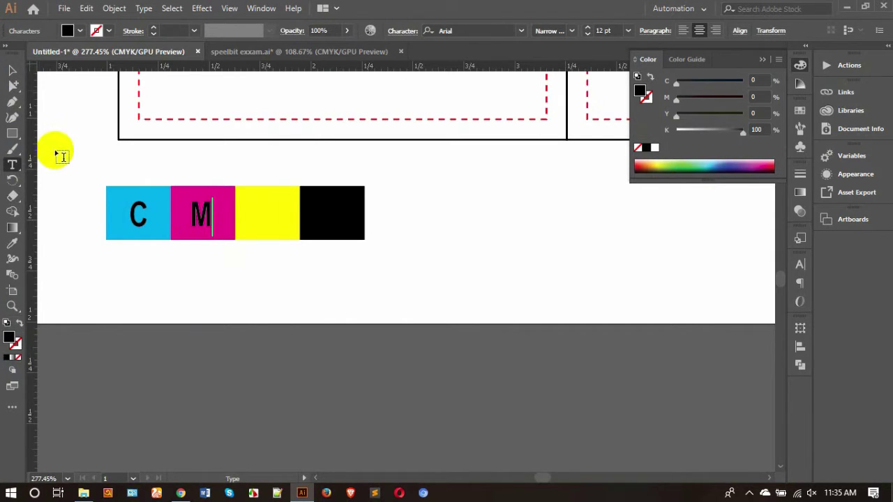
- Copy the M onto the yellow square and change the copied letter to Y
{"action": "left_click", "coordinate": [12, 69]}
{"action": "left_click_drag", "start_coordinate": [200, 218], "coordinate": [266, 227]}
{"action": "double_click", "coordinate": [266, 222]}
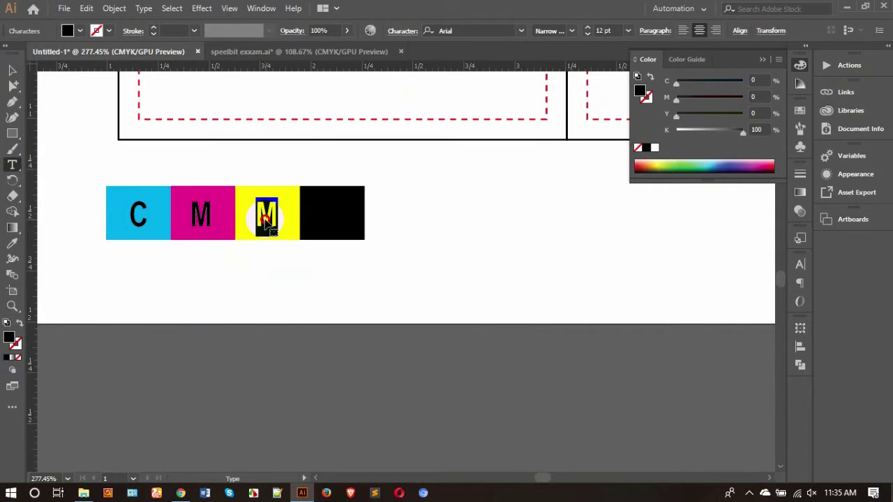
{"action": "type", "text": "y"}
{"action": "key", "text": "BackSpace"}
{"action": "type", "text": "Y"}
{"action": "left_click", "coordinate": [13, 70]}
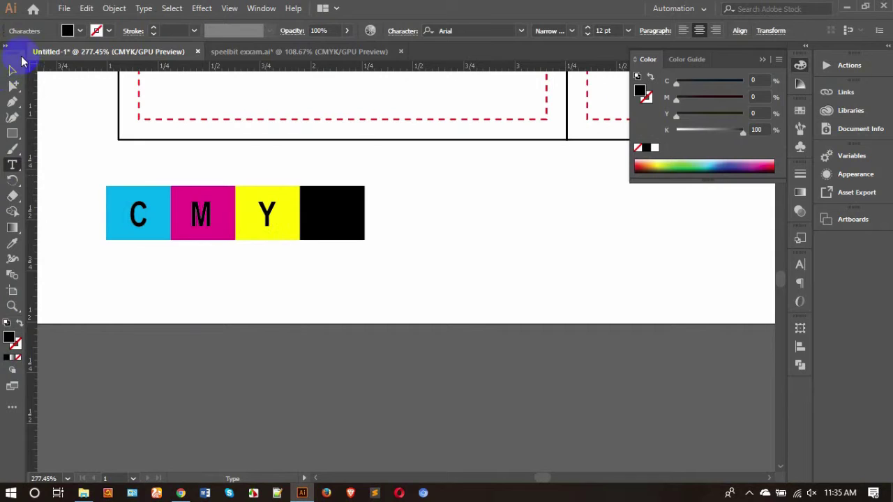
- Copy the Y onto the black square and change the copied letter to K
{"action": "left_click_drag", "start_coordinate": [286, 205], "coordinate": [333, 221]}
{"action": "double_click", "coordinate": [332, 214]}
{"action": "key", "text": "BackSpace"}
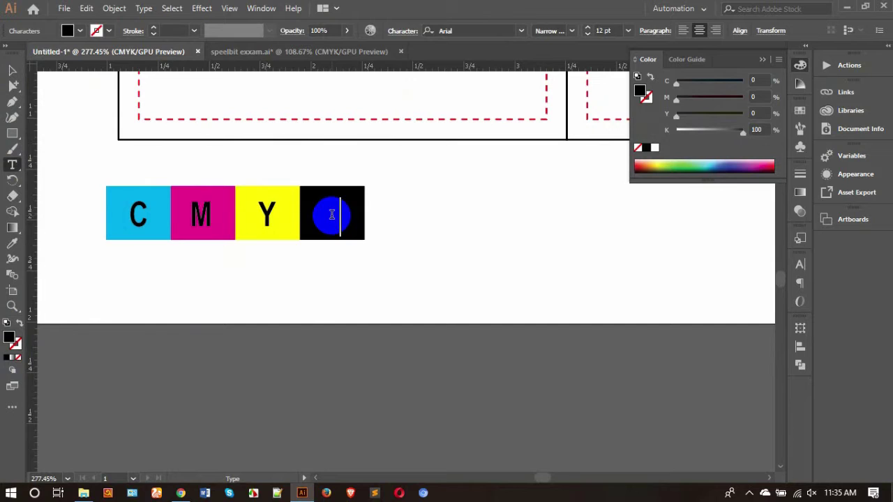
{"action": "left_click", "coordinate": [12, 70]}
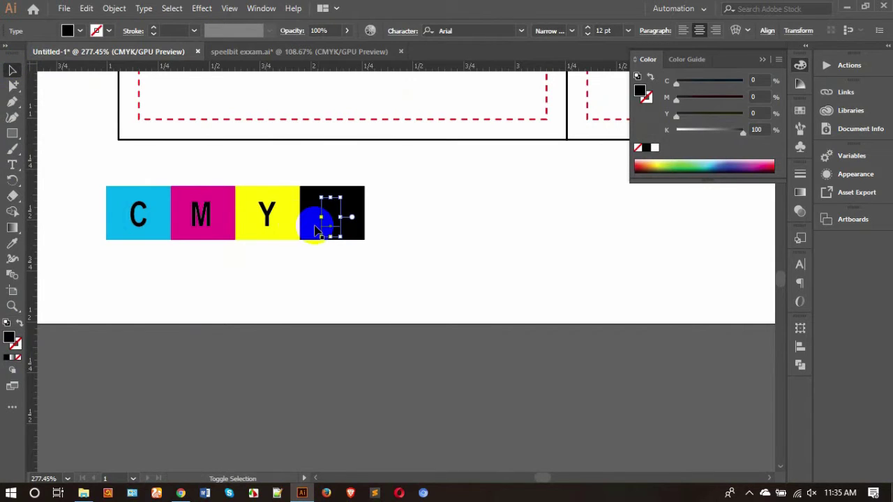
- Fill the four letters C, M, Y and K with white
{"action": "left_click", "coordinate": [261, 220], "text": "shift"}
{"action": "left_click", "coordinate": [209, 213], "text": "shift"}
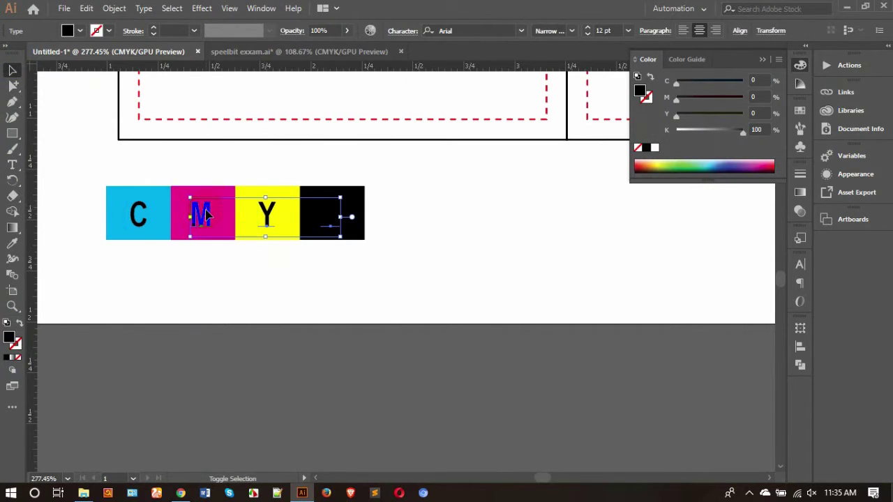
{"action": "left_click", "coordinate": [143, 211], "text": "shift"}
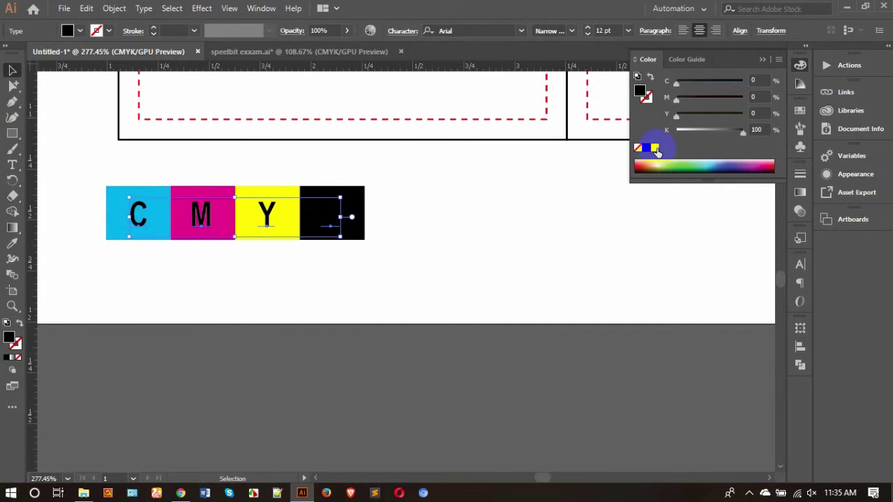
{"action": "left_click", "coordinate": [654, 147]}
{"action": "left_click", "coordinate": [556, 195]}
{"action": "left_click_drag", "start_coordinate": [69, 165], "coordinate": [472, 272]}
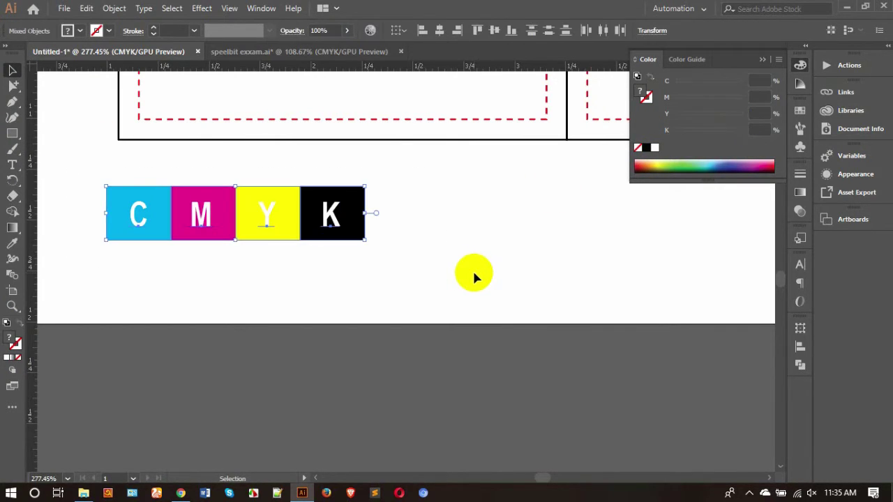
{"action": "left_click", "coordinate": [432, 205]}
- Try to slant the four squares by shifting their upper anchor points left, and undo it
{"action": "left_click", "coordinate": [13, 85]}
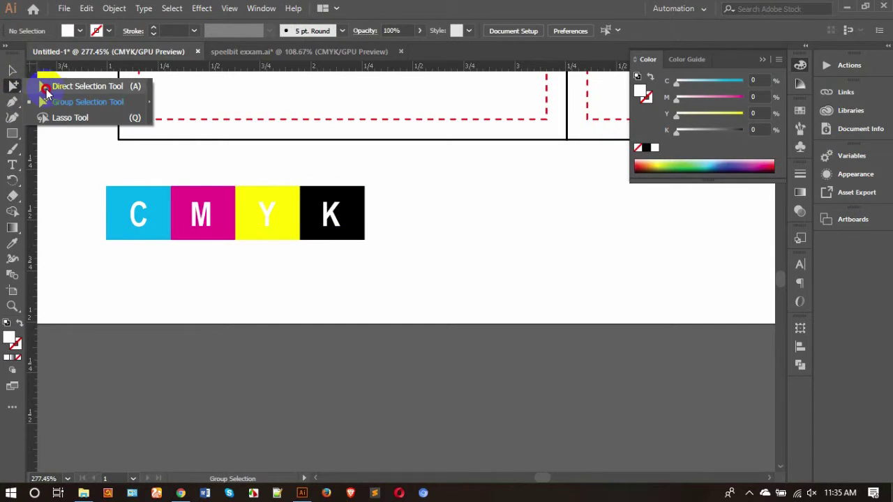
{"action": "left_click_drag", "start_coordinate": [82, 172], "coordinate": [425, 193]}
{"action": "key", "text": "shift+Left"}
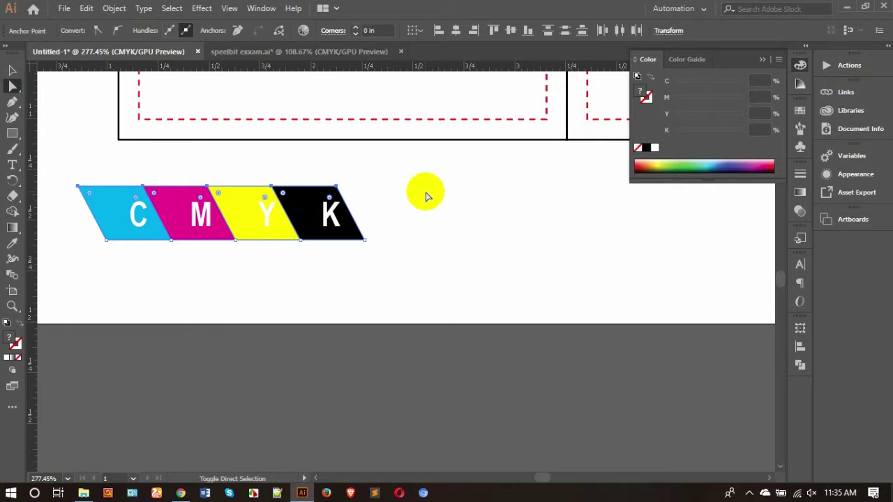
{"action": "key", "text": "ctrl+z"}
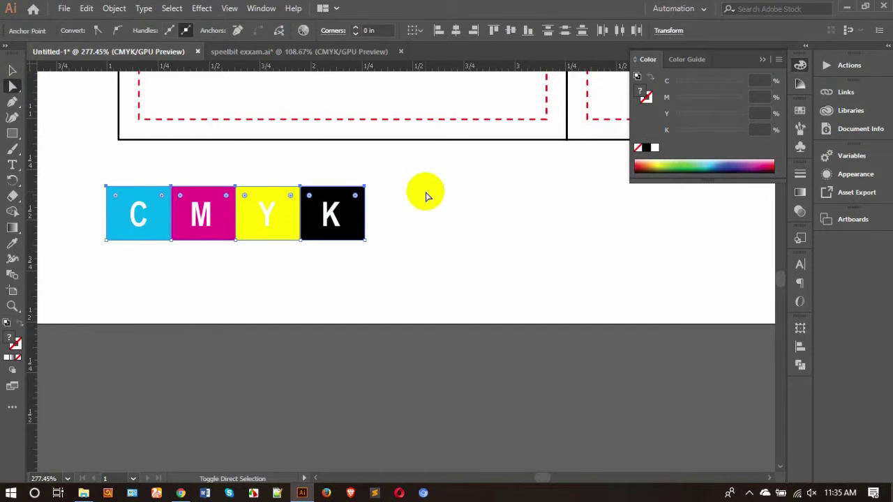
- Shorten the four colour squares around their letters by moving the upper anchor points down and the lower ones up
{"action": "left_click", "coordinate": [419, 253]}
{"action": "left_click_drag", "start_coordinate": [435, 295], "coordinate": [420, 242]}
{"action": "left_click", "coordinate": [124, 278]}
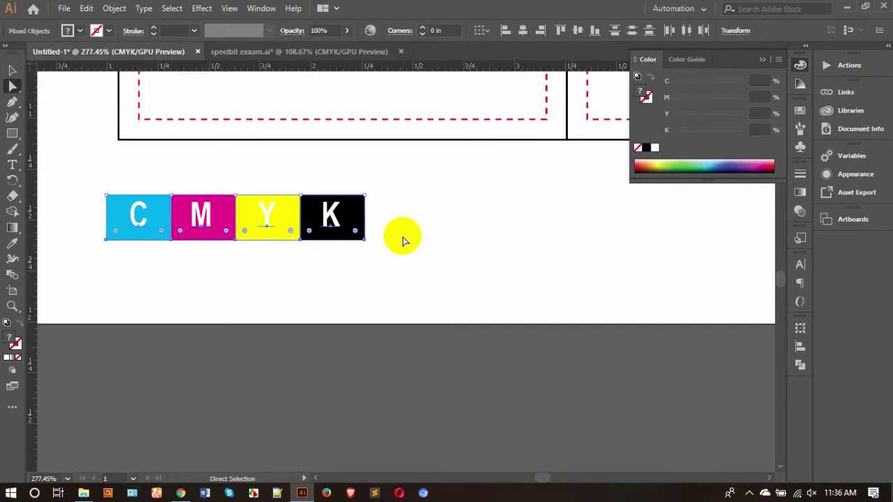
{"action": "left_click", "coordinate": [386, 255]}
{"action": "left_click_drag", "start_coordinate": [442, 272], "coordinate": [63, 233]}
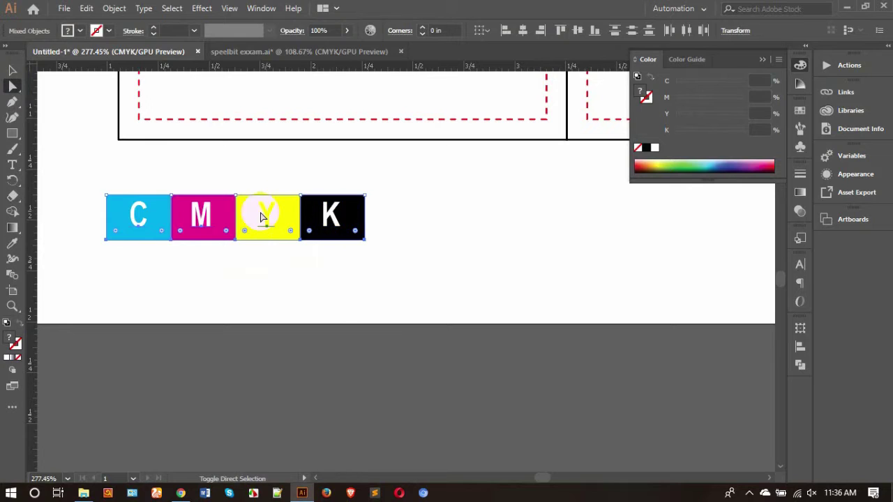
{"action": "left_click", "coordinate": [140, 215]}
{"action": "key", "text": "Up"}
{"action": "key", "text": "Up"}
{"action": "key", "text": "Up"}
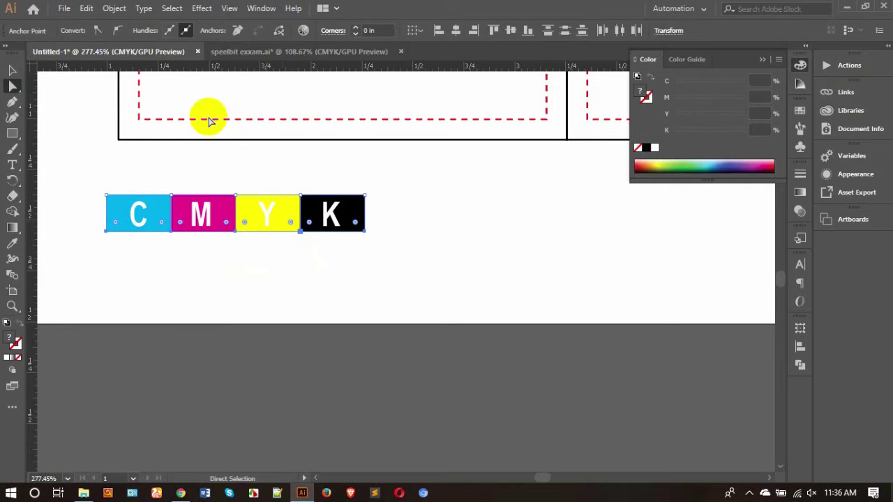
- Convert the CMYK letters to outlines and group them with their colour squares
{"action": "left_click", "coordinate": [13, 70]}
{"action": "left_click", "coordinate": [81, 152]}
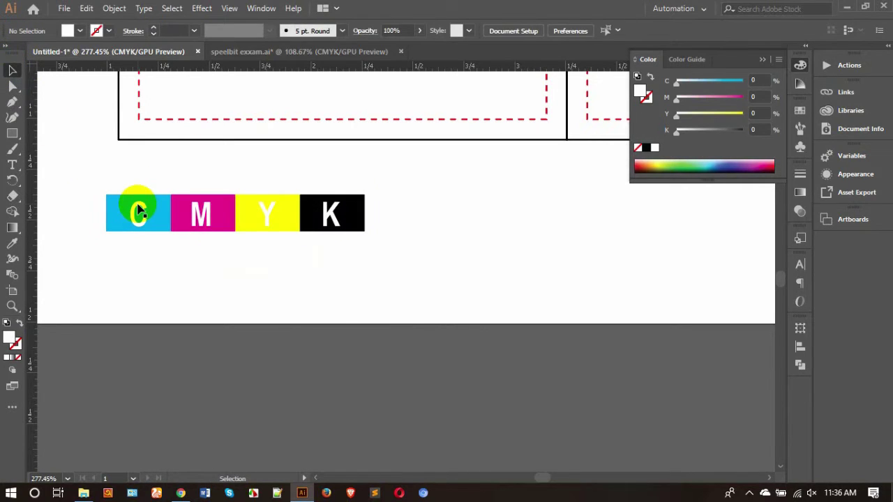
{"action": "left_click", "coordinate": [138, 209]}
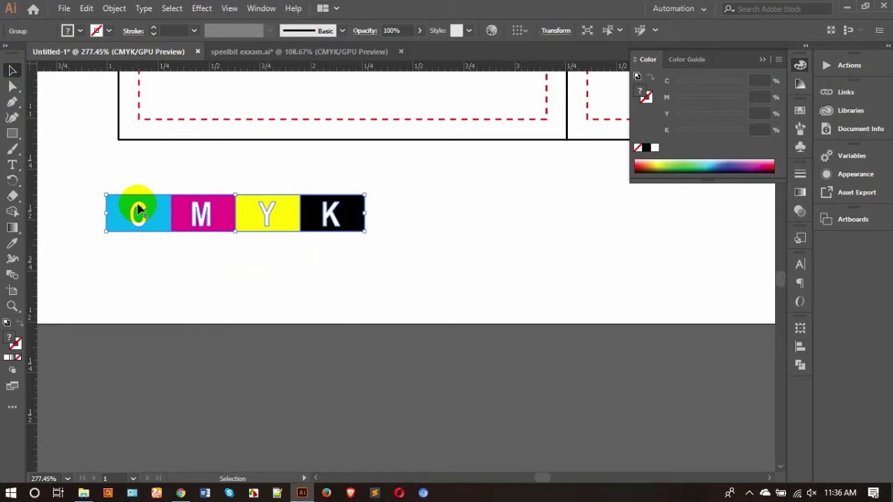
{"action": "left_click", "coordinate": [313, 268]}
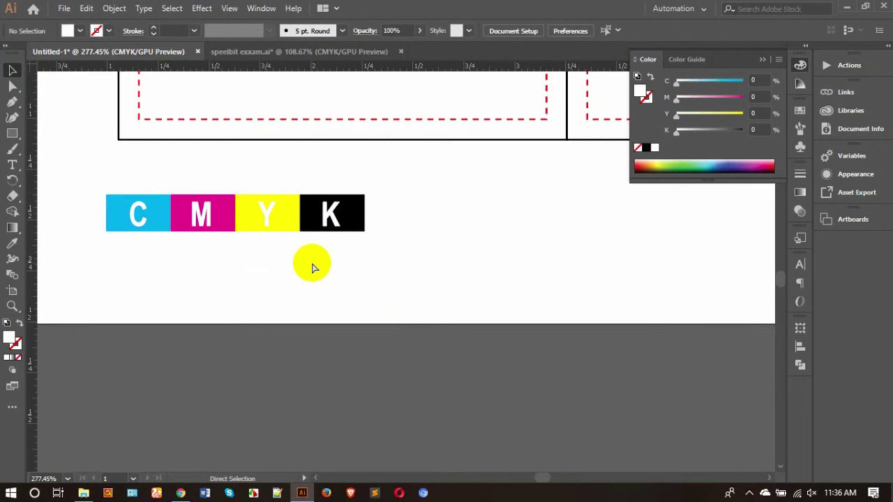
- Scale the CMYK strip below the cards down proportionally to about 0.76 in wide
{"action": "key", "text": "ctrl+0"}
{"action": "scroll", "coordinate": [363, 285], "scroll_direction": "down", "scroll_amount": 4}
{"action": "key", "text": "z"}
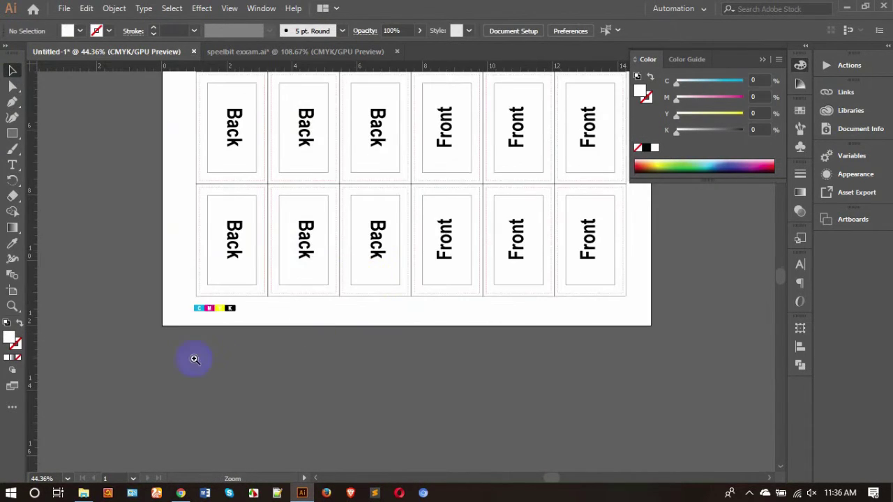
{"action": "left_click_drag", "start_coordinate": [194, 359], "coordinate": [413, 341]}
{"action": "left_click_drag", "start_coordinate": [365, 218], "coordinate": [272, 220]}
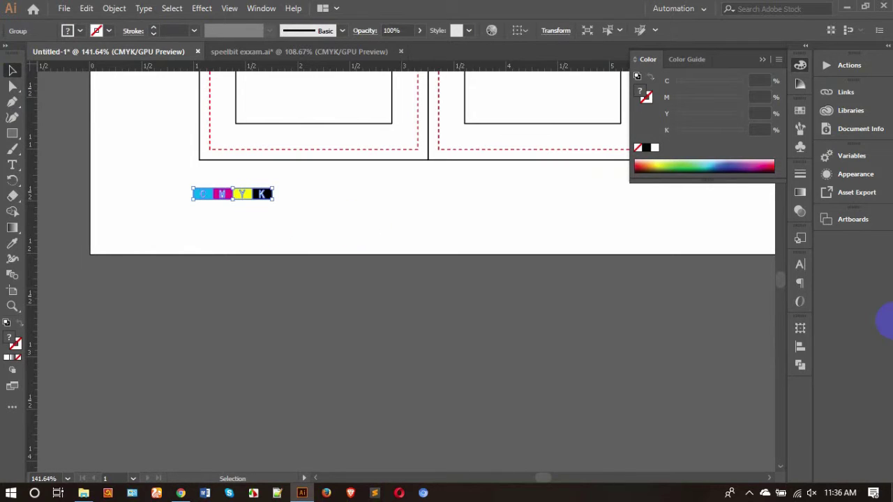
- Set the CMYK strip's height to 0.1 in with proportions constrained and the upper-left corner as reference point
{"action": "left_click", "coordinate": [800, 327]}
{"action": "left_click", "coordinate": [641, 308]}
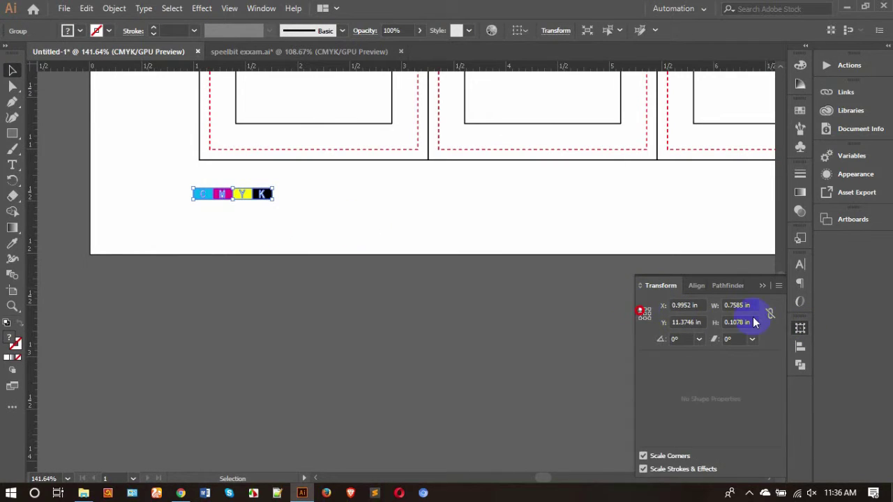
{"action": "left_click", "coordinate": [769, 314]}
{"action": "left_click", "coordinate": [750, 322]}
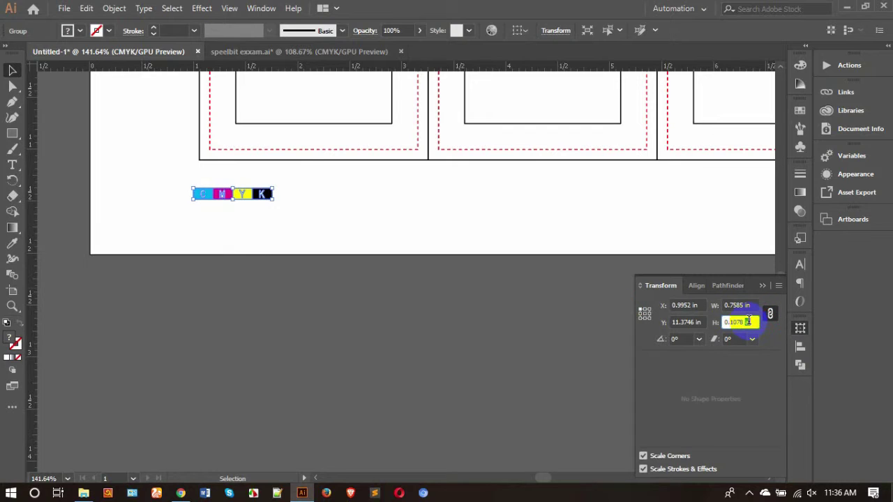
{"action": "type", "text": "0.1"}
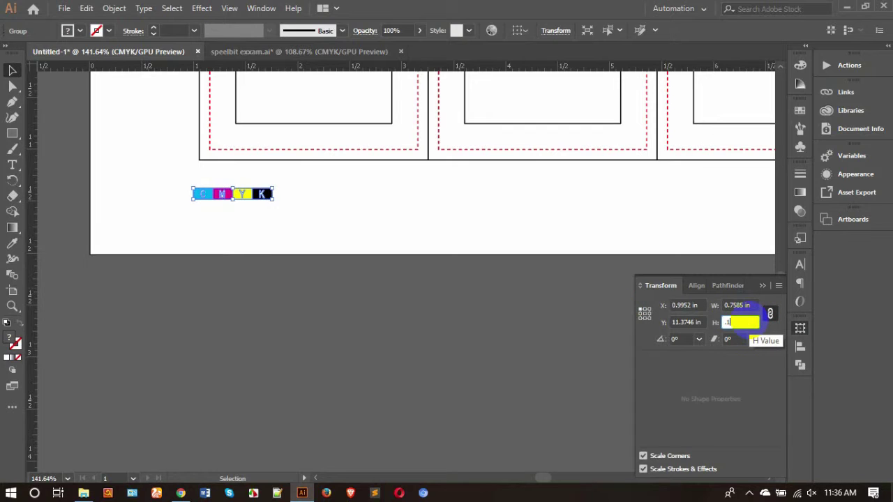
{"action": "key", "text": "Return"}
- Move the CMYK strip up close beneath the lower border of the first card in the last row
{"action": "left_click", "coordinate": [526, 259]}
{"action": "left_click_drag", "start_coordinate": [237, 193], "coordinate": [261, 170]}
{"action": "scroll", "coordinate": [295, 191], "scroll_direction": "up", "scroll_amount": 5}
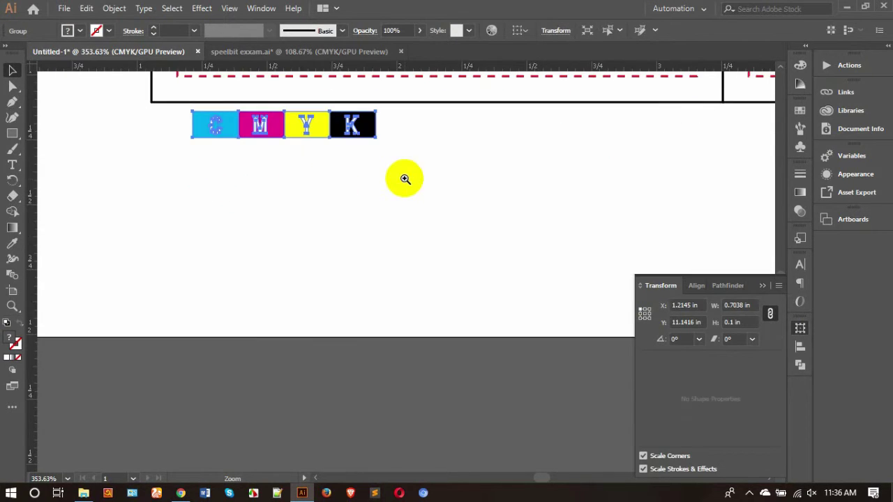
{"action": "left_click", "coordinate": [116, 159]}
{"action": "left_click_drag", "start_coordinate": [117, 161], "coordinate": [249, 209]}
{"action": "left_click", "coordinate": [254, 230]}
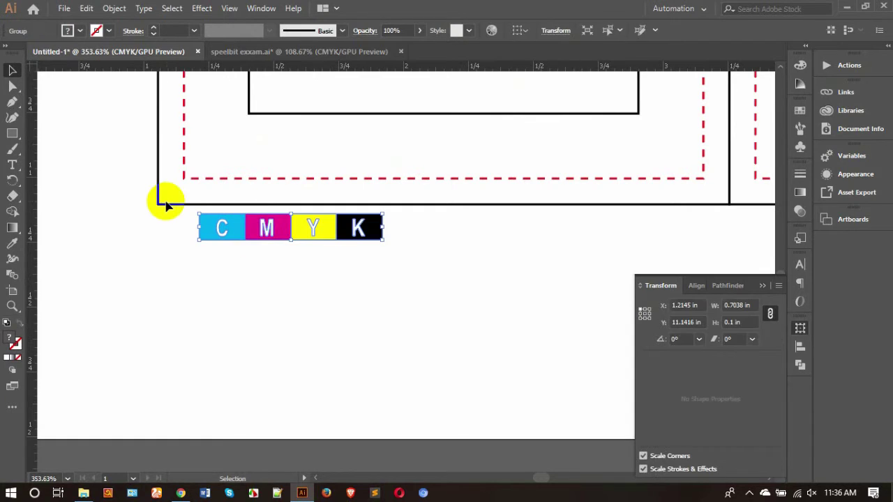
- Align the CMYK strip with the card's left edge and move it up against the card's lower border
{"action": "left_click", "coordinate": [166, 203], "text": "shift"}
{"action": "left_click", "coordinate": [422, 30]}
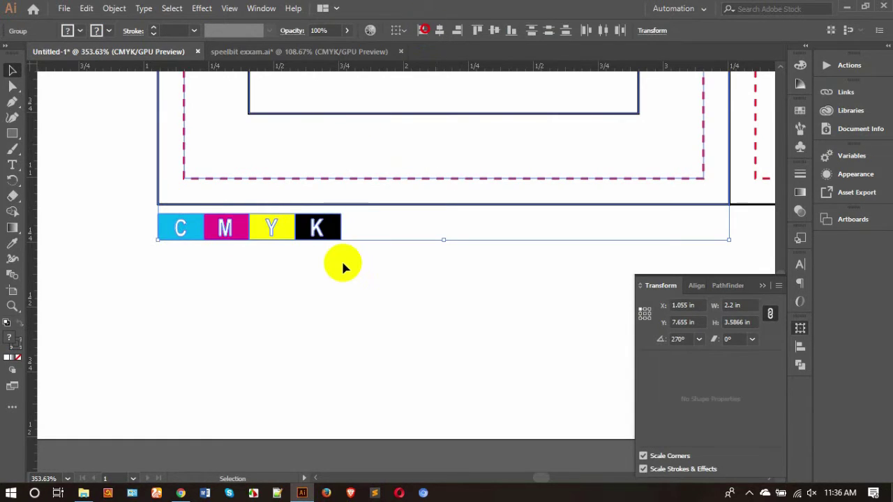
{"action": "left_click", "coordinate": [341, 259]}
{"action": "left_click", "coordinate": [286, 233]}
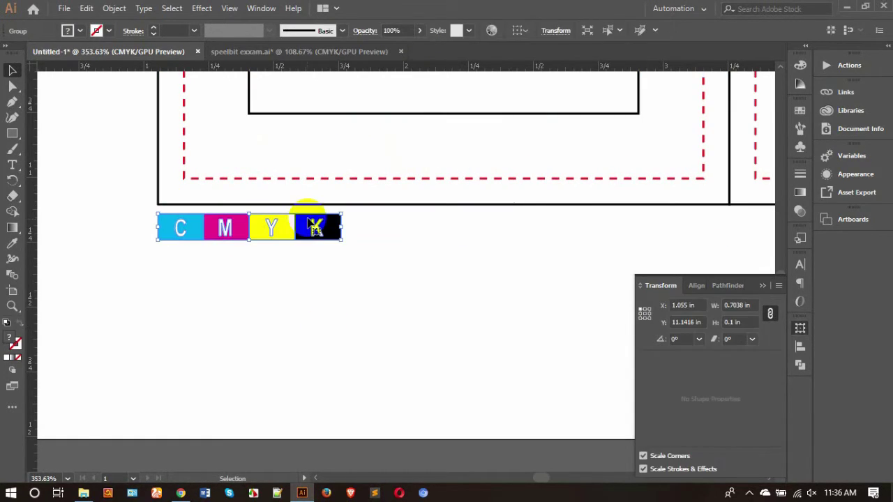
{"action": "left_click_drag", "start_coordinate": [307, 214], "coordinate": [309, 206]}
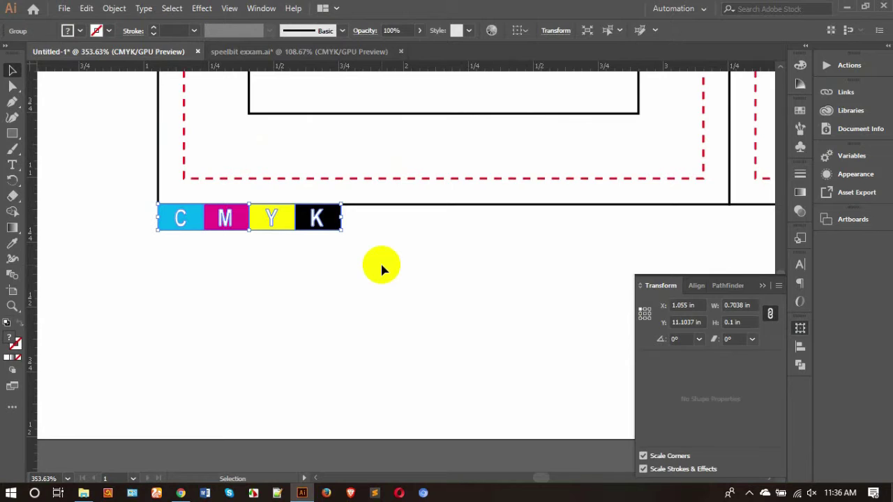
{"action": "key", "text": "a"}
{"action": "key", "text": "ctrl+k"}
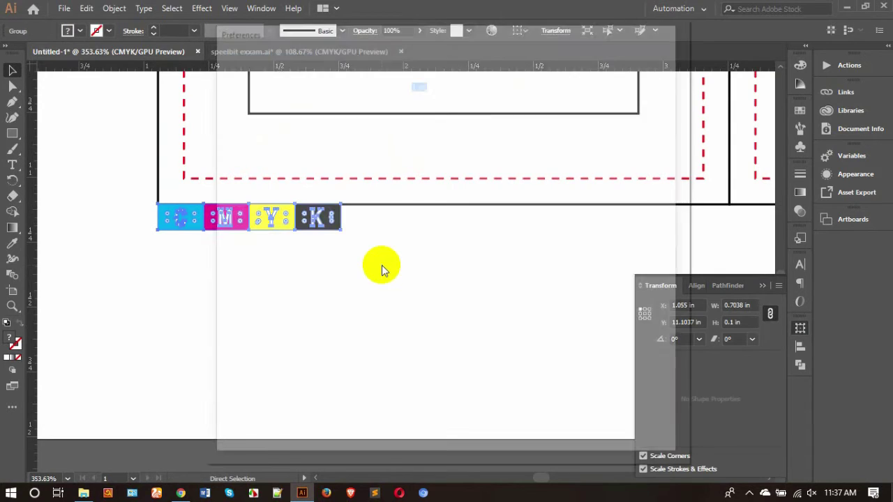
{"action": "key", "text": "Escape"}
{"action": "key", "text": "v"}
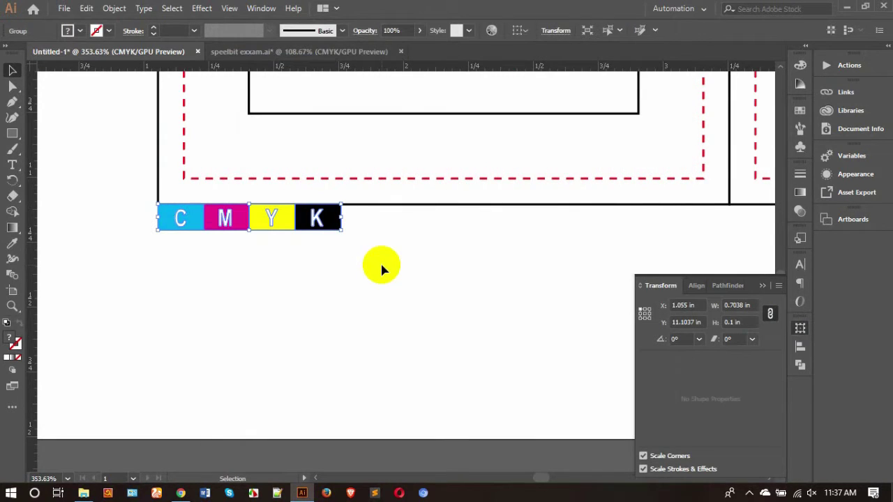
{"action": "key", "text": "a"}
{"action": "key", "text": "ctrl+k"}
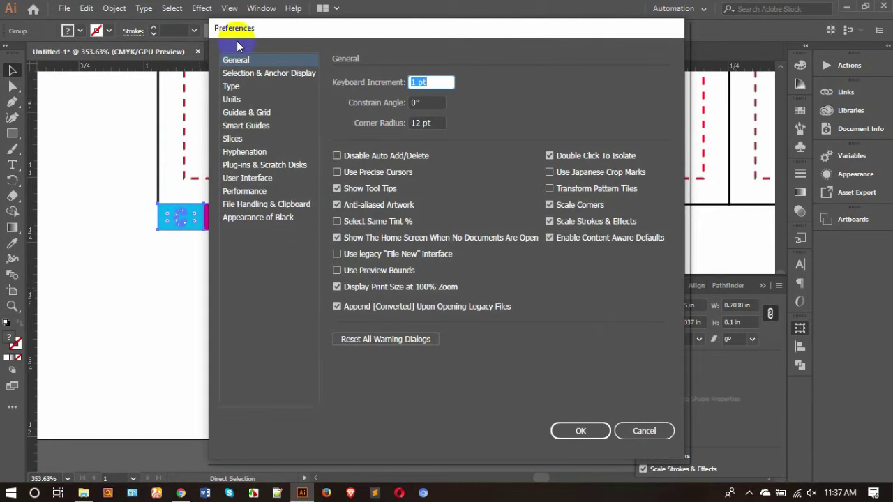
{"action": "left_click", "coordinate": [644, 430]}
{"action": "left_click", "coordinate": [86, 10]}
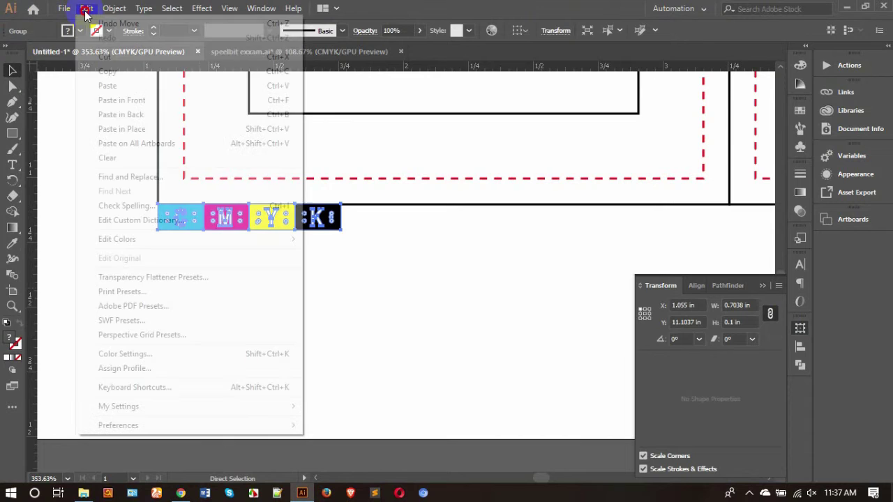
{"action": "left_click", "coordinate": [64, 8]}
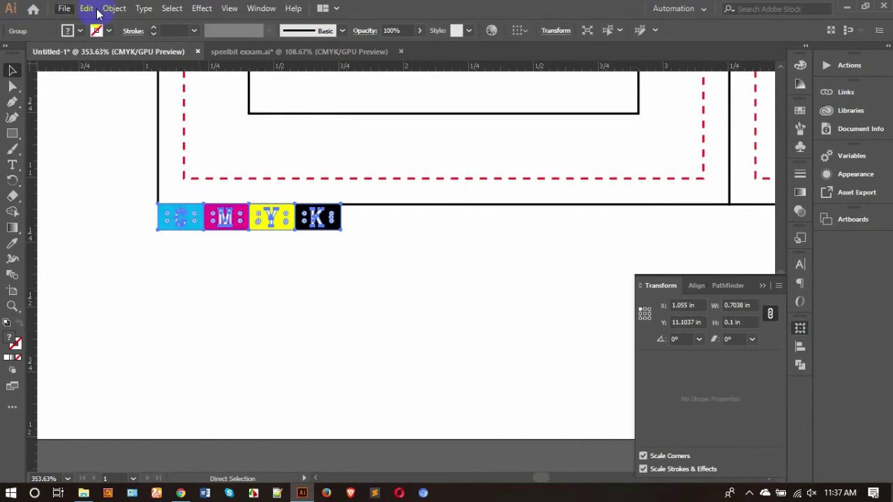
{"action": "left_click", "coordinate": [86, 8]}
{"action": "mouse_move", "coordinate": [159, 424]}
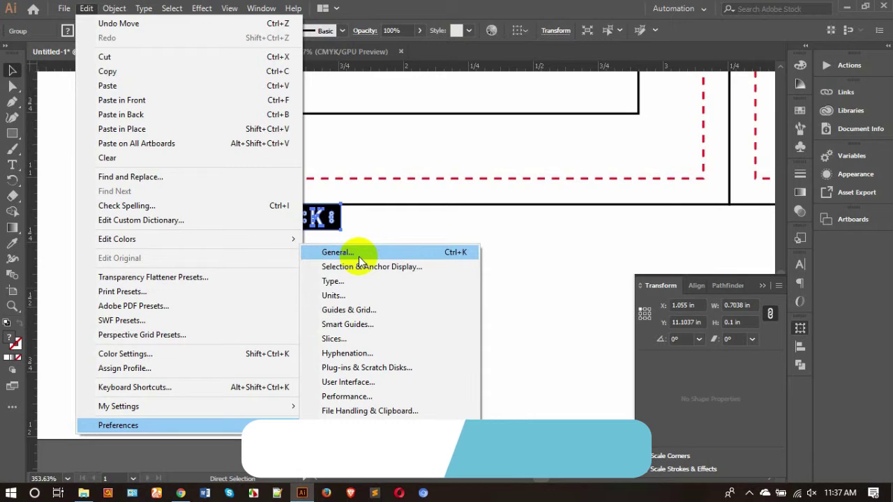
{"action": "left_click", "coordinate": [574, 247]}
{"action": "left_click", "coordinate": [574, 247]}
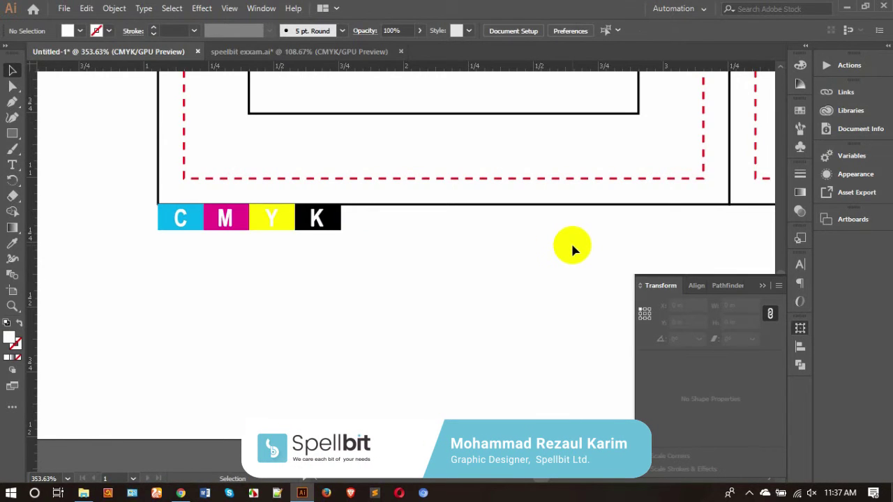
- Set the general measurement units to Inches in the preferences
{"action": "key", "text": "ctrl+k"}
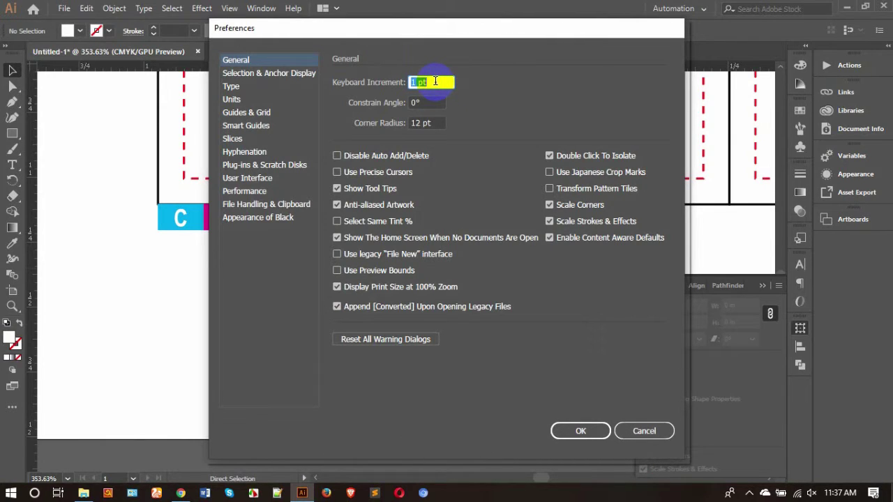
{"action": "left_click", "coordinate": [231, 102]}
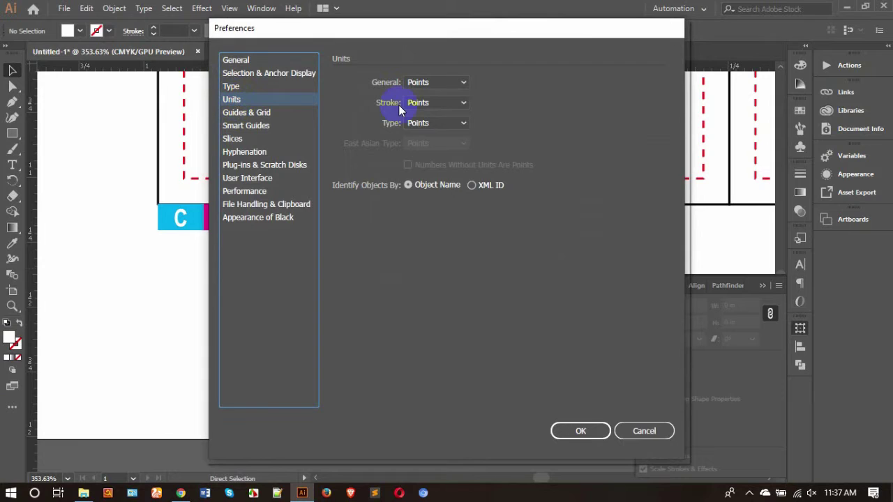
{"action": "left_click", "coordinate": [426, 83]}
{"action": "left_click", "coordinate": [423, 126]}
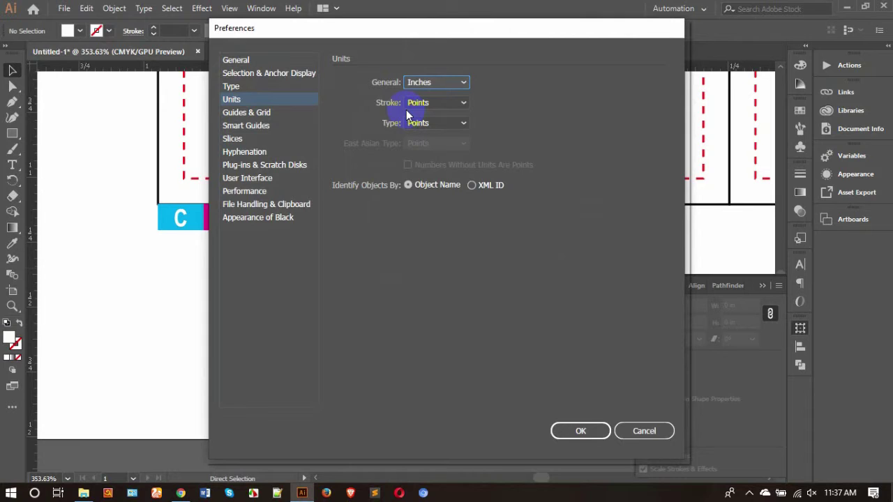
{"action": "left_click", "coordinate": [418, 82]}
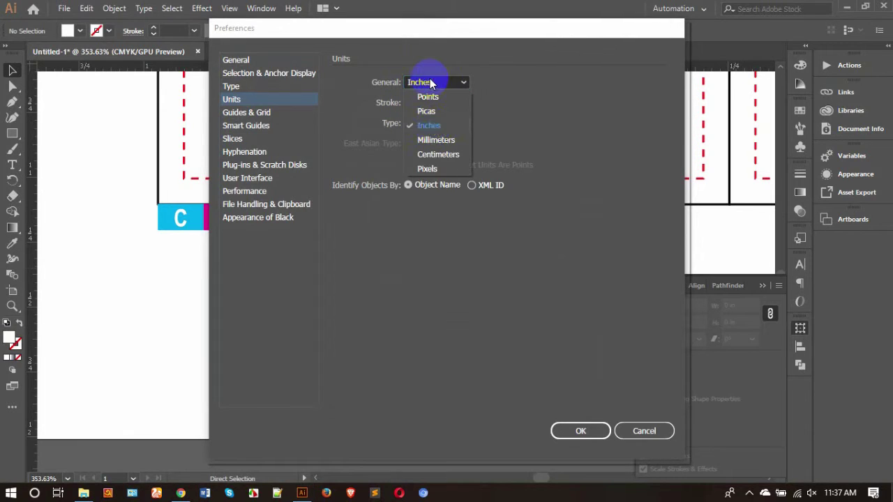
{"action": "left_click", "coordinate": [516, 128]}
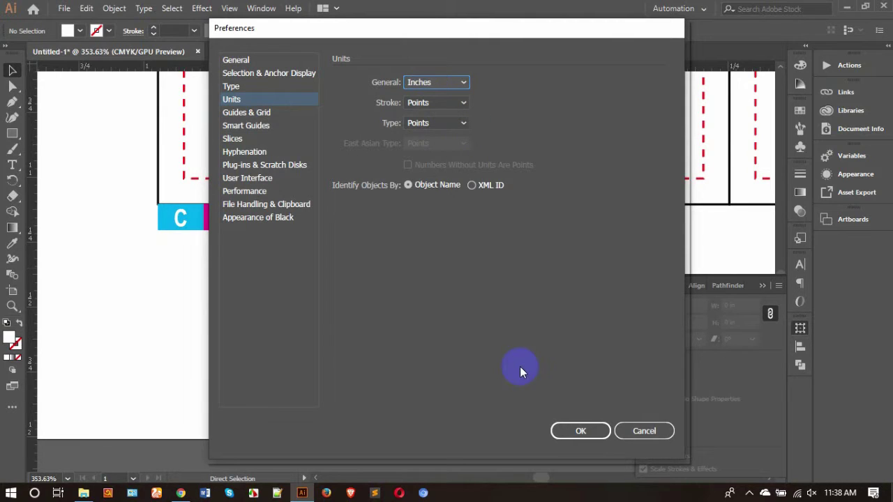
{"action": "left_click", "coordinate": [575, 429]}
- Set the keyboard increment in the general preferences to 0.1 in
{"action": "key", "text": "ctrl+k"}
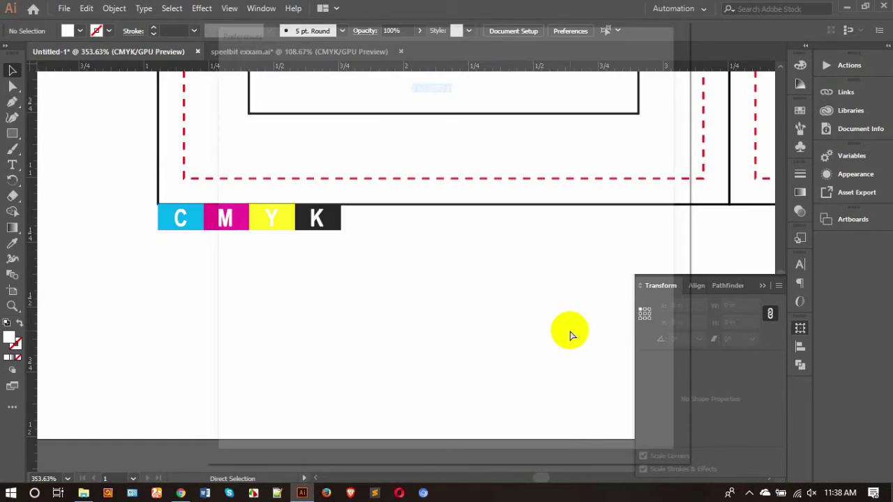
{"action": "key", "text": "BackSpace"}
{"action": "type", "text": "1"}
{"action": "key", "text": "Return"}
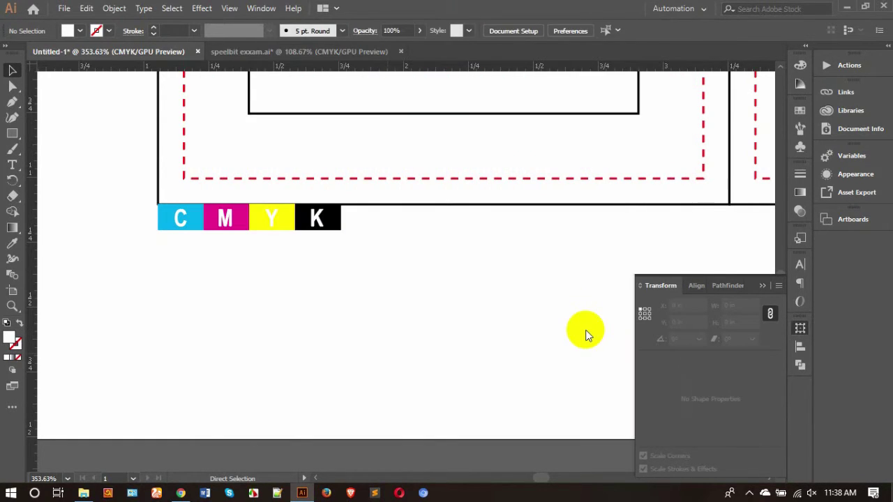
- Nudge the CMYK strip 0.1 in down and 0.2 in to the right from the card's lower-left corner
{"action": "key", "text": "v"}
{"action": "left_click", "coordinate": [379, 283]}
{"action": "left_click", "coordinate": [289, 224]}
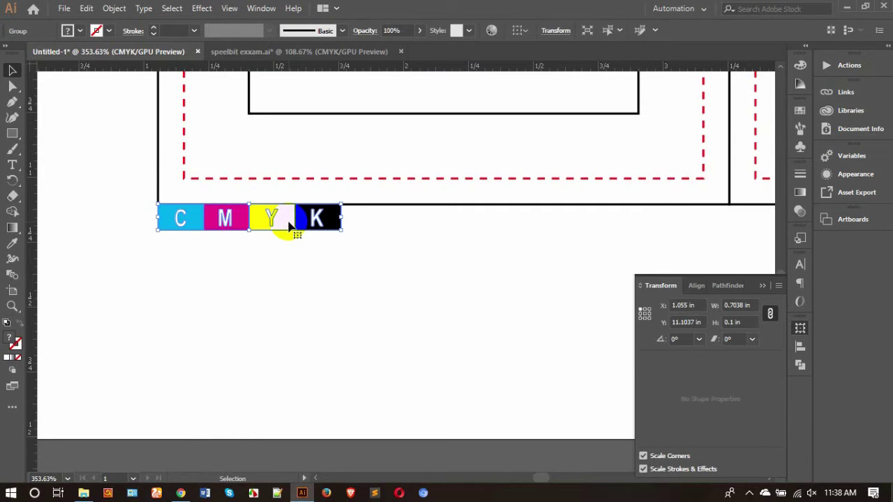
{"action": "key", "text": "Down"}
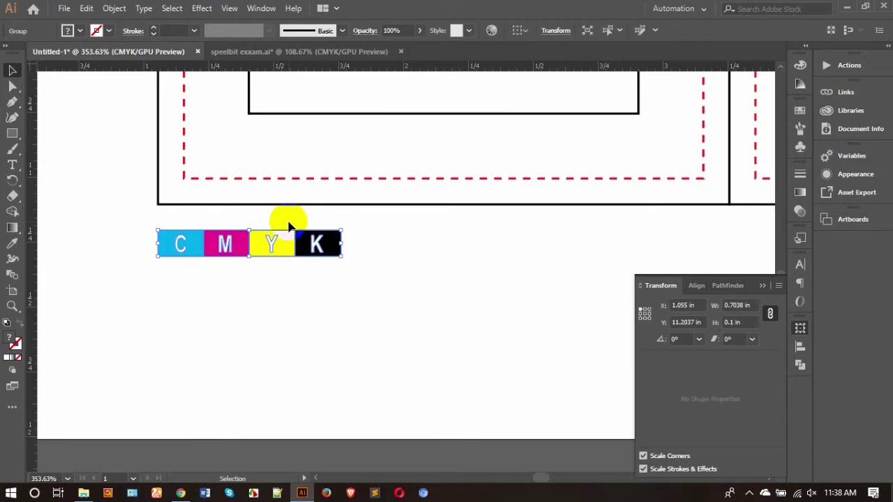
{"action": "key", "text": "Right"}
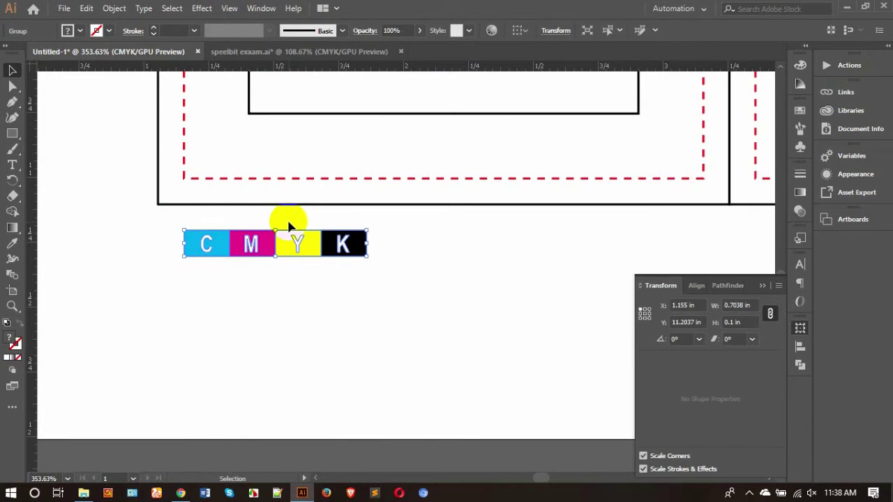
{"action": "key", "text": "Right"}
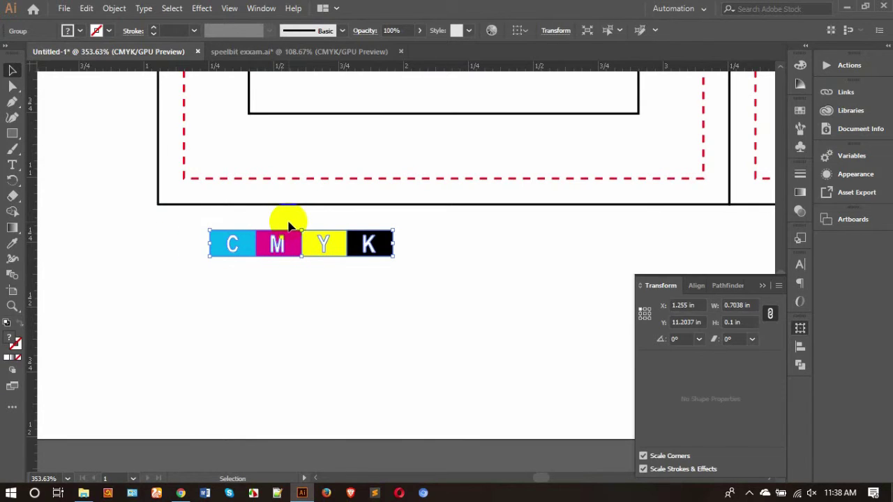
{"action": "left_click", "coordinate": [295, 265]}
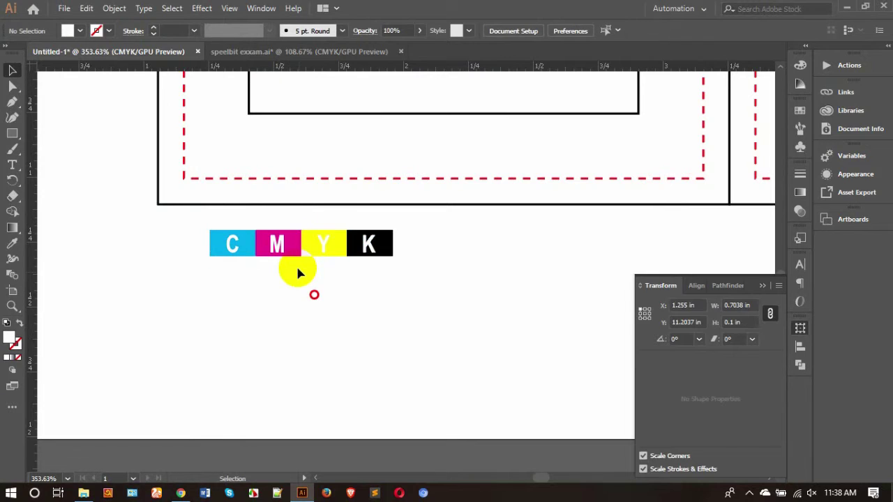
- Duplicate the CMYK strip horizontally and align the copy's right edge with the last Front card in the bottom row
{"action": "left_click_drag", "start_coordinate": [258, 249], "coordinate": [492, 253]}
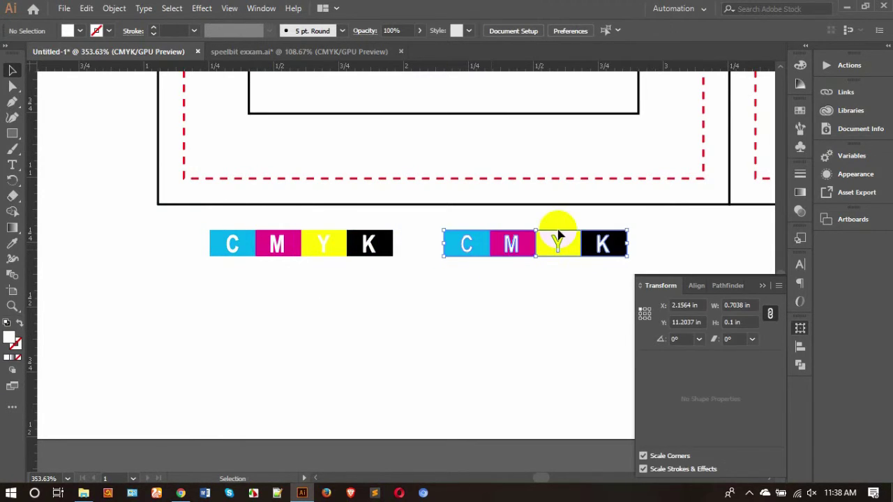
{"action": "key", "text": "ctrl+0"}
{"action": "scroll", "coordinate": [508, 309], "scroll_direction": "down", "scroll_amount": 5}
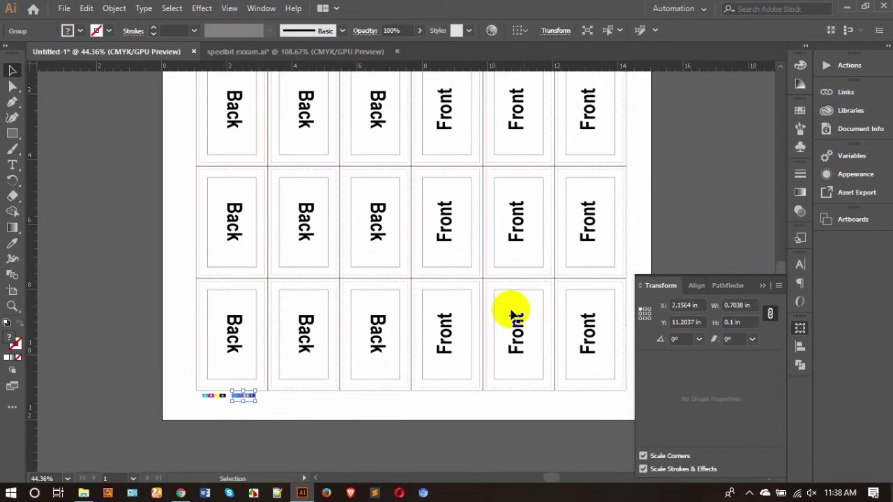
{"action": "left_click", "coordinate": [626, 297], "text": "shift"}
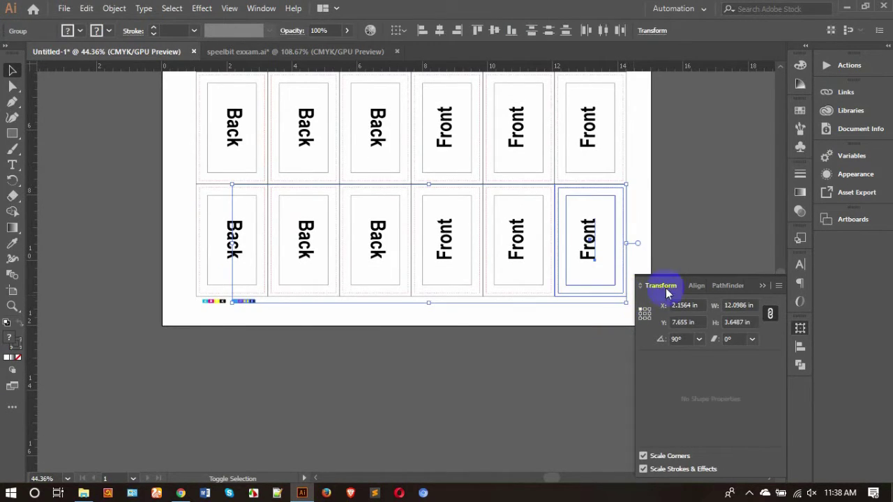
{"action": "left_click", "coordinate": [695, 285]}
{"action": "left_click", "coordinate": [695, 357]}
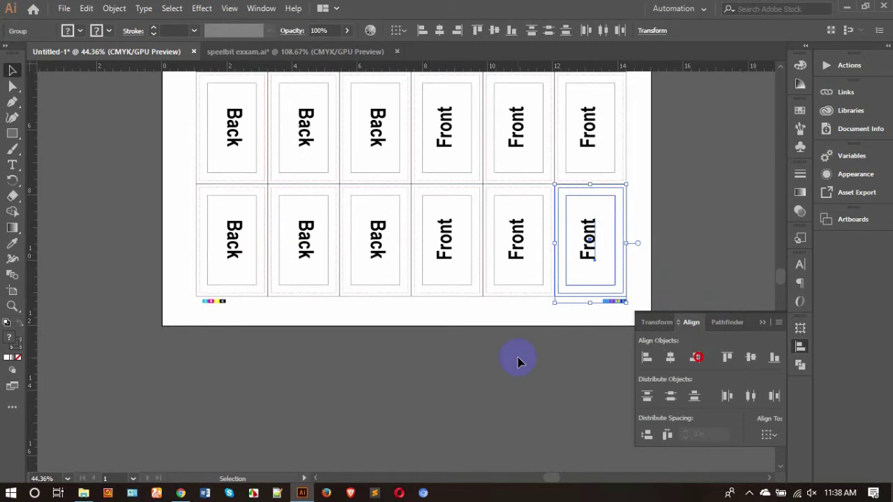
{"action": "left_click", "coordinate": [518, 361]}
- Nudge the copied CMYK strip 0.2 in inward from the last card's right edge
{"action": "left_click_drag", "start_coordinate": [654, 239], "coordinate": [588, 236]}
{"action": "key", "text": "z"}
{"action": "left_click", "coordinate": [523, 264]}
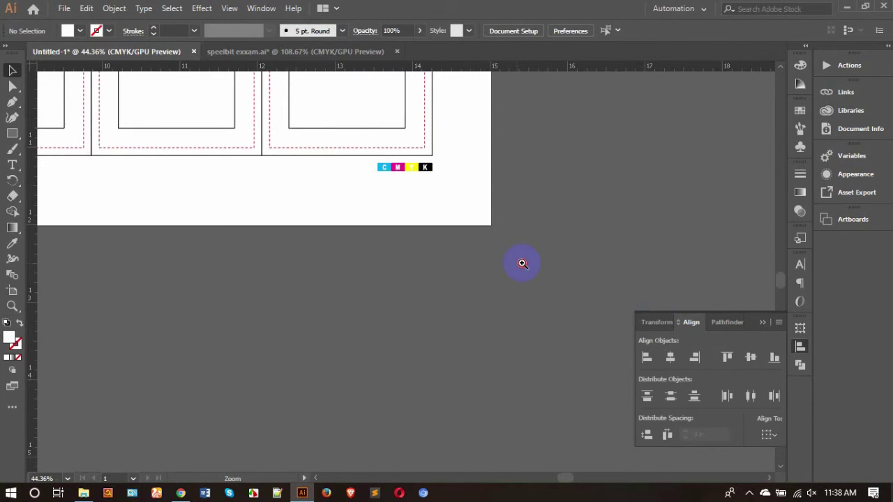
{"action": "left_click", "coordinate": [523, 263]}
{"action": "key", "text": "v"}
{"action": "left_click", "coordinate": [449, 133]}
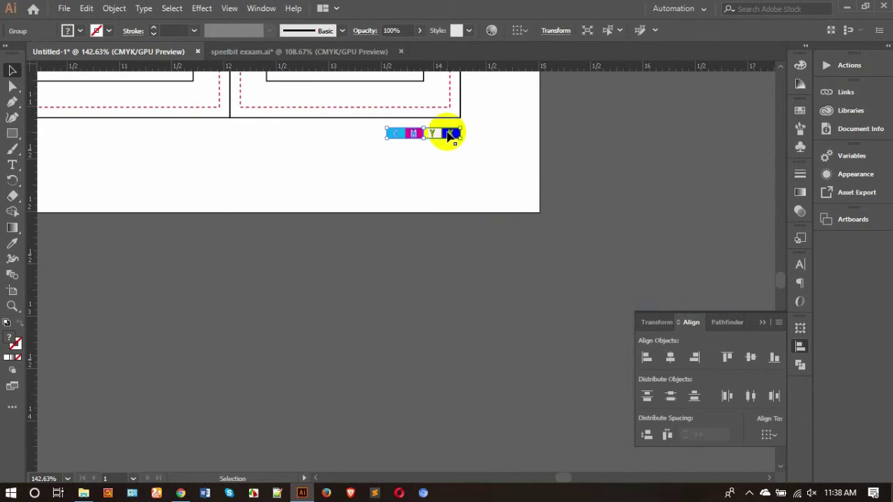
{"action": "key", "text": "shift+Left"}
{"action": "key", "text": "shift+Left"}
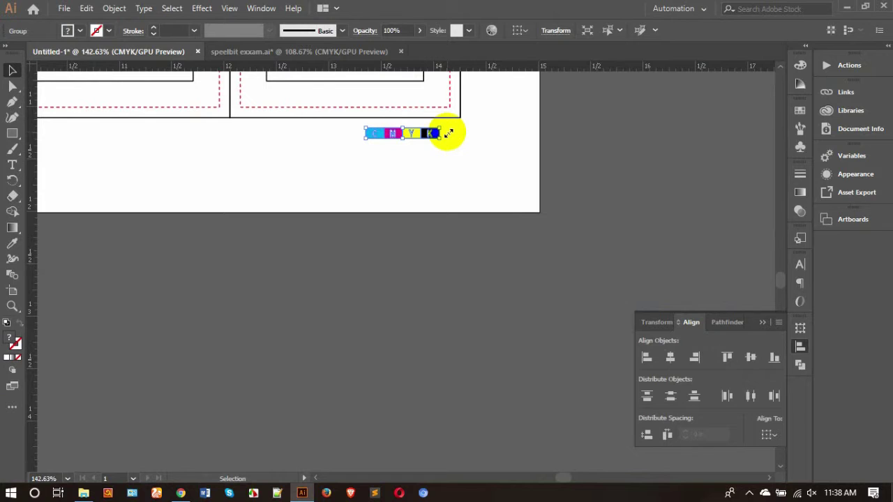
{"action": "left_click", "coordinate": [454, 263]}
- Examine the placement of both CMYK strips beneath the bottom row of cards
{"action": "key", "text": "ctrl+0"}
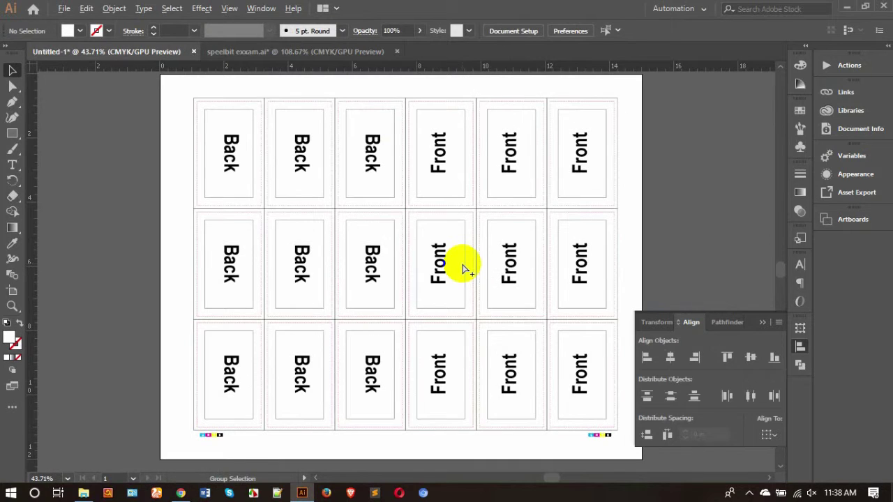
{"action": "scroll", "coordinate": [586, 161], "scroll_direction": "down", "scroll_amount": 3}
{"action": "scroll", "coordinate": [586, 161], "scroll_direction": "down", "scroll_amount": 2}
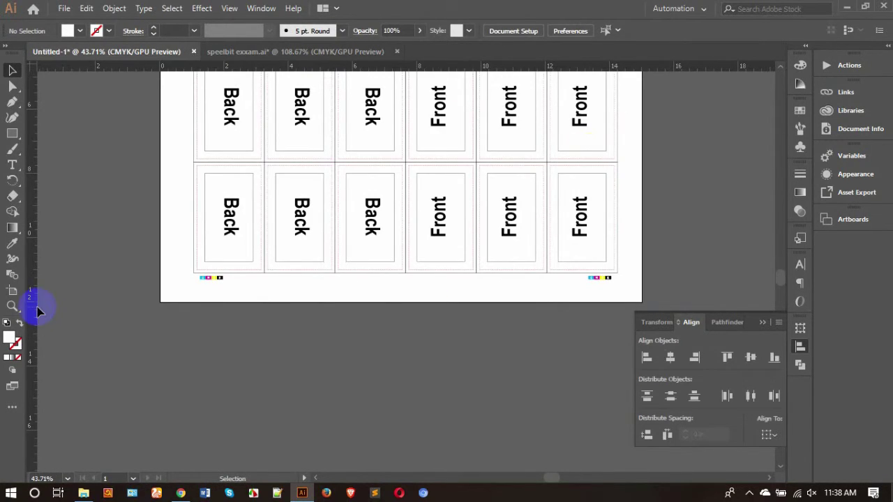
{"action": "left_click_drag", "start_coordinate": [180, 277], "coordinate": [645, 286]}
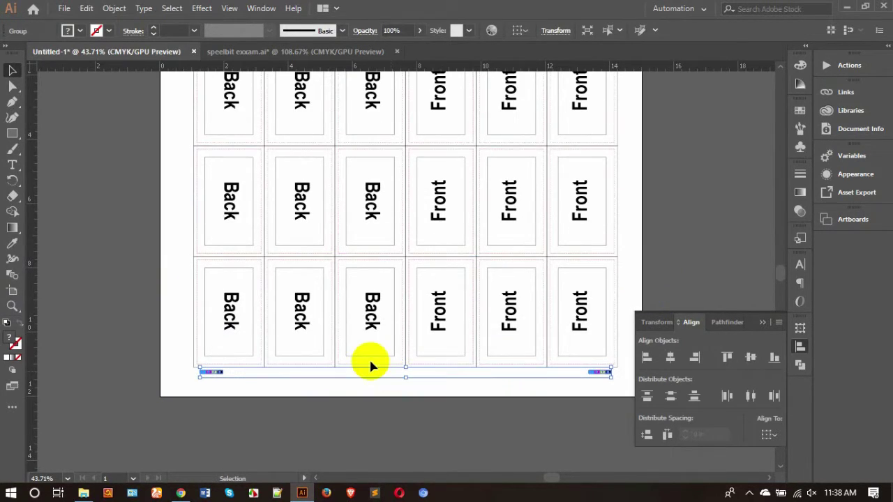
{"action": "left_click", "coordinate": [196, 406]}
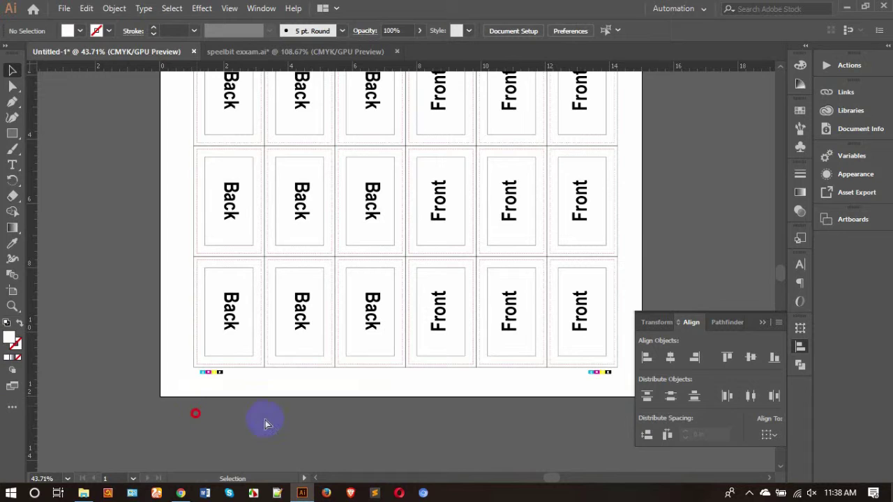
{"action": "scroll", "coordinate": [265, 419], "scroll_direction": "up", "scroll_amount": 5}
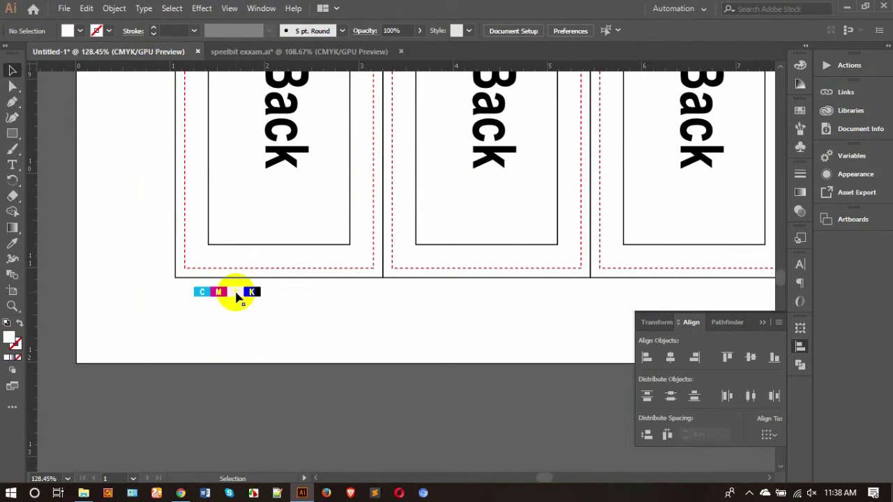
{"action": "left_click", "coordinate": [237, 296]}
{"action": "key", "text": "a"}
{"action": "left_click", "coordinate": [302, 319]}
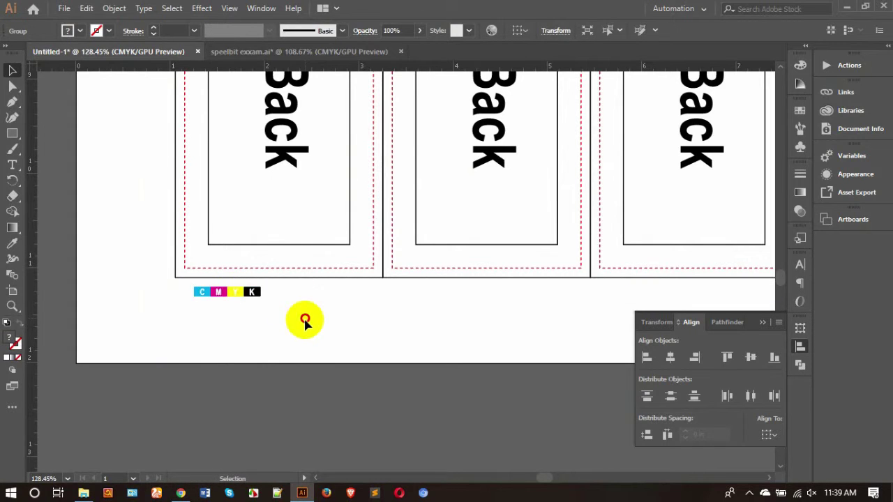
{"action": "key", "text": "ctrl+0"}
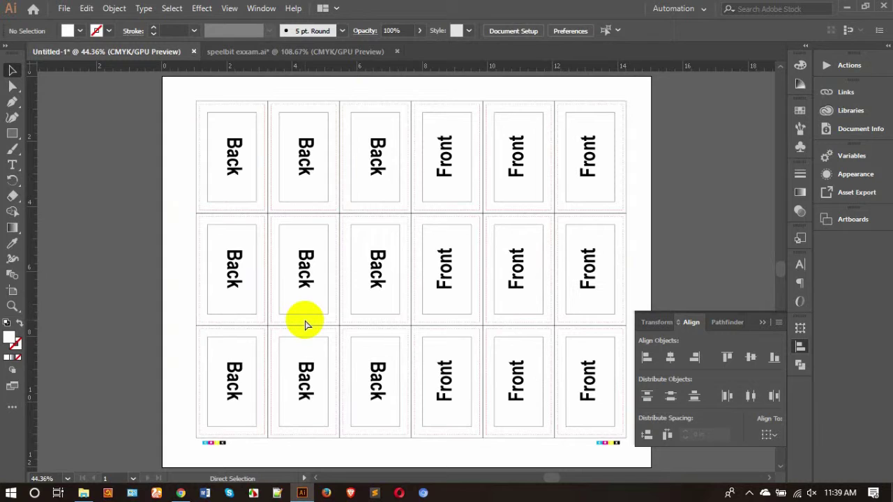
- Duplicate both bottom CMYK strips and align the copies with the top edge of the first Back card
{"action": "key", "text": "ctrl+z"}
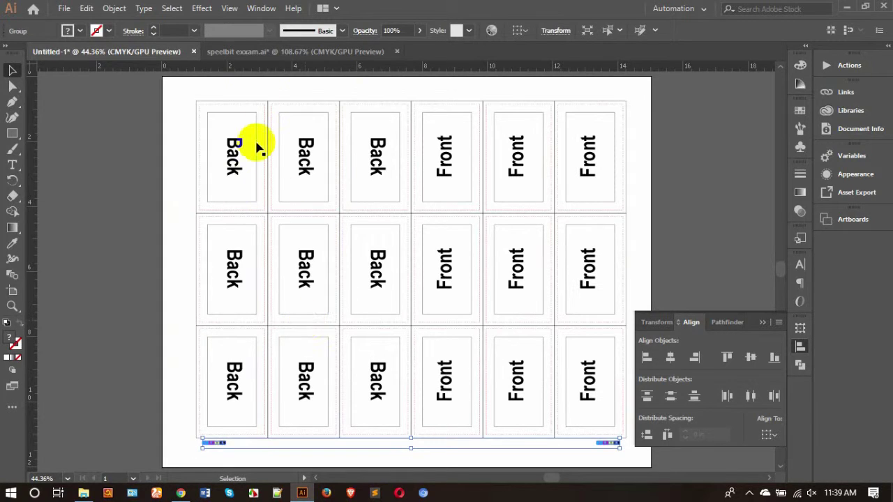
{"action": "left_click", "coordinate": [257, 106], "text": "shift"}
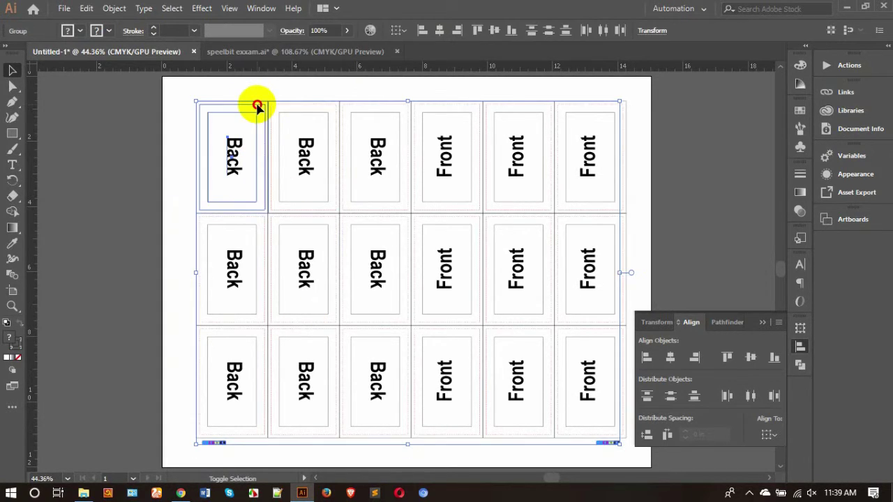
{"action": "left_click", "coordinate": [728, 361]}
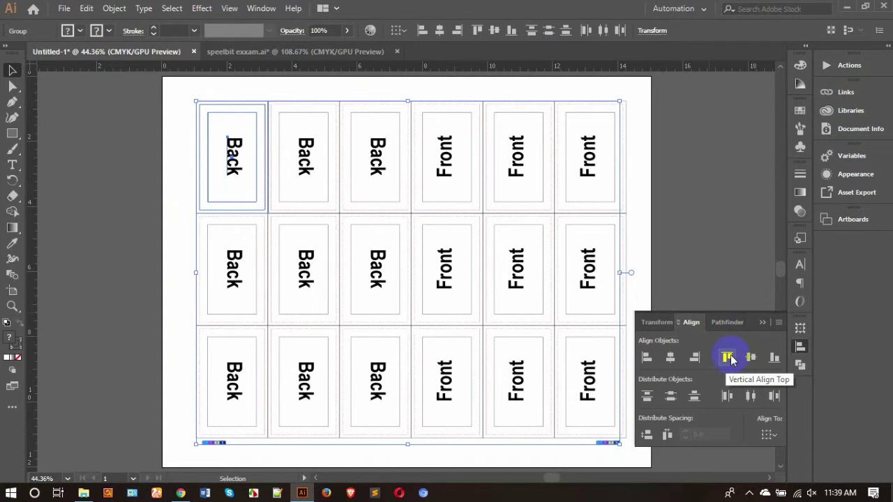
{"action": "left_click", "coordinate": [224, 111]}
- Nudge the copied CMYK strips up about 0.2 in so they sit just above the top row of cards
{"action": "key", "text": "z"}
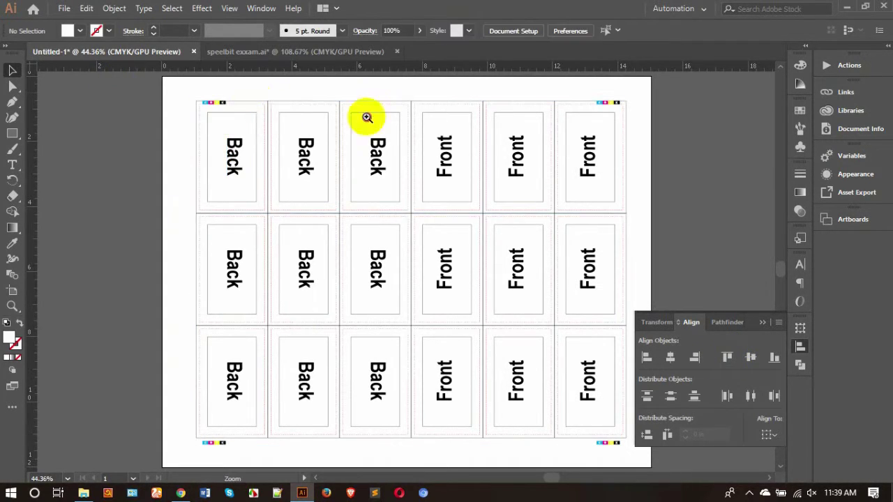
{"action": "left_click_drag", "start_coordinate": [224, 98], "coordinate": [574, 156]}
{"action": "key", "text": "v"}
{"action": "left_click", "coordinate": [221, 160]}
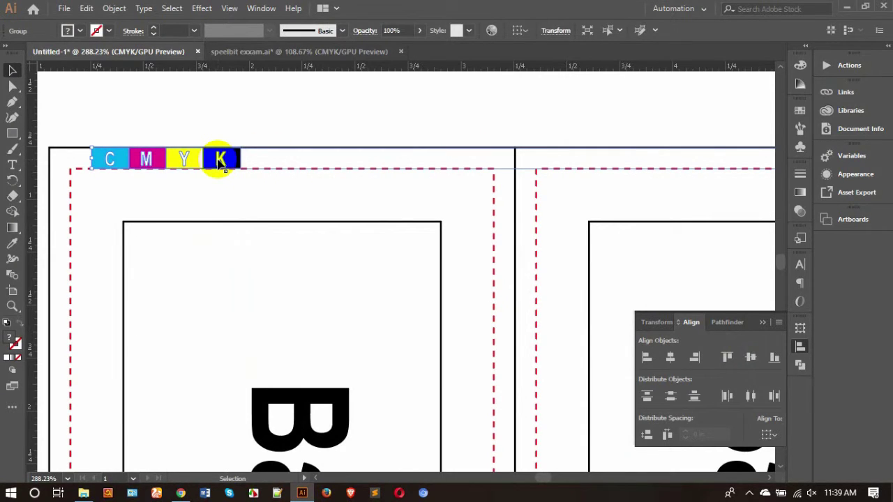
{"action": "key", "text": "Up"}
{"action": "key", "text": "Up"}
{"action": "key", "text": "Up"}
{"action": "key", "text": "Up"}
{"action": "key", "text": "Up"}
{"action": "key", "text": "Up"}
{"action": "key", "text": "Up"}
{"action": "key", "text": "Up"}
{"action": "key", "text": "Up"}
{"action": "key", "text": "Up"}
{"action": "key", "text": "Up"}
{"action": "key", "text": "Up"}
{"action": "key", "text": "Up"}
{"action": "key", "text": "Up"}
{"action": "key", "text": "Up"}
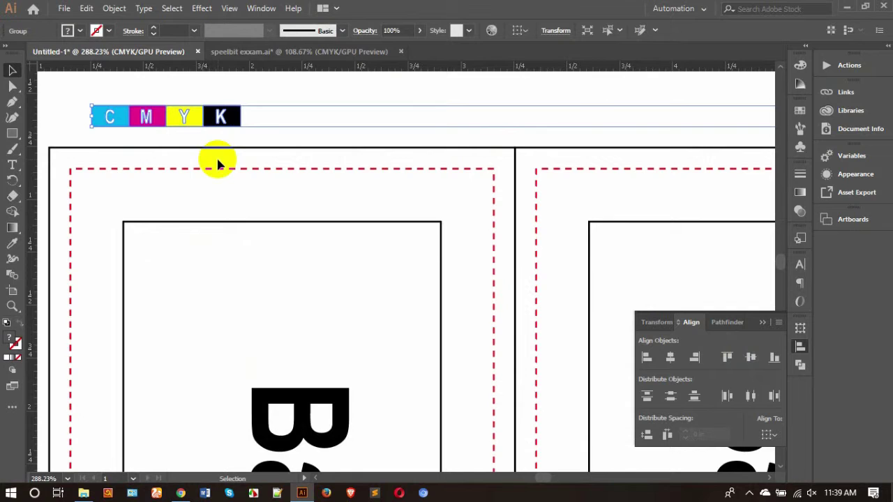
{"action": "key", "text": "ctrl+0"}
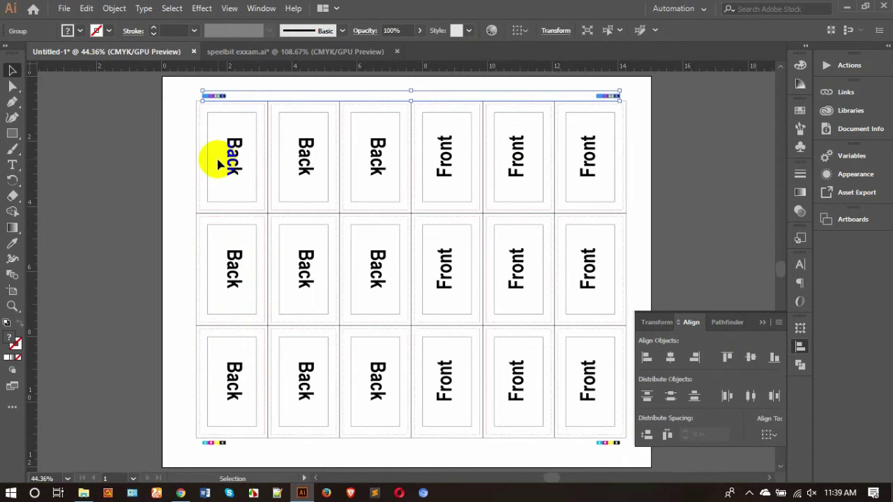
- Rotate the pair of CMYK strips above the top row by 180°
{"action": "key", "text": "z"}
{"action": "left_click", "coordinate": [182, 82]}
{"action": "key", "text": "v"}
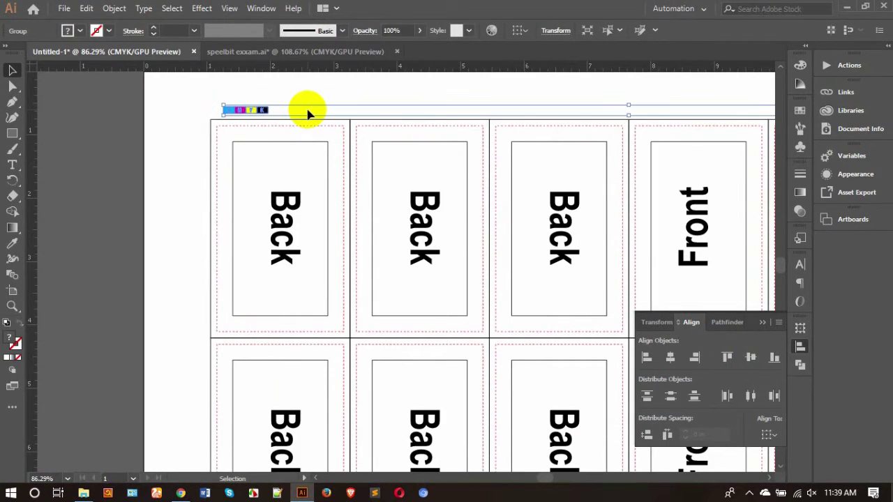
{"action": "double_click", "coordinate": [12, 179]}
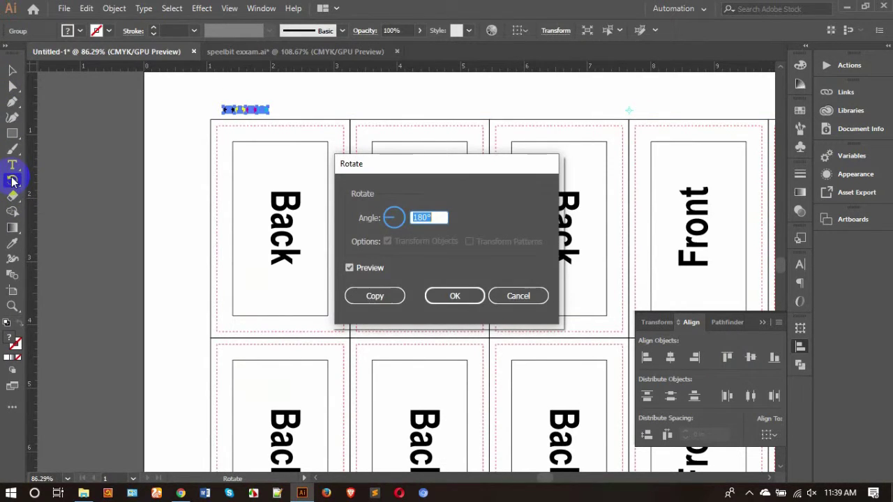
{"action": "key", "text": "Return"}
{"action": "left_click", "coordinate": [13, 69]}
{"action": "left_click", "coordinate": [108, 140]}
{"action": "key", "text": "ctrl+0"}
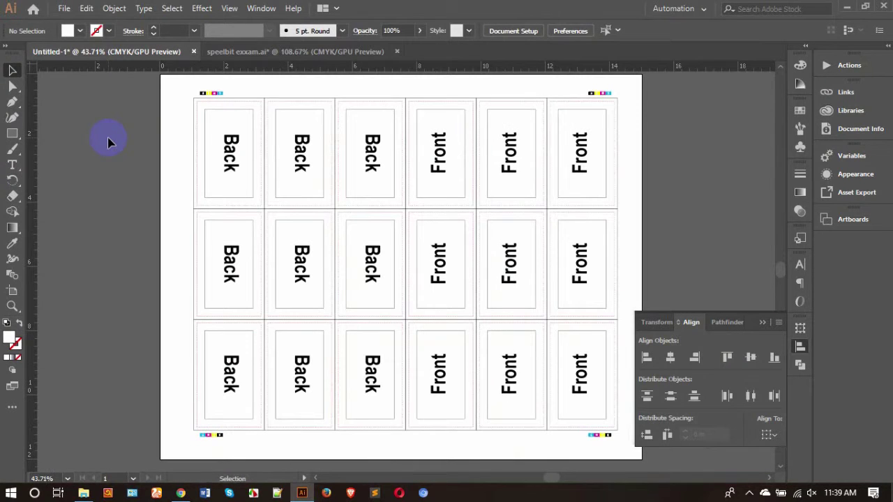
- Examine the CMYK strips below the bottom row of cards and the sheet margin beneath them
{"action": "left_click", "coordinate": [800, 329]}
{"action": "left_click", "coordinate": [800, 329]}
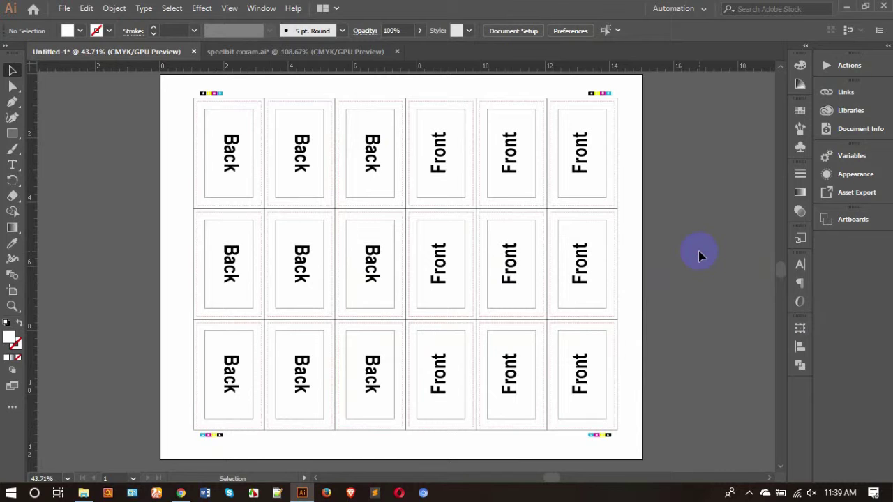
{"action": "key", "text": "ctrl+space"}
{"action": "left_click_drag", "start_coordinate": [608, 455], "coordinate": [731, 247]}
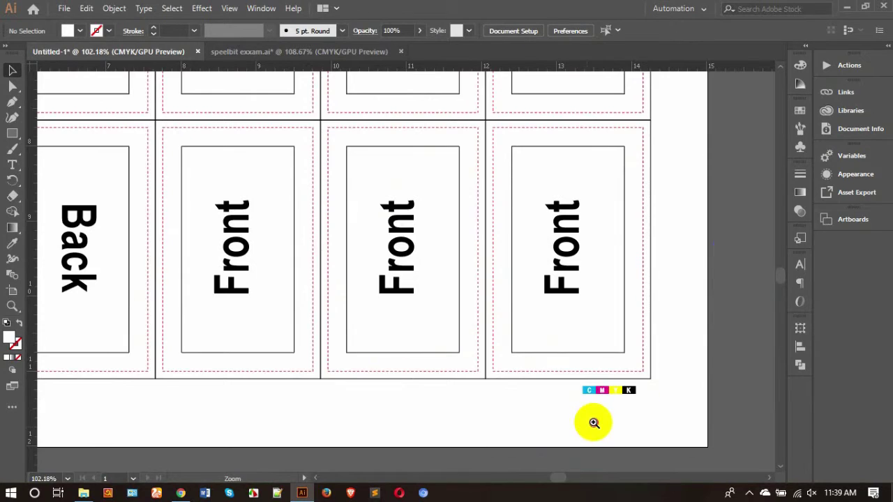
{"action": "left_click_drag", "start_coordinate": [594, 422], "coordinate": [691, 357]}
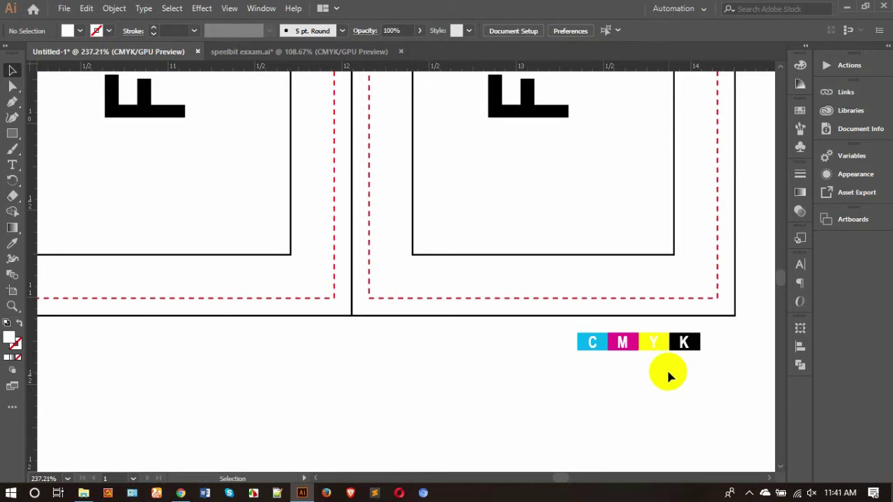
{"action": "key", "text": "ctrl+0"}
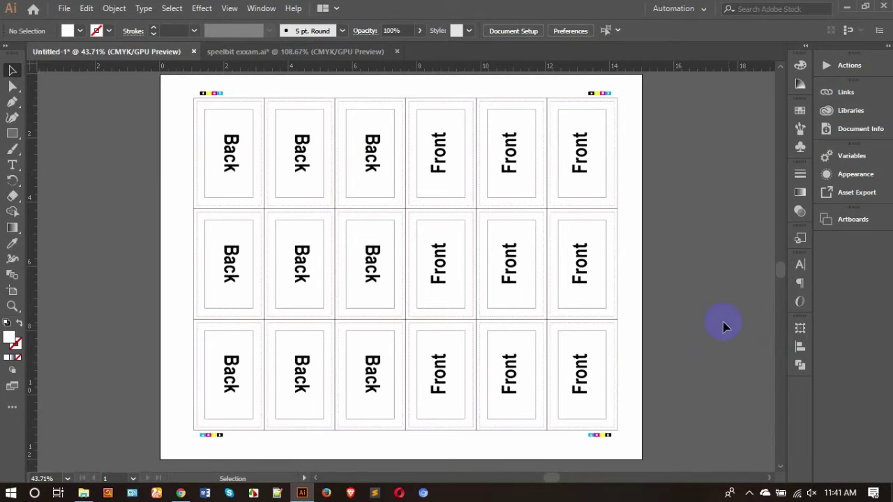
{"action": "scroll", "coordinate": [613, 313], "scroll_direction": "down", "scroll_amount": 5}
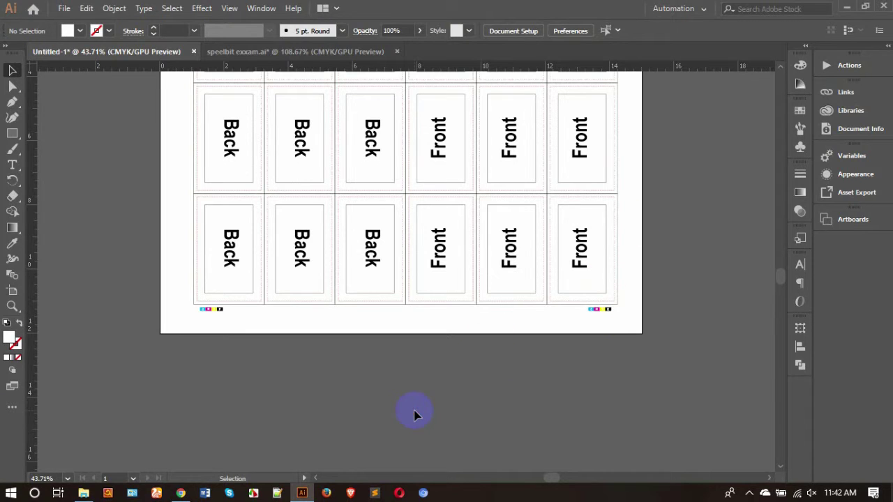
{"action": "scroll", "coordinate": [390, 403], "scroll_direction": "down", "scroll_amount": 2}
{"action": "key", "text": "z"}
{"action": "left_click_drag", "start_coordinate": [336, 320], "coordinate": [412, 317]}
{"action": "key", "text": "v"}
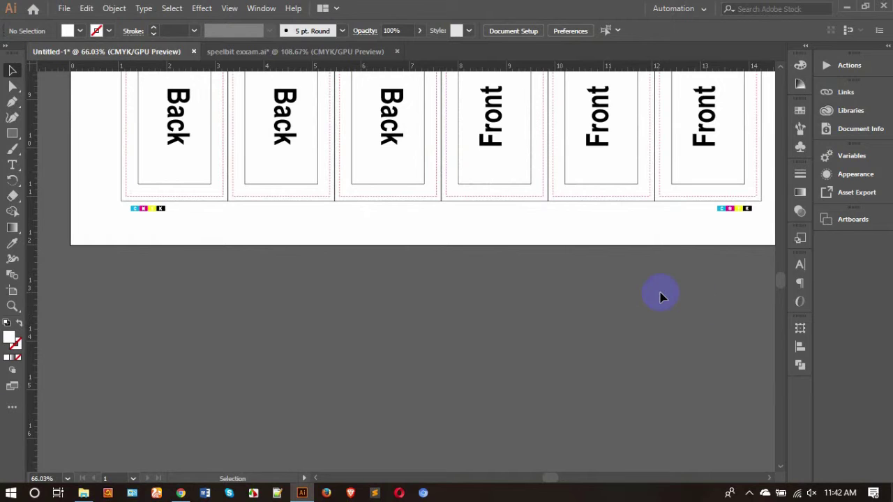
{"action": "scroll", "coordinate": [637, 295], "scroll_direction": "up", "scroll_amount": 5}
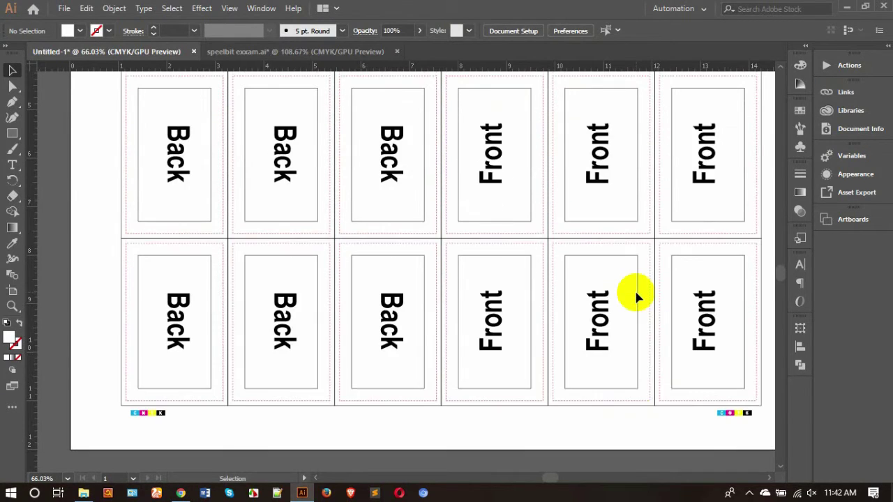
{"action": "key", "text": "ctrl+minus"}
{"action": "key", "text": "ctrl+minus"}
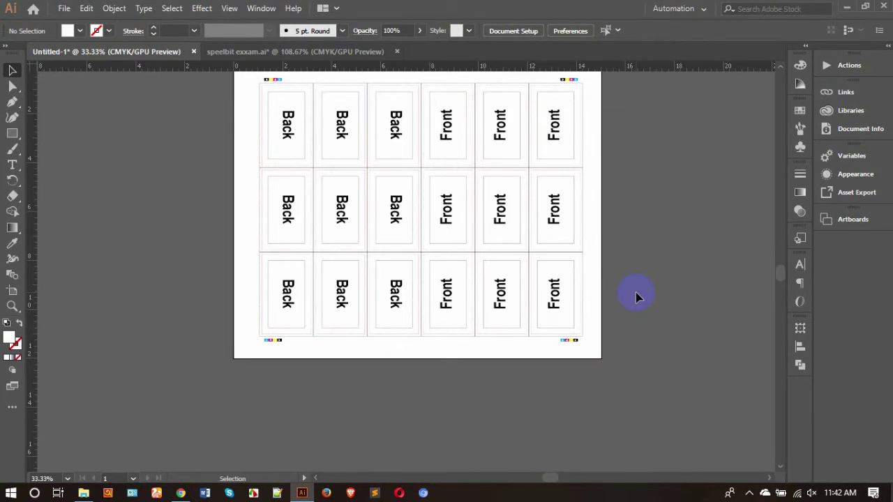
- Place a vertical guide through the centre of the card group, on the line between the Back and Front columns
{"action": "left_click_drag", "start_coordinate": [214, 137], "coordinate": [701, 292]}
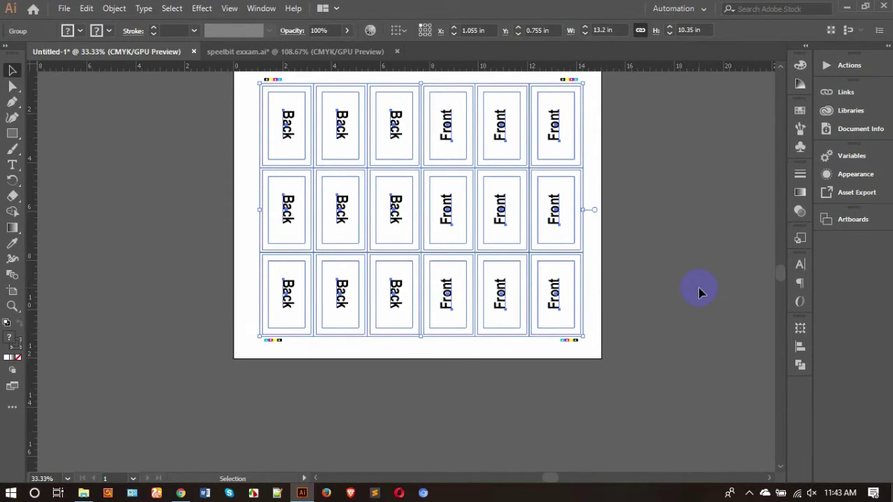
{"action": "key", "text": "ctrl+space"}
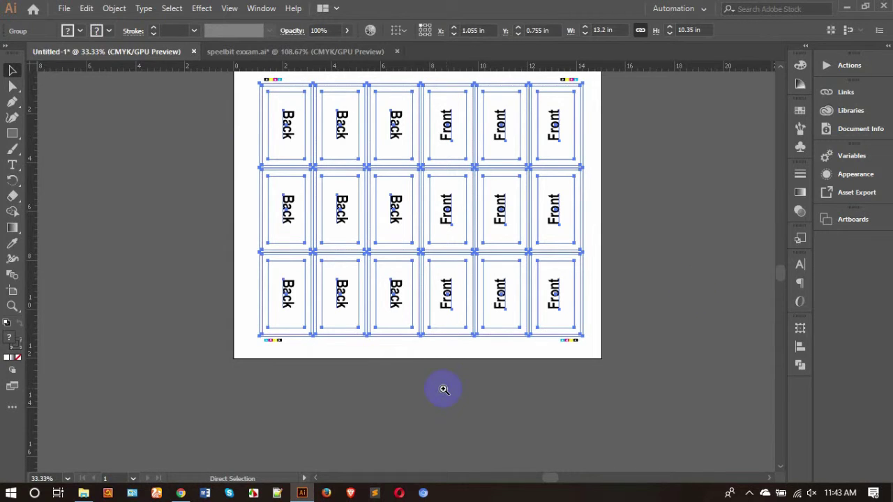
{"action": "left_click_drag", "start_coordinate": [406, 359], "coordinate": [697, 282]}
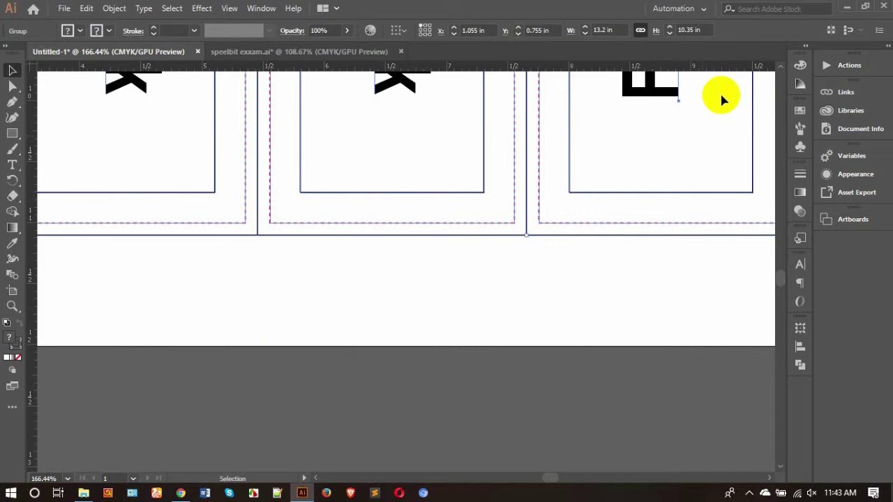
{"action": "key", "text": "ctrl+space"}
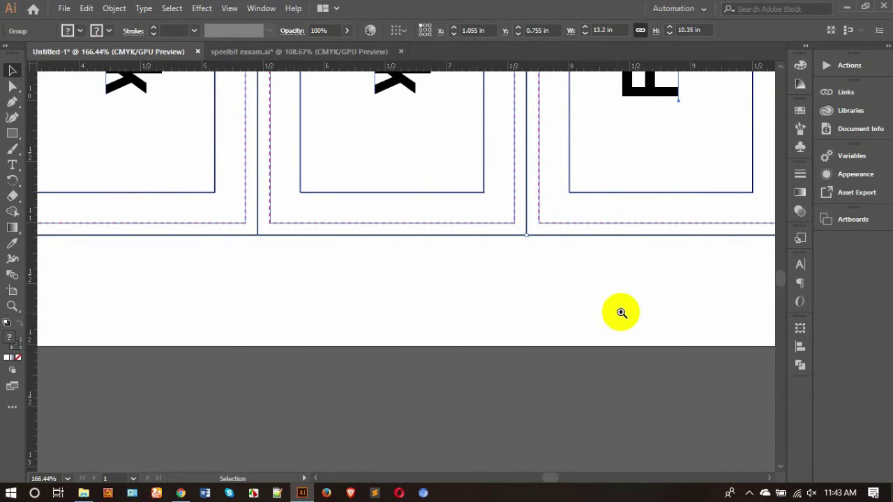
{"action": "left_click_drag", "start_coordinate": [621, 313], "coordinate": [631, 274]}
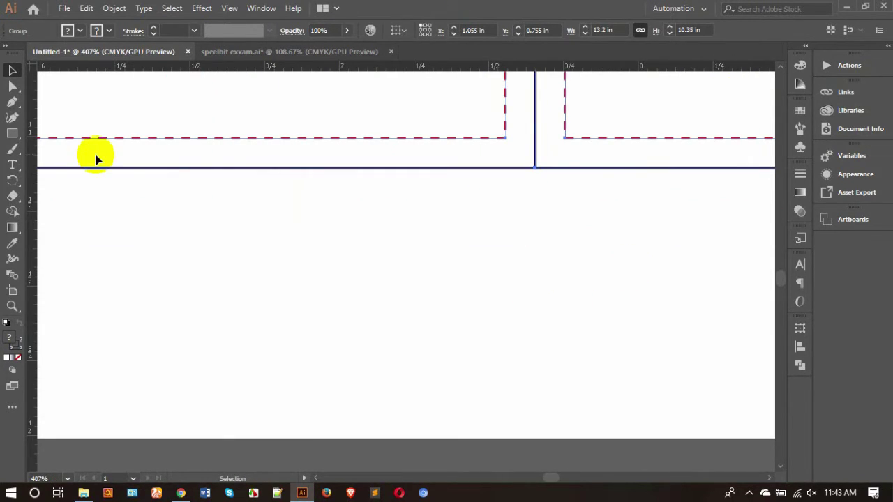
{"action": "left_click_drag", "start_coordinate": [31, 185], "coordinate": [534, 125]}
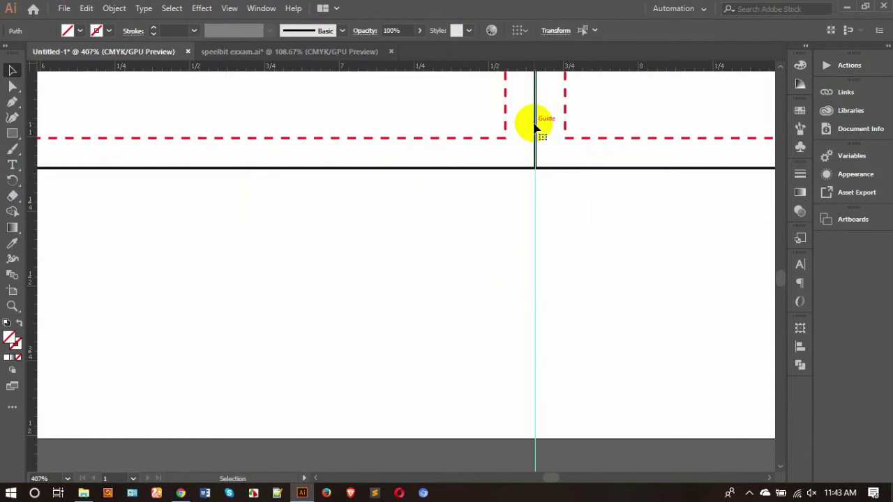
{"action": "left_click", "coordinate": [410, 265]}
{"action": "key", "text": "ctrl+0"}
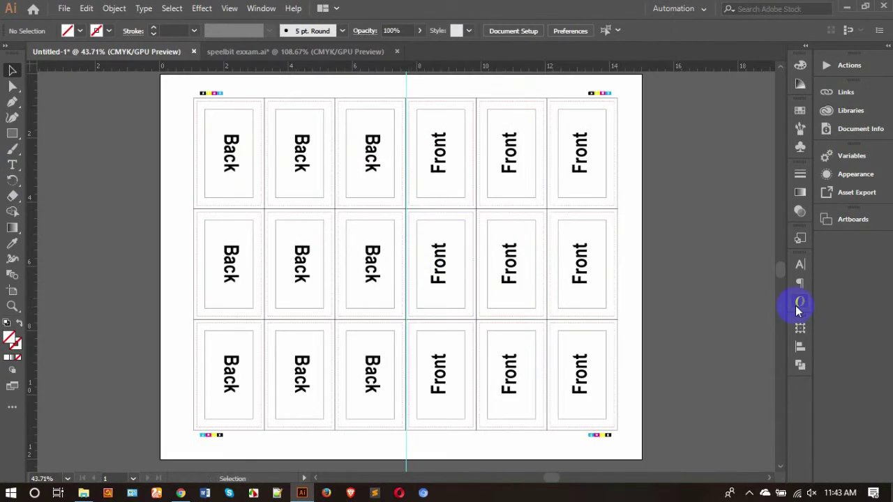
- Place a horizontal guide through the vertical centre of the card group, across the middle row
{"action": "left_click", "coordinate": [621, 253]}
{"action": "key", "text": "z"}
{"action": "left_click_drag", "start_coordinate": [611, 251], "coordinate": [759, 289]}
{"action": "left_click_drag", "start_coordinate": [658, 226], "coordinate": [704, 342]}
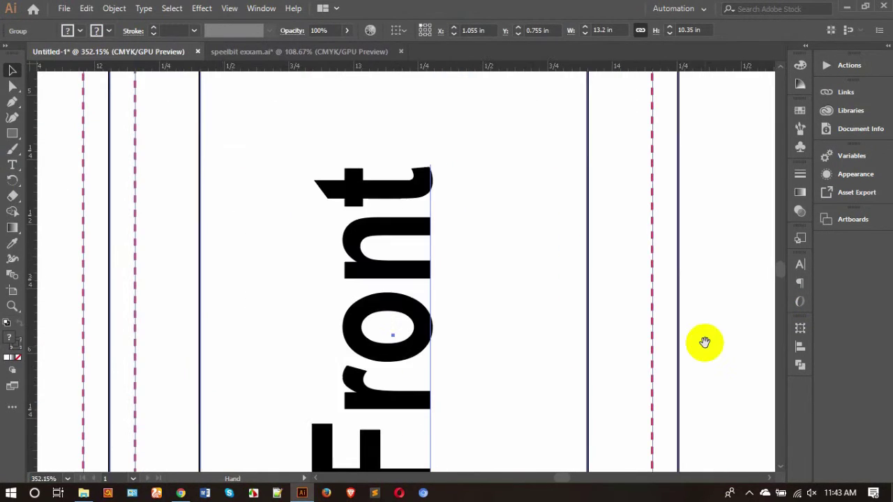
{"action": "left_click", "coordinate": [705, 341]}
{"action": "left_click_drag", "start_coordinate": [495, 283], "coordinate": [645, 289]}
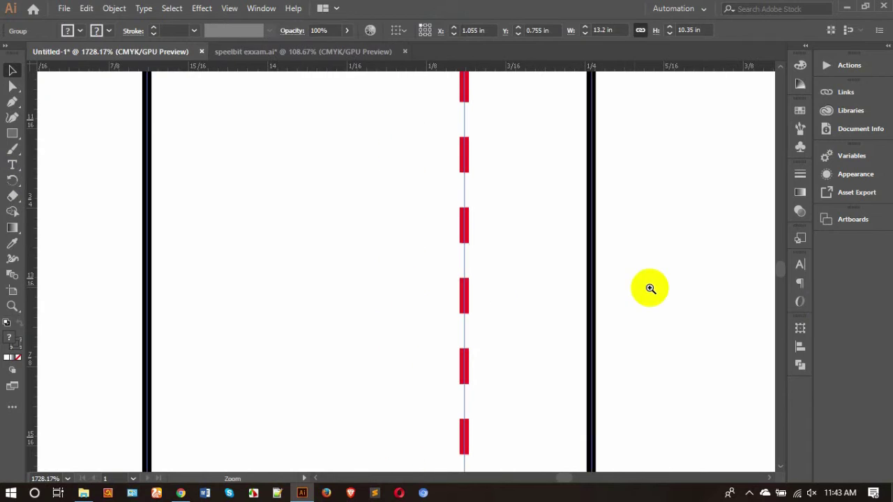
{"action": "left_click_drag", "start_coordinate": [663, 393], "coordinate": [680, 212]}
{"action": "left_click_drag", "start_coordinate": [545, 66], "coordinate": [567, 235]}
{"action": "left_click", "coordinate": [612, 252]}
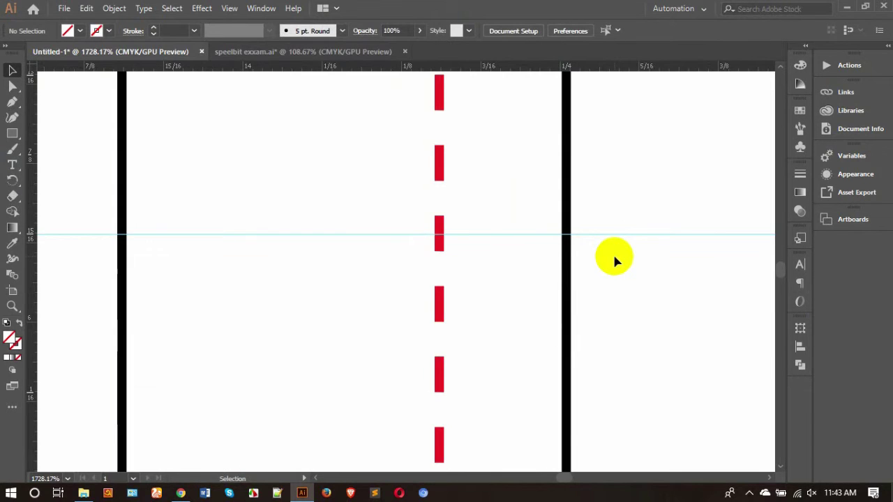
{"action": "key", "text": "ctrl+0"}
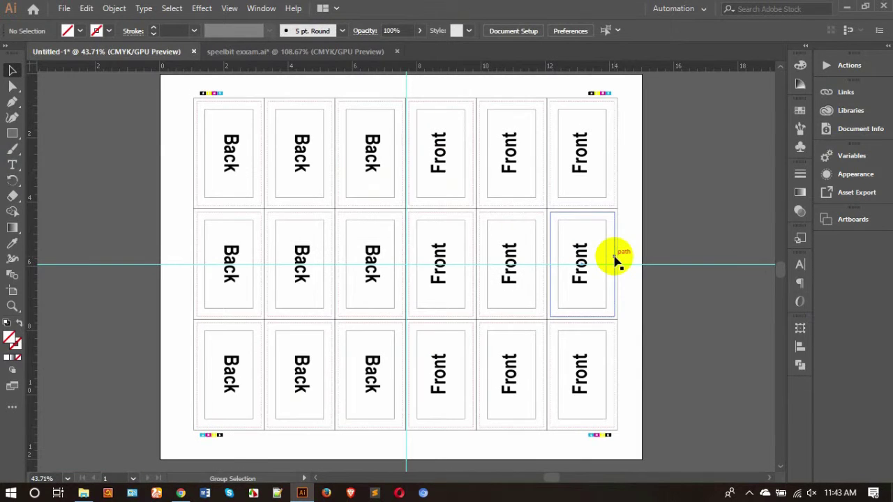
- Check both guides against the centre of the selected card group, also in outline view
{"action": "left_click", "coordinate": [438, 251]}
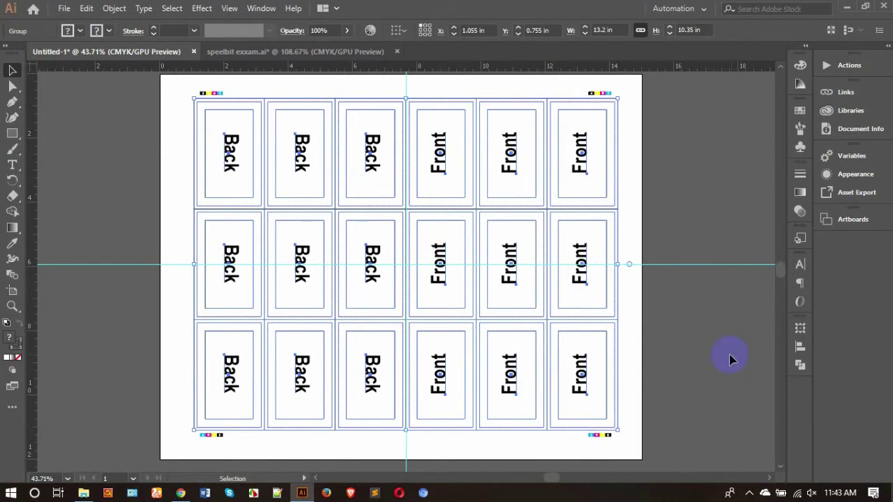
{"action": "key", "text": "ctrl+y"}
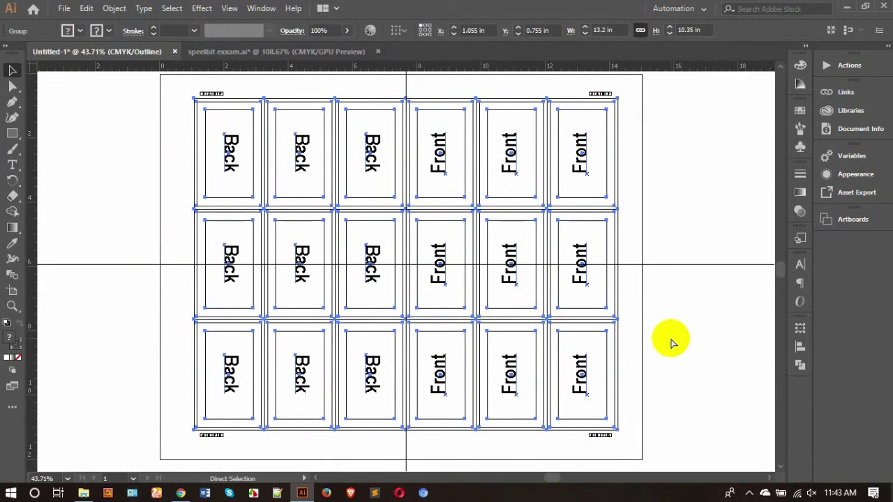
{"action": "key", "text": "ctrl+y"}
{"action": "left_click", "coordinate": [681, 333]}
- Draw a straight horizontal line about 11 in long between the two bottom CMYK strips with the Pen tool
{"action": "scroll", "coordinate": [674, 325], "scroll_direction": "down", "scroll_amount": 5}
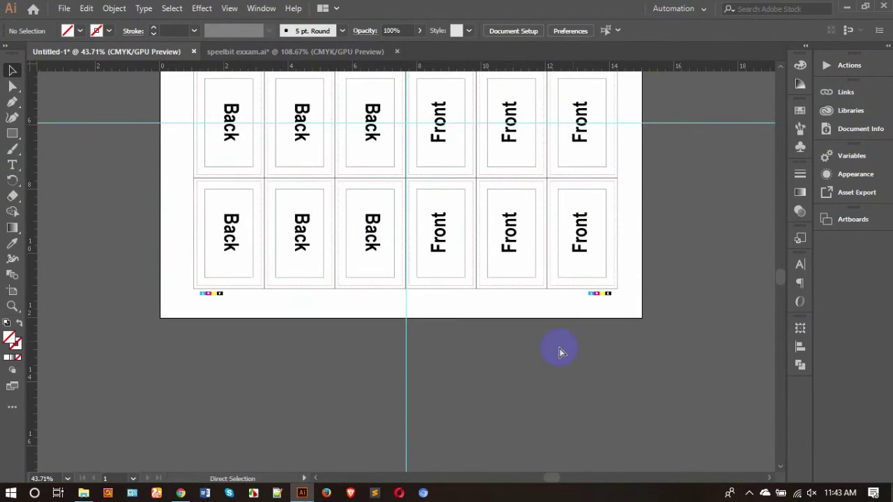
{"action": "left_click", "coordinate": [534, 363], "text": "ctrl"}
{"action": "left_click_drag", "start_coordinate": [535, 363], "coordinate": [602, 342]}
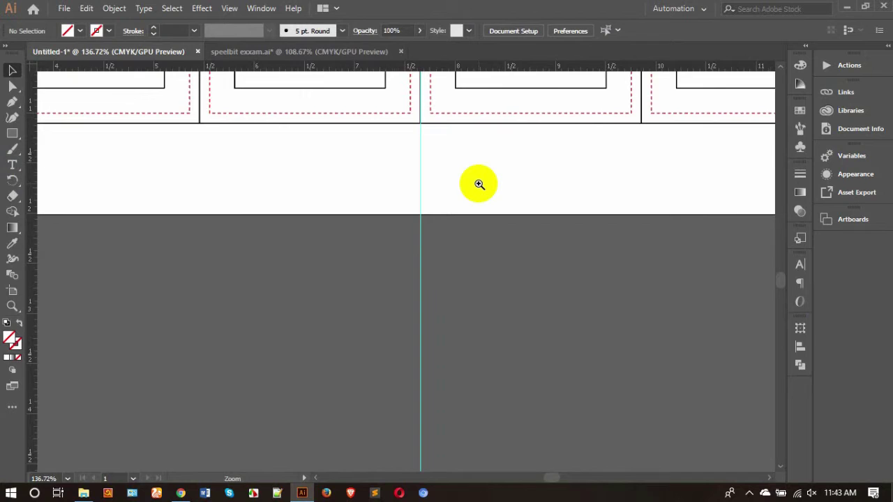
{"action": "key", "text": "ctrl+minus"}
{"action": "key", "text": "ctrl+minus"}
{"action": "key", "text": "p"}
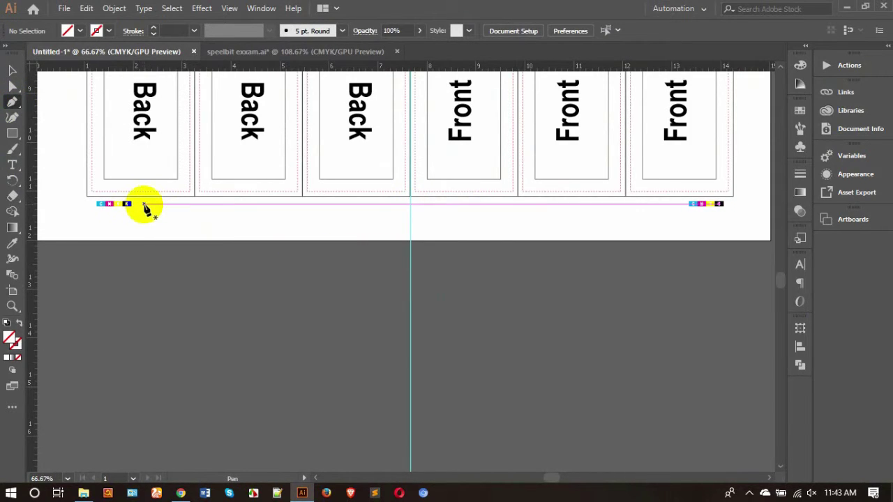
{"action": "left_click", "coordinate": [141, 204]}
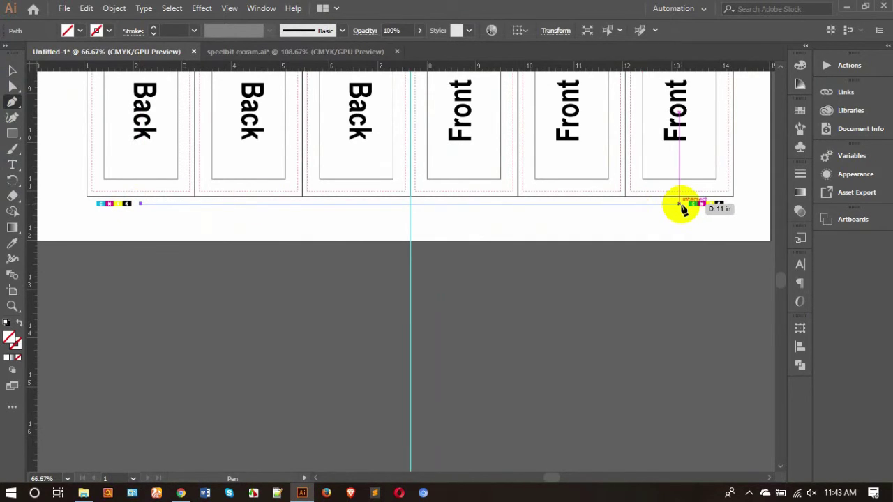
{"action": "left_click", "coordinate": [680, 204]}
{"action": "left_click", "coordinate": [12, 70]}
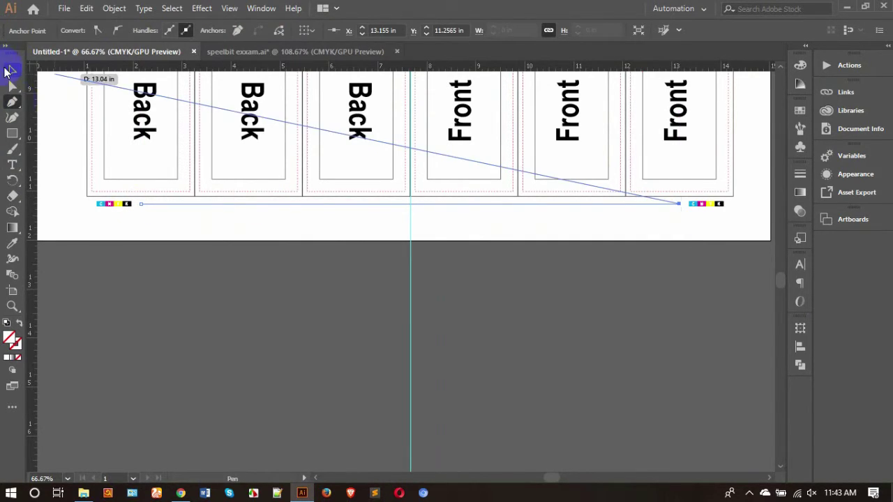
- Copy the card outline's 0.5 pt black stroke onto the new horizontal line with the Eyedropper
{"action": "left_click", "coordinate": [13, 244]}
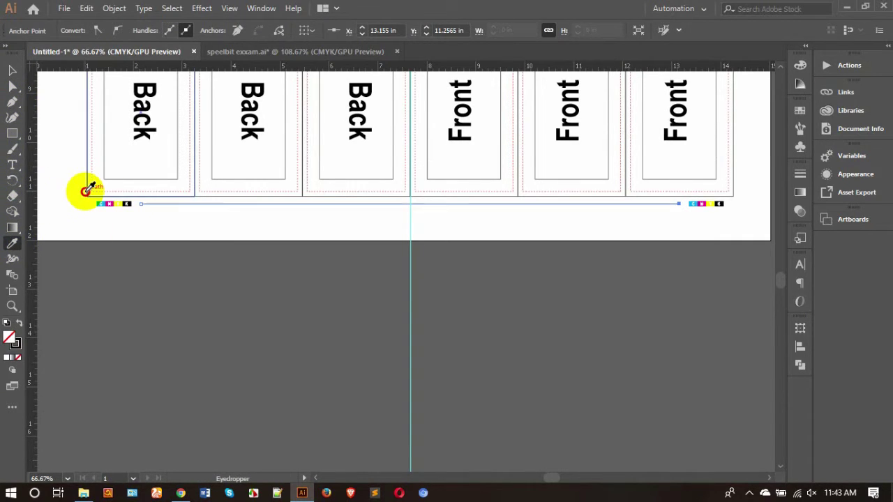
{"action": "left_click", "coordinate": [11, 68]}
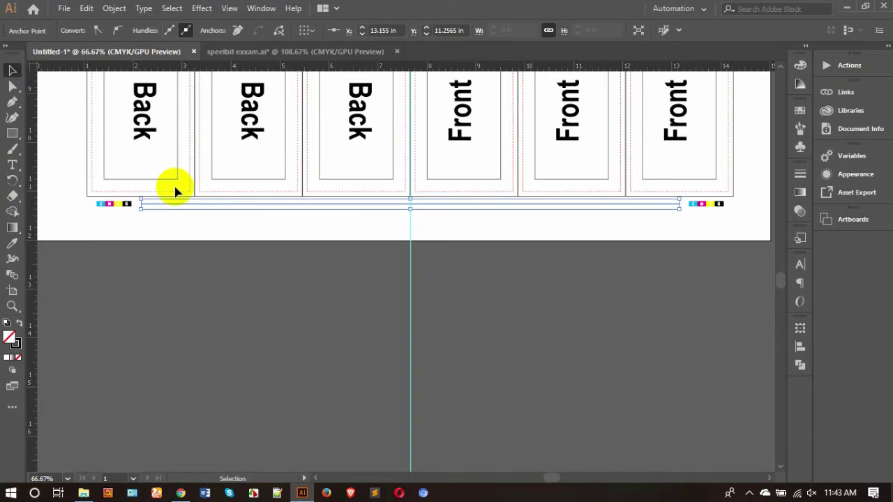
{"action": "left_click", "coordinate": [167, 175]}
{"action": "key", "text": "ctrl+space"}
{"action": "left_click_drag", "start_coordinate": [285, 255], "coordinate": [403, 280]}
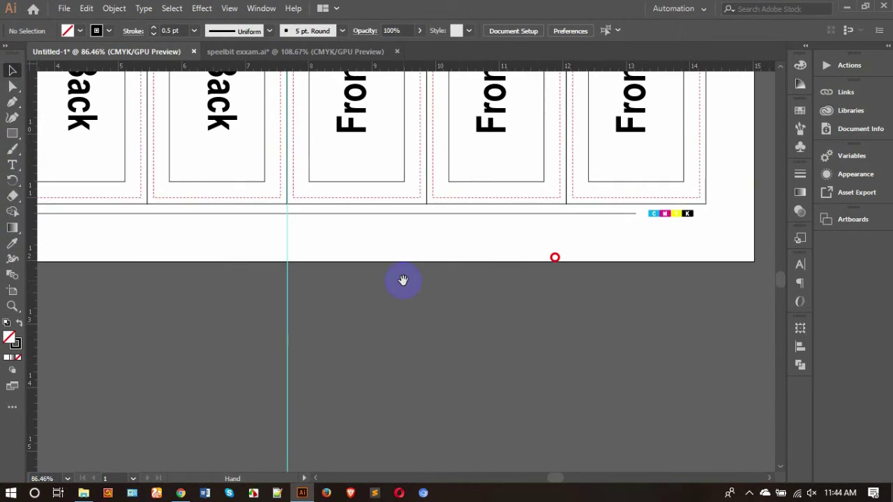
{"action": "left_click", "coordinate": [615, 214]}
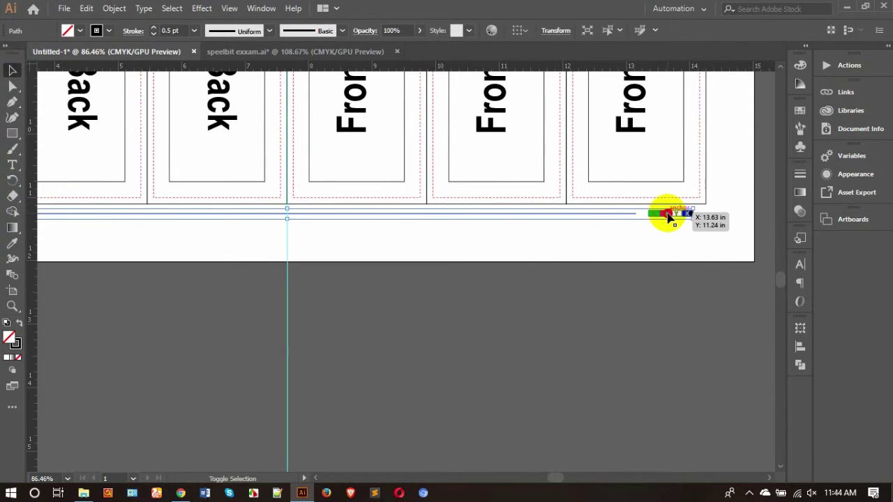
{"action": "left_click", "coordinate": [668, 218], "text": "shift"}
{"action": "scroll", "coordinate": [568, 305], "scroll_direction": "left", "scroll_amount": 3}
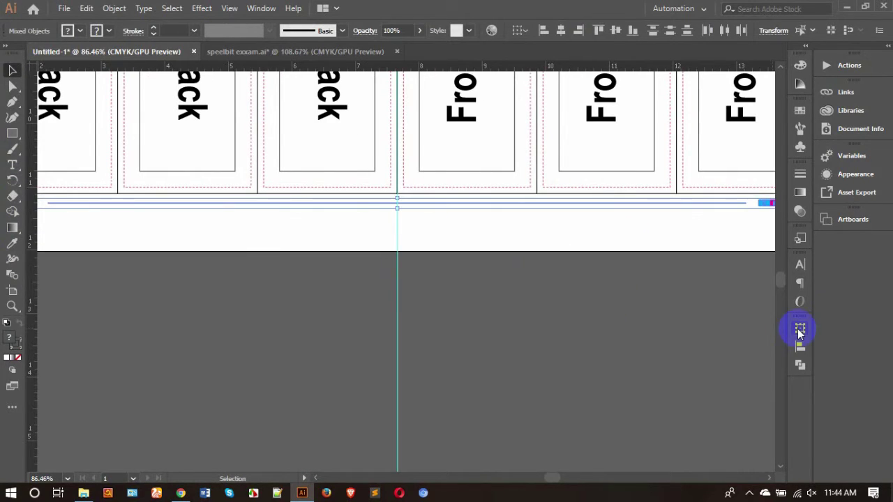
{"action": "left_click", "coordinate": [800, 330]}
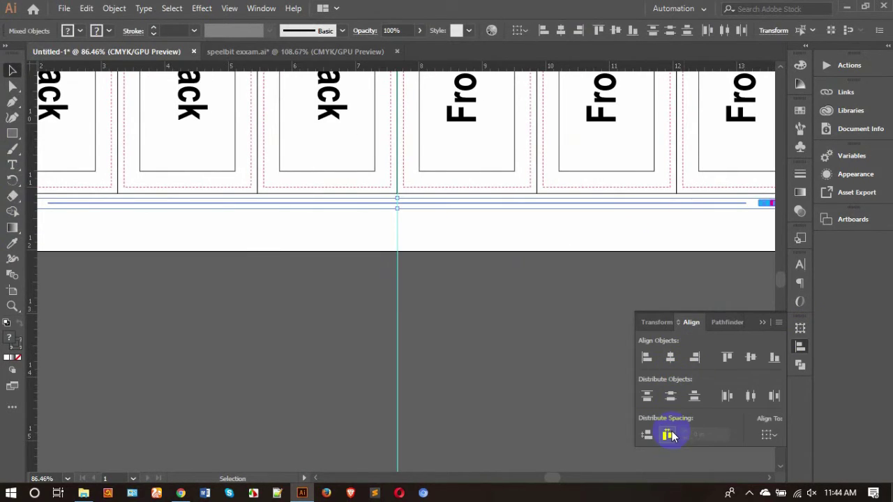
{"action": "left_click", "coordinate": [524, 361]}
- Show the full stroke options and add outward-pointing arrowheads to both ends of the line between the bottom strips
{"action": "left_click_drag", "start_coordinate": [533, 281], "coordinate": [374, 297]}
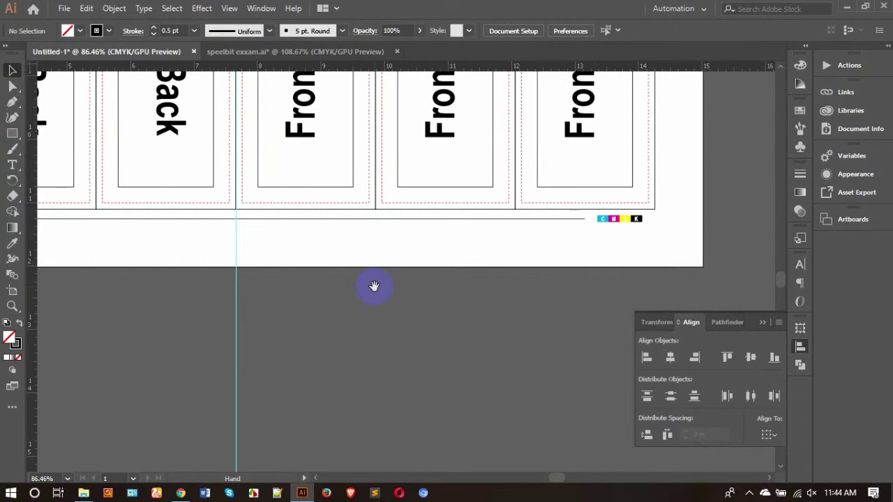
{"action": "left_click", "coordinate": [571, 220]}
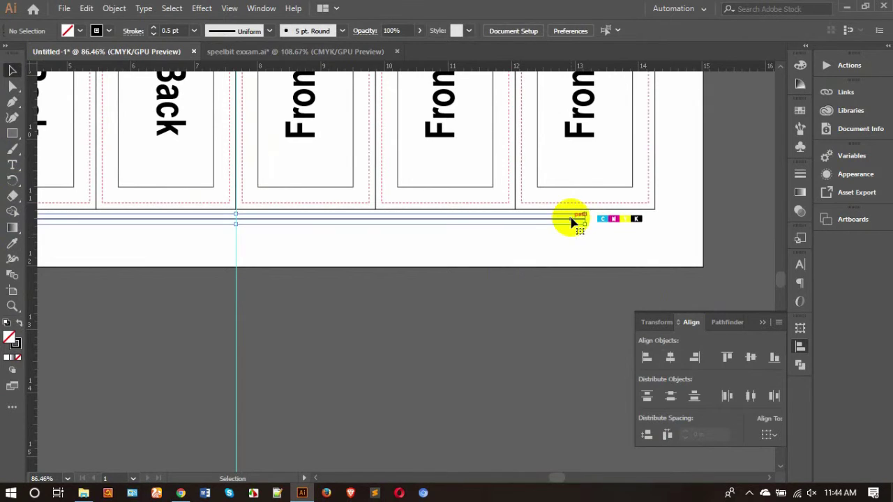
{"action": "left_click", "coordinate": [802, 176]}
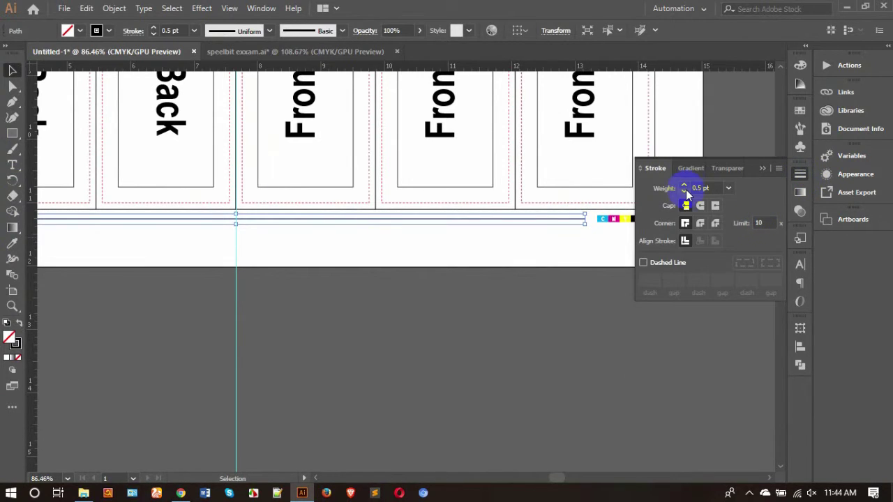
{"action": "left_click", "coordinate": [779, 168]}
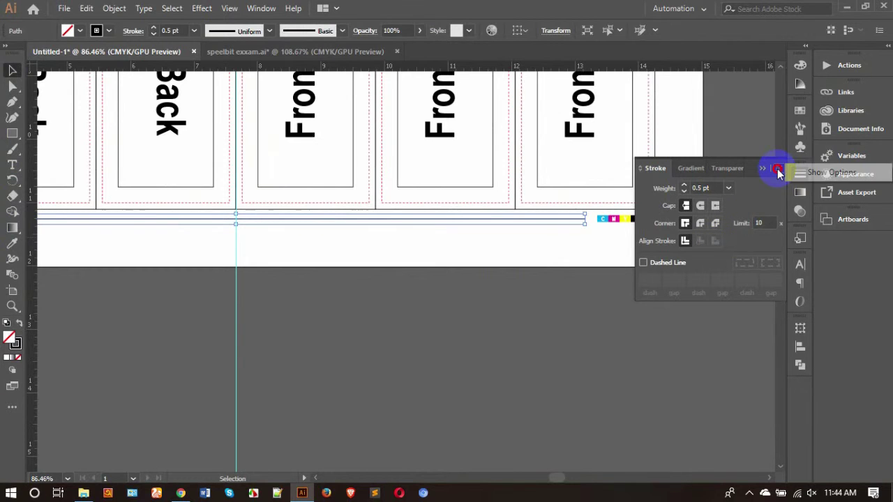
{"action": "left_click", "coordinate": [804, 176]}
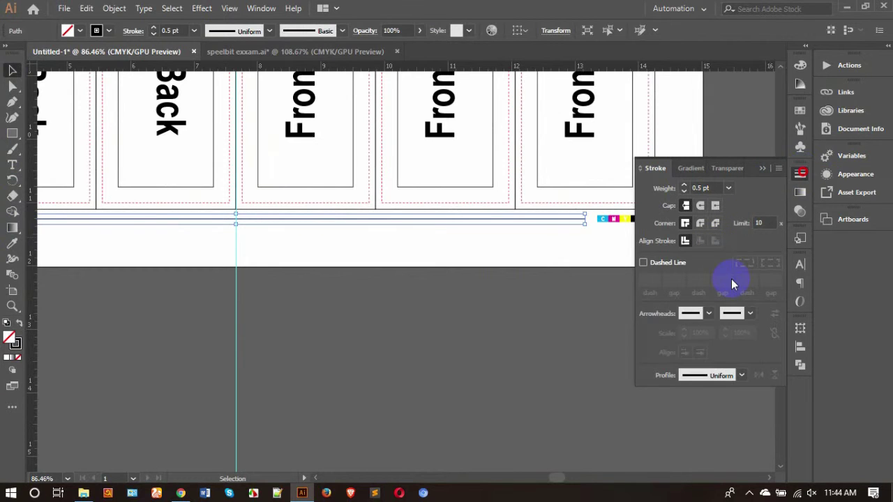
{"action": "left_click", "coordinate": [751, 313]}
{"action": "left_click", "coordinate": [711, 148]}
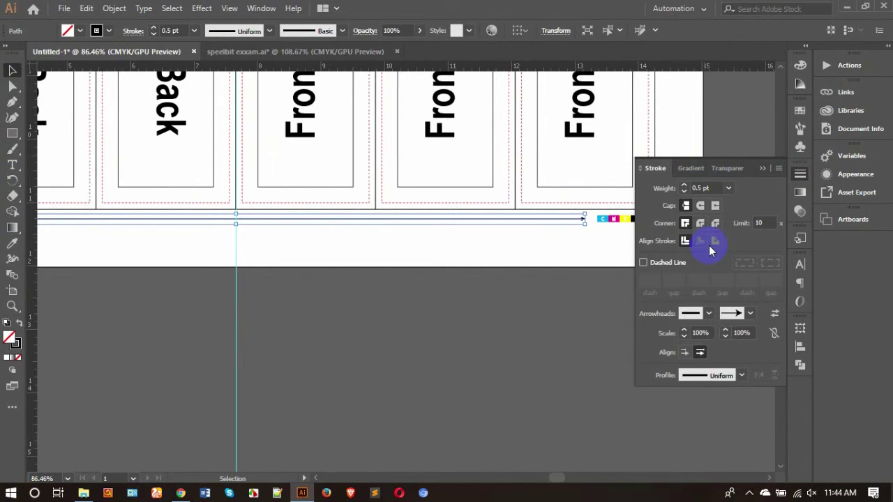
{"action": "left_click", "coordinate": [689, 315]}
{"action": "left_click", "coordinate": [632, 148]}
{"action": "left_click", "coordinate": [518, 302]}
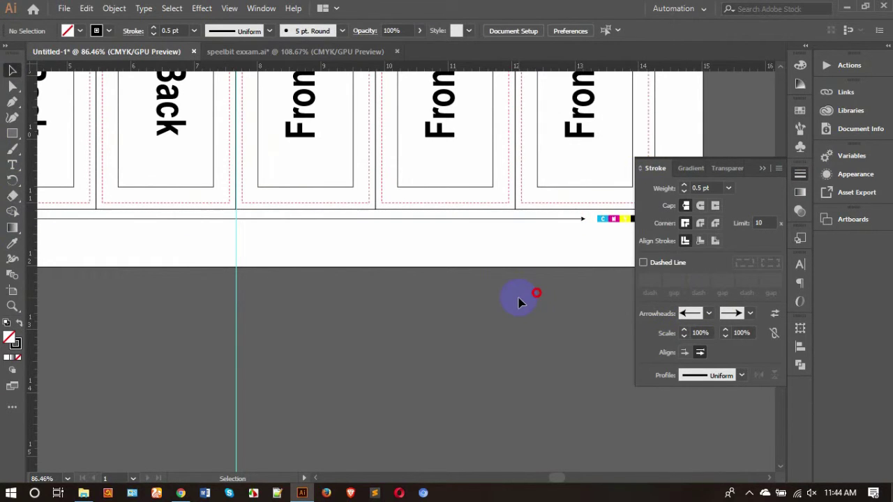
- Delete the vertical centre guide and undo the deletion
{"action": "key", "text": "ctrl+0"}
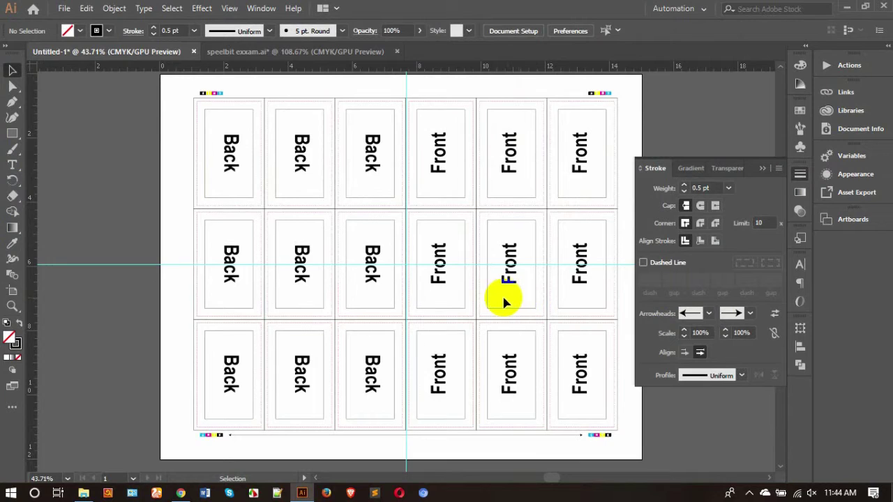
{"action": "scroll", "coordinate": [506, 302], "scroll_direction": "down", "scroll_amount": 3}
{"action": "left_click", "coordinate": [405, 410]}
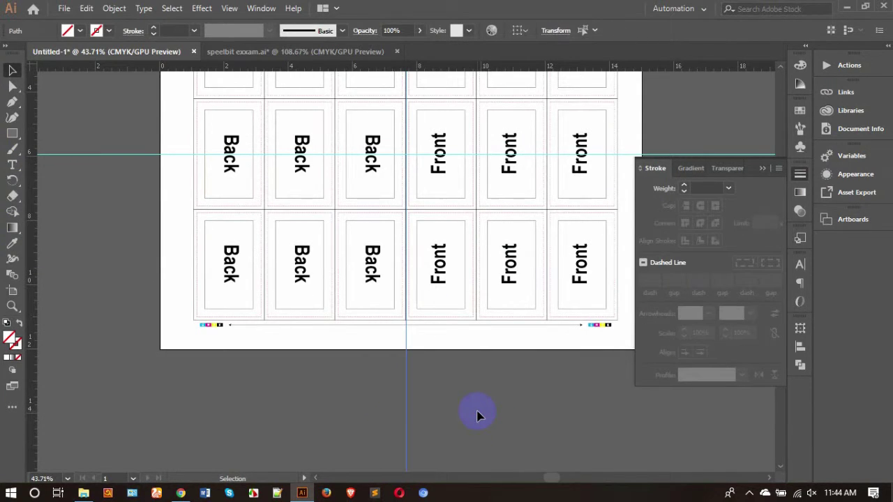
{"action": "left_click", "coordinate": [477, 415]}
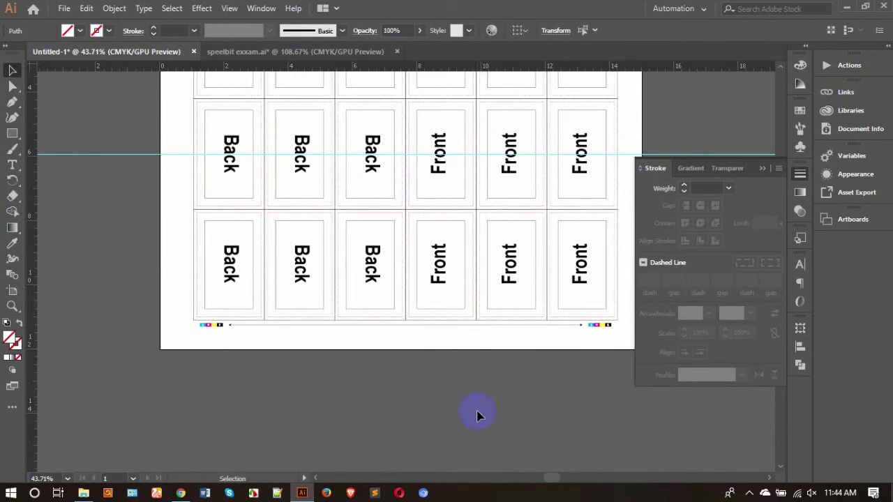
{"action": "scroll", "coordinate": [479, 412], "scroll_direction": "up", "scroll_amount": 2}
{"action": "key", "text": "z"}
{"action": "left_click", "coordinate": [446, 420]}
{"action": "left_click", "coordinate": [449, 416]}
{"action": "key", "text": "a"}
{"action": "key", "text": "z"}
{"action": "scroll", "coordinate": [450, 406], "scroll_direction": "up", "scroll_amount": 3}
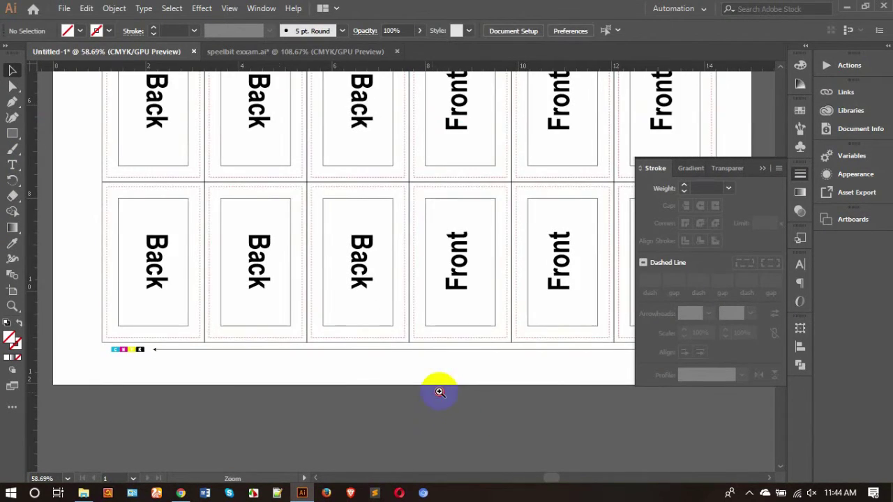
{"action": "left_click", "coordinate": [519, 370]}
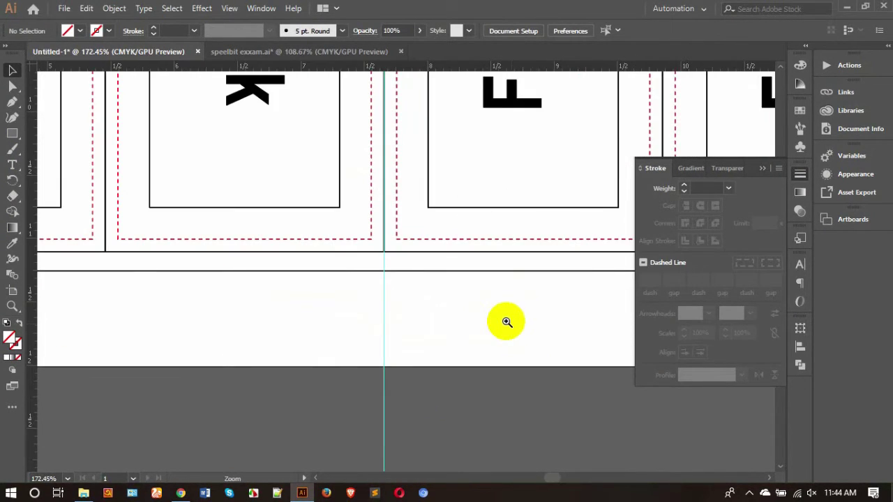
- Draw a vertical line about 0.25 in long down from the arrowed line, starting at its intersection with the vertical guide
{"action": "key", "text": "v"}
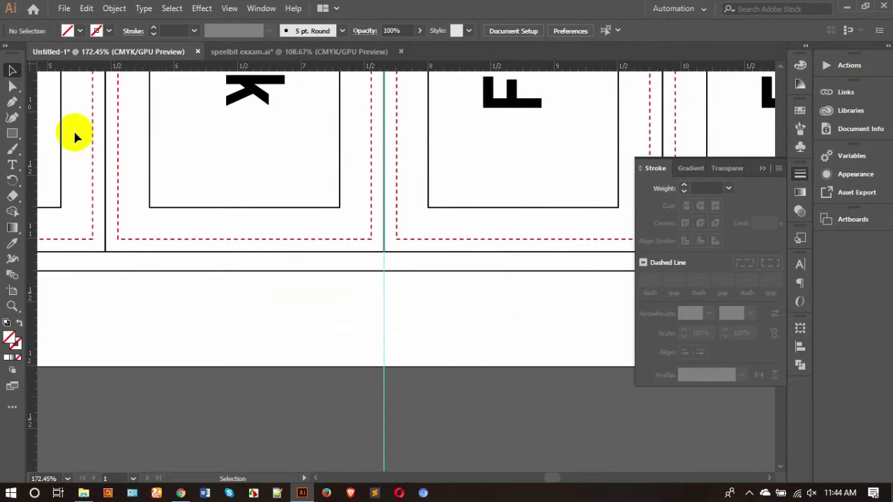
{"action": "left_click", "coordinate": [12, 101]}
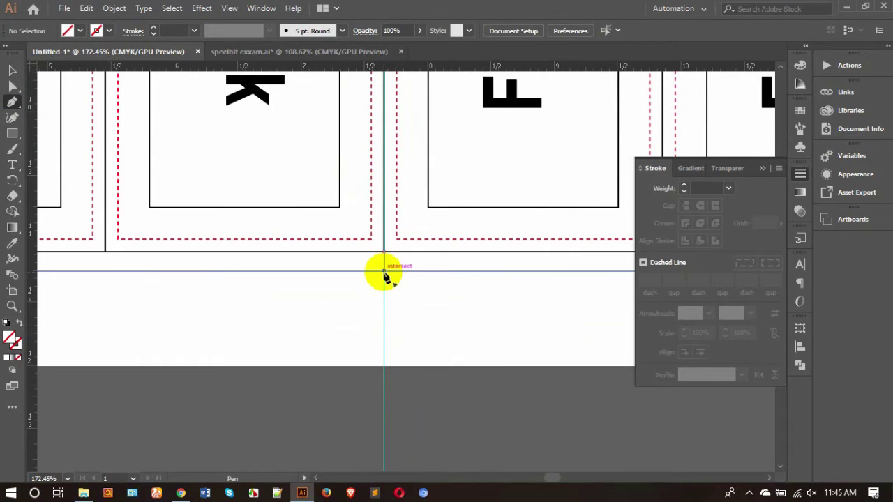
{"action": "left_click", "coordinate": [384, 271]}
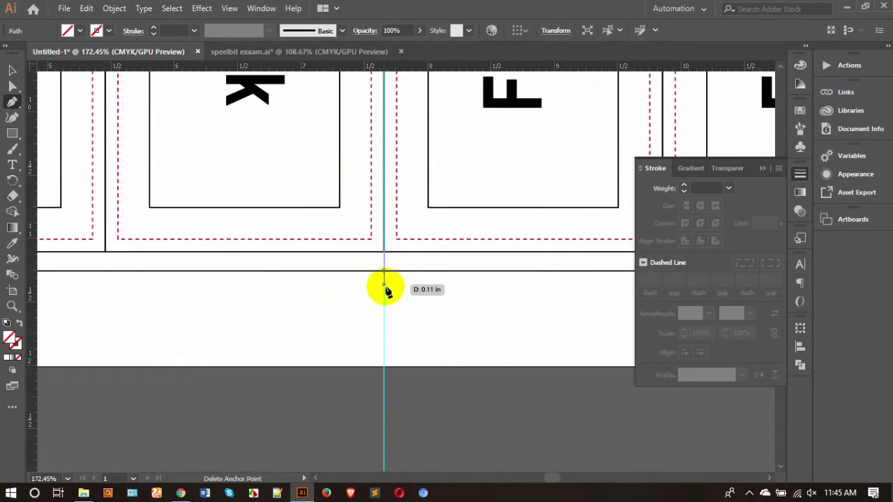
{"action": "left_click", "coordinate": [383, 302]}
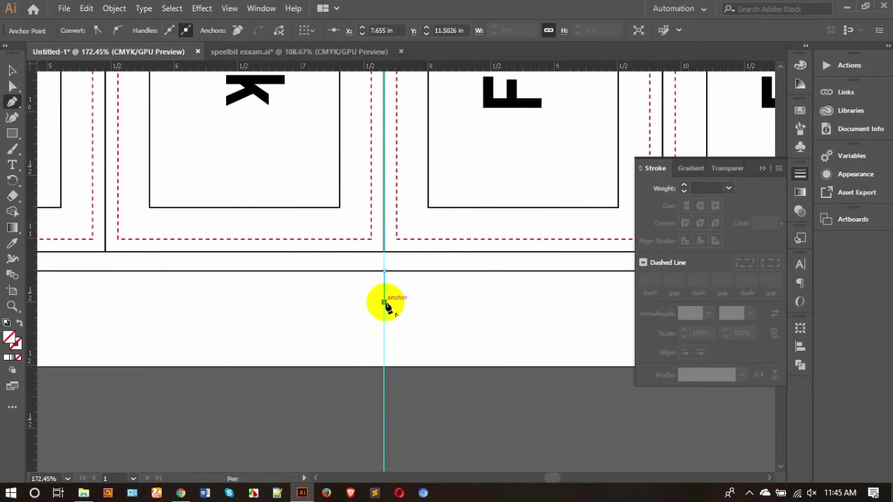
{"action": "left_click", "coordinate": [11, 71]}
{"action": "left_click", "coordinate": [409, 371]}
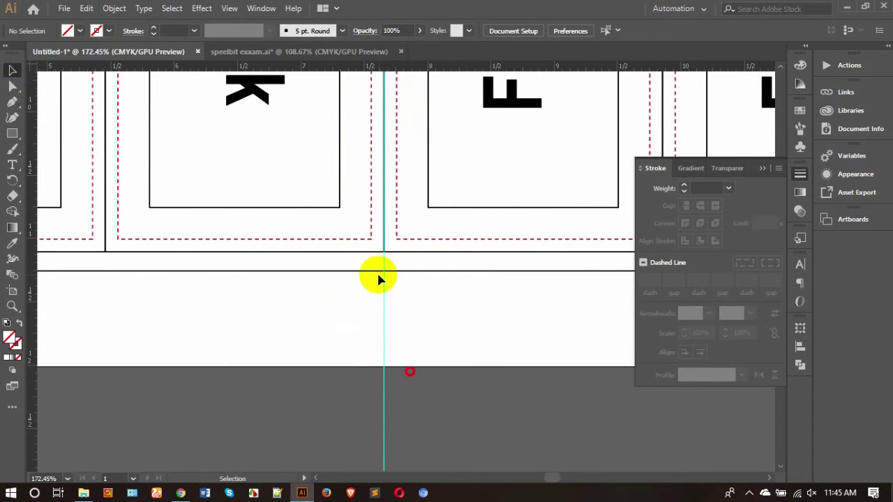
- Give the short vertical line the horizontal line's 0.5 pt black stroke and add an arrowhead at its lower end
{"action": "left_click", "coordinate": [384, 294]}
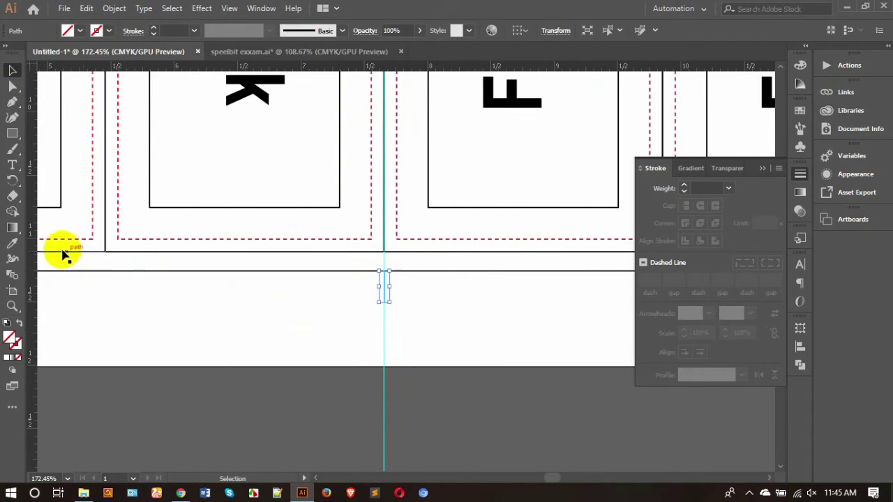
{"action": "key", "text": "i"}
{"action": "left_click", "coordinate": [289, 270]}
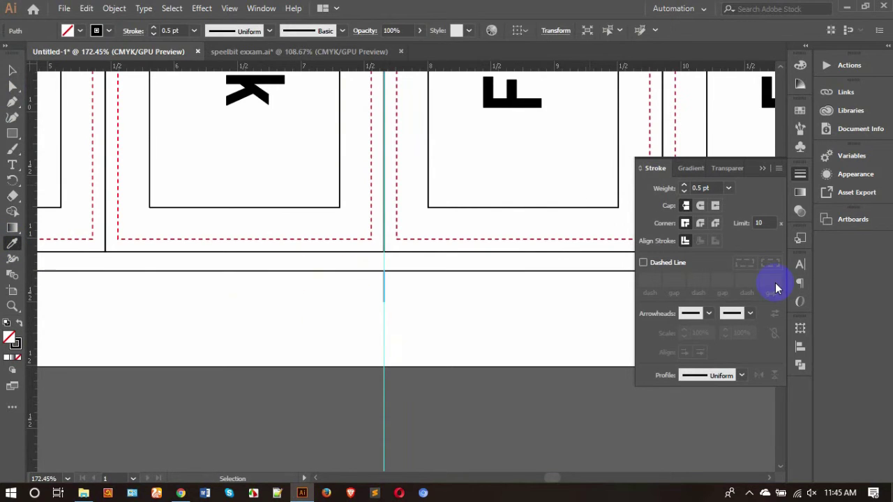
{"action": "left_click", "coordinate": [739, 313]}
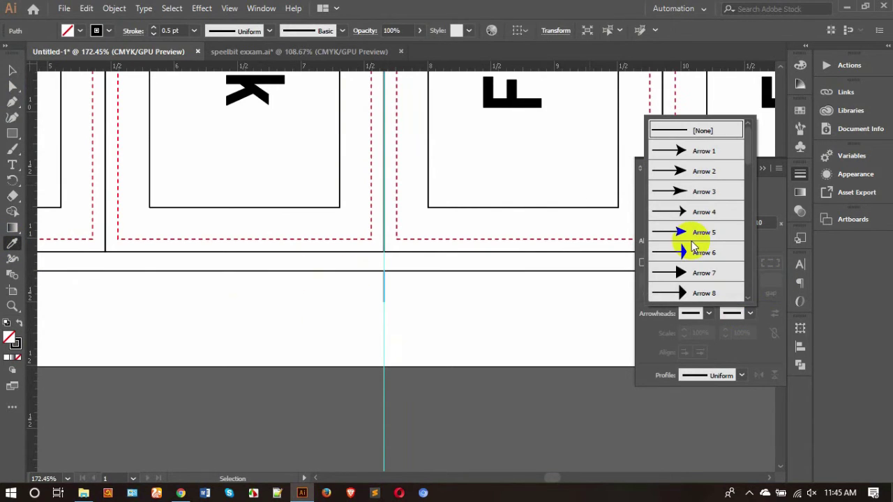
{"action": "left_click", "coordinate": [691, 241]}
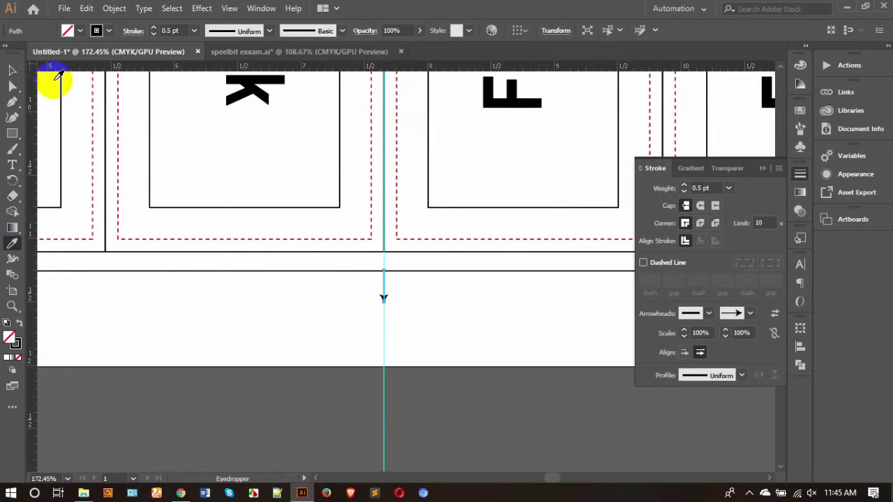
- Delete the vertical centre guide running between the Back and Front columns
{"action": "left_click", "coordinate": [13, 69]}
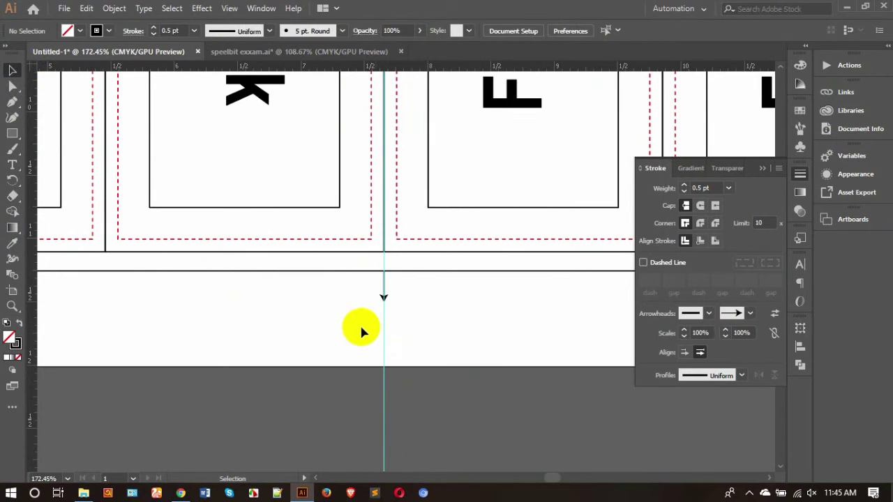
{"action": "left_click", "coordinate": [481, 361]}
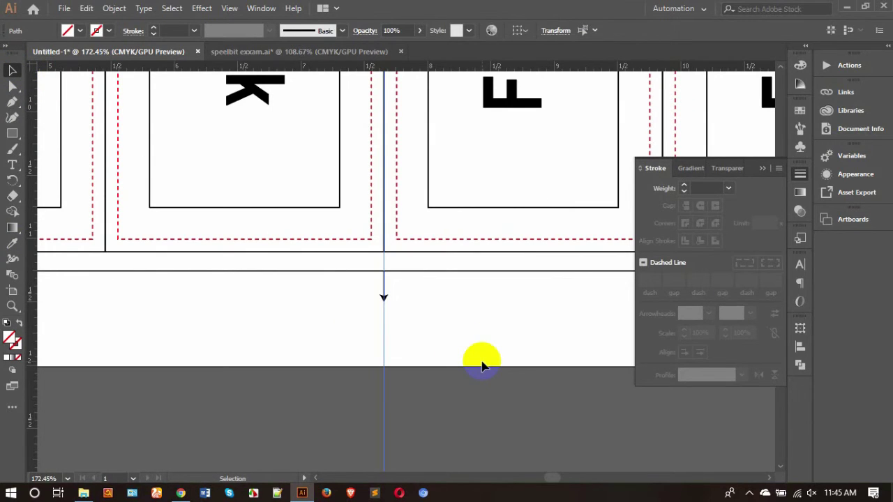
{"action": "left_click", "coordinate": [334, 362]}
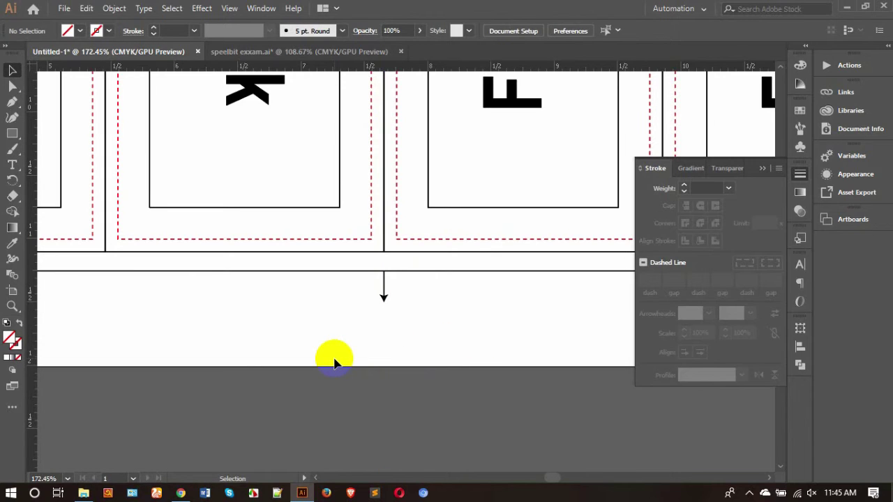
{"action": "key", "text": "ctrl+0"}
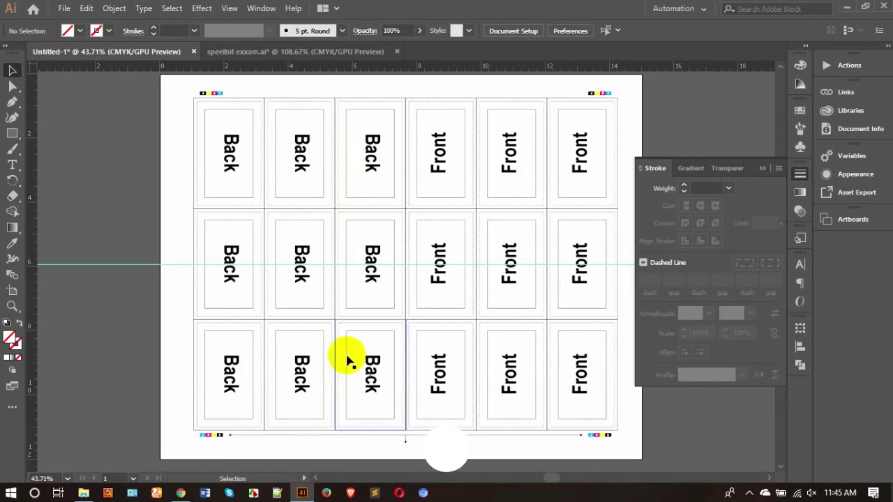
{"action": "scroll", "coordinate": [349, 360], "scroll_direction": "down", "scroll_amount": 2}
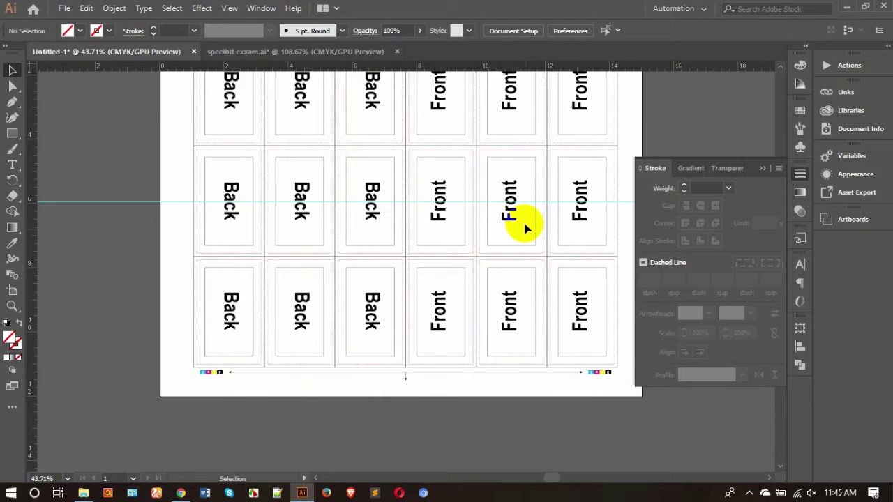
{"action": "scroll", "coordinate": [523, 221], "scroll_direction": "up", "scroll_amount": 3}
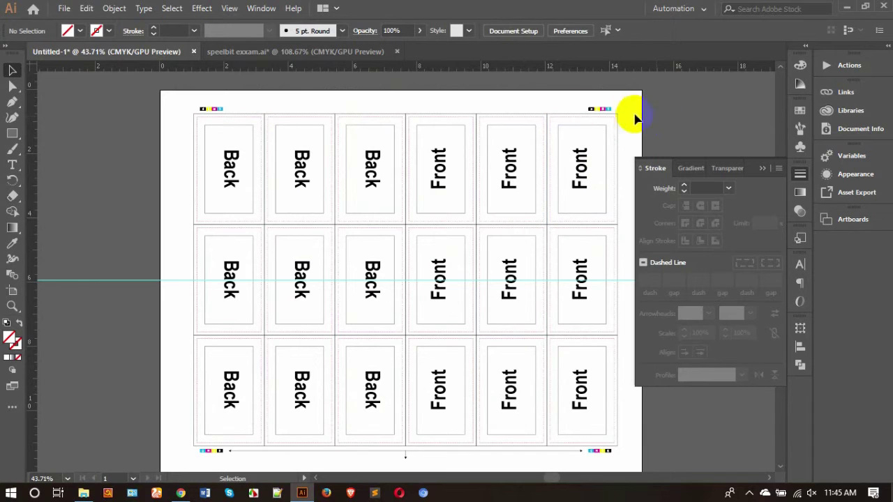
{"action": "scroll", "coordinate": [523, 168], "scroll_direction": "down", "scroll_amount": 3}
{"action": "key", "text": "z"}
{"action": "left_click_drag", "start_coordinate": [373, 329], "coordinate": [593, 245]}
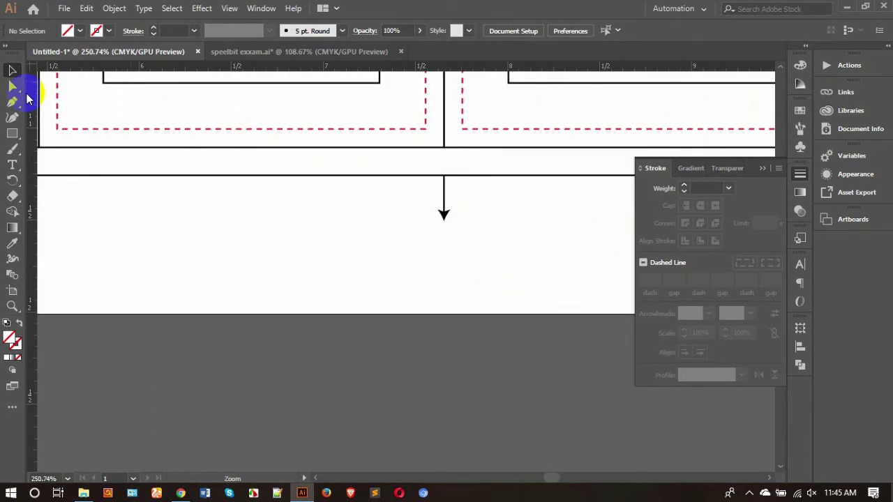
{"action": "left_click", "coordinate": [12, 85]}
{"action": "left_click_drag", "start_coordinate": [419, 204], "coordinate": [488, 231]}
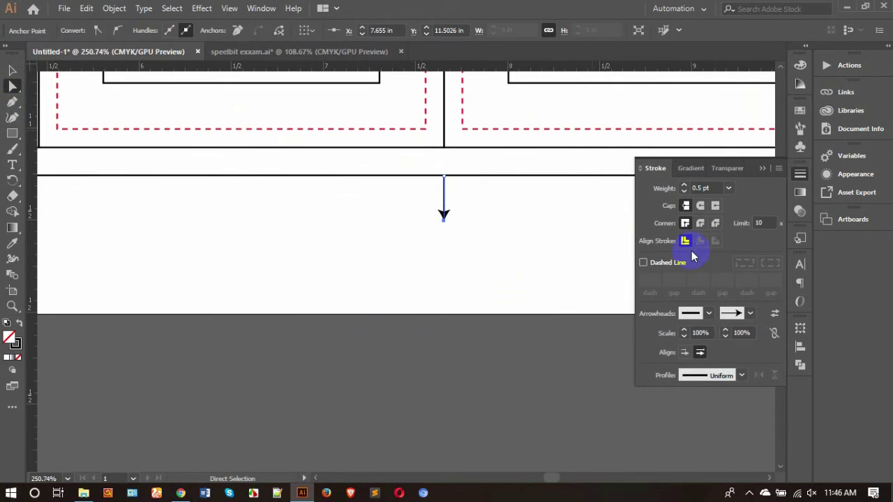
{"action": "left_click", "coordinate": [800, 328]}
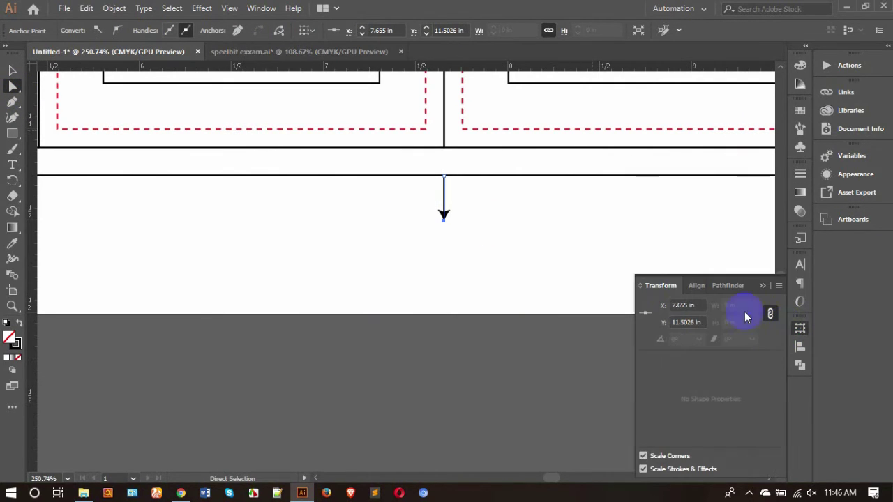
{"action": "left_click", "coordinate": [694, 285]}
{"action": "left_click", "coordinate": [474, 249]}
{"action": "left_click_drag", "start_coordinate": [389, 193], "coordinate": [507, 244]}
{"action": "left_click", "coordinate": [659, 324]}
- Shorten the small centre arrow to a height of 0.1 in with its width and height unlinked
{"action": "left_click", "coordinate": [12, 70]}
{"action": "left_click", "coordinate": [447, 213]}
{"action": "left_click", "coordinate": [445, 213]}
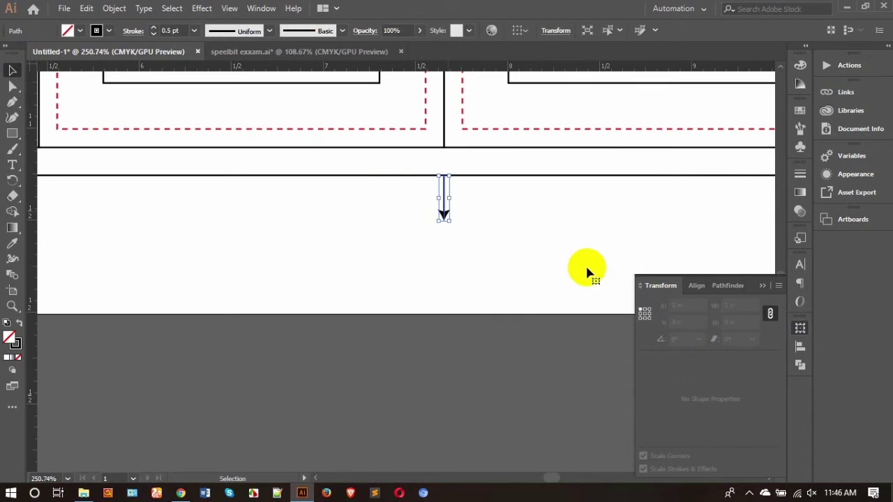
{"action": "left_click", "coordinate": [770, 314]}
{"action": "left_click", "coordinate": [738, 322]}
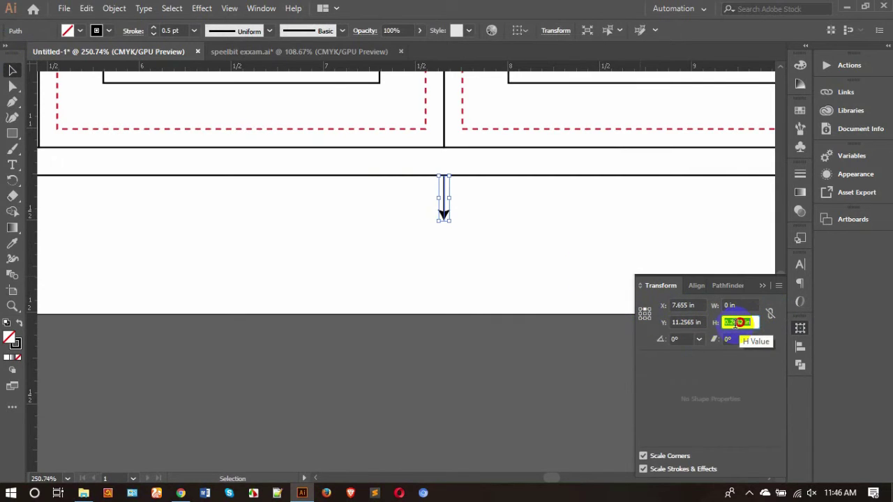
{"action": "type", "text": "0.1"}
{"action": "key", "text": "Return"}
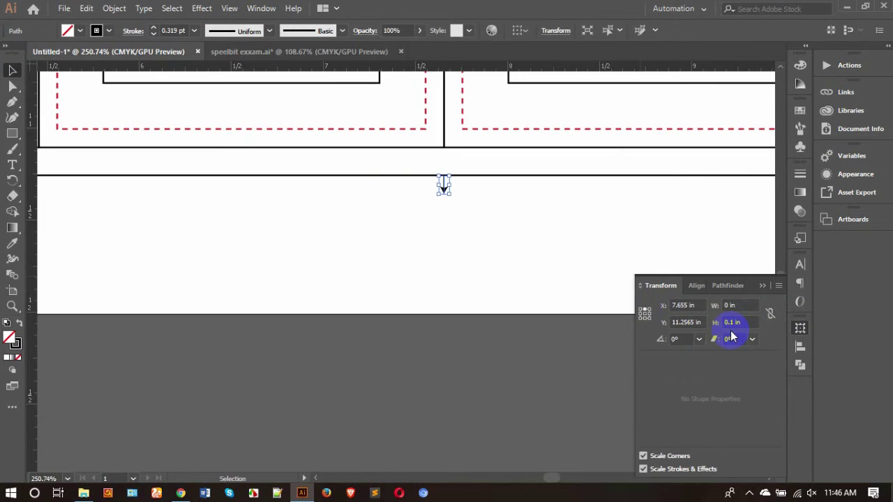
- Restore the shortened centre arrow's 0.5 pt stroke by sampling the horizontal arrowed line with the Eyedropper
{"action": "left_click", "coordinate": [183, 30]}
{"action": "left_click", "coordinate": [12, 245]}
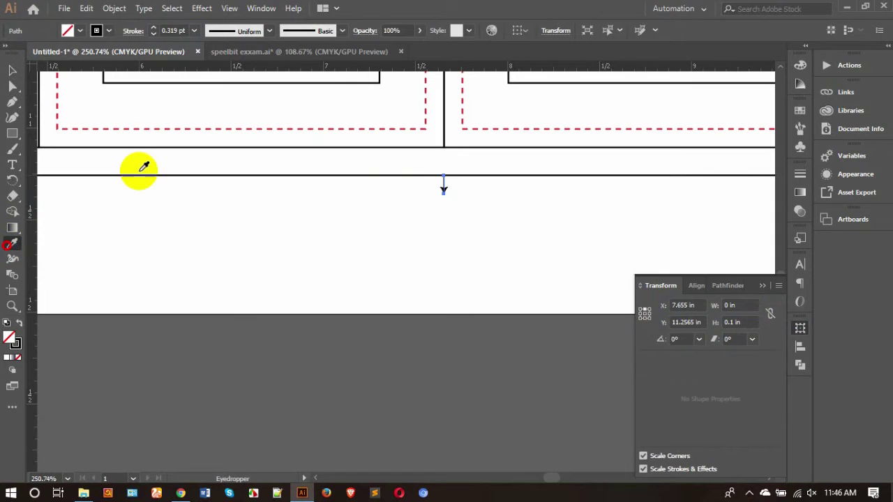
{"action": "left_click", "coordinate": [135, 173]}
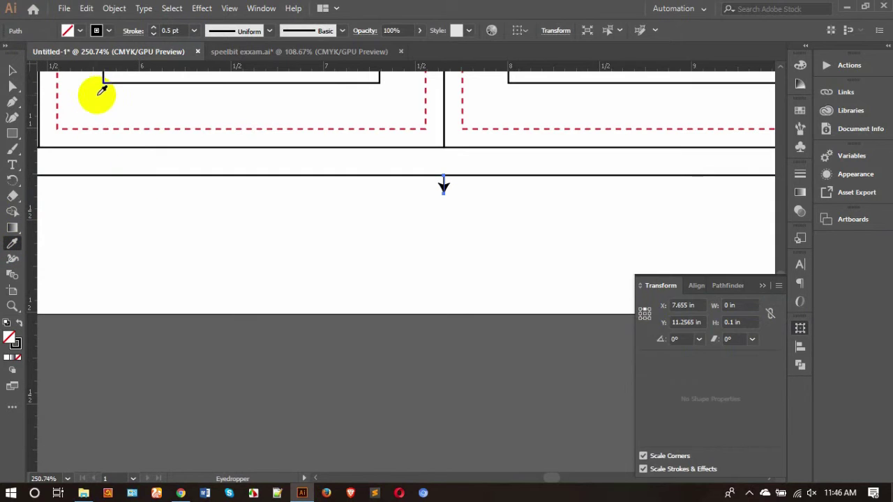
{"action": "left_click", "coordinate": [14, 70]}
{"action": "left_click", "coordinate": [475, 258]}
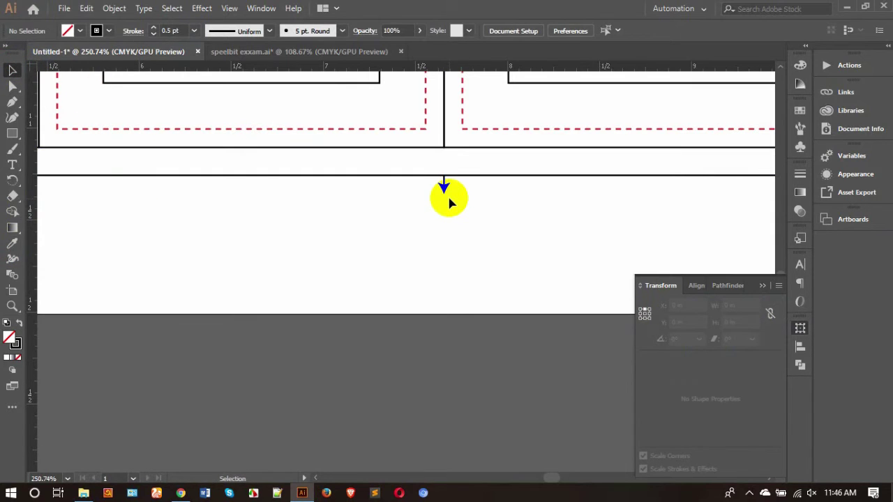
{"action": "left_click", "coordinate": [444, 188]}
{"action": "left_click", "coordinate": [466, 211]}
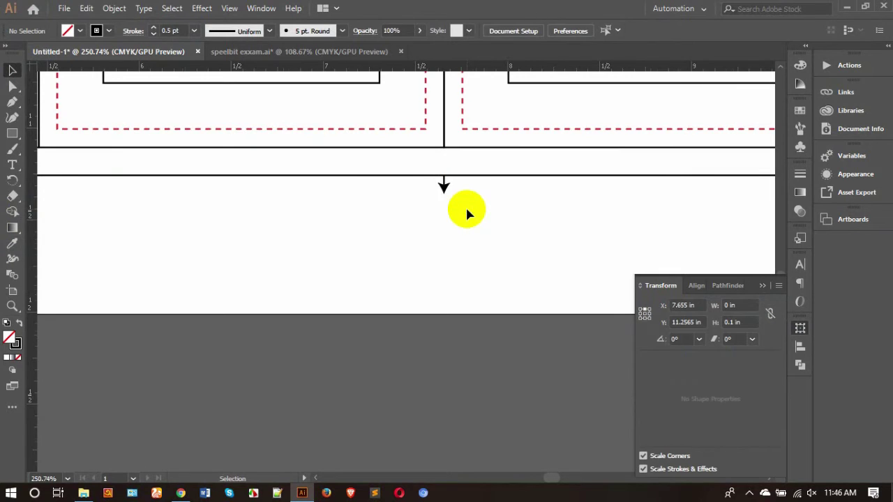
- Start a point text below the left part of the arrowed line, replace its placeholder with "L" and left-align it
{"action": "key", "text": "ctrl+minus"}
{"action": "key", "text": "ctrl+minus"}
{"action": "key", "text": "ctrl+minus"}
{"action": "key", "text": "ctrl+minus"}
{"action": "key", "text": "v"}
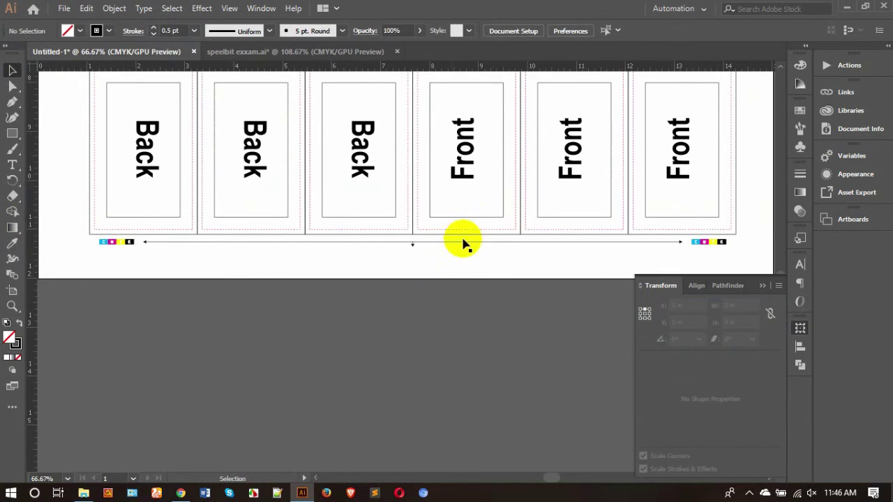
{"action": "left_click_drag", "start_coordinate": [284, 303], "coordinate": [390, 268]}
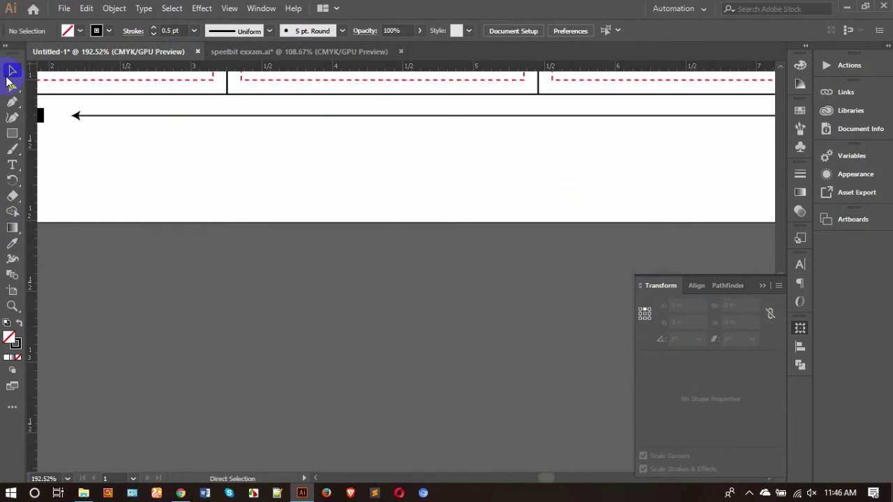
{"action": "left_click", "coordinate": [12, 164]}
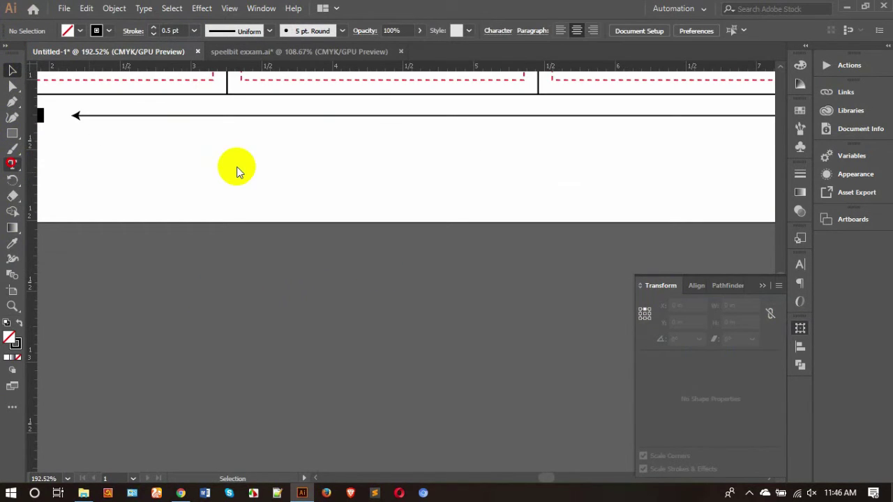
{"action": "left_click", "coordinate": [192, 147]}
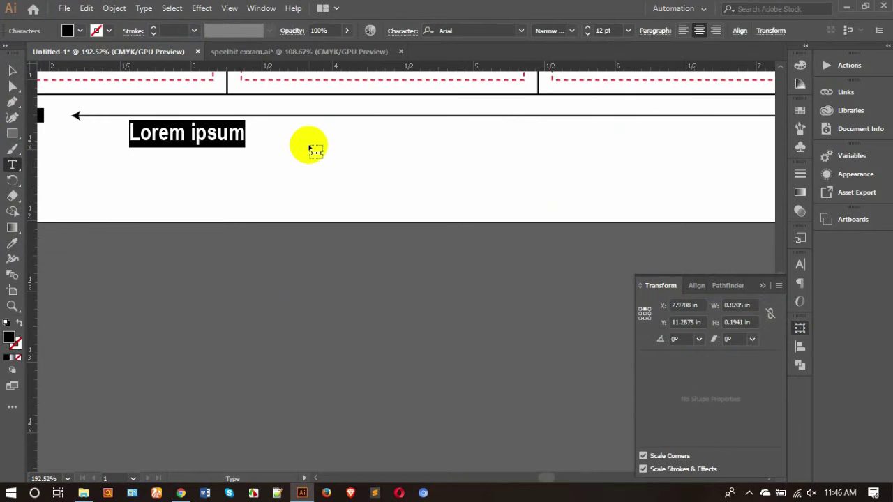
{"action": "type", "text": "L"}
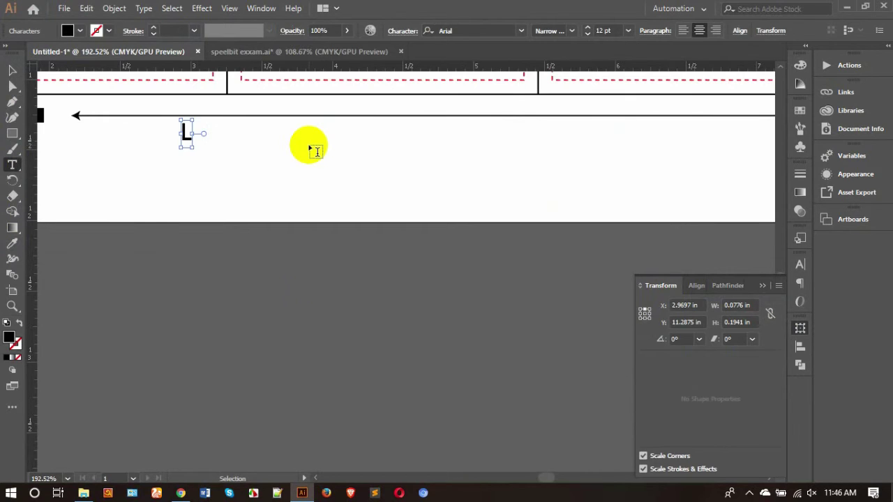
{"action": "type", "text": "L"}
{"action": "key", "text": "ctrl+a"}
{"action": "type", "text": "L"}
{"action": "key", "text": "ctrl+a"}
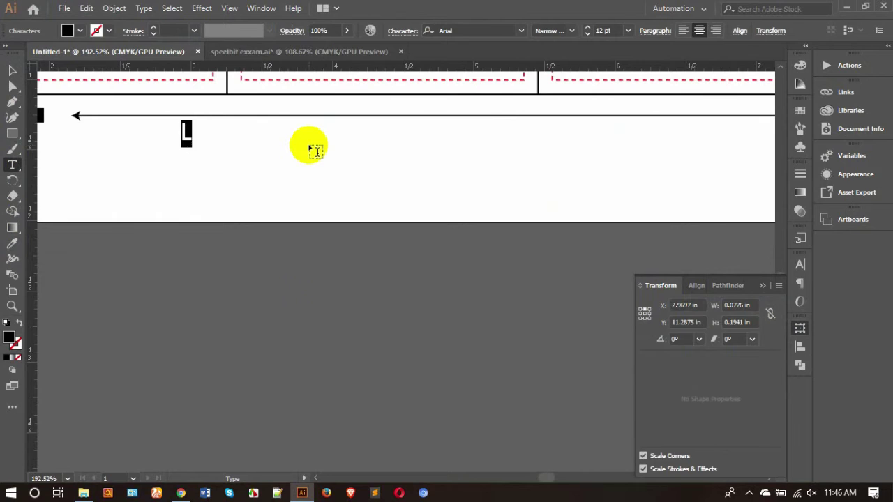
{"action": "key", "text": "ctrl+shift+l"}
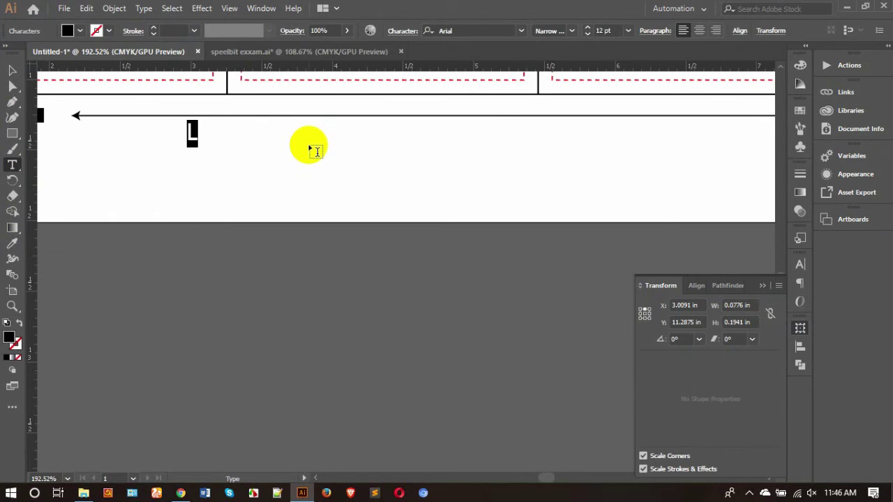
- Replace the text below the arrowed line with "300 gsm art card (14”x11”)"
{"action": "type", "text": "300 gsm art ca"}
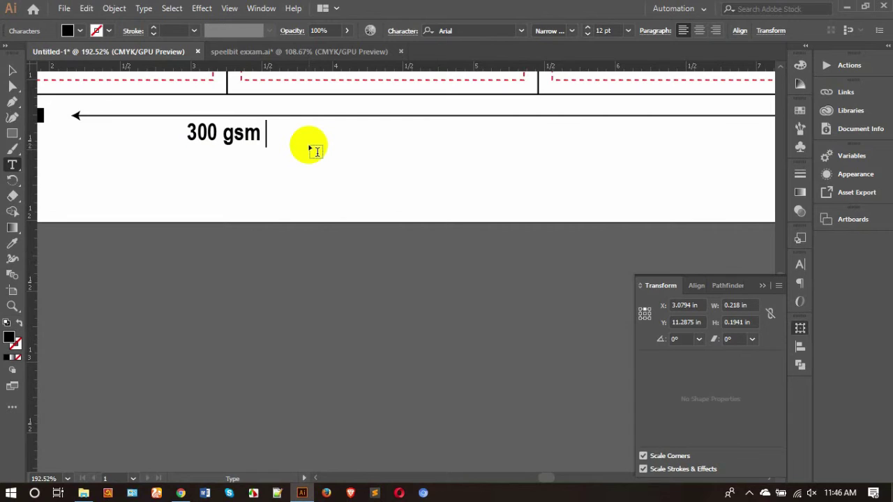
{"action": "type", "text": "rd"}
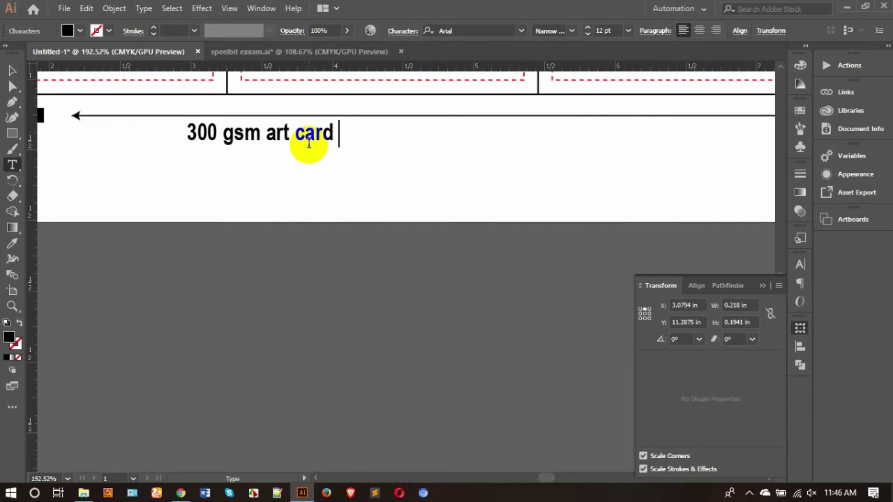
{"action": "type", "text": " ("}
{"action": "type", "text": "14"}
{"action": "type", "text": "\""}
{"action": "type", "text": "x11"}
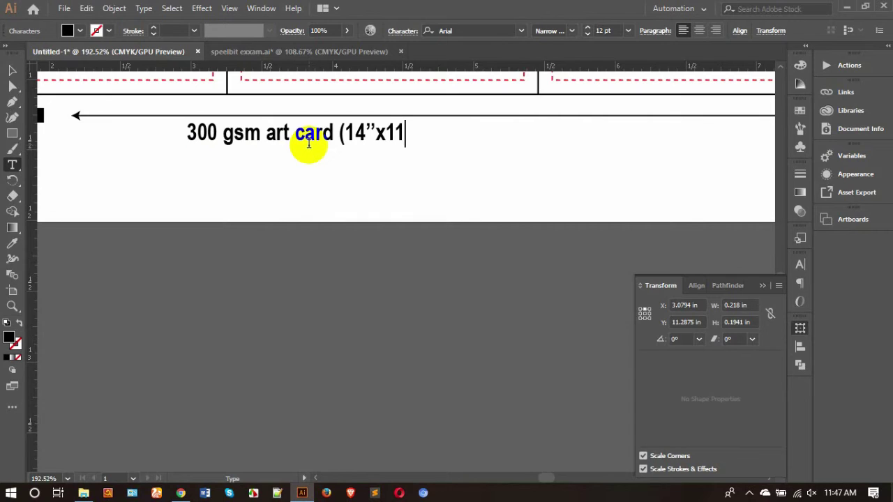
{"action": "type", "text": "\""}
{"action": "type", "text": "0"}
{"action": "key", "text": "BackSpace"}
{"action": "type", "text": ")"}
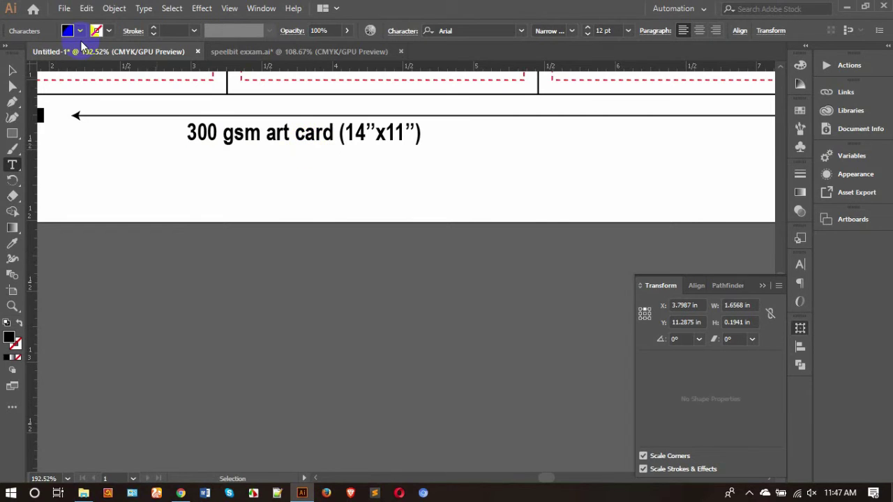
- Set the paper note's font size to 8 pt and its Arial style to Regular
{"action": "left_click", "coordinate": [12, 70]}
{"action": "left_click", "coordinate": [800, 264]}
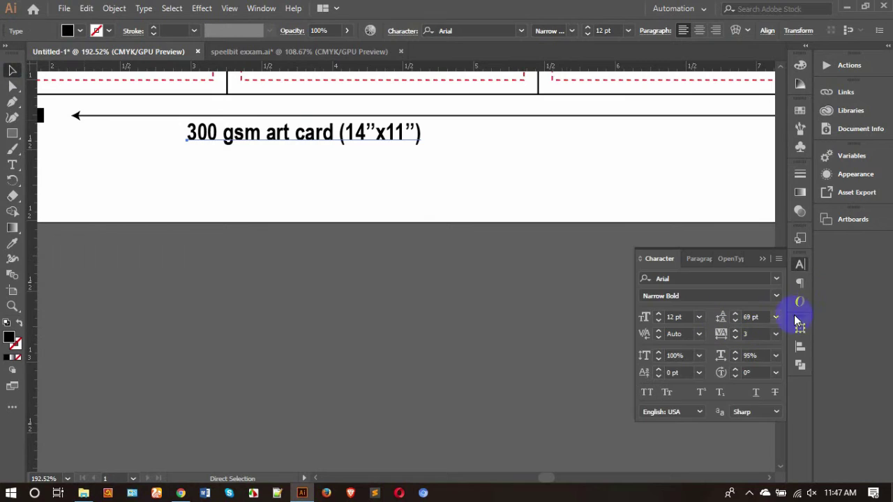
{"action": "left_click", "coordinate": [659, 321]}
{"action": "left_click", "coordinate": [658, 321]}
{"action": "left_click", "coordinate": [658, 321]}
{"action": "left_click", "coordinate": [658, 321]}
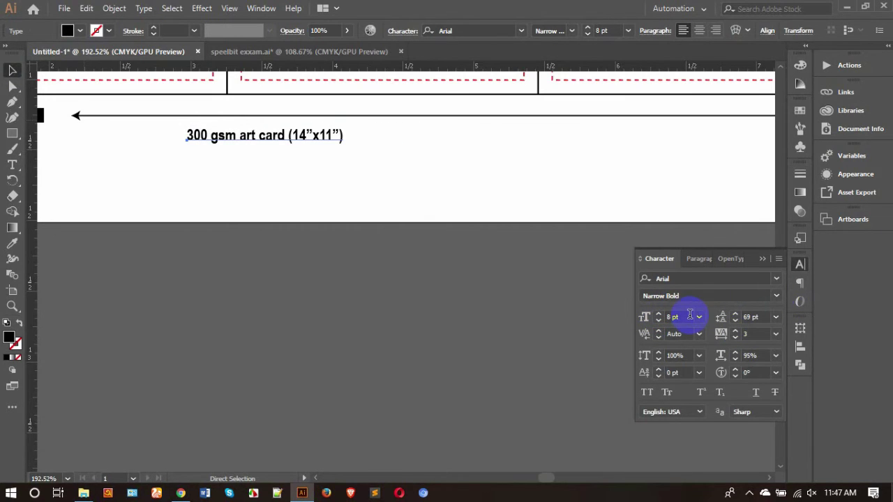
{"action": "left_click", "coordinate": [774, 296]}
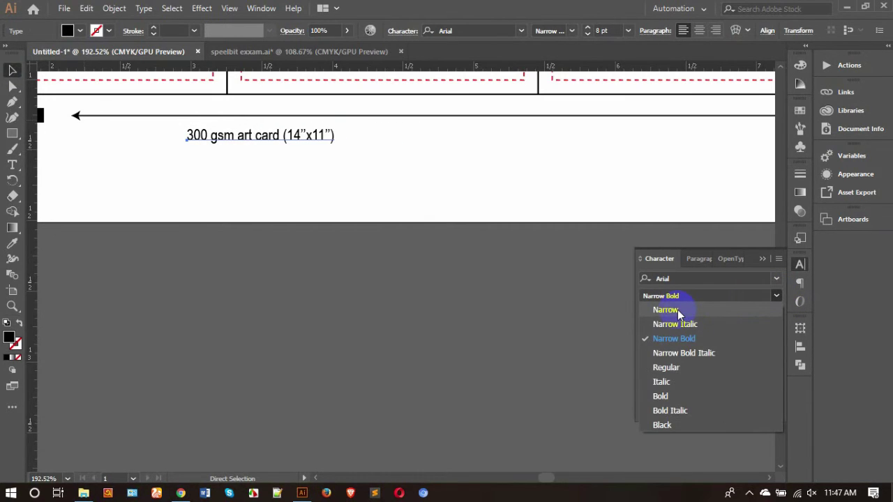
{"action": "left_click", "coordinate": [665, 366]}
{"action": "left_click", "coordinate": [429, 265]}
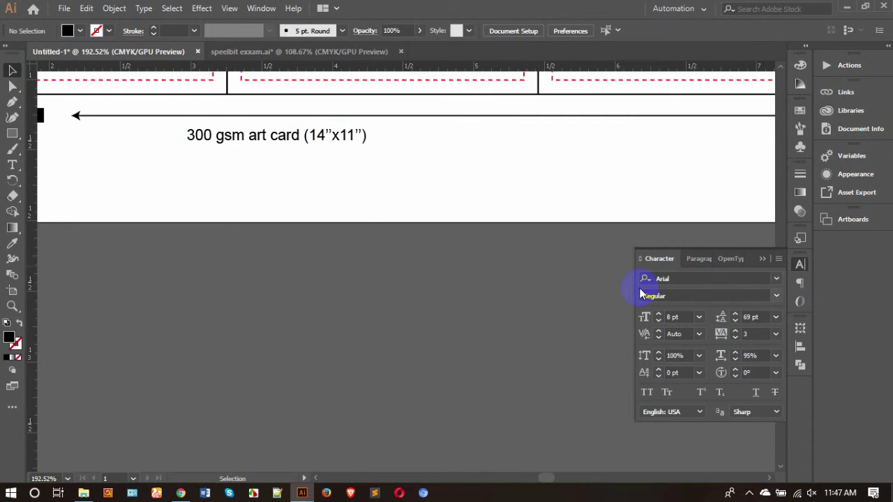
- Right-align the paper note and place it just left of the centre arrow, directly below the arrowed line
{"action": "left_click_drag", "start_coordinate": [299, 140], "coordinate": [306, 135]}
{"action": "left_click_drag", "start_coordinate": [338, 159], "coordinate": [145, 221]}
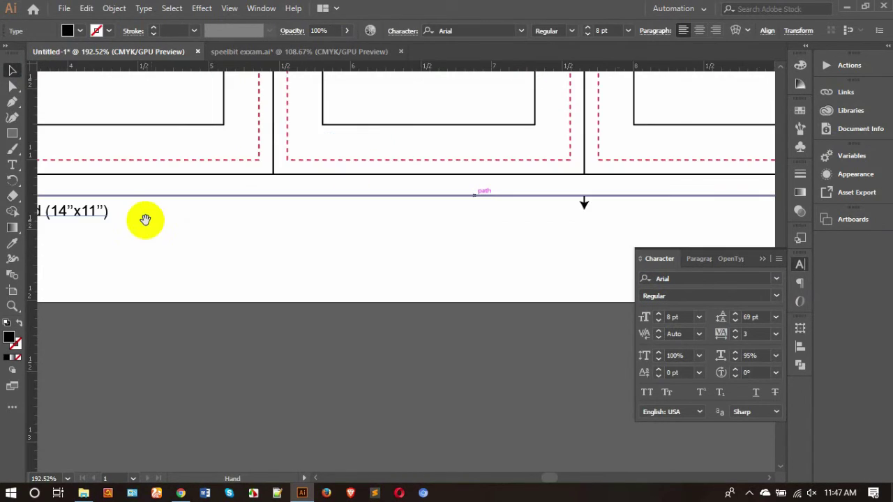
{"action": "left_click_drag", "start_coordinate": [87, 212], "coordinate": [534, 210]}
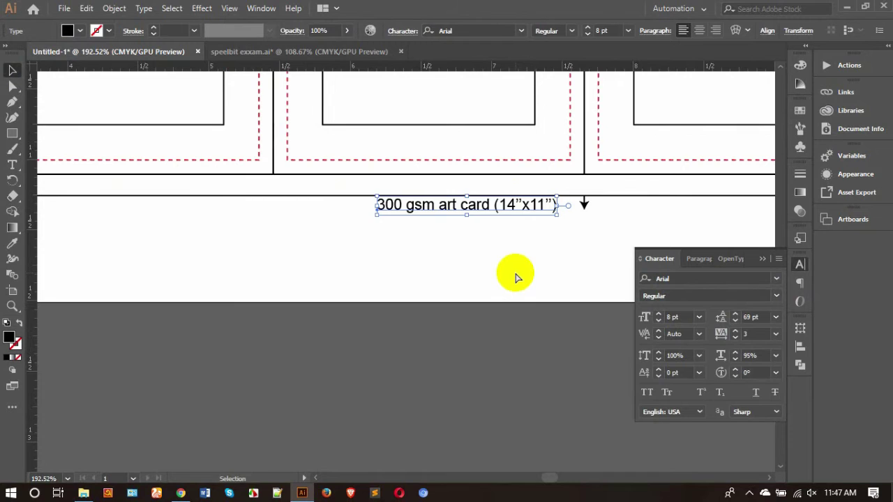
{"action": "key", "text": "ctrl+shift+r"}
{"action": "left_click", "coordinate": [388, 222]}
{"action": "left_click_drag", "start_coordinate": [361, 209], "coordinate": [526, 229]}
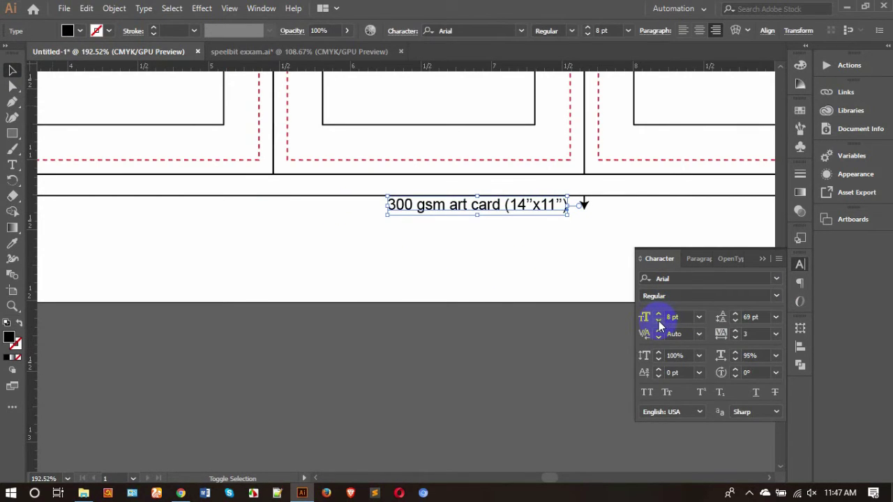
- Reduce the paper note's font size to 5 pt
{"action": "left_click", "coordinate": [659, 321]}
{"action": "left_click", "coordinate": [659, 321]}
{"action": "left_click", "coordinate": [659, 321]}
{"action": "left_click", "coordinate": [470, 284]}
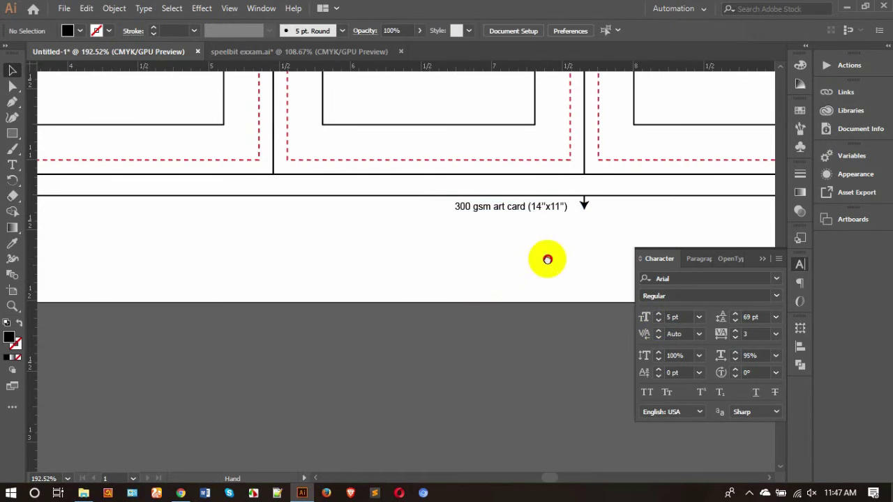
- Duplicate the paper note to the right of the centre arrow and replace the copy's text with "4 color Print"
{"action": "left_click_drag", "start_coordinate": [544, 257], "coordinate": [319, 256]}
{"action": "left_click_drag", "start_coordinate": [312, 211], "coordinate": [426, 218]}
{"action": "double_click", "coordinate": [425, 218]}
{"action": "key", "text": "ctrl+a"}
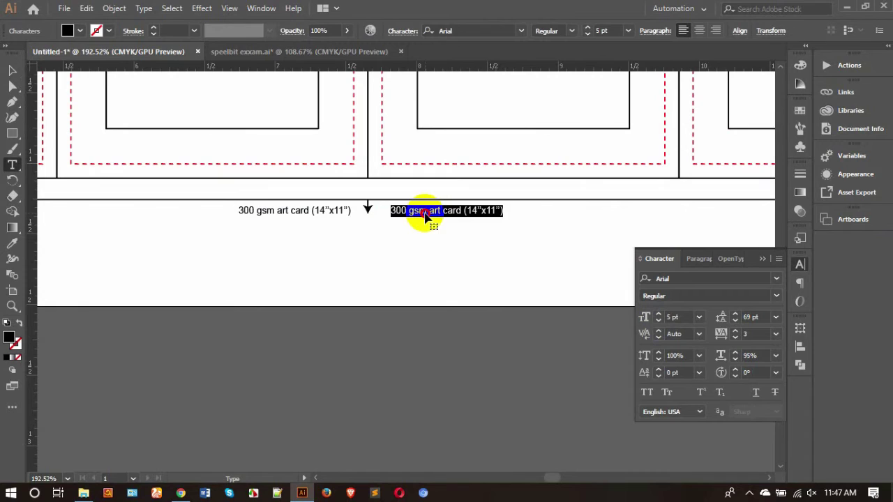
{"action": "type", "text": "4 co"}
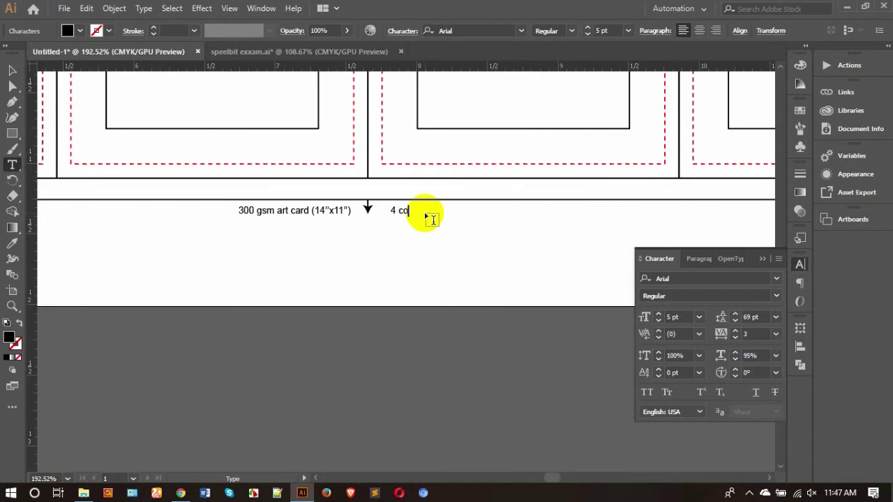
{"action": "type", "text": "lor Print"}
- Insert "1 Gripher, " at the start of the colour print note
{"action": "left_click", "coordinate": [389, 212]}
{"action": "type", "text": "1"}
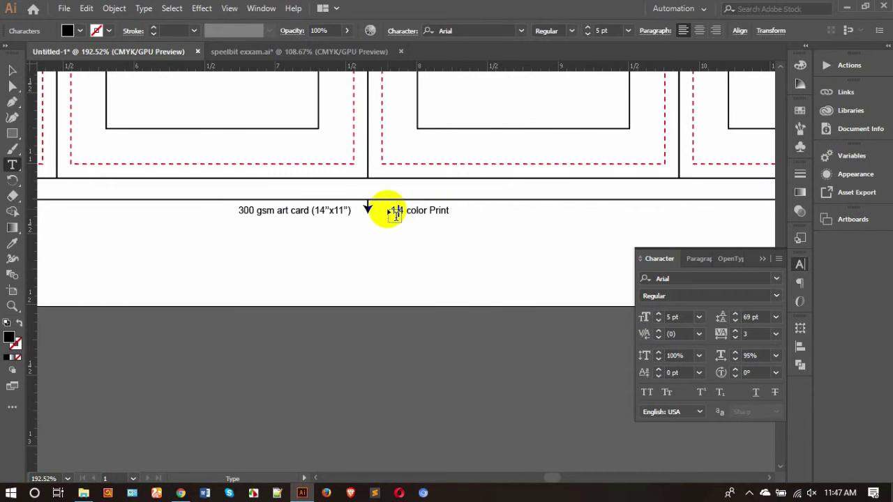
{"action": "type", "text": " Griphe"}
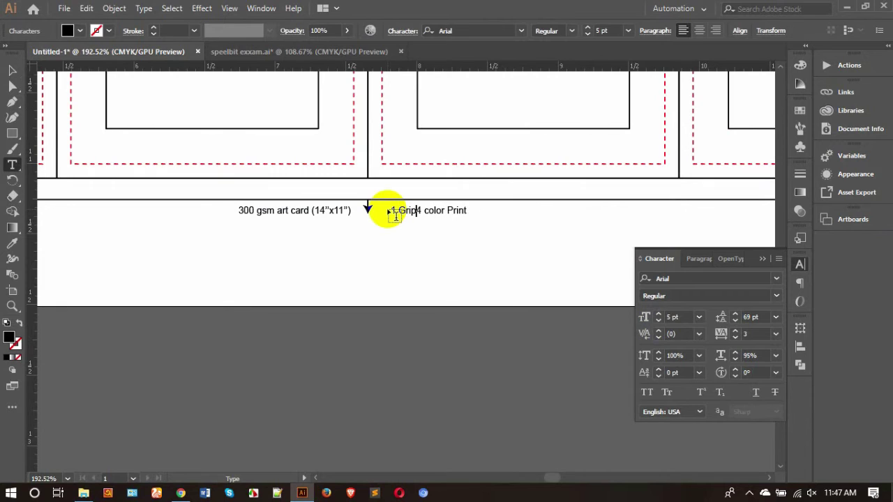
{"action": "type", "text": "r"}
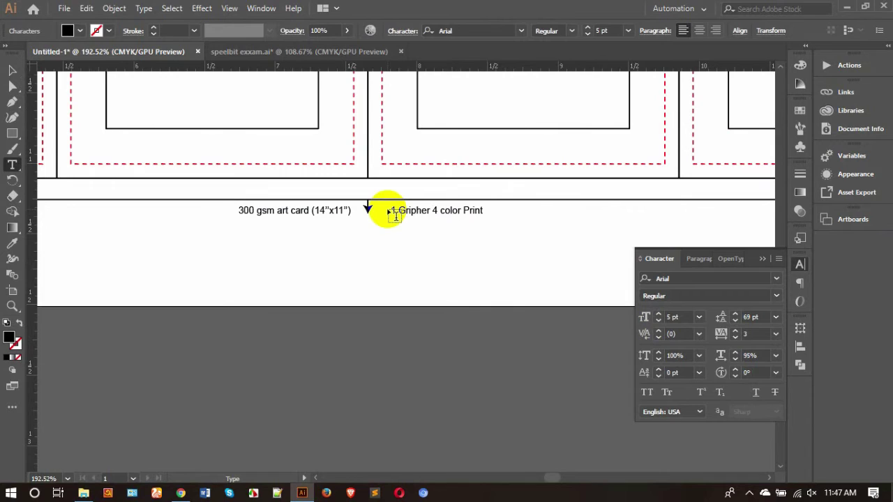
{"action": "key", "text": "BackSpace"}
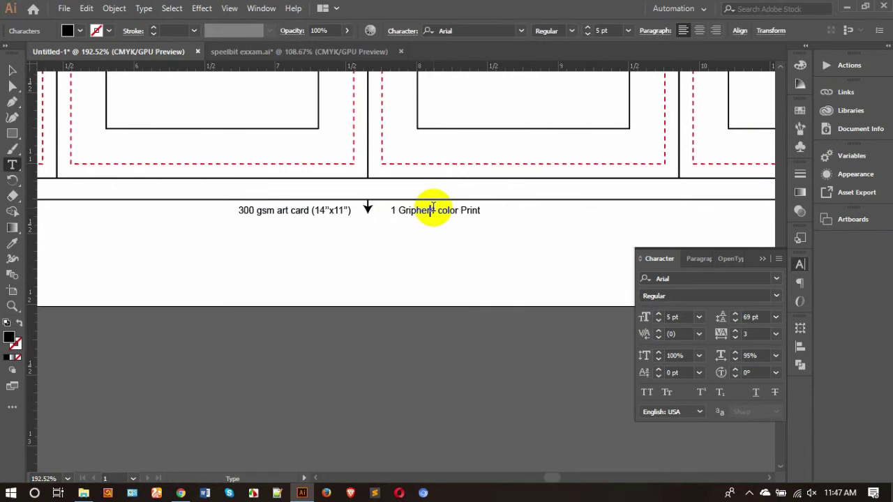
{"action": "type", "text": ","}
- Append " (Spot+Matt Lamination)" to the end of the colour print note and finish text editing
{"action": "key", "text": "Right"}
{"action": "key", "text": "Right"}
{"action": "key", "text": "Right"}
{"action": "key", "text": "Right"}
{"action": "key", "text": "Right"}
{"action": "key", "text": "Right"}
{"action": "key", "text": "Right"}
{"action": "key", "text": "Right"}
{"action": "key", "text": "Right"}
{"action": "key", "text": "Right"}
{"action": "key", "text": "Right"}
{"action": "key", "text": "Right"}
{"action": "key", "text": "Right"}
{"action": "type", "text": "("}
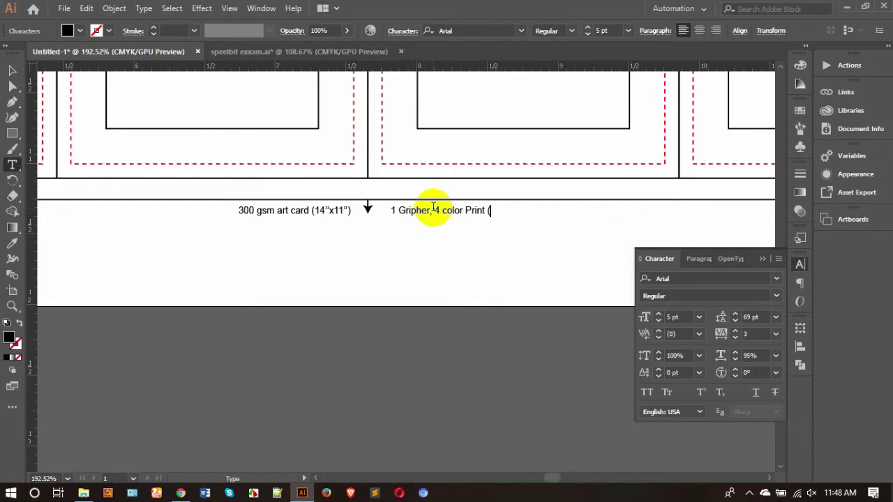
{"action": "type", "text": "Spot+Matt Lamination)"}
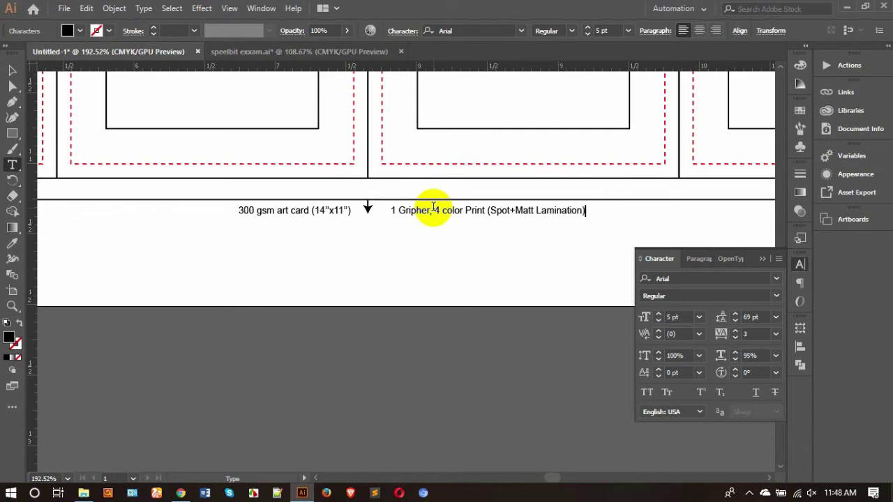
{"action": "left_click", "coordinate": [12, 69]}
{"action": "left_click", "coordinate": [437, 354]}
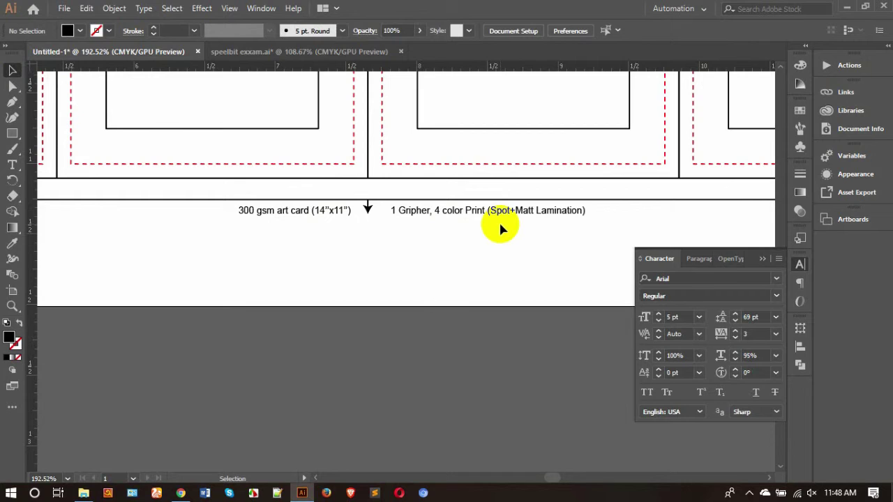
- Group the arrowed line, the centre arrow and both notes below the card grid
{"action": "key", "text": "ctrl"}
{"action": "key", "text": "ctrl+0"}
{"action": "scroll", "coordinate": [315, 179], "scroll_direction": "down", "scroll_amount": 2}
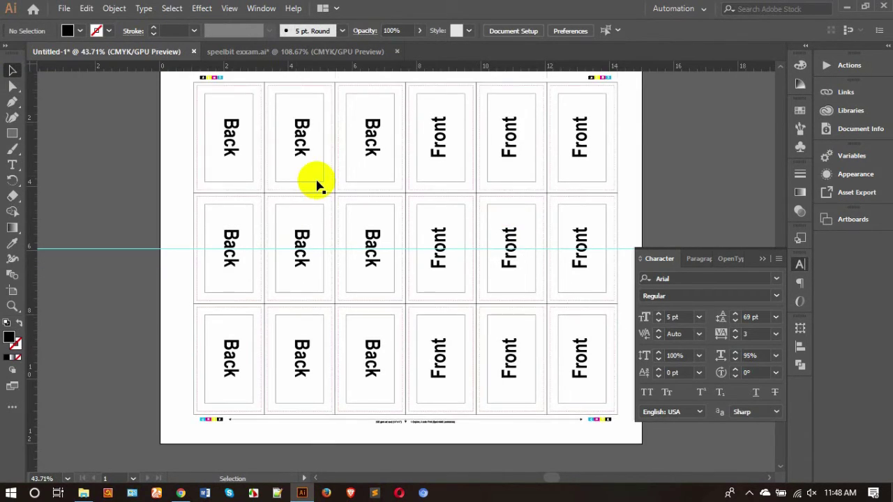
{"action": "key", "text": "z"}
{"action": "left_click_drag", "start_coordinate": [442, 348], "coordinate": [471, 235]}
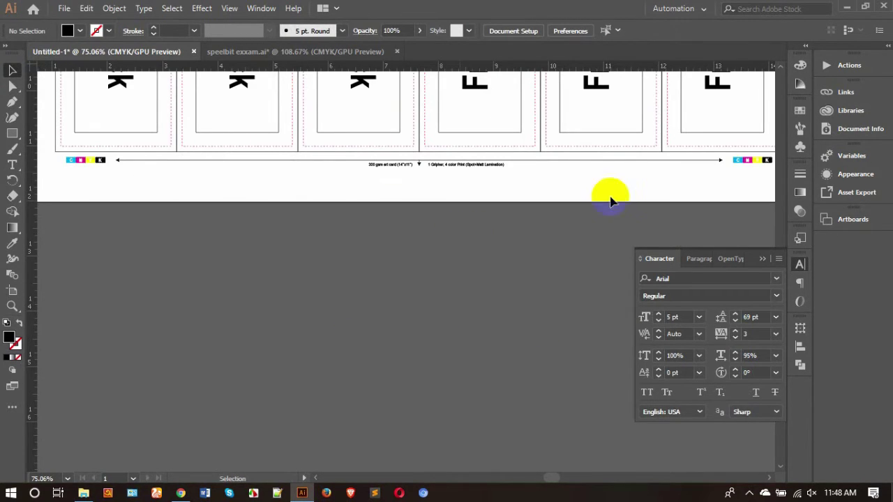
{"action": "left_click_drag", "start_coordinate": [726, 170], "coordinate": [115, 176]}
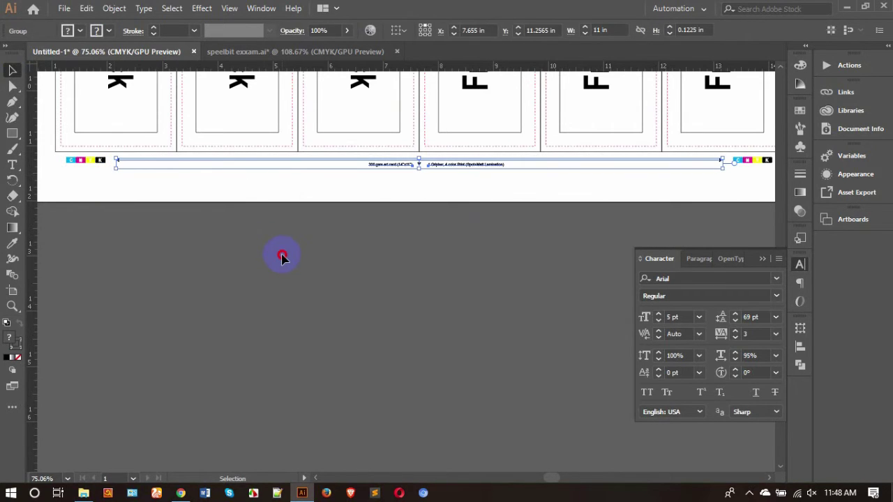
{"action": "left_click", "coordinate": [282, 258]}
- Align the arrowed line group to the top of the lower-left CMYK colour bar and group them together
{"action": "key", "text": "z"}
{"action": "left_click_drag", "start_coordinate": [221, 201], "coordinate": [280, 206]}
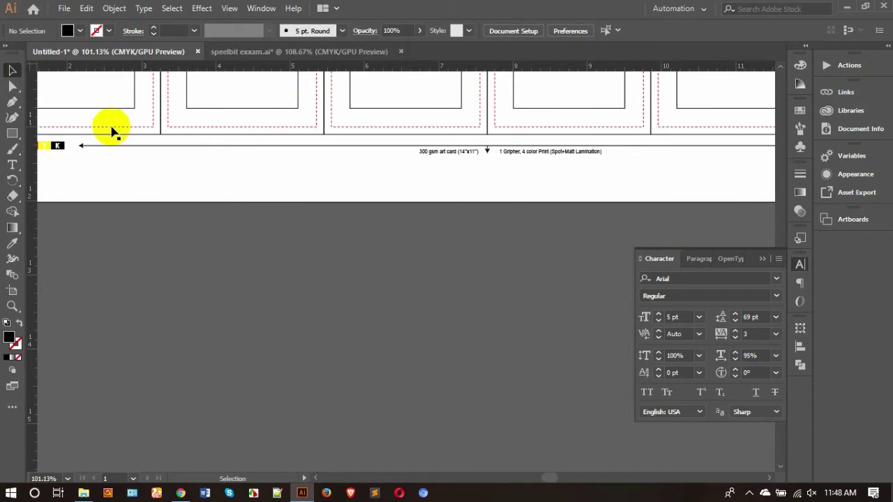
{"action": "left_click", "coordinate": [80, 146]}
{"action": "left_click", "coordinate": [60, 145], "text": "shift"}
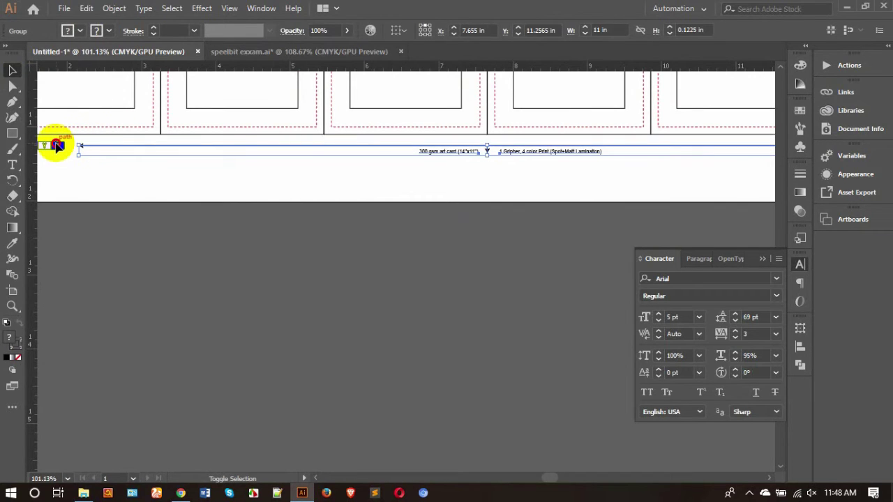
{"action": "left_click", "coordinate": [484, 31]}
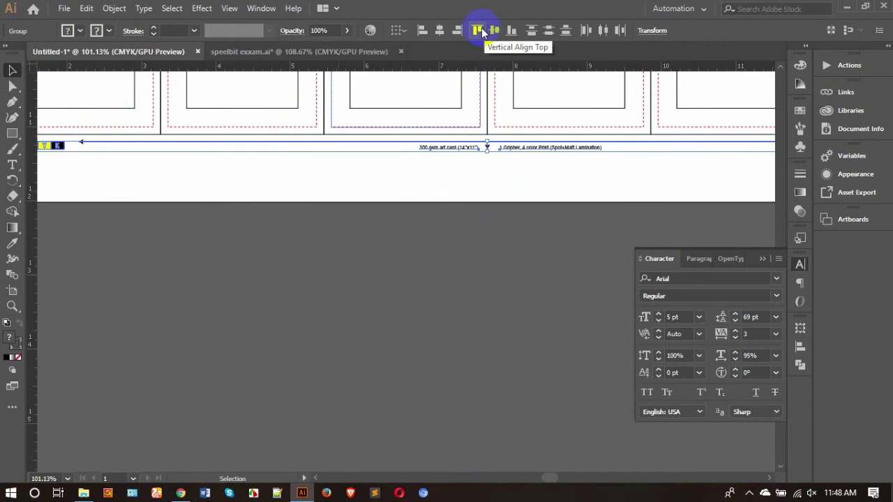
{"action": "key", "text": "ctrl+g"}
{"action": "left_click", "coordinate": [416, 278]}
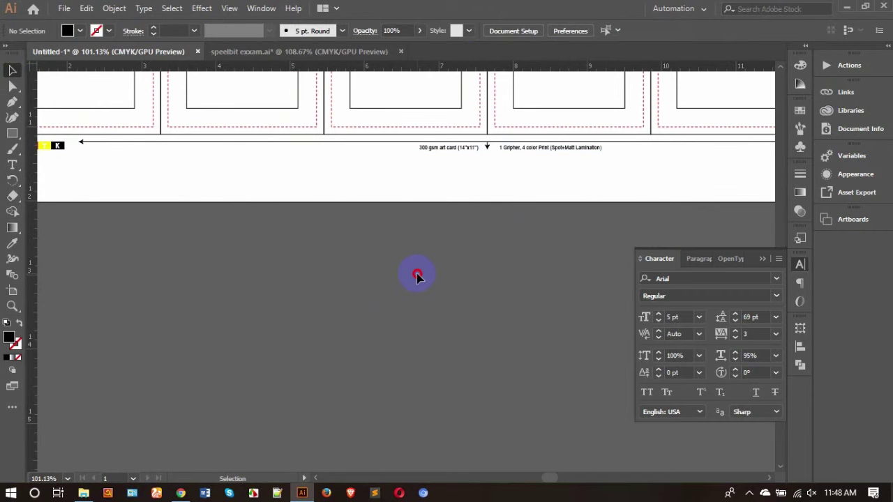
- Examine the whole print sheet and the paper and print notes beside the centre arrow up close
{"action": "key", "text": "ctrl+0"}
{"action": "key", "text": "a"}
{"action": "key", "text": "v"}
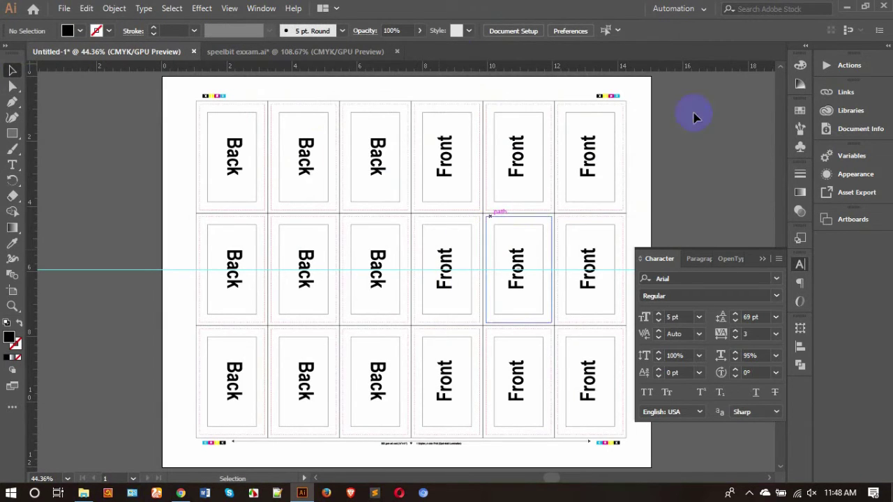
{"action": "key", "text": "Tab"}
{"action": "scroll", "coordinate": [677, 170], "scroll_direction": "down", "scroll_amount": 2}
{"action": "key", "text": "z"}
{"action": "left_click_drag", "start_coordinate": [283, 350], "coordinate": [604, 262]}
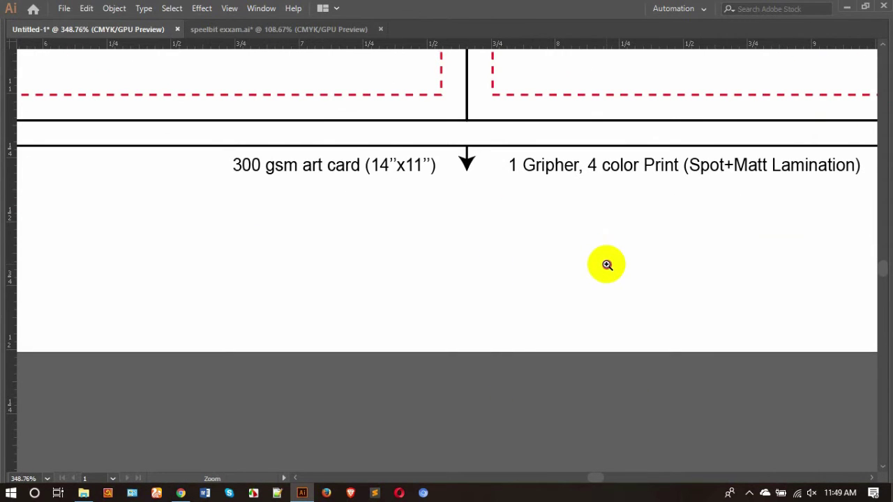
{"action": "left_click_drag", "start_coordinate": [693, 239], "coordinate": [553, 283]}
{"action": "key", "text": "v"}
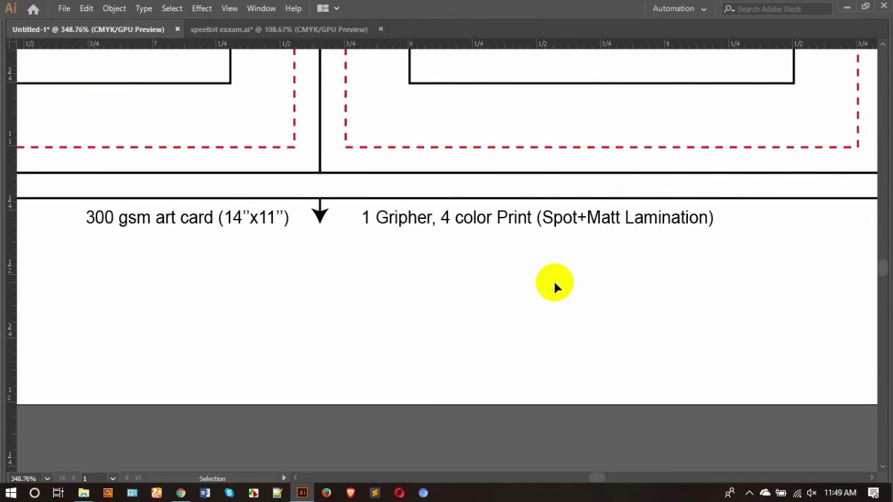
- Delete the horizontal guide running across the middle of the sheet
{"action": "key", "text": "ctrl+0"}
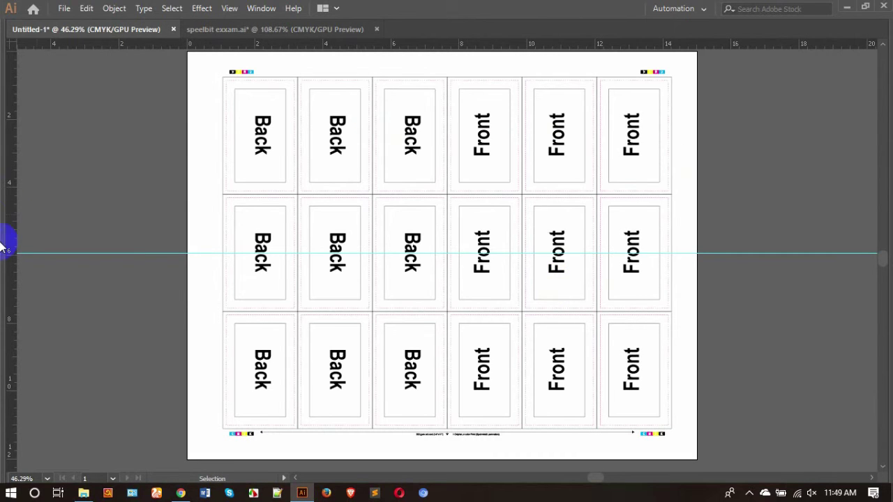
{"action": "left_click", "coordinate": [120, 253]}
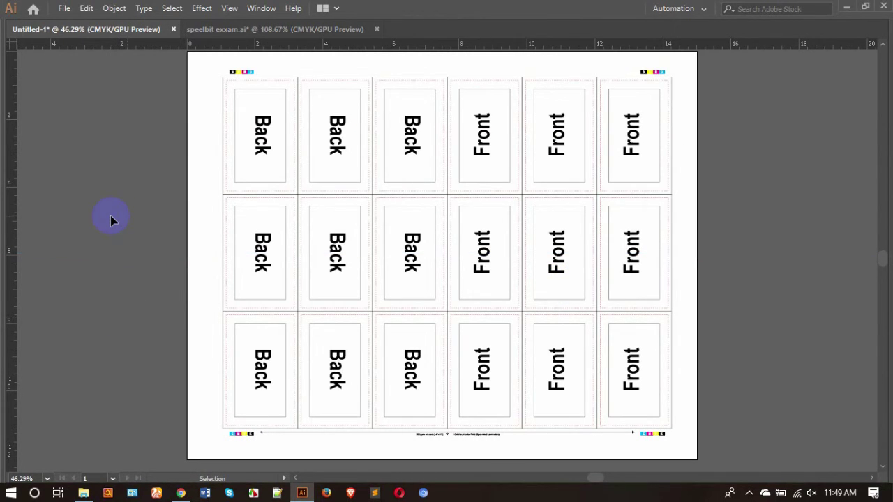
- With Direct Selection, select the left dashed edges of the three Back cards in the top row
{"action": "scroll", "coordinate": [112, 216], "scroll_direction": "up", "scroll_amount": 3}
{"action": "key", "text": "z"}
{"action": "left_click_drag", "start_coordinate": [344, 164], "coordinate": [442, 175]}
{"action": "key", "text": "v"}
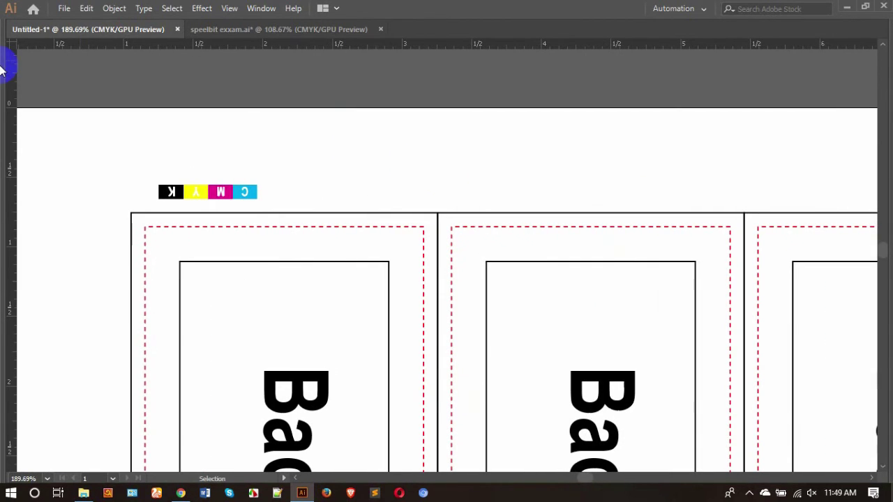
{"action": "key", "text": "Tab"}
{"action": "left_click", "coordinate": [13, 86]}
{"action": "left_click", "coordinate": [799, 264]}
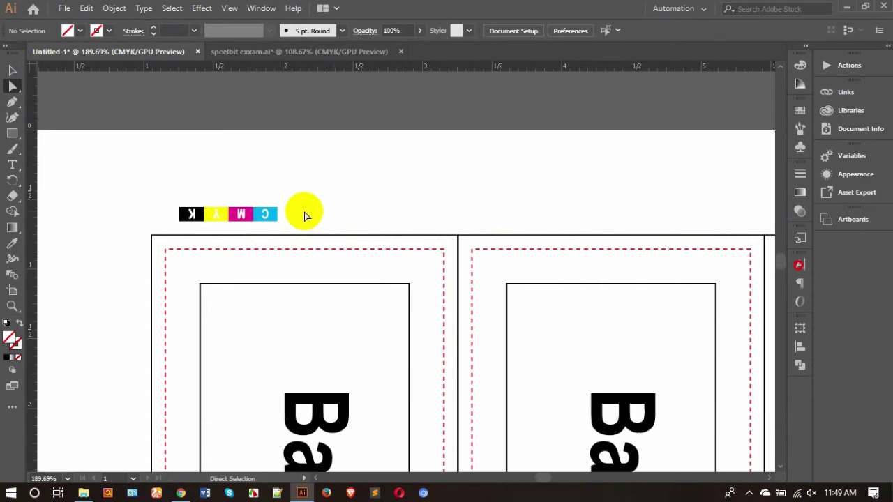
{"action": "left_click", "coordinate": [166, 262]}
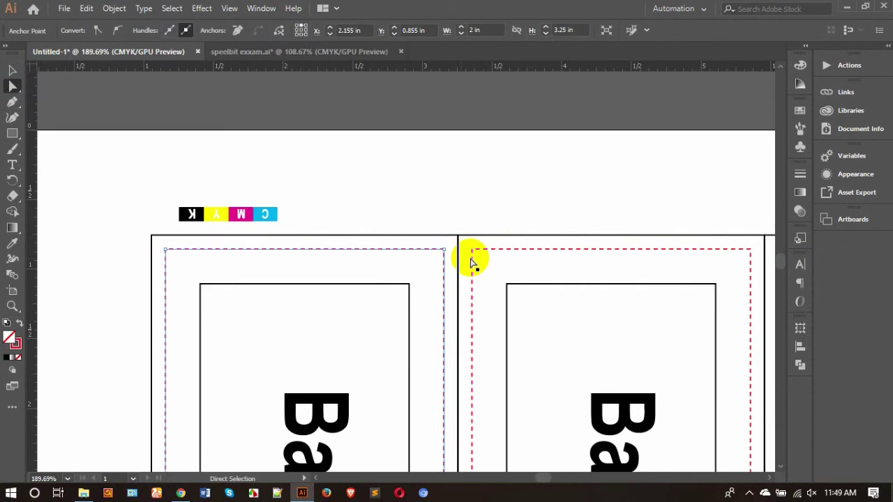
{"action": "left_click", "coordinate": [472, 264], "text": "shift"}
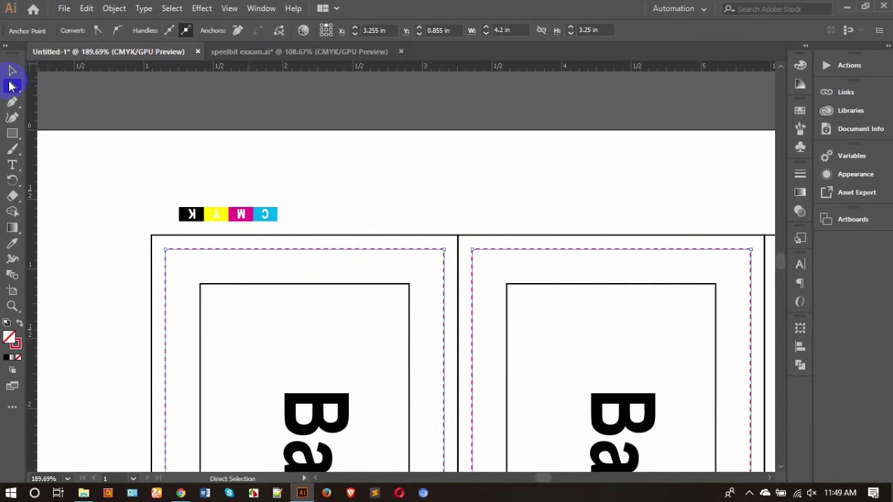
{"action": "scroll", "coordinate": [419, 181], "scroll_direction": "right", "scroll_amount": 6}
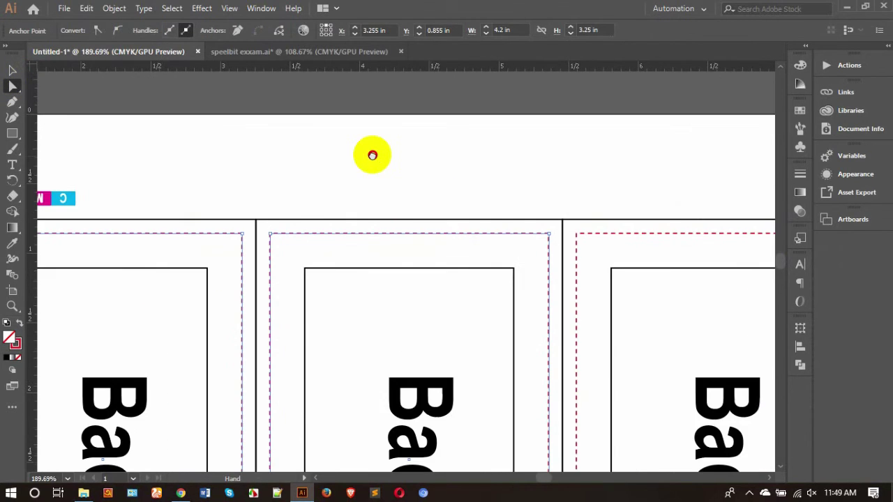
{"action": "scroll", "coordinate": [373, 235], "scroll_direction": "down", "scroll_amount": 1}
{"action": "left_click", "coordinate": [370, 234], "text": "shift"}
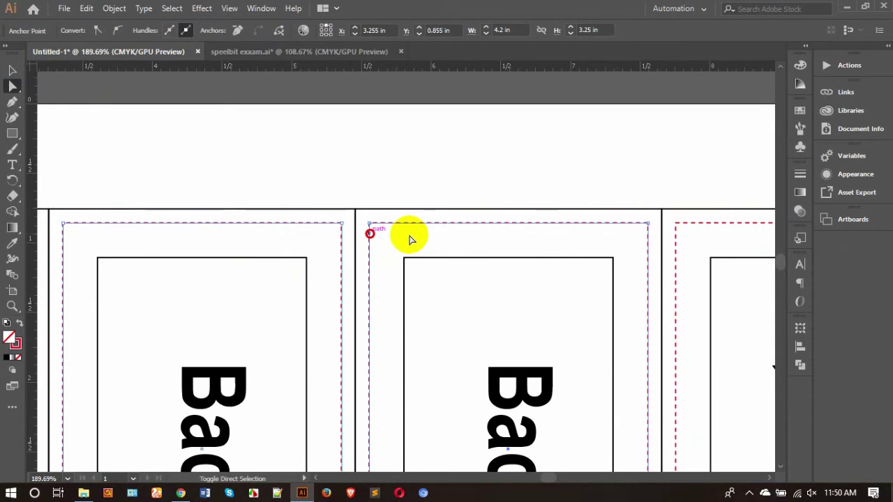
- Add the left dashed edges of the three top-row Front cards and the last card's right dashed edge to the selection
{"action": "left_click_drag", "start_coordinate": [713, 159], "coordinate": [253, 201]}
{"action": "left_click", "coordinate": [231, 239]}
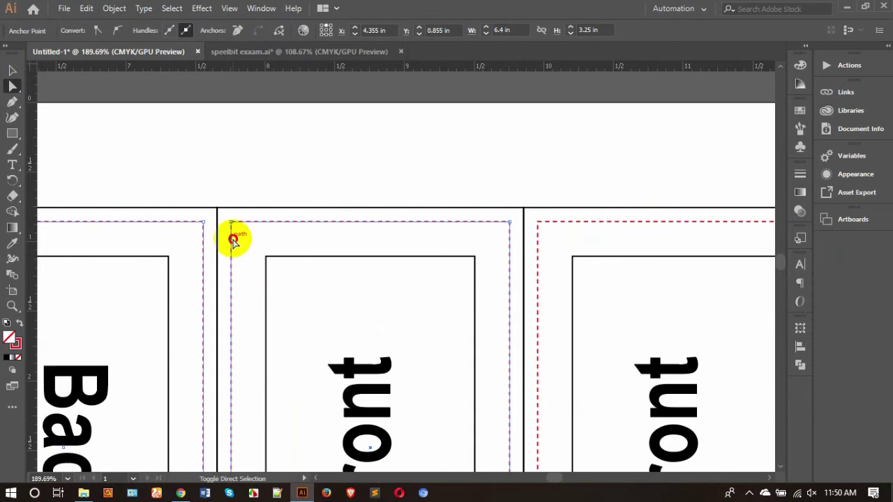
{"action": "left_click_drag", "start_coordinate": [509, 241], "coordinate": [155, 199]}
{"action": "left_click", "coordinate": [393, 236], "text": "shift"}
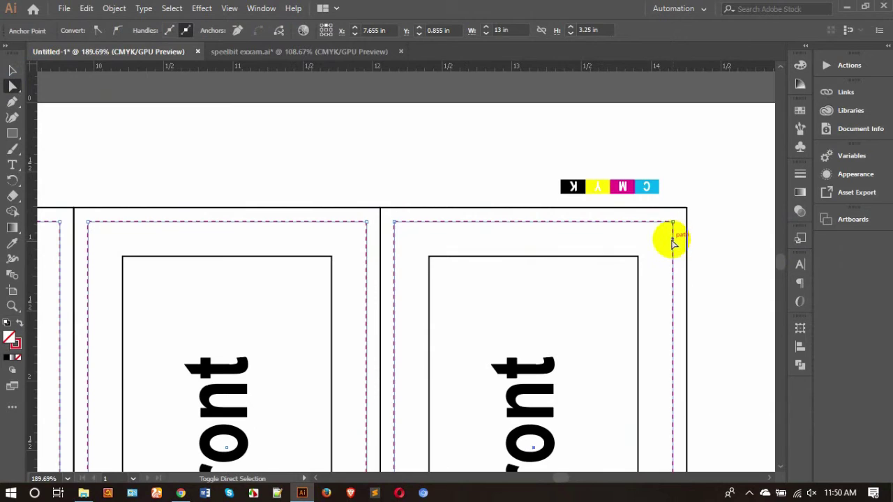
- Copy the selected vertical dashed edges and paste the copies in place
{"action": "key", "text": "ctrl"}
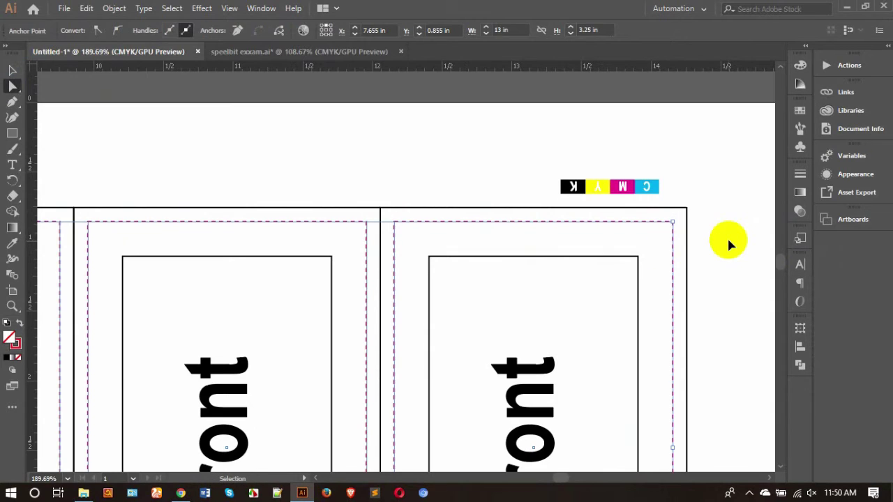
{"action": "left_click", "coordinate": [727, 241], "text": "ctrl"}
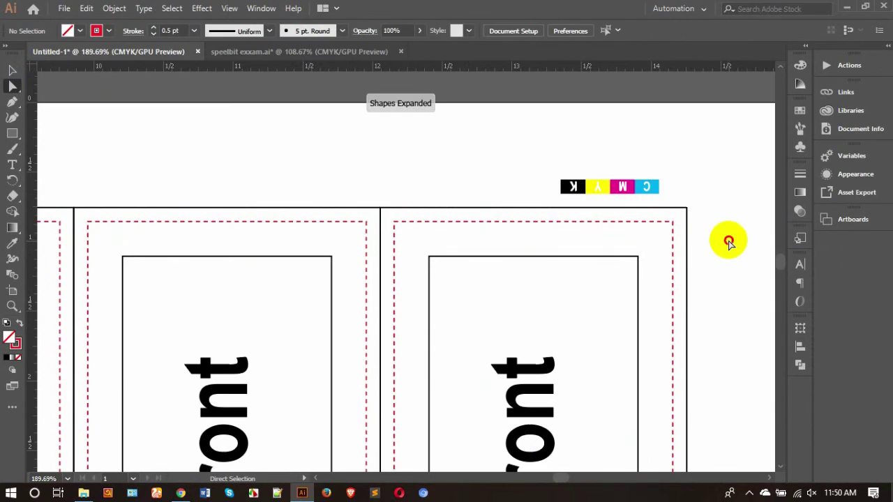
{"action": "key", "text": "ctrl"}
{"action": "key", "text": "ctrl+a"}
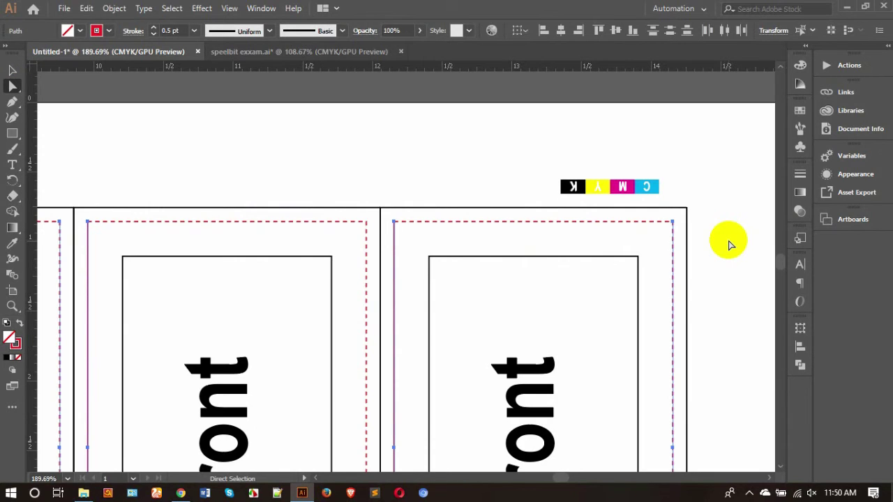
- Move the pasted vertical edges up about 0.2 in so they extend above the card grid's top edge
{"action": "key", "text": "shift+Up"}
{"action": "key", "text": "shift+Up"}
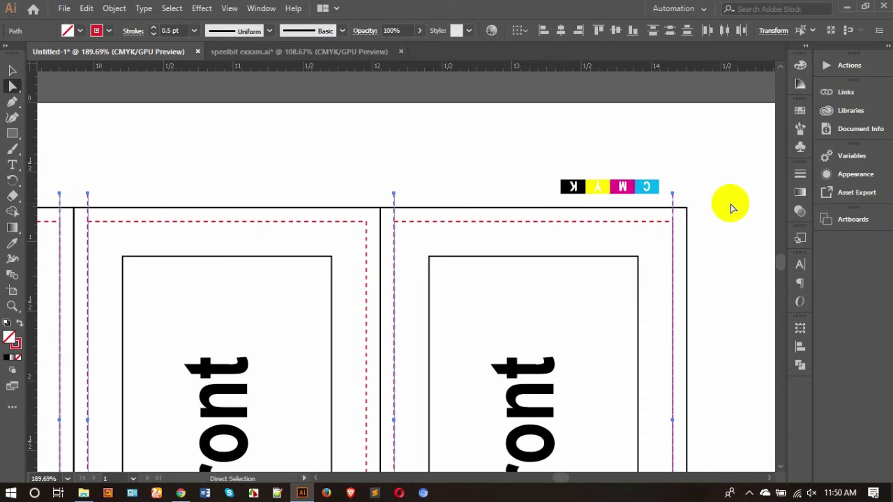
{"action": "scroll", "coordinate": [715, 203], "scroll_direction": "down", "scroll_amount": 2}
{"action": "scroll", "coordinate": [715, 202], "scroll_direction": "down", "scroll_amount": 10}
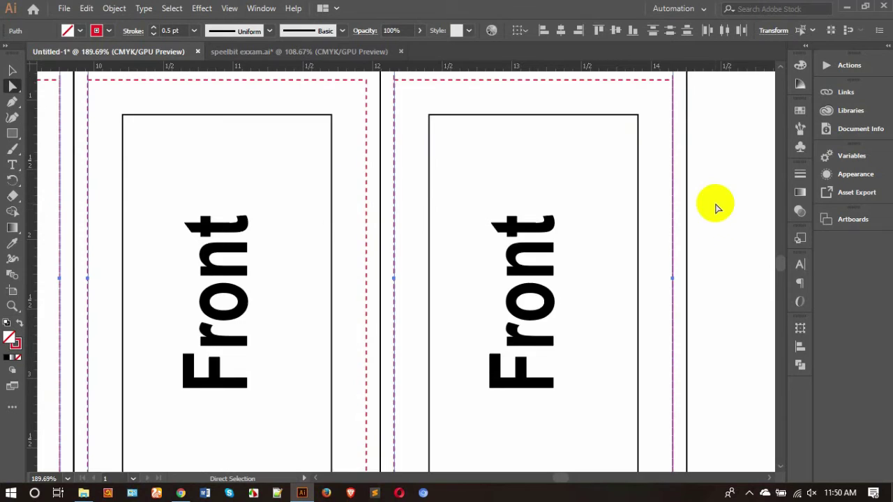
{"action": "scroll", "coordinate": [724, 318], "scroll_direction": "up", "scroll_amount": 13}
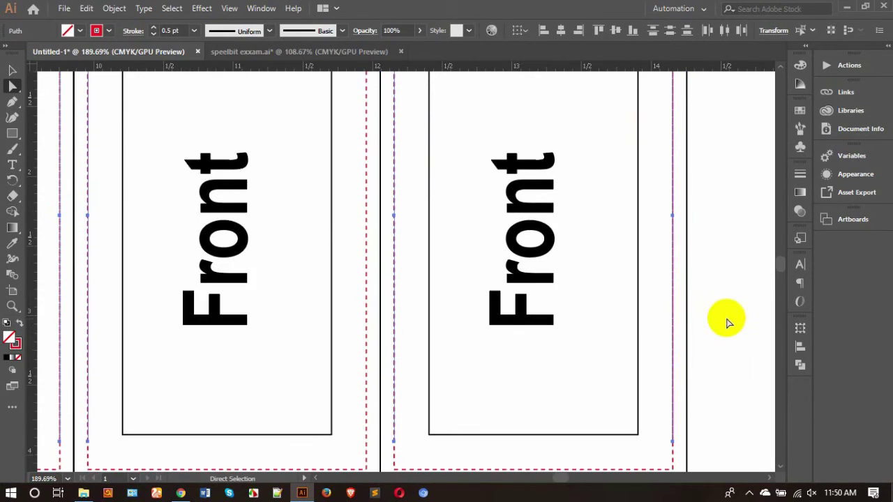
- Shorten the pasted vertical dashed edges into cut marks by setting the group's height to 0.1 in from its top edge
{"action": "left_click", "coordinate": [12, 70]}
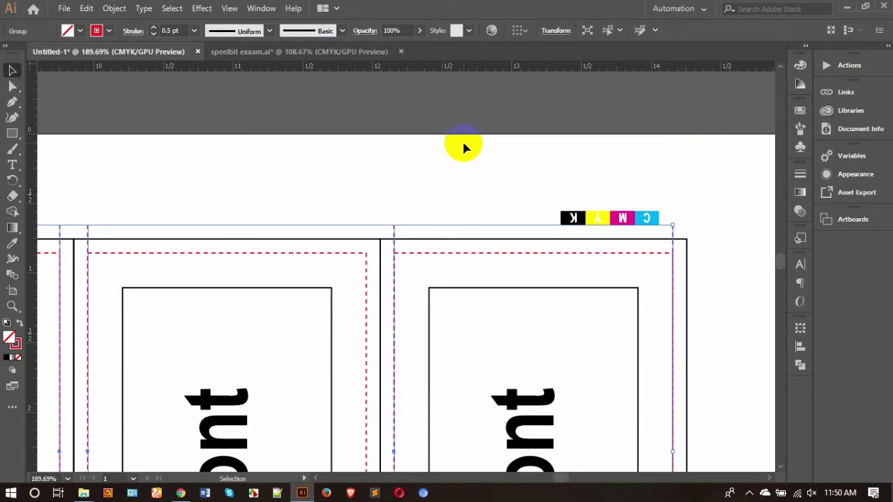
{"action": "left_click", "coordinate": [800, 328]}
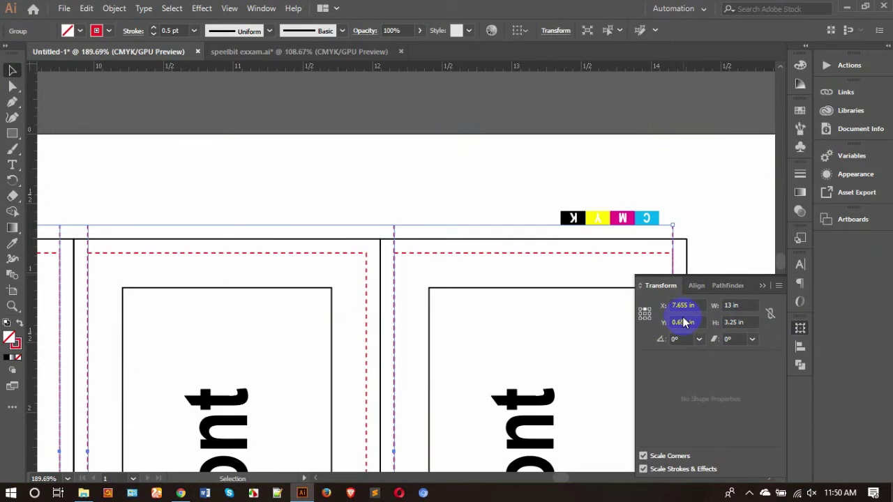
{"action": "left_click", "coordinate": [746, 321]}
{"action": "key", "text": "BackSpace"}
{"action": "type", "text": ".1"}
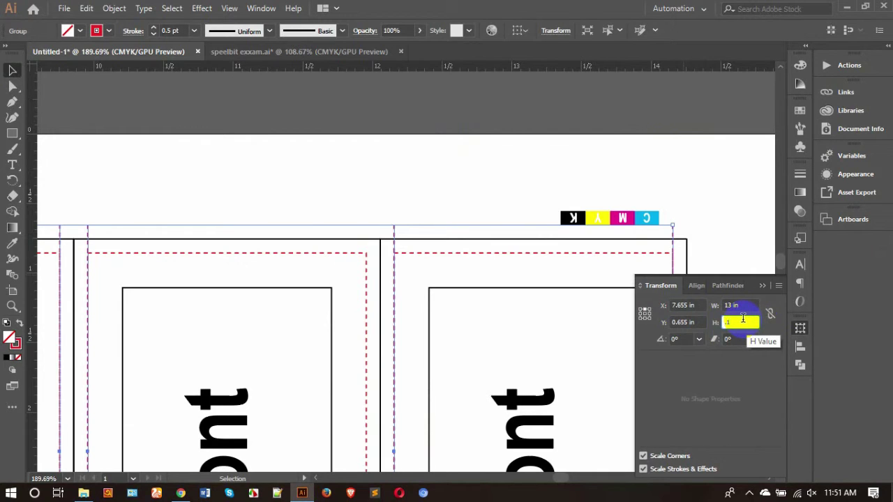
{"action": "key", "text": "Return"}
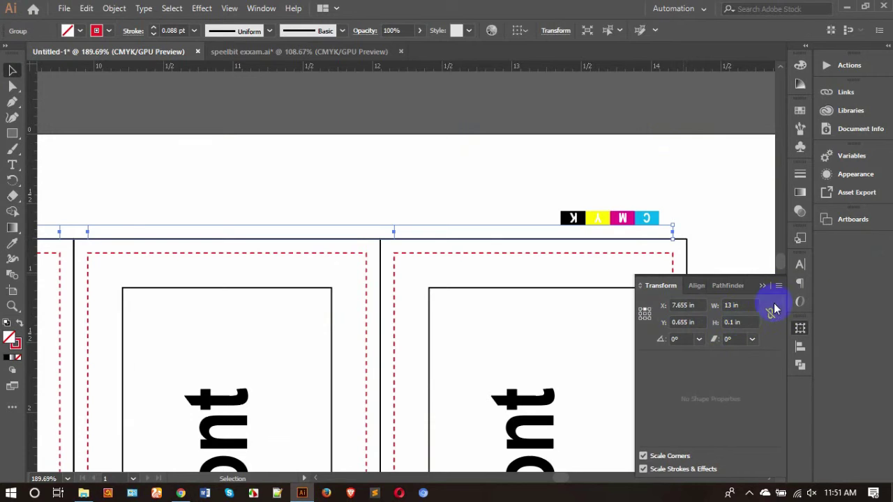
{"action": "left_click", "coordinate": [693, 224]}
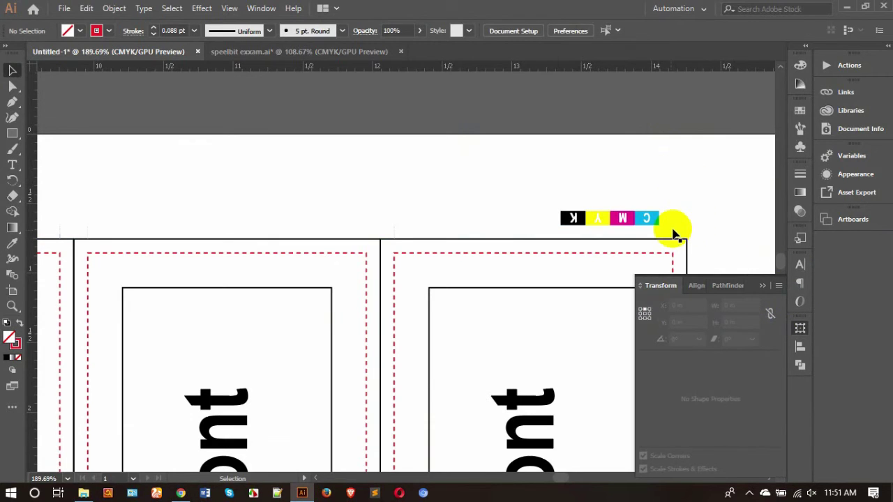
- Use the Eyedropper to give the short cut marks the same black 0.5 pt stroke as the solid card outlines
{"action": "left_click", "coordinate": [674, 231]}
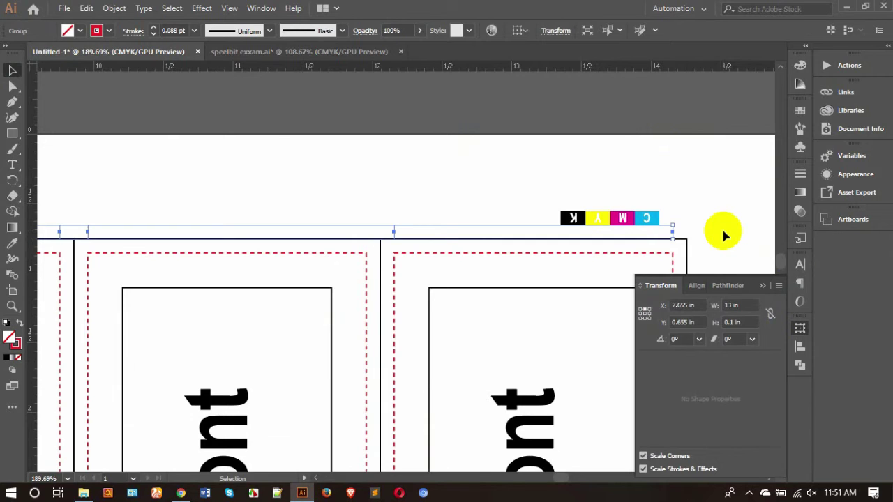
{"action": "left_click", "coordinate": [12, 242]}
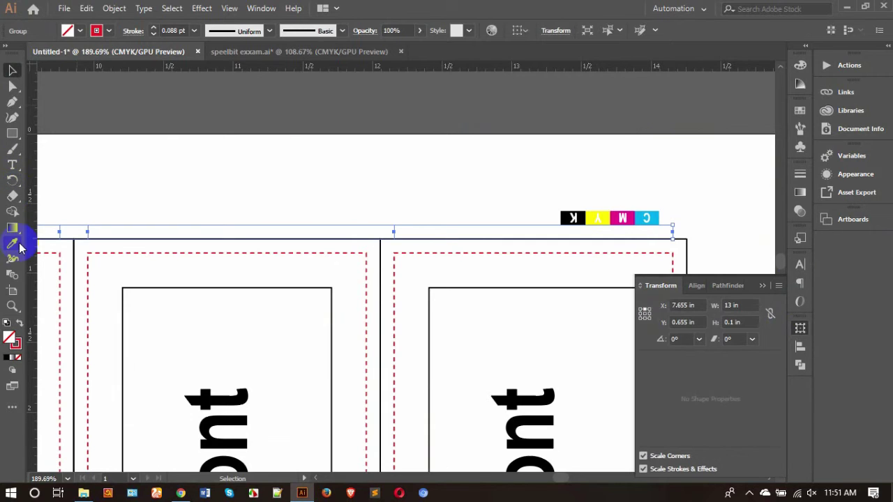
{"action": "left_click", "coordinate": [465, 236]}
{"action": "key", "text": "v"}
{"action": "left_click", "coordinate": [414, 159]}
- Set the cut marks' stroke color to C 100, M 100, Y 100, K 100
{"action": "left_click", "coordinate": [673, 231]}
{"action": "left_click", "coordinate": [807, 334]}
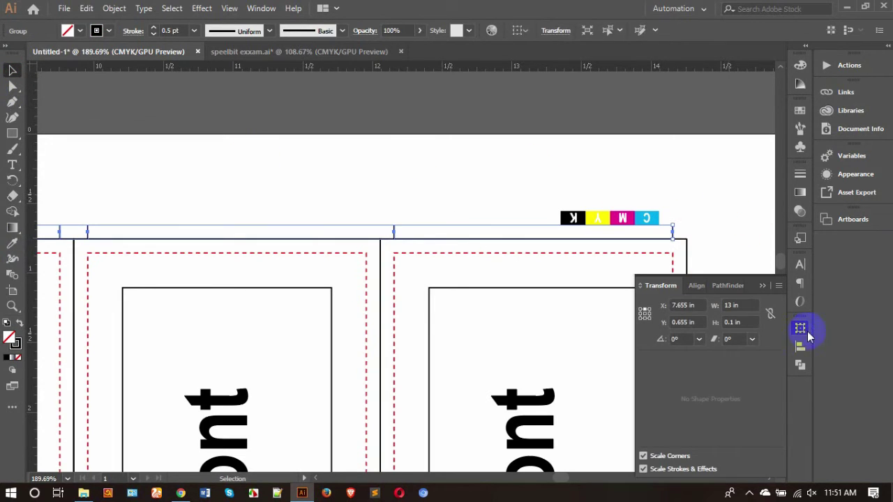
{"action": "left_click", "coordinate": [799, 329]}
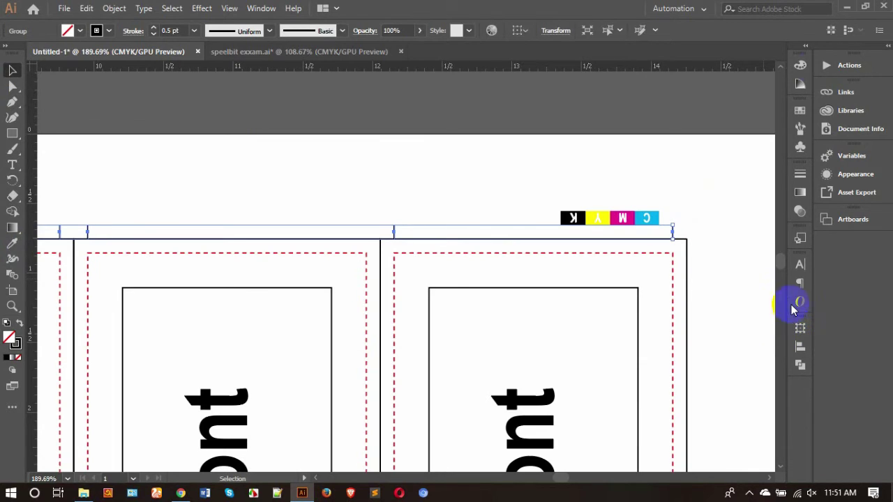
{"action": "left_click", "coordinate": [799, 65]}
{"action": "left_click", "coordinate": [646, 96]}
{"action": "left_click", "coordinate": [760, 81]}
{"action": "left_click", "coordinate": [742, 98]}
{"action": "left_click", "coordinate": [742, 113]}
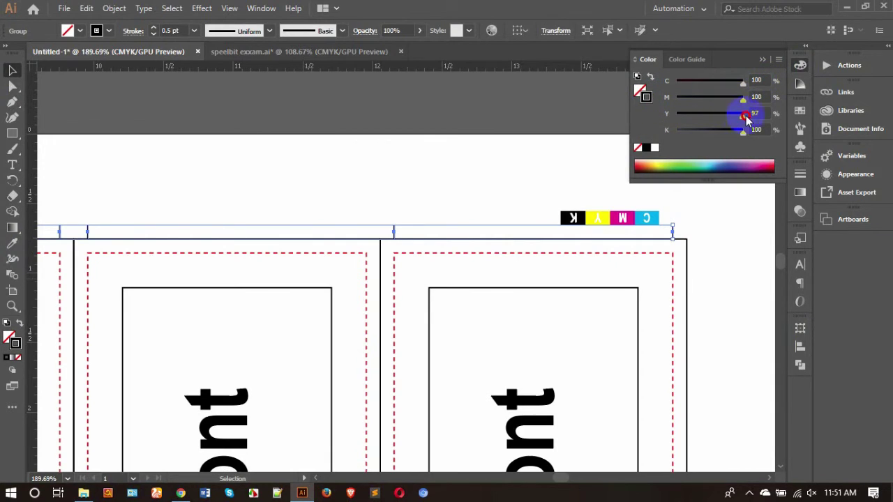
{"action": "left_click", "coordinate": [733, 241]}
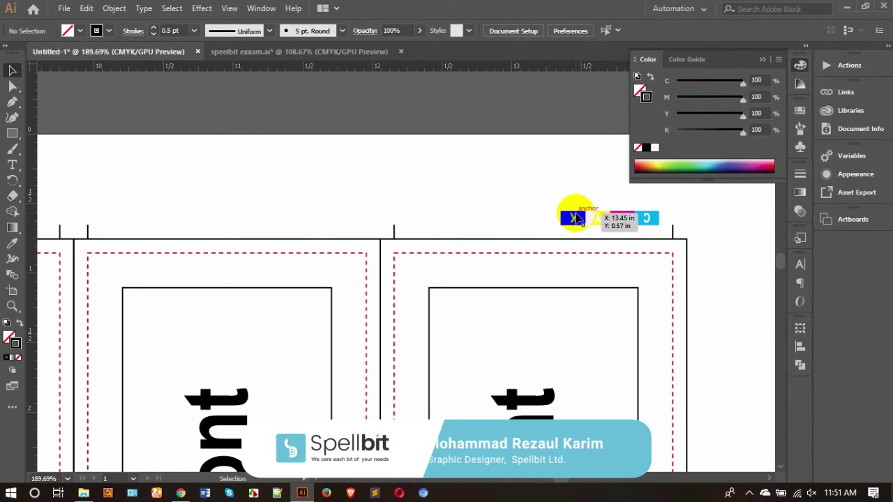
{"action": "left_click", "coordinate": [674, 230]}
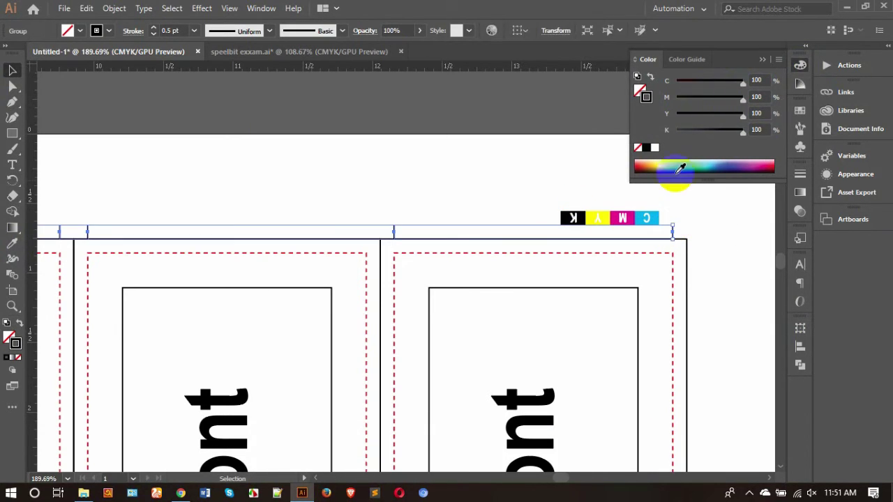
{"action": "left_click", "coordinate": [750, 82]}
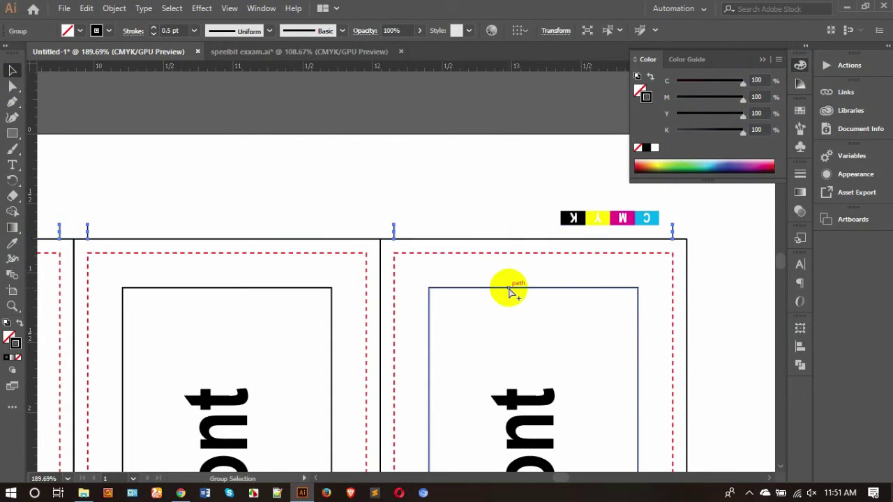
- Select only the horizontal line below the card grid with Group Selection and set its stroke to C 100, M 100, Y 100, K 100
{"action": "key", "text": "z"}
{"action": "left_click_drag", "start_coordinate": [509, 291], "coordinate": [437, 293]}
{"action": "scroll", "coordinate": [411, 319], "scroll_direction": "down", "scroll_amount": 3}
{"action": "left_click_drag", "start_coordinate": [394, 356], "coordinate": [446, 355]}
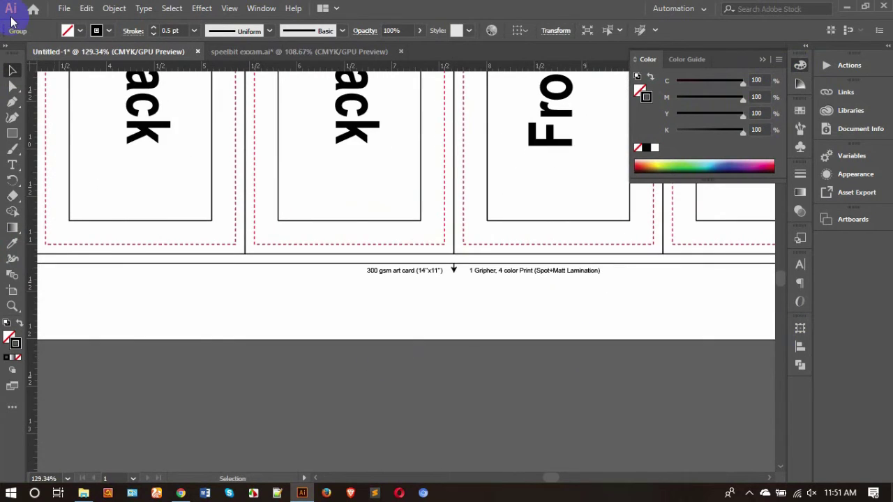
{"action": "left_click_drag", "start_coordinate": [13, 85], "coordinate": [70, 108]}
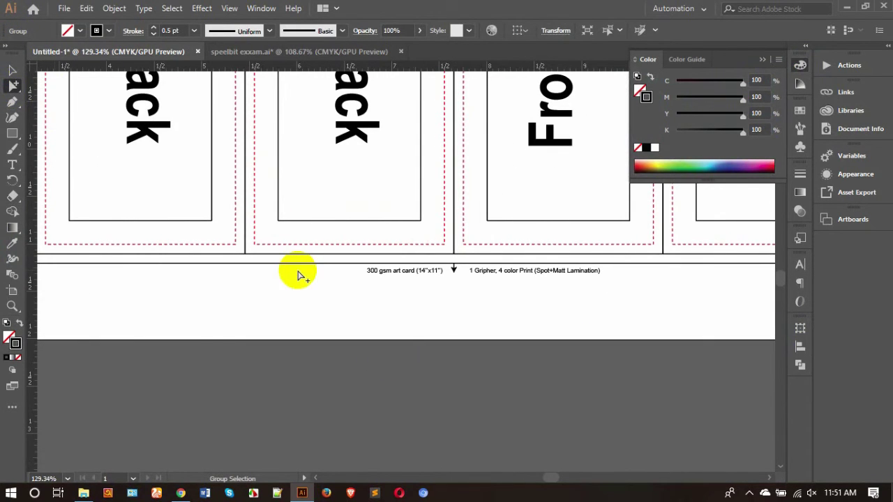
{"action": "left_click", "coordinate": [305, 262]}
{"action": "left_click_drag", "start_coordinate": [676, 81], "coordinate": [760, 84]}
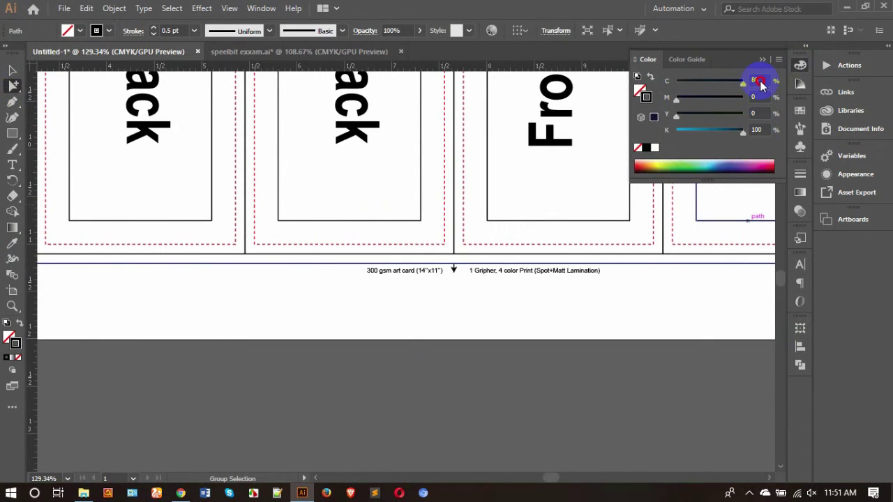
{"action": "left_click", "coordinate": [743, 97]}
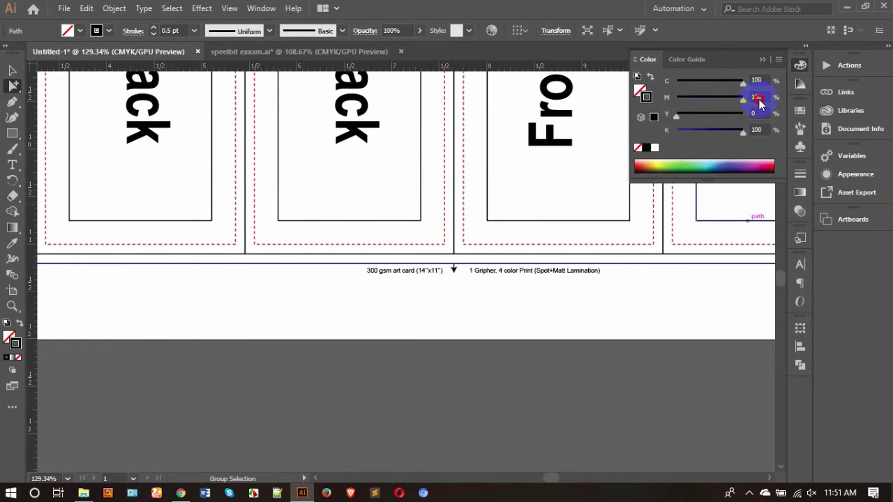
{"action": "left_click", "coordinate": [741, 115]}
{"action": "left_click", "coordinate": [610, 348]}
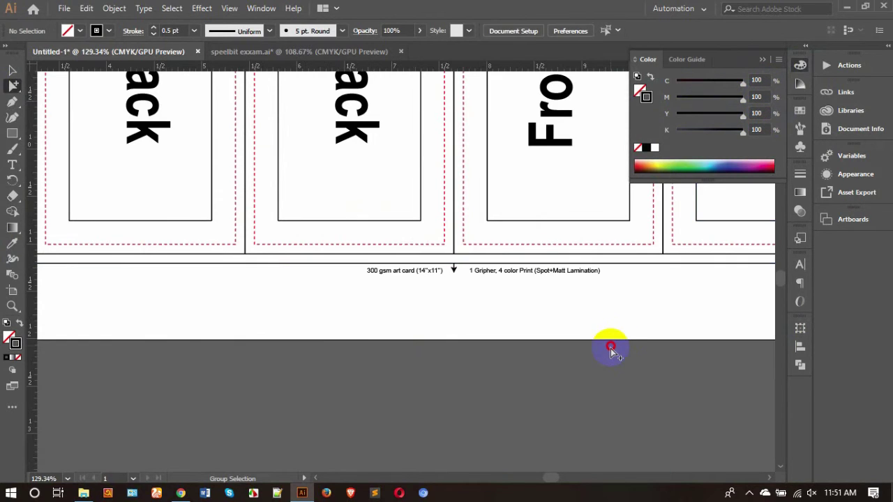
- Set the stroke of the small center arrow between the paper and print notes to 100% in all four CMYK channels
{"action": "left_click", "coordinate": [456, 272]}
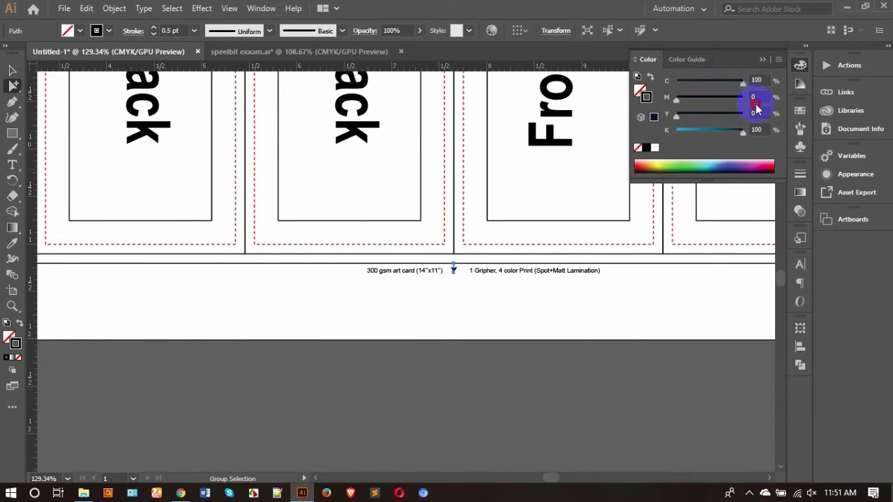
{"action": "left_click", "coordinate": [741, 97]}
{"action": "left_click", "coordinate": [743, 114]}
{"action": "left_click", "coordinate": [576, 316]}
- Set the fill of both the paper note and the print note text to C 100, M 100, Y 100, K 100
{"action": "left_click", "coordinate": [546, 279]}
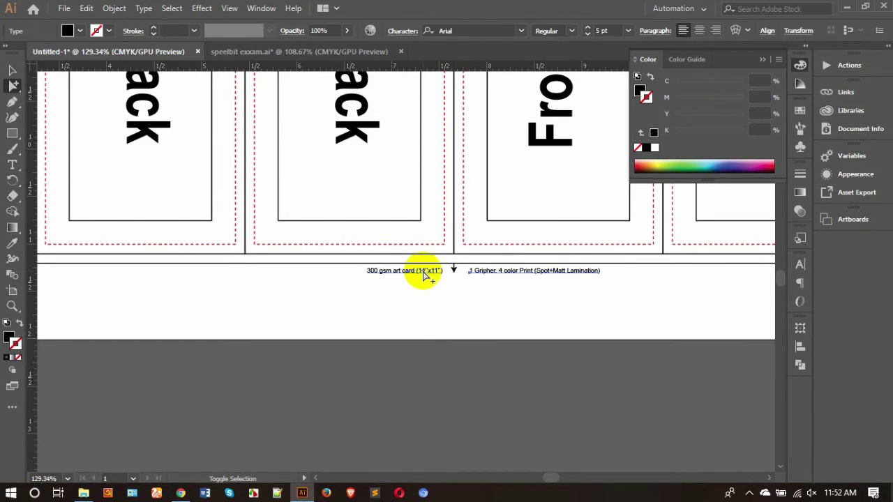
{"action": "left_click", "coordinate": [641, 91]}
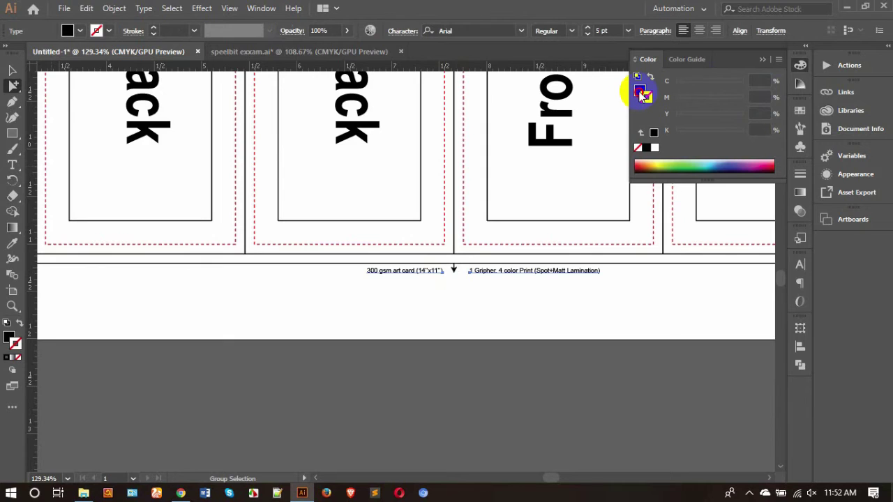
{"action": "left_click_drag", "start_coordinate": [723, 86], "coordinate": [744, 115]}
{"action": "left_click", "coordinate": [566, 306]}
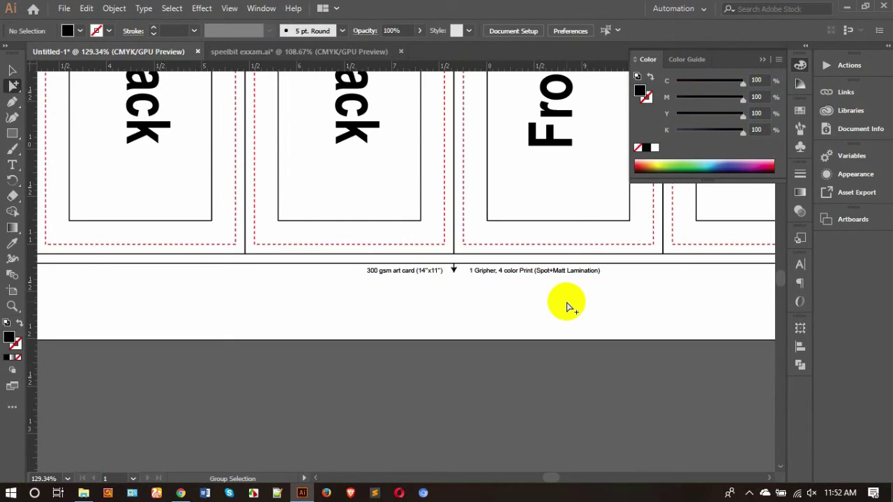
- Copy the top-row second Back card's cut mark 0.2 in left to the first card's right dashed edge, and delete the extra mark between them
{"action": "key", "text": "ctrl+0"}
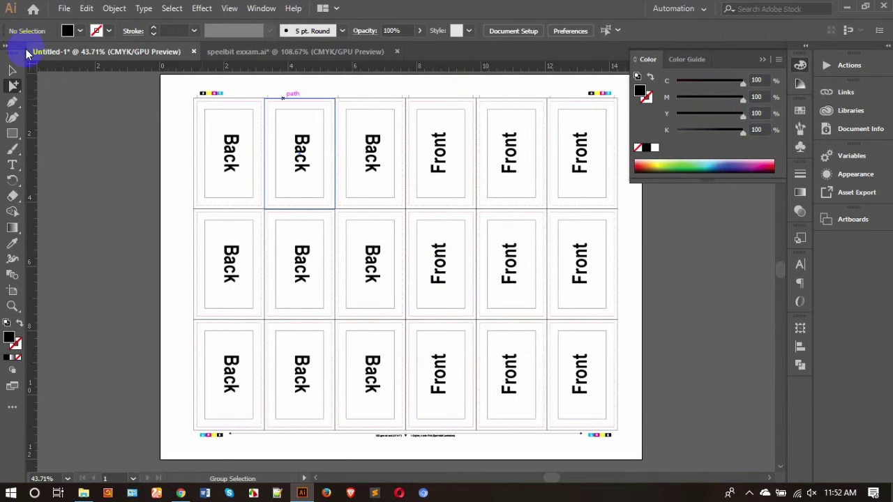
{"action": "key", "text": "z"}
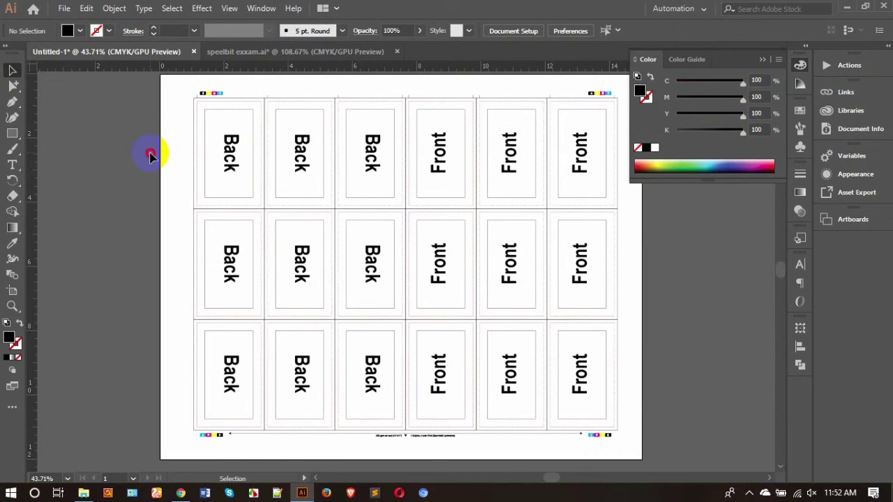
{"action": "left_click_drag", "start_coordinate": [149, 151], "coordinate": [320, 95]}
{"action": "left_click", "coordinate": [320, 95]}
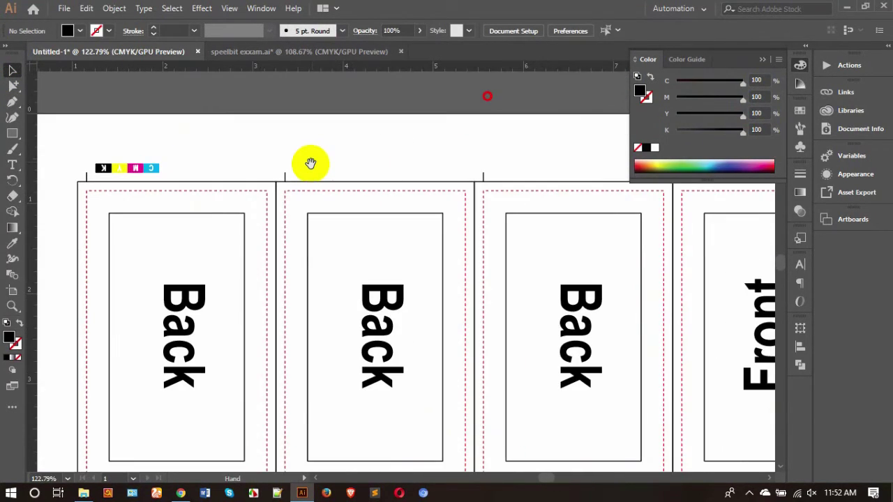
{"action": "key", "text": "v"}
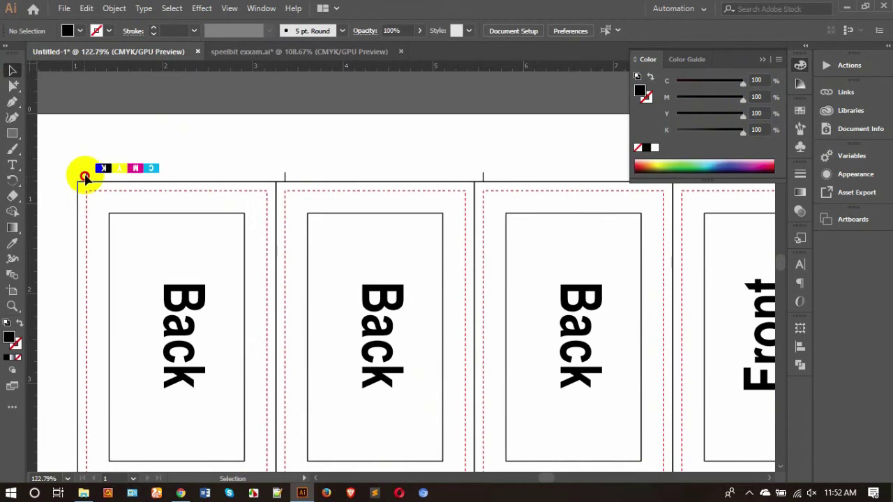
{"action": "left_click", "coordinate": [87, 180]}
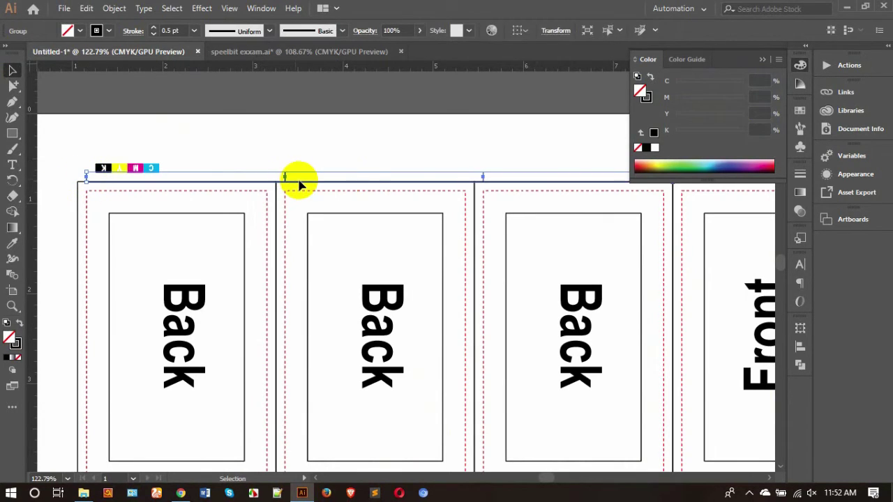
{"action": "left_click", "coordinate": [275, 133]}
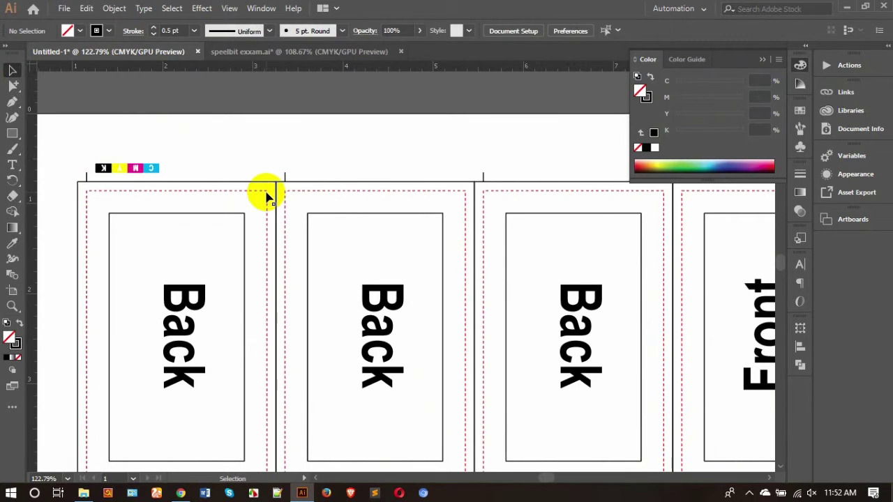
{"action": "left_click", "coordinate": [12, 84]}
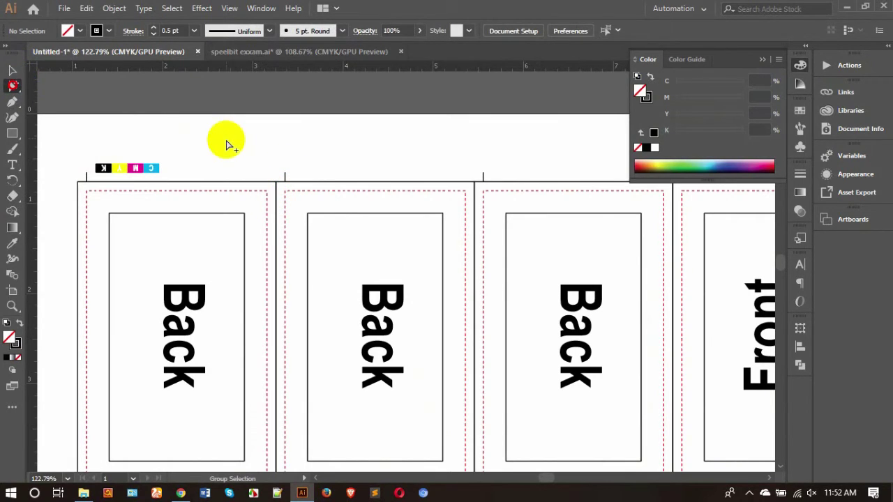
{"action": "left_click", "coordinate": [284, 177]}
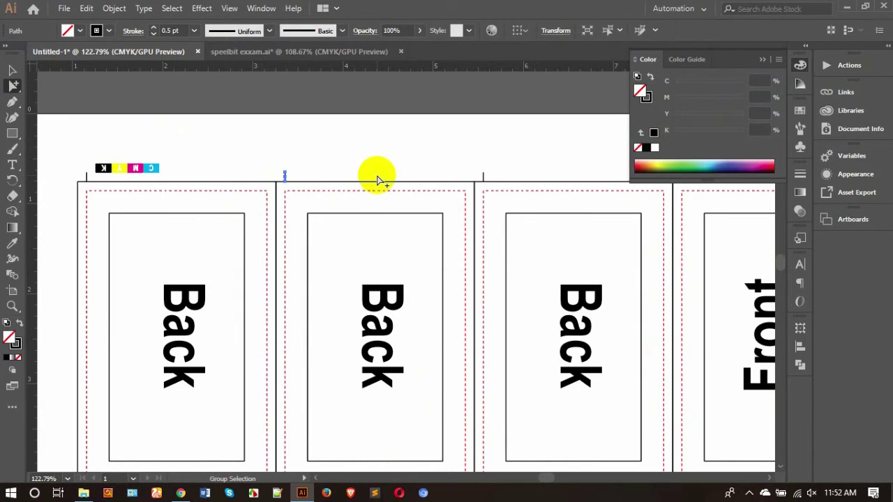
{"action": "key", "text": "a"}
{"action": "key", "text": "shift+Left"}
{"action": "key", "text": "alt+shift+Left"}
{"action": "left_click", "coordinate": [214, 173]}
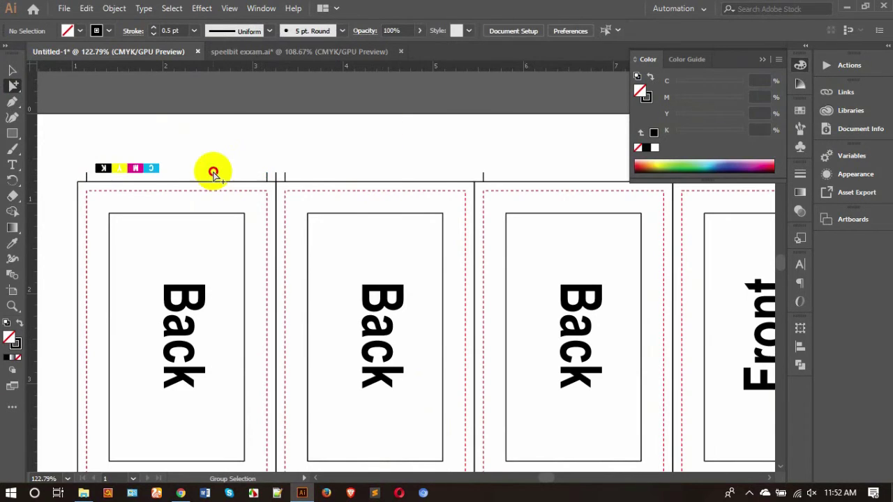
{"action": "left_click", "coordinate": [277, 178]}
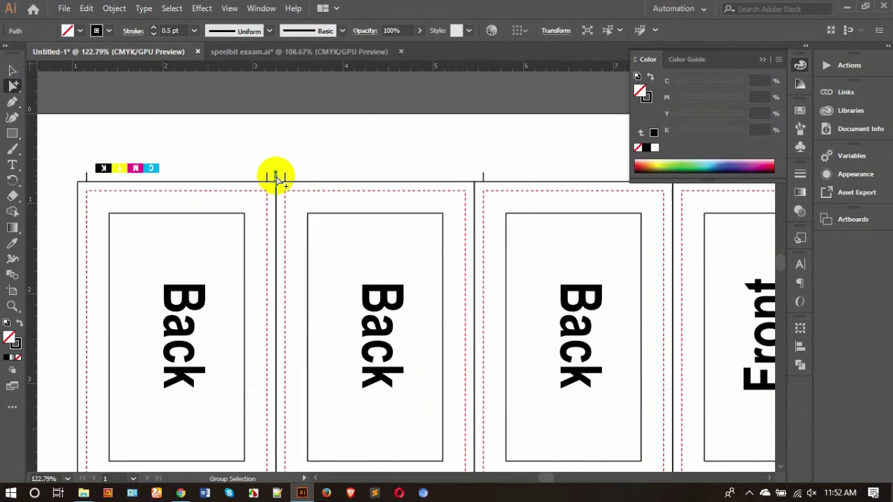
{"action": "key", "text": "Delete"}
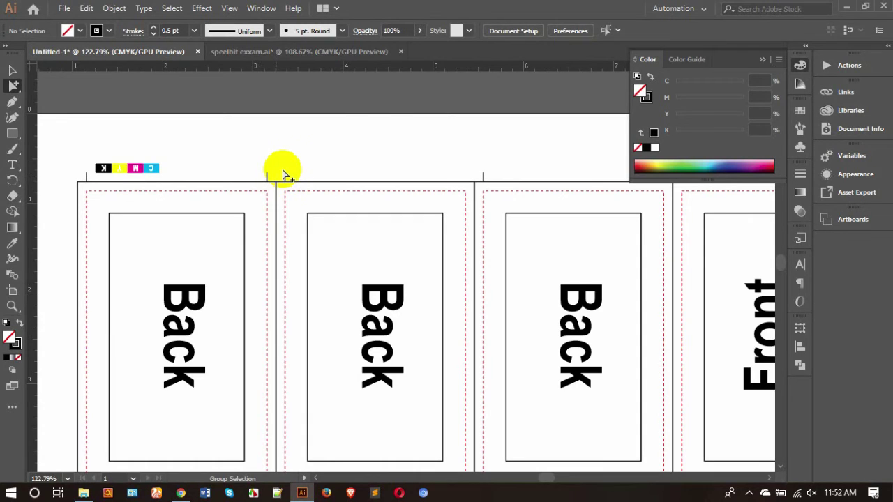
- Copy the top-row third Back card's cut mark 0.2 in left to the second card's right dashed edge, and delete the extra mark between them
{"action": "left_click_drag", "start_coordinate": [466, 135], "coordinate": [307, 135]}
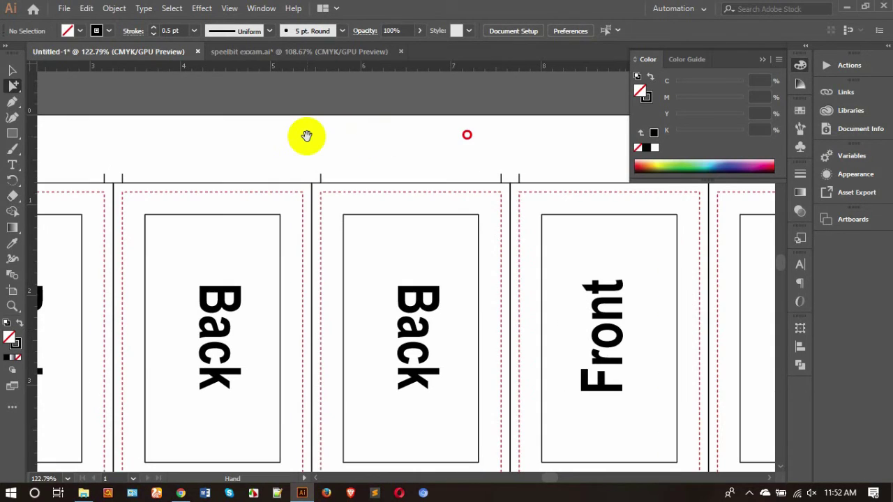
{"action": "left_click", "coordinate": [343, 182]}
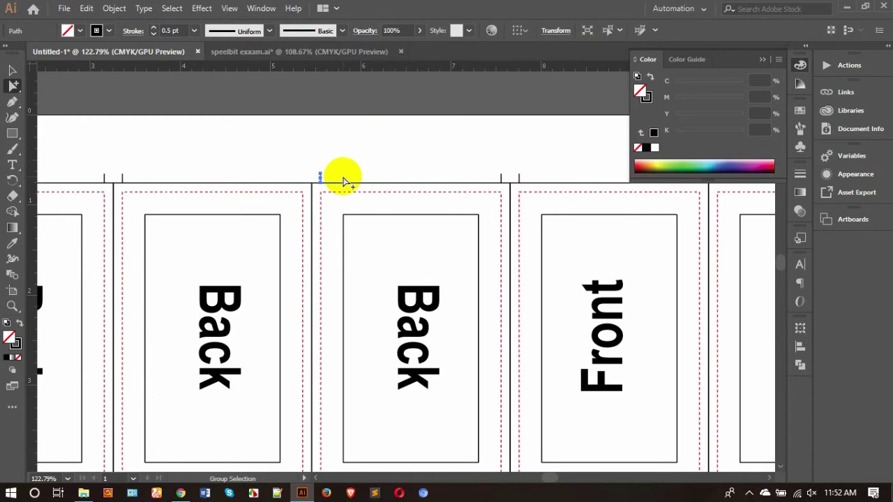
{"action": "key", "text": "alt"}
{"action": "key", "text": "shift+Left"}
{"action": "key", "text": "alt+shift+Left"}
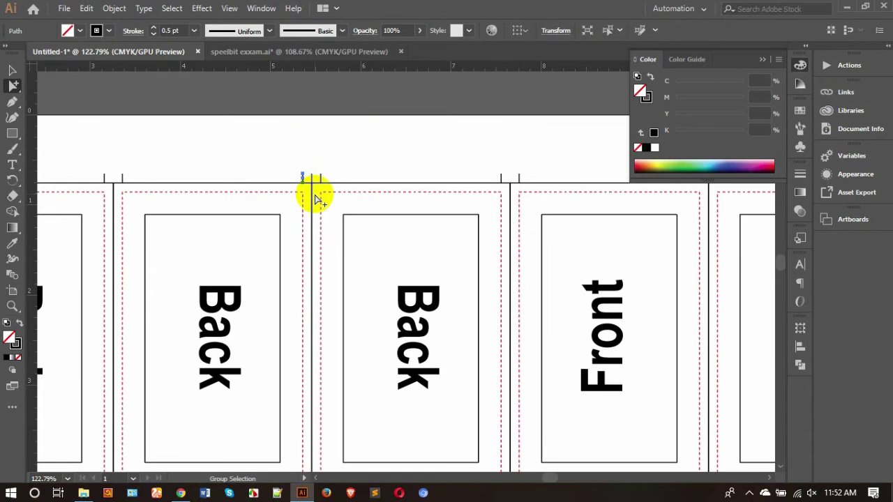
{"action": "left_click", "coordinate": [314, 161]}
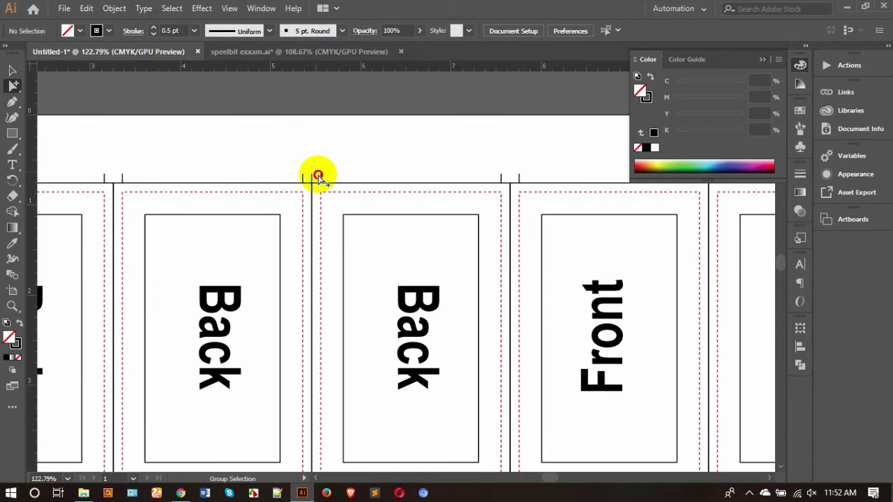
{"action": "left_click", "coordinate": [315, 180]}
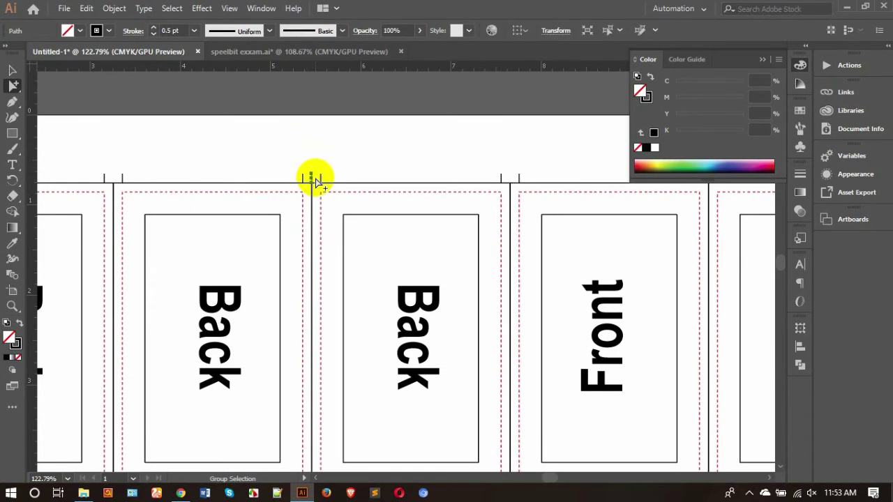
{"action": "key", "text": "Delete"}
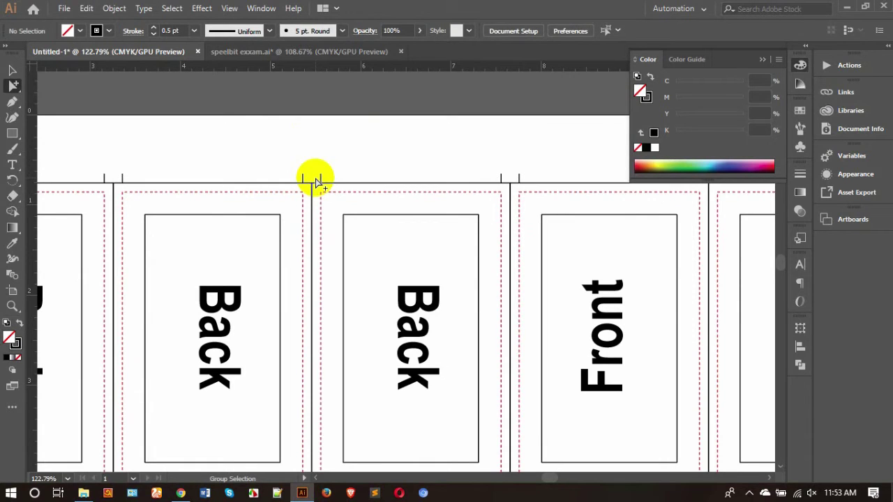
- Check the keyboard increment in the General preferences and leave the preferences unchanged
{"action": "key", "text": "ctrl+k"}
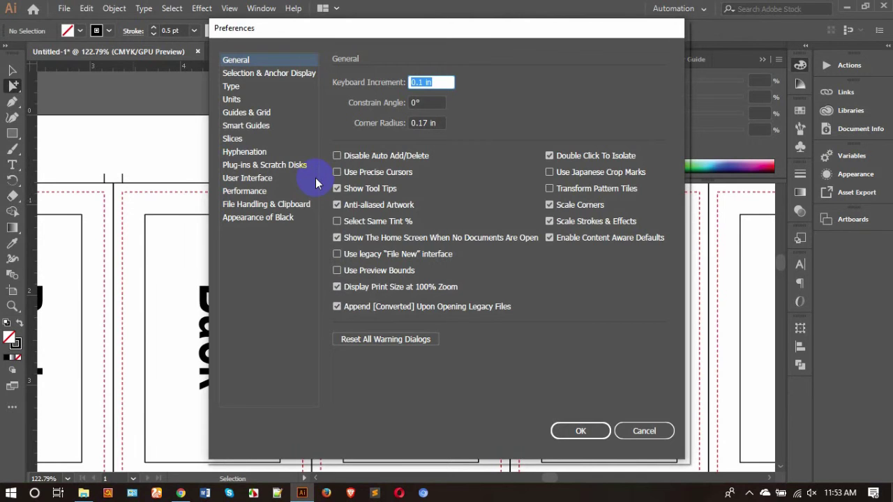
{"action": "key", "text": "Escape"}
{"action": "left_click", "coordinate": [316, 183]}
{"action": "key", "text": "ctrl+k"}
{"action": "left_click", "coordinate": [646, 430]}
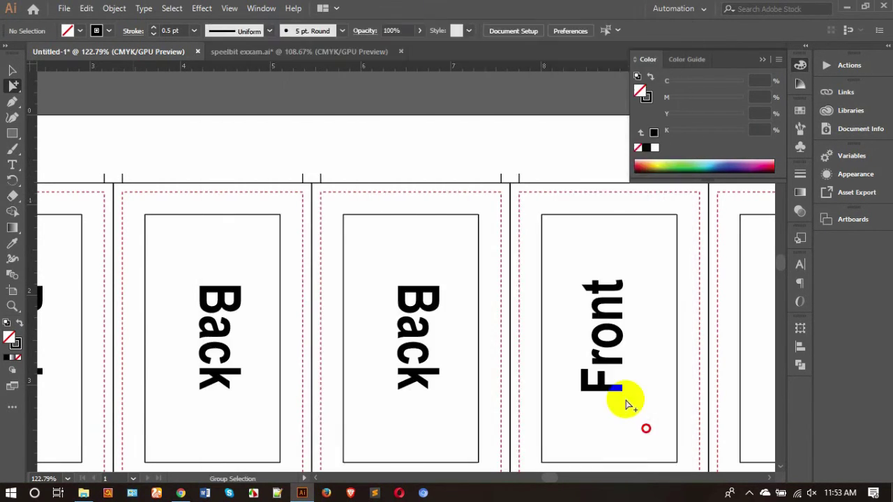
- Copy the top-row last Front card's left cut mark 0.2 in left to the neighboring card's right dashed edge, and delete the extra mark between them
{"action": "key", "text": "space"}
{"action": "left_click", "coordinate": [515, 111]}
{"action": "left_click_drag", "start_coordinate": [553, 144], "coordinate": [191, 166]}
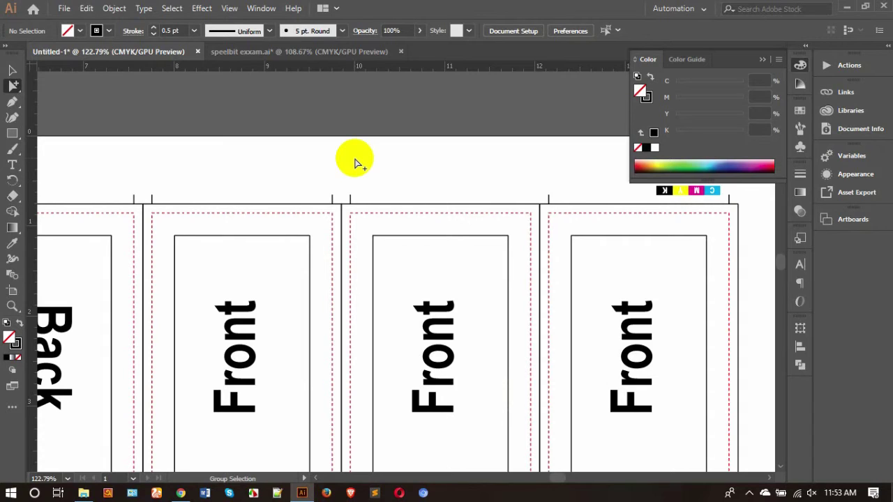
{"action": "left_click_drag", "start_coordinate": [495, 168], "coordinate": [566, 204]}
{"action": "key", "text": "shift+Left"}
{"action": "key", "text": "shift+Left"}
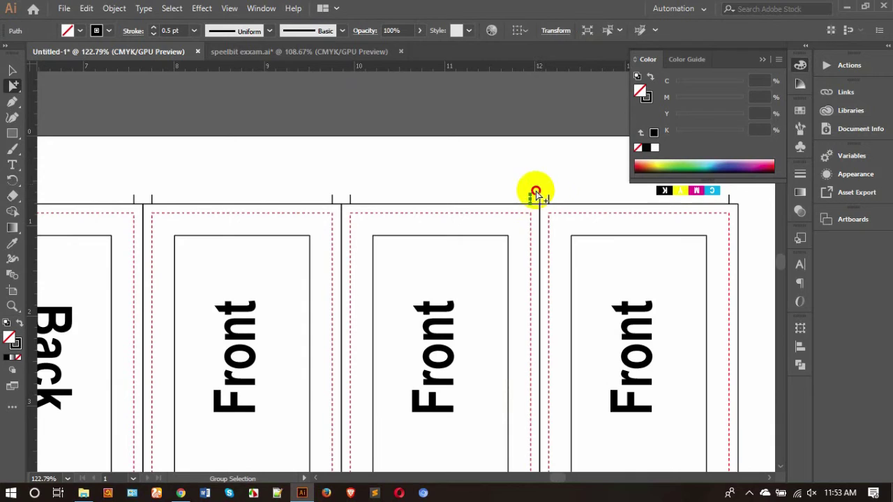
{"action": "left_click", "coordinate": [544, 200]}
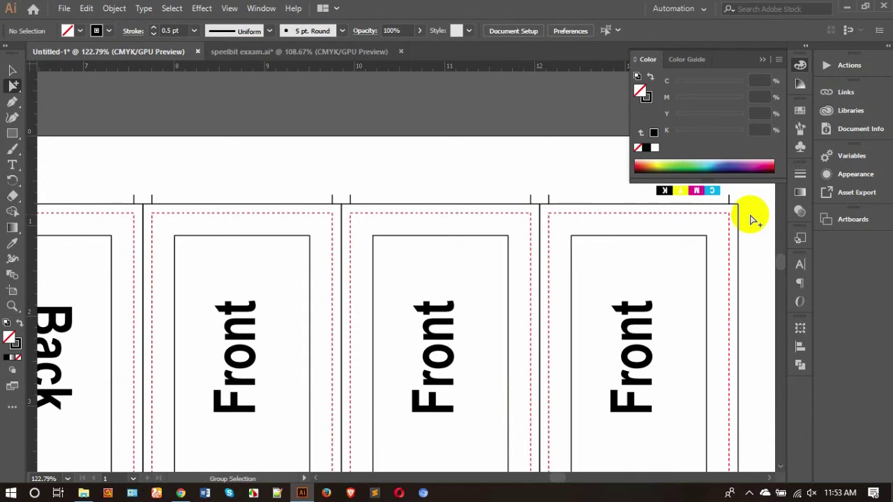
- Duplicate the group of cut marks above the card grid and align the copy to the grid's bottom edge
{"action": "left_click", "coordinate": [12, 70]}
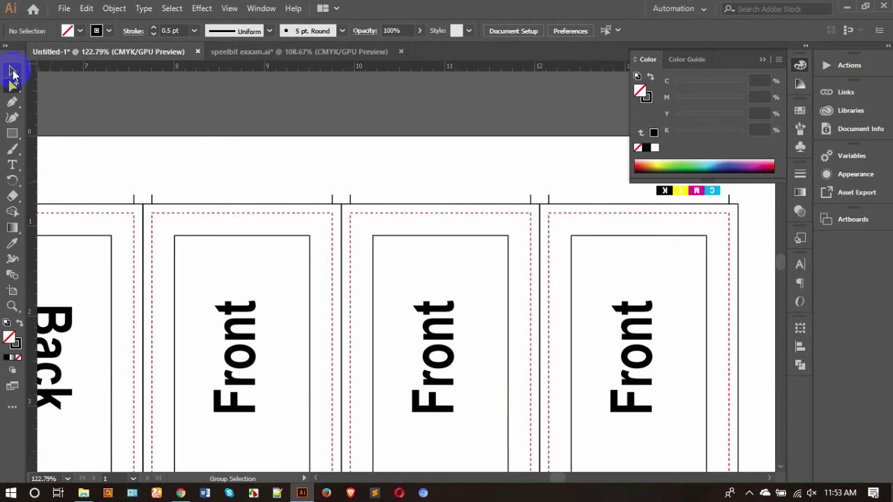
{"action": "left_click", "coordinate": [402, 160]}
{"action": "key", "text": "ctrl+1"}
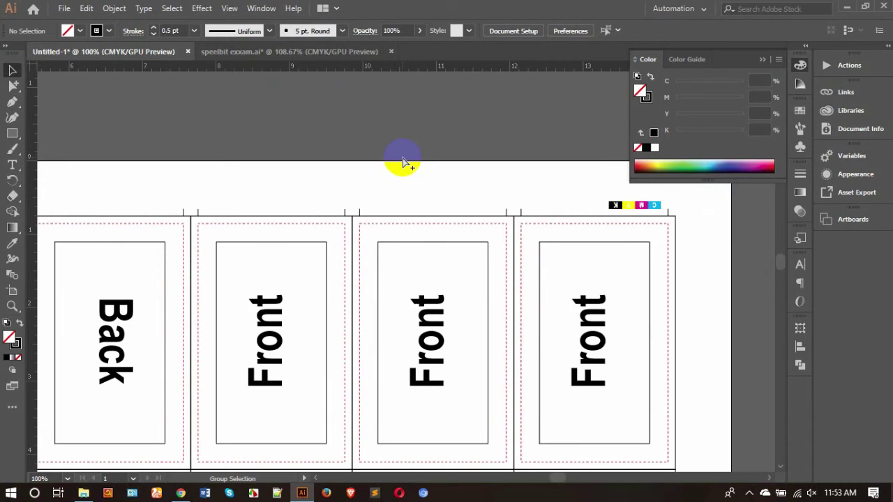
{"action": "key", "text": "ctrl+minus"}
{"action": "left_click", "coordinate": [139, 243]}
{"action": "left_click", "coordinate": [325, 164]}
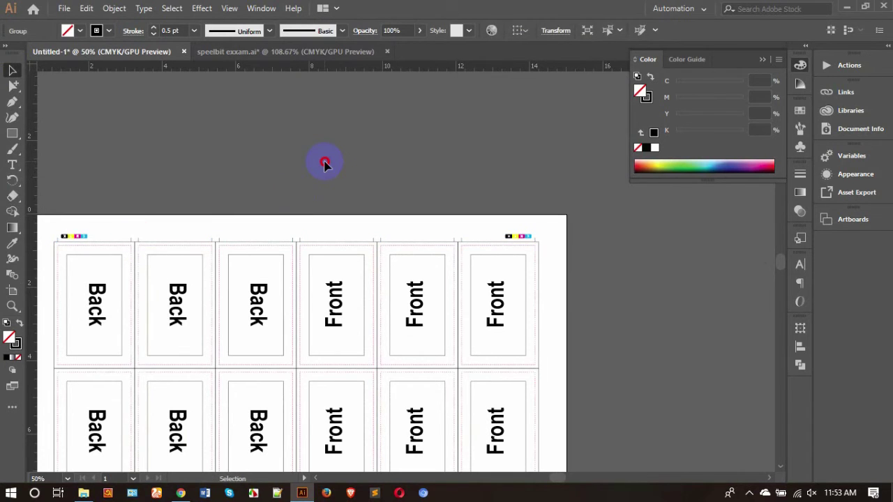
{"action": "key", "text": "ctrl+z"}
{"action": "scroll", "coordinate": [318, 150], "scroll_direction": "down", "scroll_amount": 5}
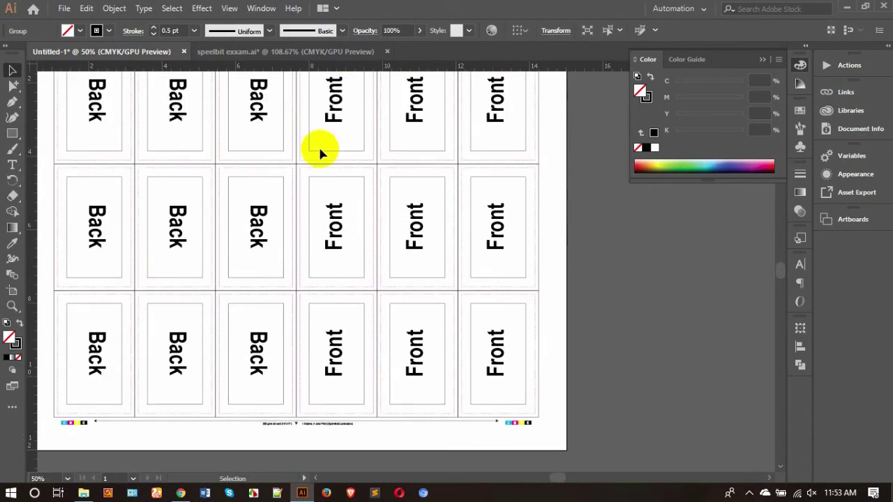
{"action": "scroll", "coordinate": [318, 149], "scroll_direction": "down", "scroll_amount": 3}
{"action": "left_click_drag", "start_coordinate": [544, 309], "coordinate": [532, 309]}
{"action": "left_click", "coordinate": [802, 331]}
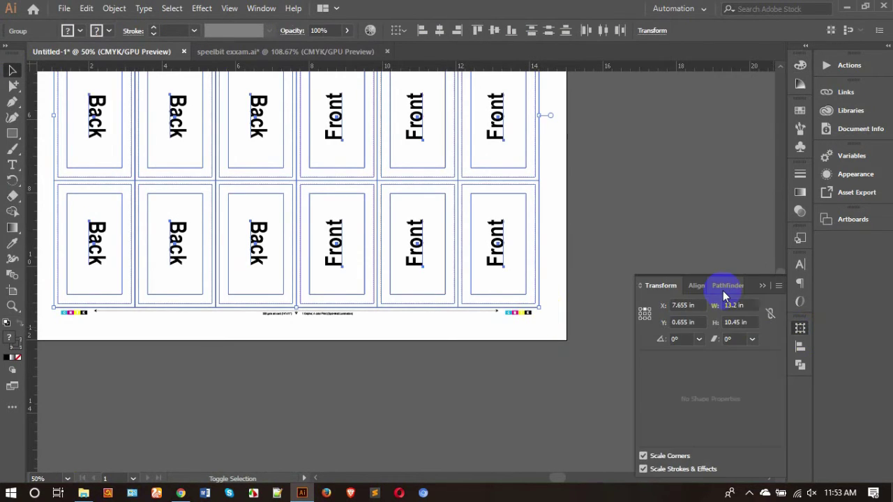
{"action": "left_click", "coordinate": [799, 346]}
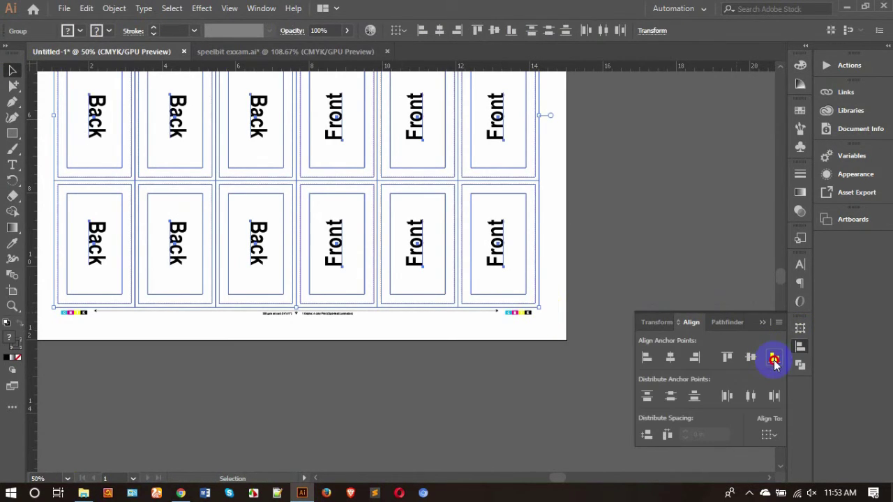
{"action": "left_click", "coordinate": [553, 381]}
- Move the duplicated cut-mark group down 0.1 in so its marks sit just outside the grid's bottom edge
{"action": "key", "text": "z"}
{"action": "left_click", "coordinate": [564, 312]}
{"action": "key", "text": "v"}
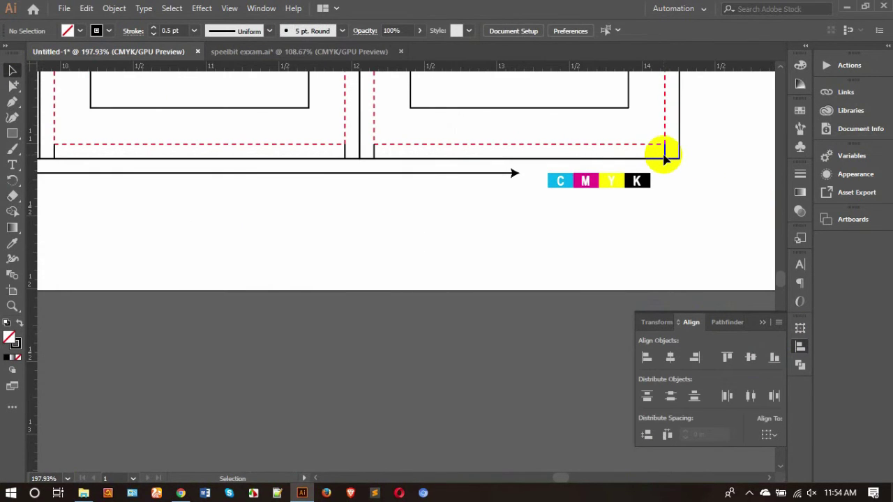
{"action": "left_click", "coordinate": [664, 159]}
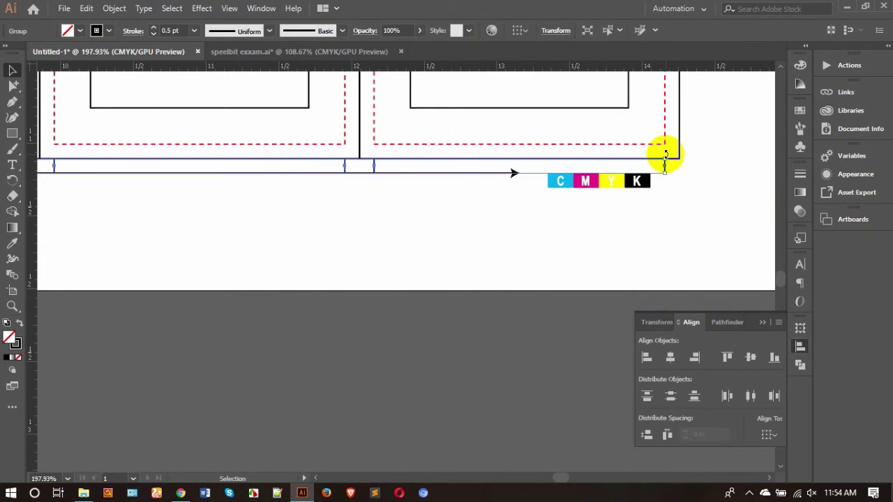
{"action": "key", "text": "shift+Down"}
{"action": "left_click", "coordinate": [538, 240]}
{"action": "key", "text": "ctrl+0"}
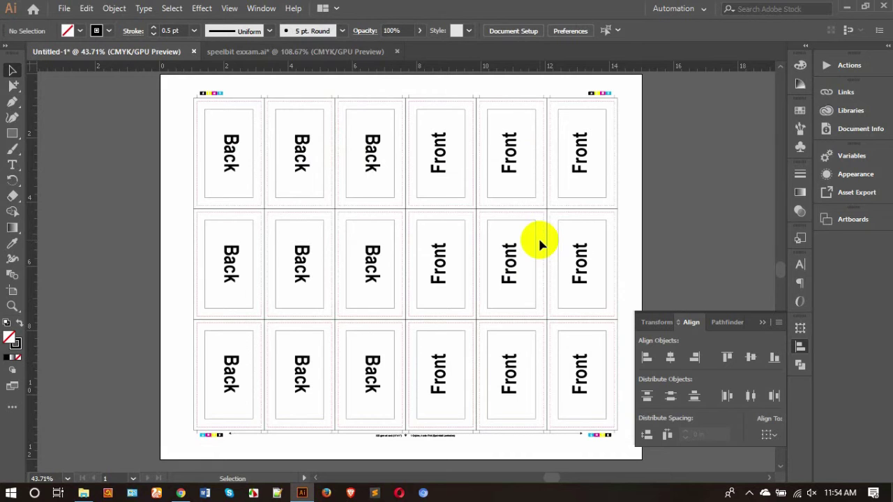
- Select the top and bottom dashed edges of all three Back cards in the first column with Direct Selection
{"action": "left_click", "coordinate": [13, 87]}
{"action": "left_click", "coordinate": [13, 86]}
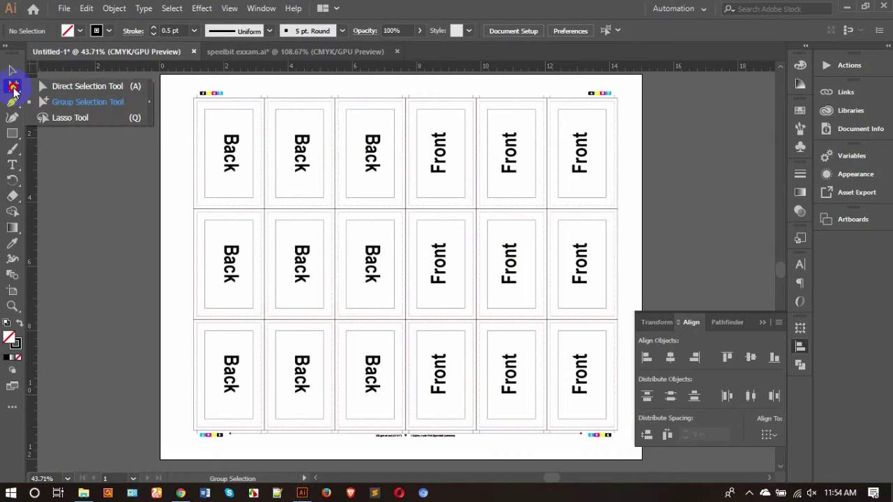
{"action": "left_click", "coordinate": [195, 128]}
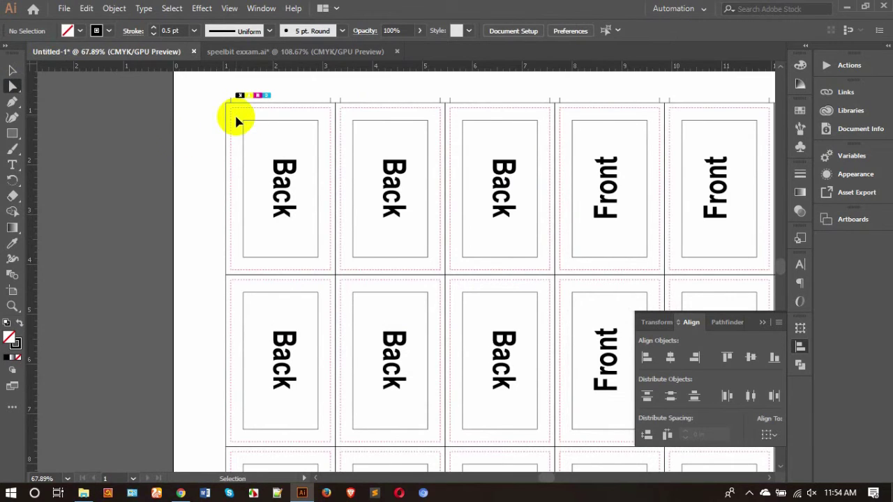
{"action": "left_click", "coordinate": [266, 108]}
{"action": "left_click", "coordinate": [267, 109]}
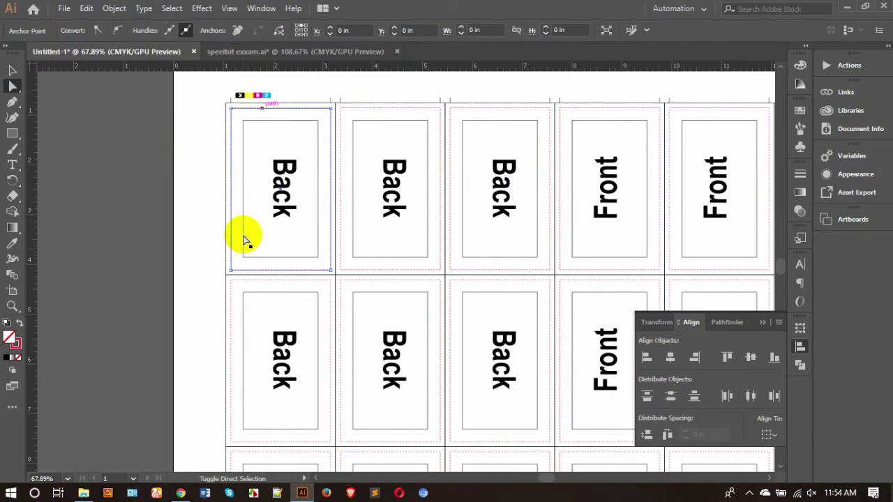
{"action": "left_click_drag", "start_coordinate": [241, 284], "coordinate": [239, 442]}
{"action": "scroll", "coordinate": [183, 265], "scroll_direction": "down", "scroll_amount": 5}
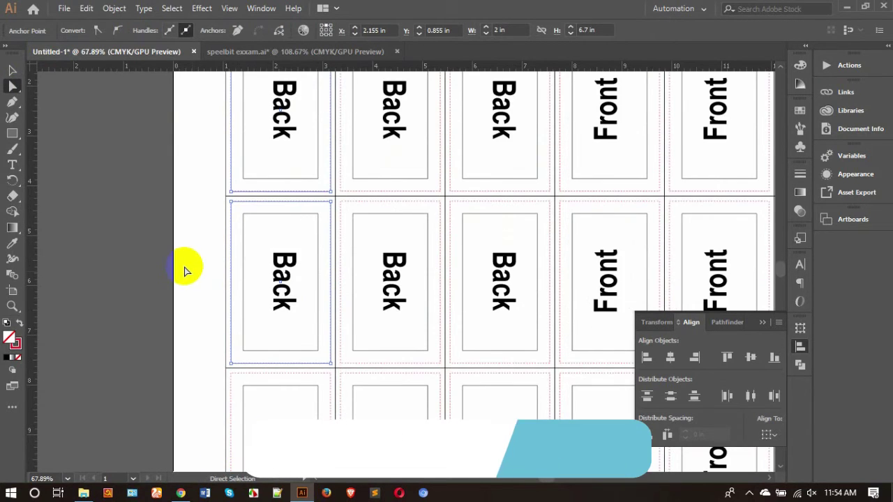
{"action": "left_click_drag", "start_coordinate": [305, 142], "coordinate": [251, 317]}
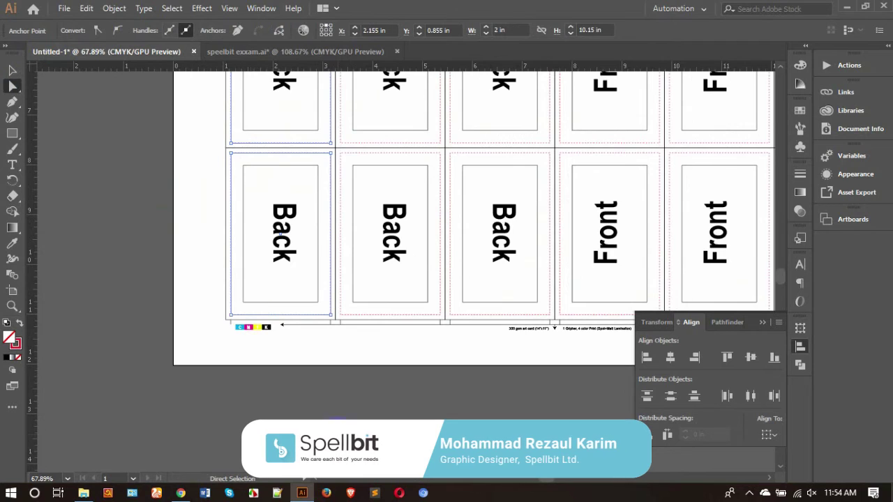
- Copy the selected dashed edges in place as separate lines and move the copies 0.2 in left
{"action": "key", "text": "ctrl+shift+a"}
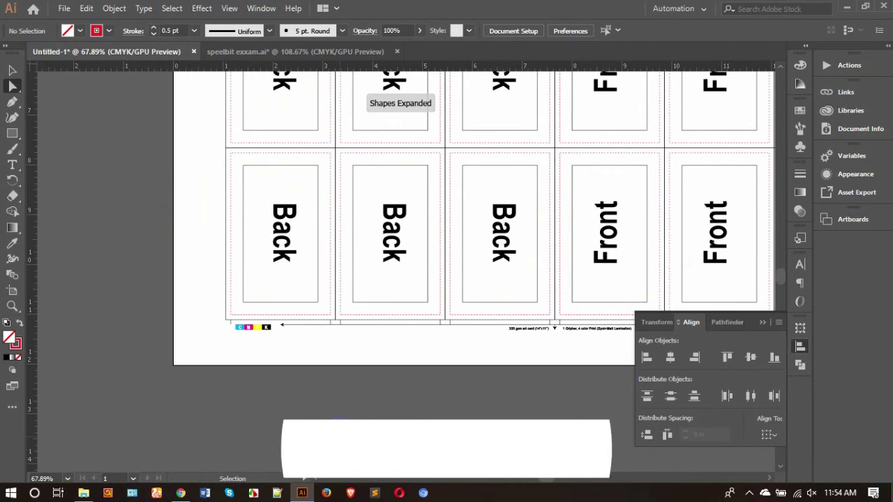
{"action": "key", "text": "ctrl+z"}
{"action": "key", "text": "shift+Left"}
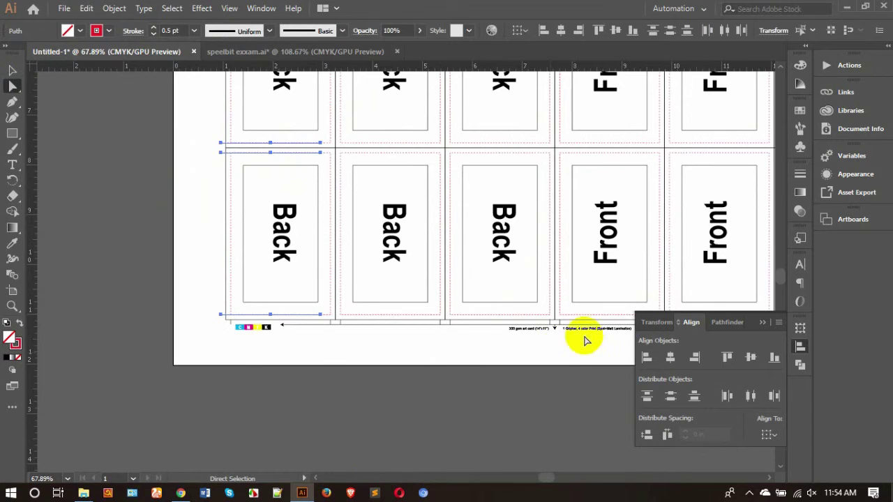
- Set the copied lines' width to 0.1 in from their left reference point to form side cut marks
{"action": "left_click", "coordinate": [649, 322]}
{"action": "left_click", "coordinate": [643, 317]}
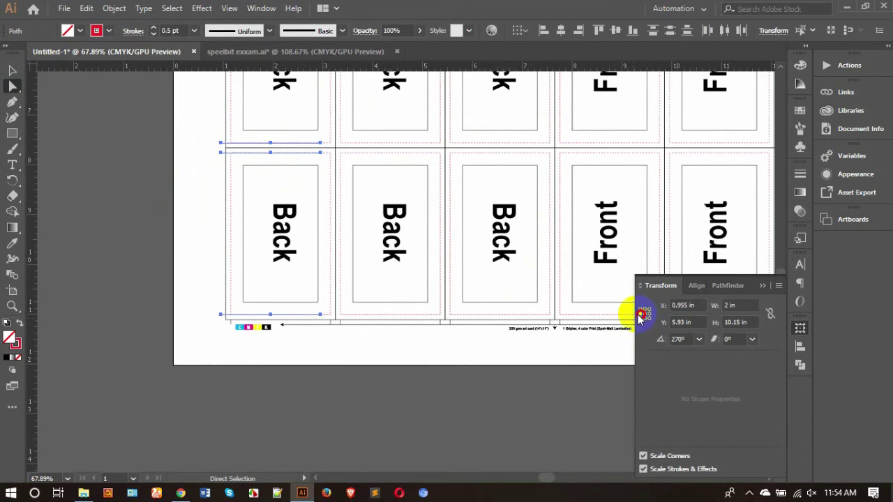
{"action": "left_click", "coordinate": [736, 304]}
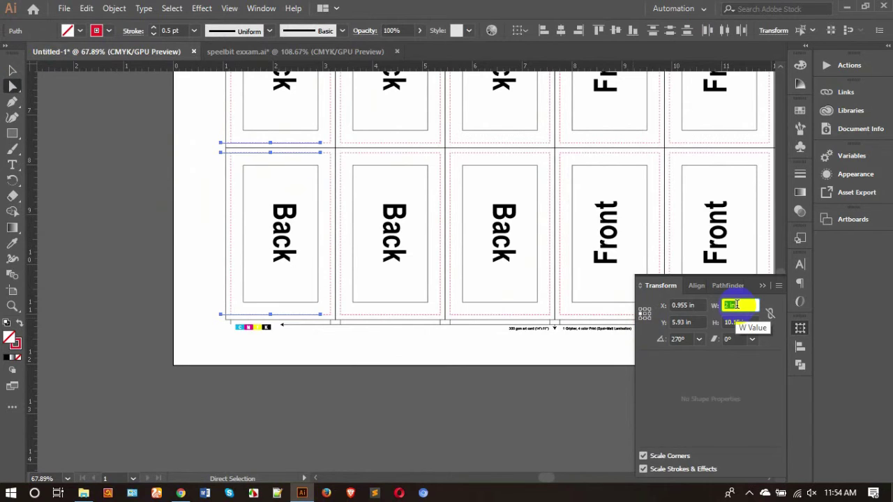
{"action": "type", "text": "1"}
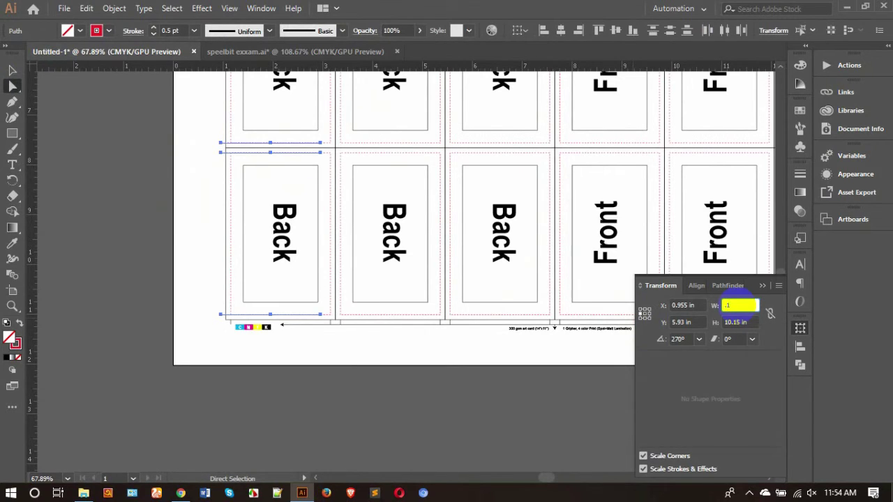
{"action": "key", "text": "Return"}
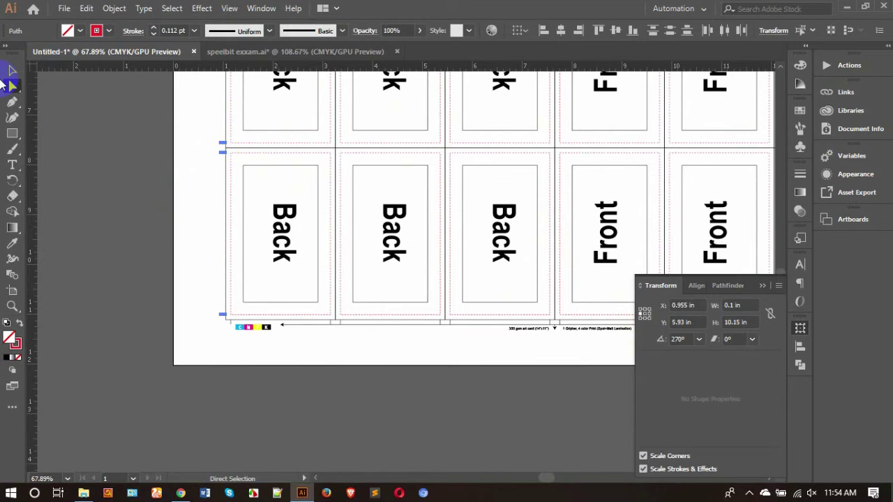
- Match the side marks to the existing cut marks' solid black 0.5 pt stroke with the Eyedropper, and deselect them
{"action": "left_click", "coordinate": [12, 242]}
{"action": "left_click", "coordinate": [259, 314]}
{"action": "left_click", "coordinate": [235, 318]}
{"action": "left_click", "coordinate": [234, 318]}
{"action": "key", "text": "a"}
{"action": "left_click", "coordinate": [10, 70]}
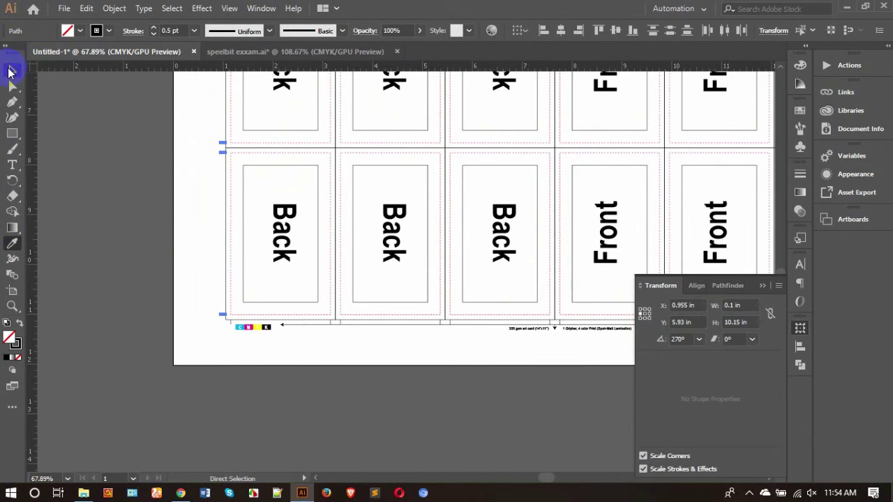
{"action": "left_click", "coordinate": [137, 225]}
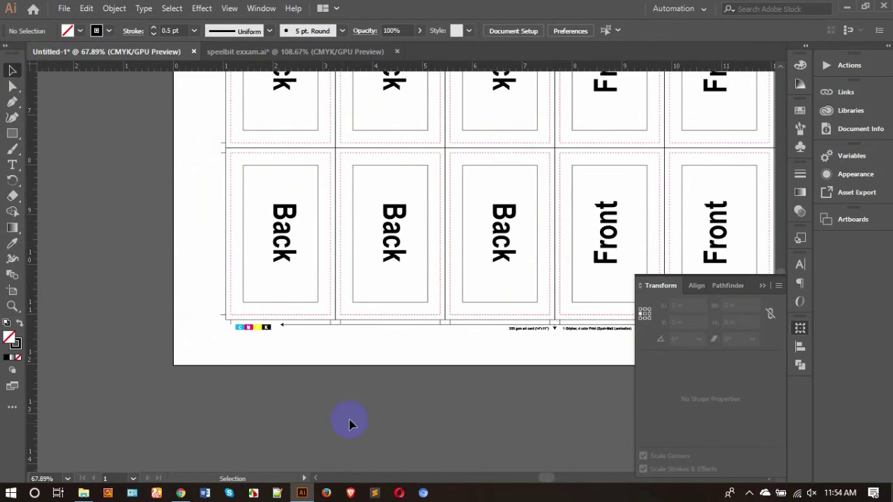
{"action": "scroll", "coordinate": [349, 422], "scroll_direction": "right", "scroll_amount": 5}
{"action": "scroll", "coordinate": [349, 422], "scroll_direction": "down", "scroll_amount": 1}
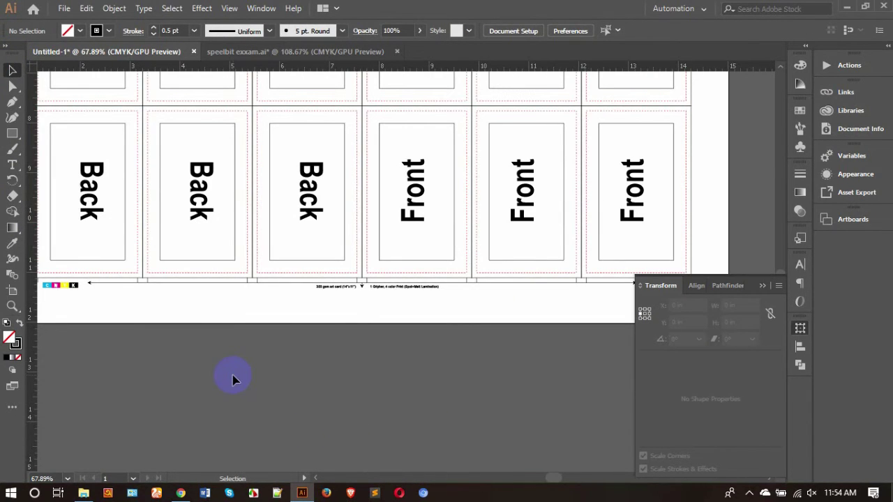
{"action": "key", "text": "ctrl+minus"}
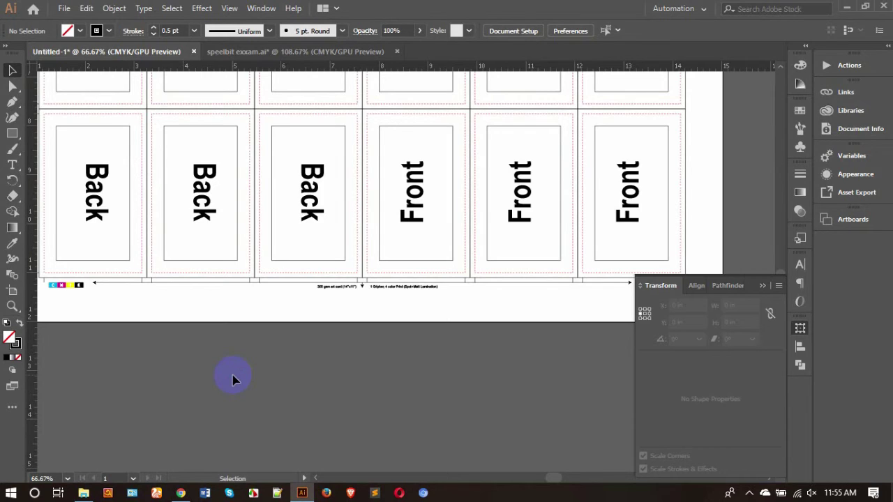
- Copy the side cut marks from the first Back column across the sheet and right-align them with the last Front column's outer edge
{"action": "left_click_drag", "start_coordinate": [113, 346], "coordinate": [185, 344]}
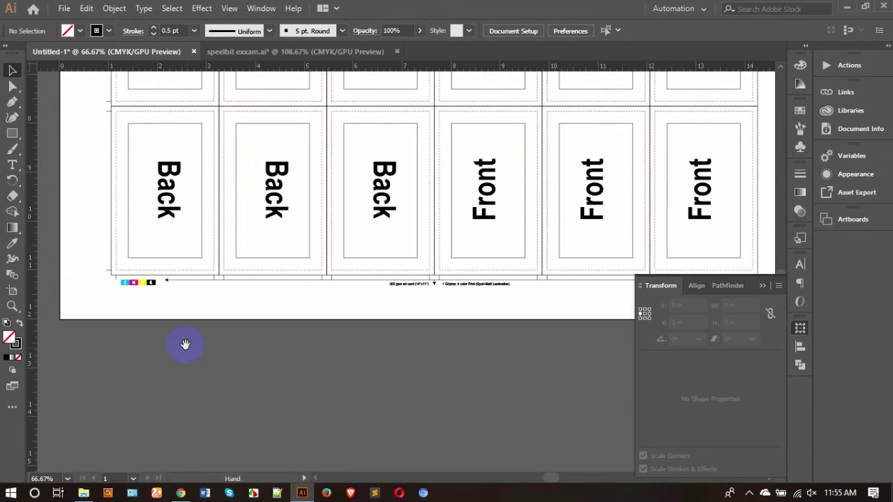
{"action": "left_click_drag", "start_coordinate": [104, 271], "coordinate": [250, 276]}
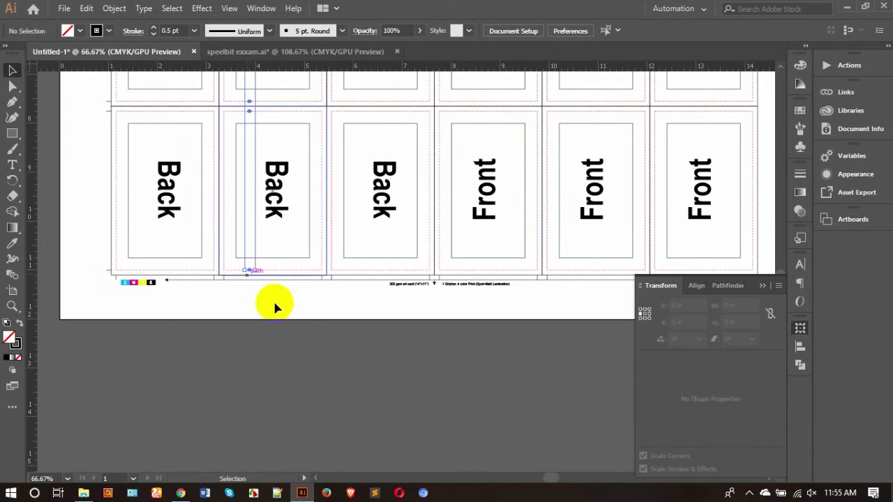
{"action": "scroll", "coordinate": [328, 293], "scroll_direction": "right", "scroll_amount": 5}
{"action": "key", "text": "ctrl+a"}
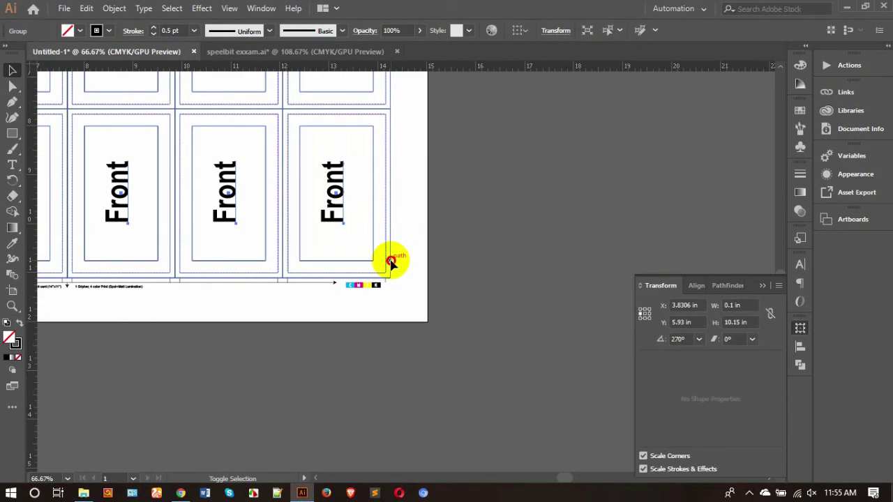
{"action": "left_click", "coordinate": [698, 286]}
{"action": "left_click", "coordinate": [696, 357]}
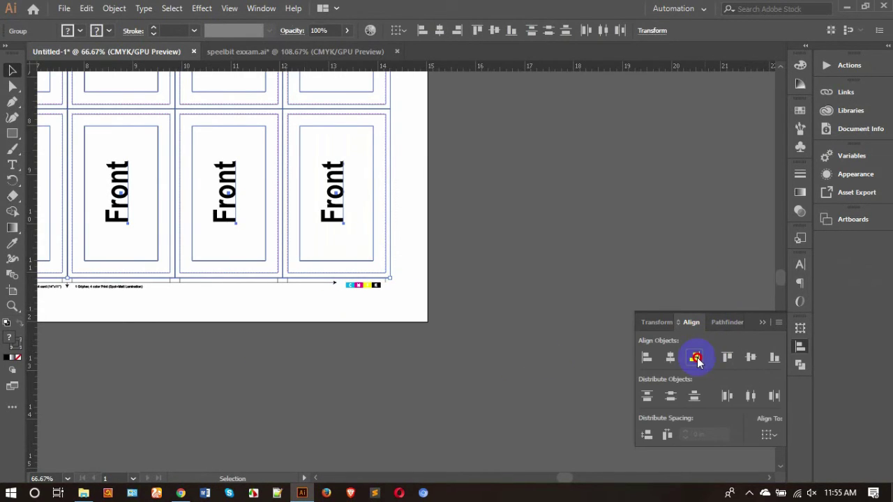
- Move the copied side marks outward so they sit just outside the card grid beside the last Front column
{"action": "left_click", "coordinate": [409, 376]}
{"action": "left_click_drag", "start_coordinate": [375, 269], "coordinate": [578, 260]}
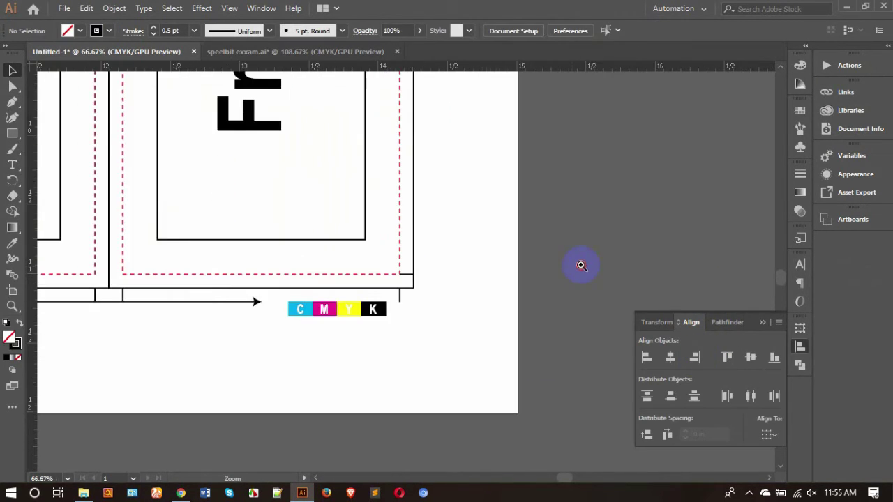
{"action": "left_click", "coordinate": [410, 279]}
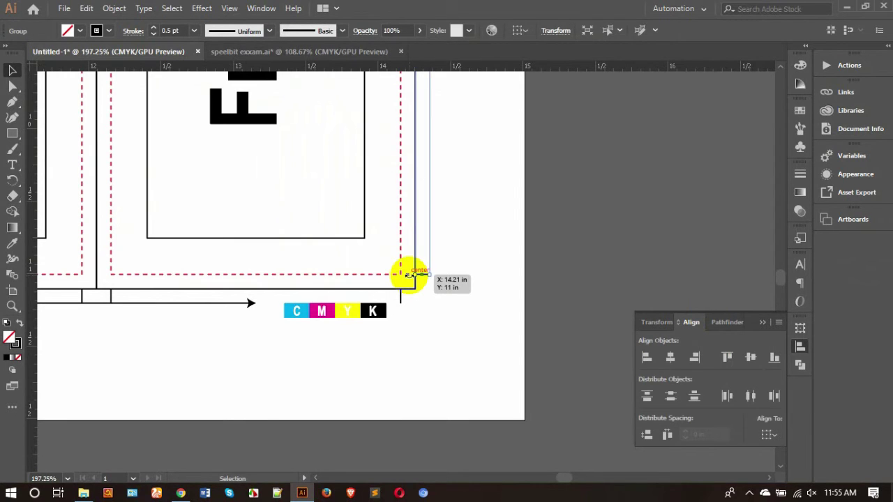
{"action": "left_click", "coordinate": [477, 335]}
{"action": "key", "text": "ctrl+0"}
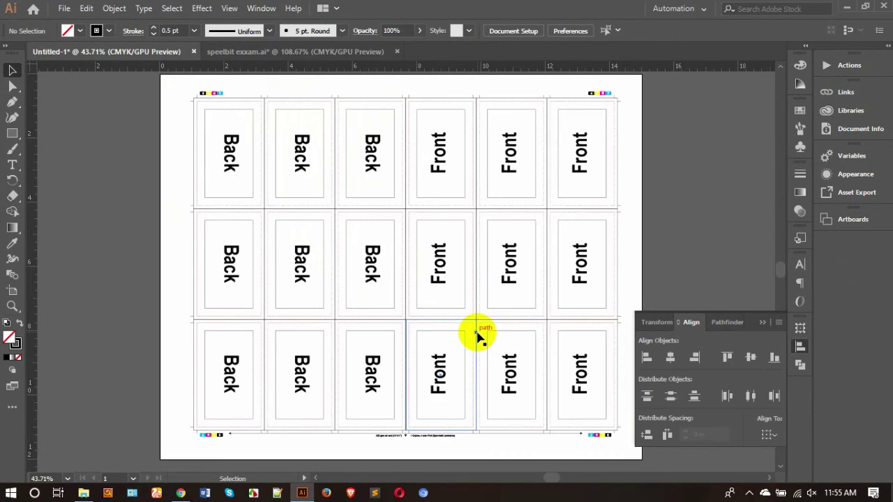
- Select the cut marks on all four sides of the card layout
{"action": "left_click", "coordinate": [410, 98]}
{"action": "key", "text": "ctrl+shift+a"}
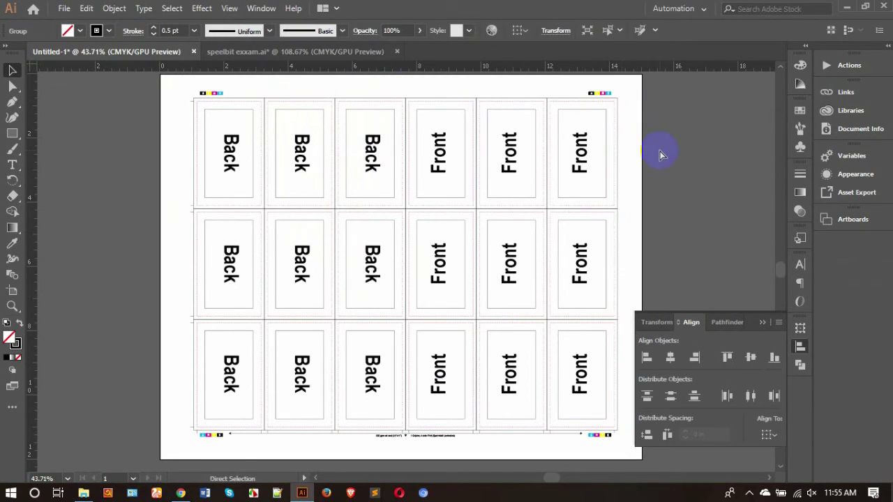
{"action": "scroll", "coordinate": [657, 151], "scroll_direction": "down", "scroll_amount": 5}
{"action": "left_click_drag", "start_coordinate": [651, 279], "coordinate": [612, 289]}
{"action": "key", "text": "ctrl+shift+a"}
{"action": "left_click", "coordinate": [147, 223]}
{"action": "left_click_drag", "start_coordinate": [146, 223], "coordinate": [187, 180]}
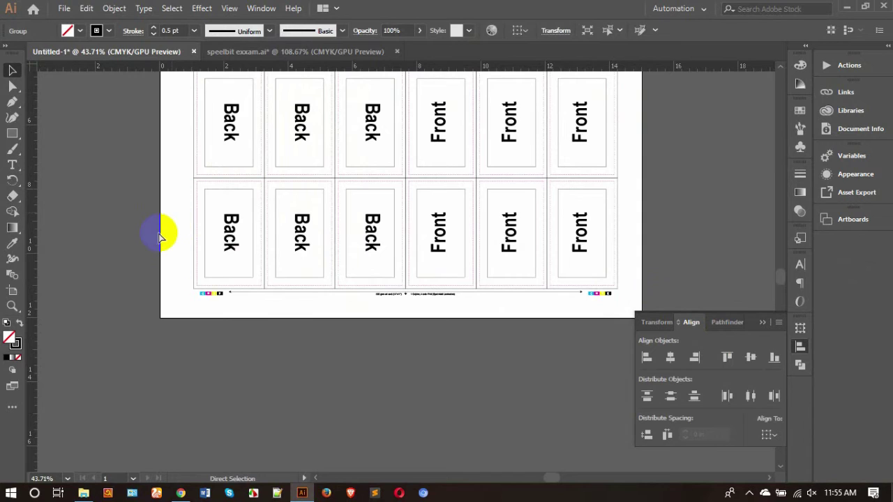
{"action": "key", "text": "ctrl+shift+a"}
{"action": "key", "text": "v"}
{"action": "key", "text": "ctrl+a"}
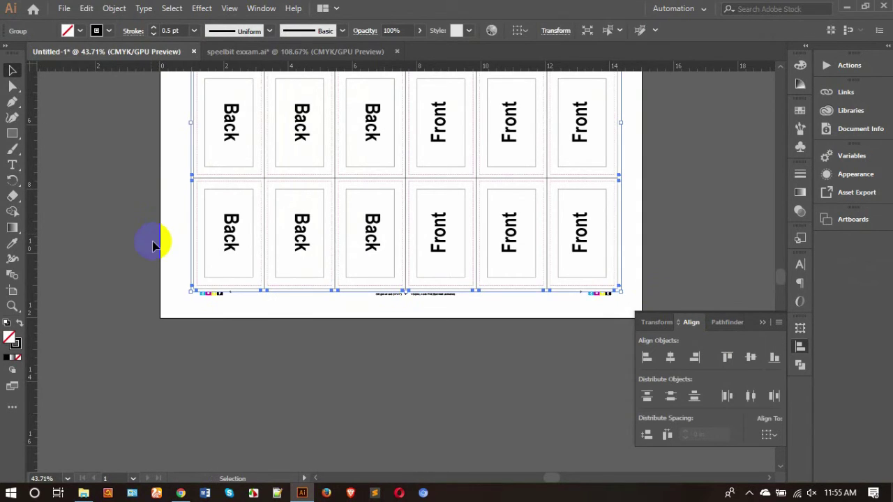
- Select the CMYK colour bars and the bottom arrow note along with the cut marks, and hide them all
{"action": "key", "text": "ctrl+shift+a"}
{"action": "left_click_drag", "start_coordinate": [211, 295], "coordinate": [215, 140]}
{"action": "scroll", "coordinate": [330, 347], "scroll_direction": "up", "scroll_amount": 4}
{"action": "scroll", "coordinate": [279, 244], "scroll_direction": "up", "scroll_amount": 2}
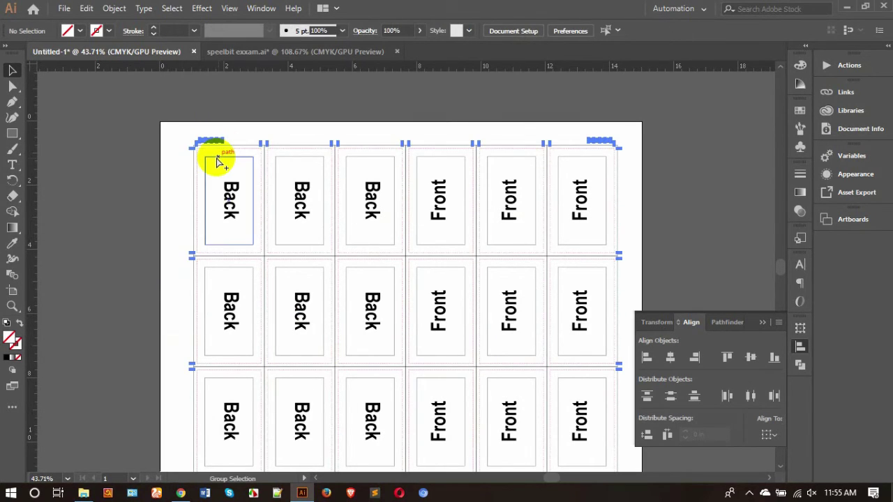
{"action": "left_click", "coordinate": [217, 159]}
{"action": "left_click", "coordinate": [178, 137]}
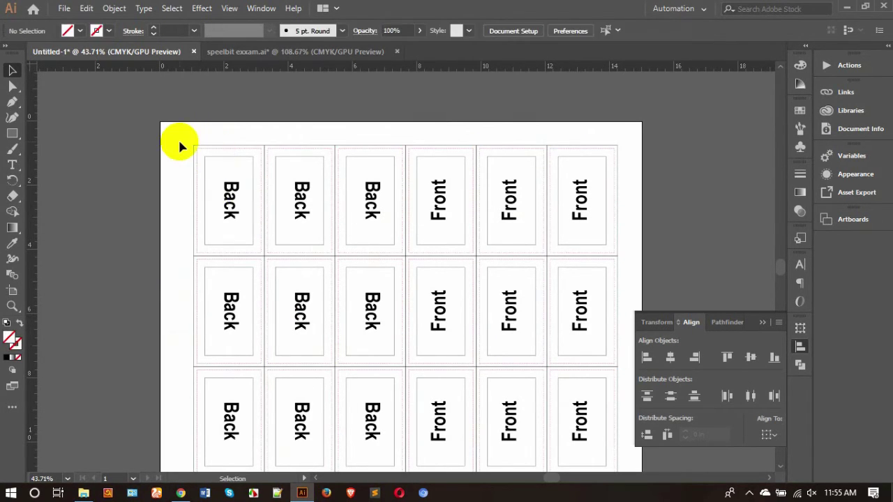
- Remove the stroke from the solid and dashed card rectangles in all three rows using the Group Selection tool
{"action": "key", "text": "ctrl+minus"}
{"action": "key", "text": "ctrl+minus"}
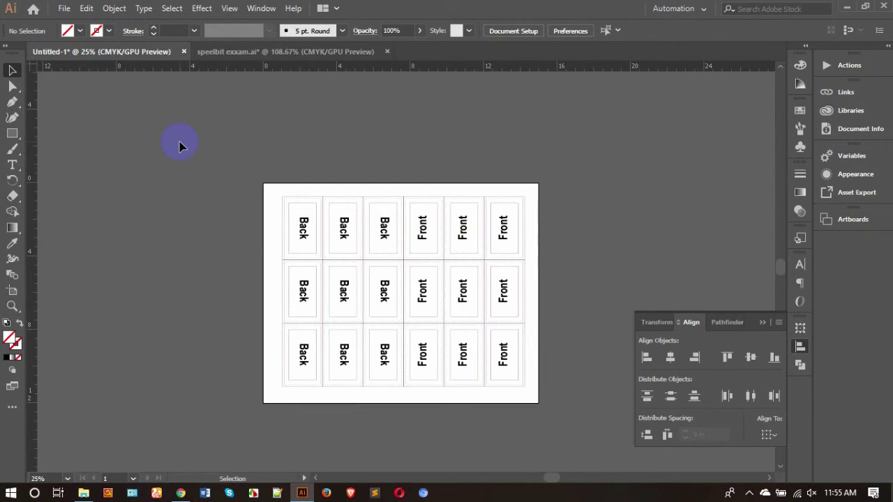
{"action": "left_click_drag", "start_coordinate": [12, 95], "coordinate": [99, 106]}
{"action": "left_click_drag", "start_coordinate": [255, 160], "coordinate": [621, 205]}
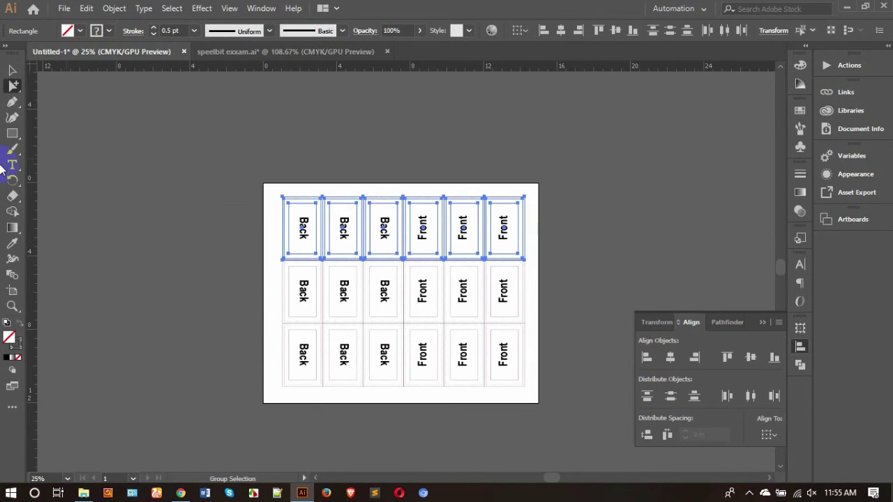
{"action": "left_click", "coordinate": [10, 356]}
{"action": "left_click", "coordinate": [17, 357]}
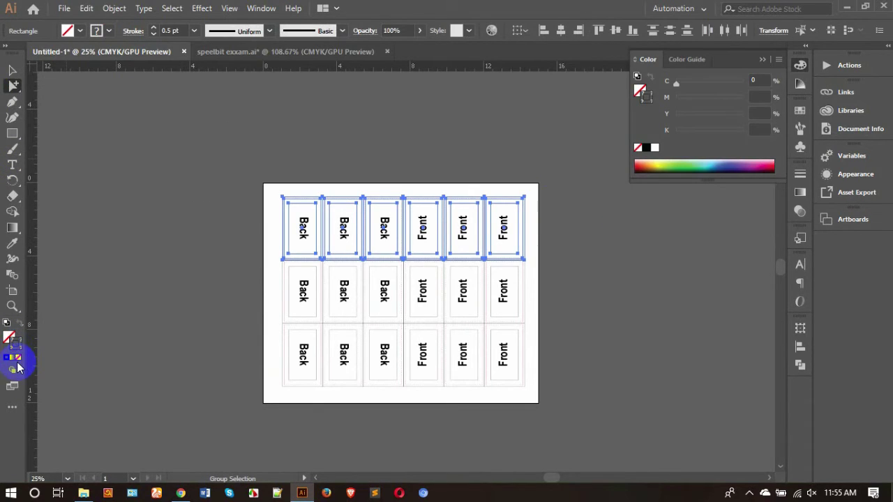
{"action": "left_click", "coordinate": [17, 358]}
{"action": "left_click", "coordinate": [159, 372]}
{"action": "mouse_move", "coordinate": [264, 315]}
{"action": "left_mouse_down"}
{"action": "mouse_move", "coordinate": [570, 330]}
{"action": "mouse_move", "coordinate": [568, 337]}
{"action": "left_mouse_up"}
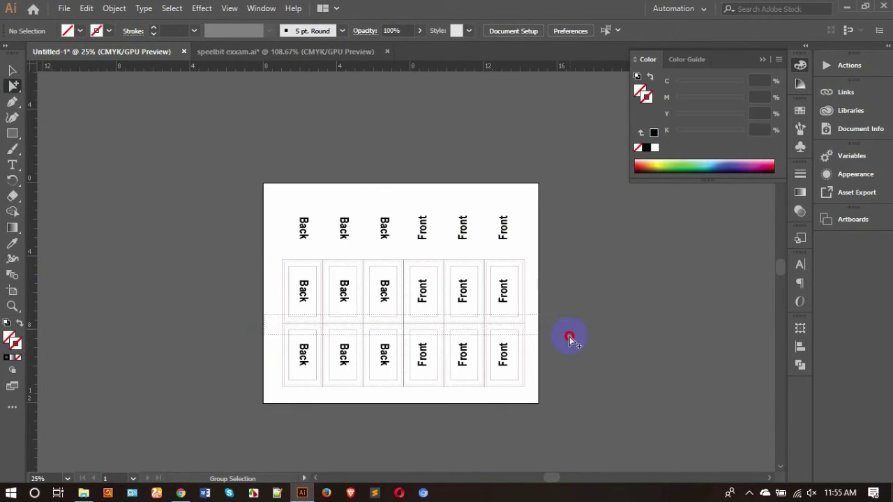
{"action": "left_click", "coordinate": [103, 368]}
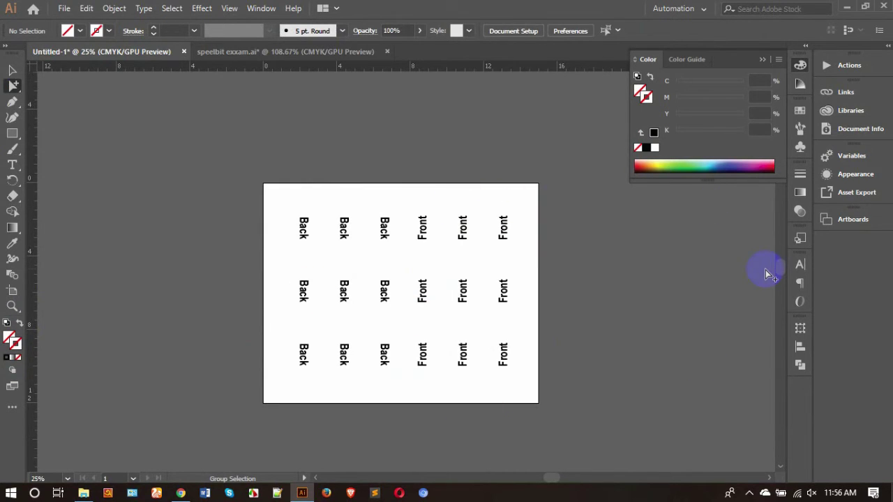
- Show all the hidden cut marks, colour bars and bottom notes again, and deselect them
{"action": "left_click", "coordinate": [632, 277]}
{"action": "key", "text": "ctrl+a"}
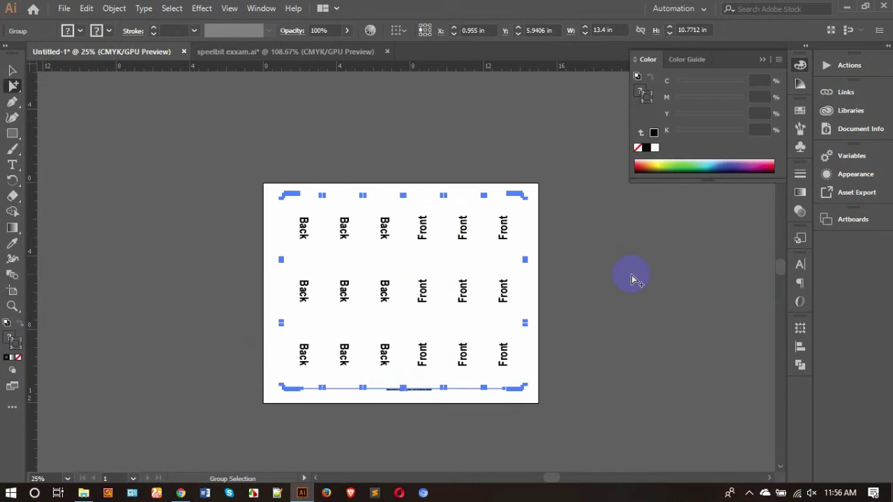
{"action": "scroll", "coordinate": [631, 277], "scroll_direction": "down", "scroll_amount": 3}
{"action": "left_click", "coordinate": [631, 274]}
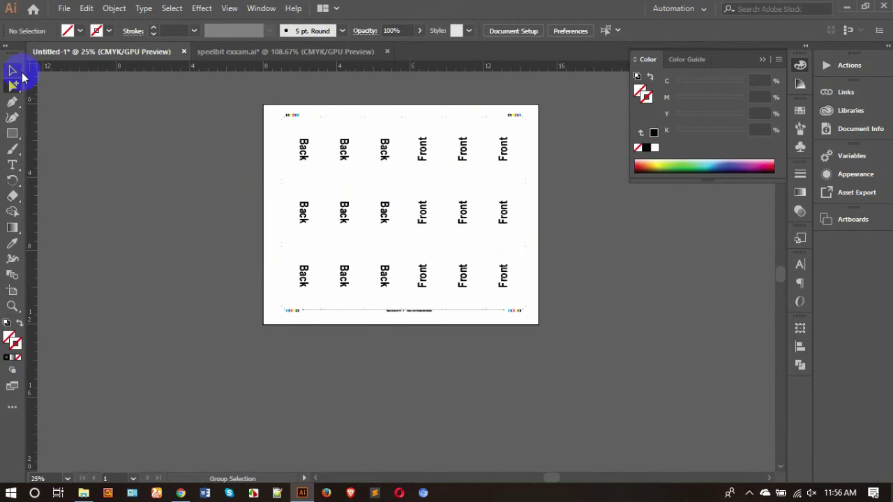
- Examine the whole print sheet's cut marks, colour bars and bottom print note with the tools and panels hidden
{"action": "left_click", "coordinate": [13, 70]}
{"action": "scroll", "coordinate": [258, 122], "scroll_direction": "up", "scroll_amount": 2}
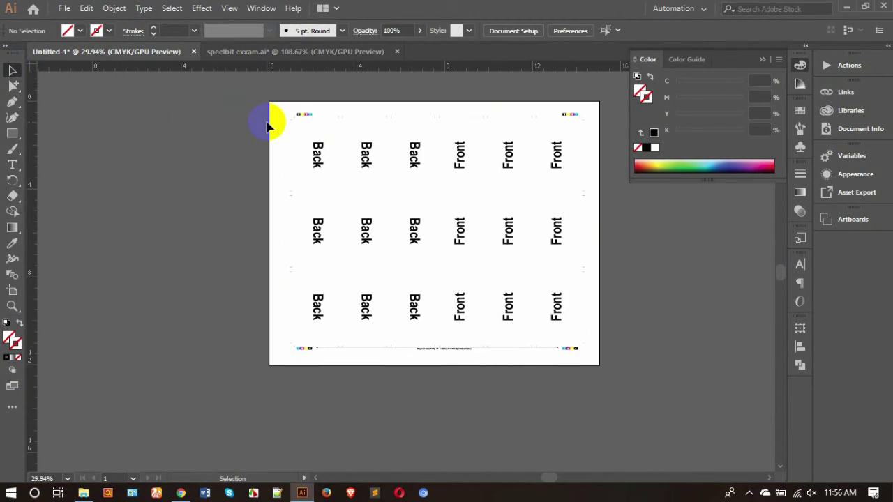
{"action": "key", "text": "Tab"}
{"action": "key", "text": "z"}
{"action": "left_click_drag", "start_coordinate": [208, 87], "coordinate": [260, 120]}
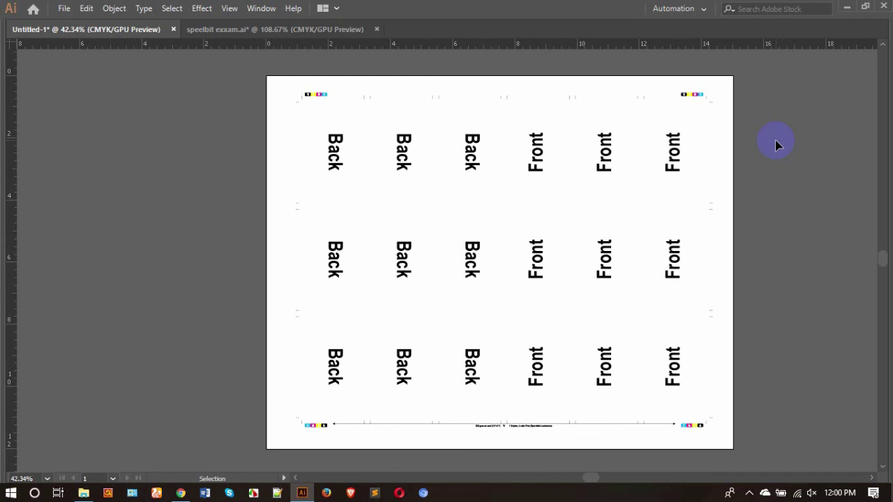
{"action": "left_click", "coordinate": [333, 424]}
{"action": "left_click_drag", "start_coordinate": [558, 433], "coordinate": [500, 432]}
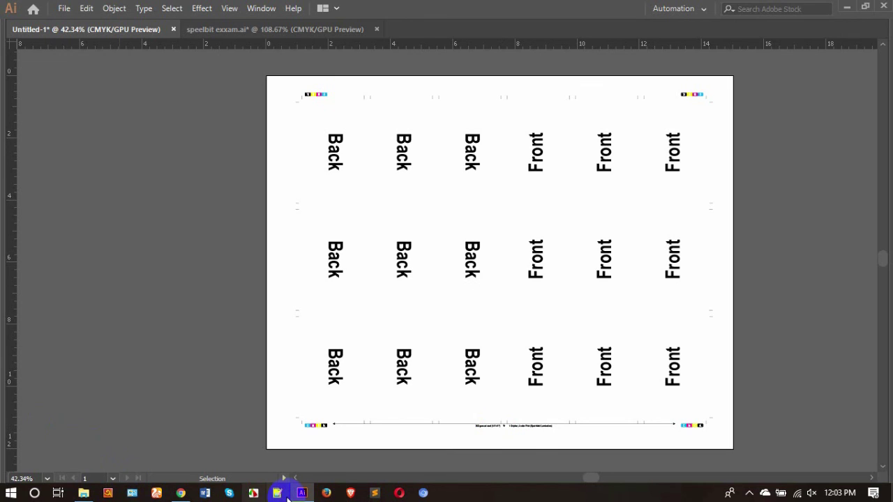
- Open the Windows Calculator from the installed programs
{"action": "left_click", "coordinate": [10, 492]}
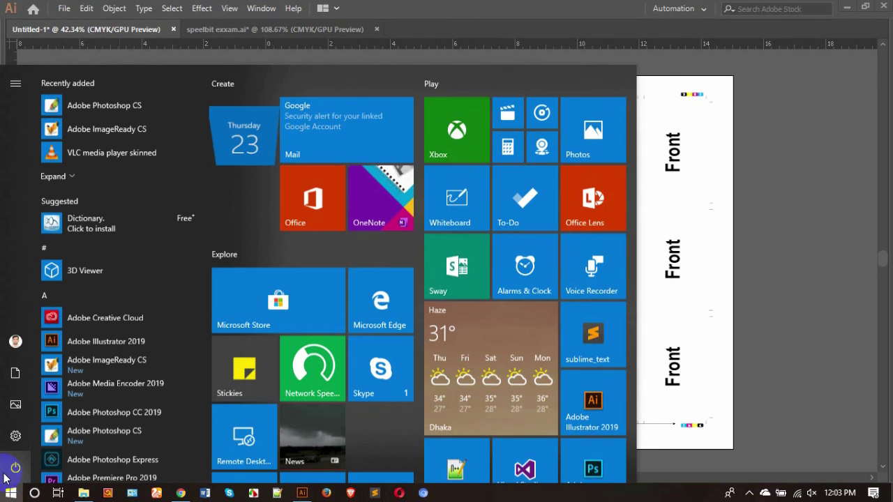
{"action": "scroll", "coordinate": [98, 387], "scroll_direction": "down", "scroll_amount": 3}
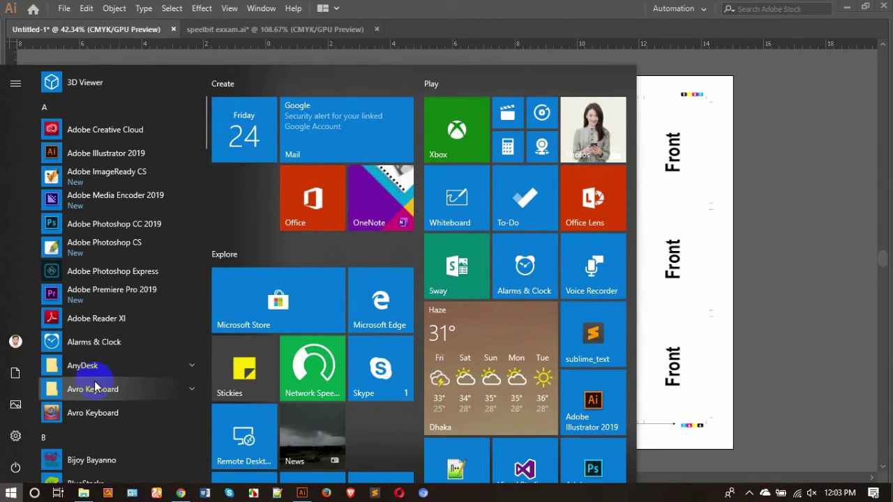
{"action": "scroll", "coordinate": [94, 387], "scroll_direction": "down", "scroll_amount": 3}
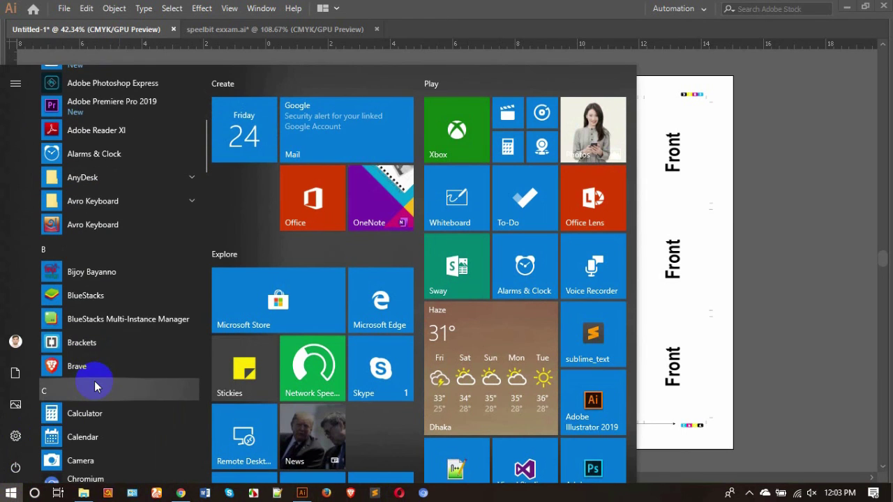
{"action": "left_click", "coordinate": [98, 412]}
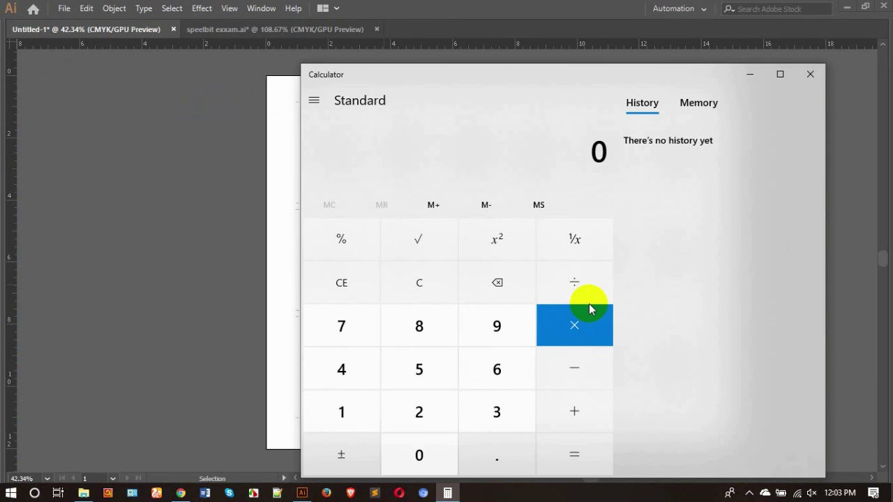
- Calculate 1000 divided by 72
{"action": "left_click", "coordinate": [341, 412]}
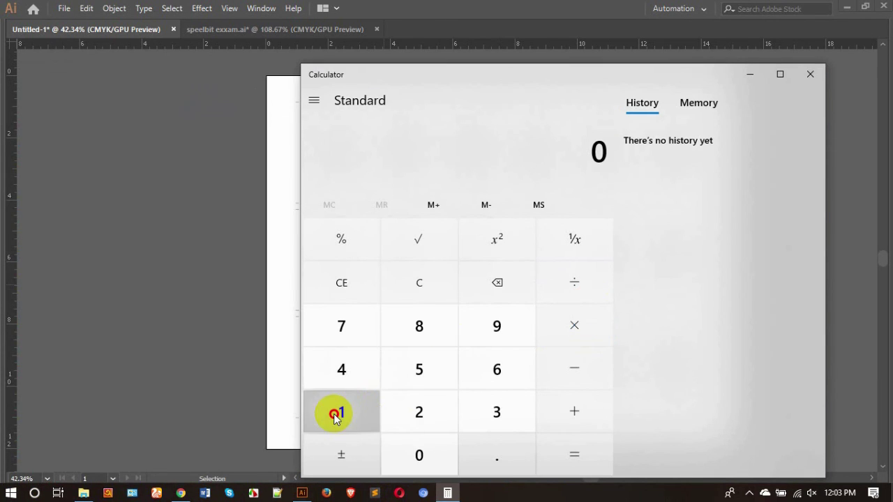
{"action": "left_click", "coordinate": [428, 454]}
{"action": "left_click", "coordinate": [431, 452]}
{"action": "left_click", "coordinate": [431, 453]}
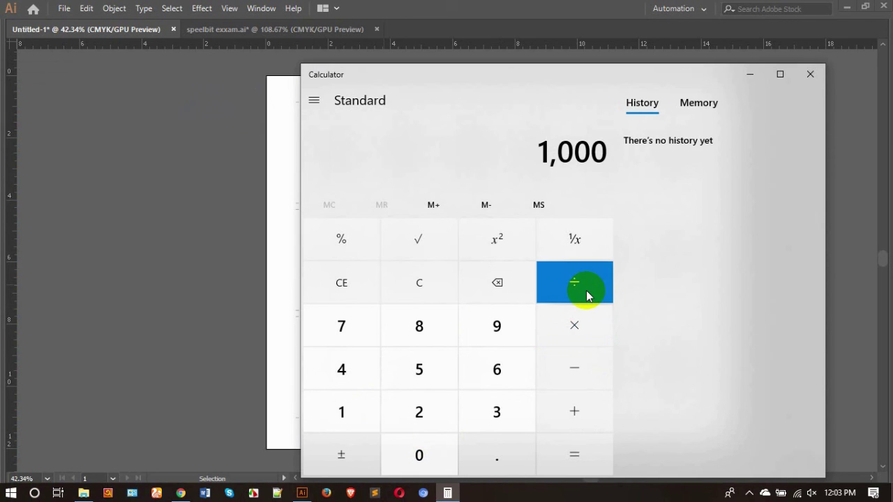
{"action": "left_click", "coordinate": [584, 294]}
{"action": "left_click", "coordinate": [350, 330]}
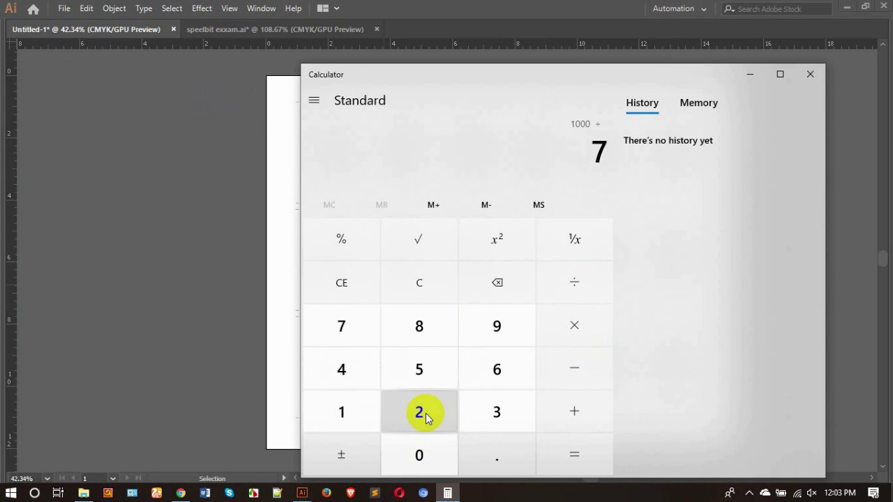
{"action": "left_click", "coordinate": [421, 412]}
{"action": "left_click", "coordinate": [558, 448]}
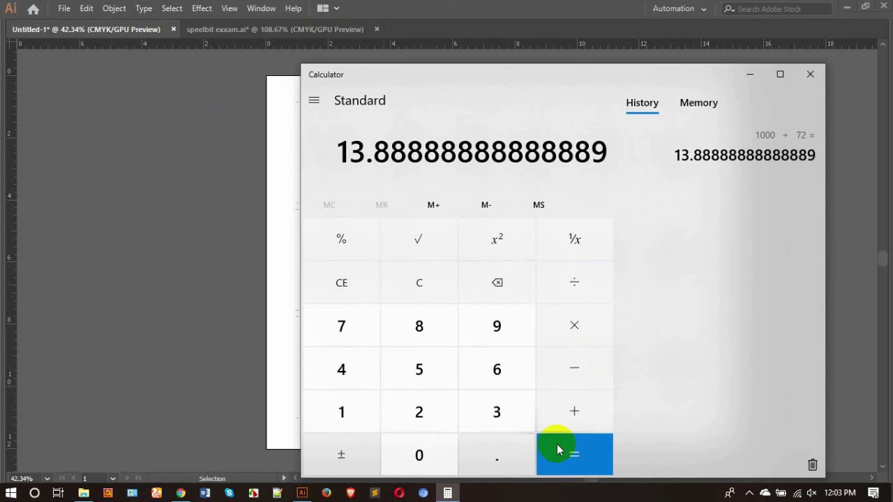
- Clear the calculator and multiply 14 by 16
{"action": "left_click", "coordinate": [341, 287]}
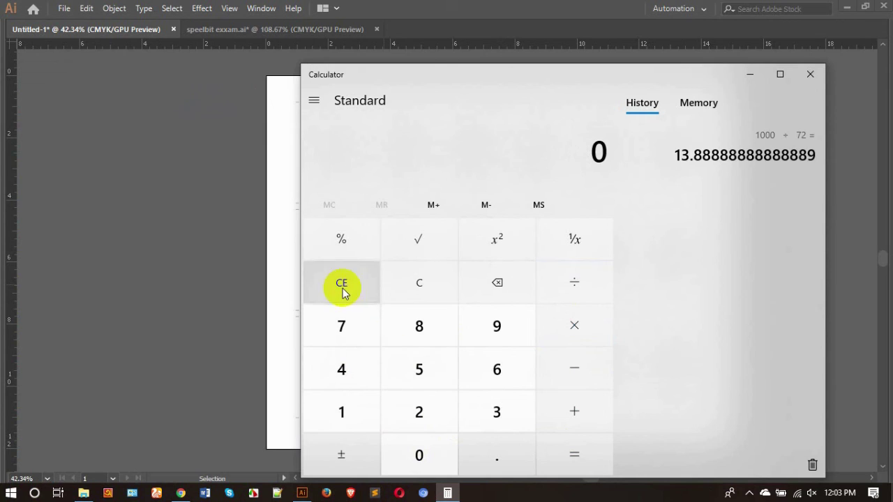
{"action": "left_click", "coordinate": [342, 412]}
{"action": "left_click", "coordinate": [342, 369]}
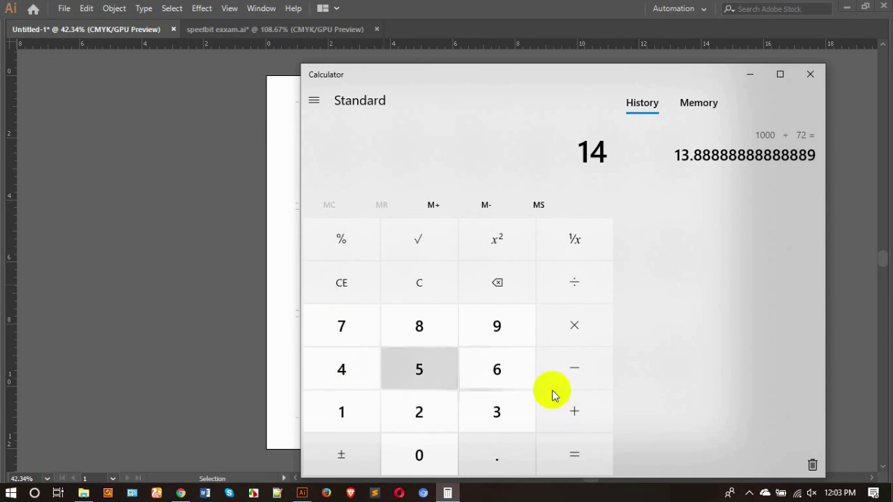
{"action": "left_click", "coordinate": [576, 326]}
{"action": "left_click", "coordinate": [344, 411]}
{"action": "left_click", "coordinate": [517, 373]}
{"action": "left_click", "coordinate": [575, 454]}
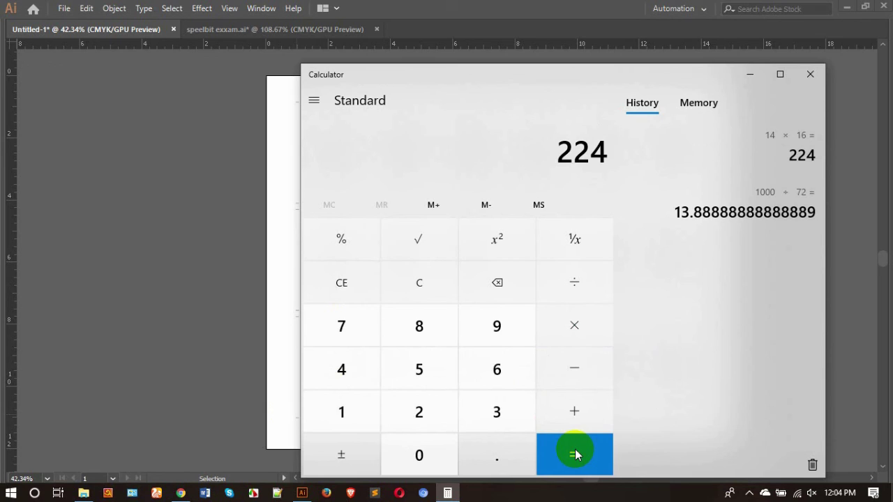
- Add 600 to the product of 14 and 16
{"action": "left_click", "coordinate": [574, 412]}
{"action": "left_click", "coordinate": [496, 369]}
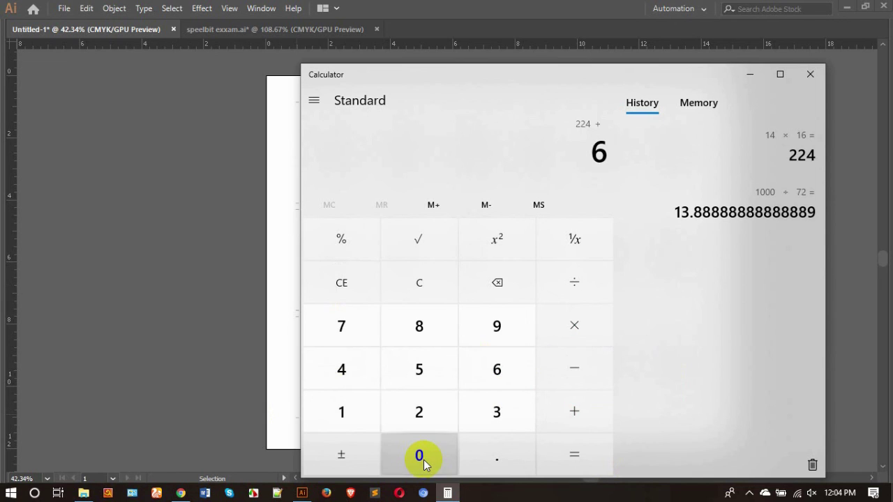
{"action": "left_click", "coordinate": [419, 457]}
{"action": "left_click", "coordinate": [419, 457]}
{"action": "left_click", "coordinate": [581, 456]}
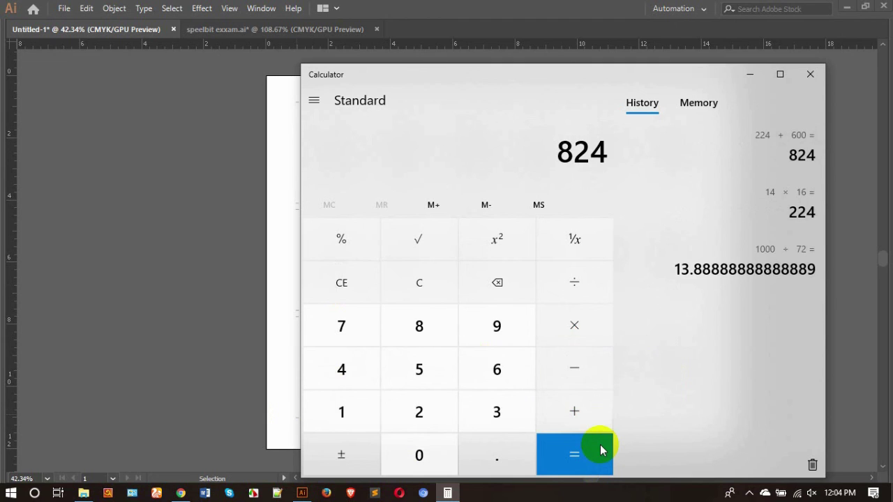
- Add 1200 to the running total in the calculator
{"action": "left_click", "coordinate": [575, 403]}
{"action": "left_click", "coordinate": [361, 406]}
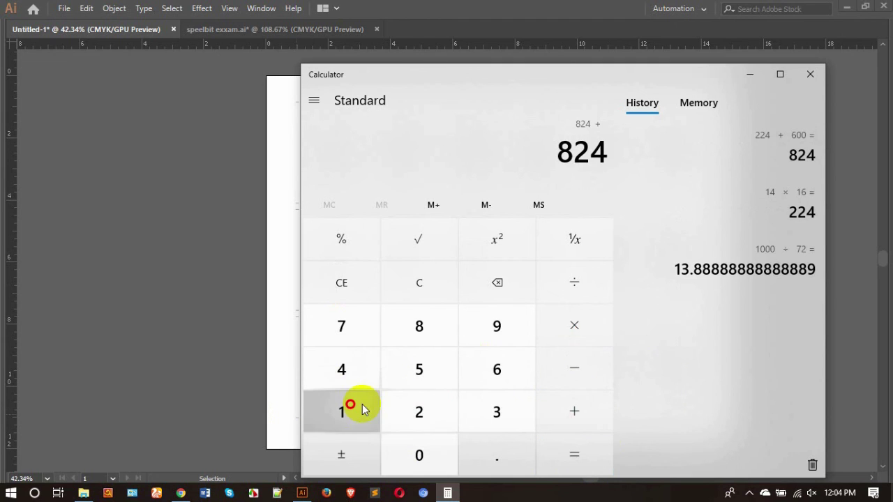
{"action": "left_click", "coordinate": [418, 411]}
{"action": "left_click", "coordinate": [426, 455]}
{"action": "left_click", "coordinate": [427, 456]}
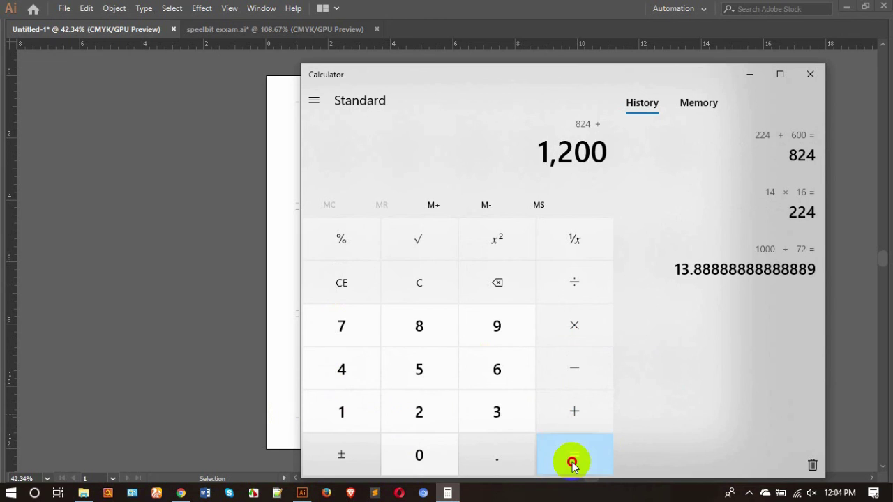
{"action": "left_click", "coordinate": [571, 463]}
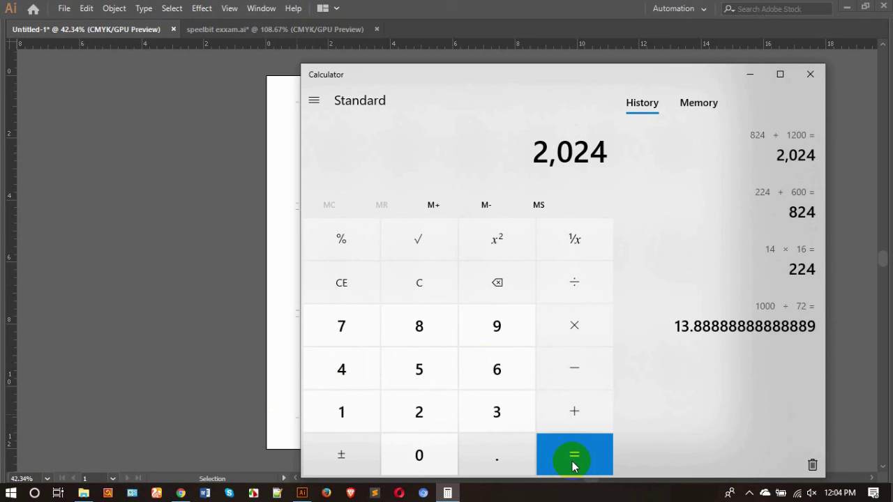
- Add 500 to the running total of the print job's costs
{"action": "left_click", "coordinate": [569, 405]}
{"action": "left_click", "coordinate": [415, 362]}
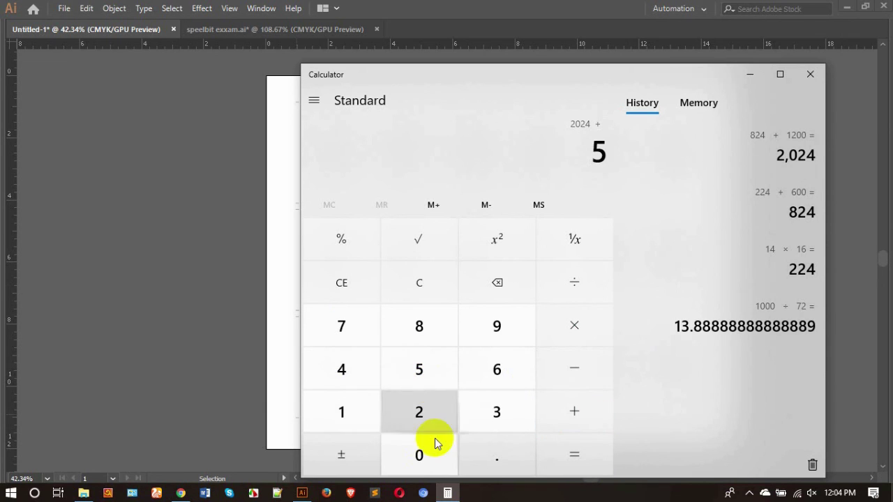
{"action": "left_click", "coordinate": [423, 440]}
{"action": "left_click", "coordinate": [424, 438]}
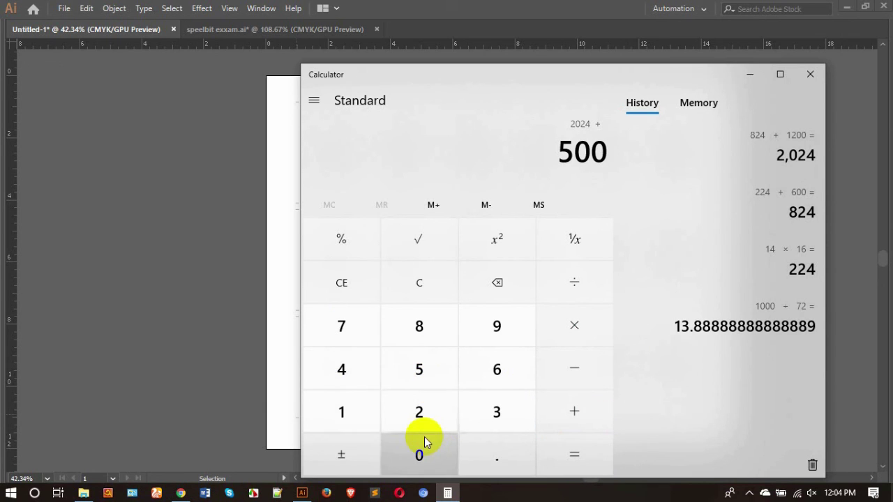
{"action": "left_click", "coordinate": [572, 446]}
- Increase the running total by another 300
{"action": "left_click", "coordinate": [571, 416]}
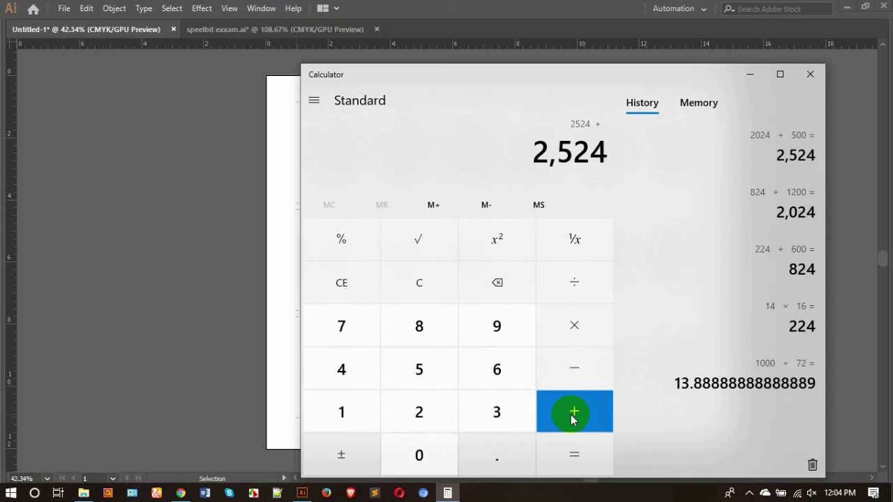
{"action": "left_click", "coordinate": [509, 413]}
{"action": "left_click", "coordinate": [419, 458]}
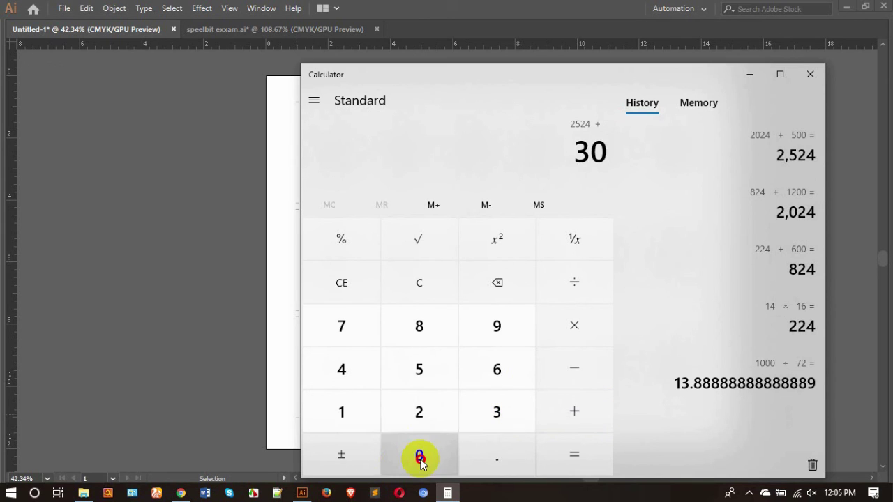
{"action": "left_click", "coordinate": [419, 458]}
{"action": "left_click", "coordinate": [574, 454]}
- Add a final 200 to the running total
{"action": "left_click", "coordinate": [579, 412]}
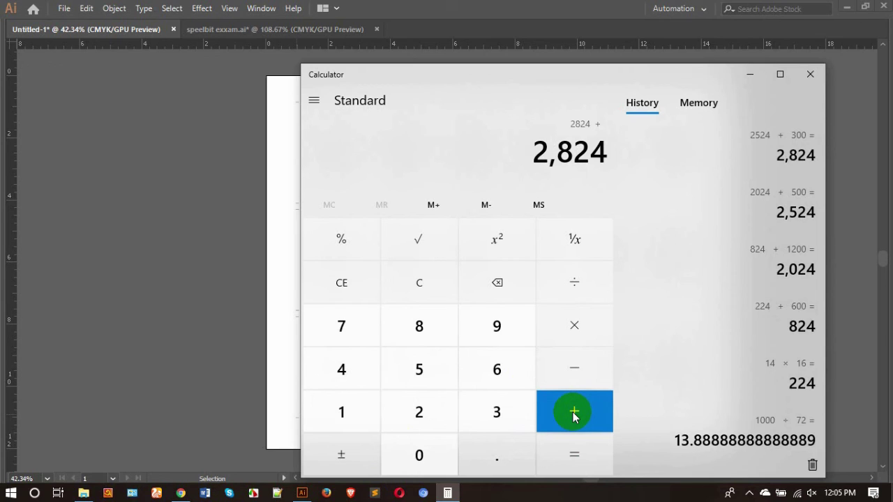
{"action": "left_click", "coordinate": [574, 413]}
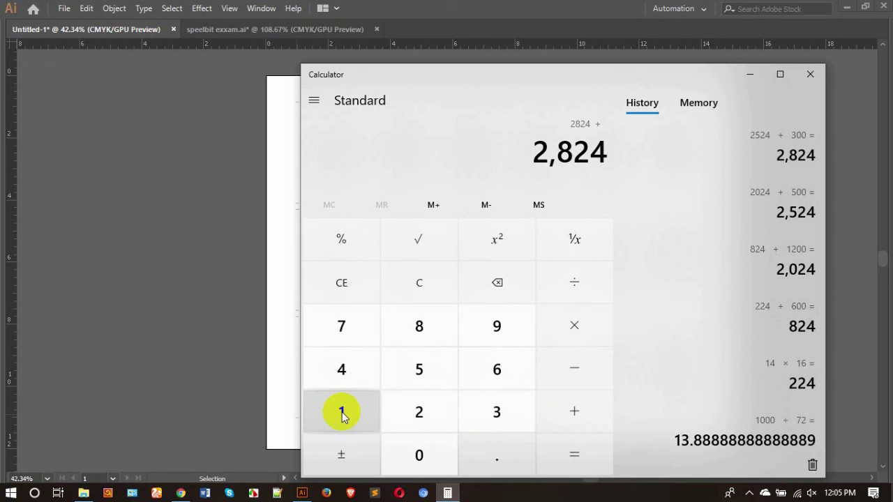
{"action": "left_click", "coordinate": [420, 412]}
{"action": "left_click", "coordinate": [420, 455]}
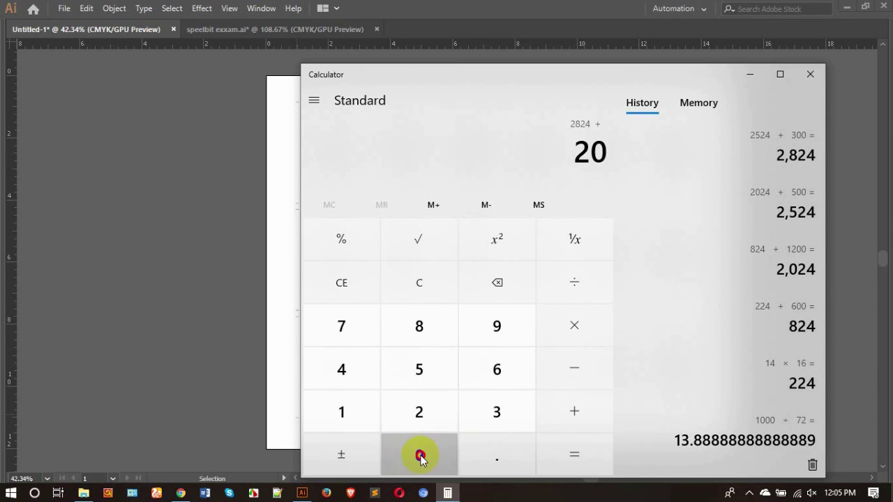
{"action": "left_click", "coordinate": [420, 455]}
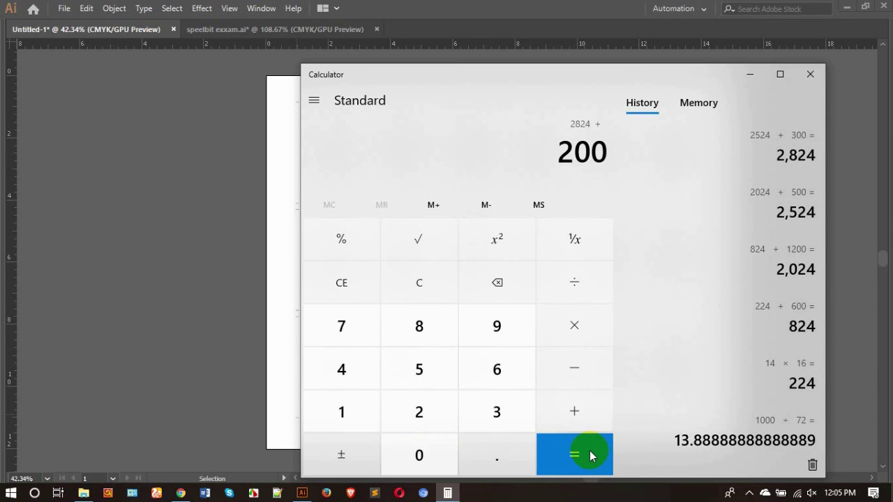
{"action": "left_click", "coordinate": [589, 455]}
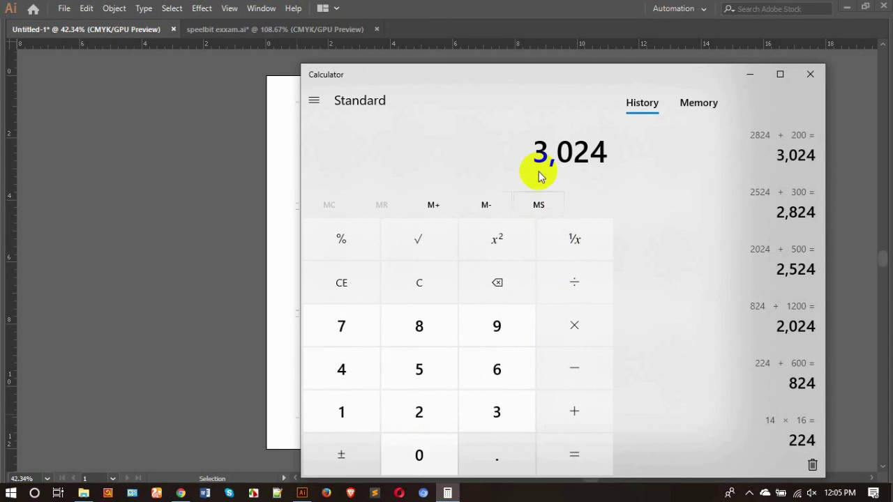
- Calculate 20 percent of the total by multiplying it by 20%
{"action": "left_click", "coordinate": [575, 325]}
{"action": "left_click", "coordinate": [412, 417]}
{"action": "left_click", "coordinate": [420, 473]}
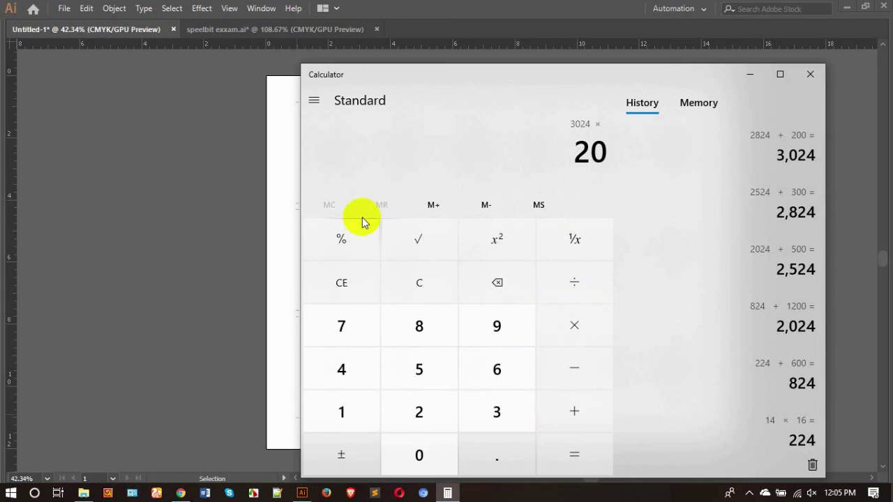
{"action": "left_click", "coordinate": [338, 243]}
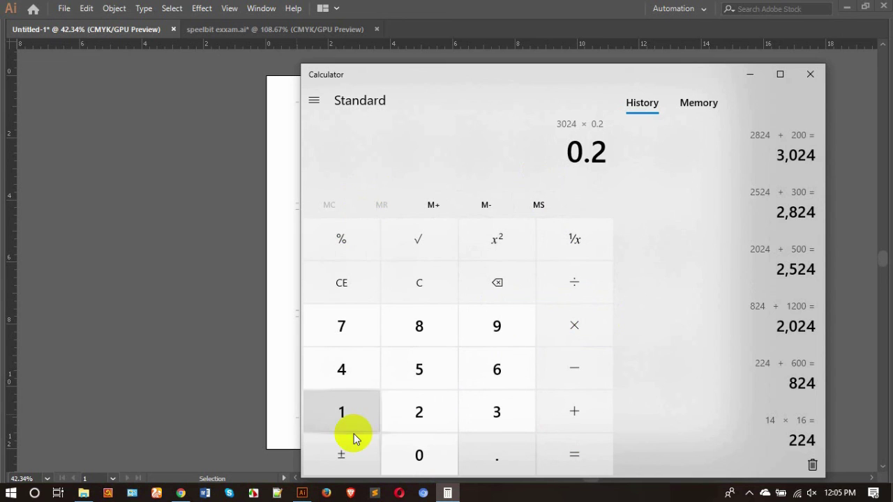
{"action": "left_click", "coordinate": [572, 457]}
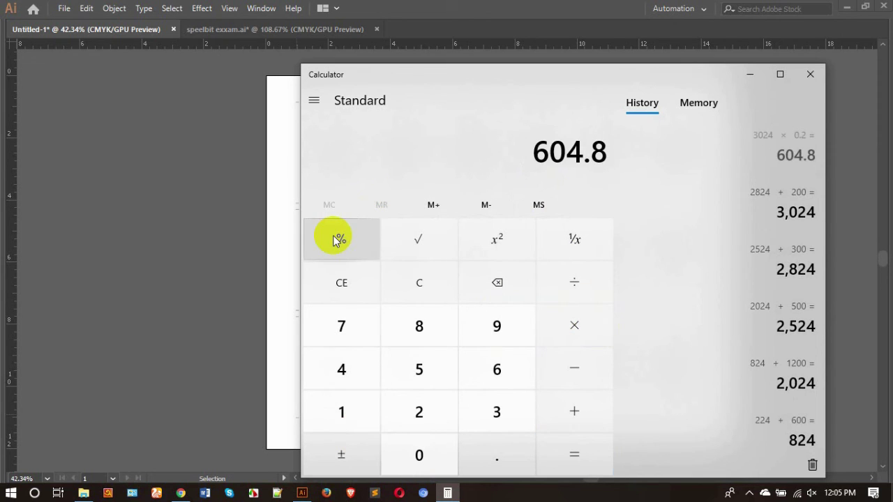
{"action": "left_click_drag", "start_coordinate": [549, 154], "coordinate": [568, 165]}
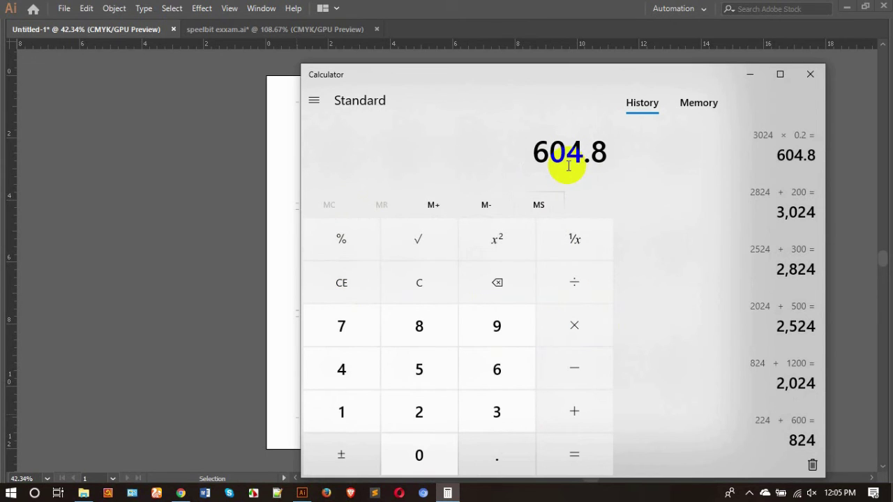
{"action": "left_click", "coordinate": [569, 165]}
- Clear the entry and calculate 3024 plus 604 to add the percentage amount to the total
{"action": "left_click", "coordinate": [343, 281]}
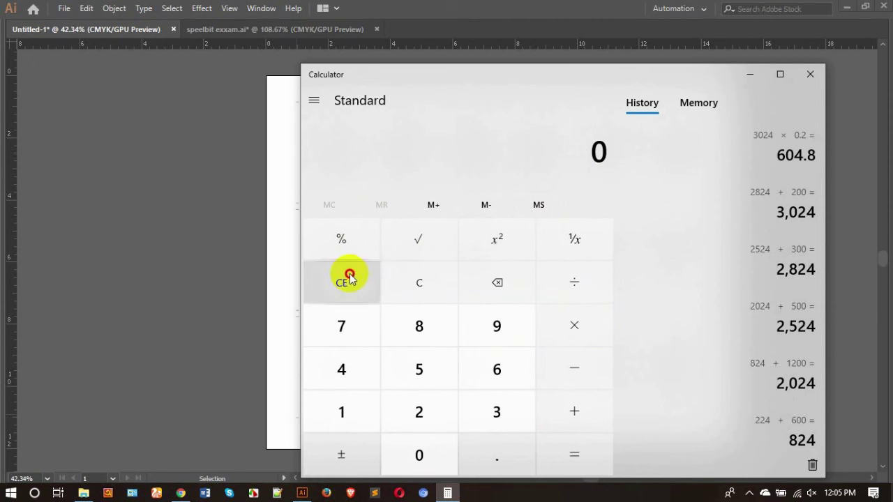
{"action": "left_click", "coordinate": [496, 414]}
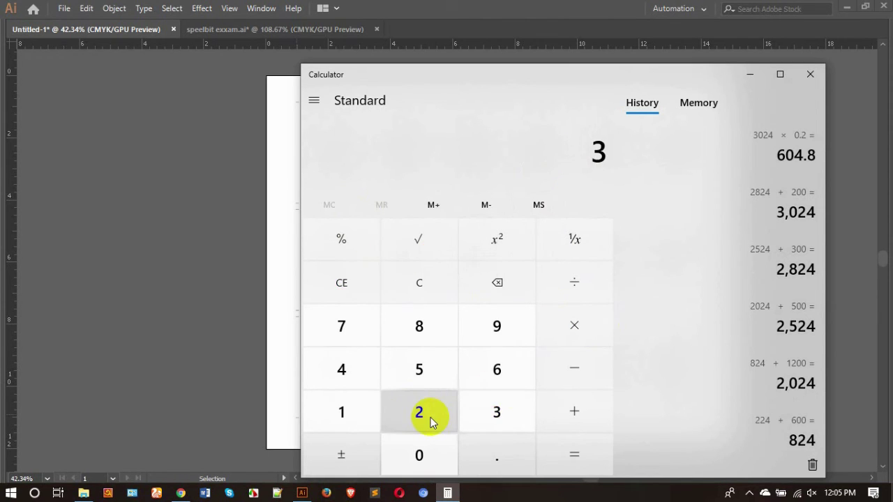
{"action": "left_click", "coordinate": [427, 447]}
{"action": "left_click", "coordinate": [418, 411]}
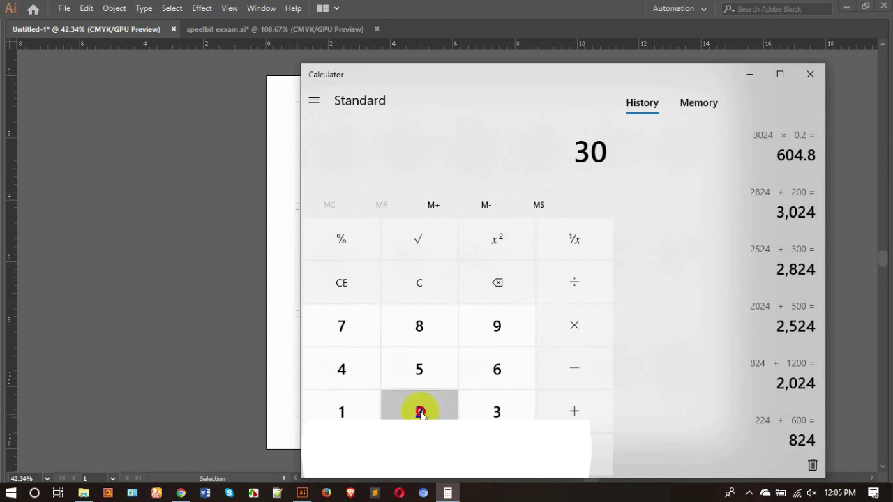
{"action": "left_click", "coordinate": [341, 368]}
{"action": "left_click", "coordinate": [575, 388]}
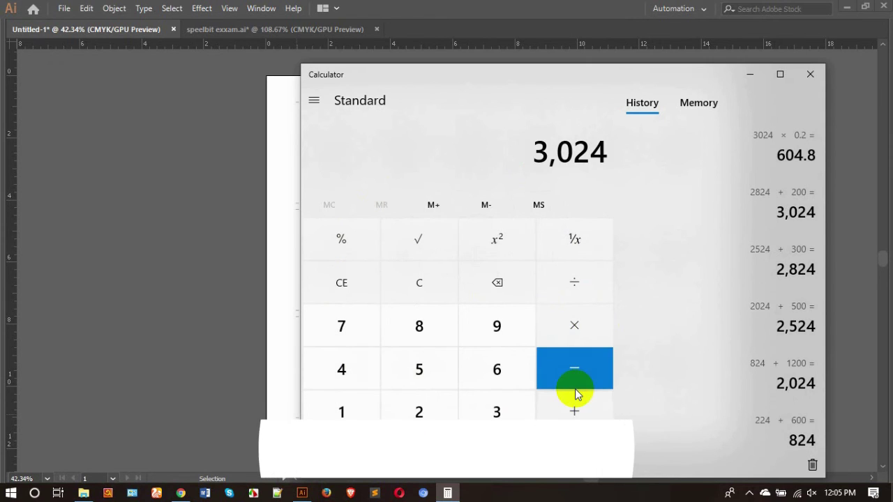
{"action": "left_click", "coordinate": [488, 391]}
{"action": "left_click", "coordinate": [419, 450]}
{"action": "left_click", "coordinate": [345, 376]}
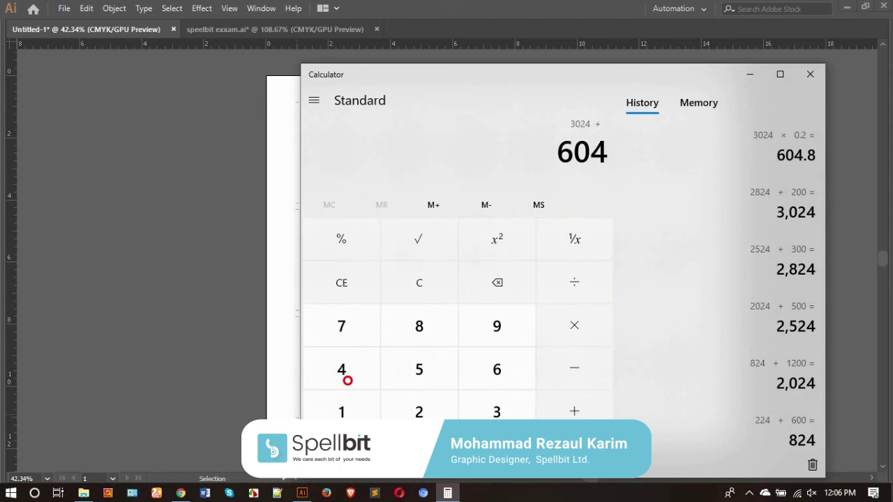
{"action": "key", "text": "Return"}
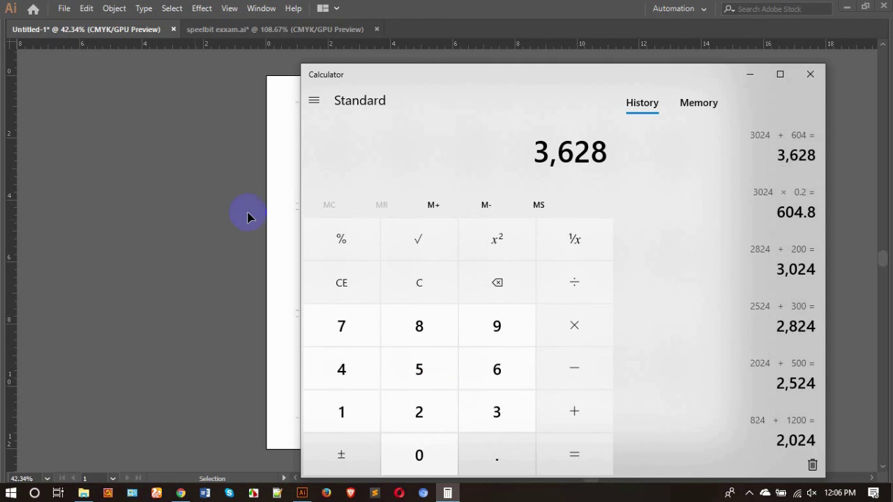
- Close the calculator and return to the card print sheet in Illustrator with nothing selected
{"action": "left_click", "coordinate": [811, 77]}
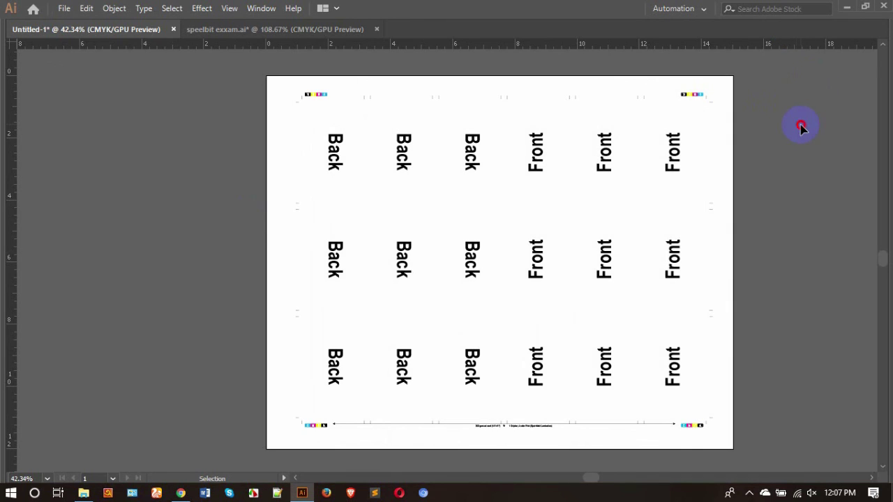
{"action": "left_click_drag", "start_coordinate": [713, 109], "coordinate": [698, 94]}
{"action": "left_click", "coordinate": [781, 182]}
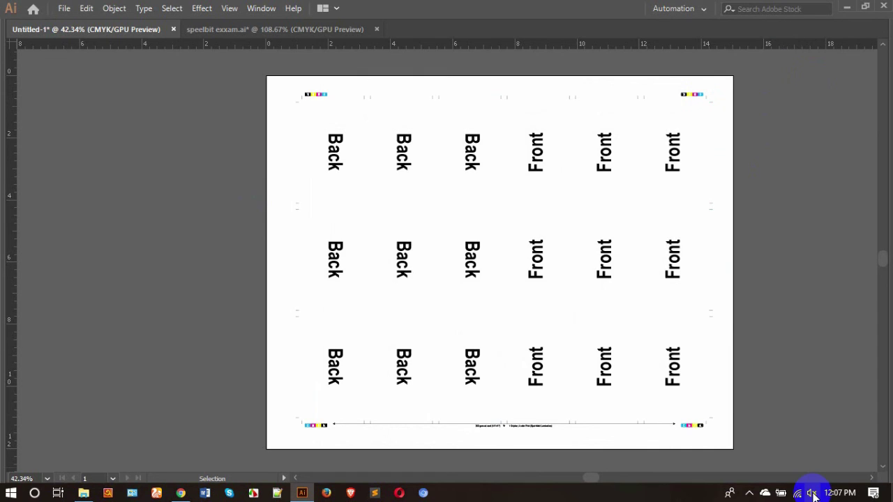
{"action": "left_click", "coordinate": [750, 493]}
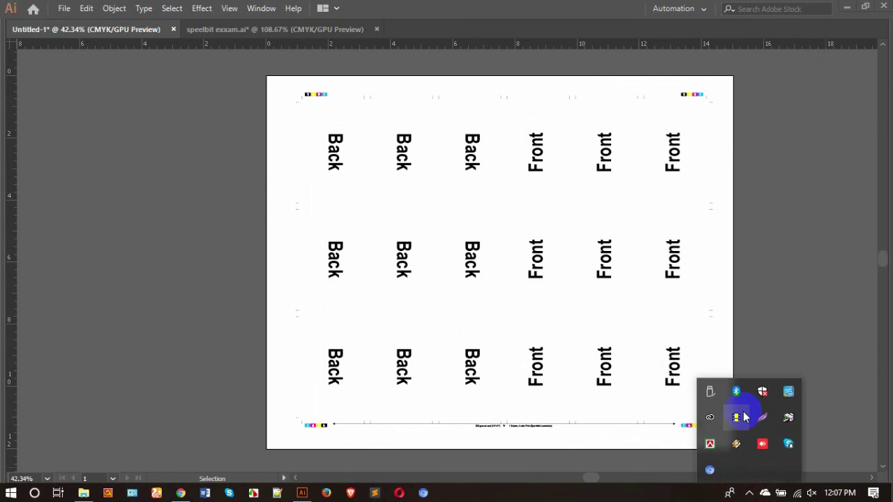